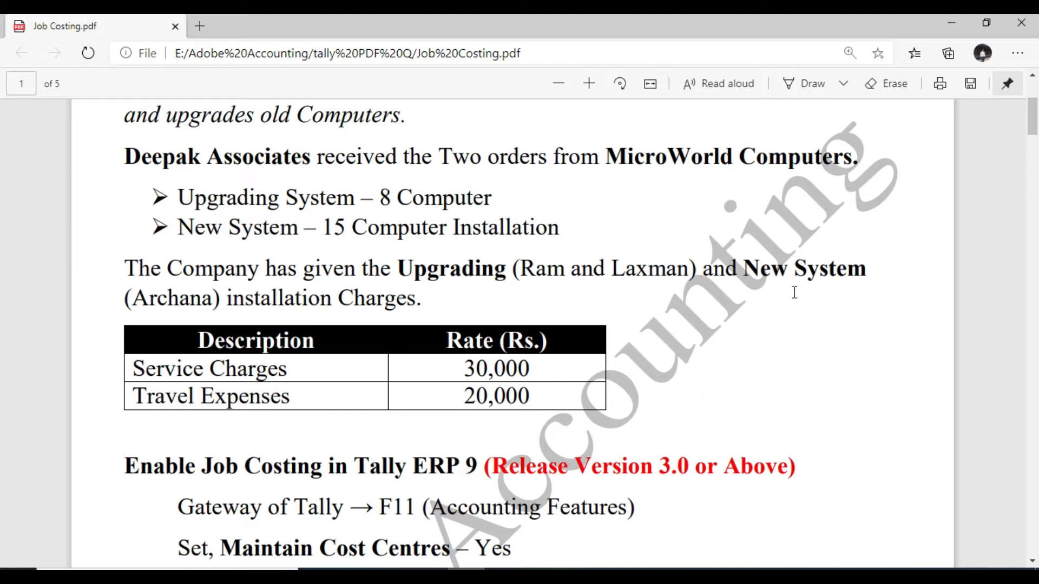
# Examine the service and travel charges for the installation jobs and the Tally release version required for job costing.
pyautogui.doubleClick(134, 298)
pyautogui.moveTo(222, 299); pyautogui.dragTo(329, 300)
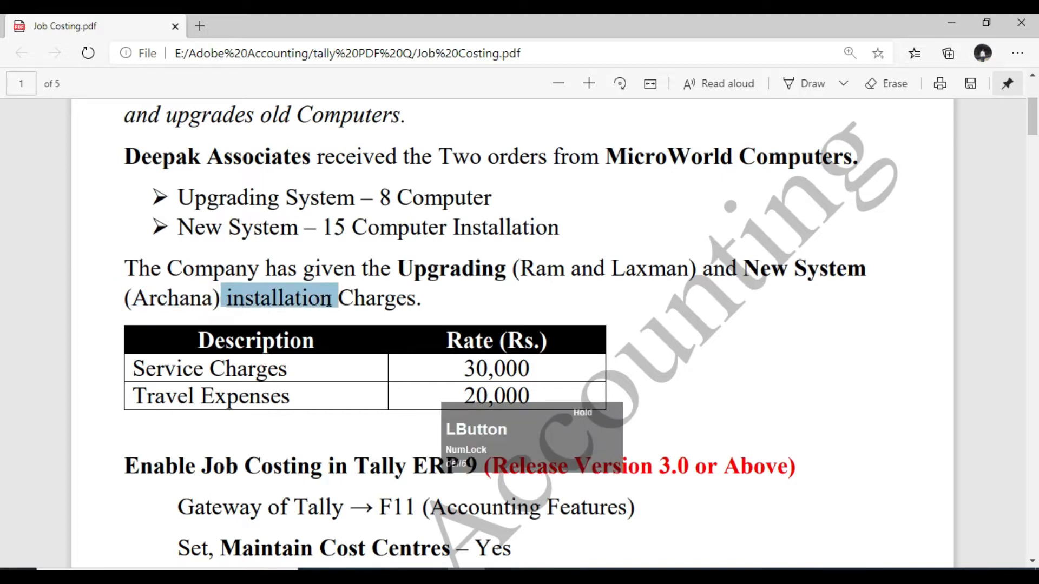
pyautogui.moveTo(234, 300); pyautogui.dragTo(427, 304)
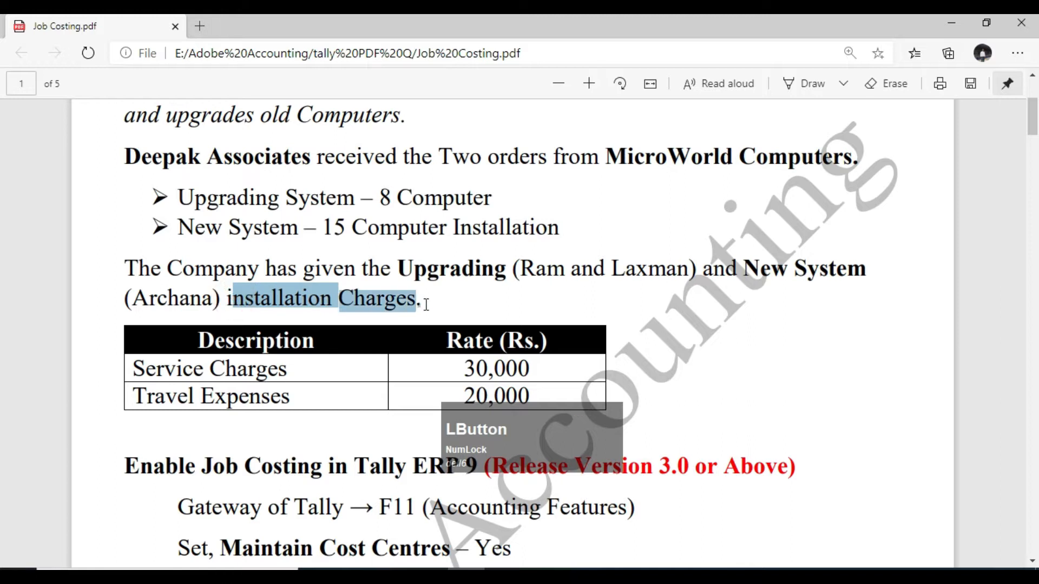
pyautogui.scroll(-1, 426, 304)
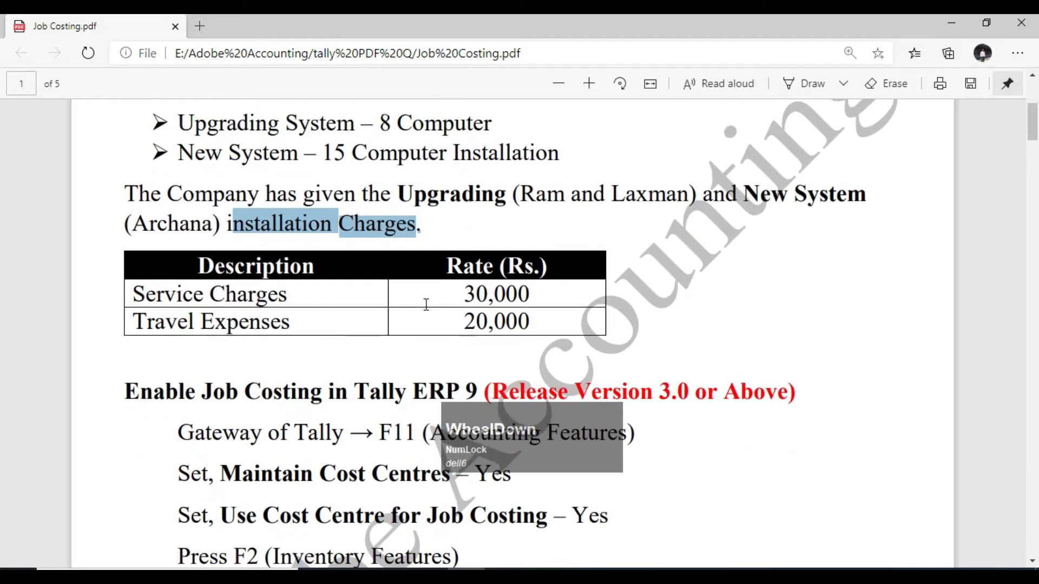
pyautogui.click(466, 294)
pyautogui.moveTo(467, 294); pyautogui.dragTo(533, 295)
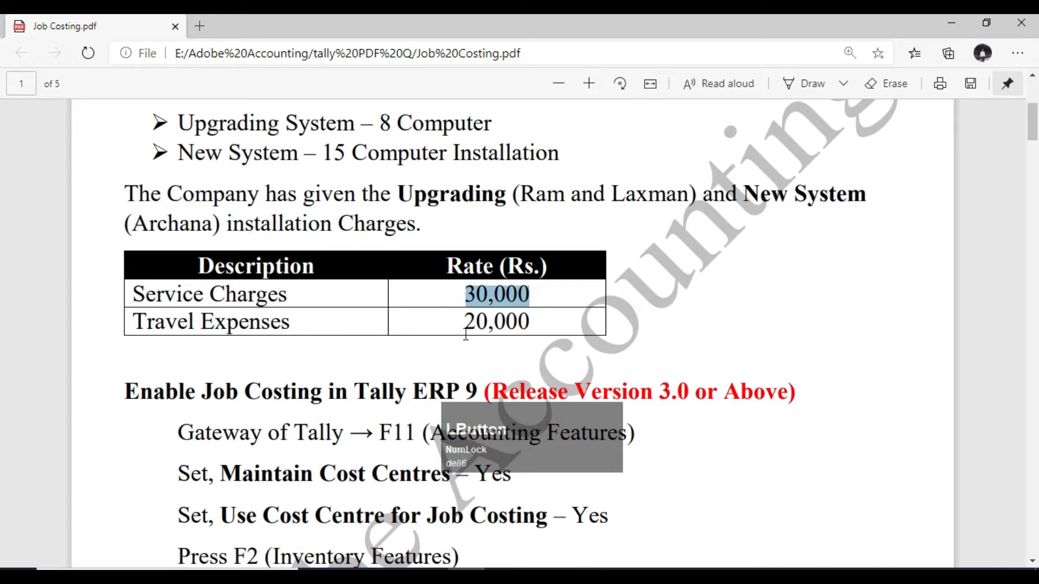
pyautogui.moveTo(467, 323); pyautogui.dragTo(547, 334)
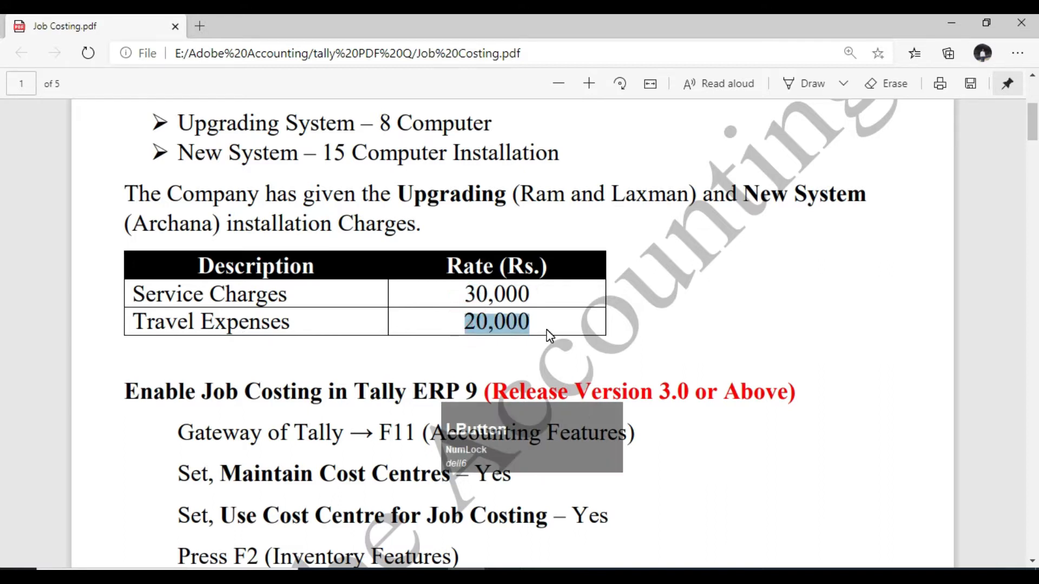
pyautogui.scroll(1, 547, 330)
pyautogui.scroll(-2, 513, 271)
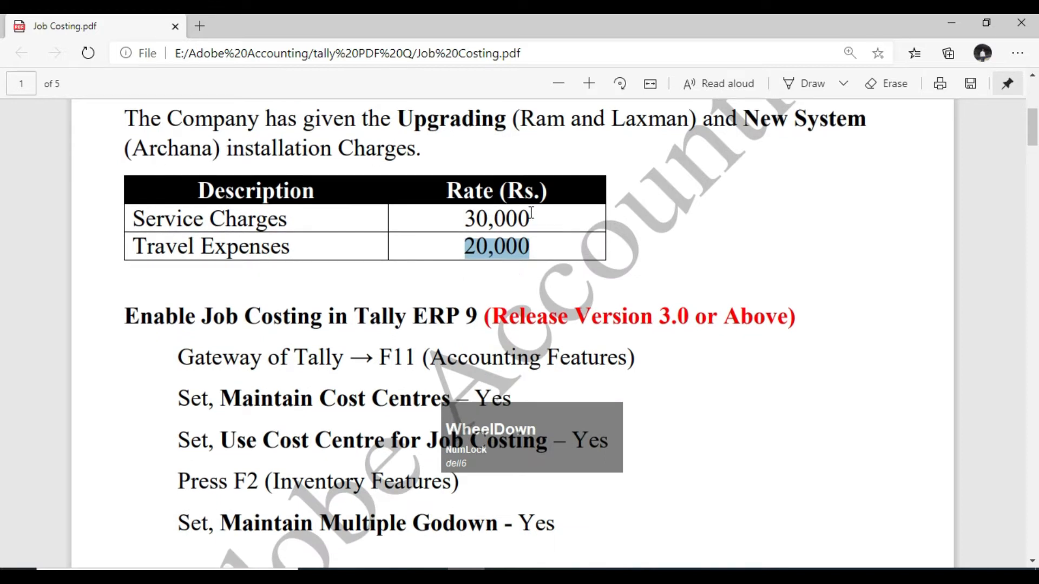
pyautogui.scroll(1, 531, 290)
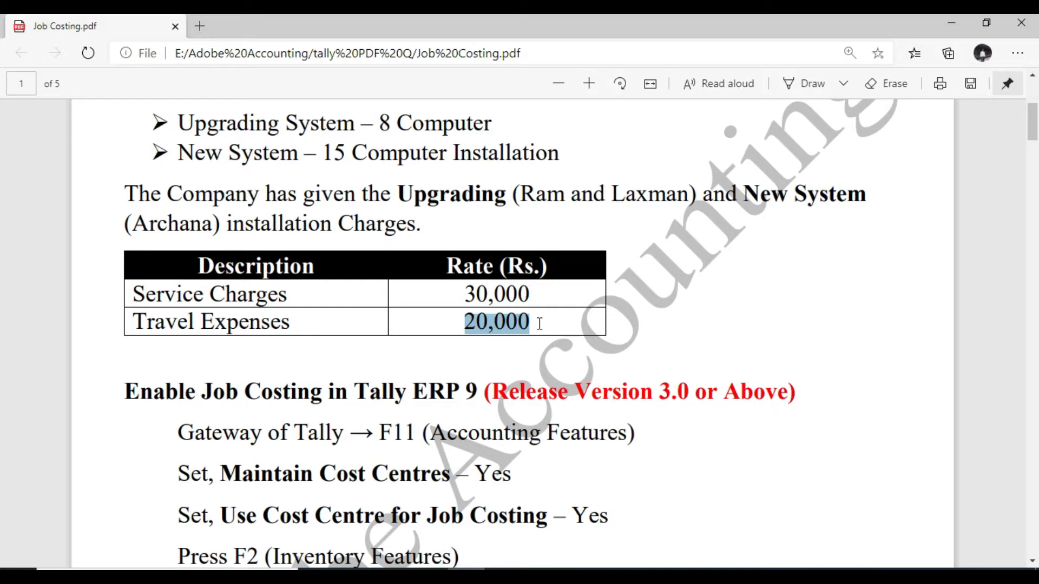
pyautogui.scroll(-1, 508, 318)
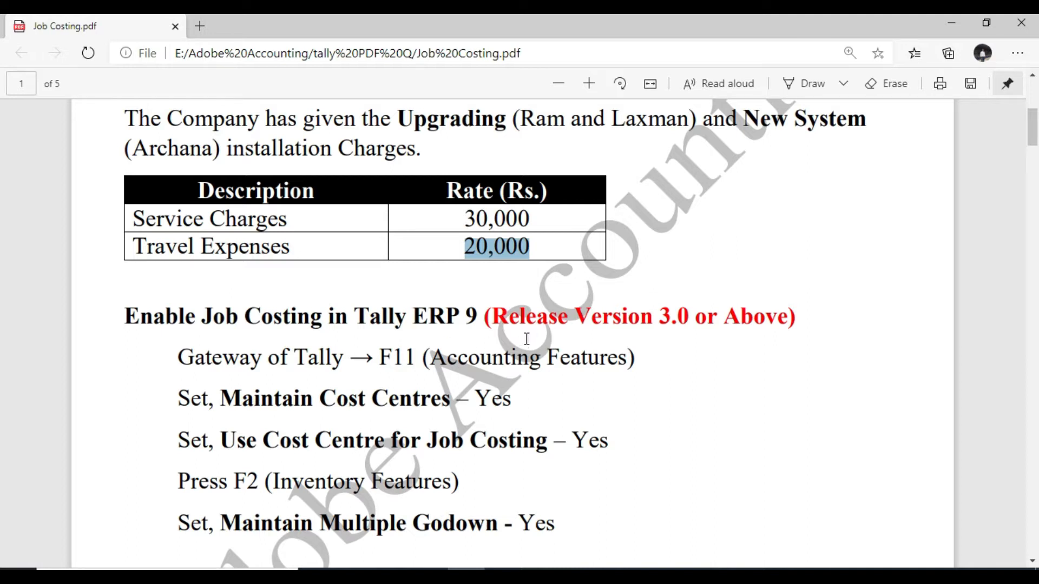
pyautogui.moveTo(487, 316); pyautogui.dragTo(687, 319)
pyautogui.click(658, 319)
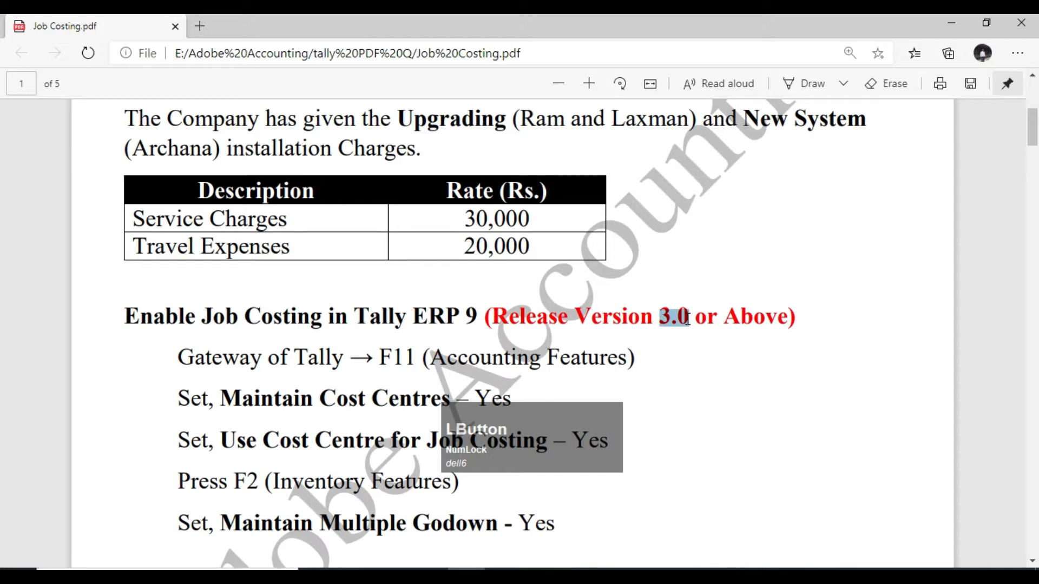
pyautogui.moveTo(688, 320); pyautogui.dragTo(674, 320)
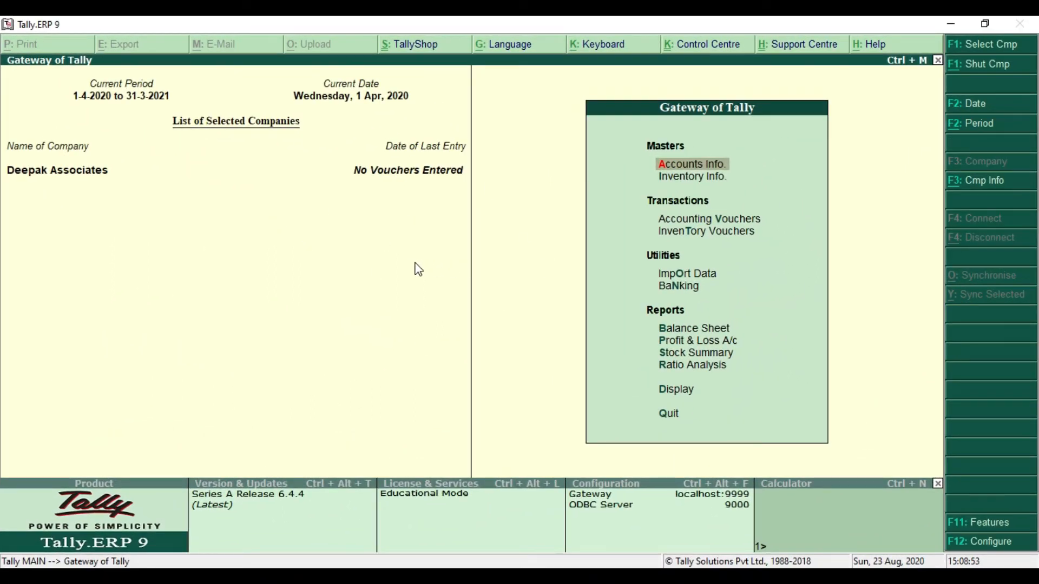
pyautogui.click(395, 269)
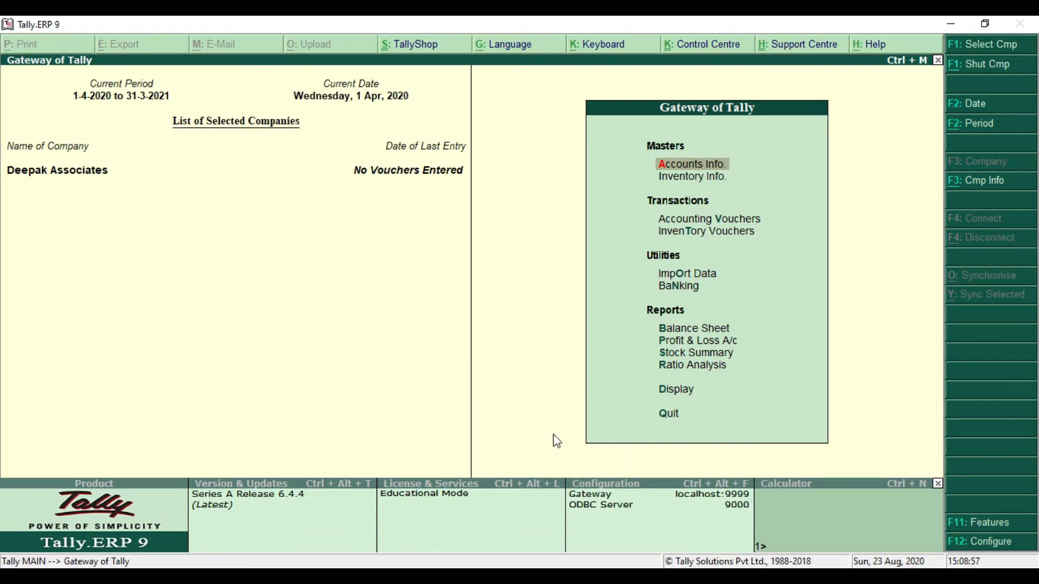
pyautogui.click(450, 367)
pyautogui.moveTo(543, 431); pyautogui.dragTo(496, 439)
pyautogui.click(472, 430)
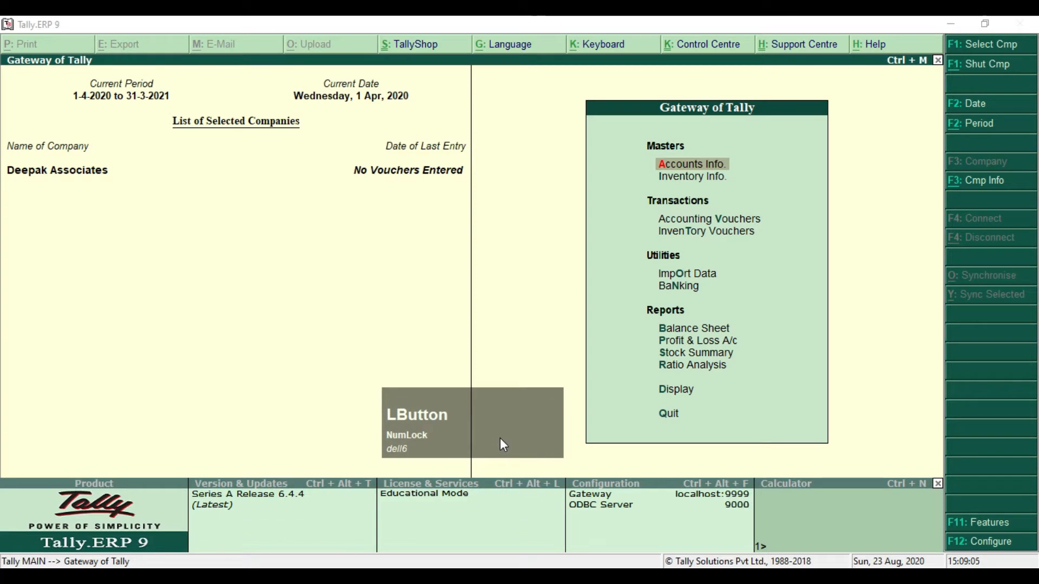
pyautogui.click(385, 364)
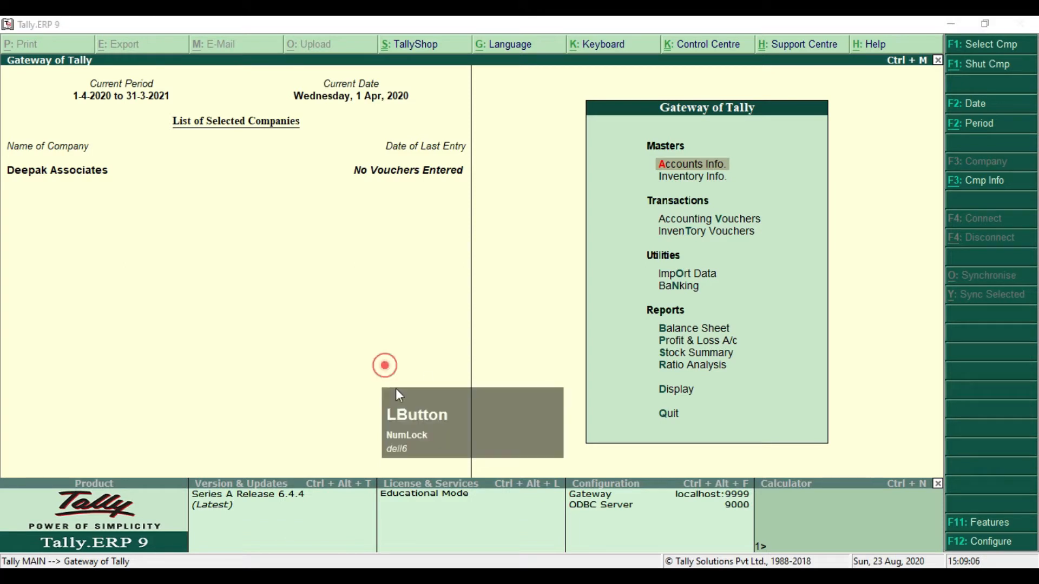
pyautogui.moveTo(478, 427); pyautogui.dragTo(519, 404)
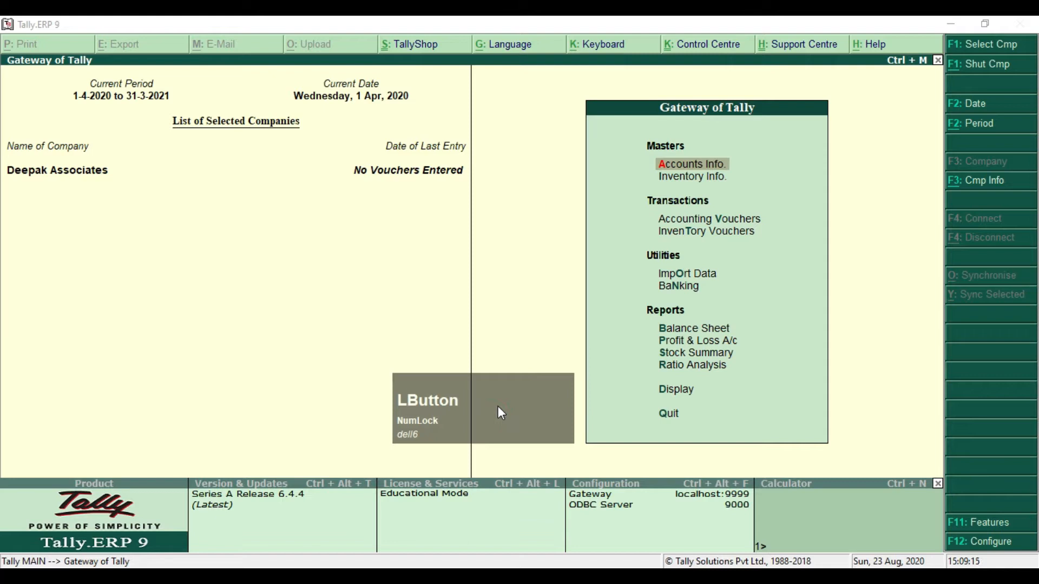
pyautogui.rightClick(498, 407)
pyautogui.click(505, 411)
pyautogui.moveTo(498, 411); pyautogui.dragTo(497, 435)
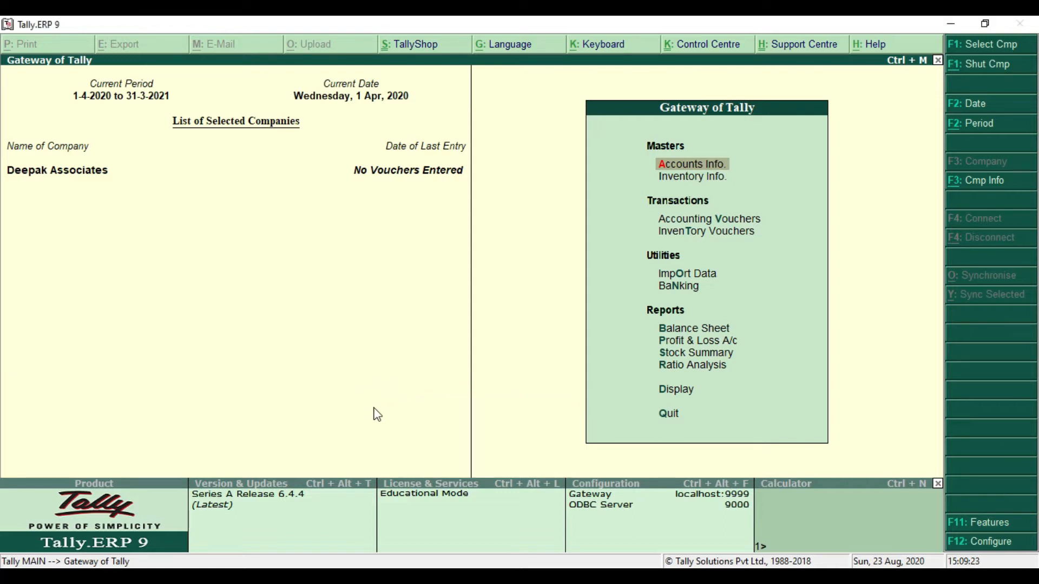
pyautogui.hotkey('ctrl', '2')
pyautogui.moveTo(371, 379)
pyautogui.mouseDown()
pyautogui.moveTo(486, 477)
pyautogui.moveTo(621, 480)
pyautogui.mouseUp()
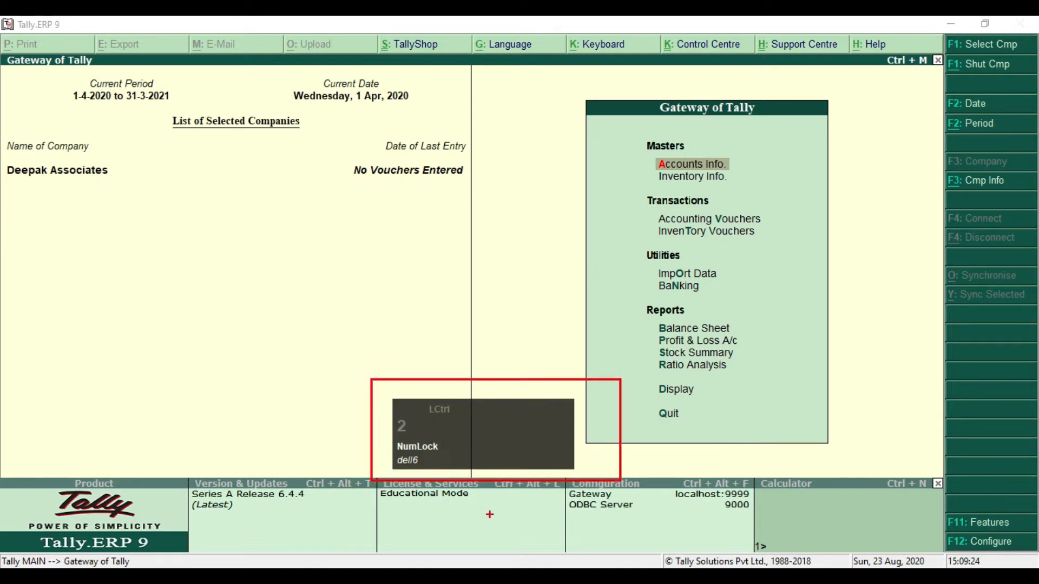
pyautogui.hotkey('ctrl', '2')
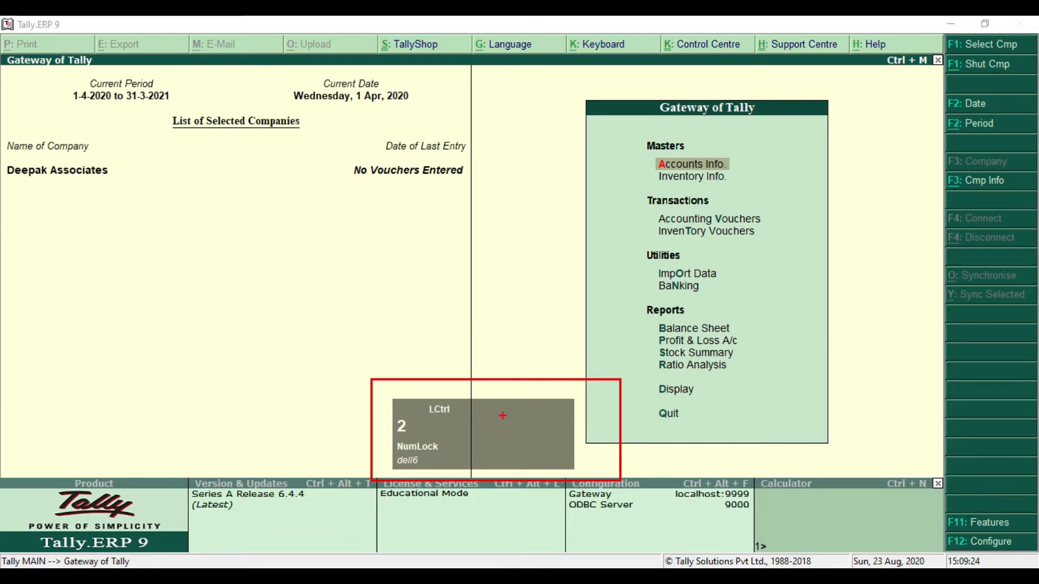
pyautogui.press('Escape')
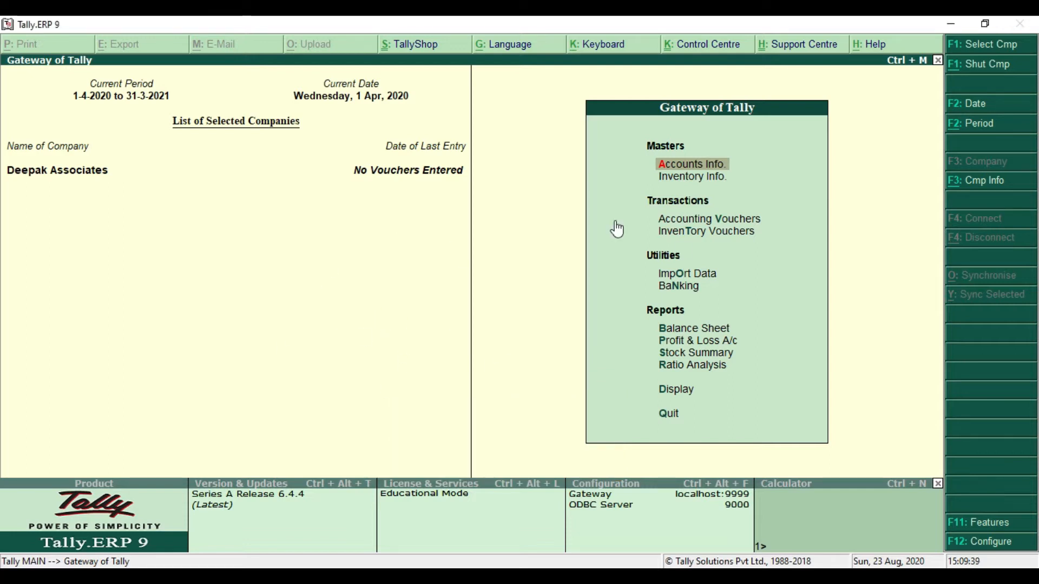
# Check the job costing setup instructions in Job Costing.pdf and open the company's Accounting Features in Tally.ERP 9.
pyautogui.click(460, 577)
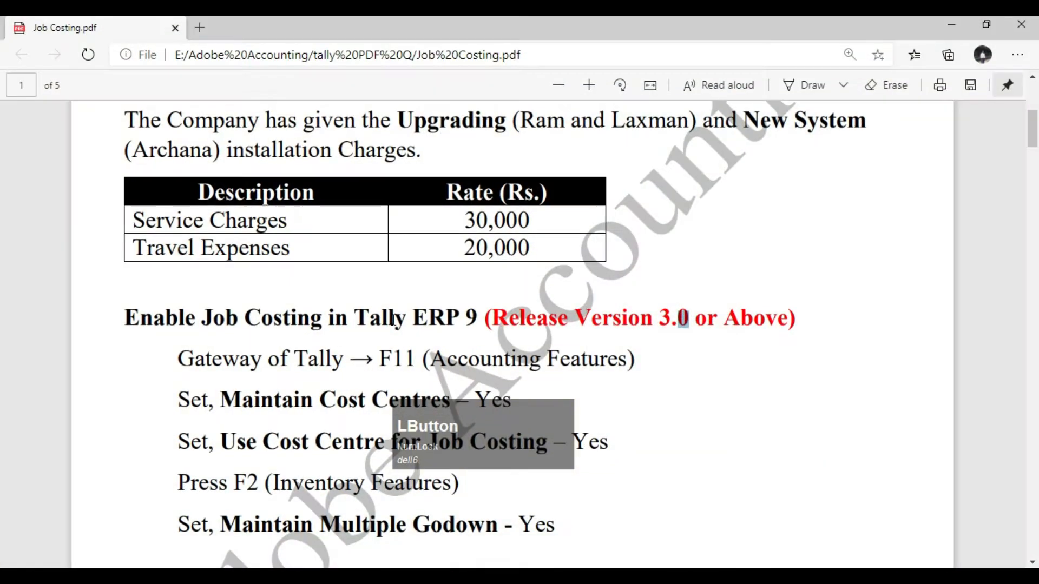
pyautogui.scroll(-2, 214, 352)
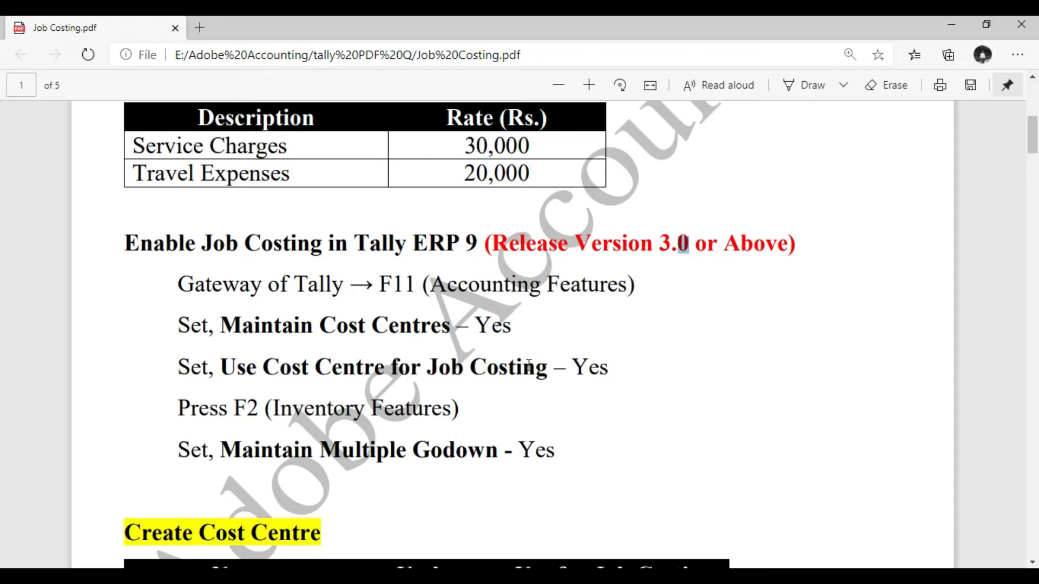
pyautogui.hotkey('alt', 'Tab')
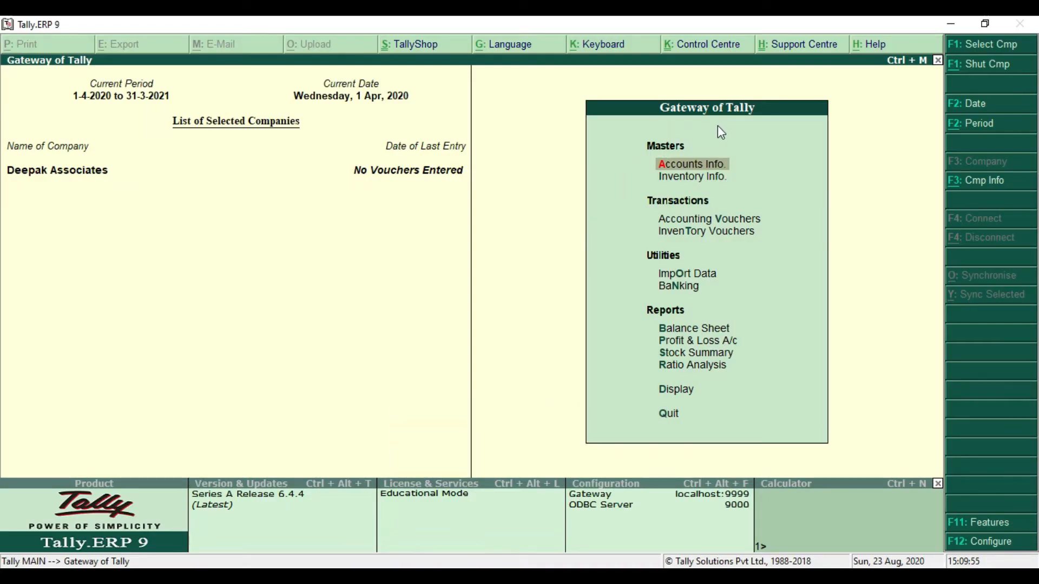
pyautogui.press('F11')
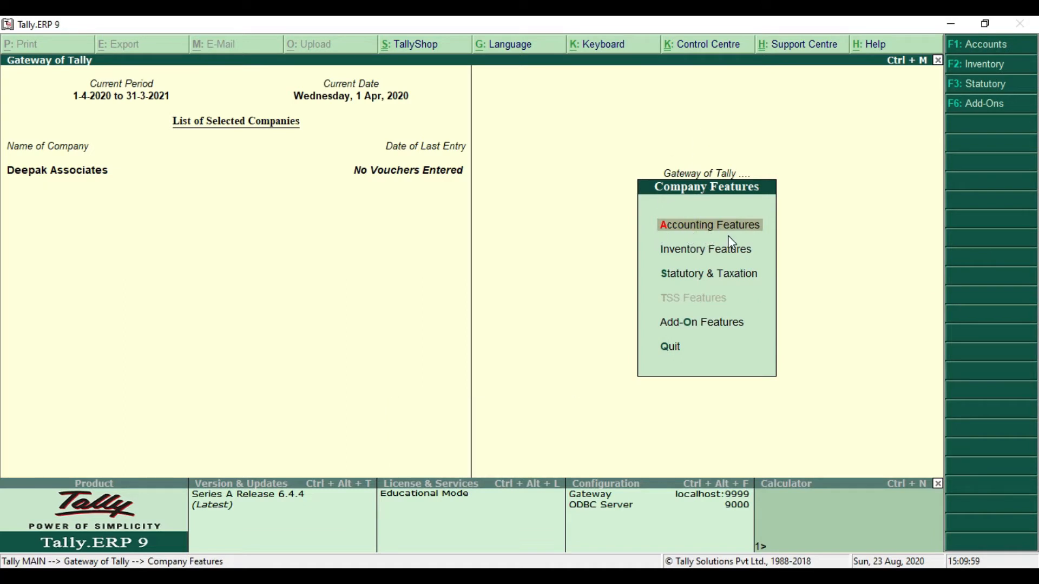
pyautogui.press('Return')
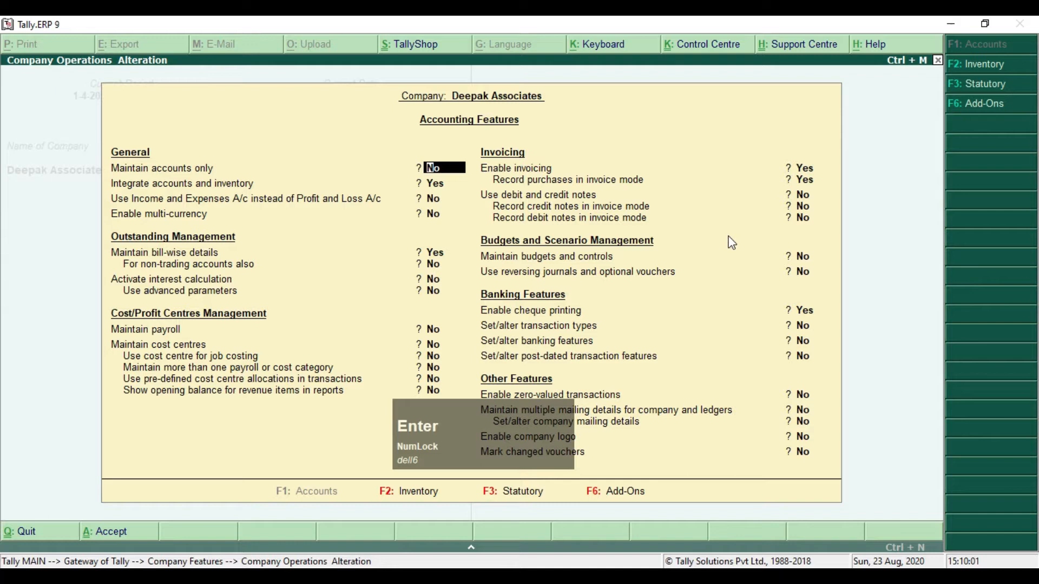
# Set Maintain cost centres and Use cost centre for job costing to Yes in the Accounting Features.
pyautogui.press('KP_Enter')
pyautogui.press('KP_Enter')
pyautogui.press('KP_Enter')
pyautogui.press('KP_Enter')
pyautogui.press('KP_Enter')
pyautogui.press('KP_Enter')
pyautogui.press('KP_Enter')
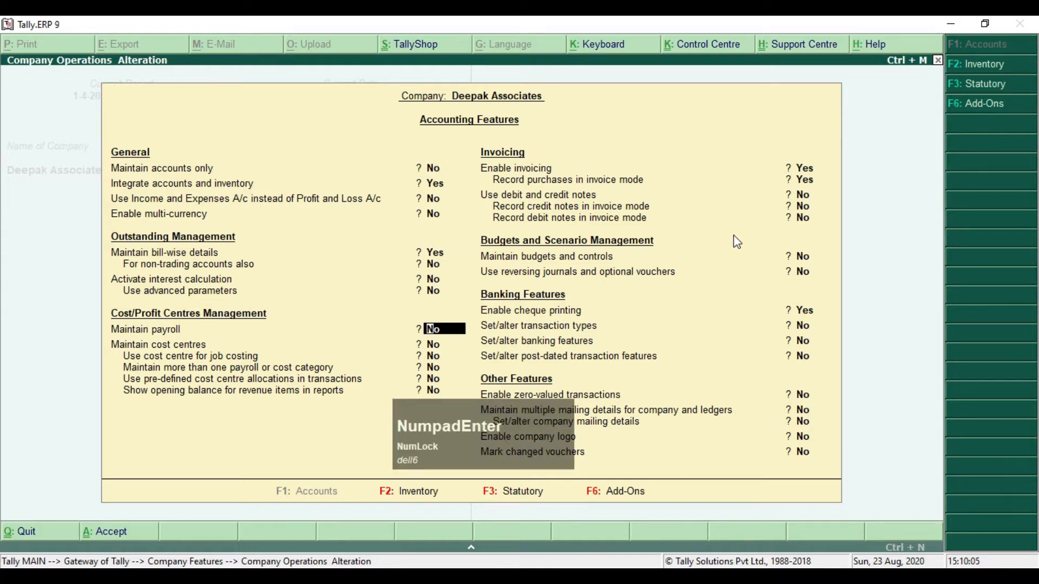
pyautogui.press('KP_Enter')
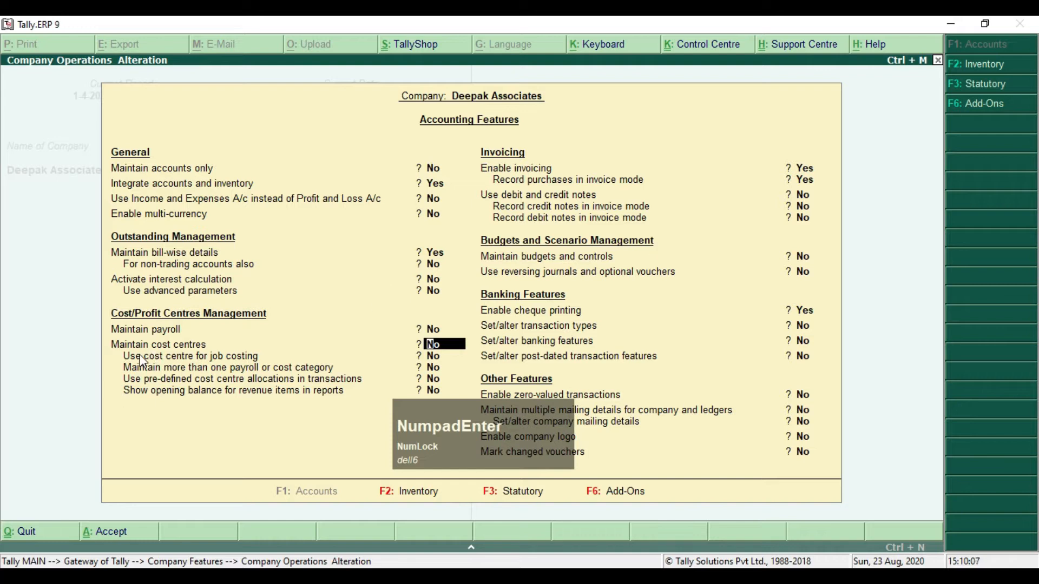
pyautogui.press('2')
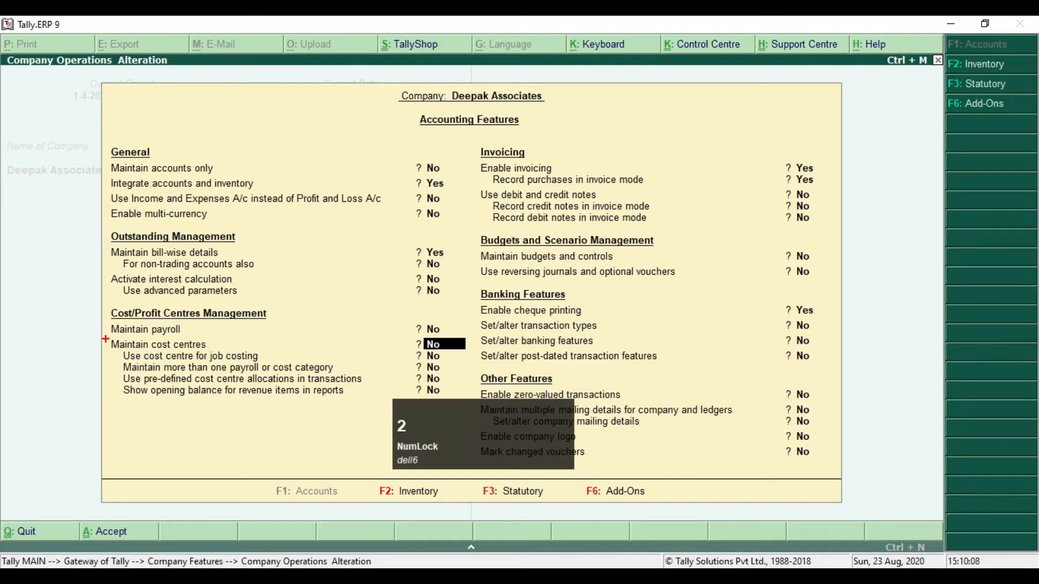
pyautogui.moveTo(104, 336)
pyautogui.mouseDown()
pyautogui.moveTo(280, 361)
pyautogui.moveTo(476, 365)
pyautogui.mouseUp()
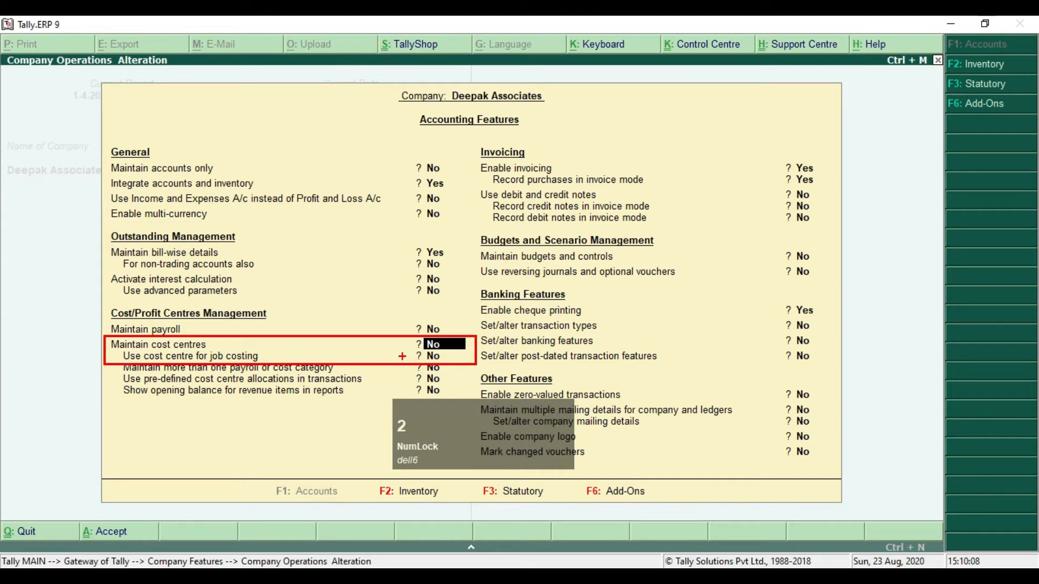
pyautogui.press('Escape')
pyautogui.write('y')
pyautogui.press('Return')
pyautogui.write('y')
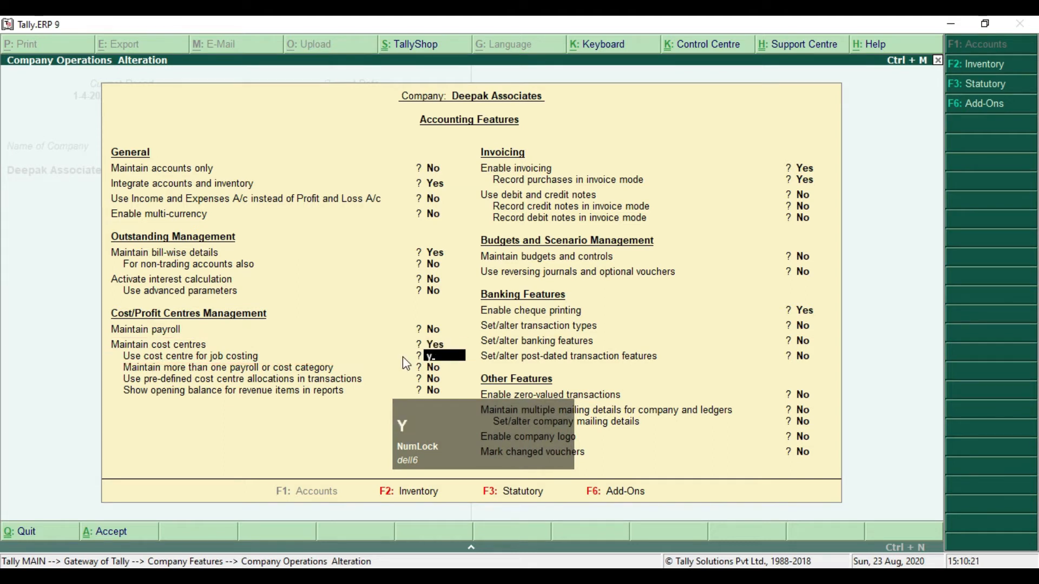
pyautogui.press('Return')
pyautogui.press('Return')
pyautogui.press('Return')
pyautogui.press('Return')
pyautogui.press('Return')
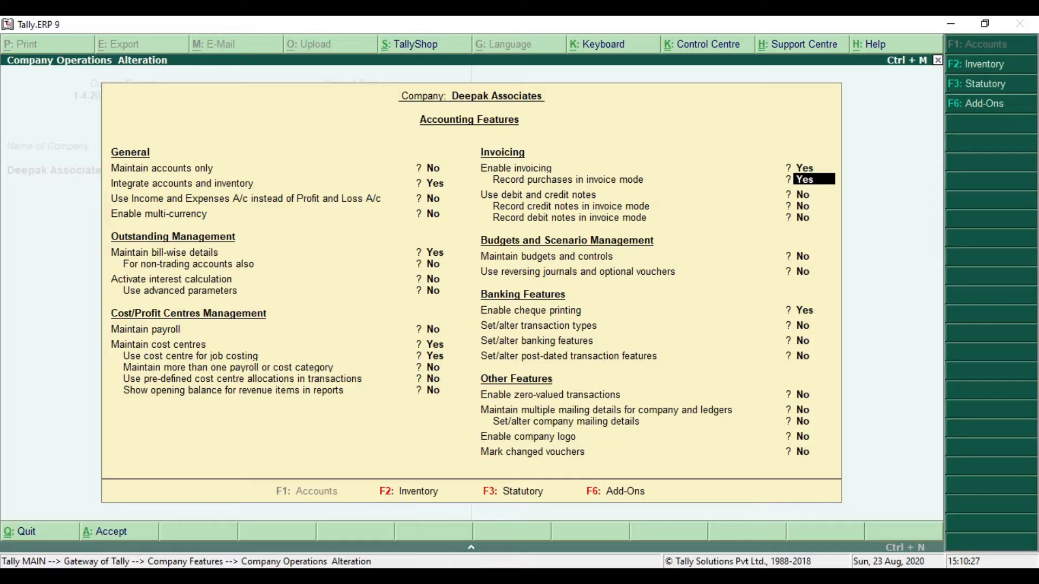
# Check the inventory setting required in Job Costing.pdf and open the company's Inventory Features in Tally.ERP 9.
pyautogui.click(468, 568)
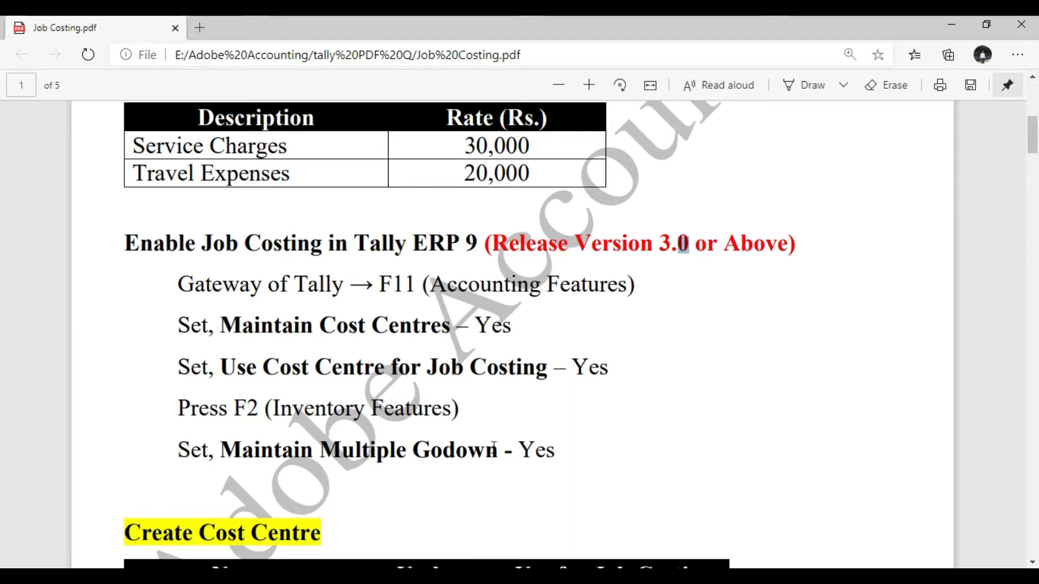
pyautogui.hotkey('alt', 'Tab')
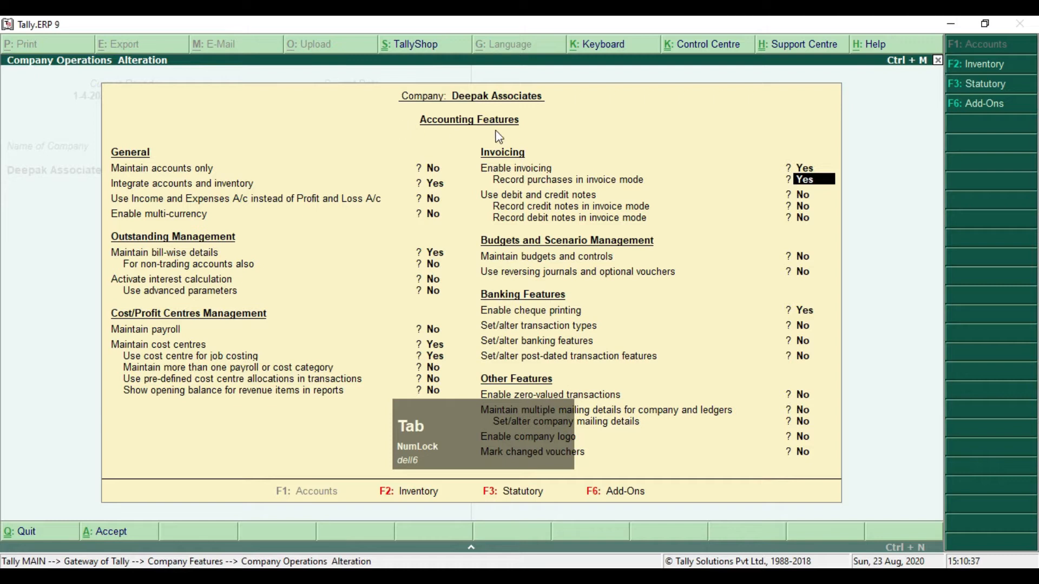
pyautogui.click(469, 127)
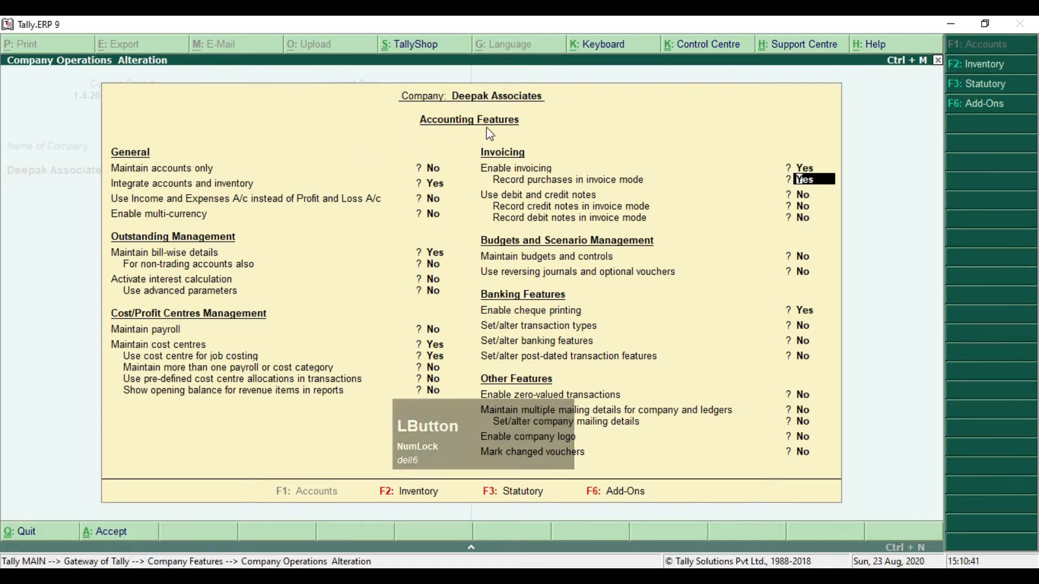
pyautogui.press('F2')
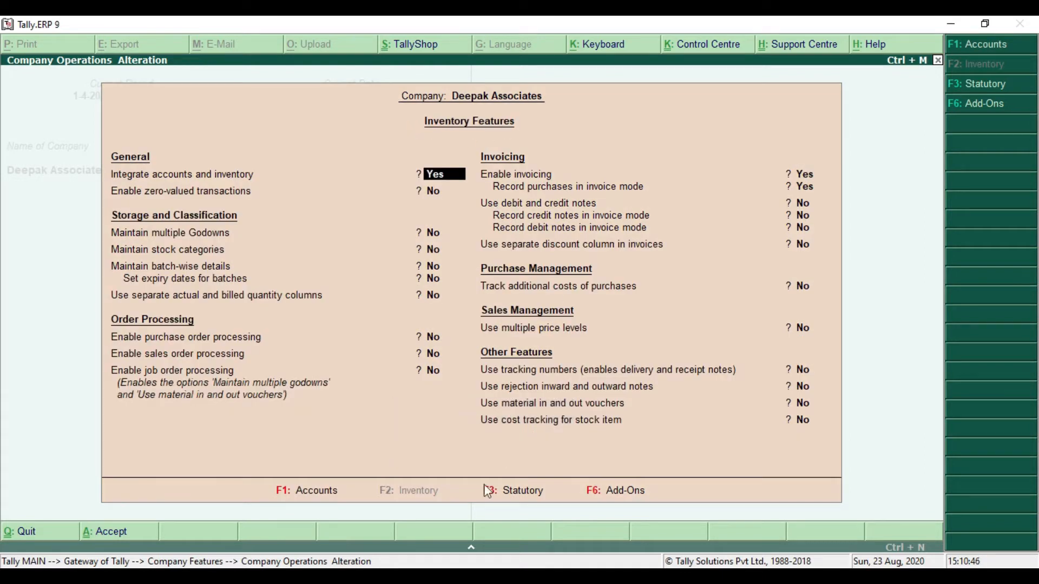
pyautogui.click(375, 489)
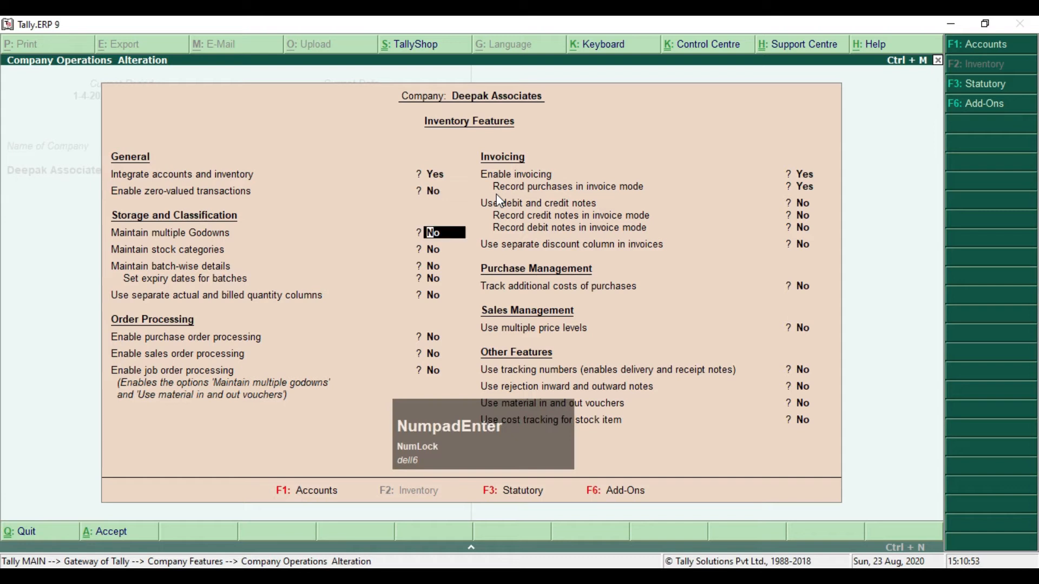
# Set Maintain multiple Godowns to Yes, save the Inventory Features and return to the Gateway of Tally.
pyautogui.press('2')
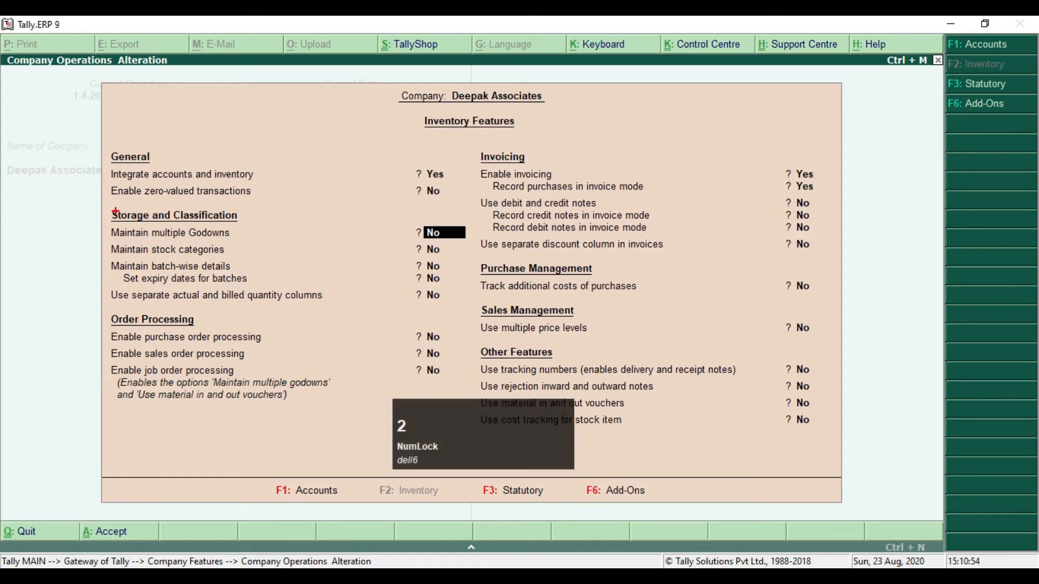
pyautogui.moveTo(103, 217)
pyautogui.mouseDown()
pyautogui.moveTo(321, 255)
pyautogui.moveTo(469, 256)
pyautogui.moveTo(470, 241)
pyautogui.mouseUp()
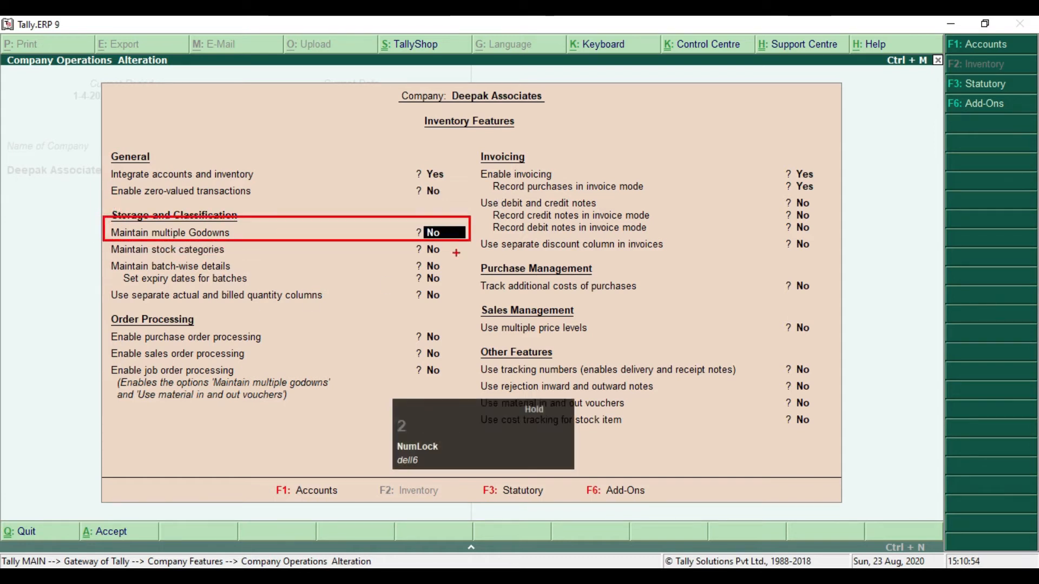
pyautogui.press('Escape')
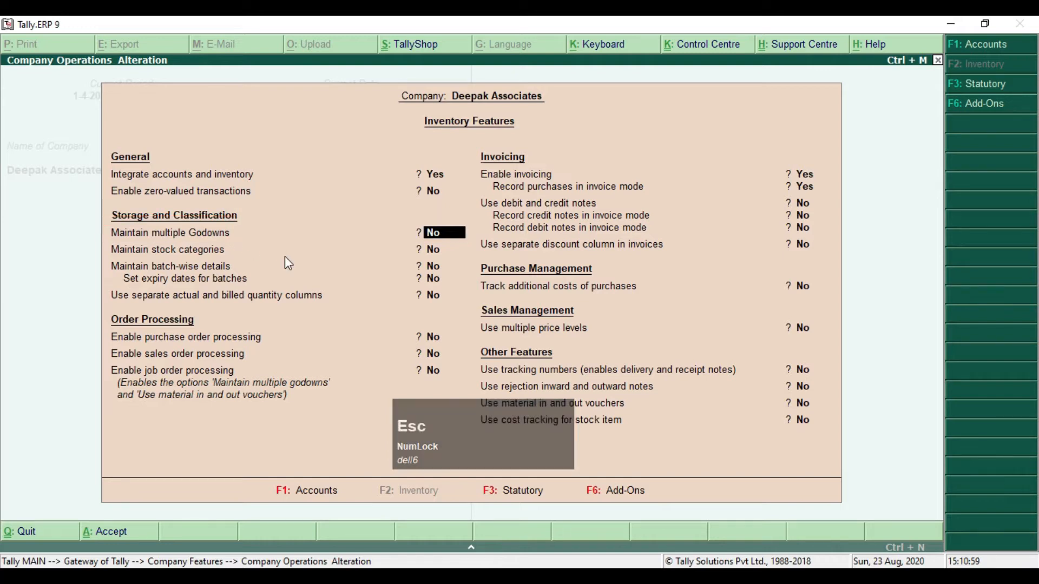
pyautogui.write('y')
pyautogui.press('KP_Enter')
pyautogui.press('KP_Enter')
pyautogui.press('KP_Enter')
pyautogui.press('KP_Enter')
pyautogui.press('KP_Enter')
pyautogui.press('KP_Enter')
pyautogui.press('KP_Enter')
pyautogui.press('KP_Enter')
pyautogui.press('KP_Enter')
pyautogui.press('KP_Enter')
pyautogui.press('KP_Enter')
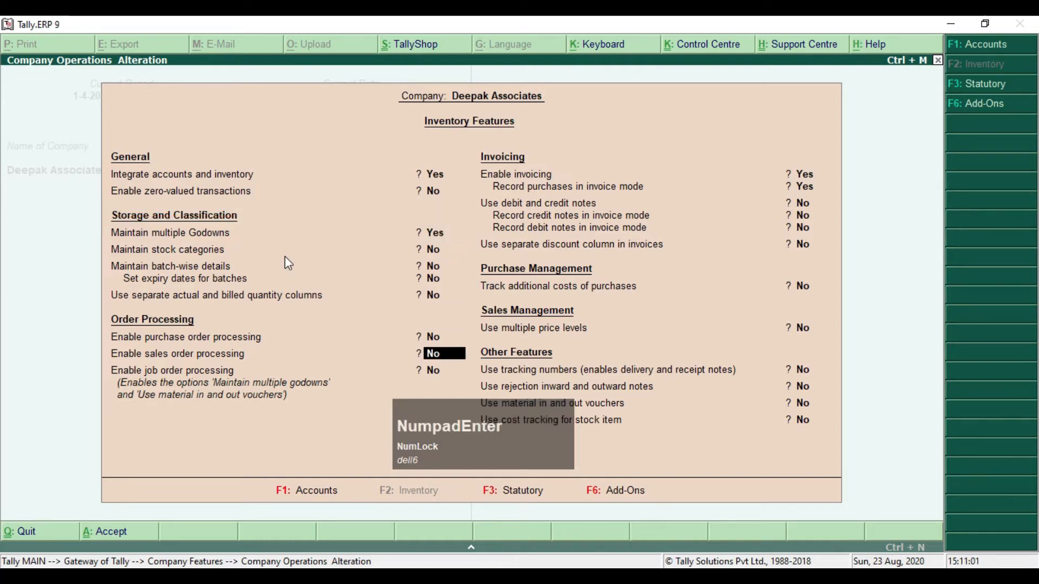
pyautogui.press('KP_Enter')
pyautogui.press('KP_Enter')
pyautogui.press('KP_Enter')
pyautogui.press('KP_Enter')
pyautogui.press('KP_Enter')
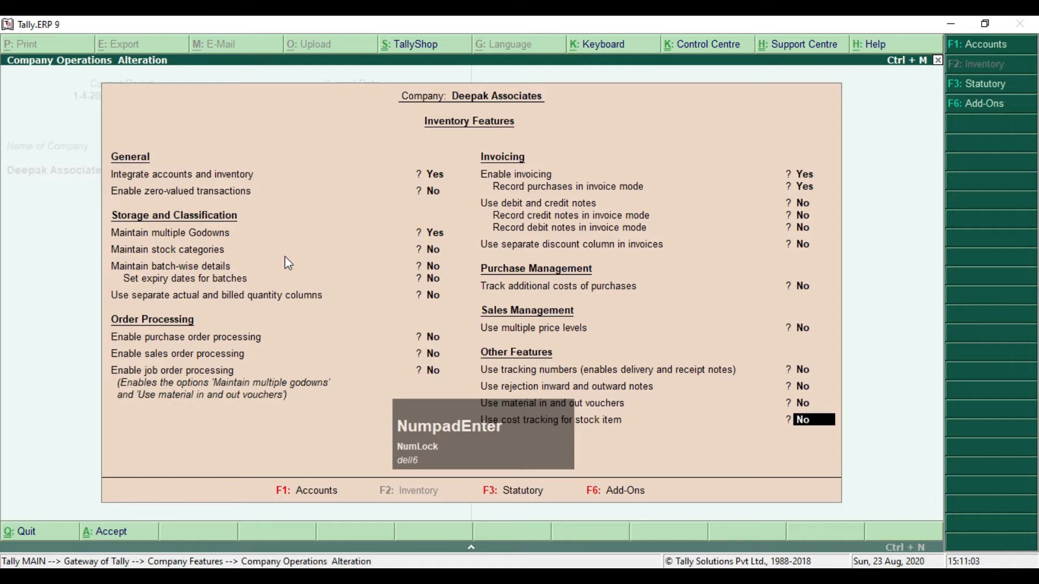
pyautogui.press('Return')
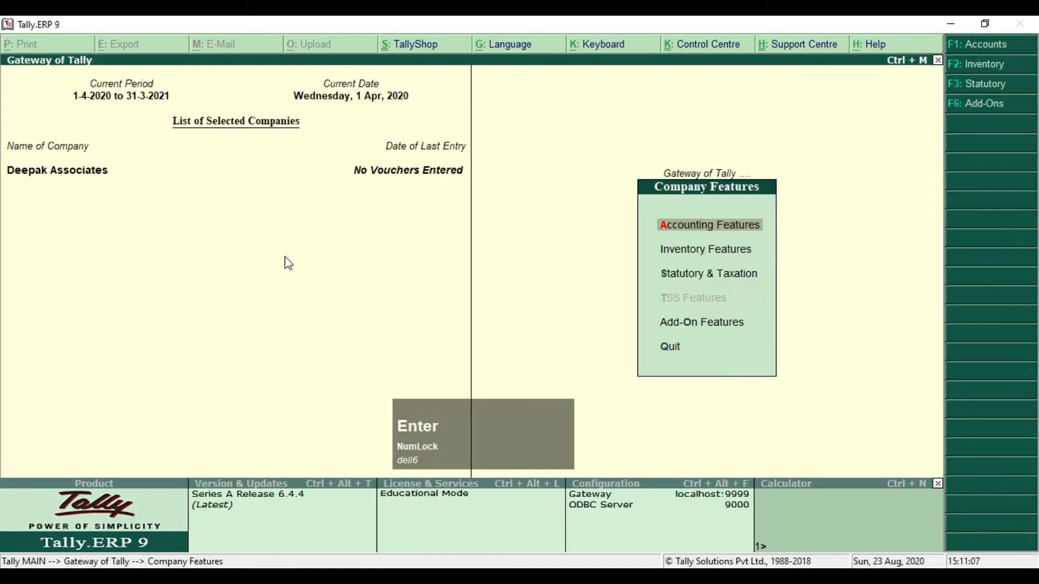
pyautogui.press('Escape')
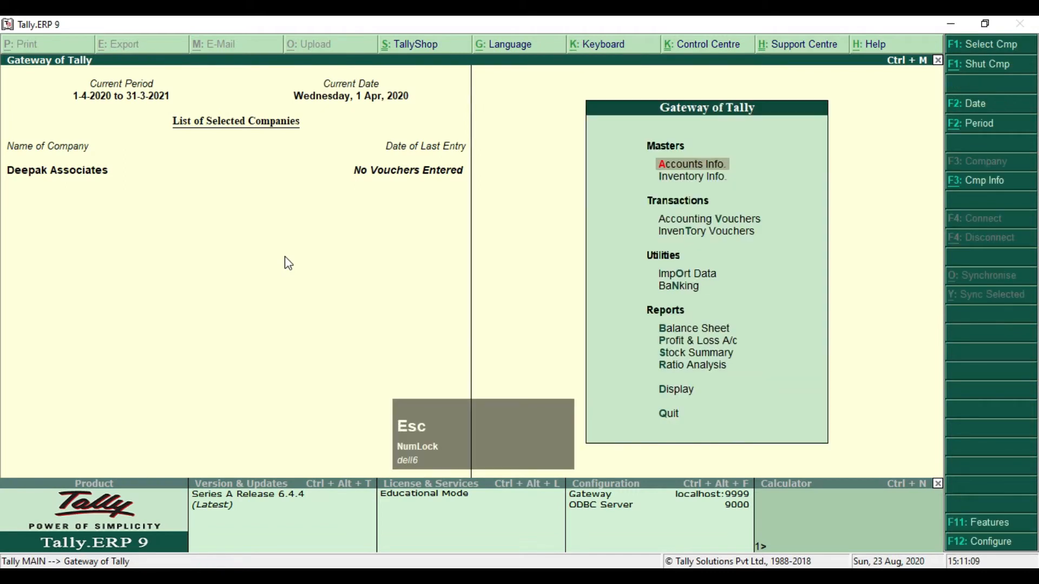
# Check the Create Cost Centre table in Job Costing.pdf and open single cost centre creation in Tally.ERP 9.
pyautogui.hotkey('alt', 'Tab')
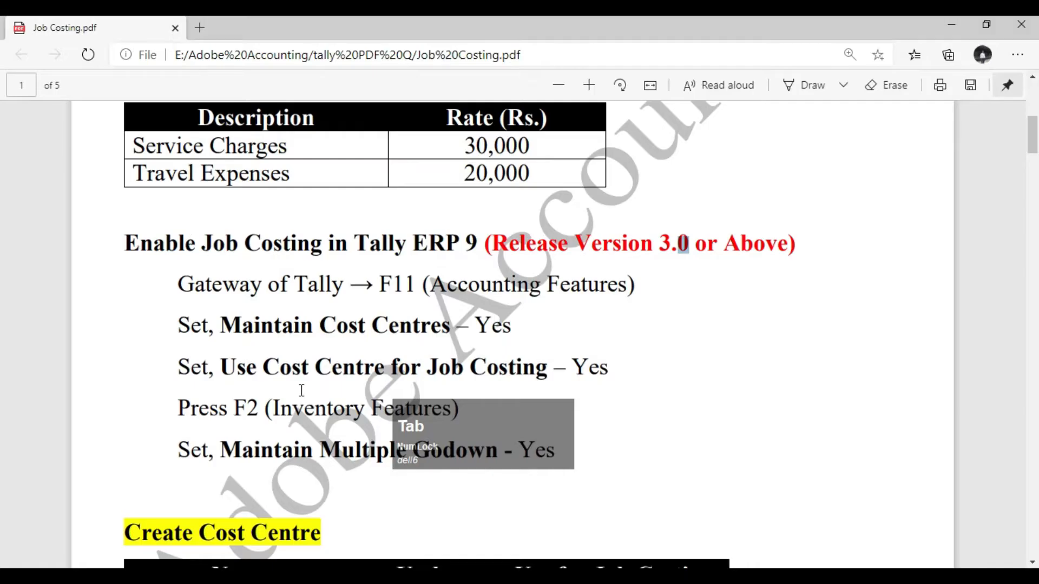
pyautogui.scroll(-2, 340, 341)
pyautogui.scroll(-3, 340, 341)
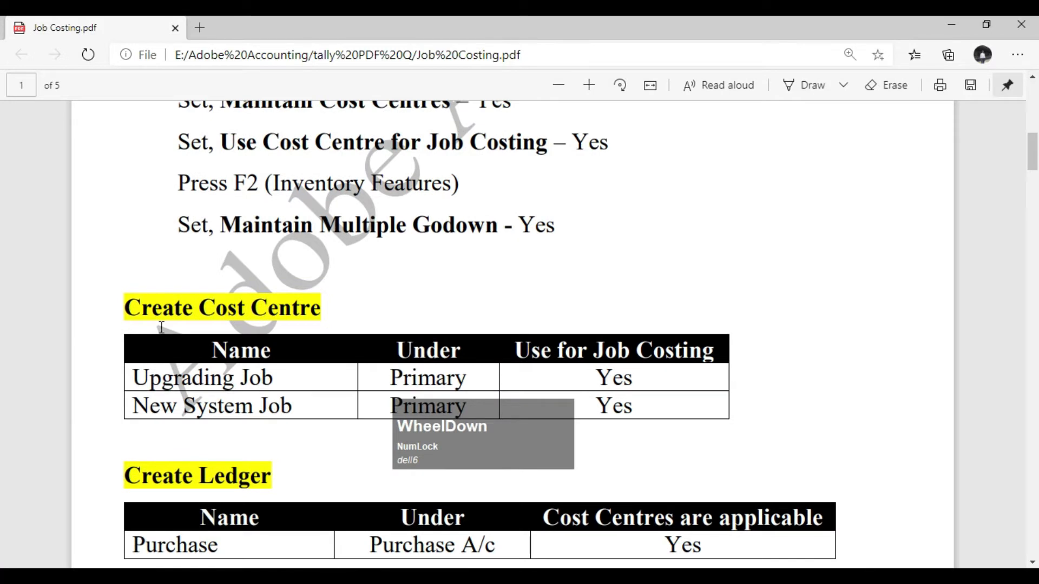
pyautogui.scroll(-2, 324, 331)
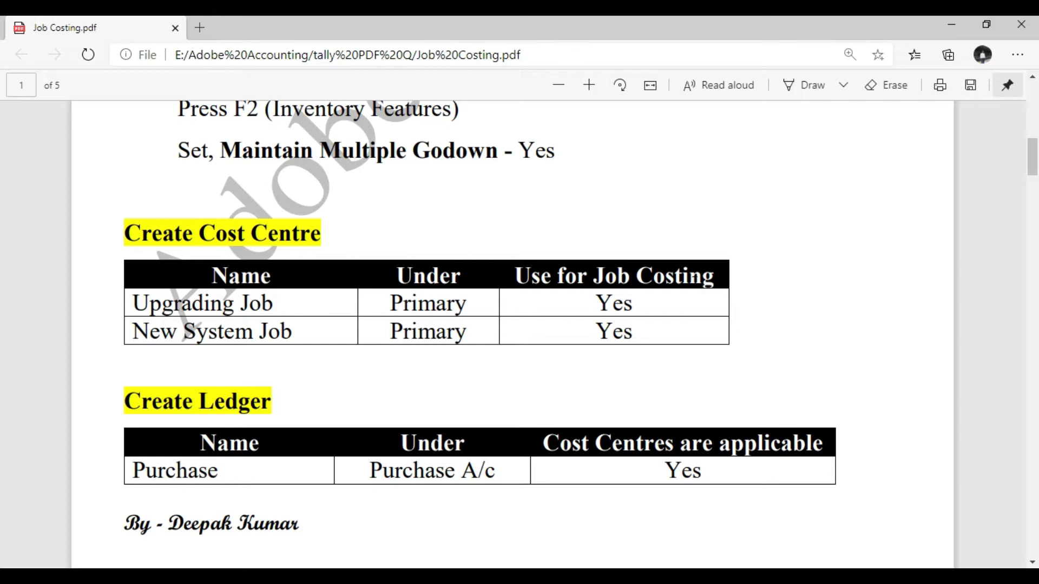
pyautogui.hotkey('alt', 'Tab')
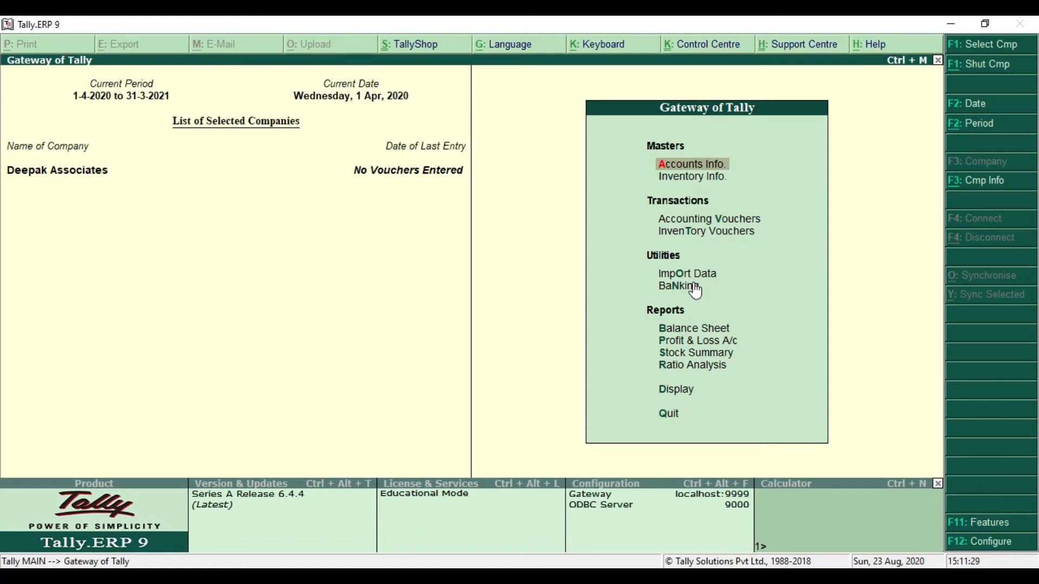
pyautogui.press('KP_Enter')
pyautogui.press('Down')
pyautogui.press('Down')
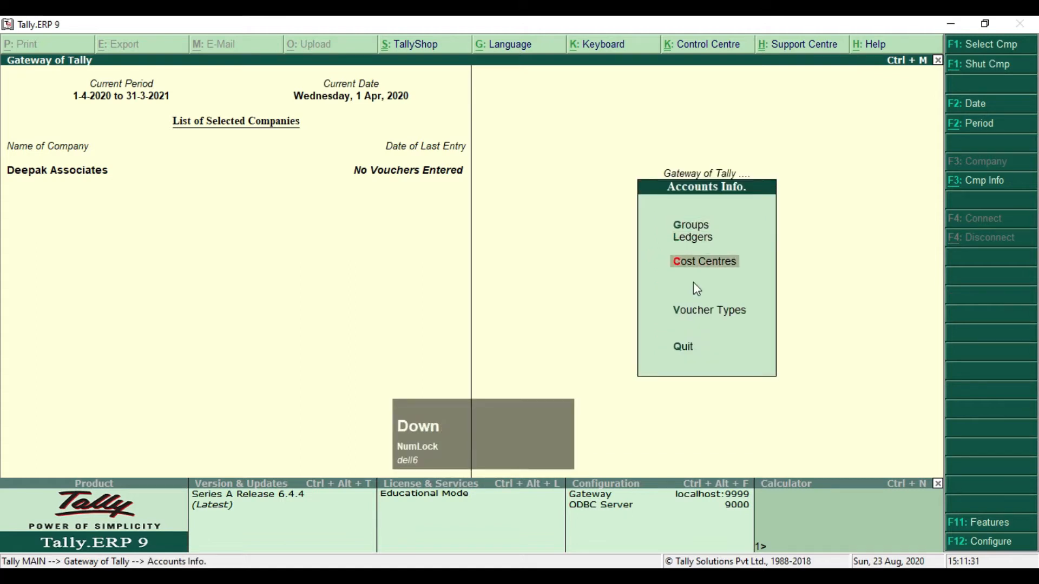
pyautogui.press('KP_Enter')
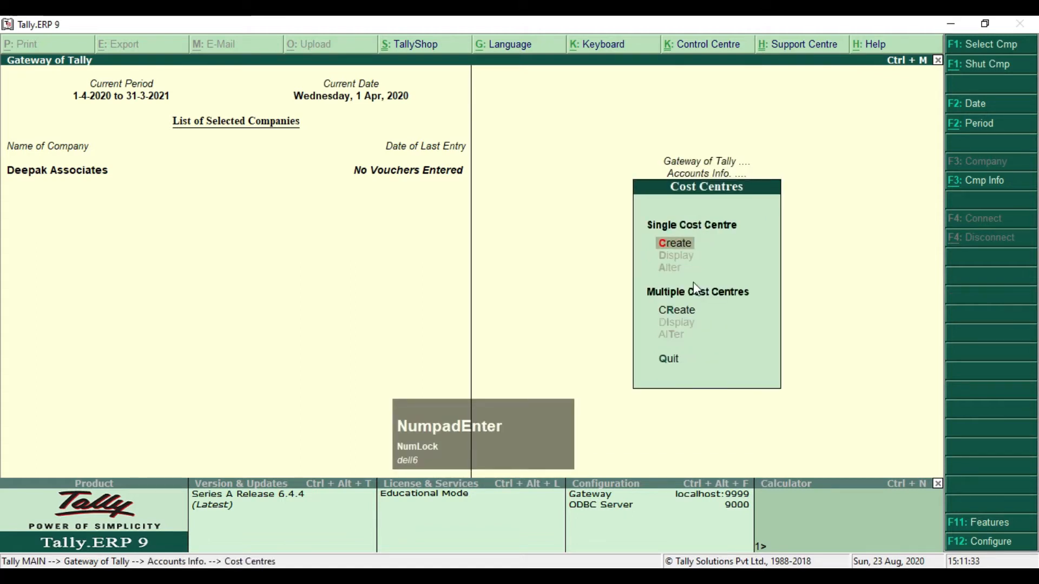
pyautogui.press('KP_Enter')
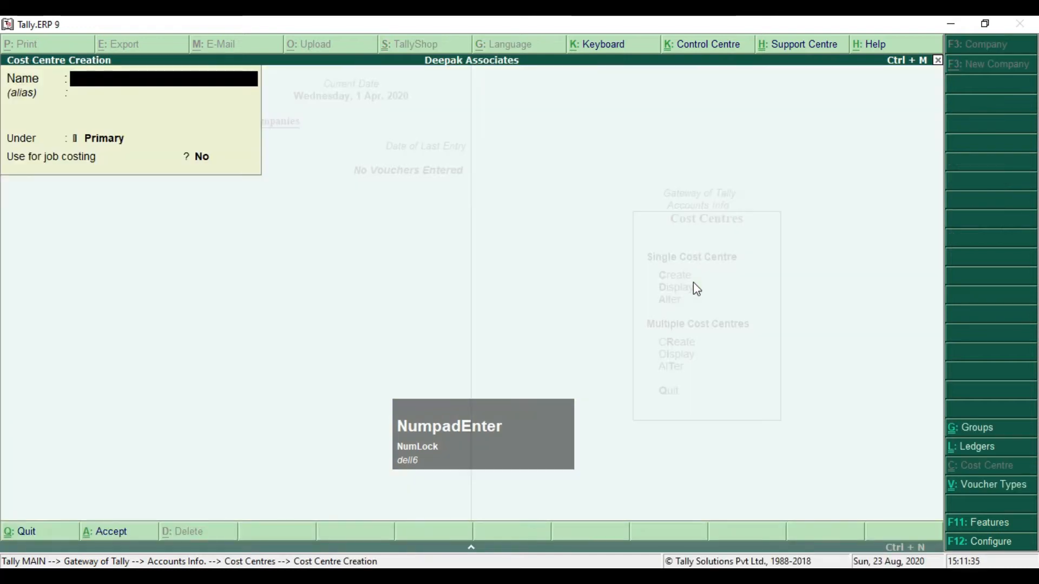
# Create the cost centre Upgrading Job under Primary with Use for job costing set to Yes.
pyautogui.write('U')
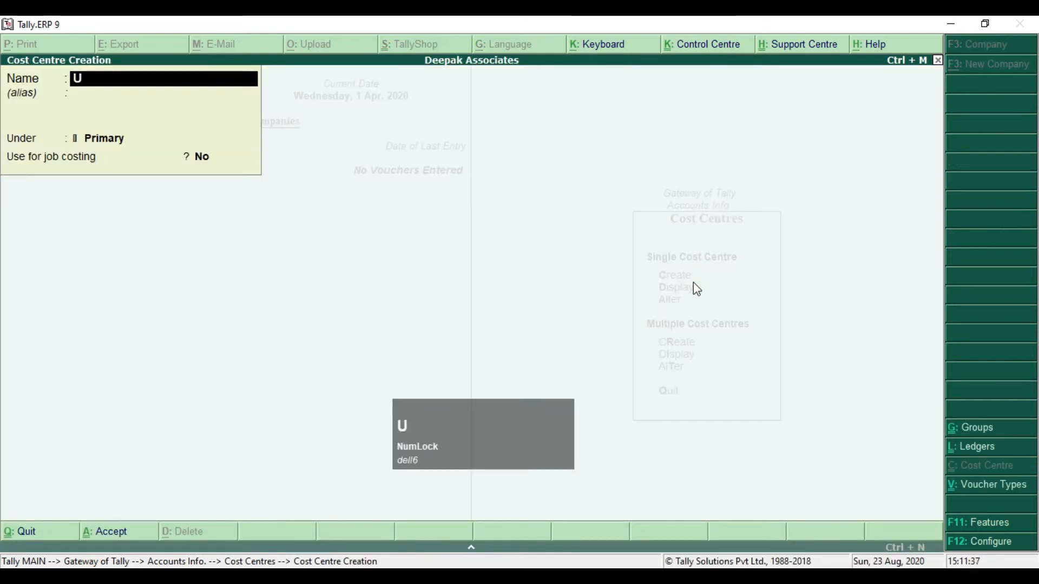
pyautogui.write('pgrading Job')
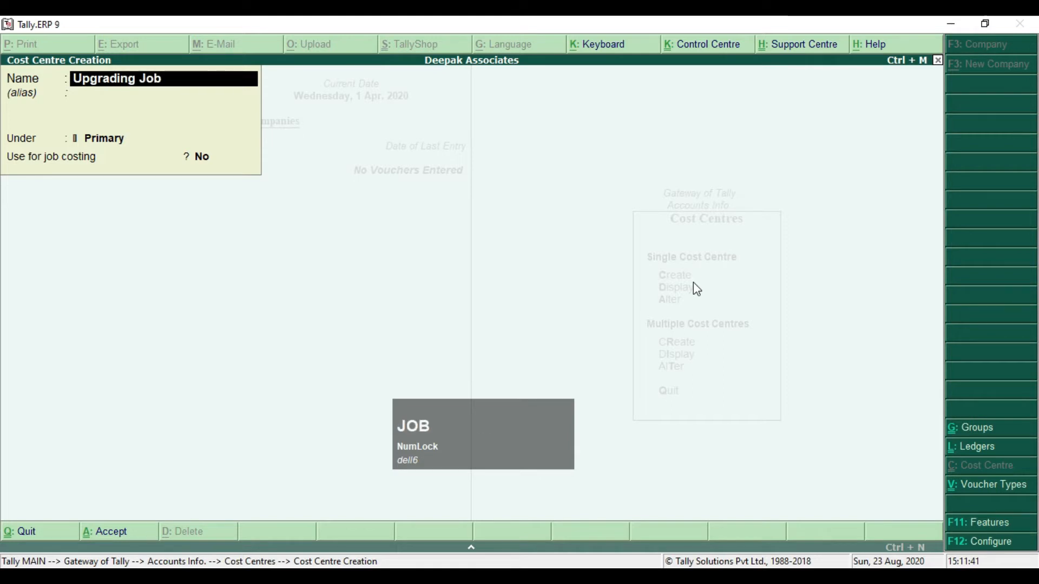
pyautogui.press('Return')
pyautogui.press('Return')
pyautogui.press('Return')
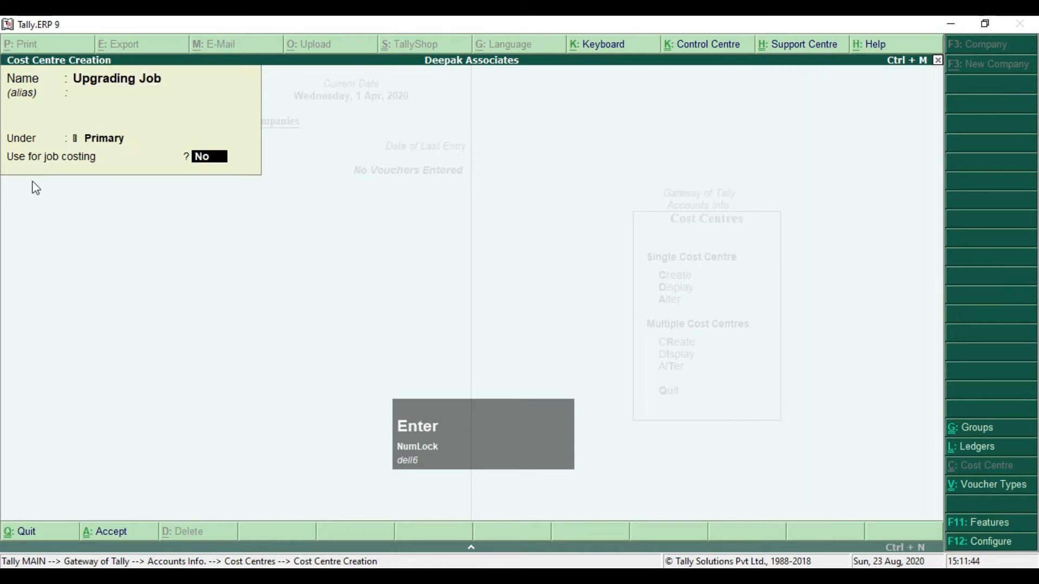
pyautogui.write('y')
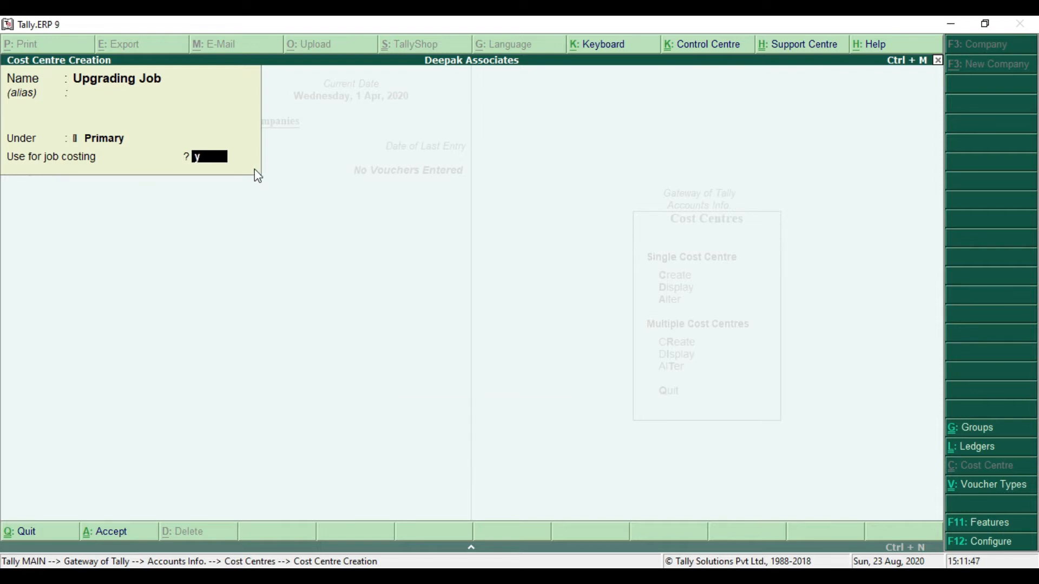
pyautogui.press('Return')
pyautogui.press('Return')
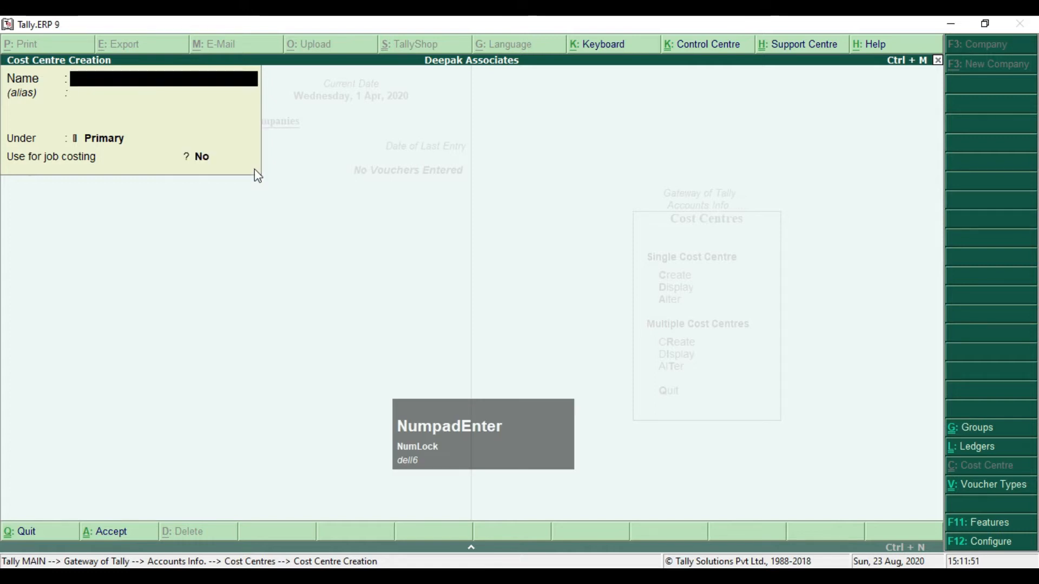
# Create the cost centre New System Job under Primary with Use for job costing set to Yes, and return to the Gateway of Tally.
pyautogui.write('New System Job')
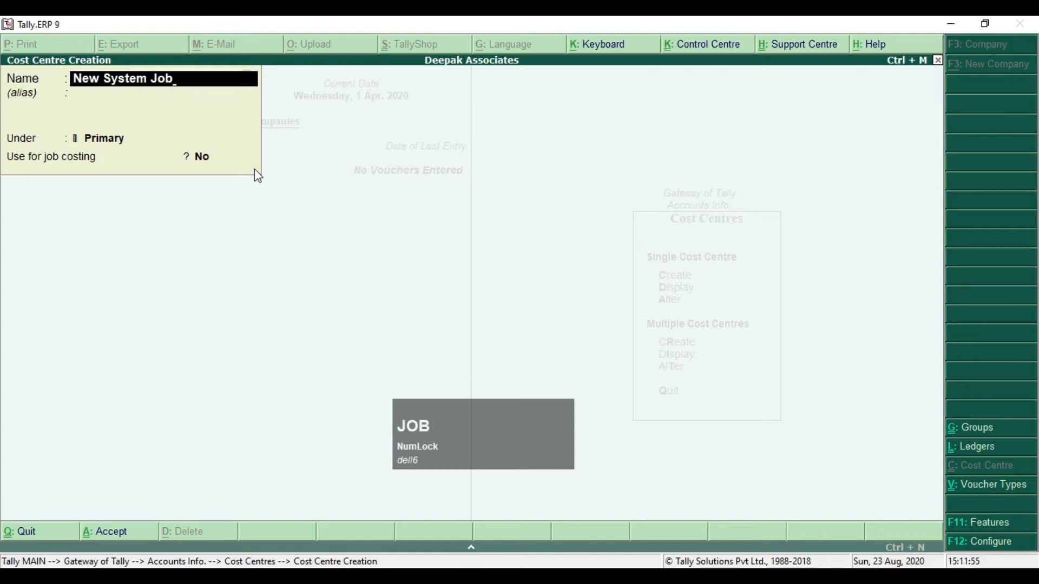
pyautogui.press('Return')
pyautogui.press('Return')
pyautogui.press('Return')
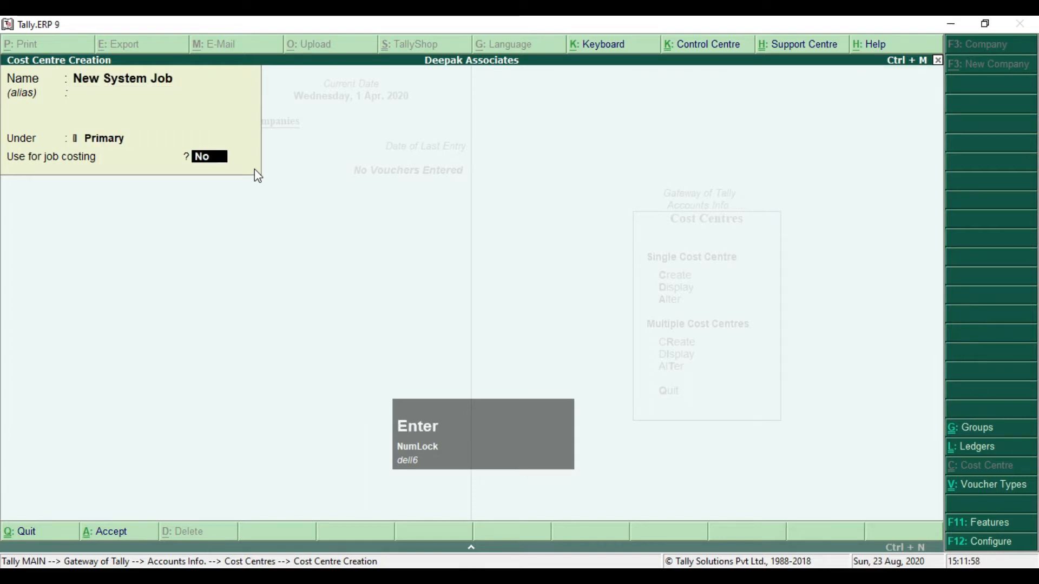
pyautogui.write('y')
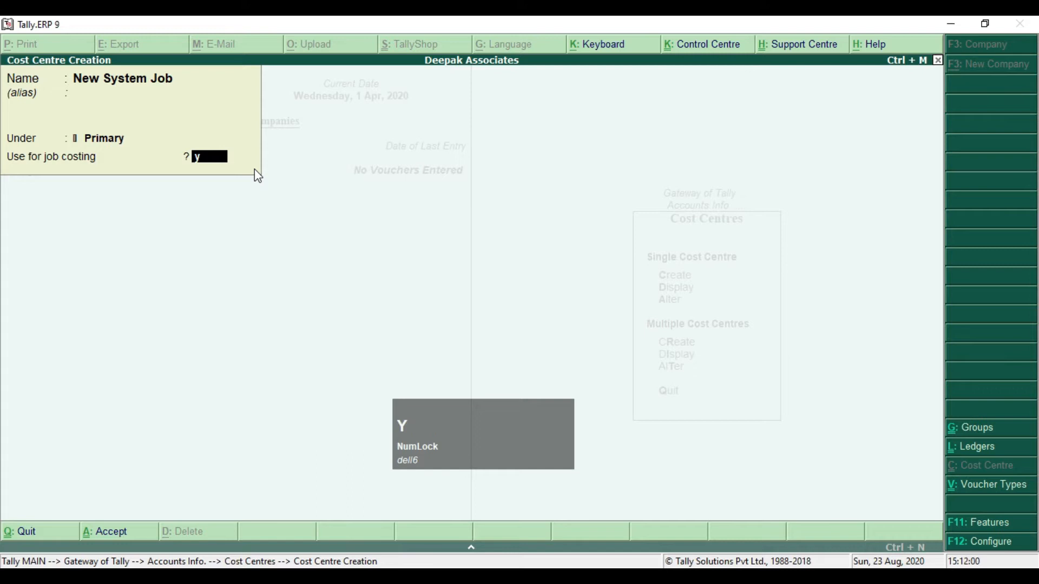
pyautogui.press('Return')
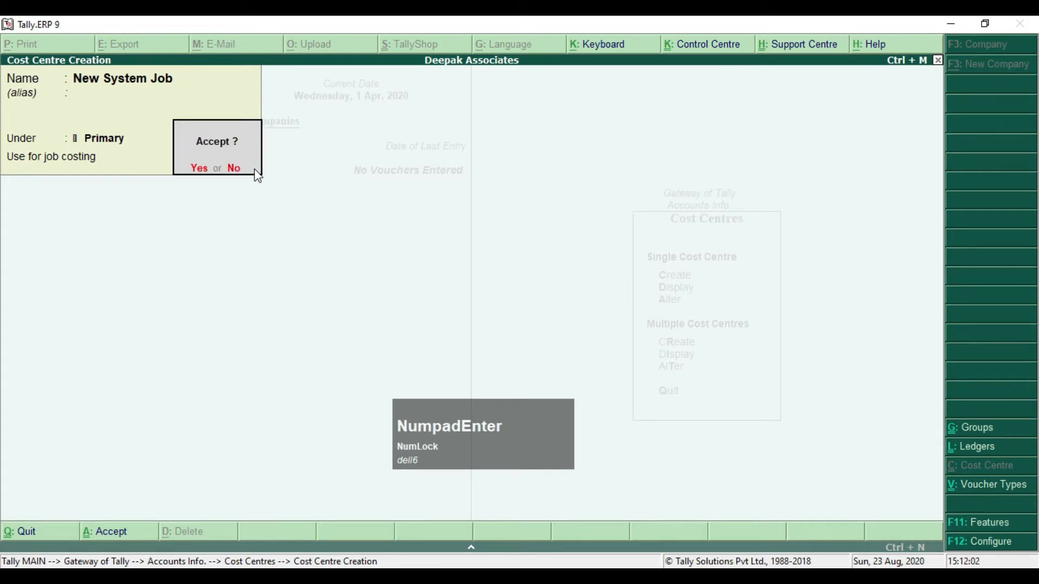
pyautogui.press('Return')
pyautogui.press('Escape')
pyautogui.press('Escape')
pyautogui.press('Escape')
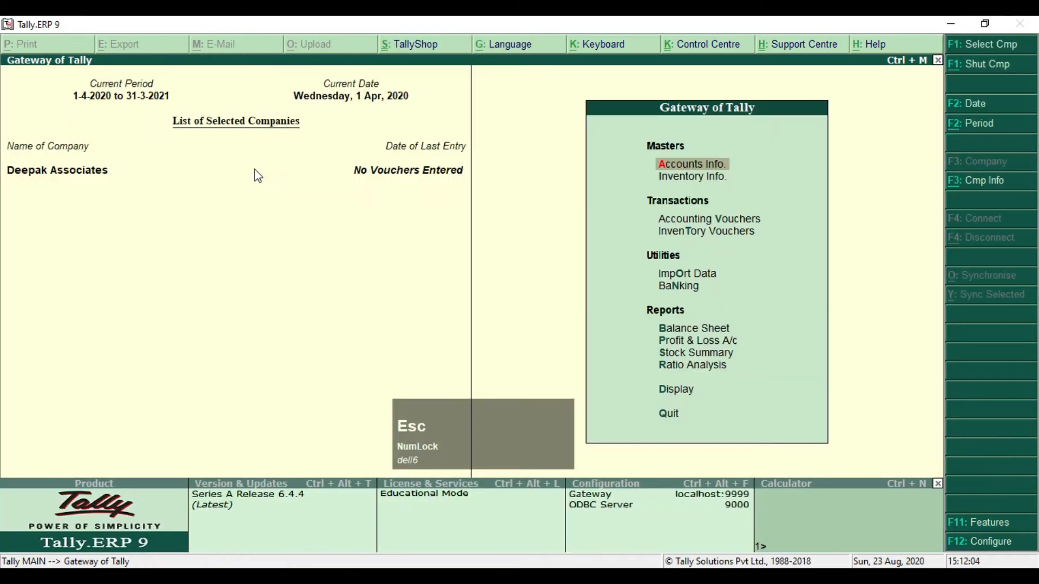
# Examine the Create Ledger table in Job Costing.pdf for names, groups and cost centre applicability, and return to Tally.ERP 9.
pyautogui.hotkey('alt', 'Tab')
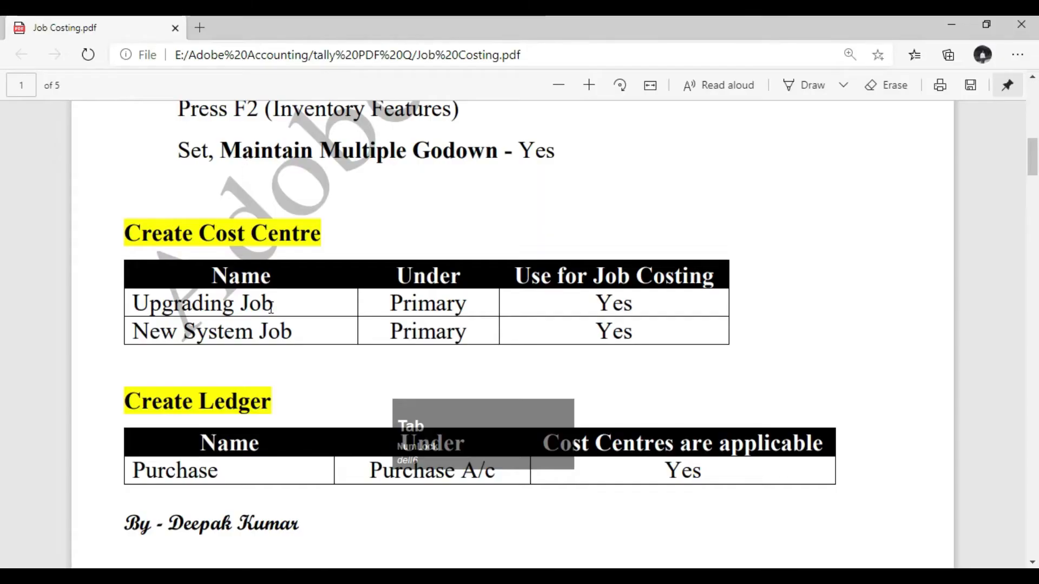
pyautogui.scroll(-3, 271, 307)
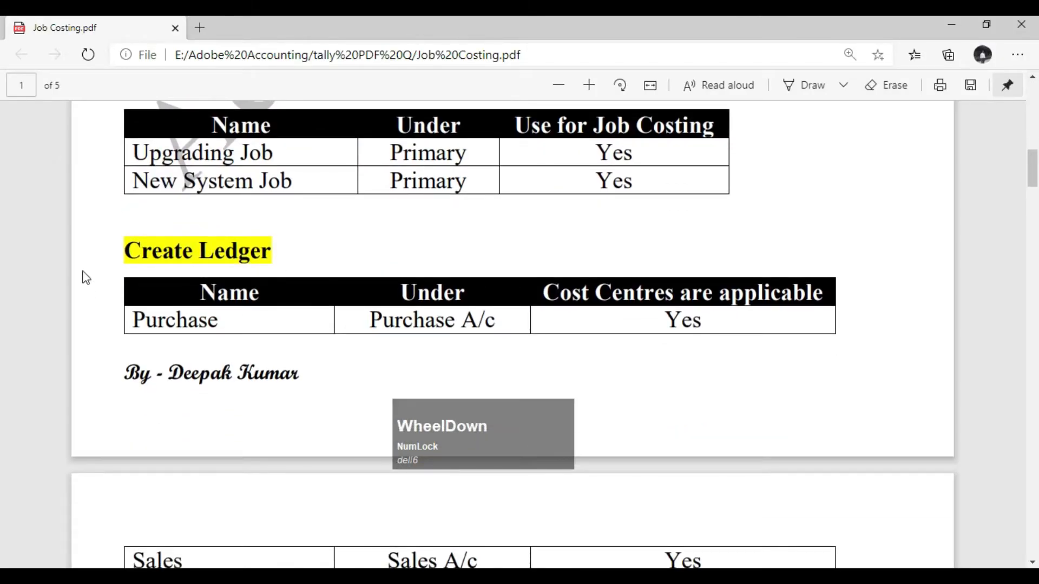
pyautogui.moveTo(127, 249); pyautogui.dragTo(282, 249)
pyautogui.scroll(-1, 393, 272)
pyautogui.scroll(-1, 379, 260)
pyautogui.scroll(-1, 193, 408)
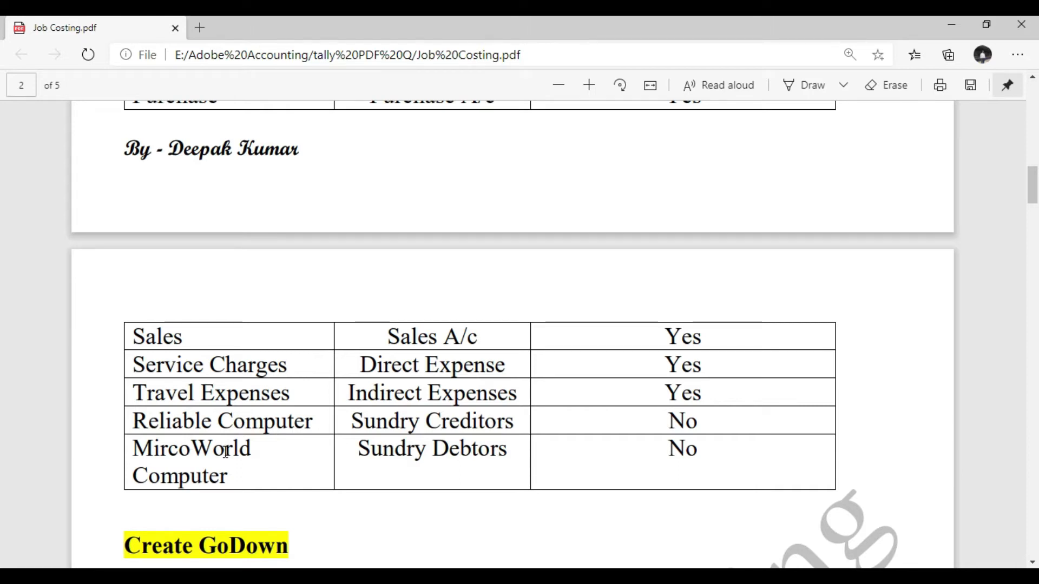
pyautogui.scroll(3, 225, 452)
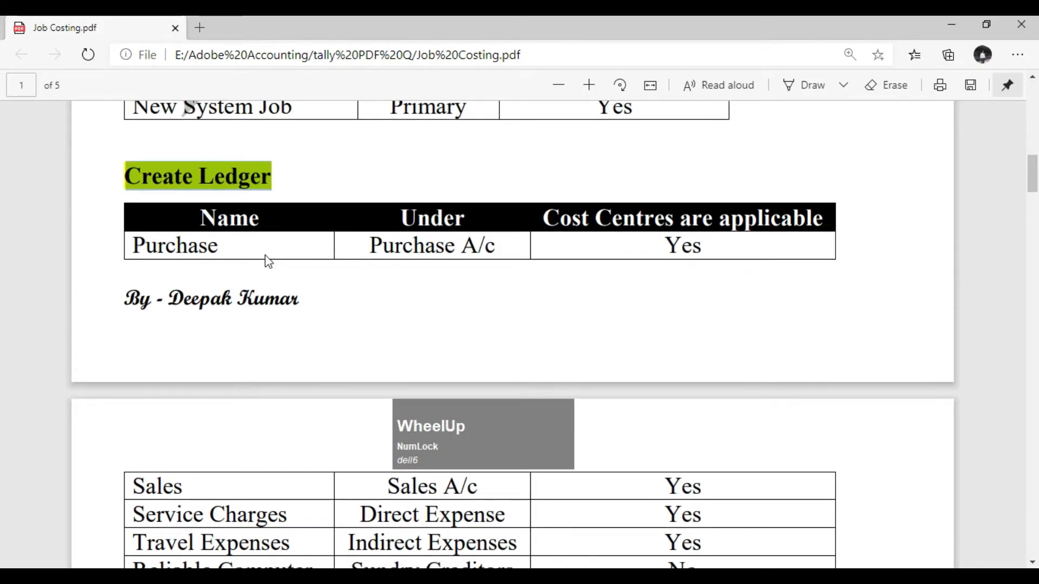
pyautogui.hotkey('alt', 'Tab')
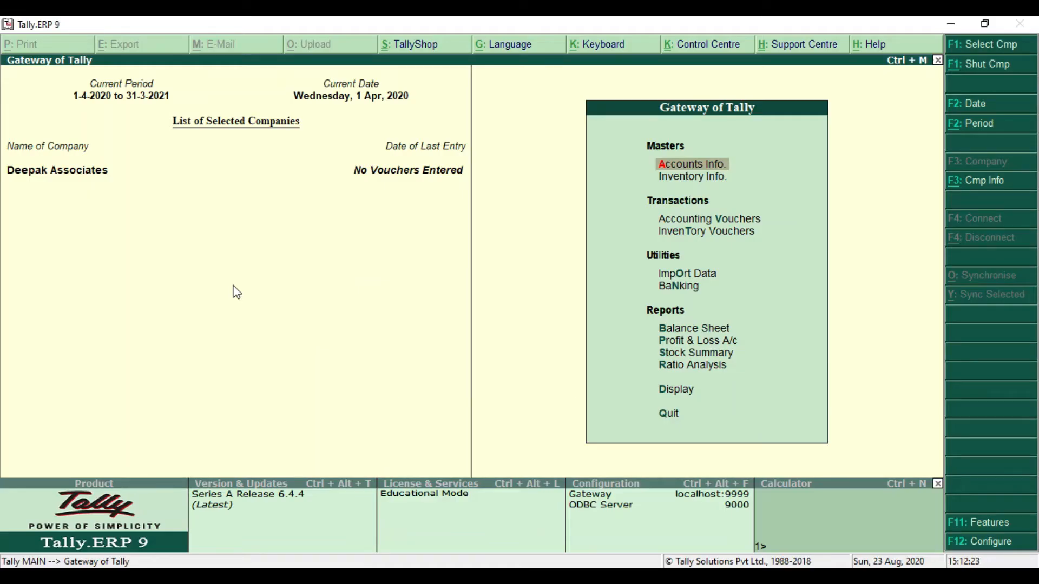
pyautogui.press('Up')
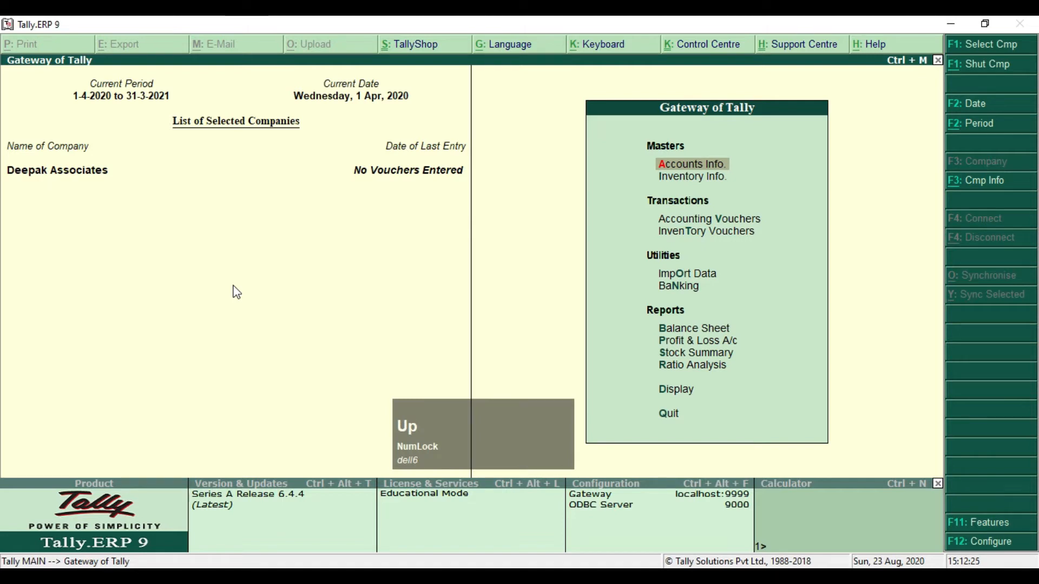
# Start a single ledger named Purchase under Purchase Accounts, with inventory values affected set to Yes and type of ledger Not Applicable.
pyautogui.press('Return')
pyautogui.press('Down')
pyautogui.press('Return')
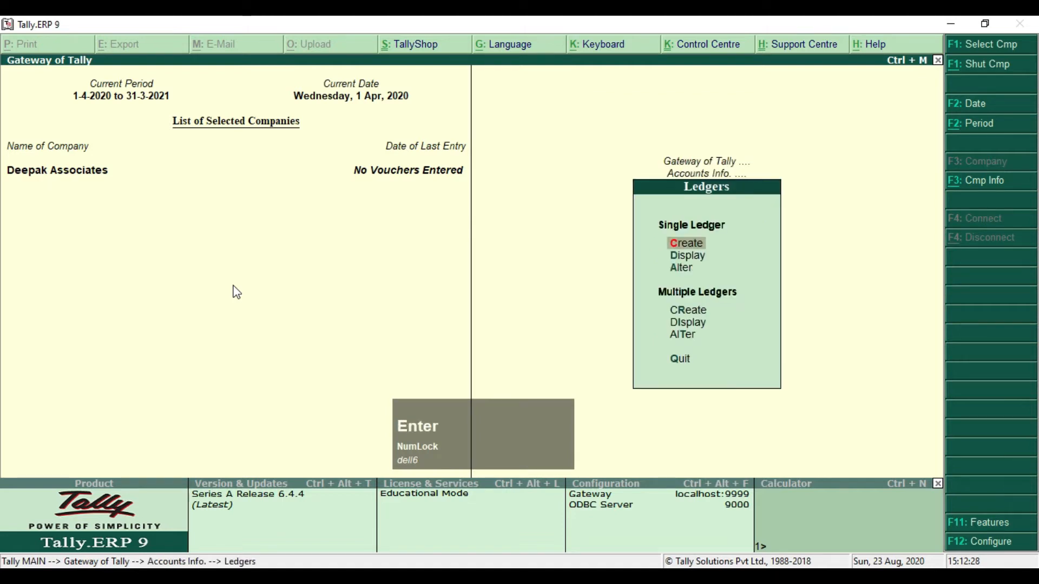
pyautogui.press('Return')
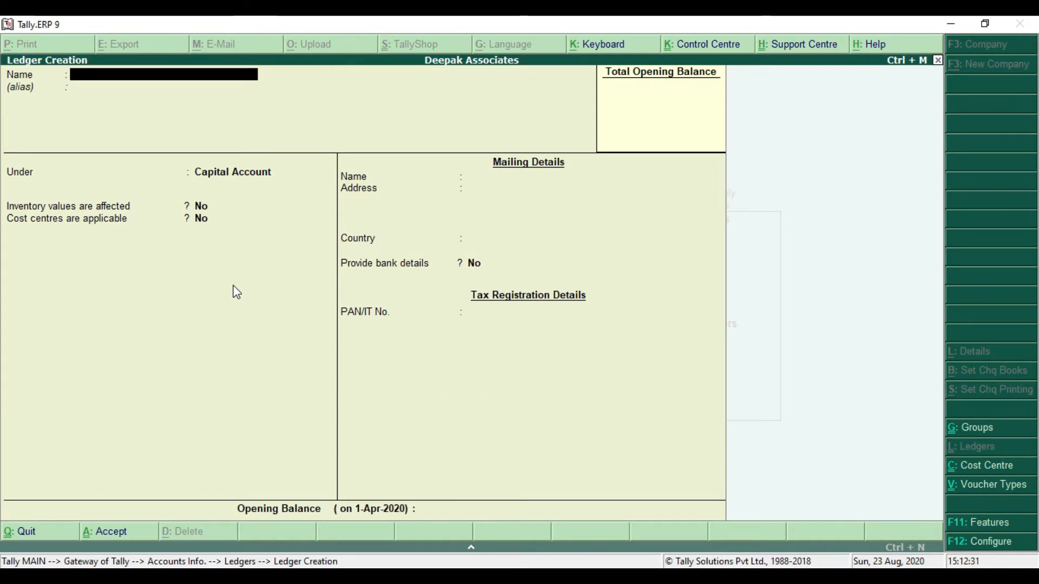
pyautogui.write('Purchase')
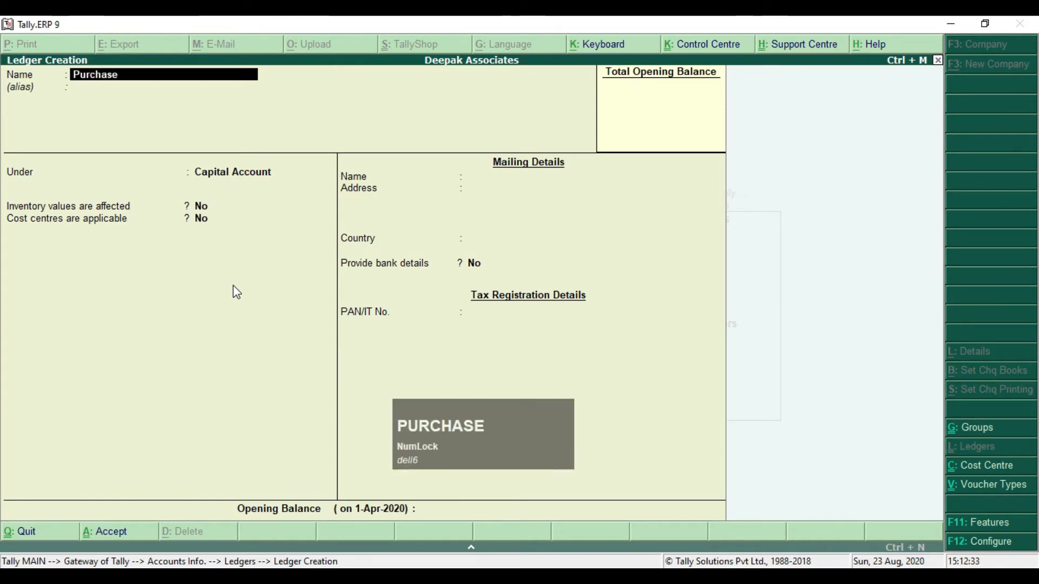
pyautogui.press('Return')
pyautogui.write('P')
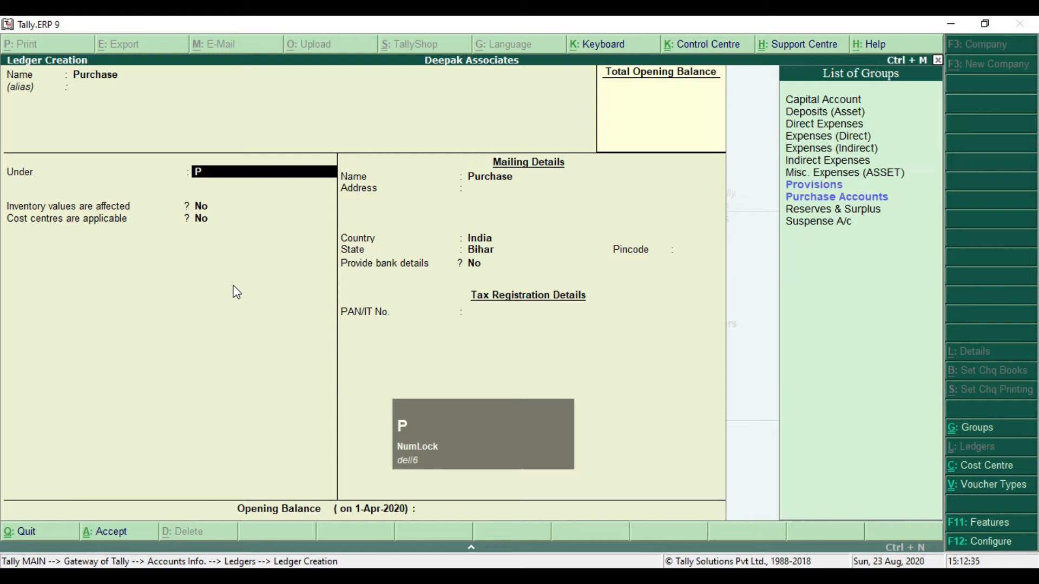
pyautogui.press('Down')
pyautogui.press('Down')
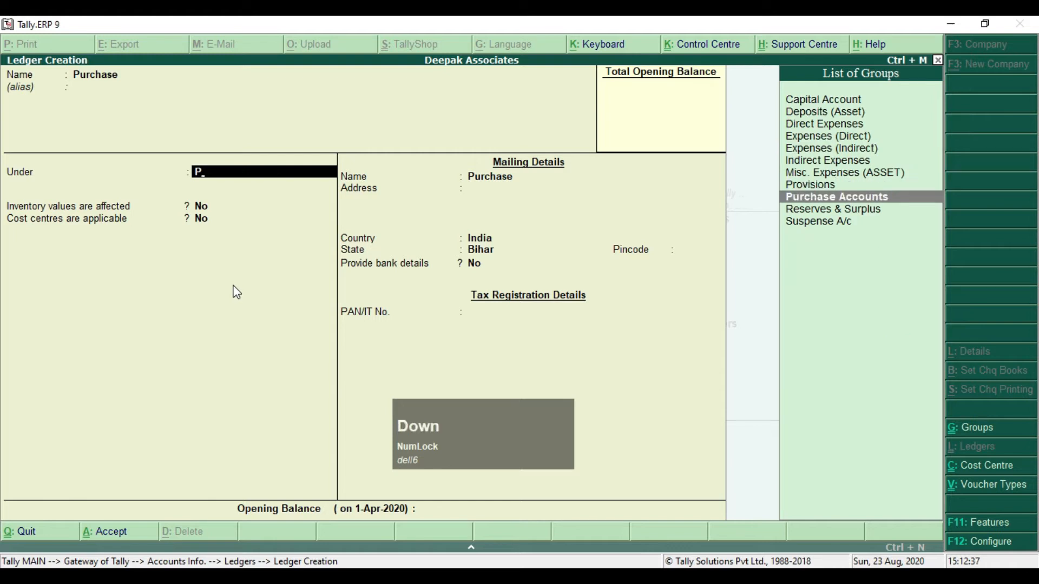
pyautogui.press('Return')
pyautogui.press('Return')
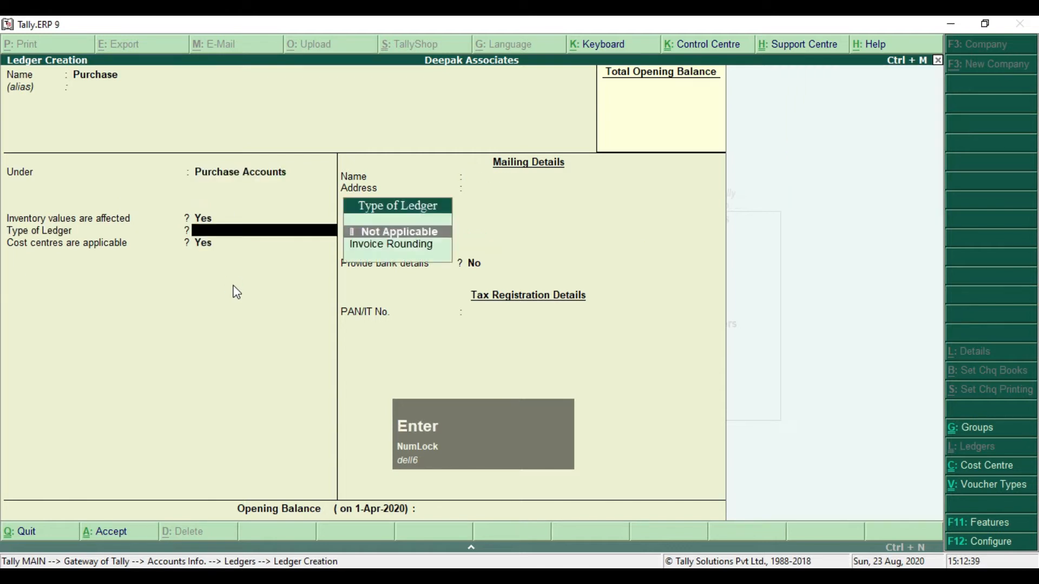
pyautogui.press('Return')
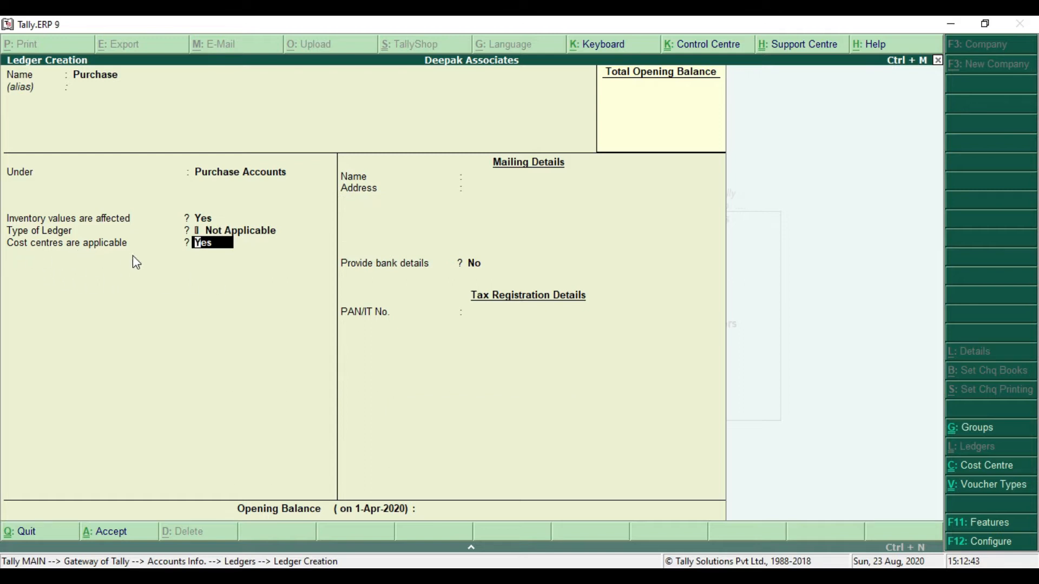
# Check the cost centre applicability of each ledger in the Create Ledger table of Job Costing.pdf, and return to Tally.ERP 9.
pyautogui.hotkey('alt', 'Tab')
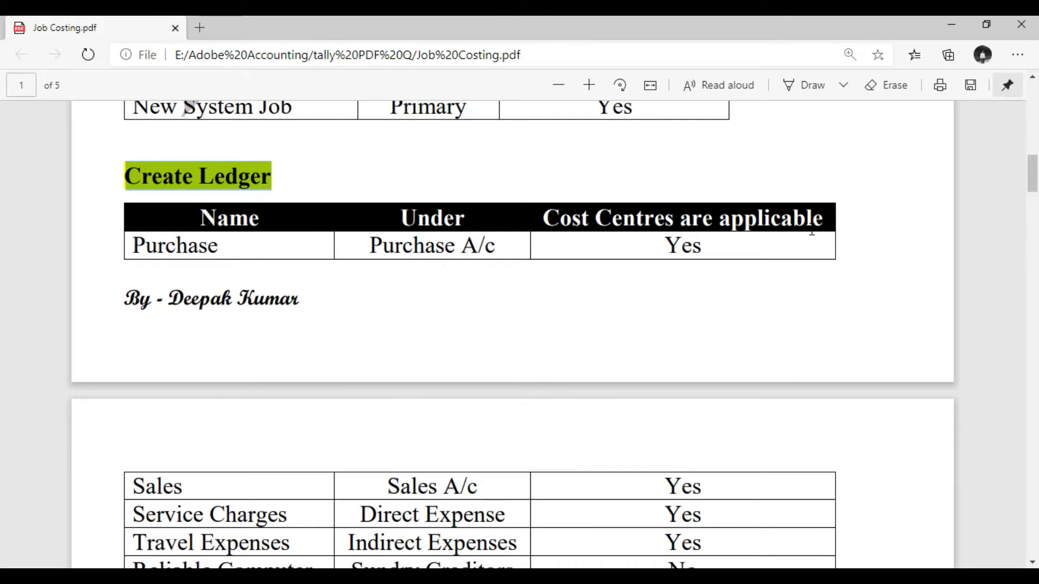
pyautogui.scroll(-1, 720, 252)
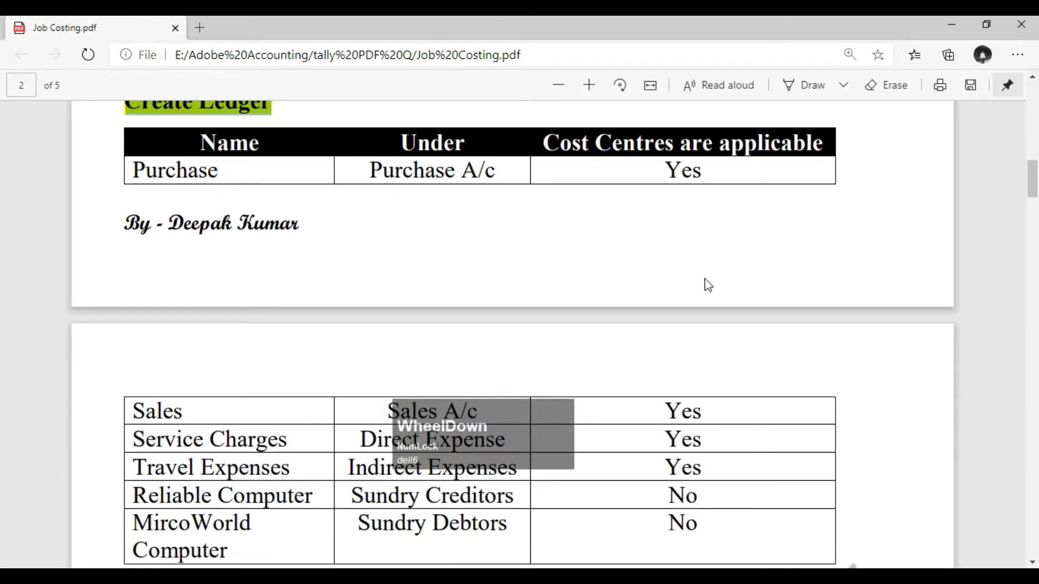
pyautogui.scroll(-1, 694, 516)
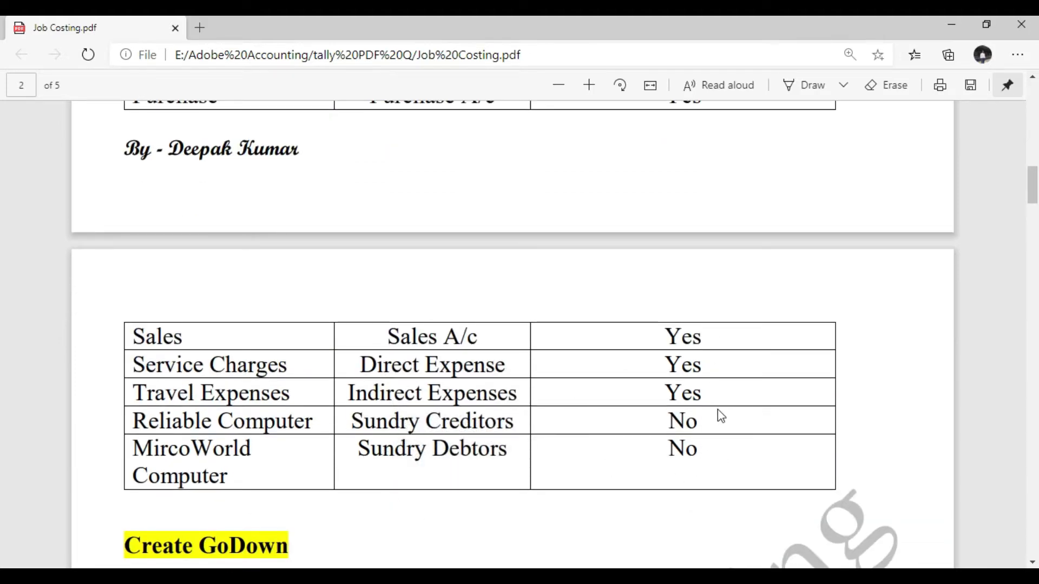
pyautogui.scroll(2, 719, 414)
pyautogui.hotkey('alt', 'Tab')
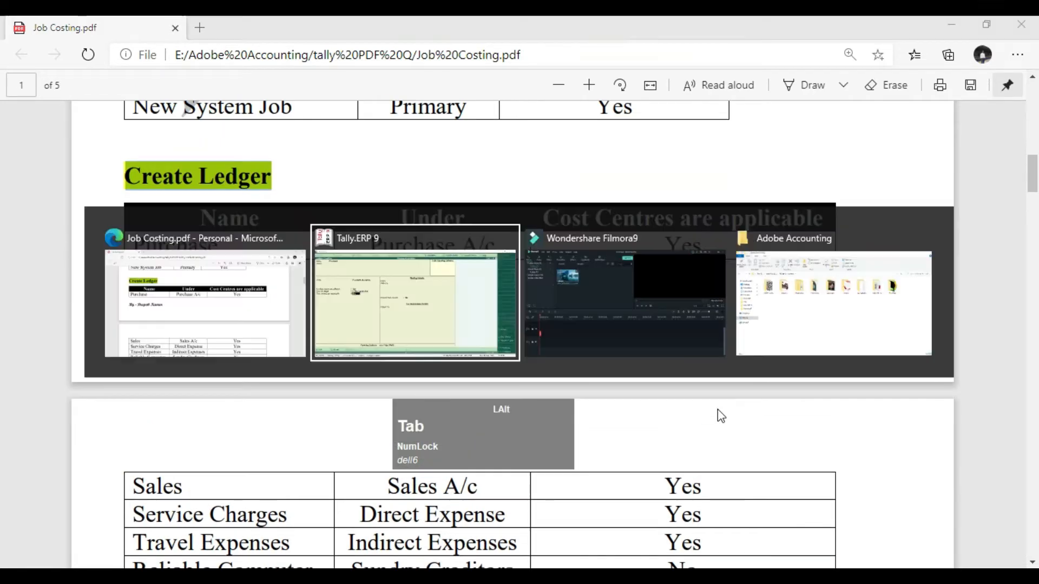
# Save the Purchase ledger with cost centres applicable set to Yes and no opening balance.
pyautogui.press('KP_Enter')
pyautogui.press('KP_Enter')
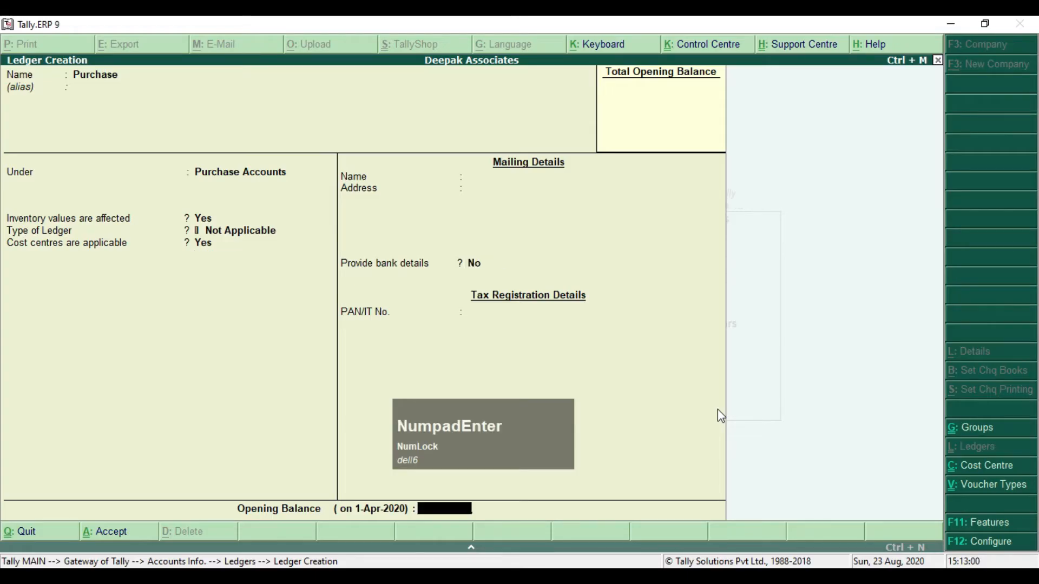
pyautogui.press('KP_Enter')
pyautogui.press('Return')
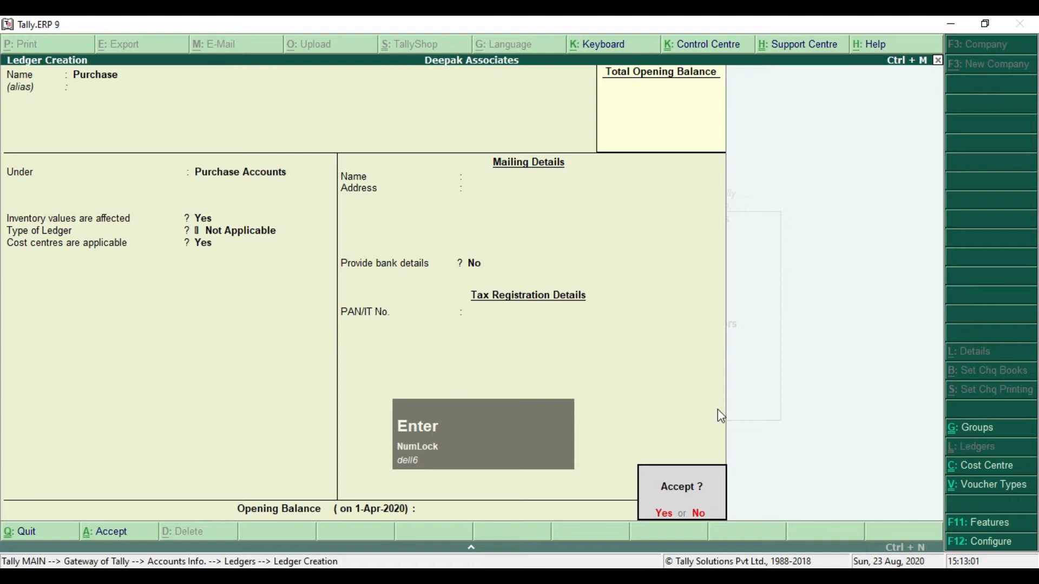
# Create the ledger Sales under Sales Accounts with inventory values affected Yes, type Not Applicable and cost centres applicable Yes.
pyautogui.write('Sales')
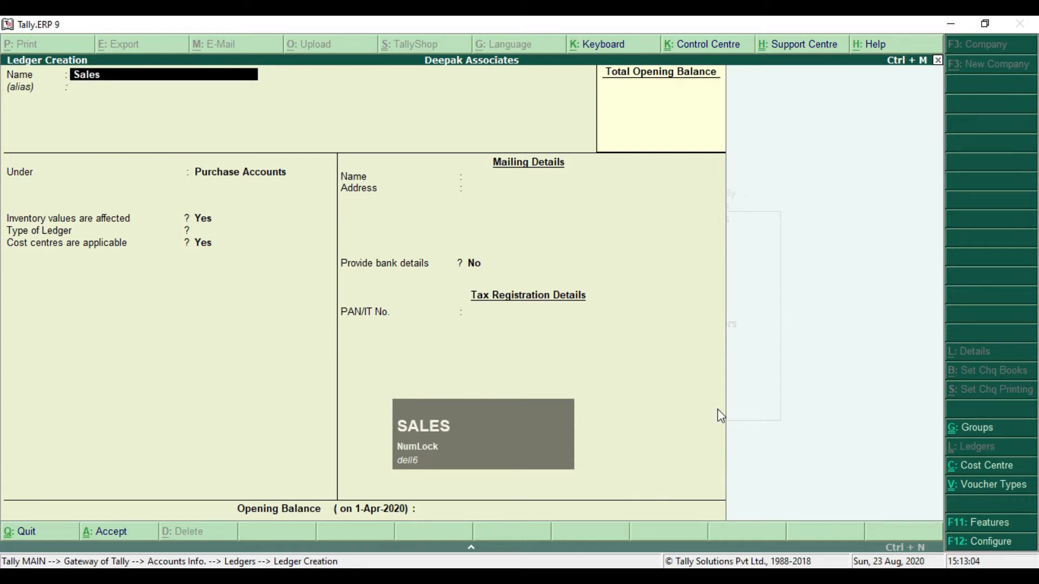
pyautogui.press('Return')
pyautogui.press('Return')
pyautogui.write('S')
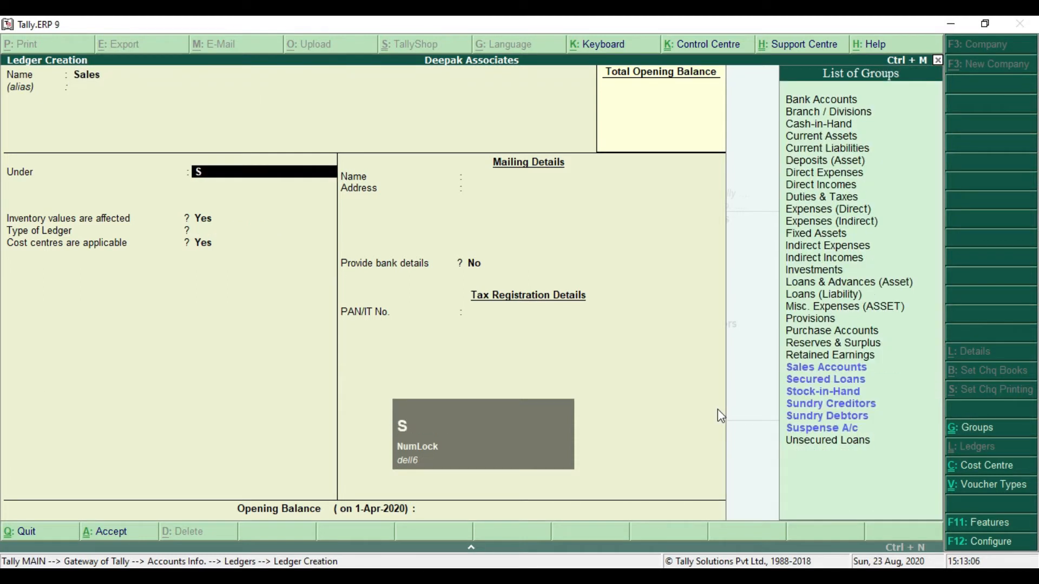
pyautogui.press('Down')
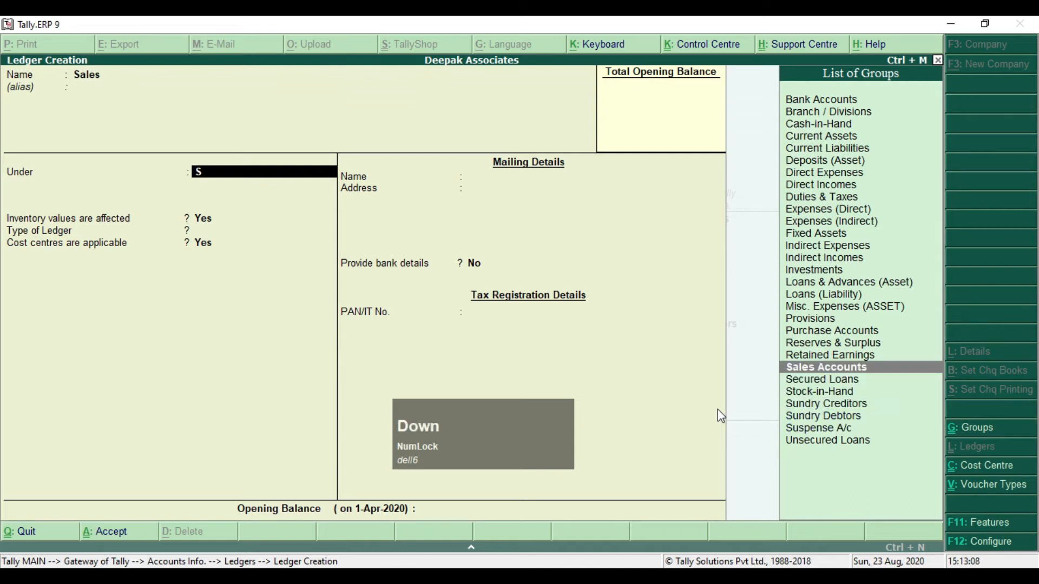
pyautogui.press('Return')
pyautogui.press('Return')
pyautogui.press('Return')
pyautogui.press('Return')
pyautogui.press('Return')
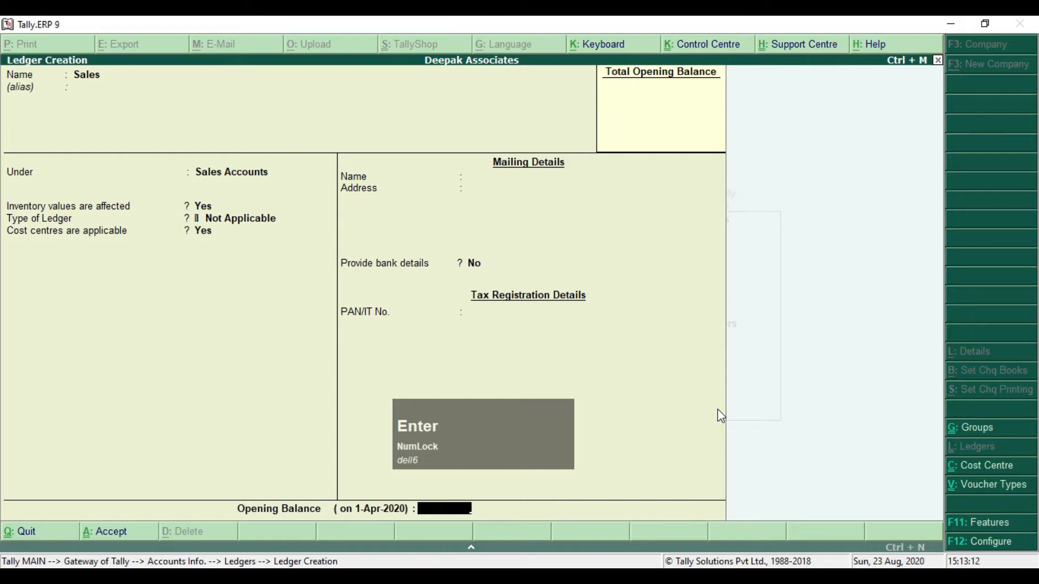
pyautogui.press('Return')
pyautogui.press('Return')
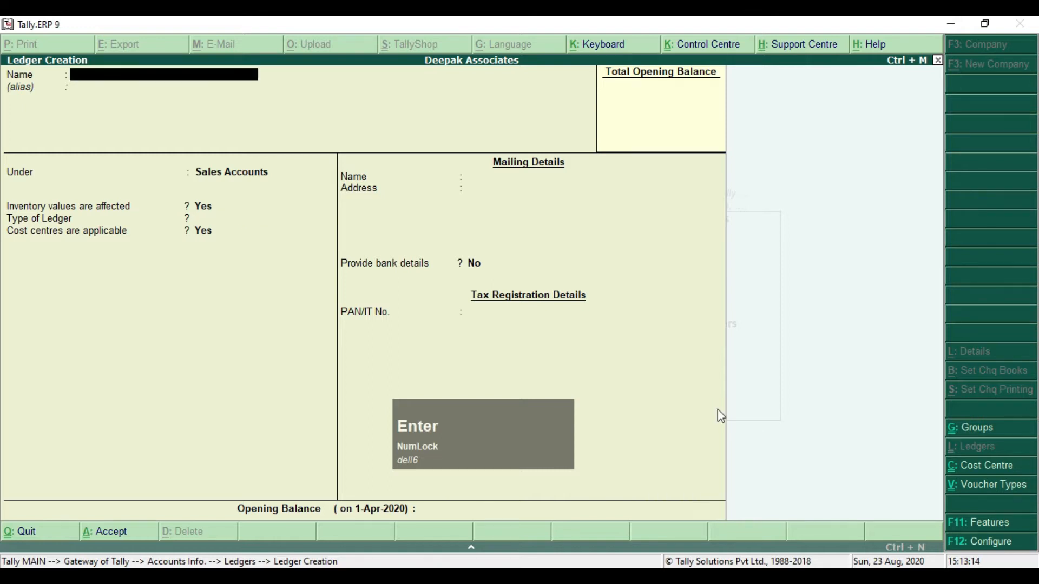
# Check the remaining rows of the Create Ledger table in Job Costing.pdf, and return to Tally.ERP 9.
pyautogui.hotkey('alt', 'Tab')
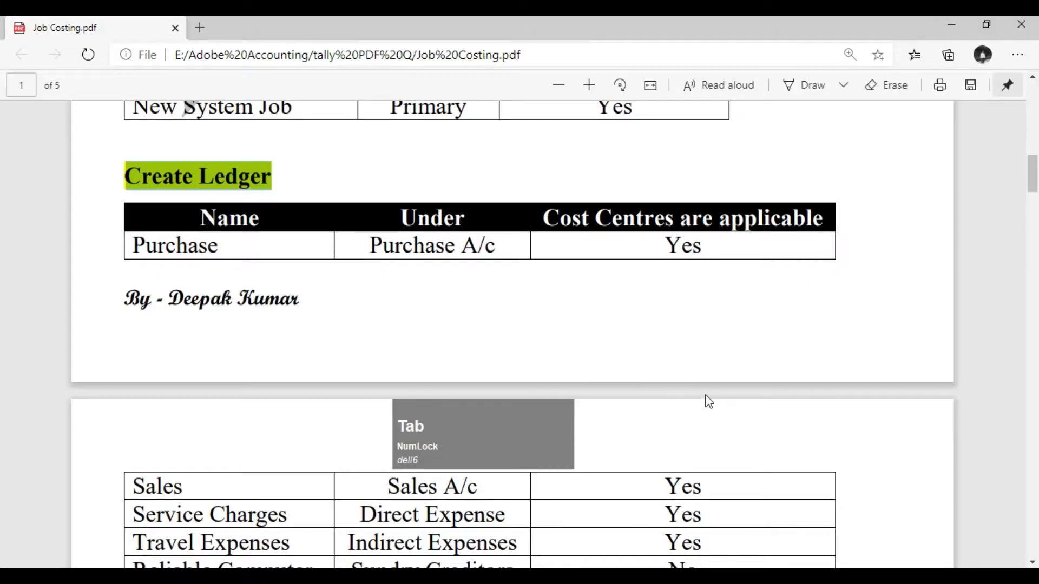
pyautogui.scroll(-4, 216, 330)
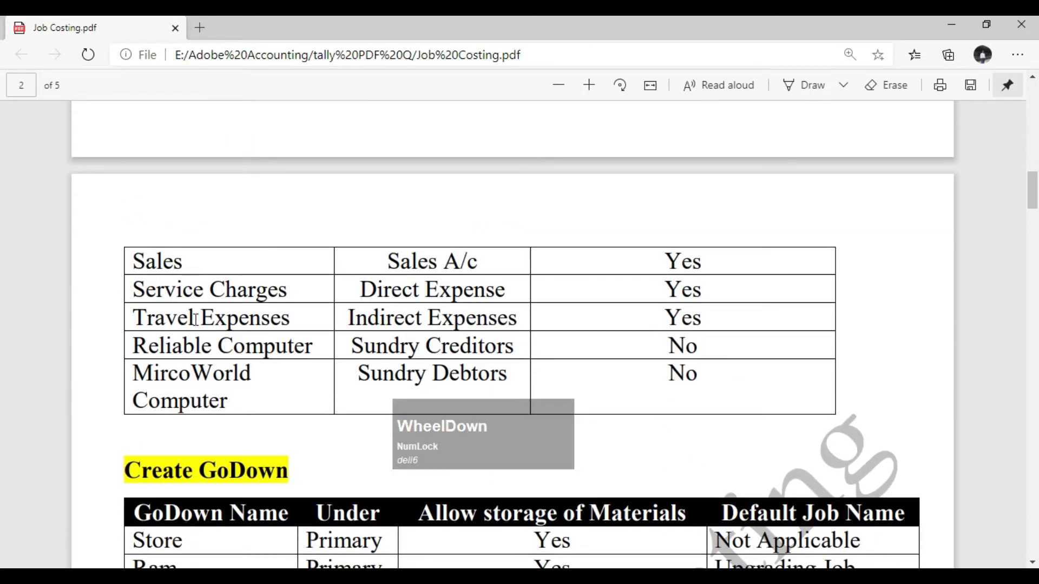
pyautogui.hotkey('alt', 'Tab')
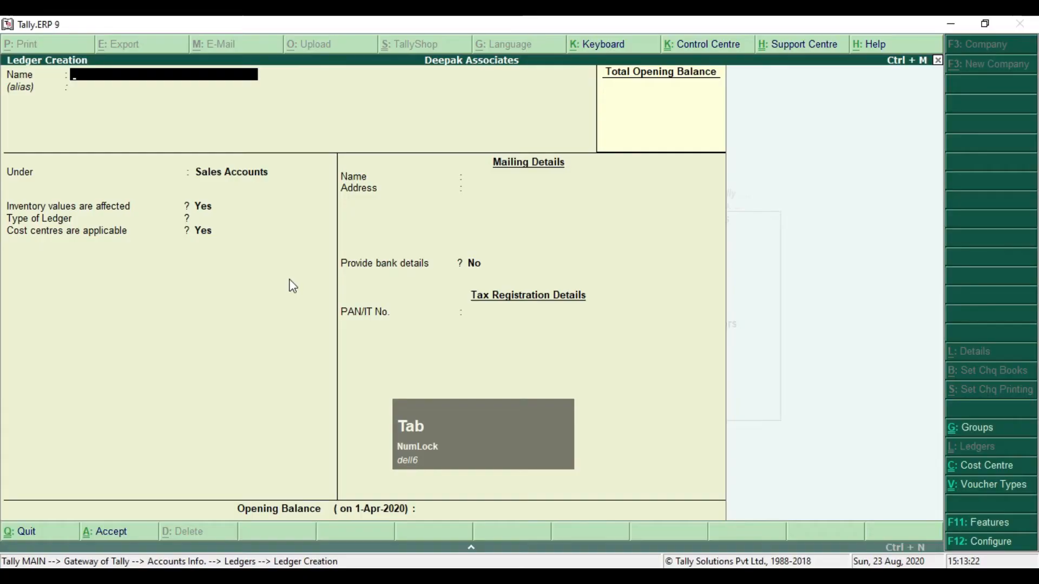
# Name the new ledger Service Charge and place it under Direct Expenses.
pyautogui.write('Srvice')
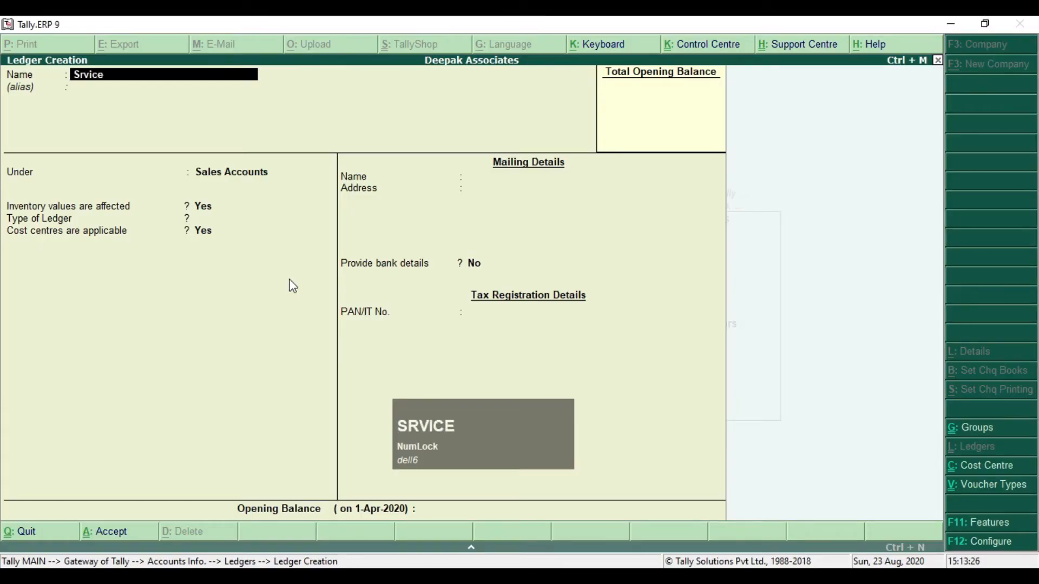
pyautogui.press('BackSpace')
pyautogui.press('BackSpace')
pyautogui.press('BackSpace')
pyautogui.press('BackSpace')
pyautogui.write('er')
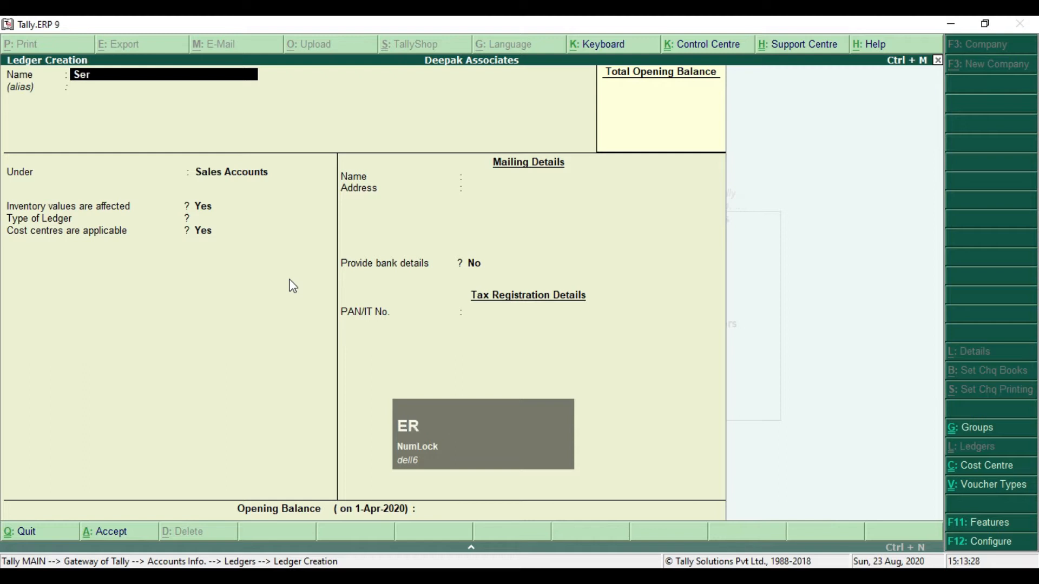
pyautogui.write('vice Charge')
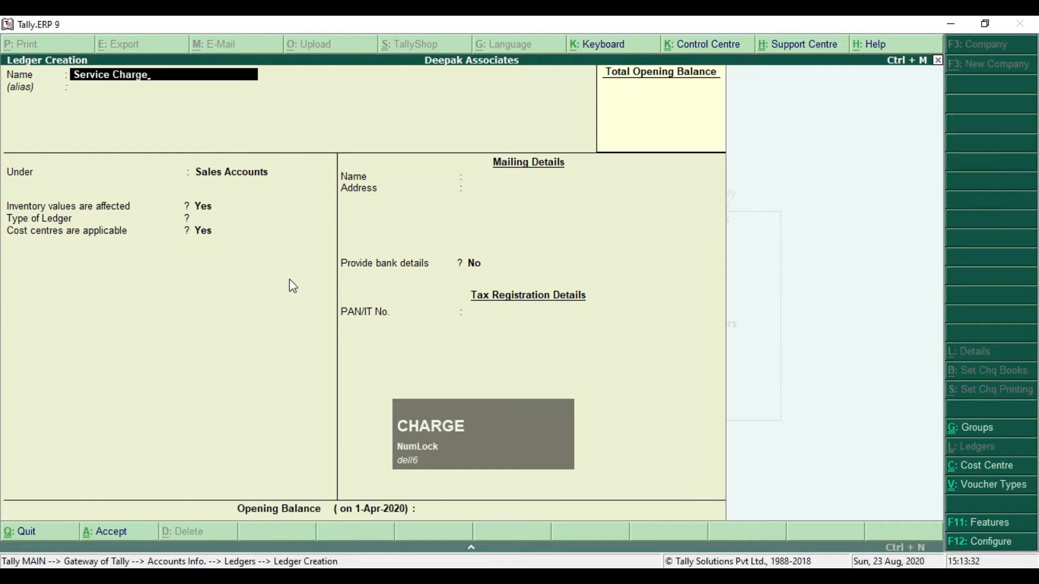
pyautogui.press('Return')
pyautogui.write('D')
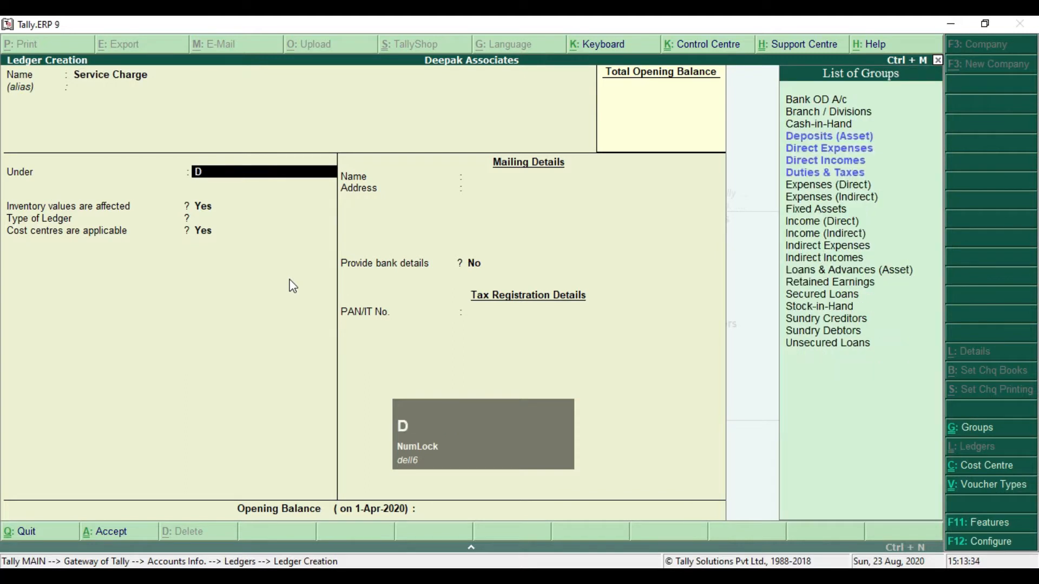
pyautogui.press('Down')
pyautogui.press('Down')
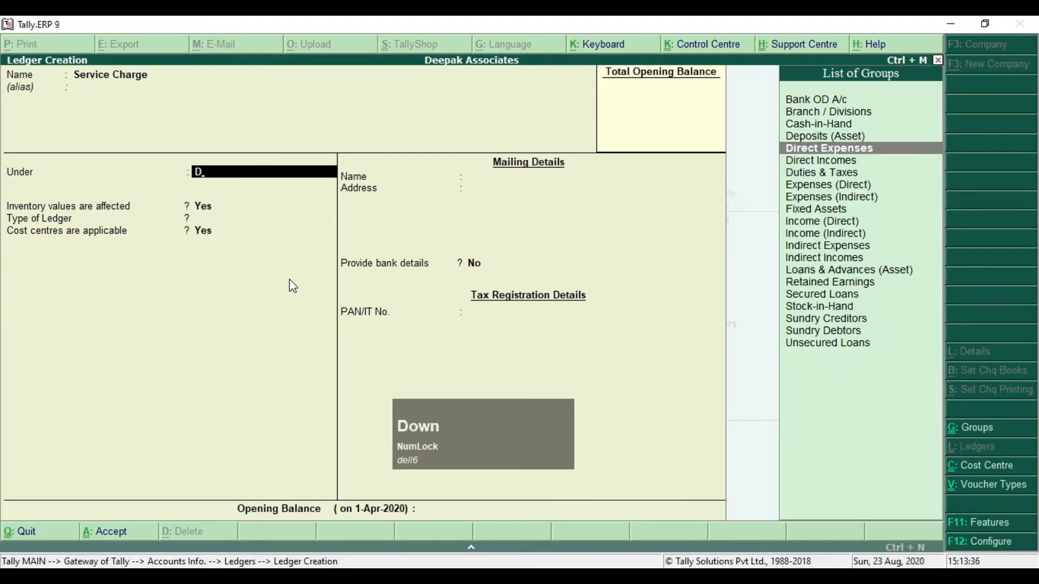
pyautogui.press('Return')
# Save the Service Charge ledger with inventory values affected No, type of ledger Not Applicable and cost centres applicable Yes.
pyautogui.press('Return')
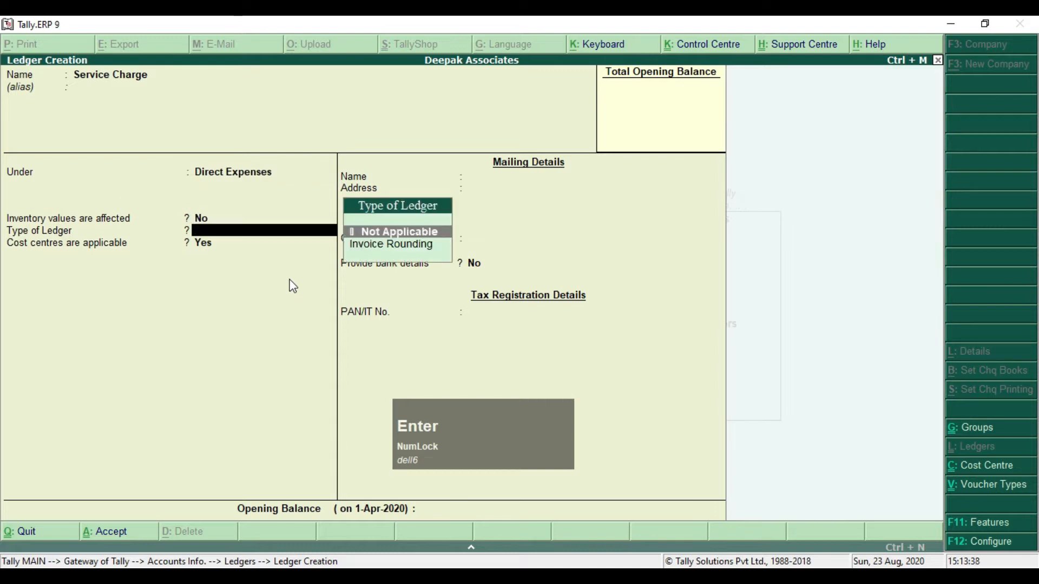
pyautogui.press('Return')
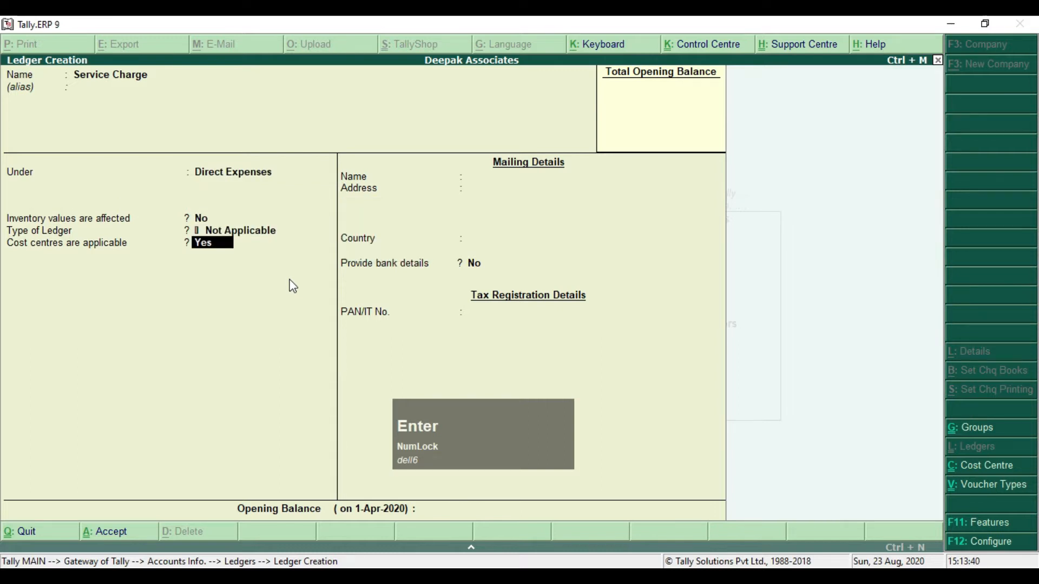
pyautogui.press('Return')
pyautogui.press('Return')
pyautogui.press('Return')
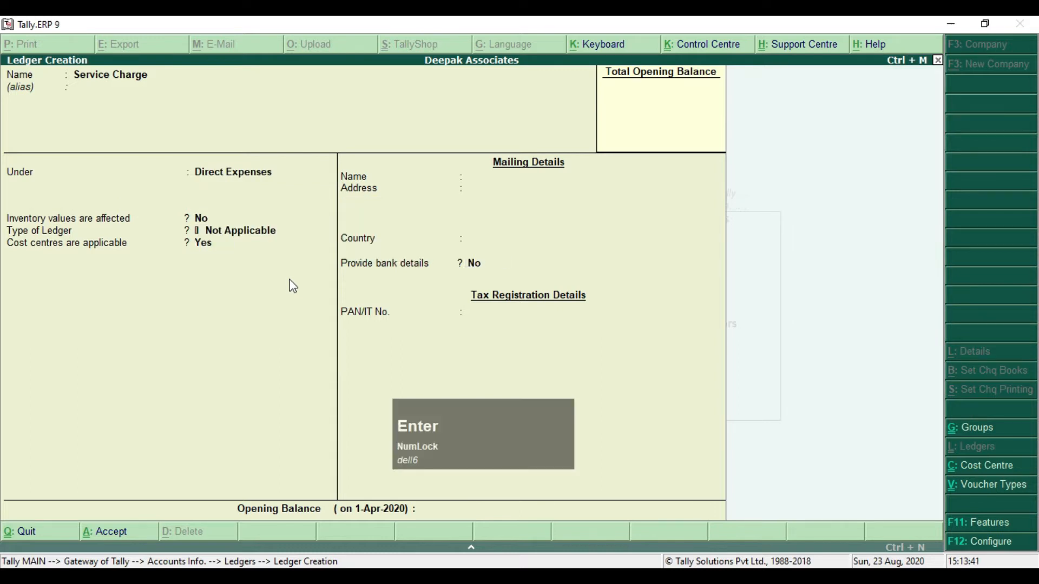
pyautogui.press('Return')
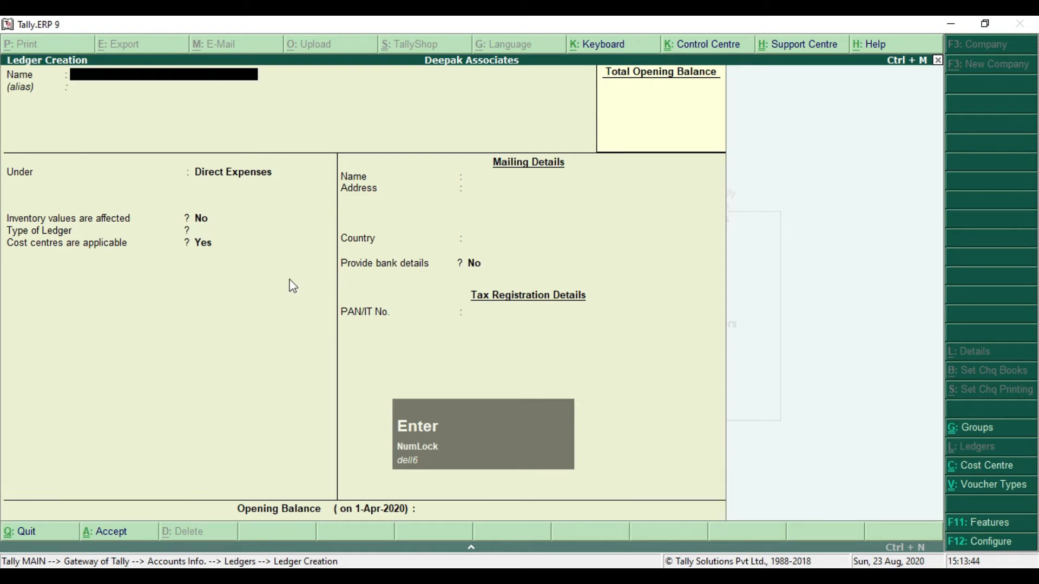
# Name the new ledger Travel Expenses and place it under Indirect Expenses.
pyautogui.write('Trave')
pyautogui.write('l e')
pyautogui.write('cpe')
pyautogui.press('BackSpace')
pyautogui.press('BackSpace')
pyautogui.write('xpenses')
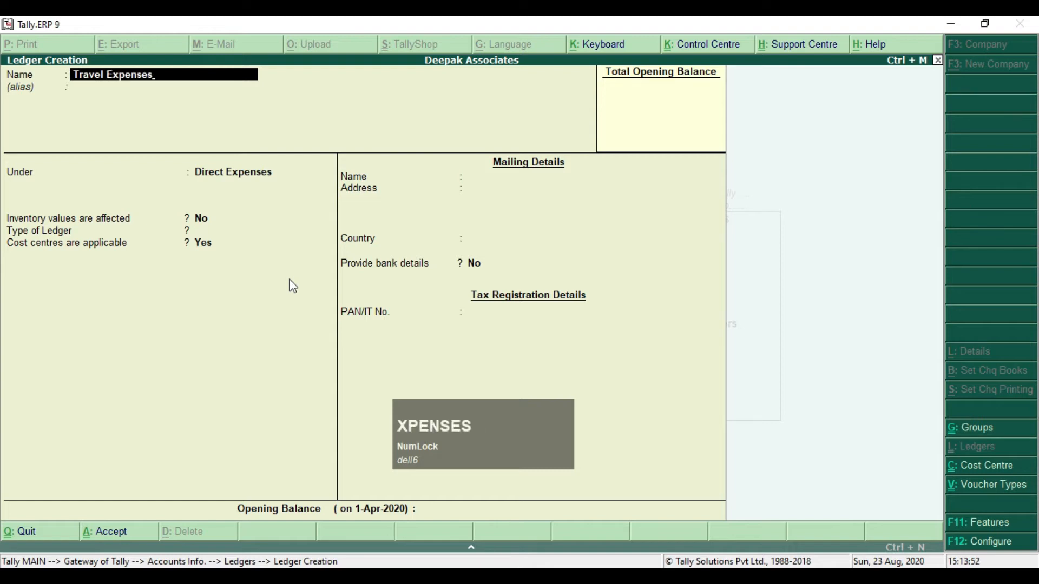
pyautogui.press('Return')
pyautogui.write('i')
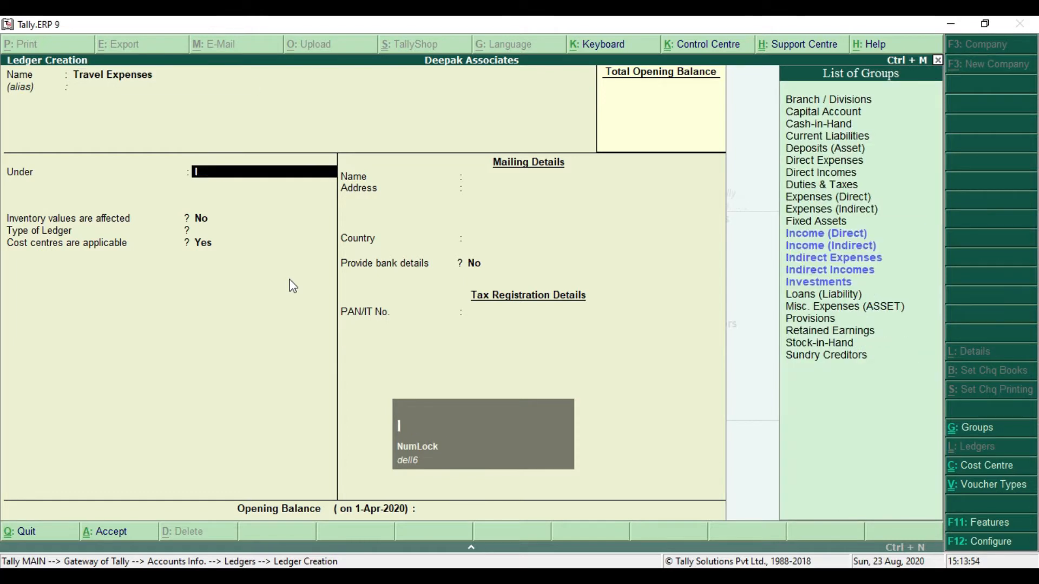
pyautogui.press('Down')
pyautogui.press('Down')
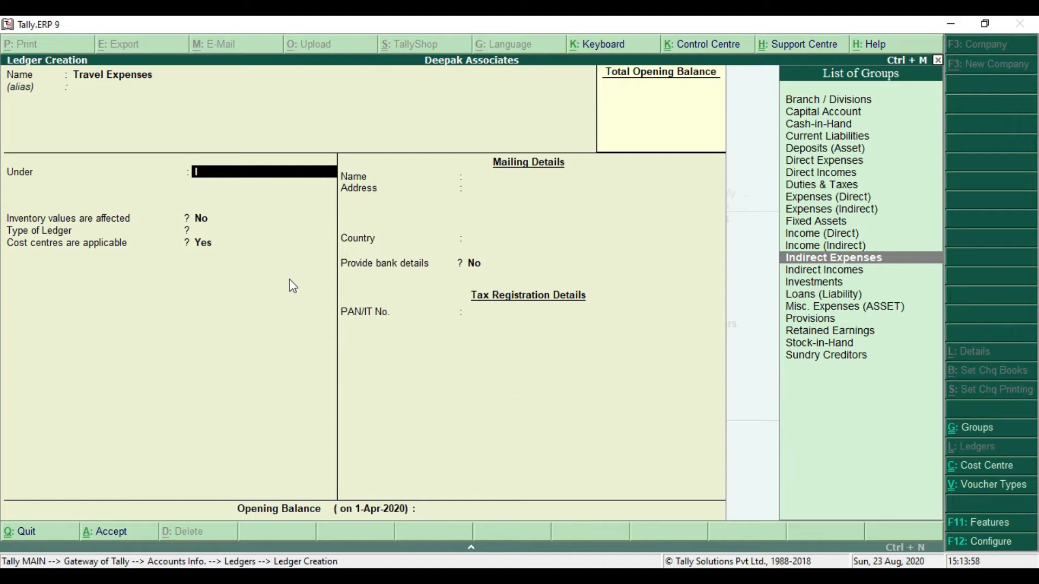
pyautogui.press('Return')
# Save the Travel Expenses ledger with type of ledger Not Applicable and cost centres applicable Yes, and switch to Job Costing.pdf.
pyautogui.press('Return')
pyautogui.press('Return')
pyautogui.press('Return')
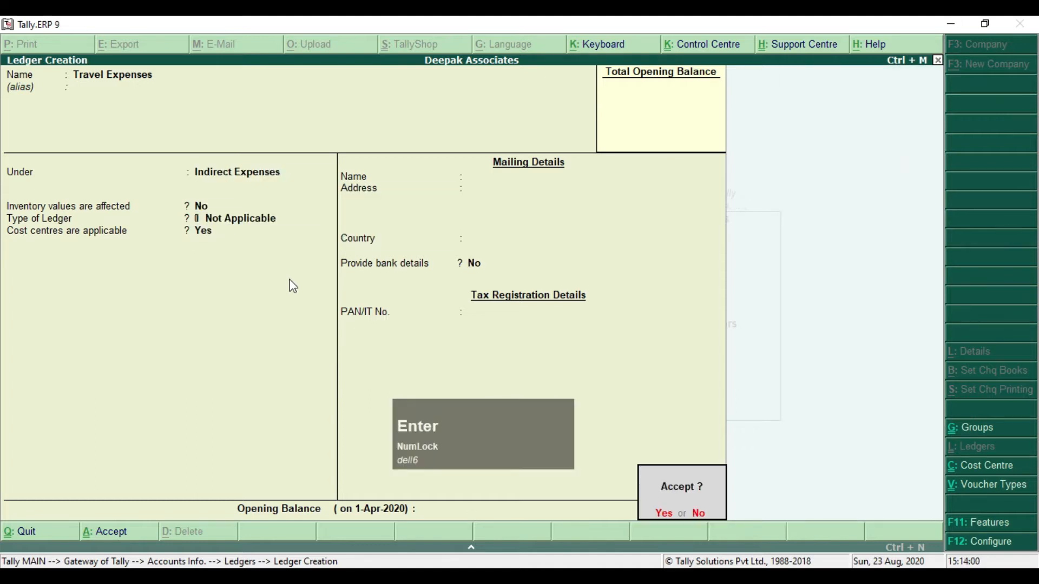
pyautogui.press('Return')
pyautogui.hotkey('alt', 'Tab')
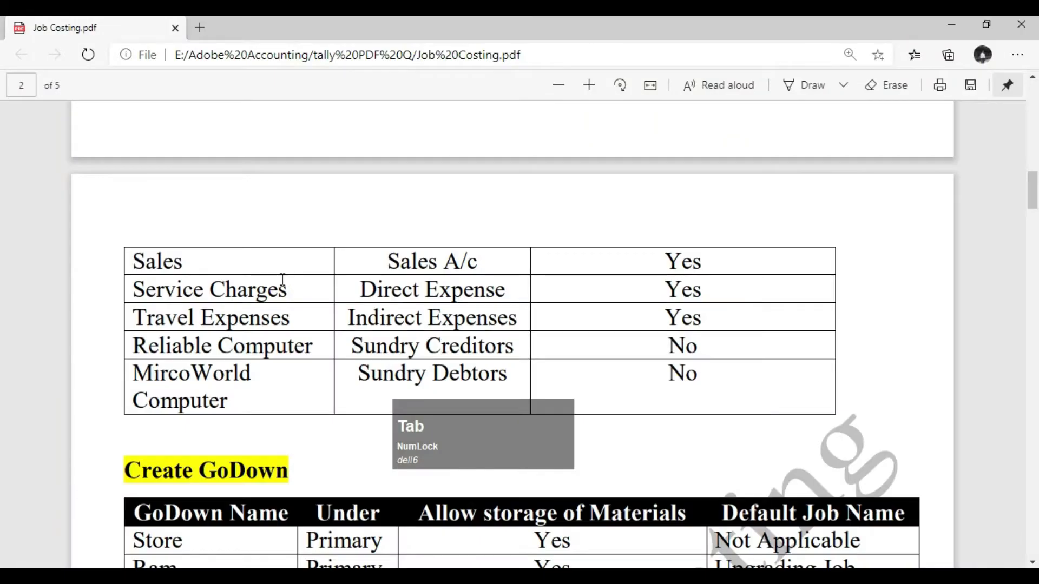
# Look up the ledger after Travel Expenses in Job Costing.pdf and, back in Tally.ERP 9, name the new ledger Reliable Computer.
pyautogui.moveTo(137, 318); pyautogui.dragTo(282, 317)
pyautogui.moveTo(140, 351); pyautogui.dragTo(506, 344)
pyautogui.hotkey('alt', 'Tab')
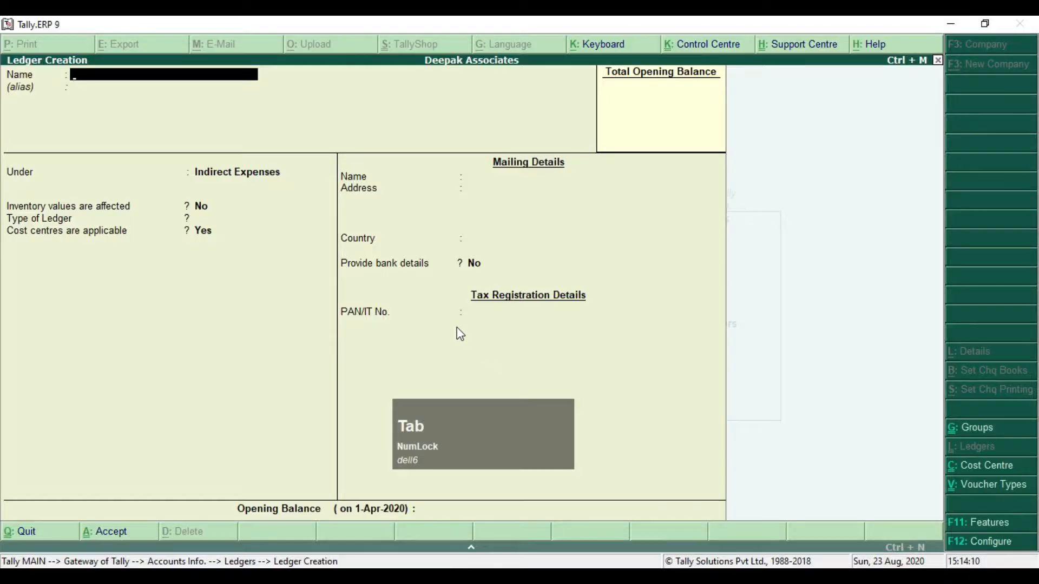
pyautogui.write('Reliabi')
pyautogui.write('l')
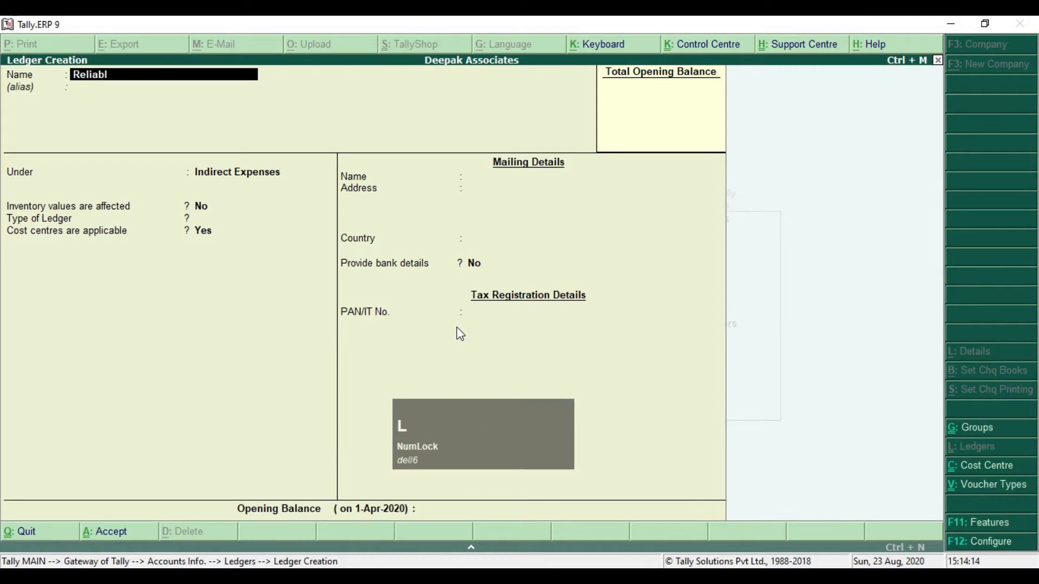
pyautogui.write('e Computer')
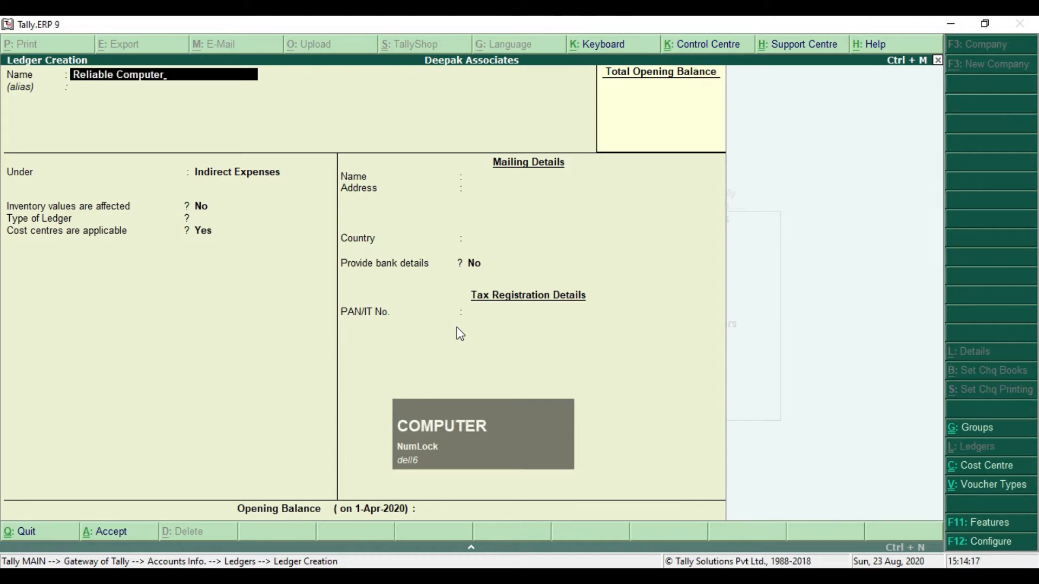
pyautogui.press('Return')
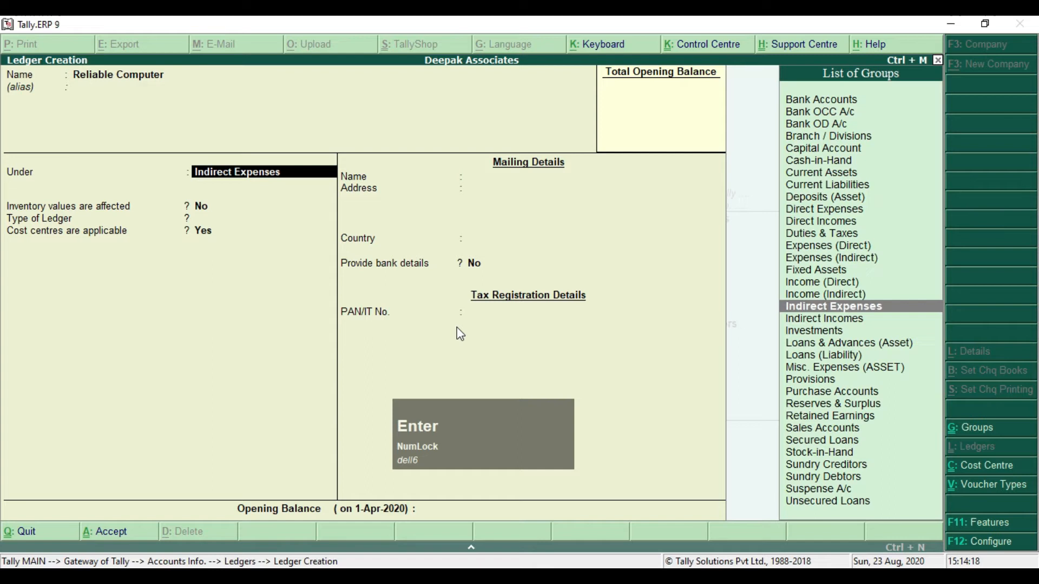
# Place the Reliable Computer ledger under Sundry Creditors.
pyautogui.write('S')
pyautogui.press('Down')
pyautogui.press('Down')
pyautogui.press('Down')
pyautogui.press('Down')
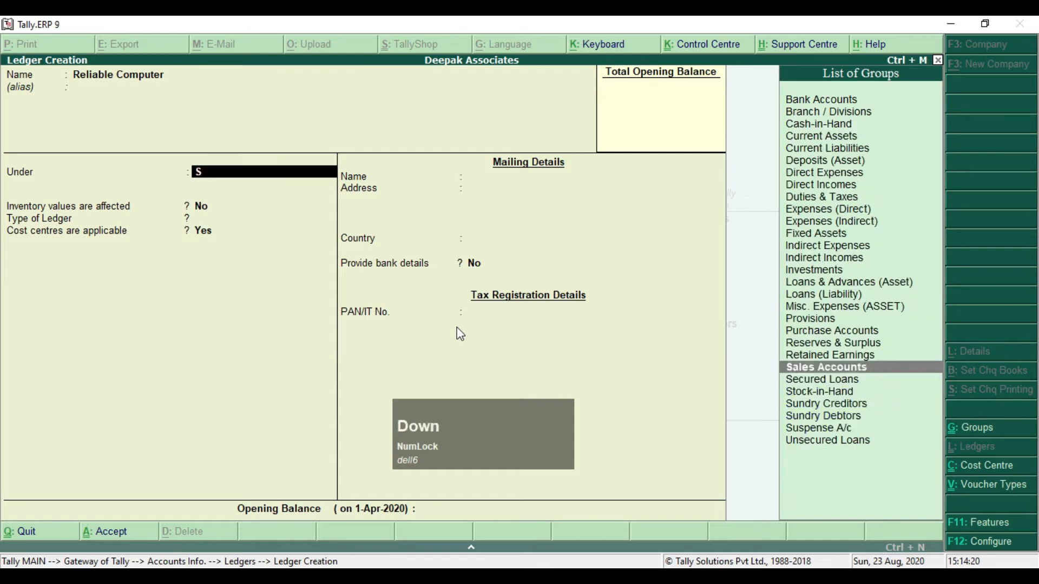
pyautogui.press('Return')
# Save the Reliable Computer ledger with bill-by-bill balances Yes, inventory values affected No, cost centres applicable No, country India and state Bihar.
pyautogui.press('Return')
pyautogui.press('Return')
pyautogui.press('Return')
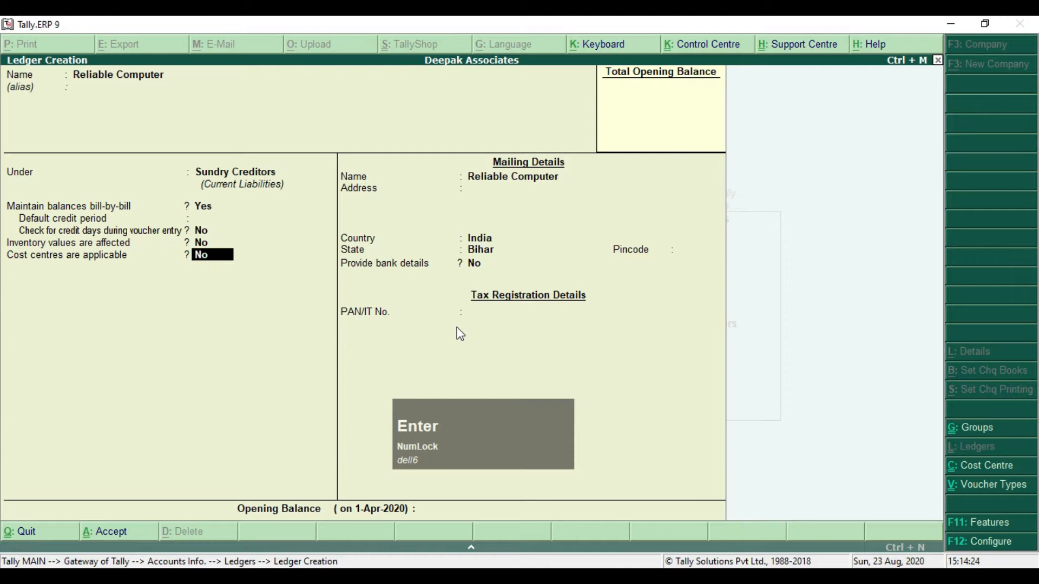
pyautogui.press('Return')
pyautogui.press('Return')
pyautogui.press('Return')
pyautogui.press('Return')
pyautogui.press('Return')
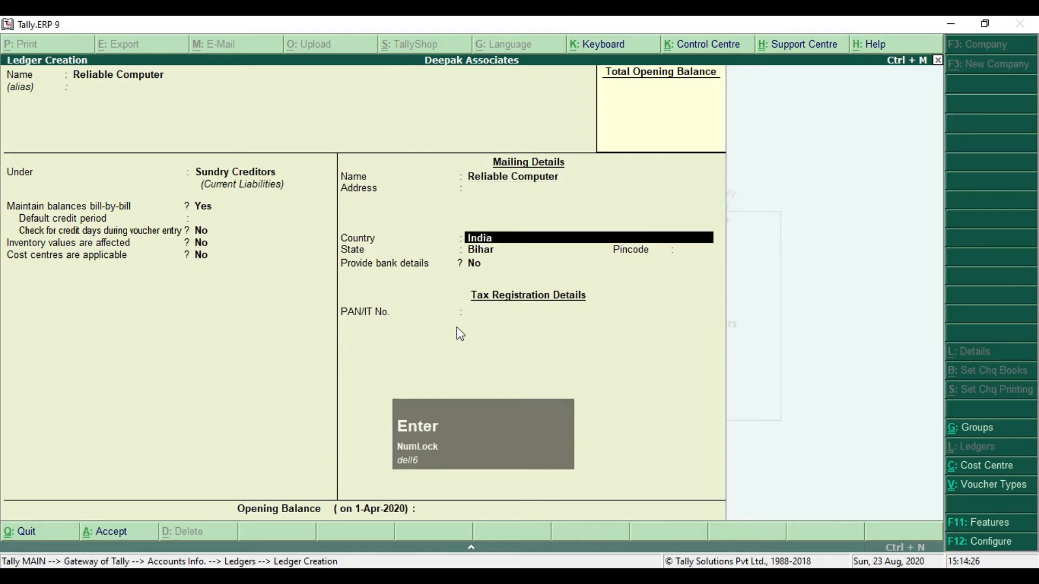
pyautogui.press('Return')
pyautogui.press('Return')
pyautogui.press('Return')
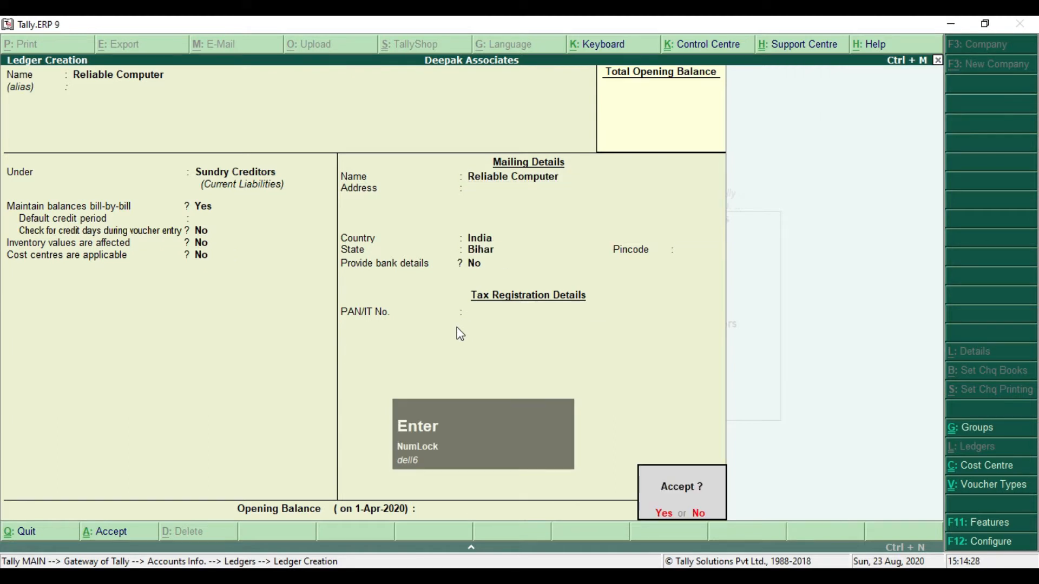
pyautogui.press('Return')
# Check the last ledger in Job Costing.pdf, name the new Tally.ERP 9 ledger MicroWorld Computer and place it under Sundry Debtors.
pyautogui.hotkey('alt', 'Tab')
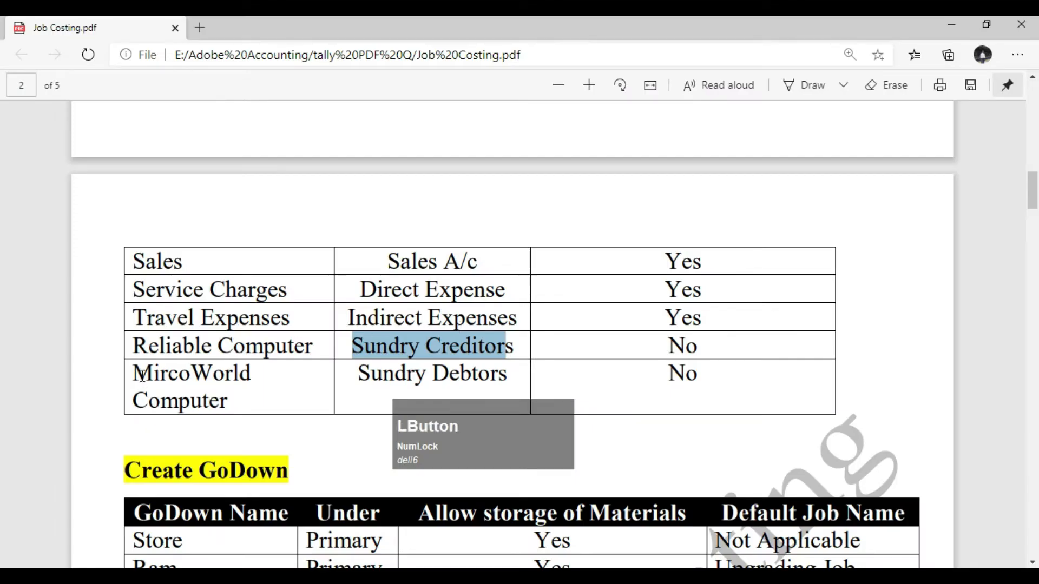
pyautogui.moveTo(134, 372); pyautogui.dragTo(232, 401)
pyautogui.hotkey('alt', 'Tab')
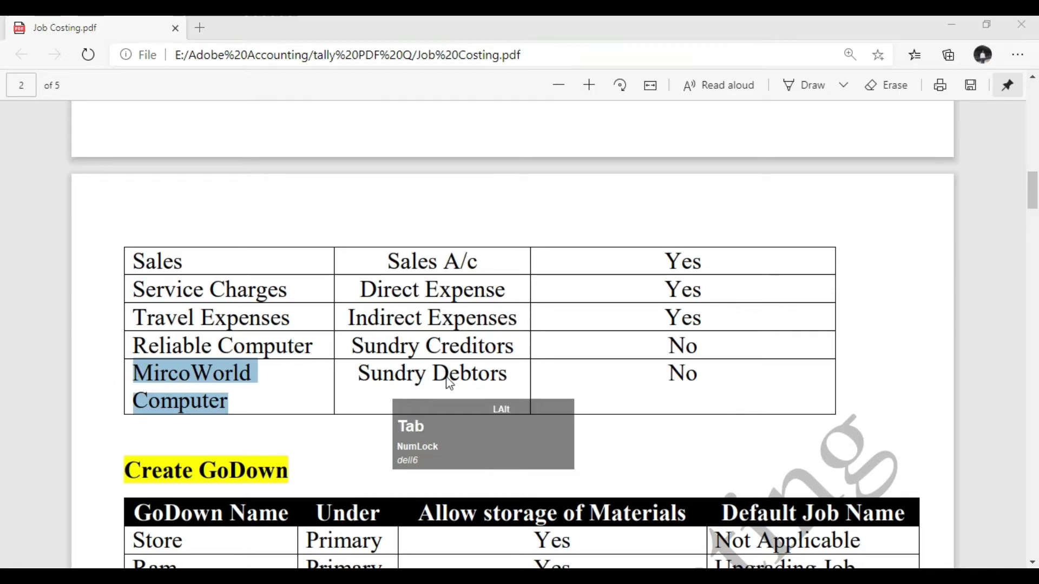
pyautogui.write('Micro')
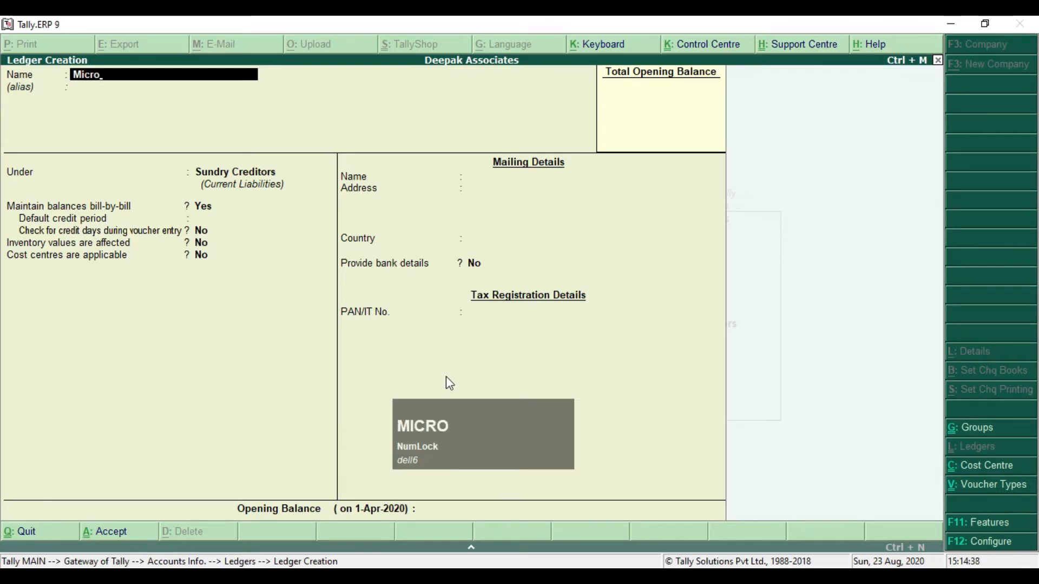
pyautogui.write('World')
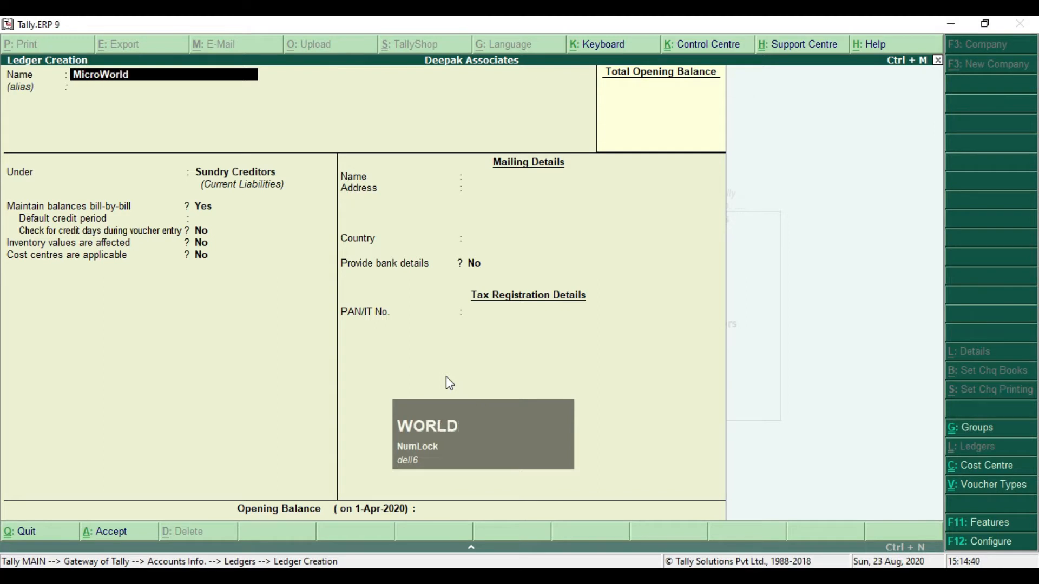
pyautogui.write(' Computer')
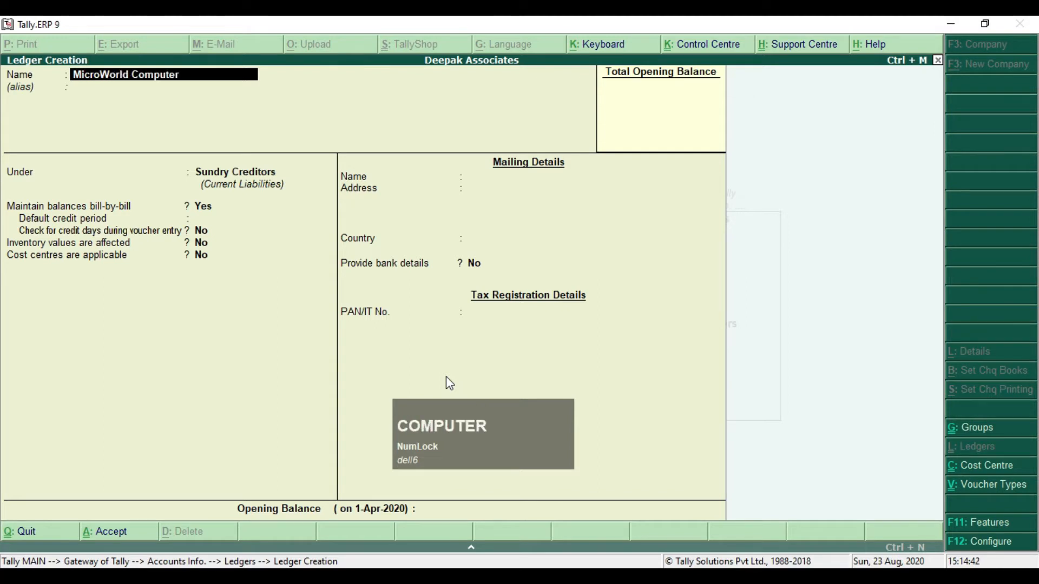
pyautogui.press('Return')
pyautogui.press('Return')
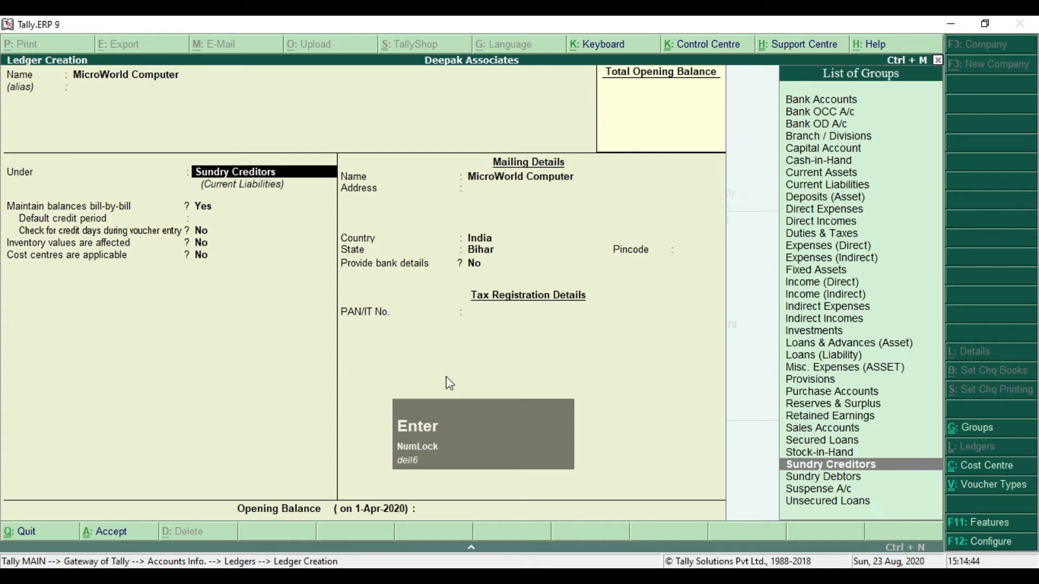
pyautogui.press('Down')
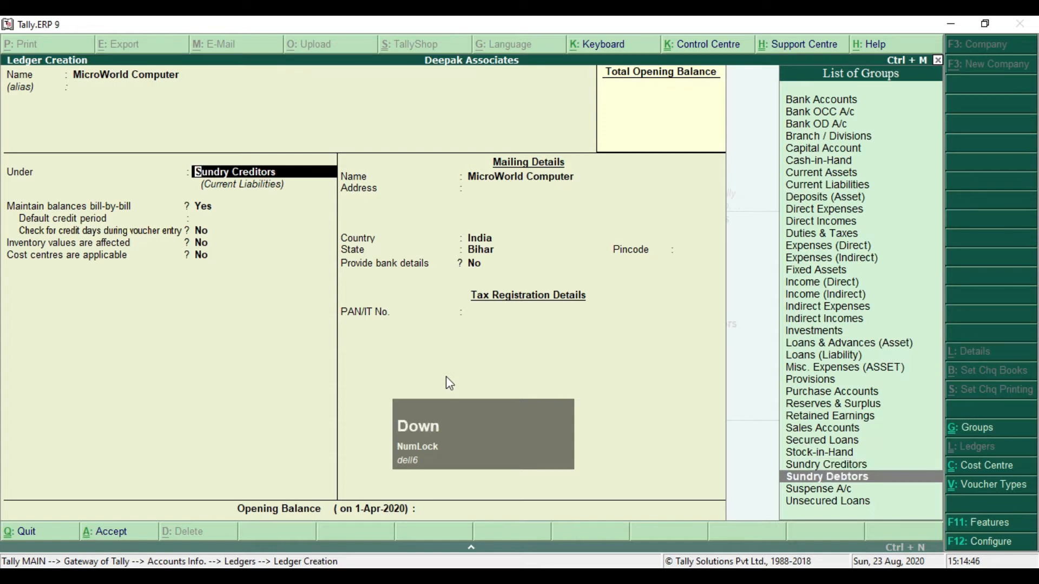
pyautogui.press('Return')
# Save the MicroWorld Computer ledger with bill-by-bill balances Yes, inventory values affected No, cost centres applicable No, country India and state Bihar.
pyautogui.press('Return')
pyautogui.press('Return')
pyautogui.press('Return')
pyautogui.press('Return')
pyautogui.press('Return')
pyautogui.press('Return')
pyautogui.press('Return')
pyautogui.press('Return')
pyautogui.press('Return')
pyautogui.press('Return')
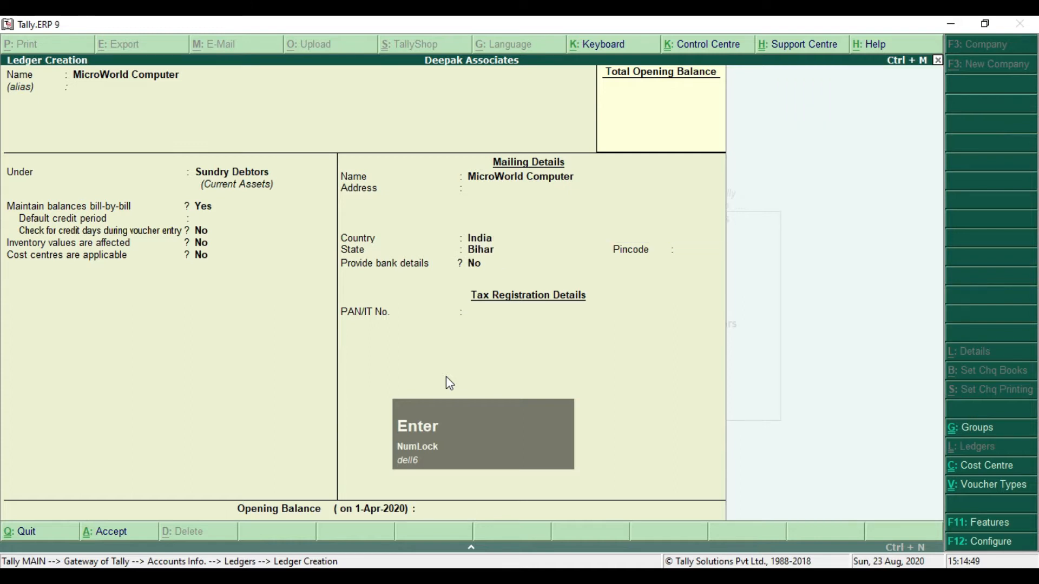
pyautogui.press('Return')
pyautogui.press('Return')
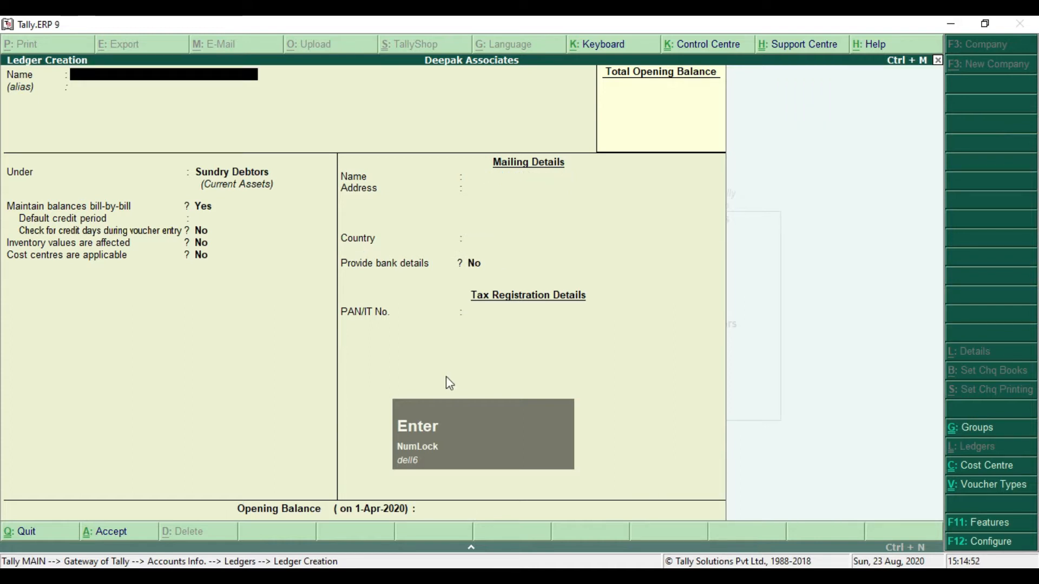
# Leave ledger creation for the Gateway of Tally and review the Create GoDown table in Job Costing.pdf.
pyautogui.press('Escape')
pyautogui.press('Escape')
pyautogui.press('Escape')
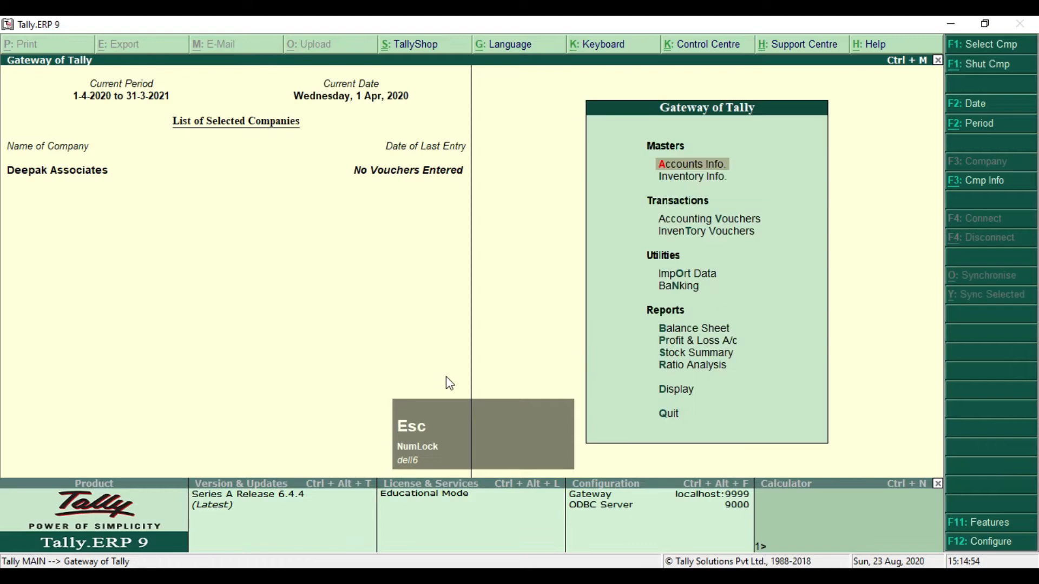
pyautogui.hotkey('alt', 'Tab')
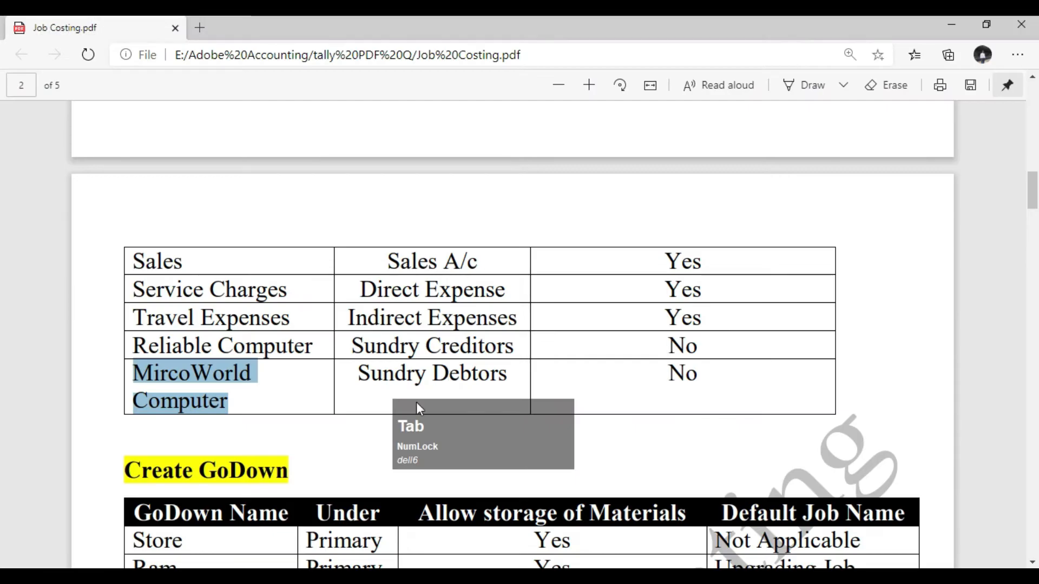
pyautogui.scroll(-4, 297, 413)
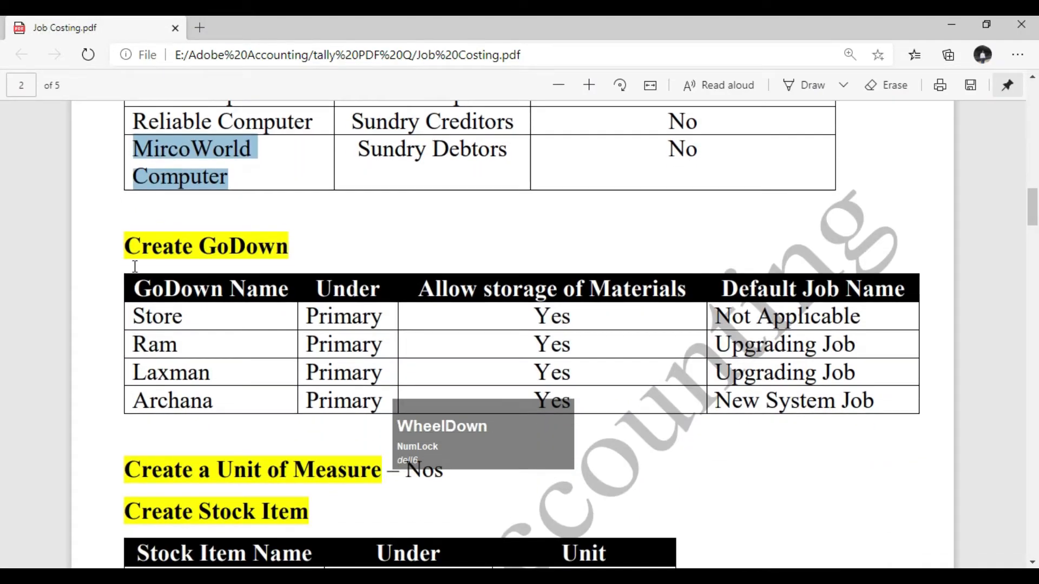
pyautogui.scroll(-3, 281, 254)
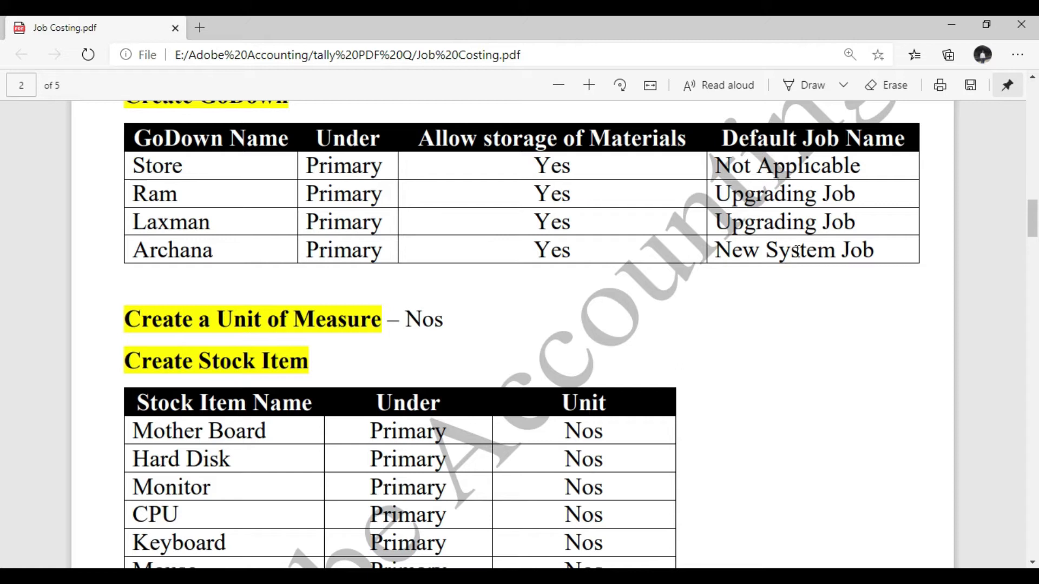
# Switch back to Tally.ERP 9 and open the creation form for a single godown.
pyautogui.hotkey('alt', 'Tab')
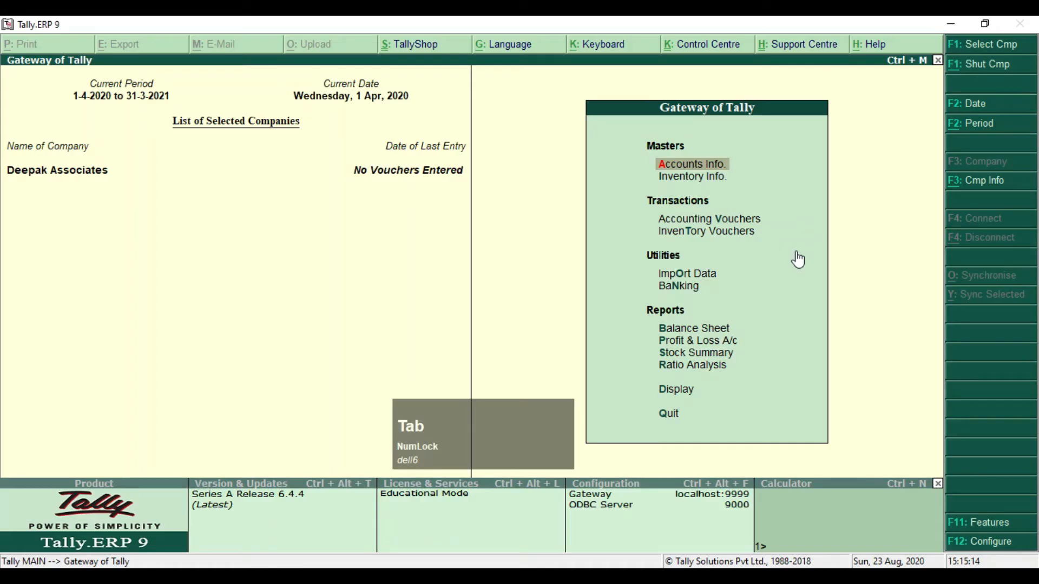
pyautogui.press('Down')
pyautogui.press('Return')
pyautogui.press('Left')
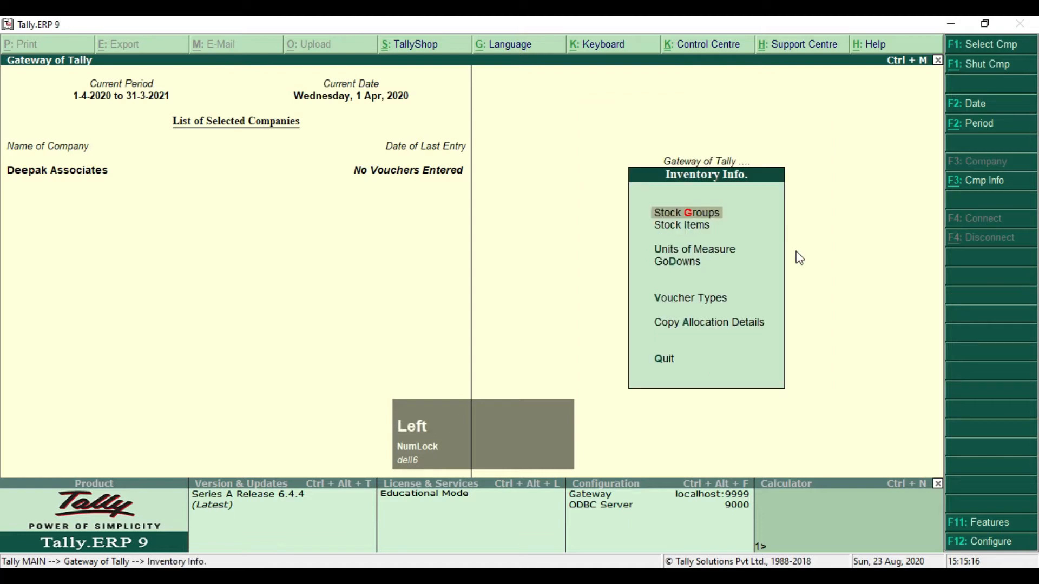
pyautogui.press('Down')
pyautogui.press('Down')
pyautogui.press('Down')
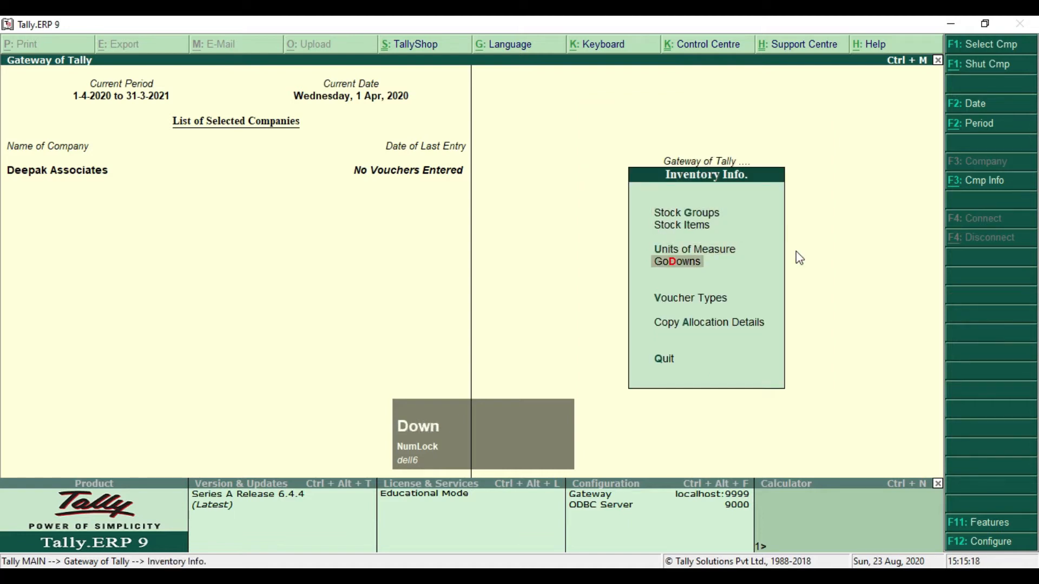
pyautogui.press('Return')
pyautogui.press('Down')
pyautogui.press('Down')
pyautogui.press('Up')
pyautogui.press('Up')
pyautogui.press('Return')
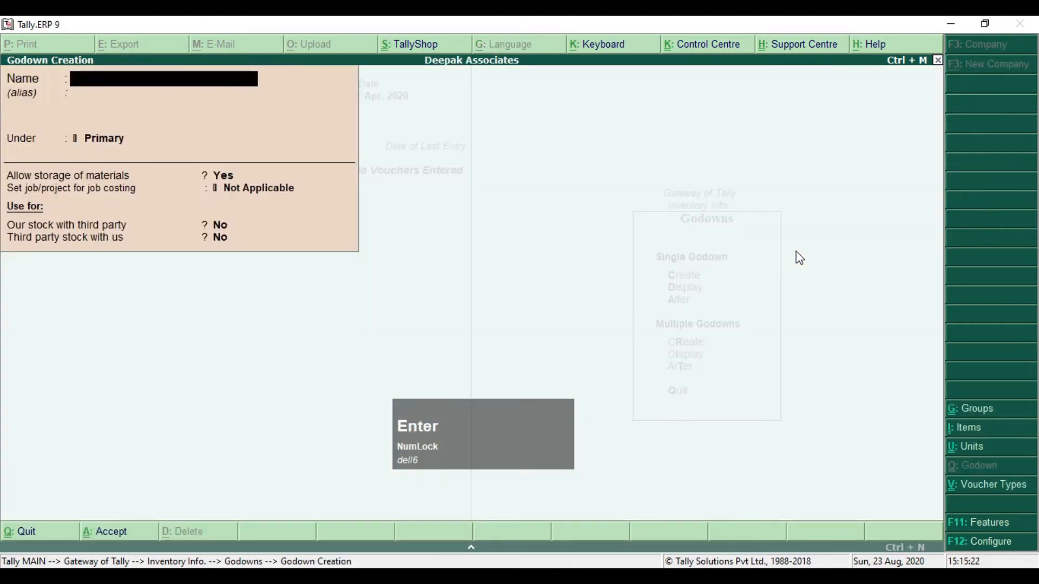
# Name the new godown Store, place it under Primary and set allow storage of materials to Yes.
pyautogui.write('Store')
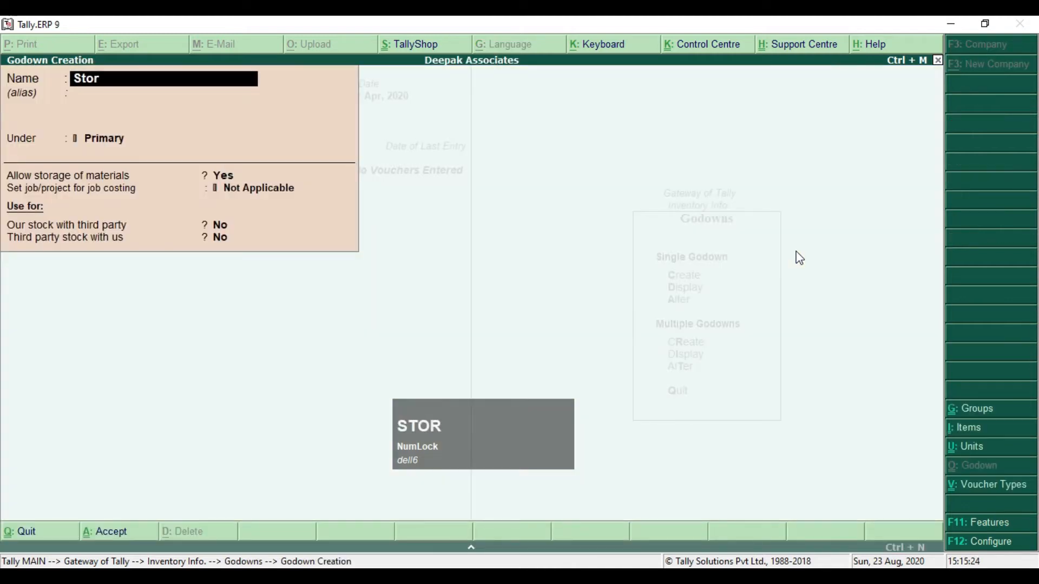
pyautogui.press('Return')
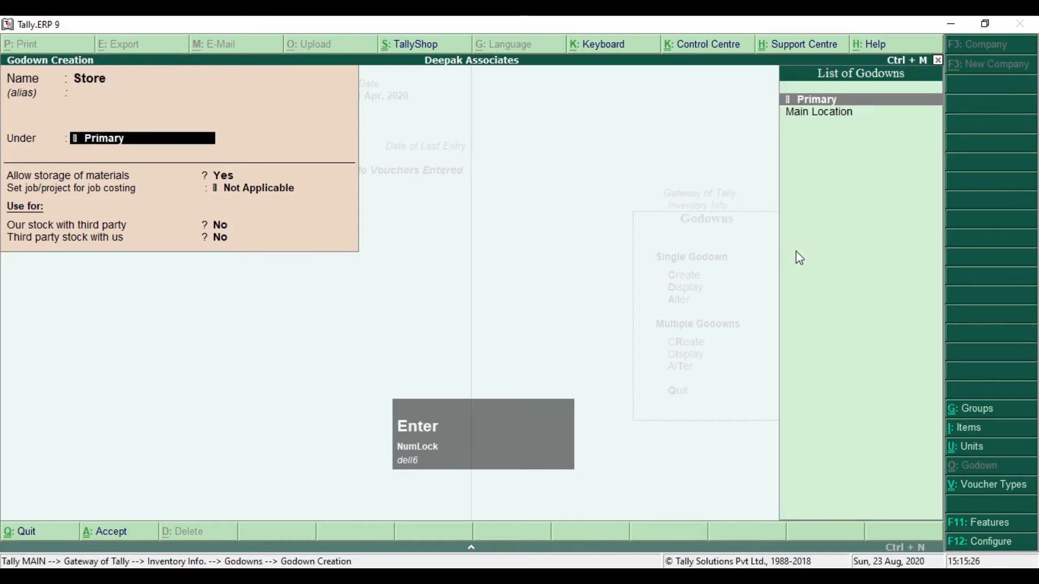
pyautogui.press('Return')
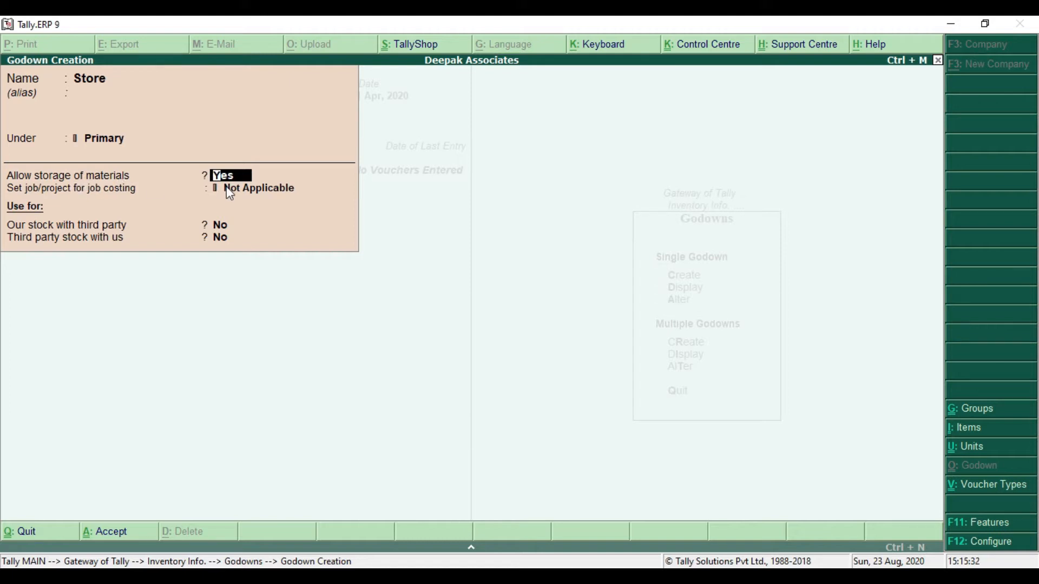
pyautogui.press('Return')
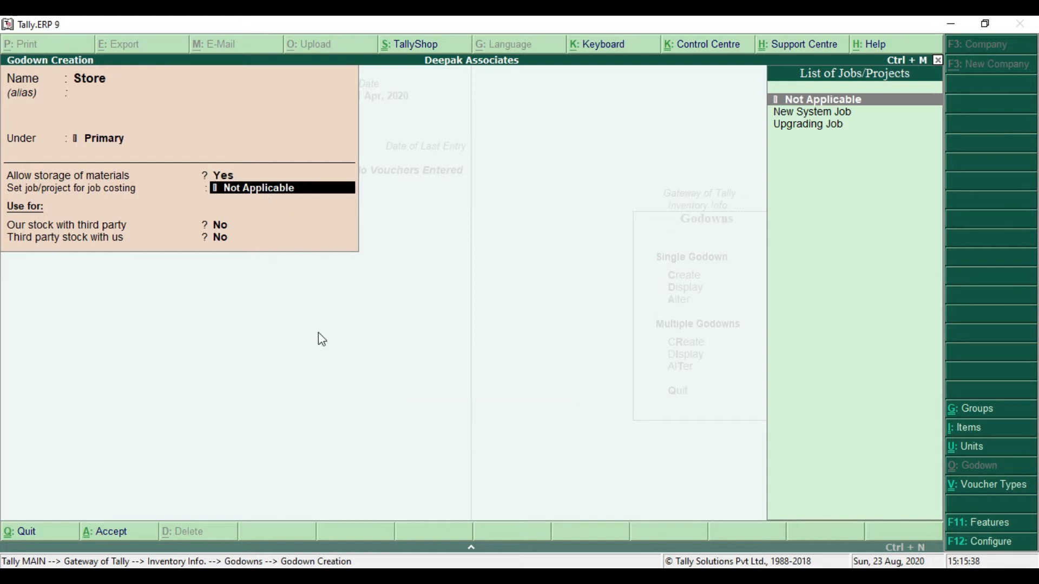
# Check Store's default job in Job Costing.pdf and save the godown in Tally.ERP 9 with job Not Applicable and both third-party options No.
pyautogui.hotkey('alt', 'Tab')
pyautogui.moveTo(712, 166); pyautogui.dragTo(867, 171)
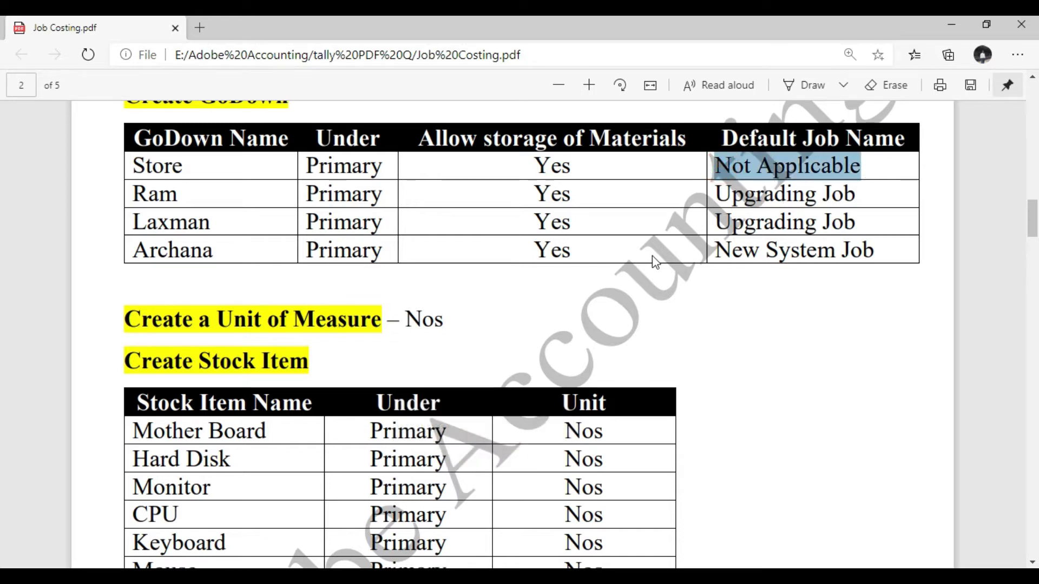
pyautogui.hotkey('alt', 'Tab')
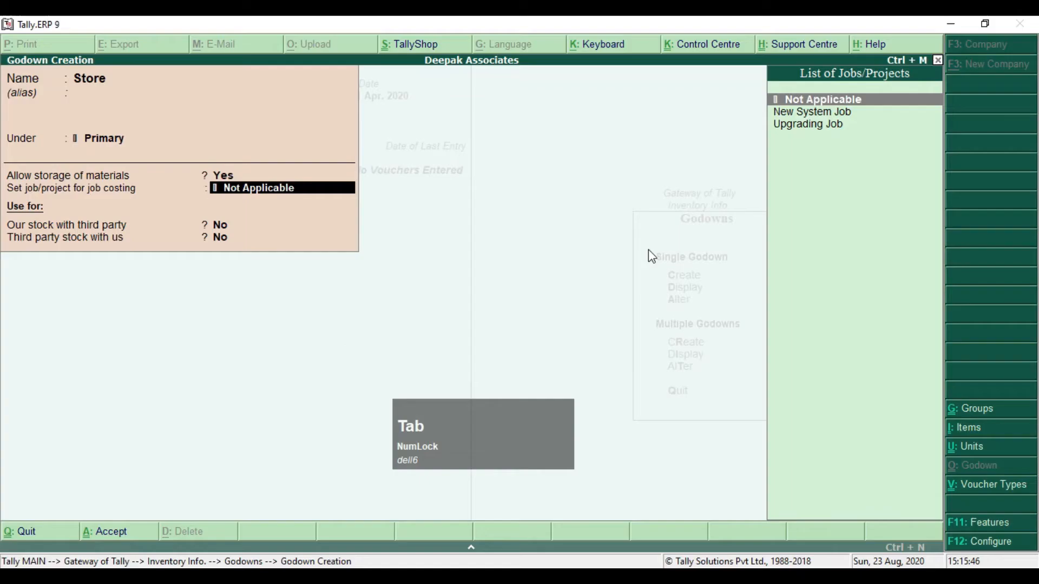
pyautogui.press('Return')
pyautogui.press('Return')
pyautogui.press('Return')
pyautogui.press('Return')
# Name the next godown as in the second row of Job Costing.pdf's GoDown table, under Primary with allow storage of materials Yes.
pyautogui.hotkey('alt', 'Tab')
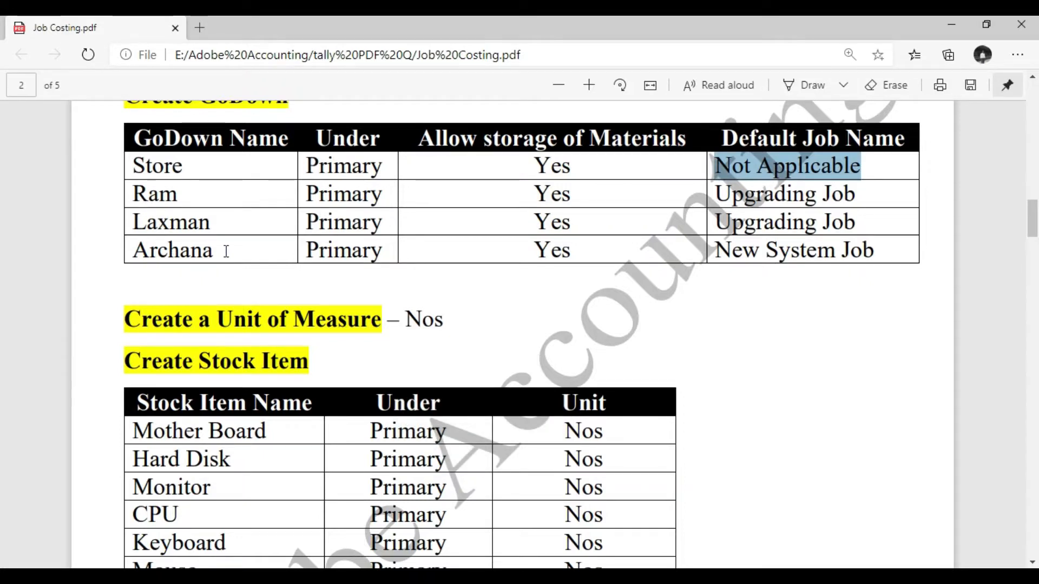
pyautogui.hotkey('alt', 'Tab')
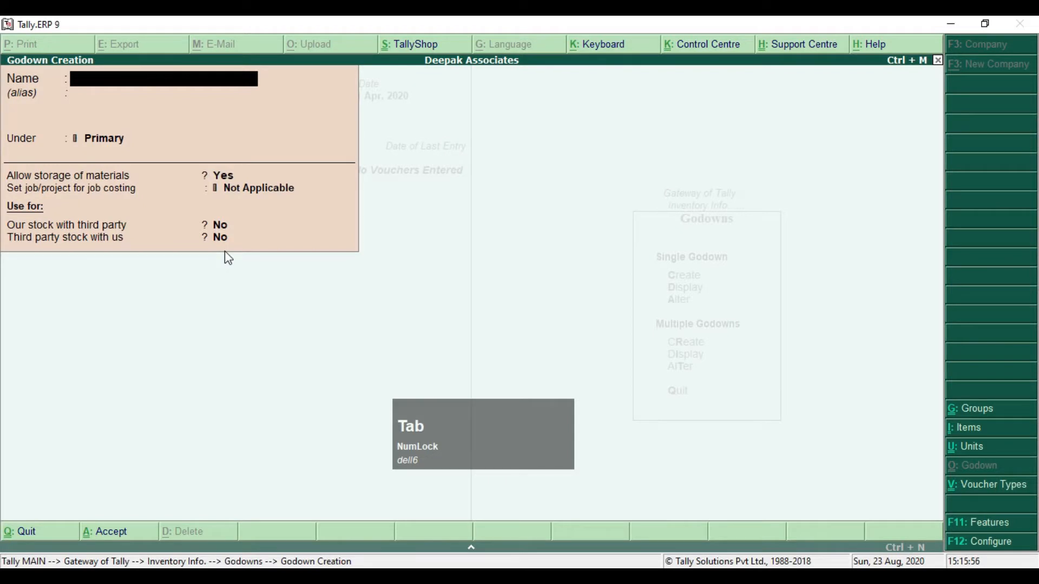
pyautogui.write('Ram')
pyautogui.press('Return')
pyautogui.press('Return')
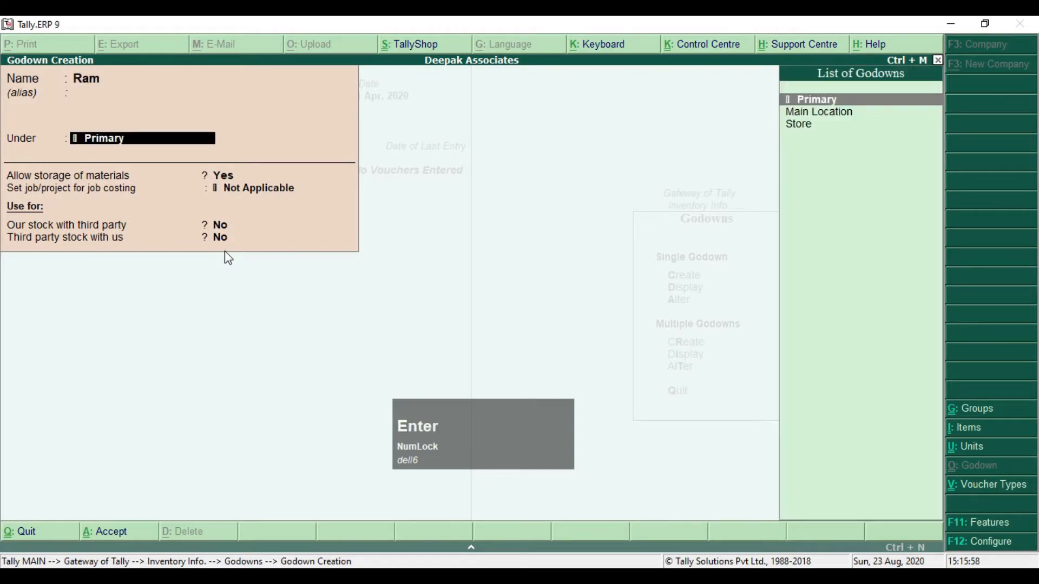
pyautogui.press('Return')
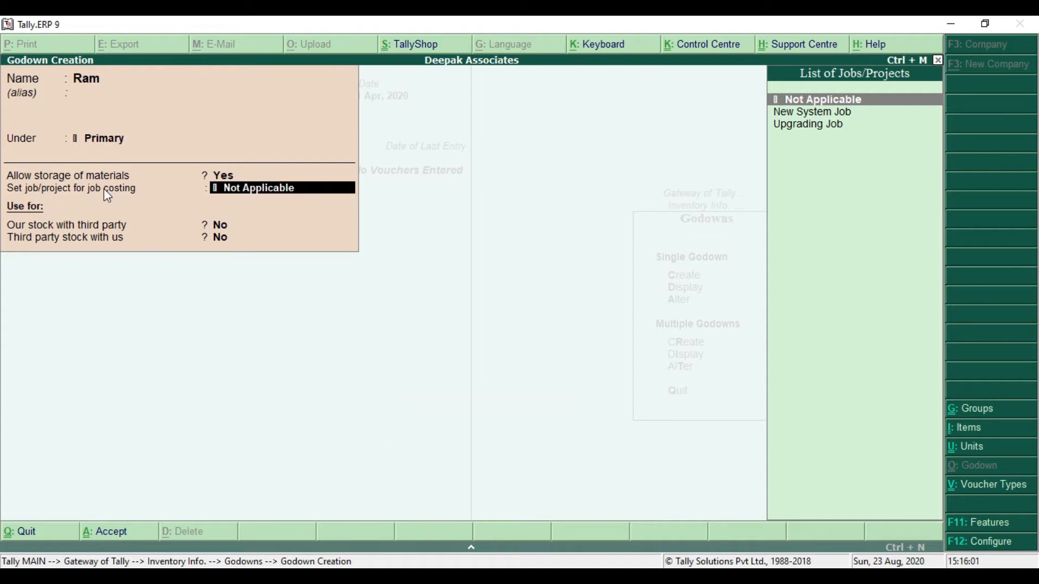
# Check the second godown's default job in Job Costing.pdf and save that godown in Tally.ERP 9 with job Upgrading Job.
pyautogui.hotkey('alt', 'Tab')
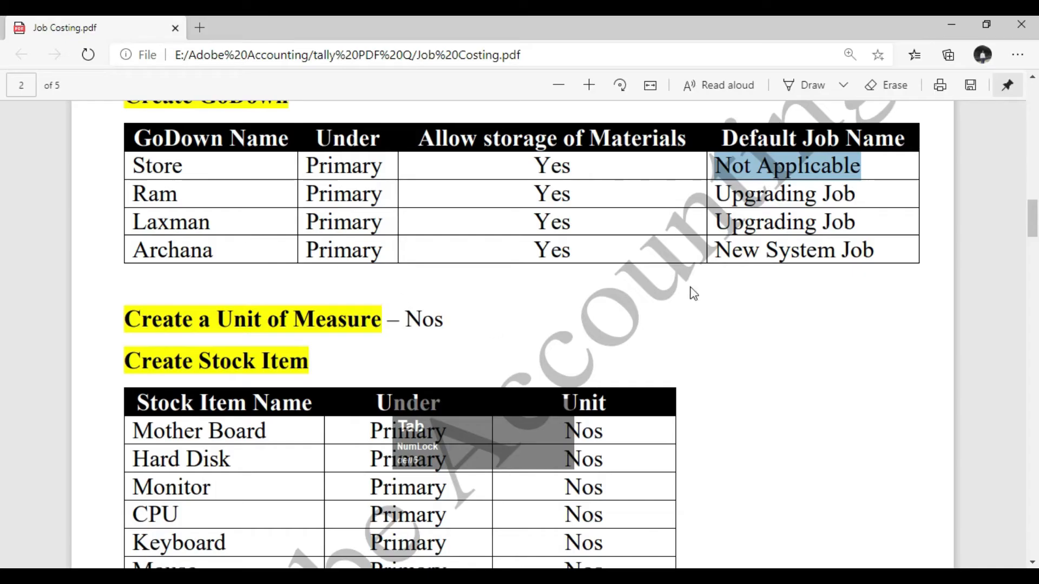
pyautogui.moveTo(719, 193); pyautogui.dragTo(769, 200)
pyautogui.moveTo(716, 222); pyautogui.dragTo(855, 223)
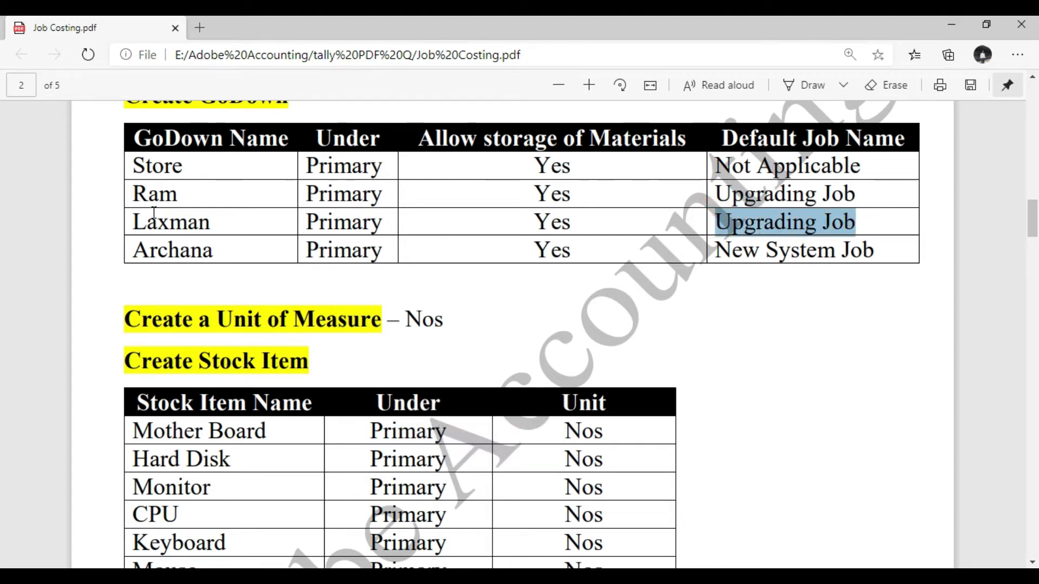
pyautogui.moveTo(715, 186); pyautogui.dragTo(807, 222)
pyautogui.hotkey('alt', 'Tab')
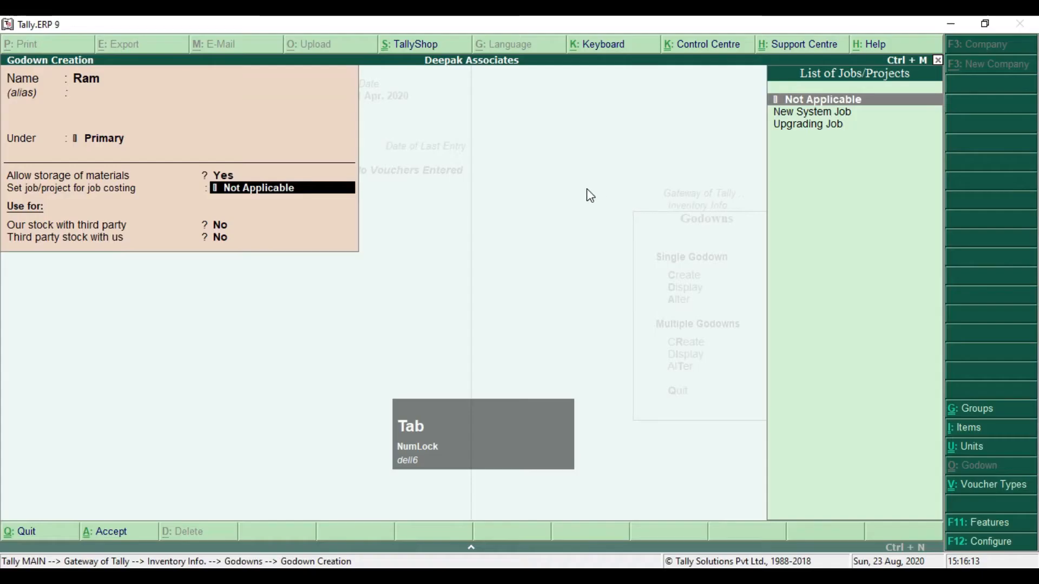
pyautogui.press('Down')
pyautogui.press('Down')
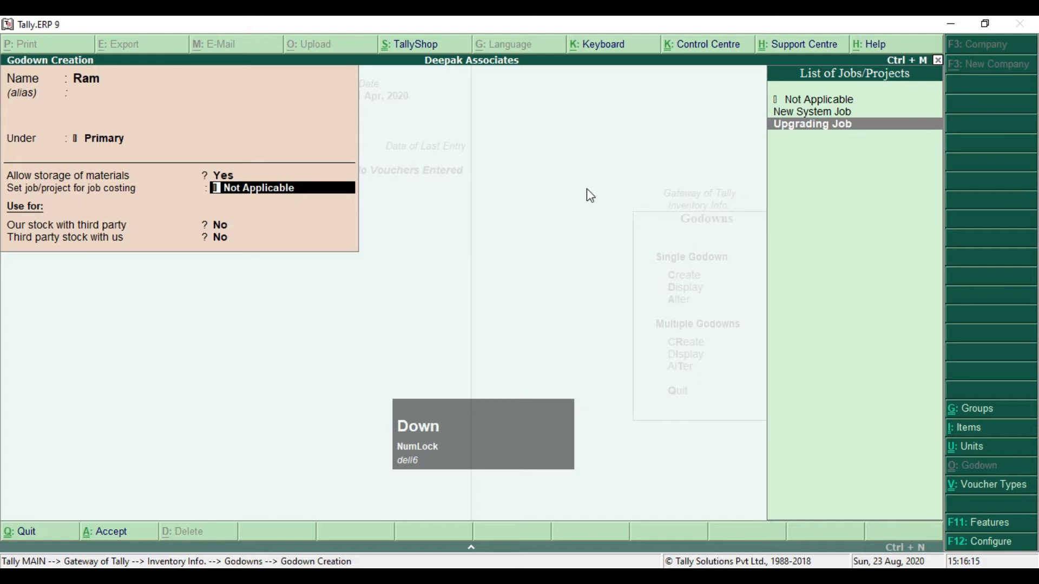
pyautogui.press('Return')
pyautogui.press('Return')
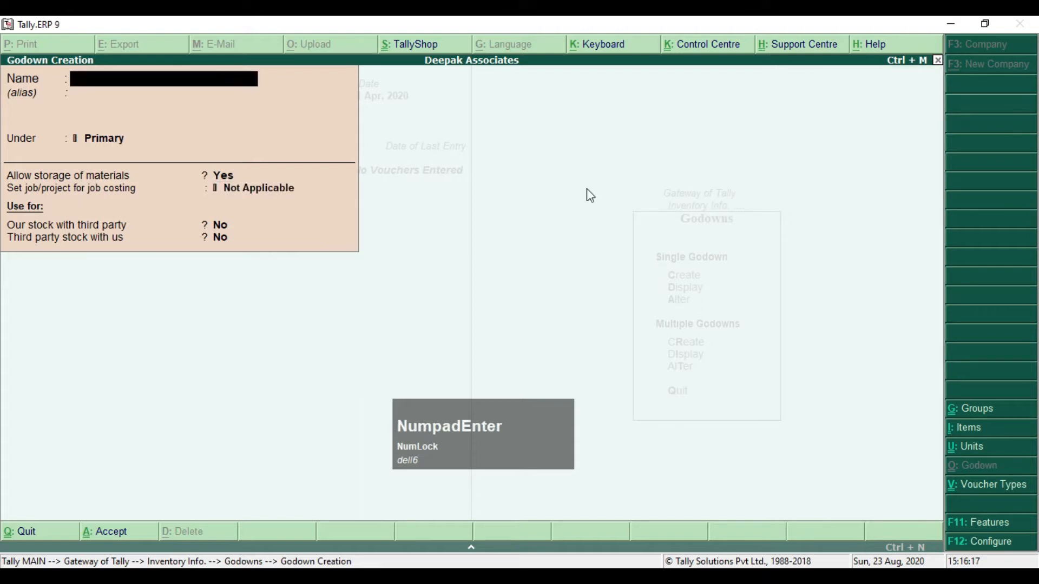
# Create the godown from the GoDown table's third row under Primary, with allow storage of materials Yes and job Upgrading Job.
pyautogui.write('Laxman')
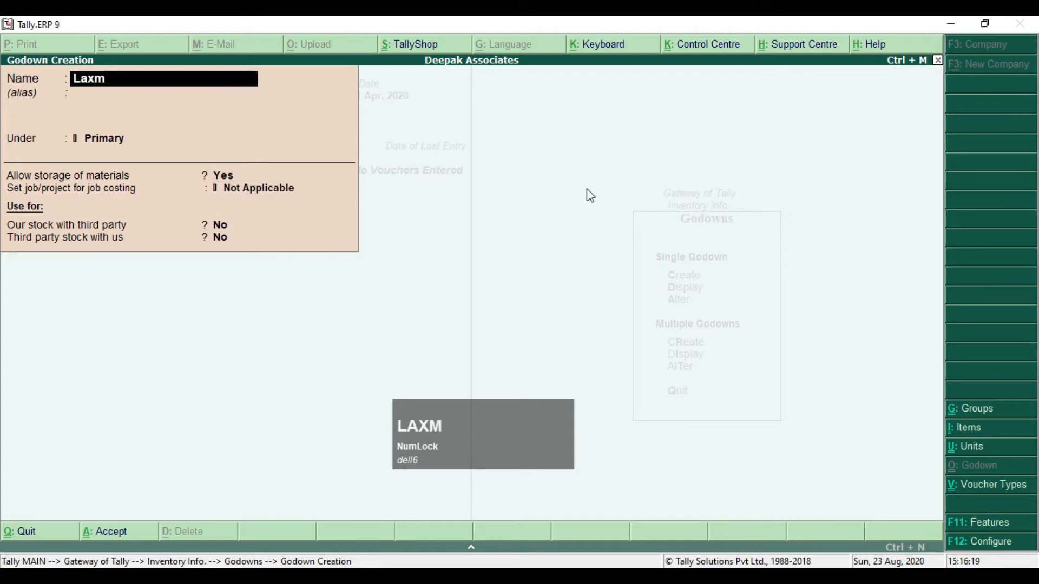
pyautogui.press('Return')
pyautogui.press('Return')
pyautogui.press('Return')
pyautogui.press('Return')
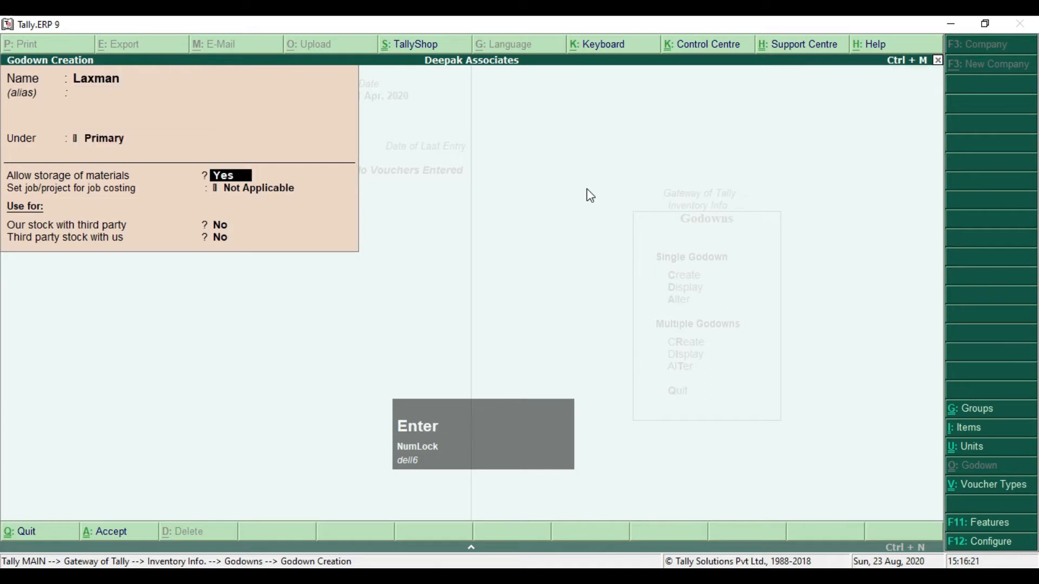
pyautogui.press('Down')
pyautogui.press('Down')
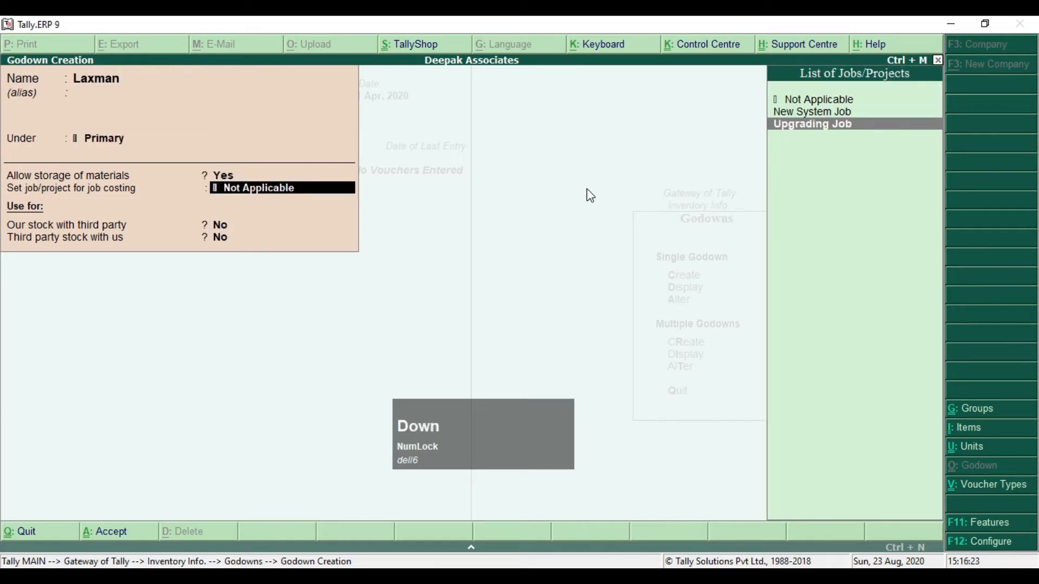
pyautogui.press('Return')
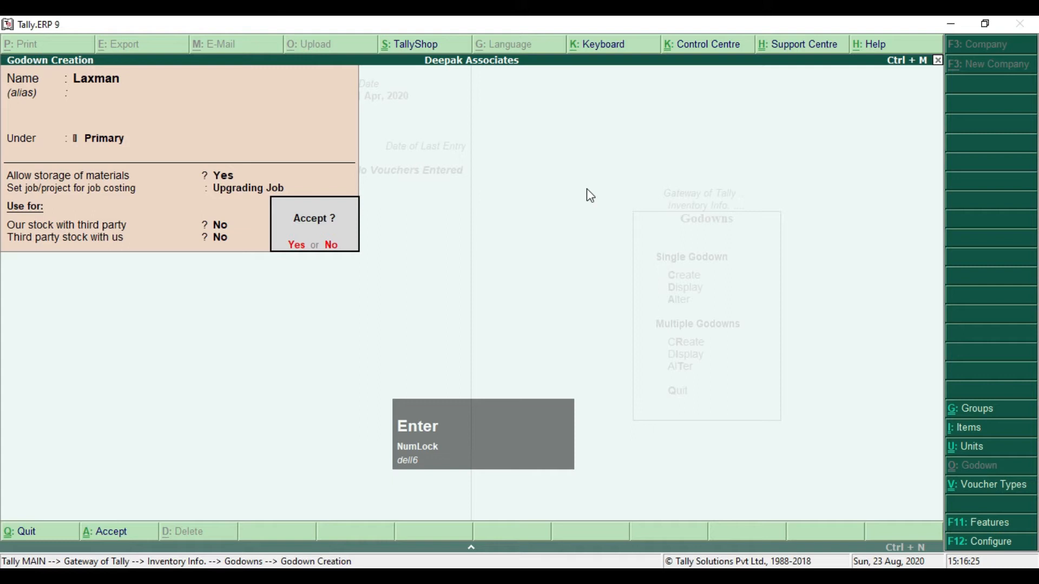
pyautogui.press('Return')
# Name the next godown as in the GoDown table's fourth row, under Primary with allow storage of materials Yes.
pyautogui.write('Archana')
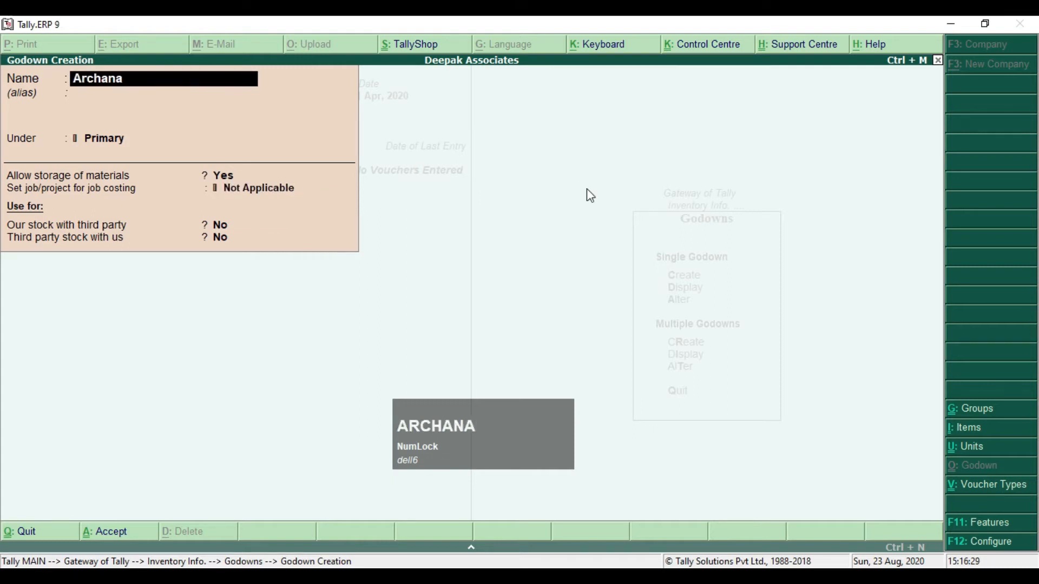
pyautogui.press('Return')
pyautogui.press('Return')
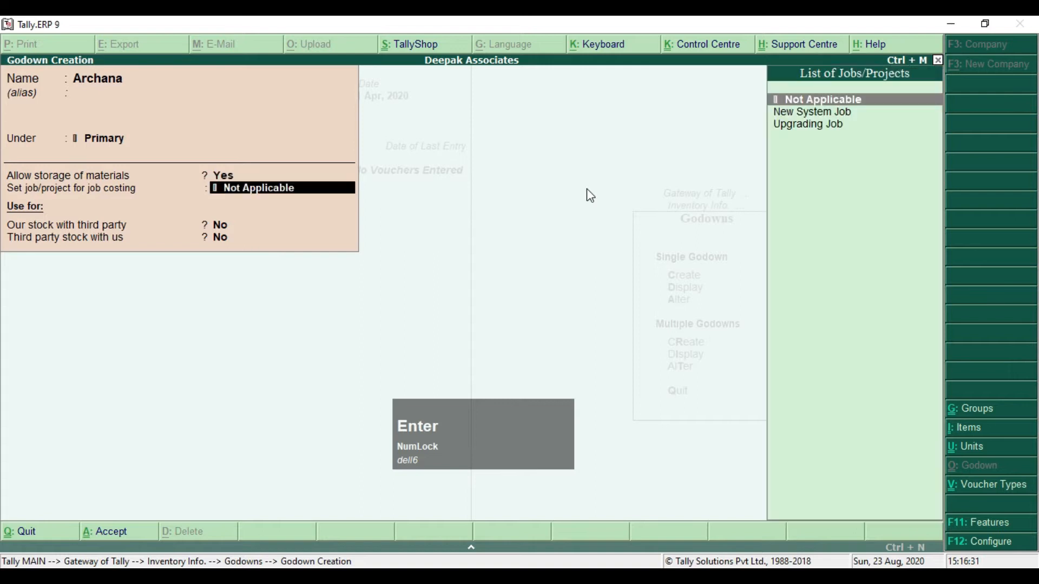
pyautogui.press('Down')
# Check the fourth godown's row in Job Costing.pdf, save it in Tally.ERP 9 with job New System Job and leave godown creation.
pyautogui.hotkey('alt', 'Tab')
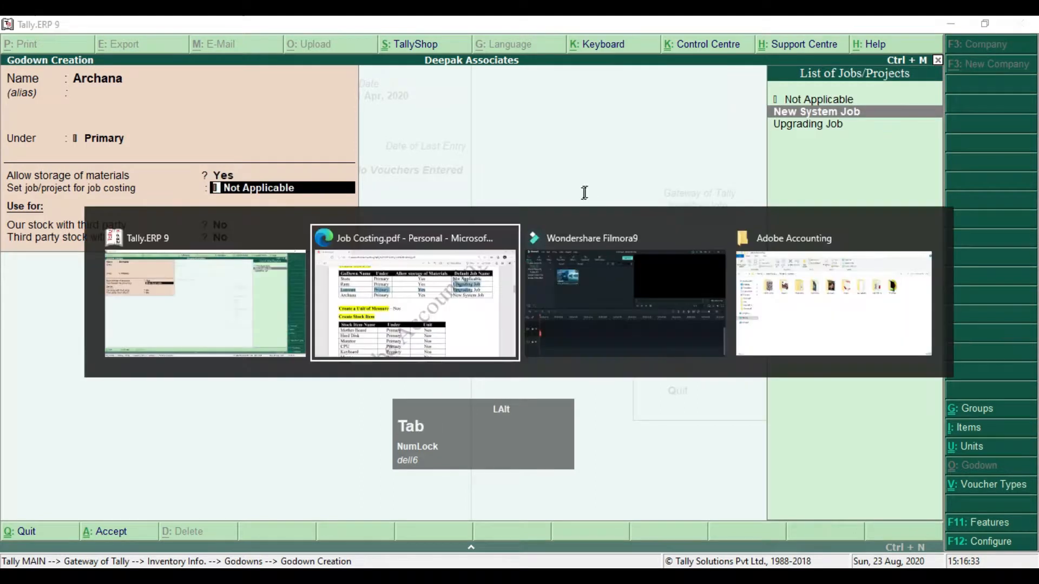
pyautogui.click(140, 248)
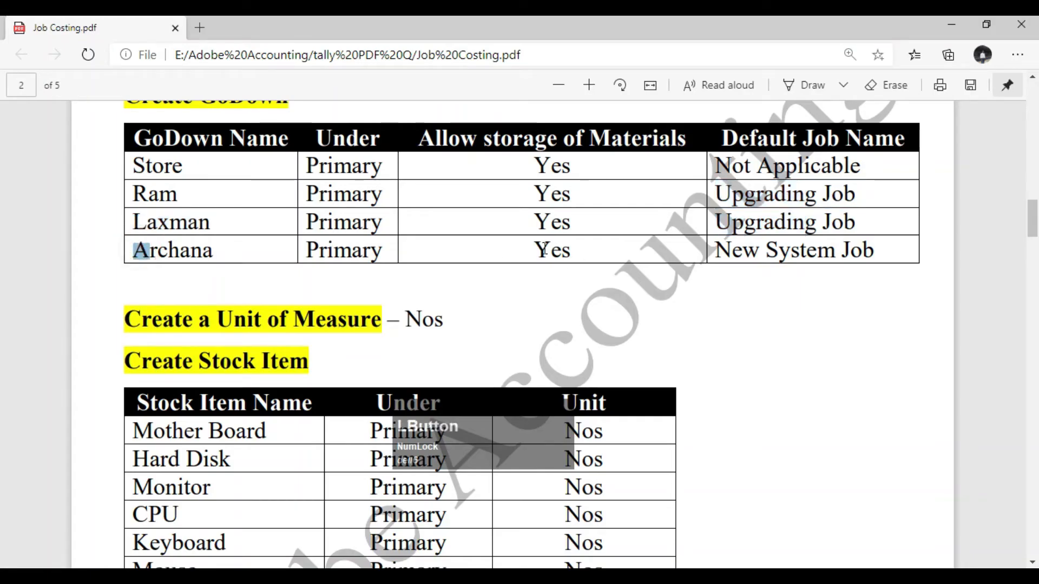
pyautogui.moveTo(535, 250); pyautogui.dragTo(572, 252)
pyautogui.moveTo(721, 250); pyautogui.dragTo(891, 254)
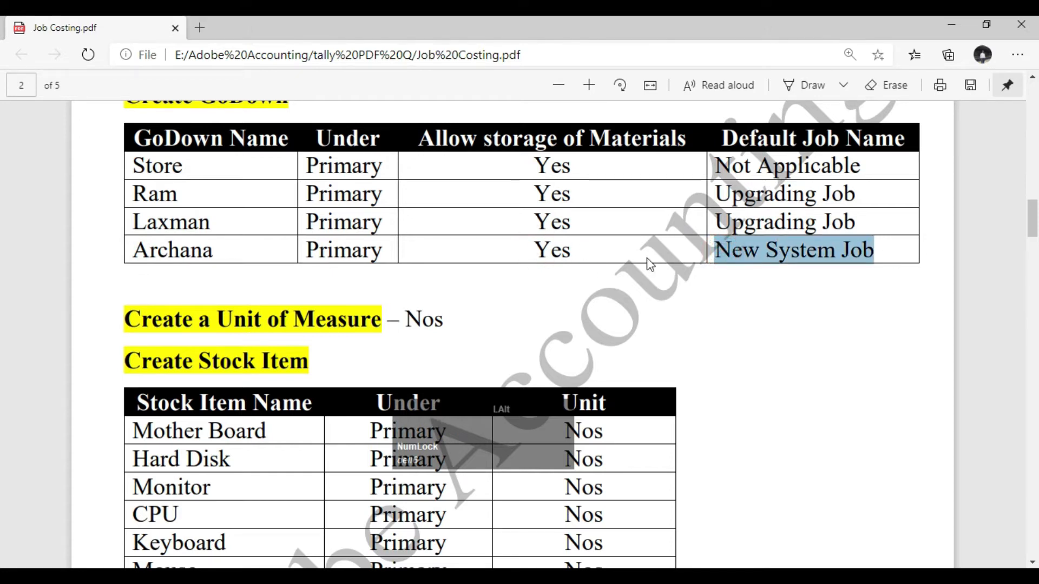
pyautogui.hotkey('alt', 'Tab')
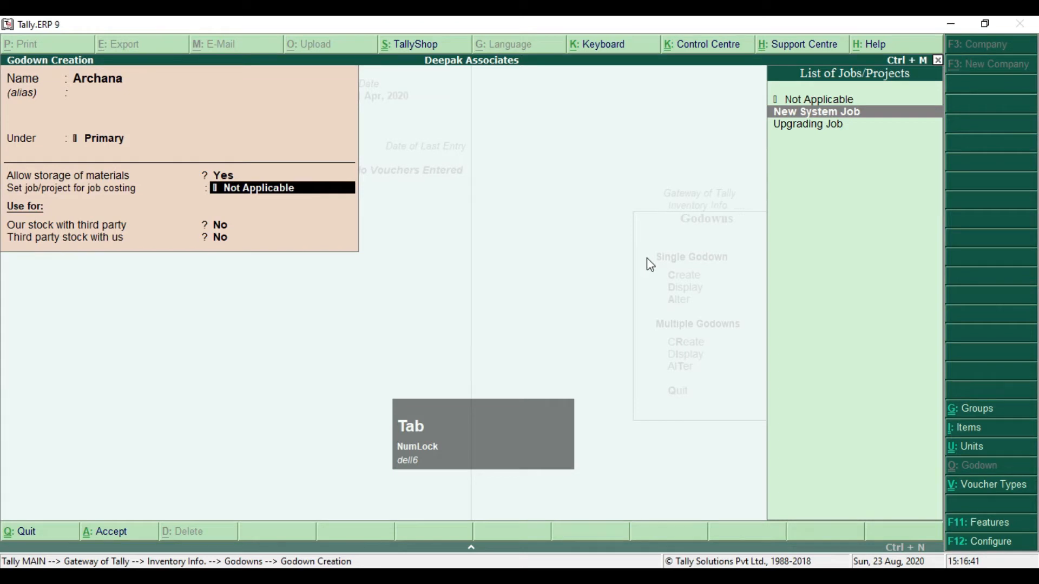
pyautogui.press('Return')
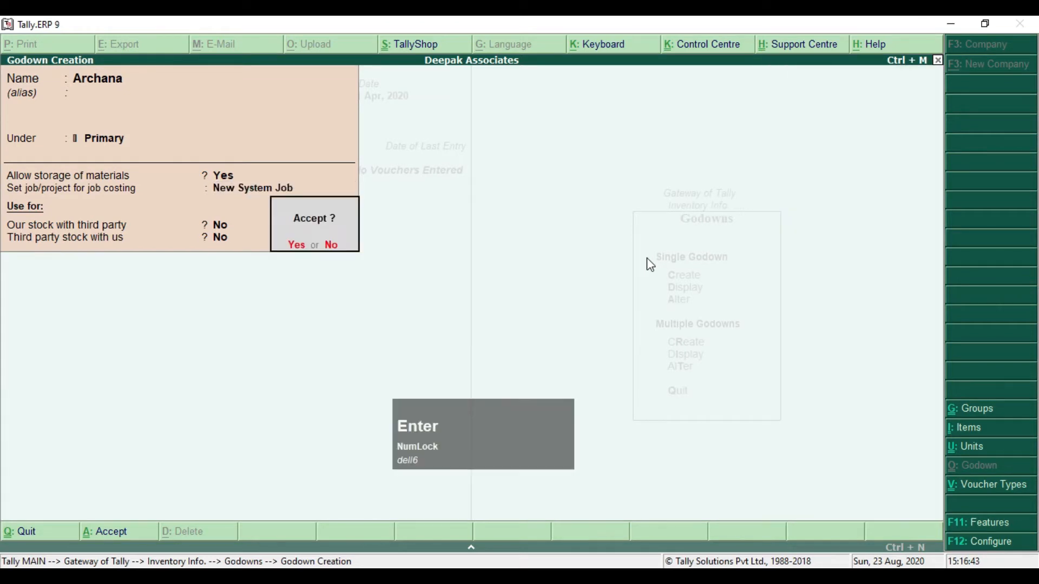
pyautogui.press('Return')
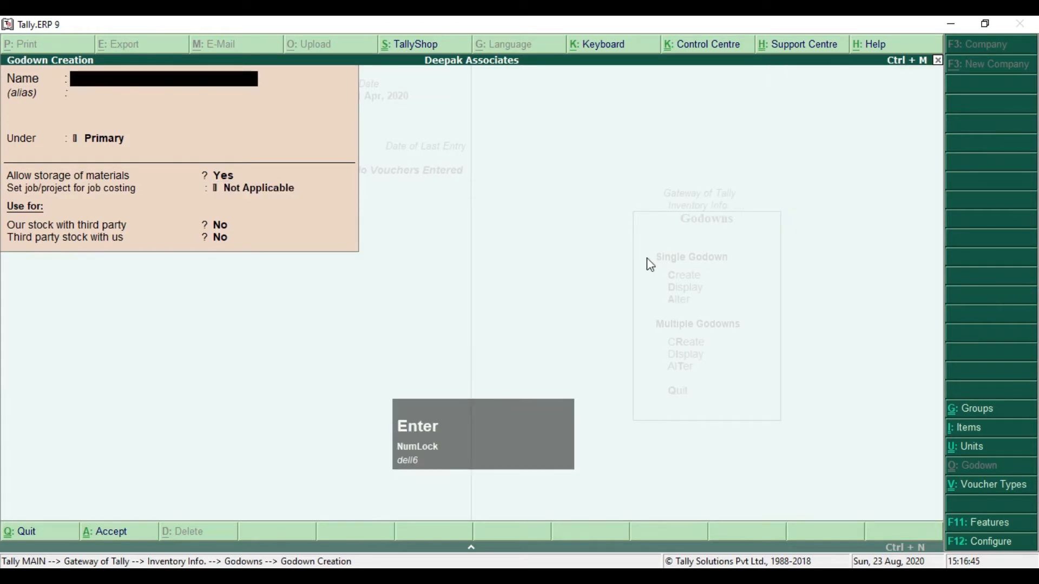
pyautogui.press('Escape')
pyautogui.press('Escape')
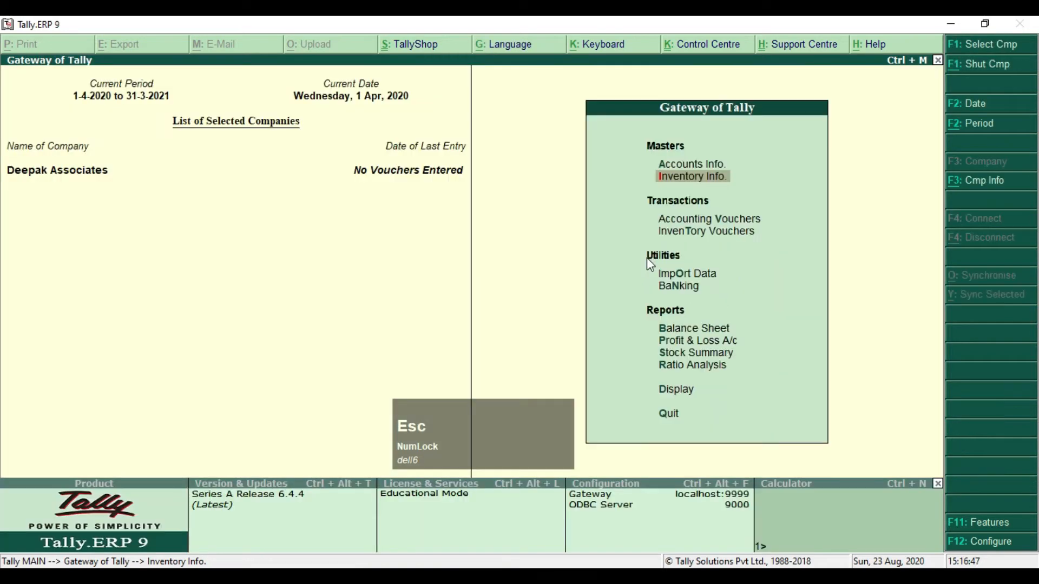
# Check the required unit of measure in Job Costing.pdf and open the unit creation form in Tally.ERP 9.
pyautogui.hotkey('alt', 'Tab')
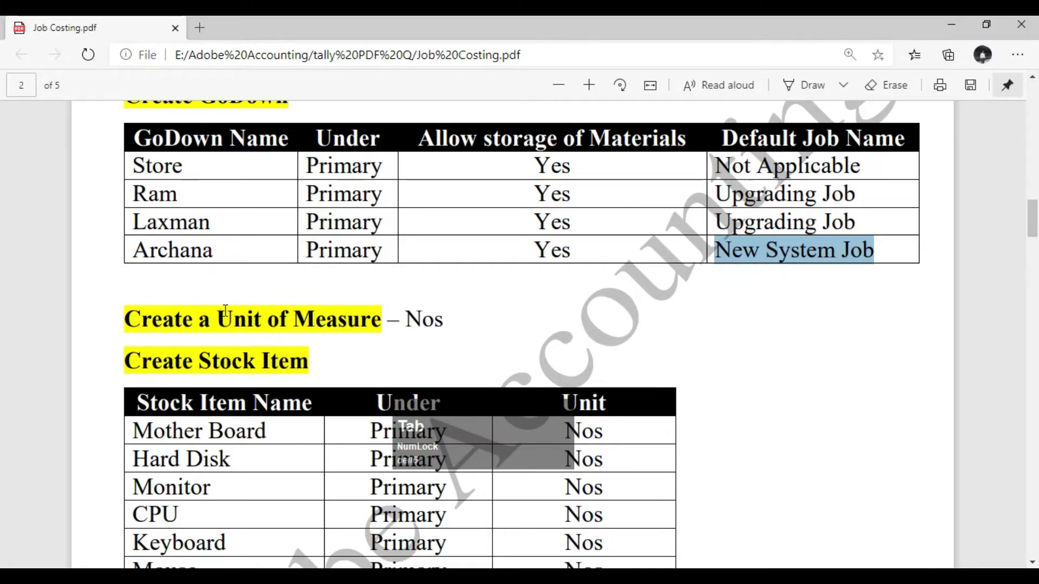
pyautogui.moveTo(143, 324); pyautogui.dragTo(461, 324)
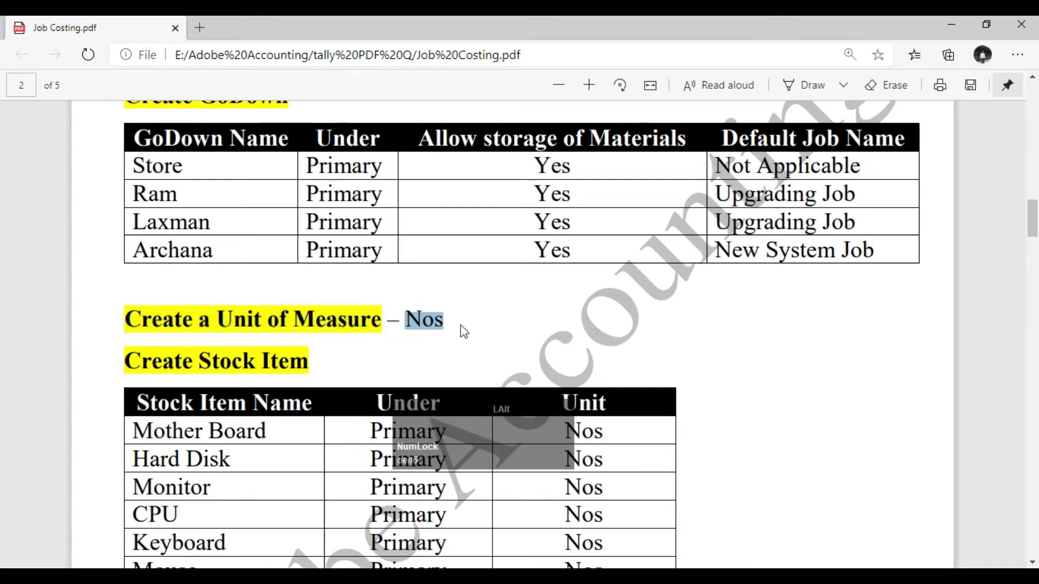
pyautogui.hotkey('alt', 'Tab')
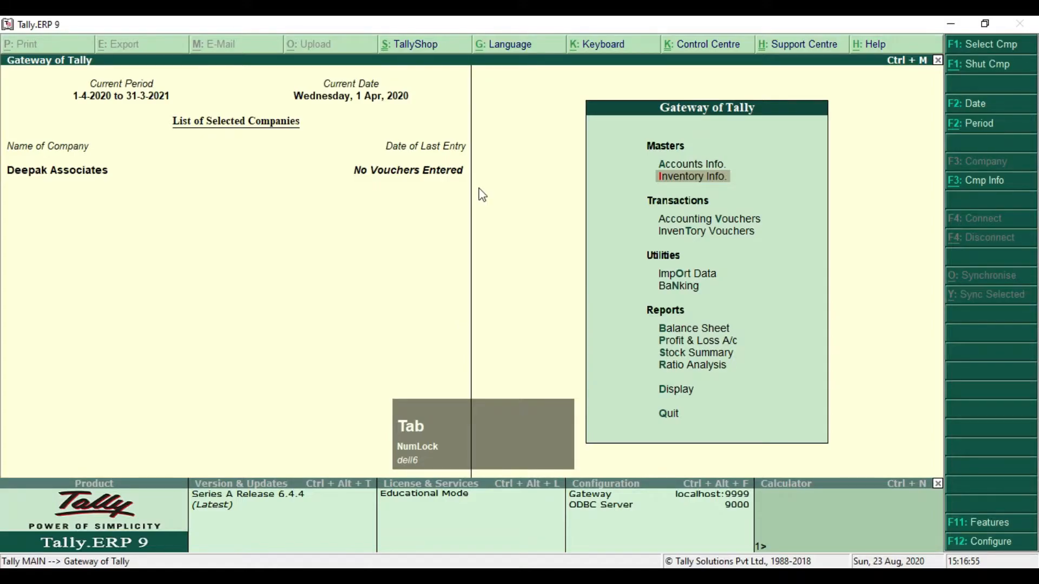
pyautogui.press('KP_Enter')
pyautogui.press('Down')
pyautogui.press('Down')
pyautogui.press('Down')
pyautogui.press('Up')
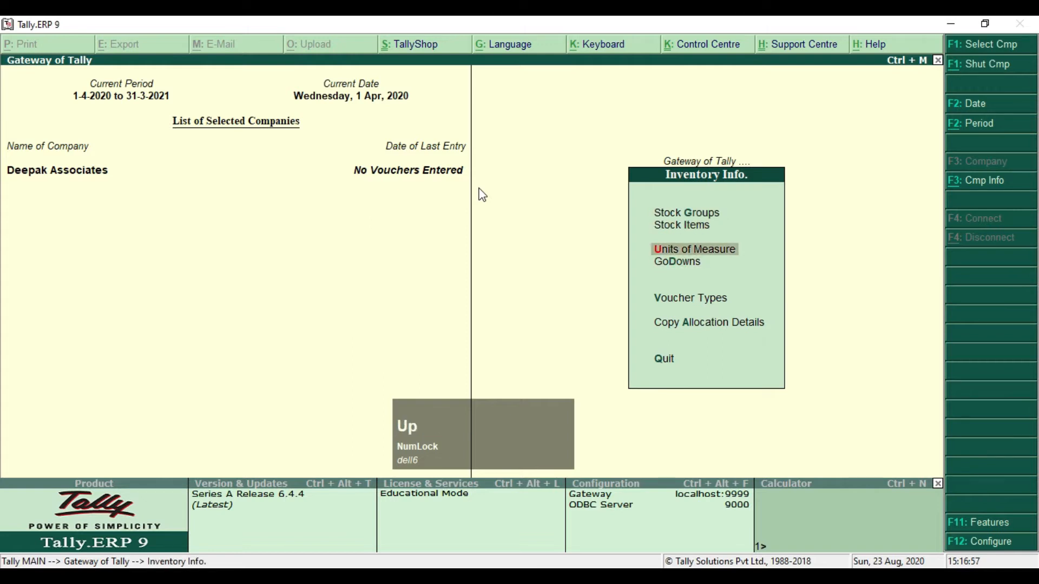
pyautogui.press('KP_Enter')
pyautogui.press('Return')
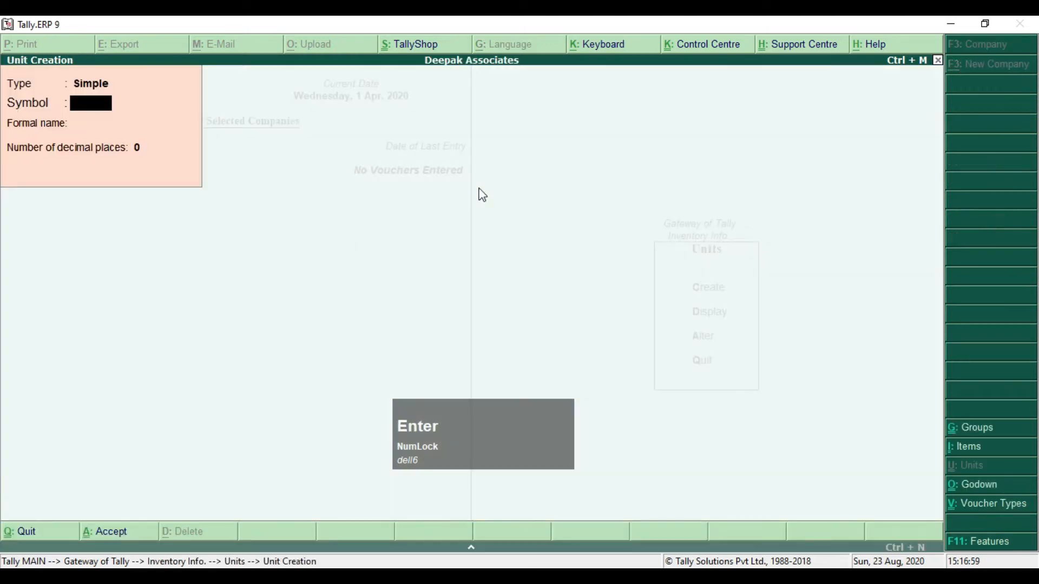
# Save a simple unit with symbol Nos, no formal name and 0 decimal places, and return to Gateway of Tally.
pyautogui.write('Nos')
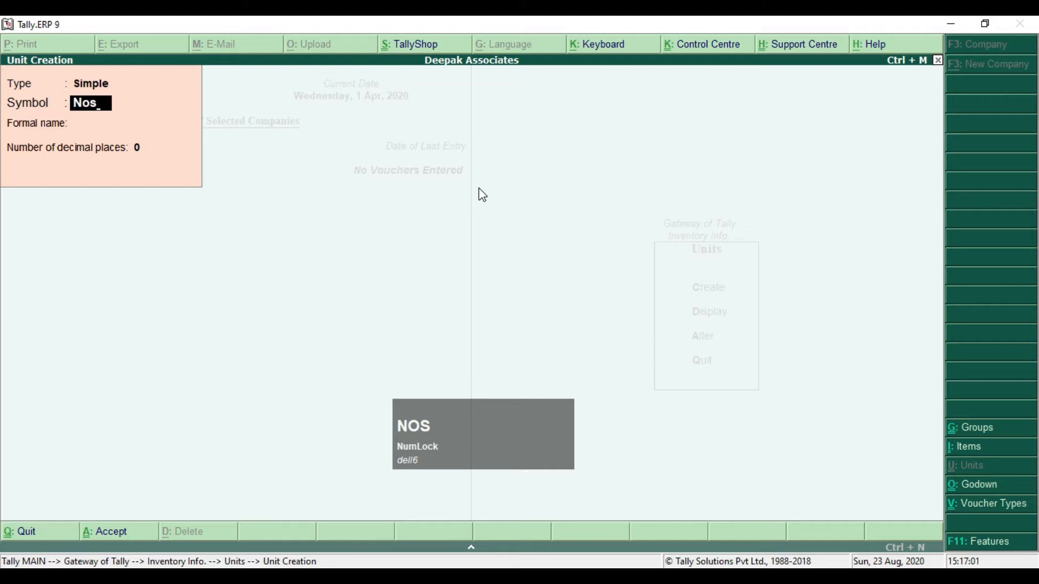
pyautogui.press('Return')
pyautogui.press('Return')
pyautogui.press('Return')
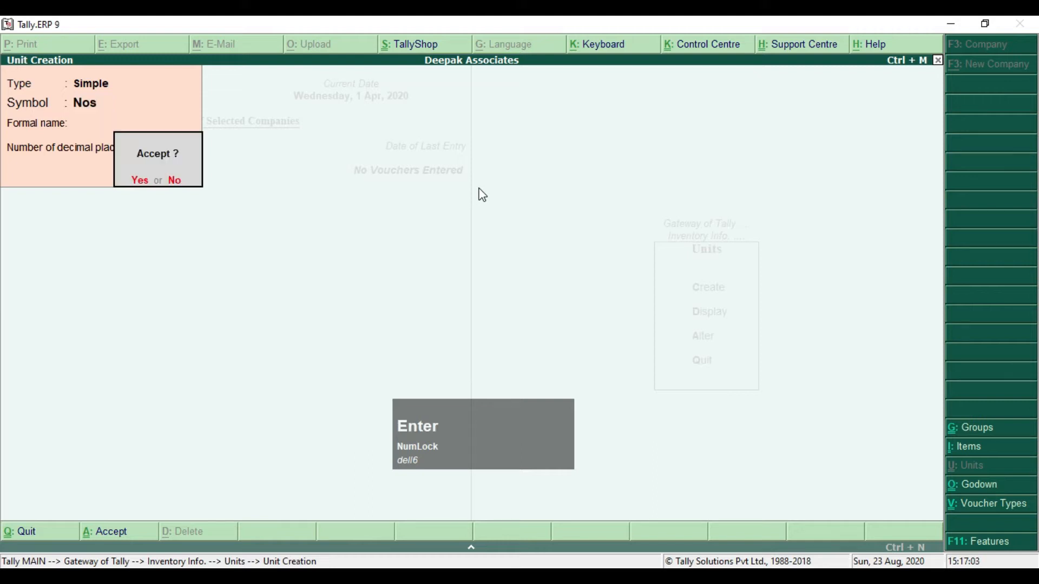
pyautogui.press('Return')
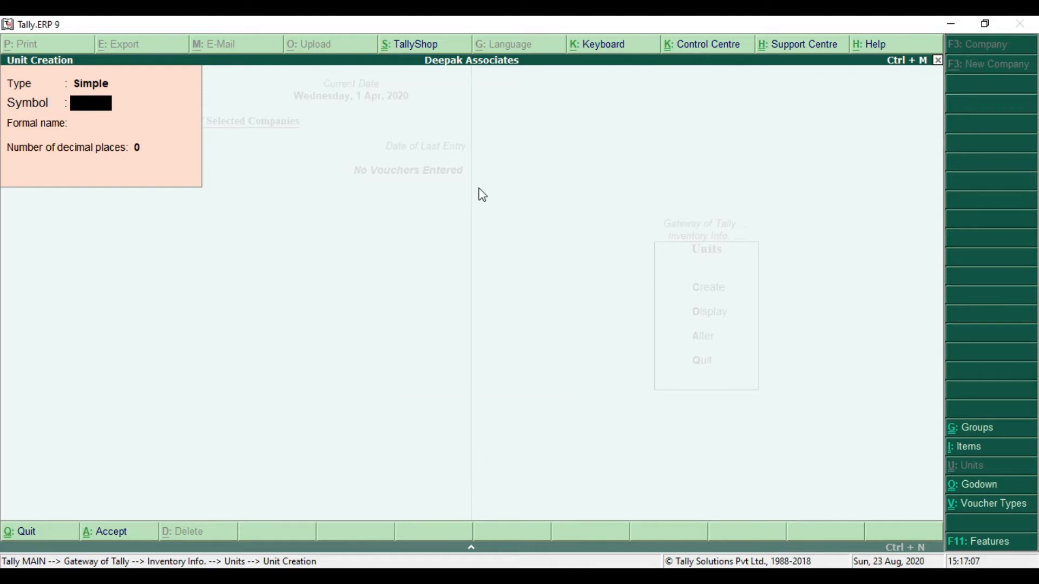
pyautogui.press('Escape')
pyautogui.press('Escape')
pyautogui.press('Escape')
pyautogui.press('Escape')
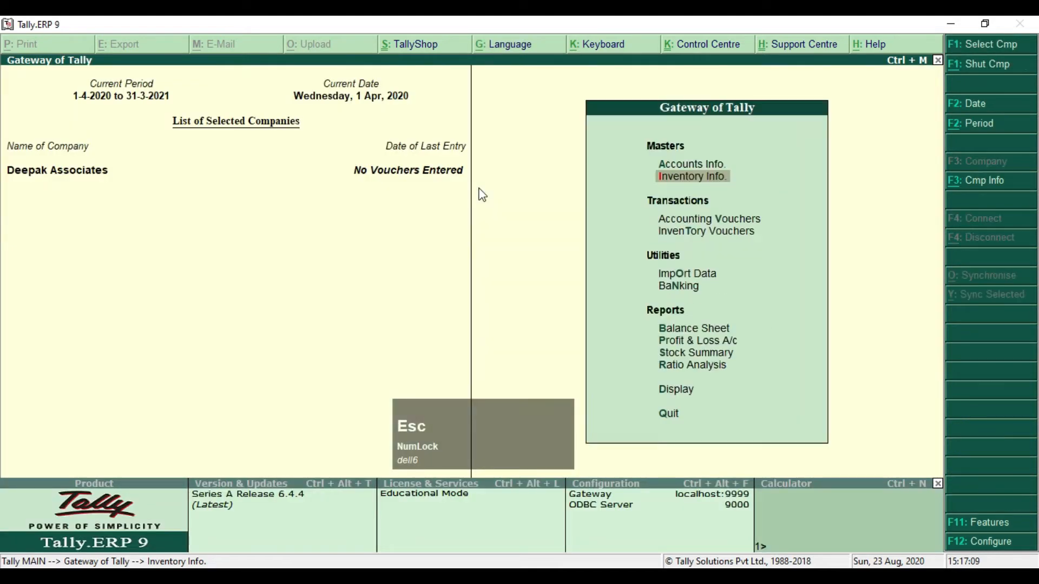
pyautogui.click(465, 437)
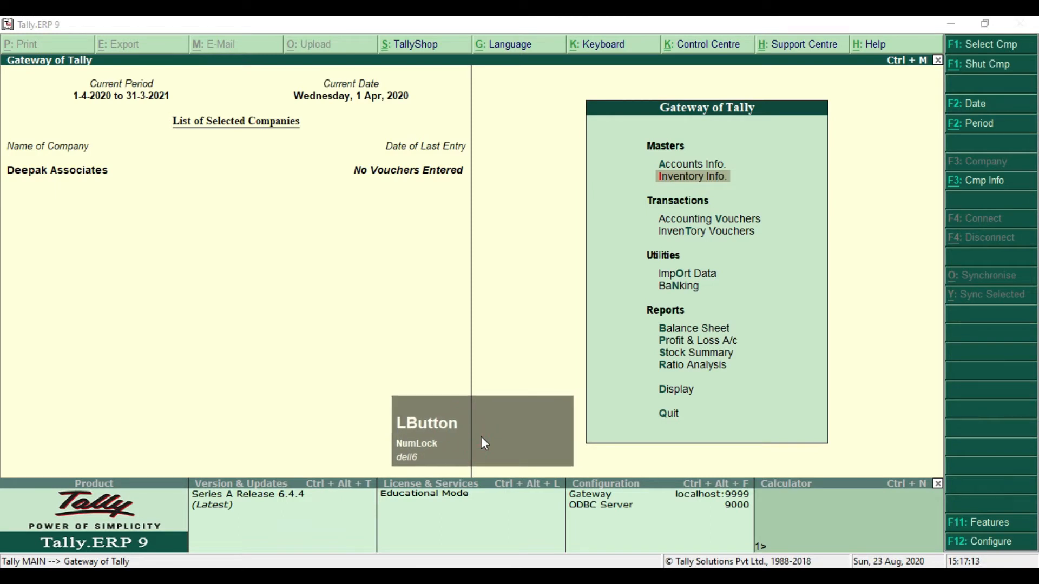
pyautogui.press('Escape')
pyautogui.click(425, 326)
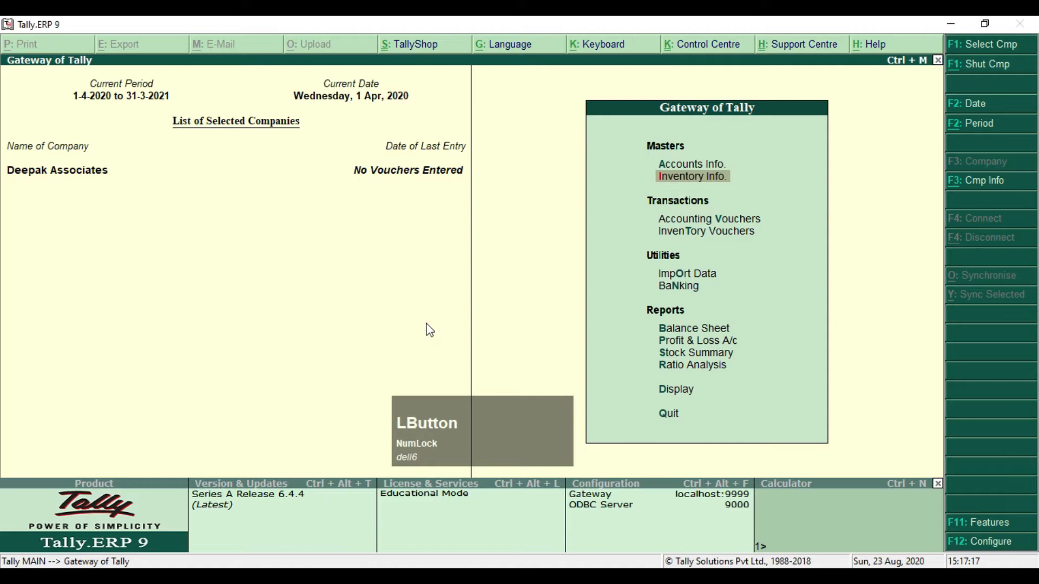
# Review the Create Stock Item table in Job Costing.pdf and open the single stock item creation form in Tally.ERP 9.
pyautogui.hotkey('alt', 'Tab')
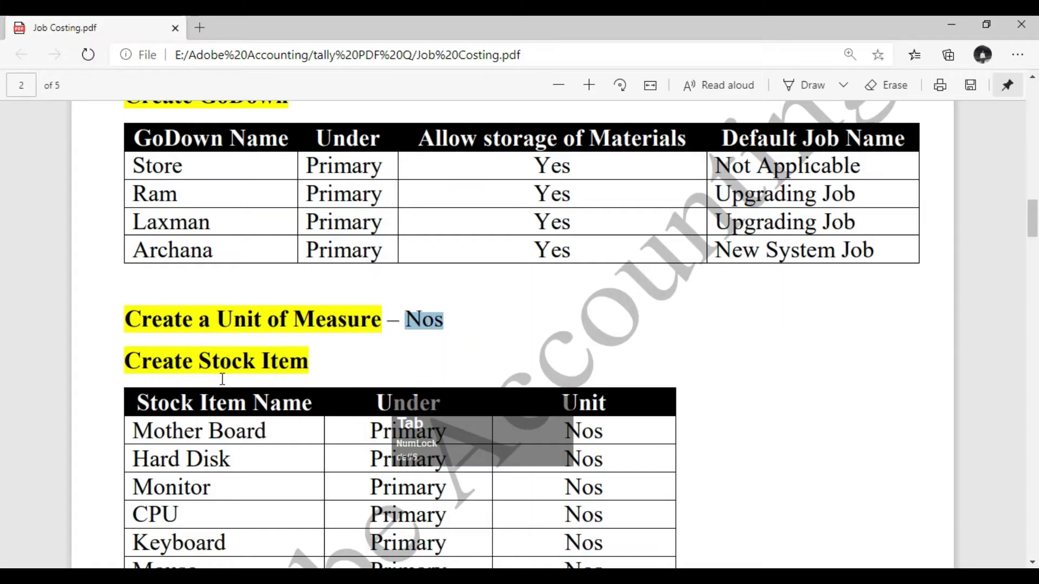
pyautogui.scroll(-2, 239, 376)
pyautogui.scroll(-2, 279, 285)
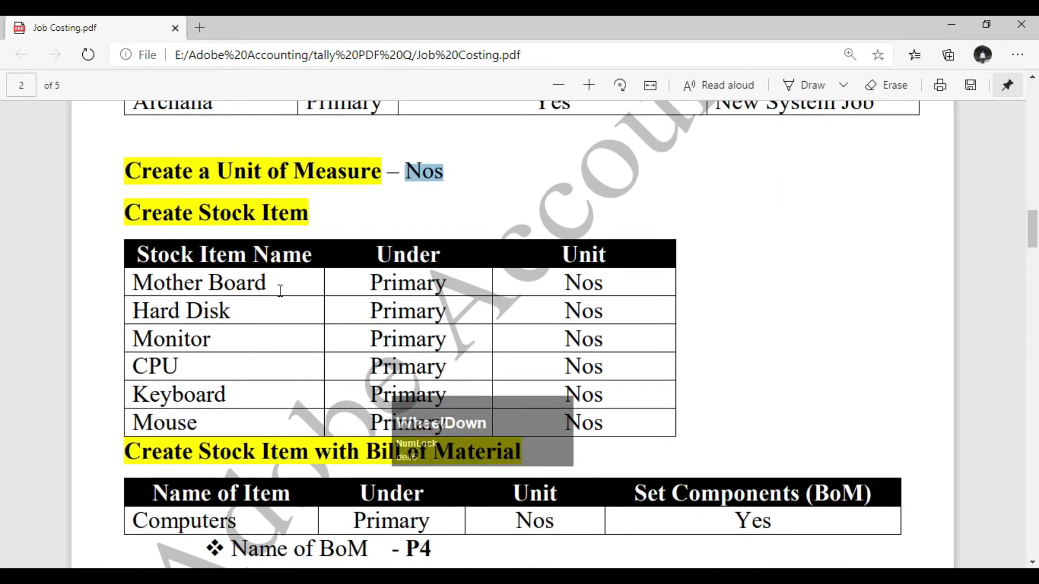
pyautogui.scroll(-2, 296, 392)
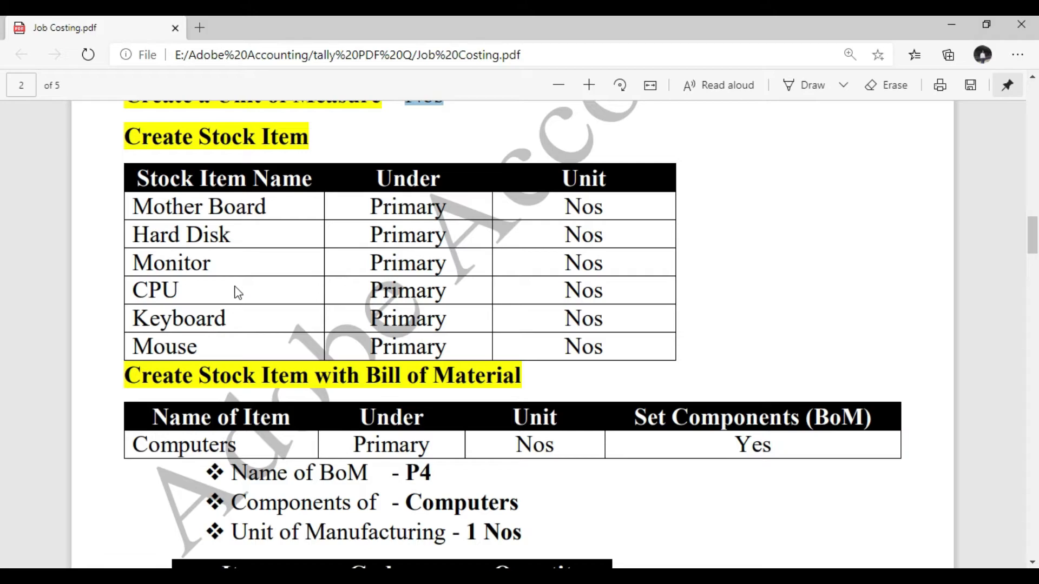
pyautogui.hotkey('alt', 'Tab')
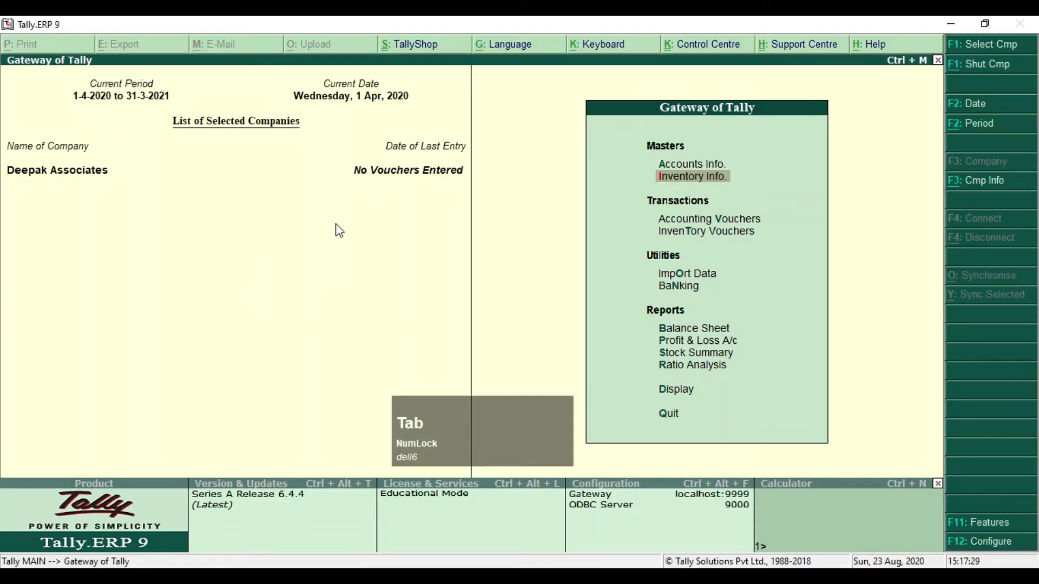
pyautogui.press('Return')
pyautogui.press('Down')
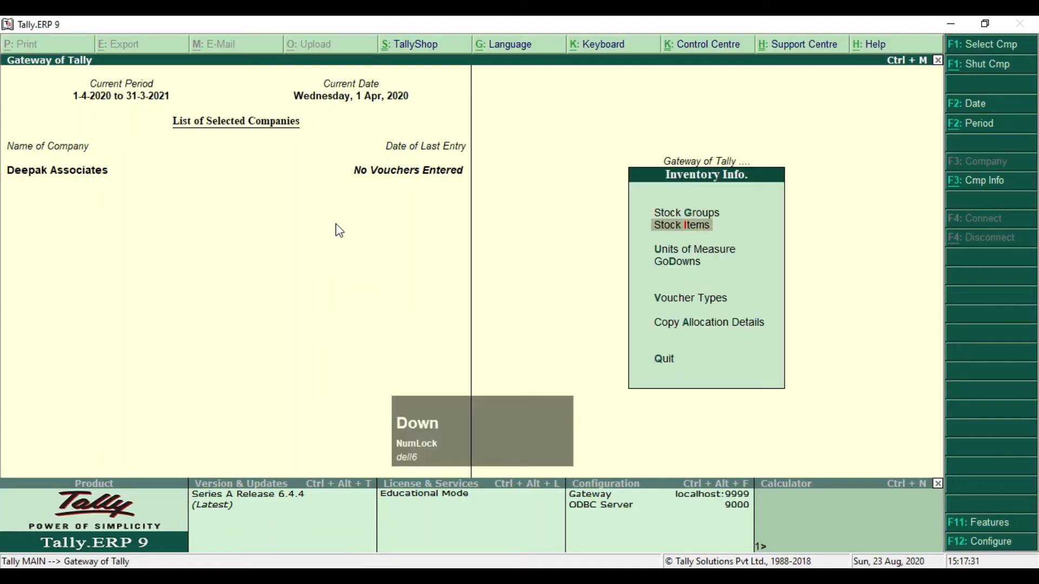
pyautogui.press('Return')
pyautogui.press('Return')
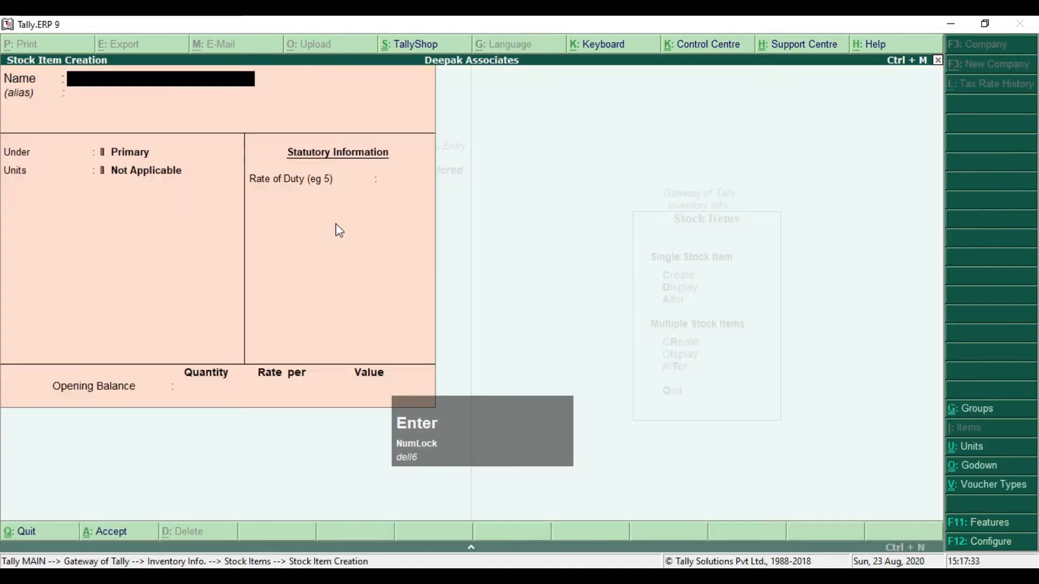
# Create the stock item Mother Board under Primary with unit Nos, no BOM components and no opening balance.
pyautogui.write('Mother')
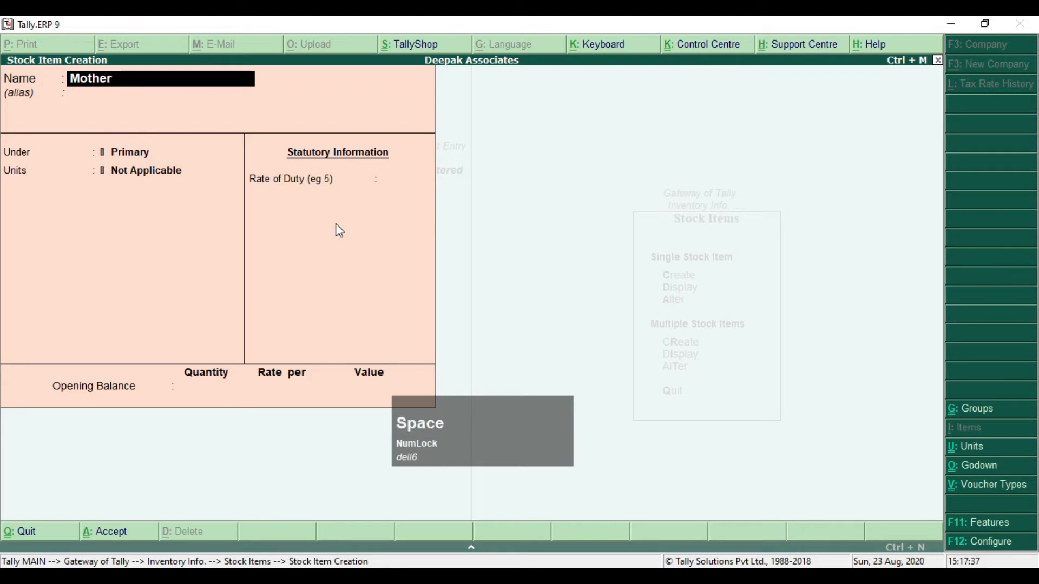
pyautogui.write(' Board')
pyautogui.press('Return')
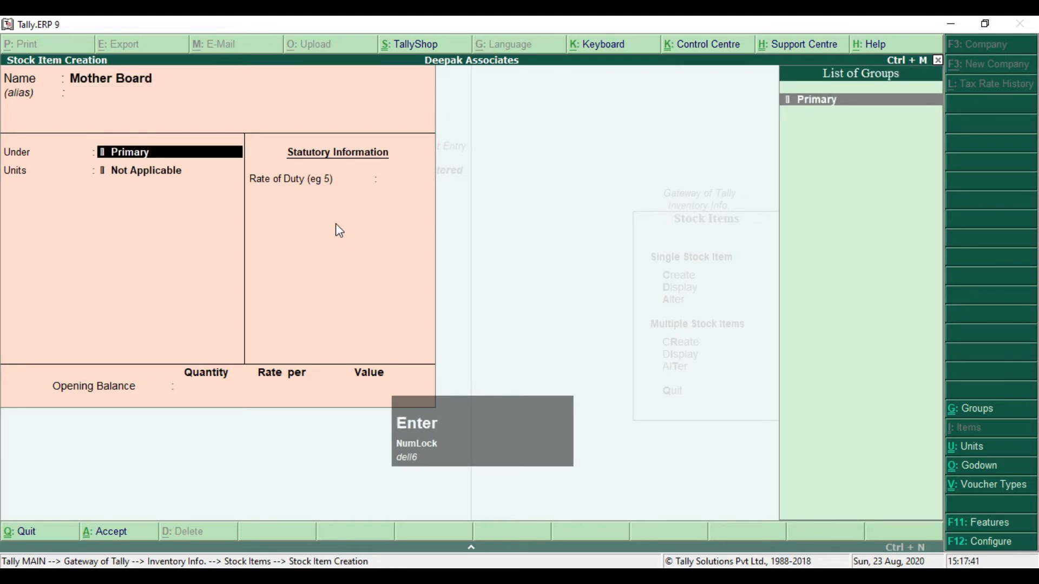
pyautogui.press('Return')
pyautogui.press('Down')
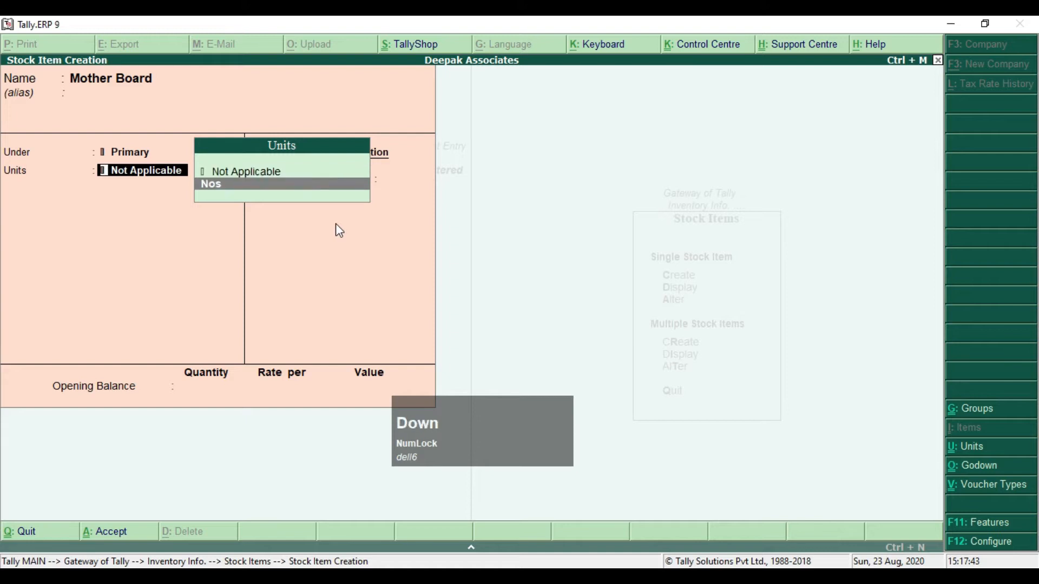
pyautogui.press('Return')
pyautogui.press('Return')
pyautogui.press('Return')
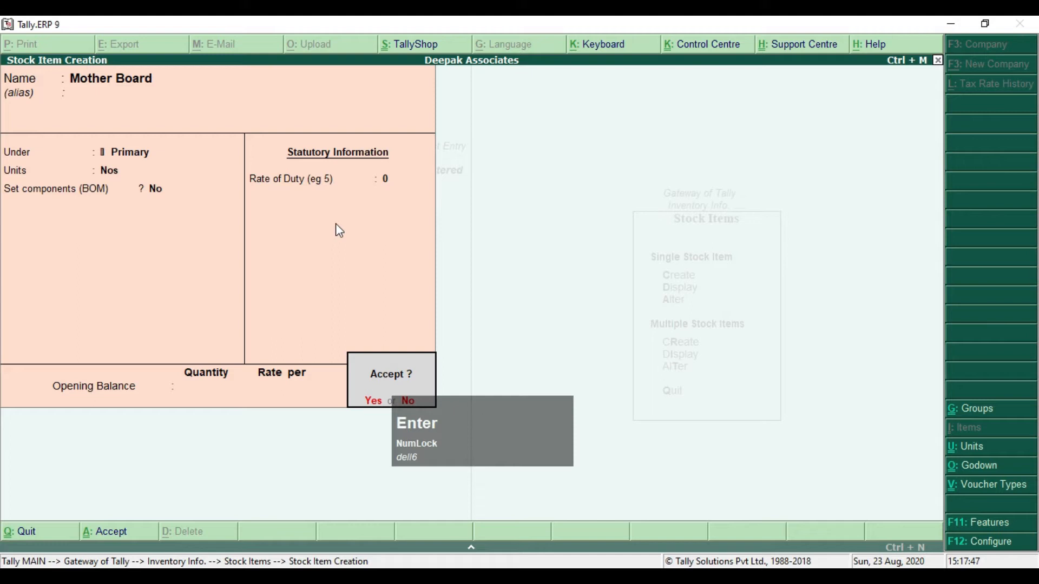
pyautogui.press('Return')
# Create the stock item Hard Disk under Primary with unit Nos, no BOM components and no opening balance.
pyautogui.write('Hard Disk')
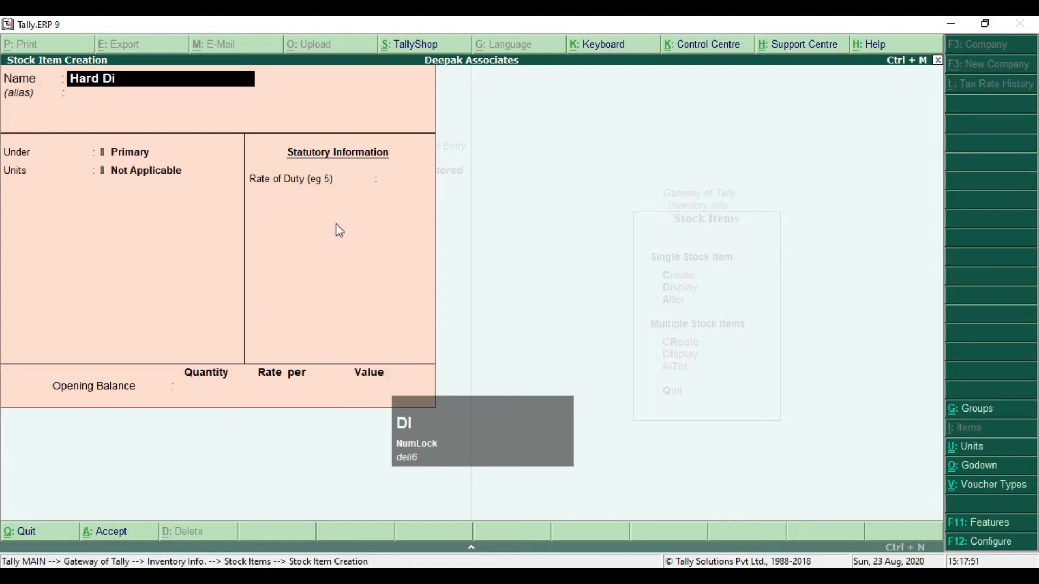
pyautogui.press('Return')
pyautogui.press('Return')
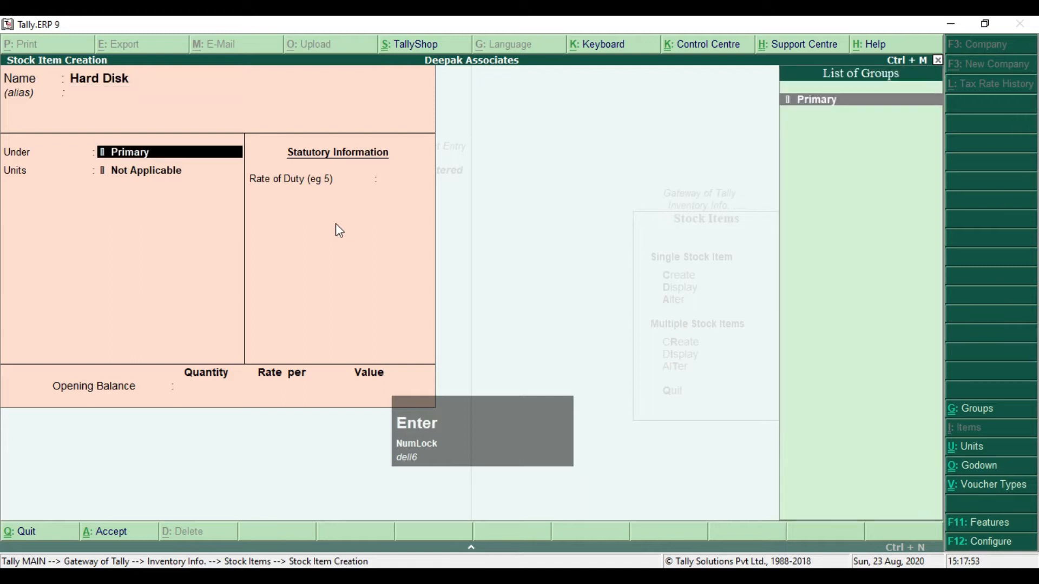
pyautogui.press('Return')
pyautogui.press('Down')
pyautogui.press('Return')
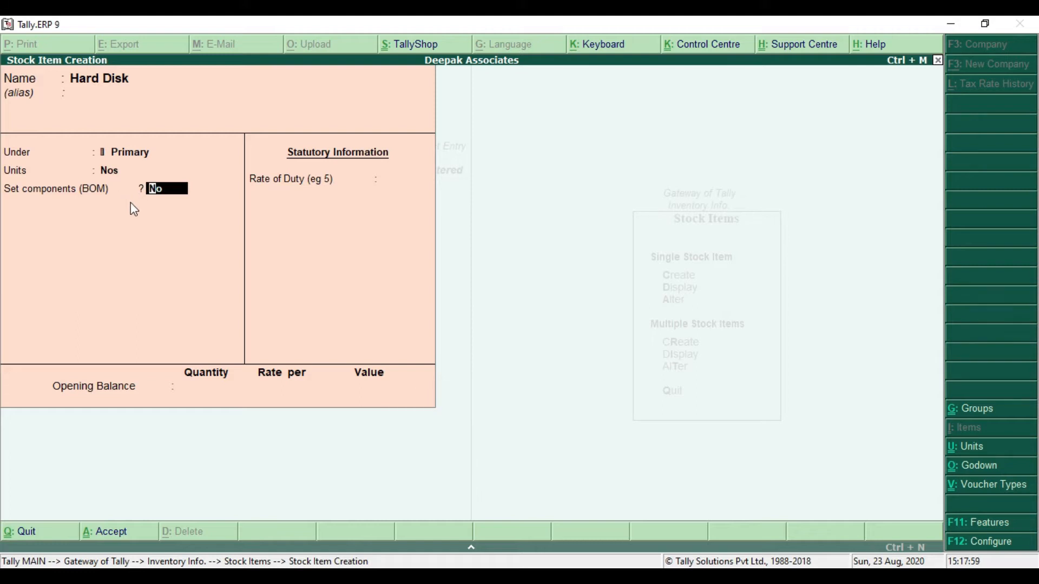
pyautogui.press('Return')
pyautogui.press('Return')
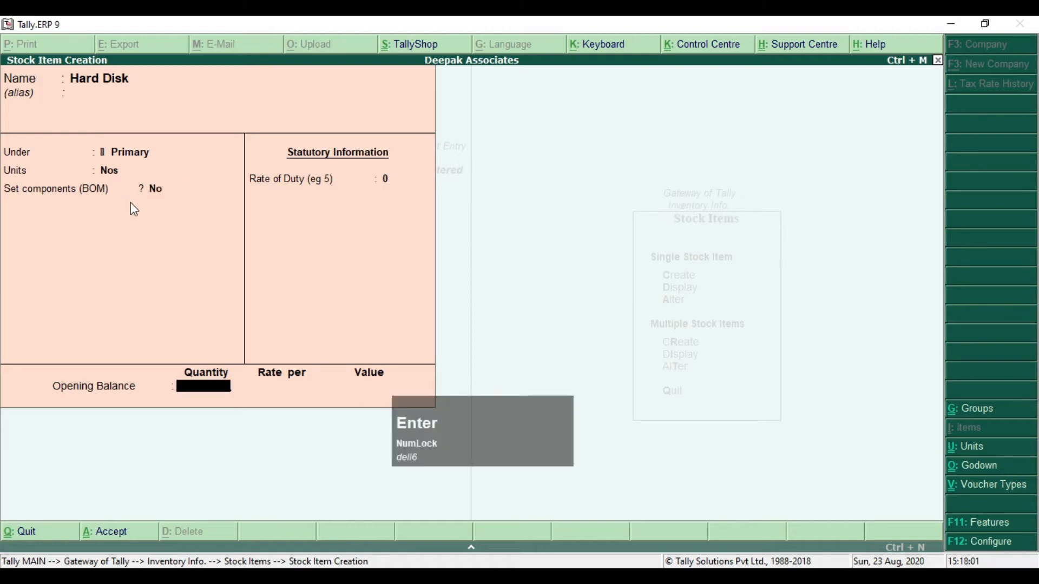
pyautogui.press('Return')
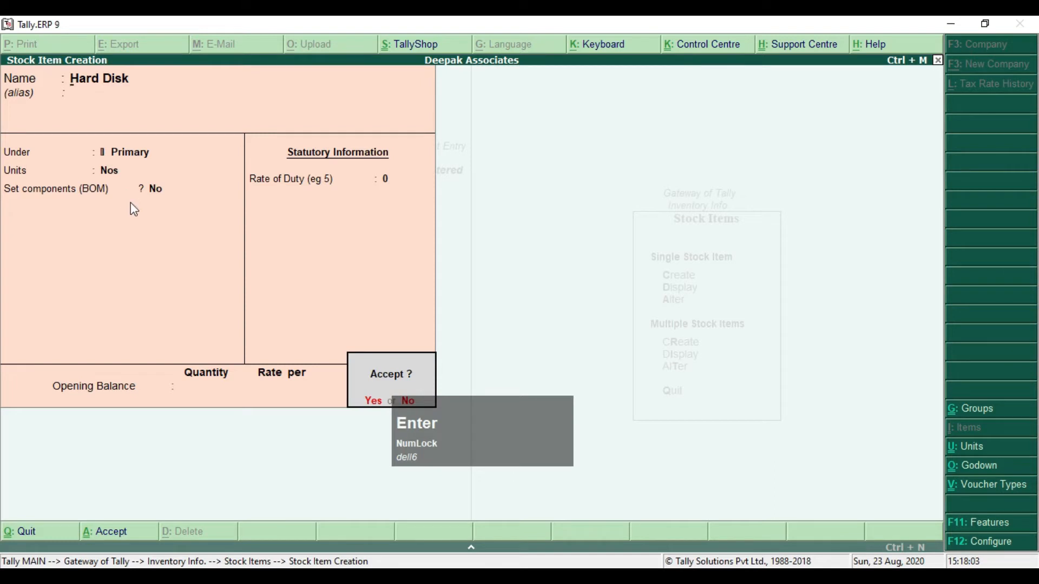
pyautogui.press('Return')
# Check the next item in Job Costing.pdf and create stock item Monitor in Tally.ERP 9 under Primary with unit Nos and no BOM components.
pyautogui.hotkey('alt', 'Tab')
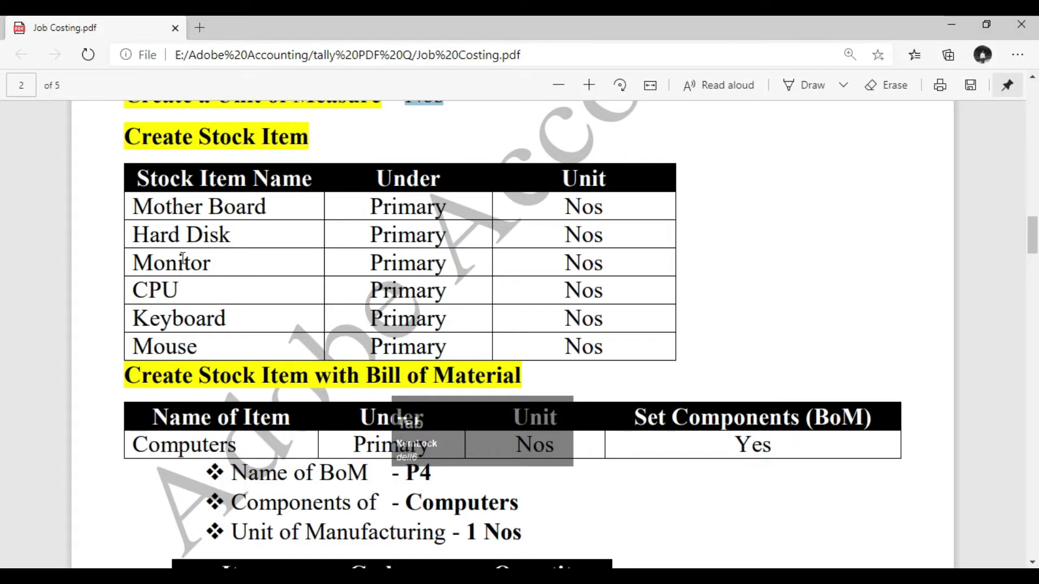
pyautogui.hotkey('alt', 'Tab')
pyautogui.write('Monito')
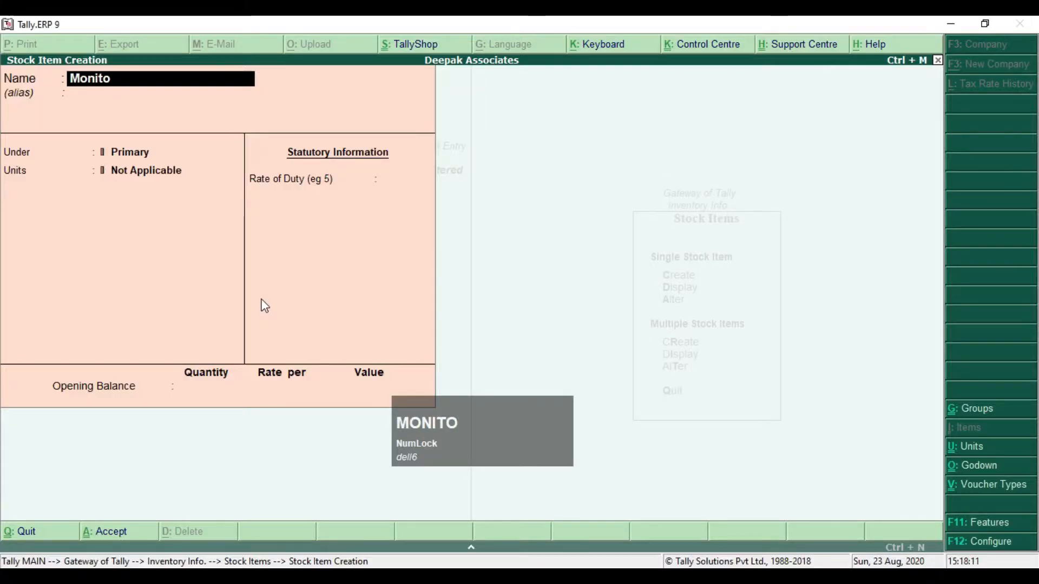
pyautogui.write('r')
pyautogui.press('Return')
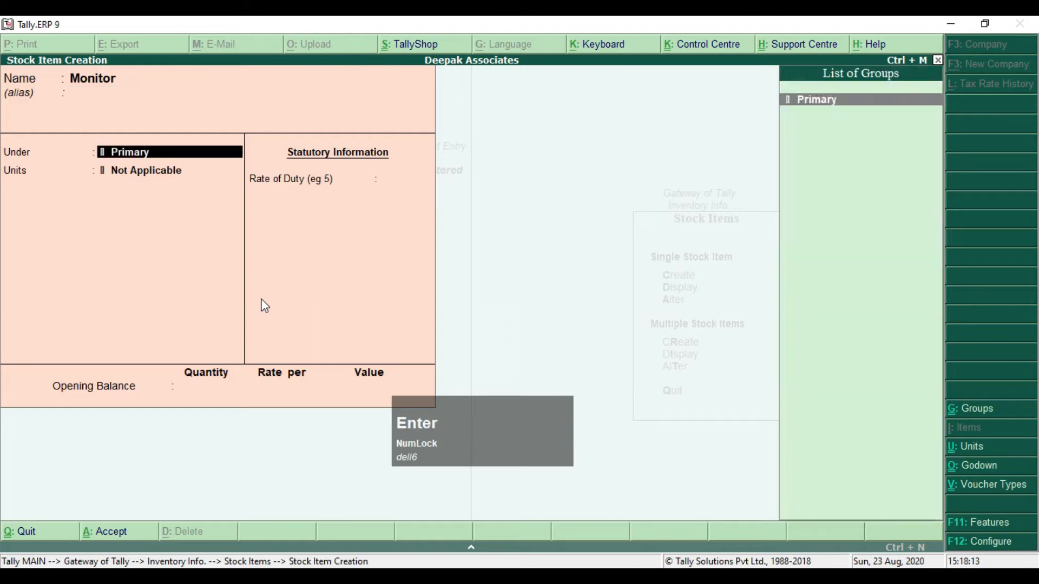
pyautogui.press('Return')
pyautogui.press('Down')
pyautogui.press('Return')
pyautogui.press('Return')
pyautogui.press('Return')
pyautogui.press('Return')
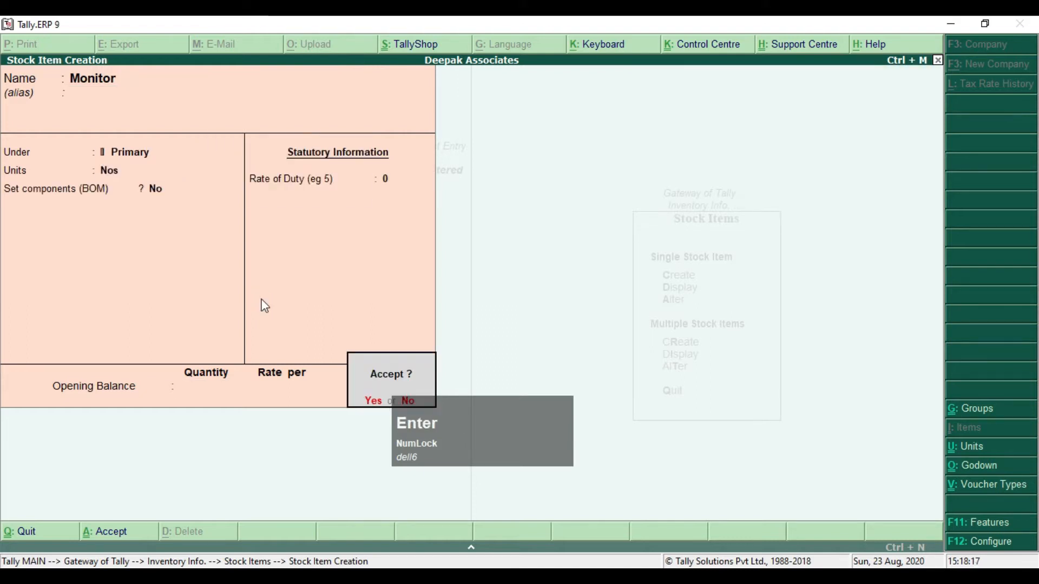
pyautogui.press('Return')
# Create the stock item CPU under Primary with unit Nos, no BOM components and no opening balance.
pyautogui.write('/c')
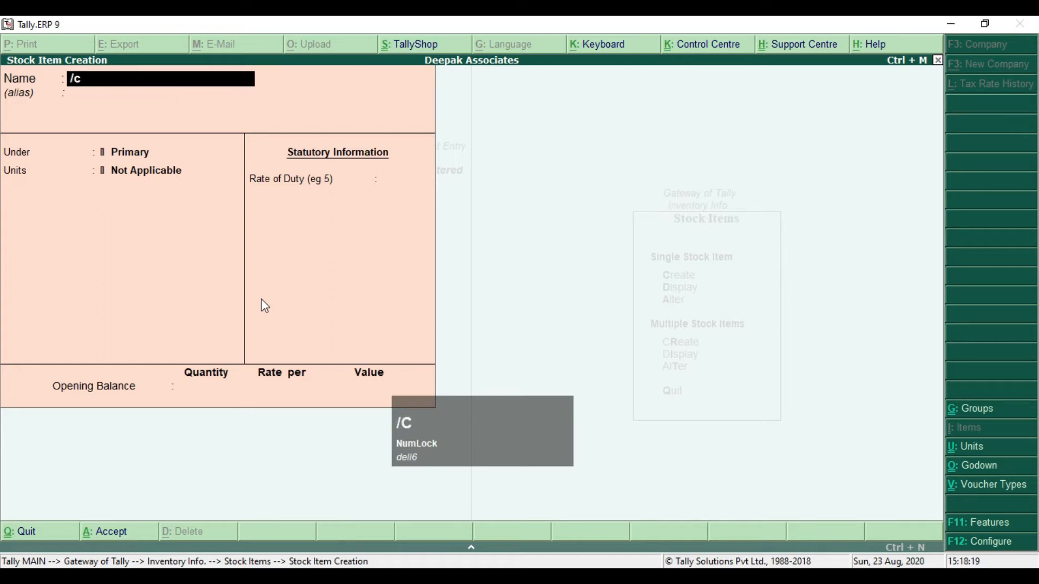
pyautogui.write('PU')
pyautogui.press('BackSpace')
pyautogui.press('BackSpace')
pyautogui.press('BackSpace')
pyautogui.write('CPU')
pyautogui.press('Return')
pyautogui.press('Return')
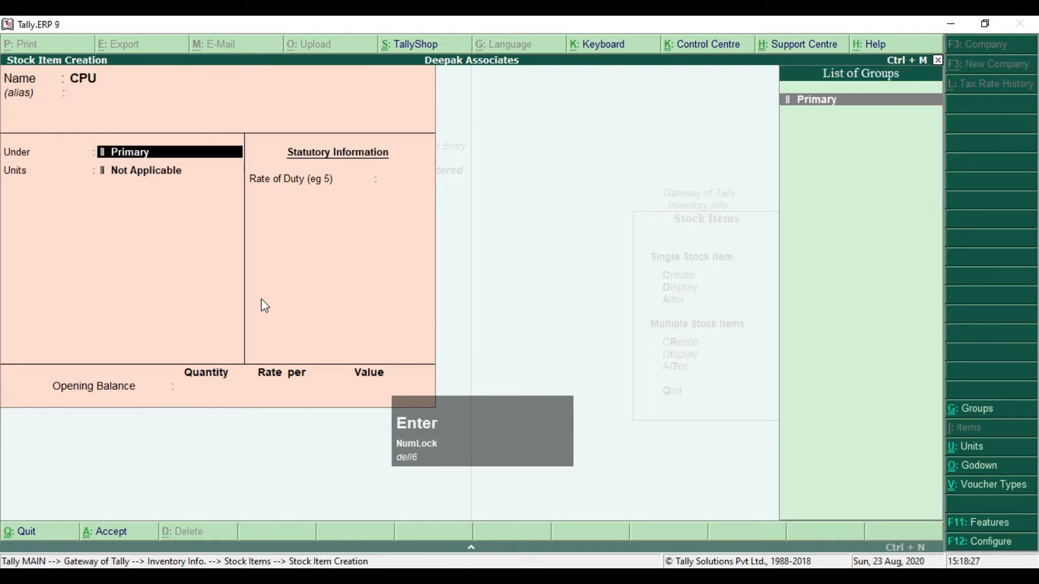
pyautogui.press('Return')
pyautogui.press('Down')
pyautogui.press('Return')
pyautogui.press('Return')
pyautogui.press('Return')
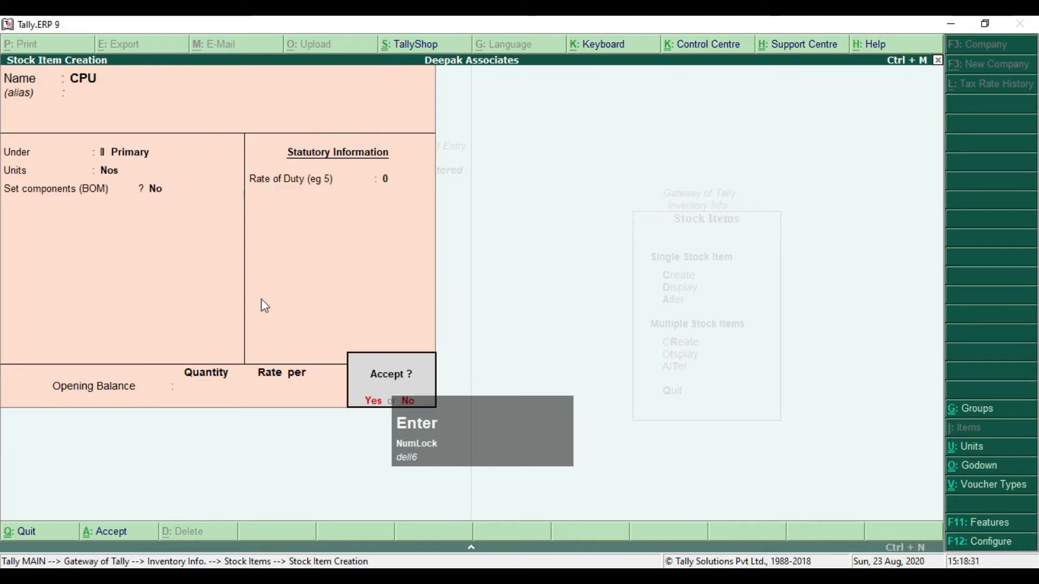
pyautogui.press('Return')
# Check the remaining items in Job Costing.pdf and create stock item Keyboard in Tally.ERP 9 under Primary with unit Nos and no BOM components.
pyautogui.hotkey('alt', 'Tab')
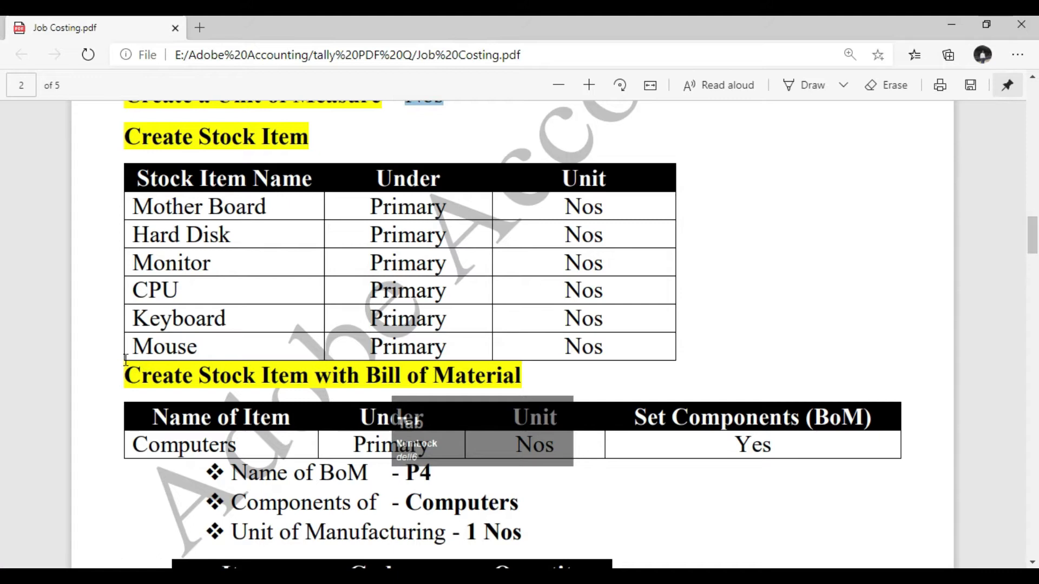
pyautogui.hotkey('alt', 'Tab')
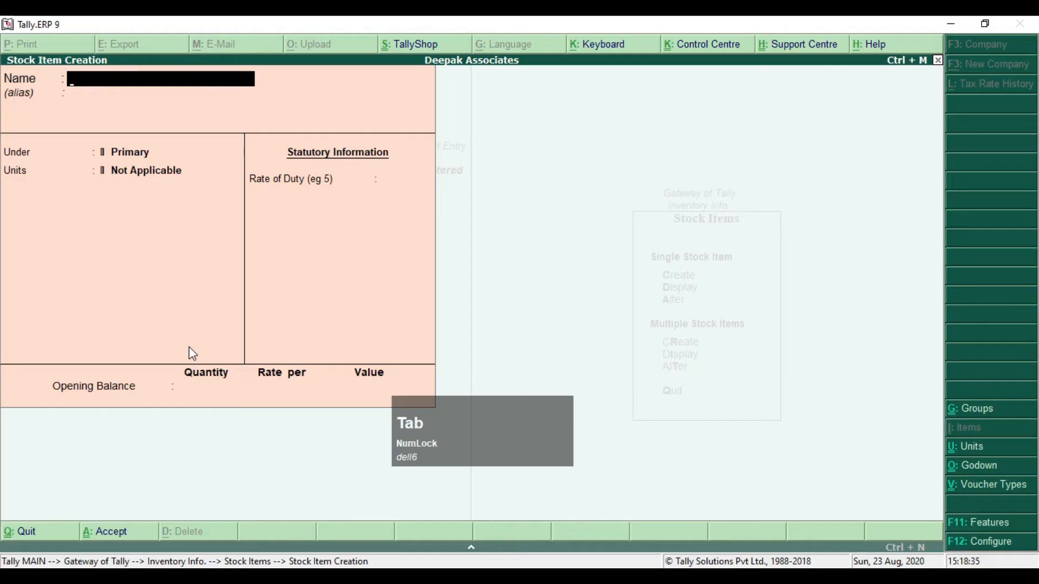
pyautogui.write('Keyboard')
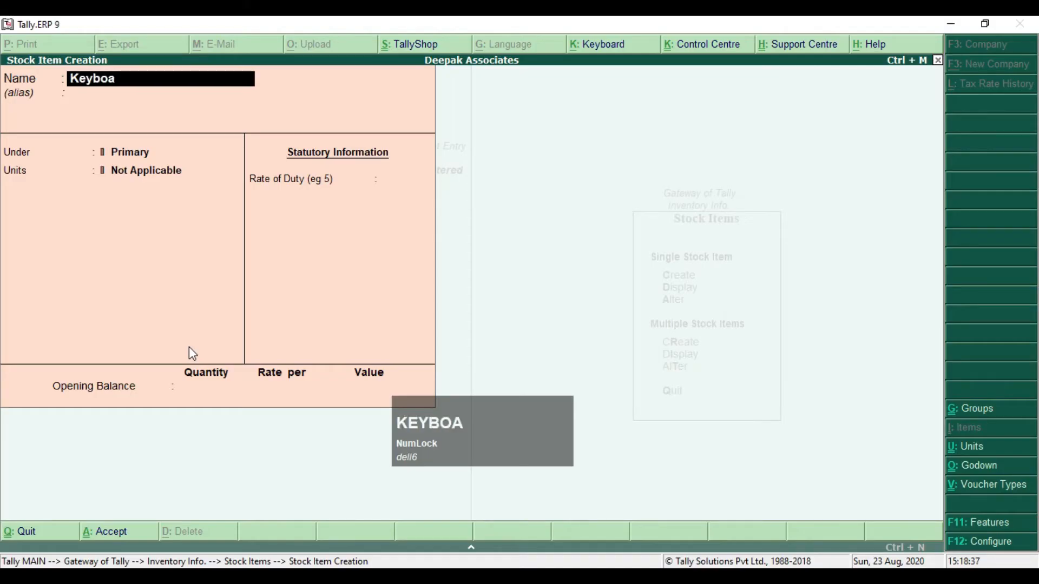
pyautogui.press('Return')
pyautogui.press('Return')
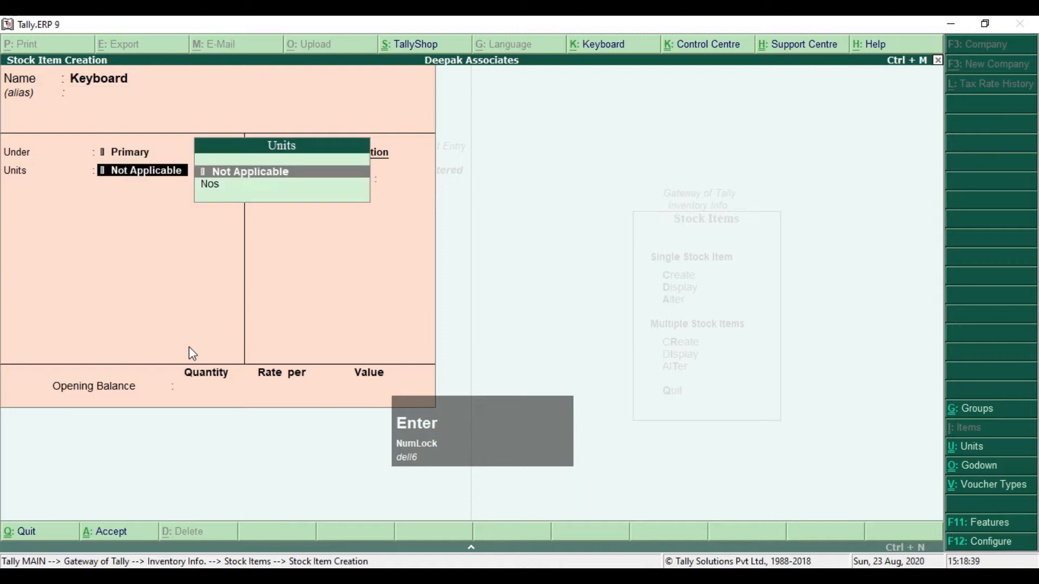
pyautogui.press('Down')
pyautogui.press('Return')
pyautogui.press('Return')
pyautogui.press('Return')
pyautogui.press('Return')
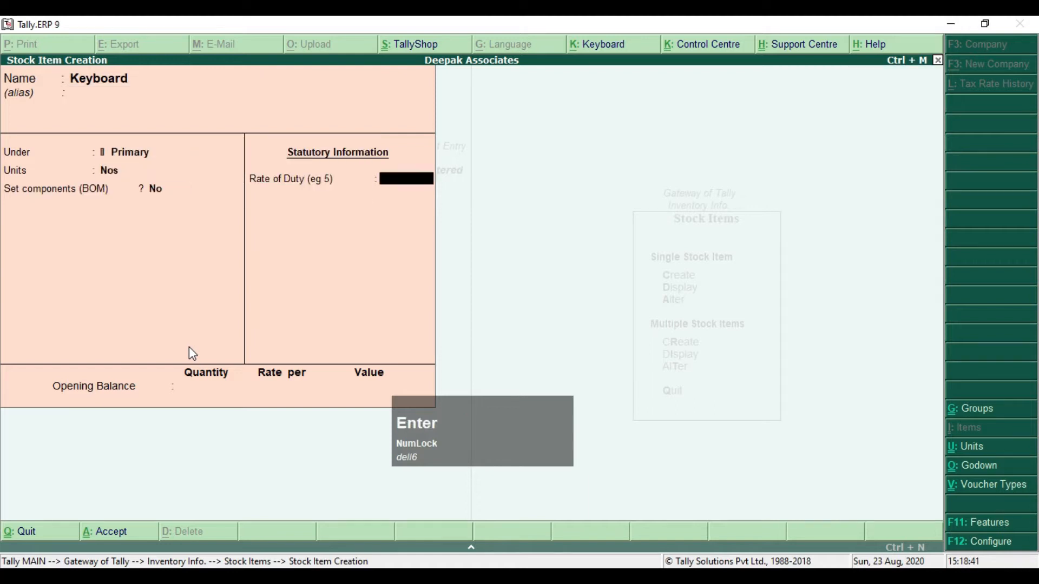
pyautogui.press('Return')
# Create the stock item Mouse under Primary with unit Nos, no BOM components and no opening balance.
pyautogui.write('Mouse')
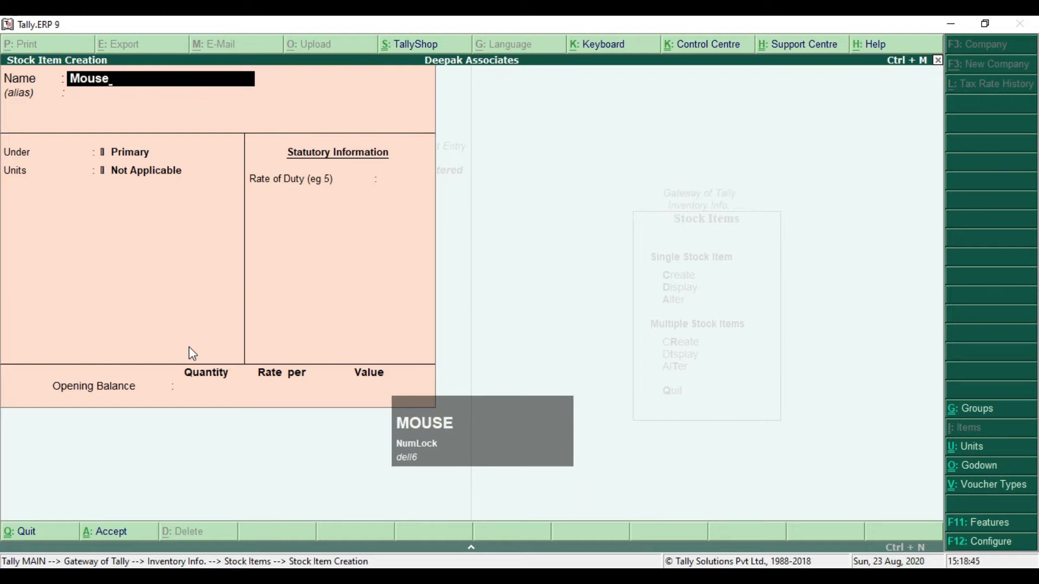
pyautogui.press('Return')
pyautogui.press('Return')
pyautogui.press('Return')
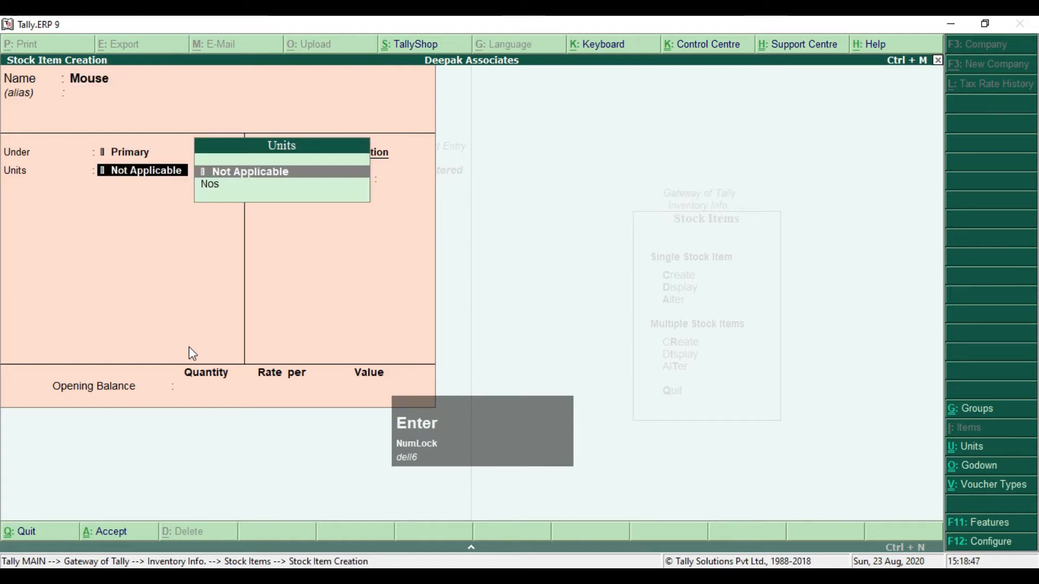
pyautogui.press('Down')
pyautogui.press('Return')
pyautogui.press('Return')
pyautogui.press('Return')
pyautogui.press('Return')
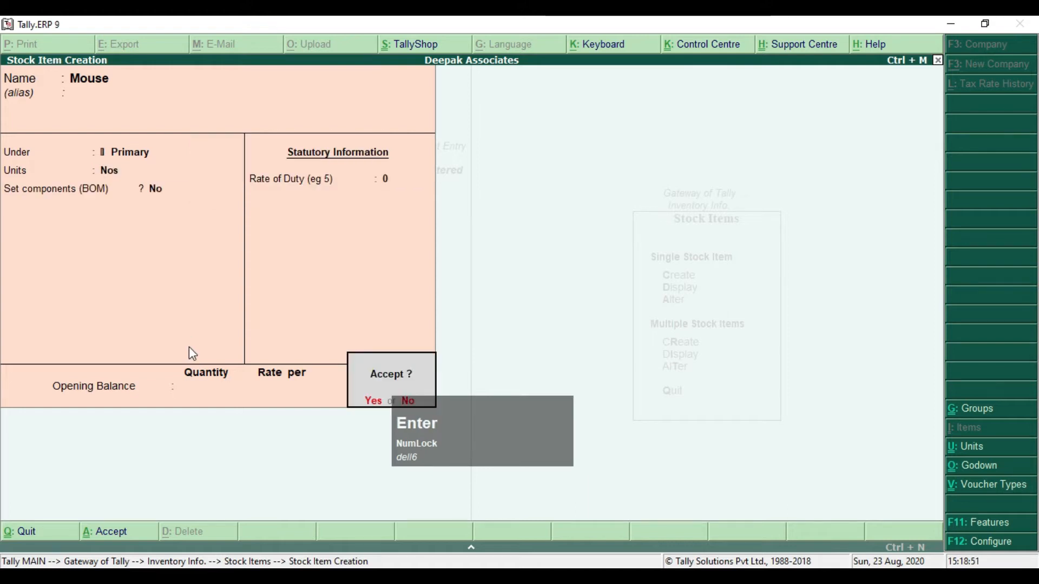
pyautogui.press('Return')
# Review the group, unit and BoM setting under Create Stock Item with Bill of Material in Job Costing.pdf and return to Tally.ERP 9.
pyautogui.hotkey('alt', 'Tab')
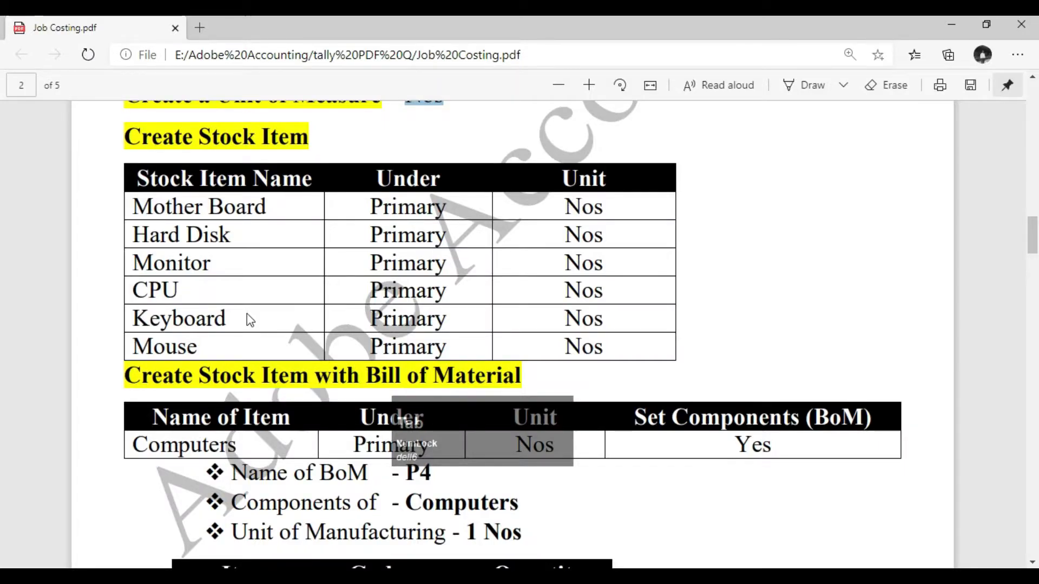
pyautogui.scroll(-3, 246, 314)
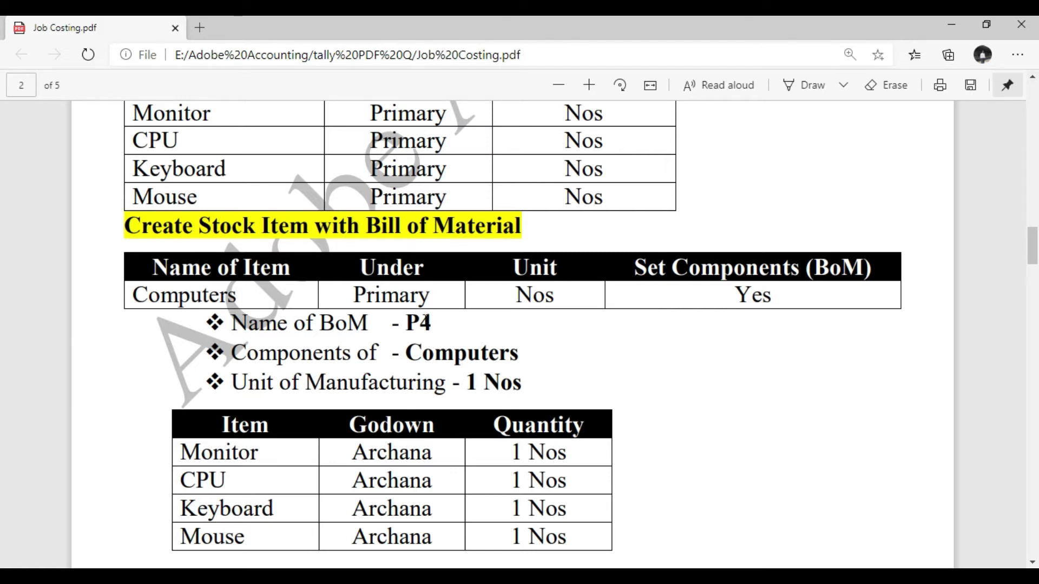
pyautogui.moveTo(355, 295); pyautogui.dragTo(420, 296)
pyautogui.click(518, 295)
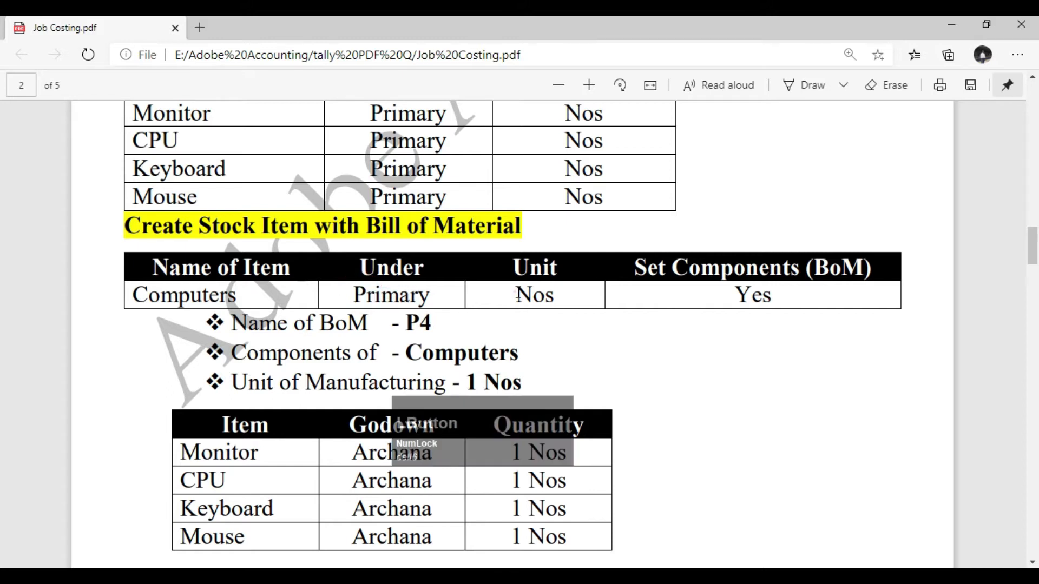
pyautogui.moveTo(518, 295); pyautogui.dragTo(544, 296)
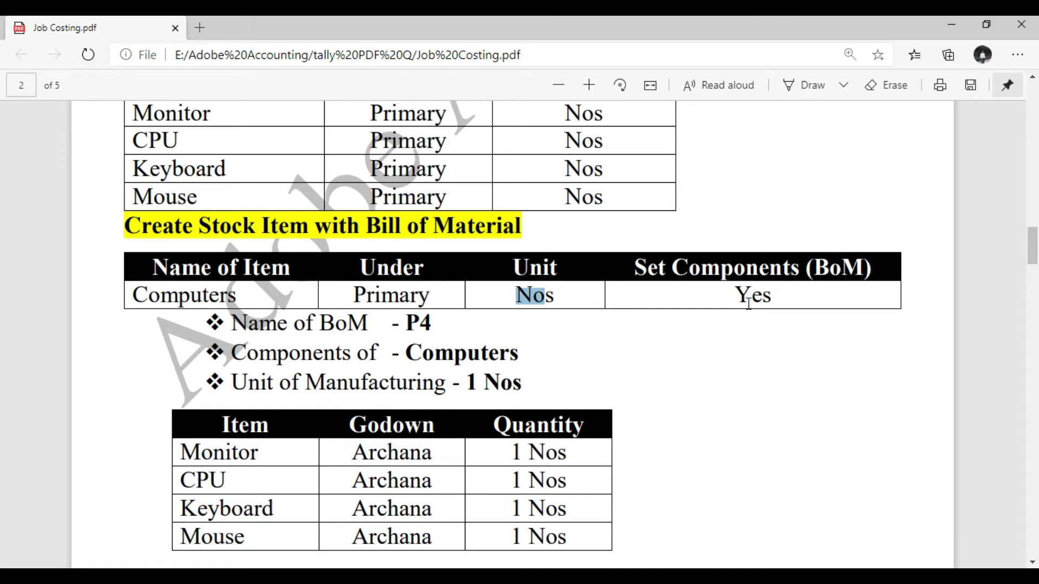
pyautogui.press('alt')
pyautogui.hotkey('alt', 'Tab')
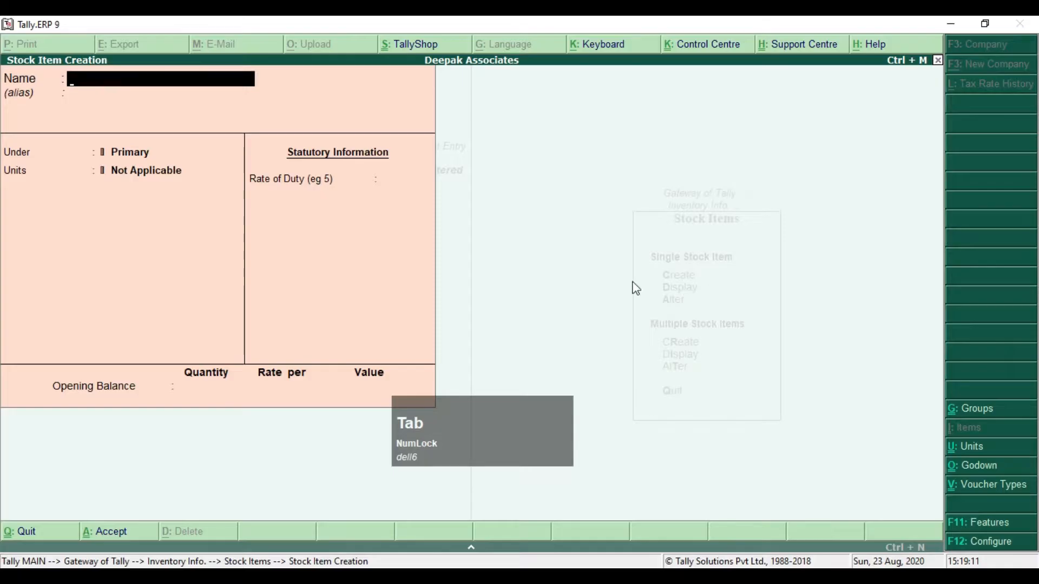
# Enter a new stock item named Computer under Primary with unit Nos, and check its Set Components (BoM) setting in Job Costing.pdf.
pyautogui.write('Computye')
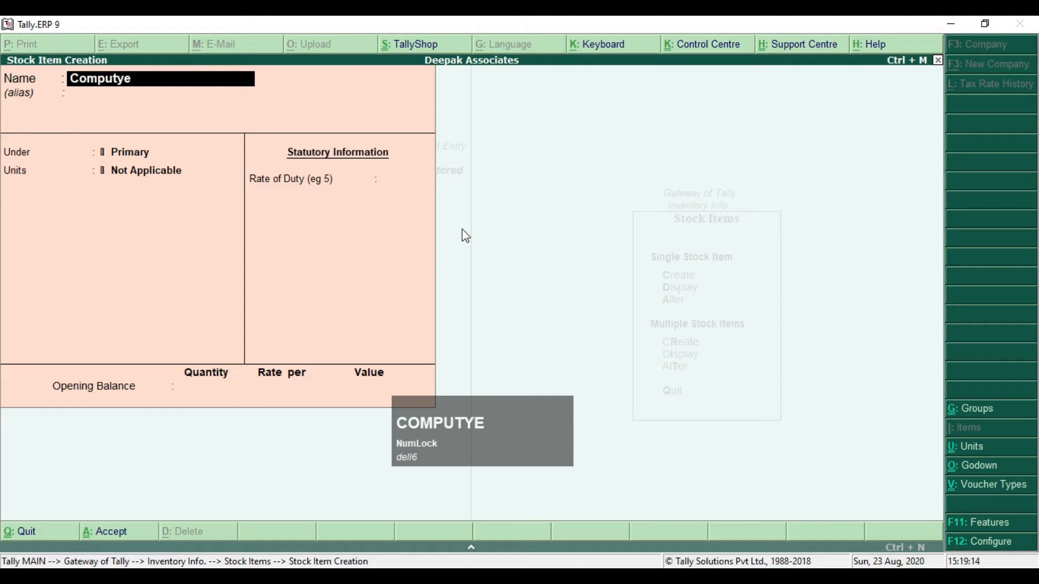
pyautogui.press('BackSpace')
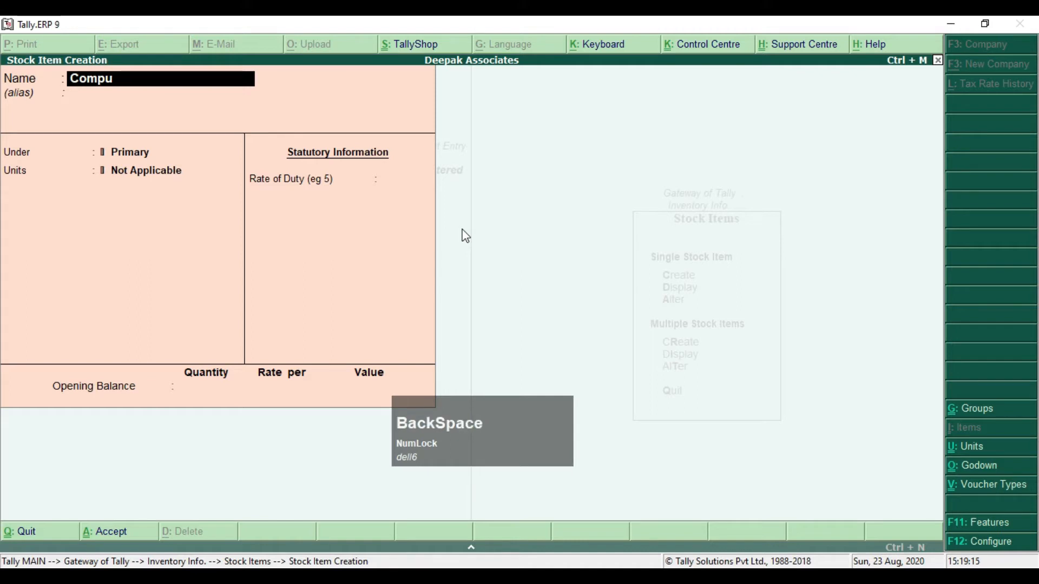
pyautogui.write('ter')
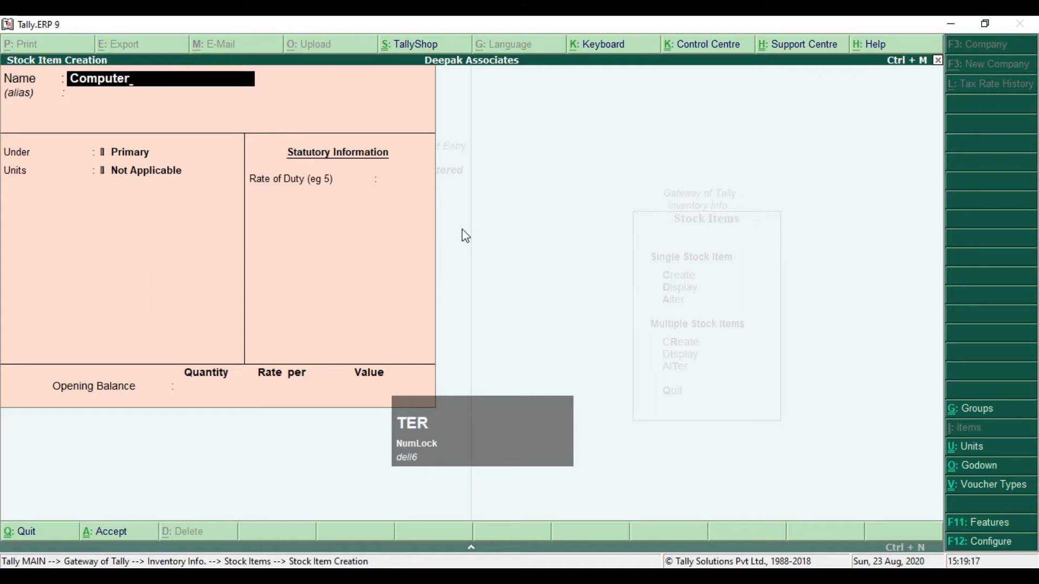
pyautogui.press('Return')
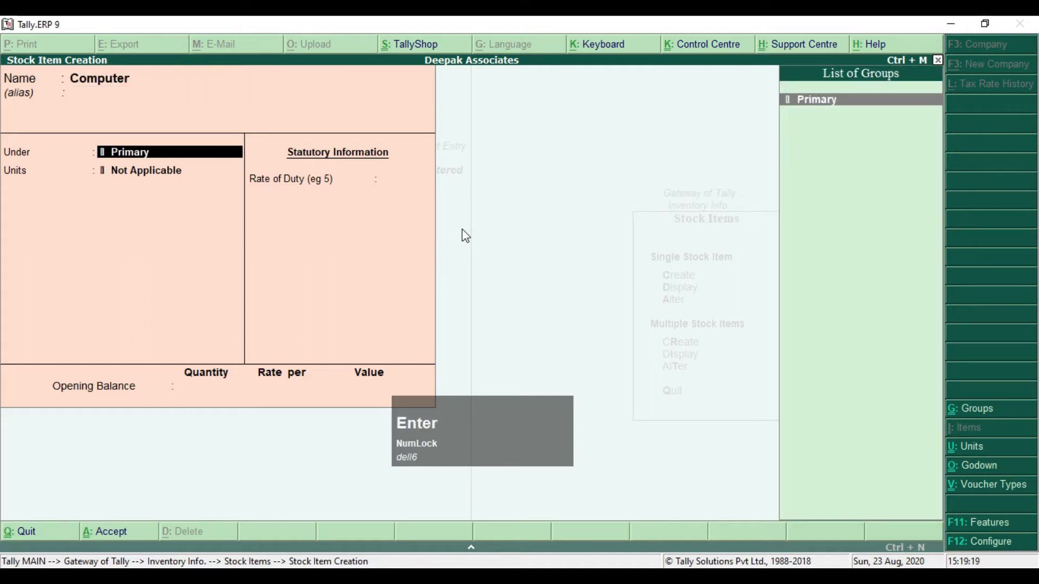
pyautogui.press('Return')
pyautogui.press('Down')
pyautogui.press('Return')
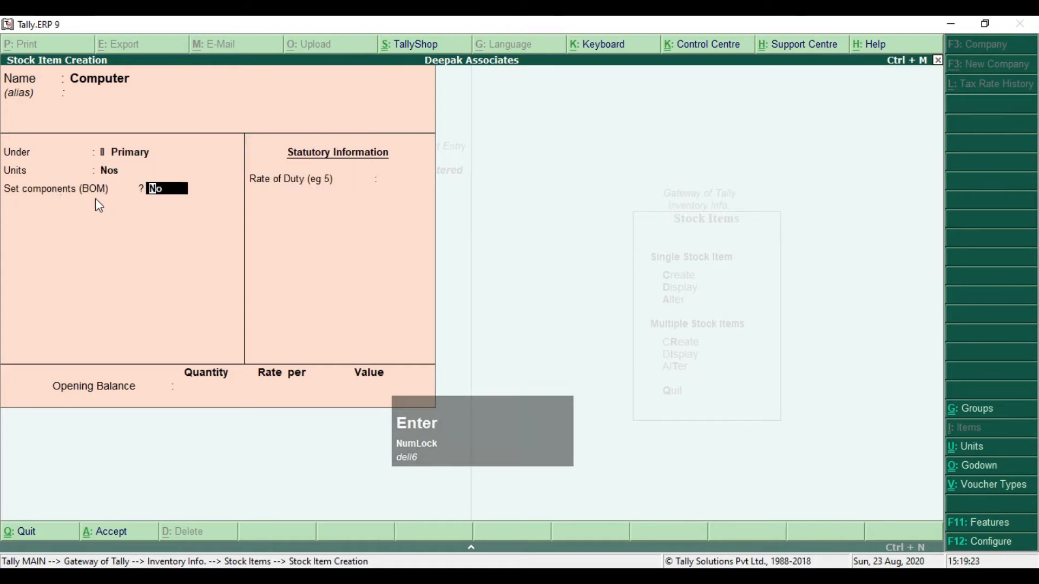
pyautogui.hotkey('alt', 'Tab')
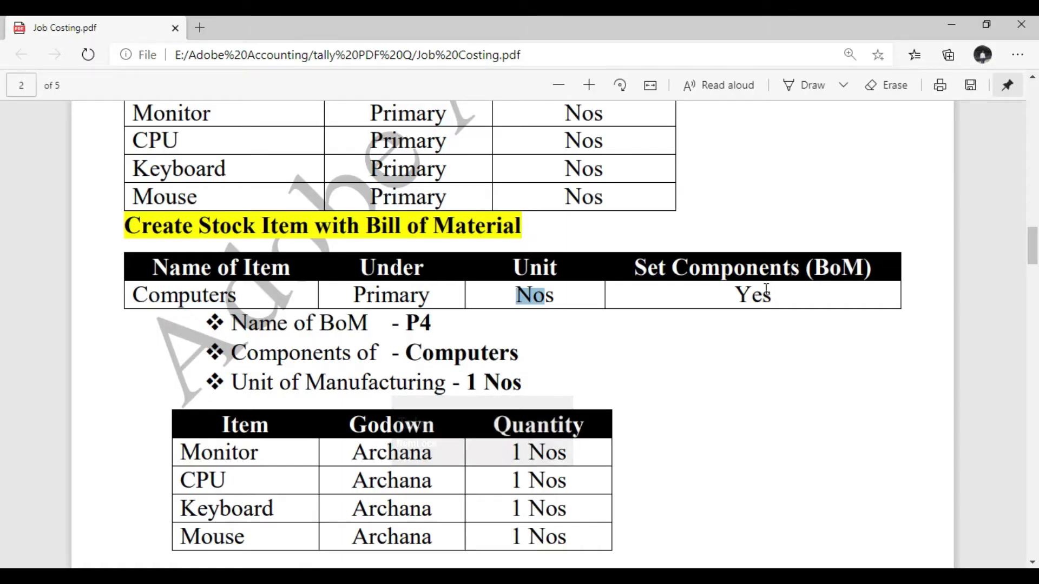
# Switch to Tally.ERP 9 and check the Set components (BOM) field and the Bill of Materials option in the stock item configuration.
pyautogui.hotkey('alt', 'Tab')
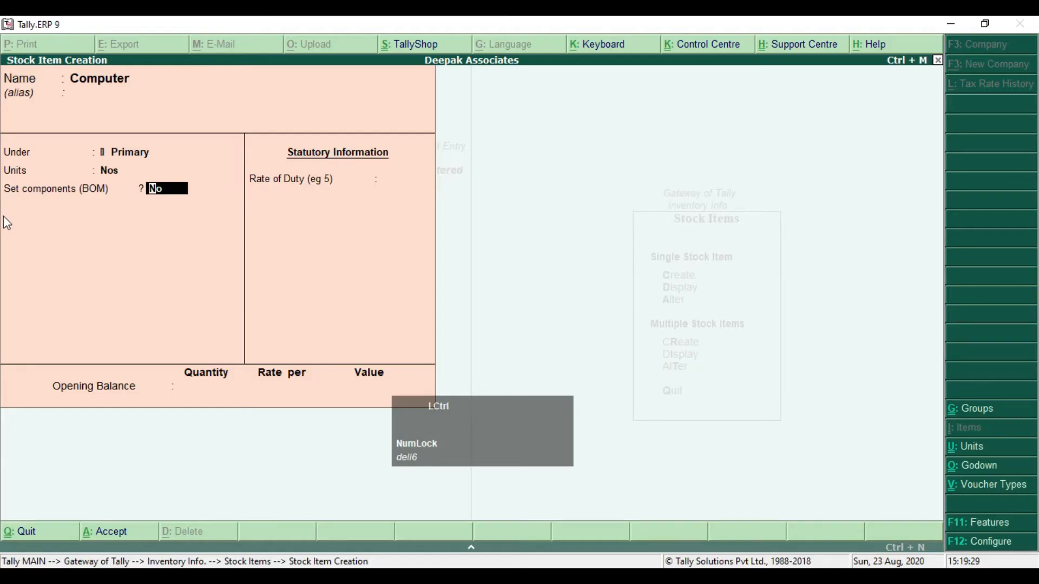
pyautogui.hotkey('ctrl', '2')
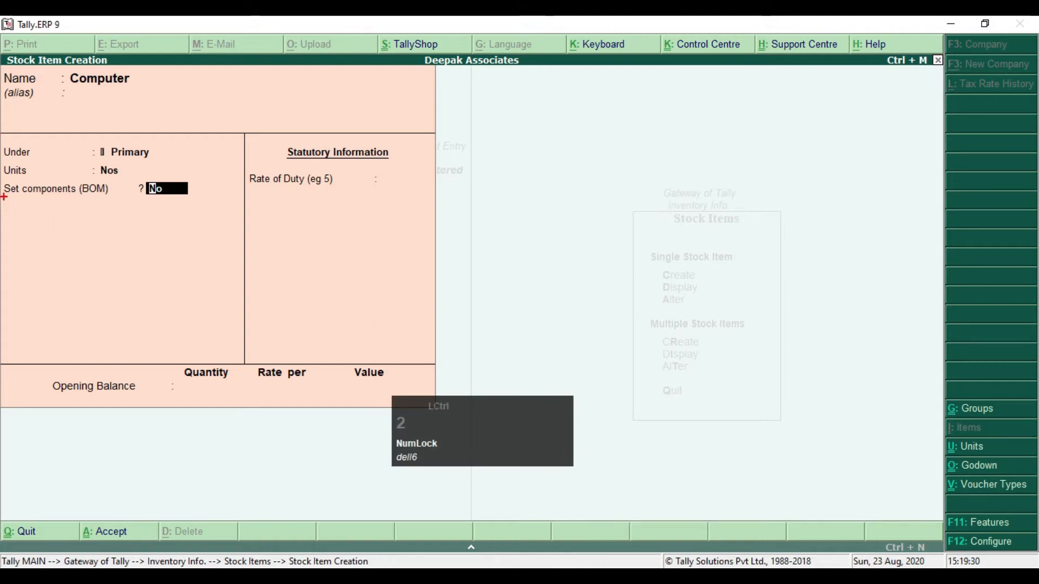
pyautogui.moveTo(3, 178)
pyautogui.mouseDown()
pyautogui.moveTo(58, 242)
pyautogui.moveTo(200, 206)
pyautogui.mouseUp()
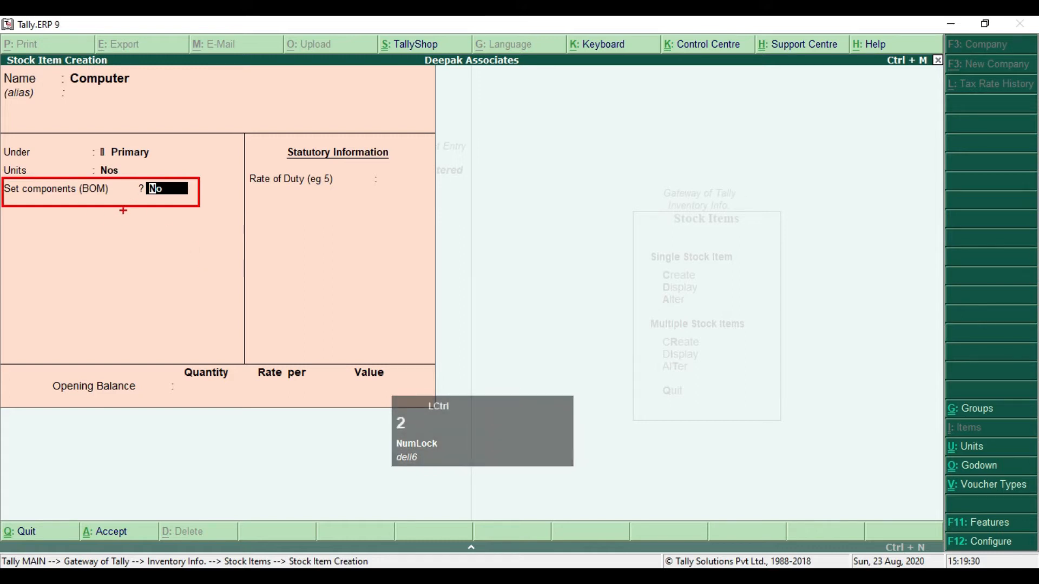
pyautogui.press('Escape')
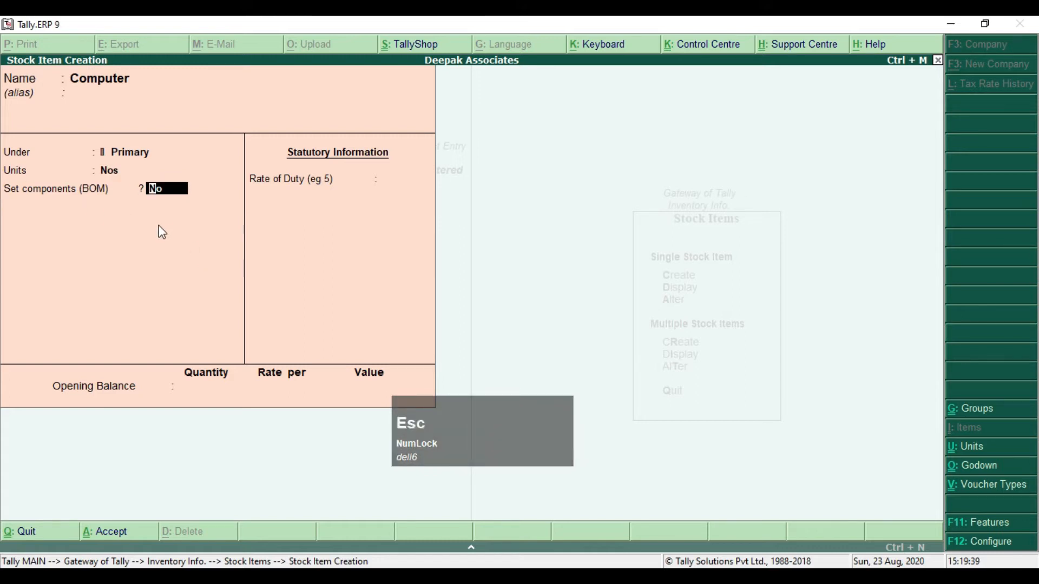
pyautogui.press('F12')
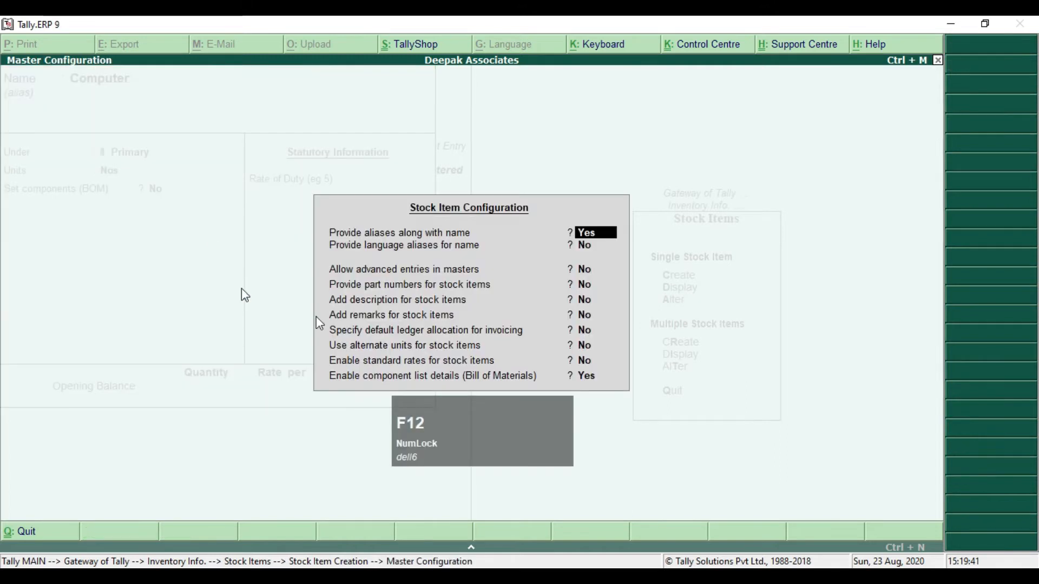
pyautogui.press('Return')
pyautogui.press('Return')
pyautogui.press('Return')
pyautogui.press('Return')
pyautogui.press('Return')
pyautogui.press('Return')
pyautogui.press('Return')
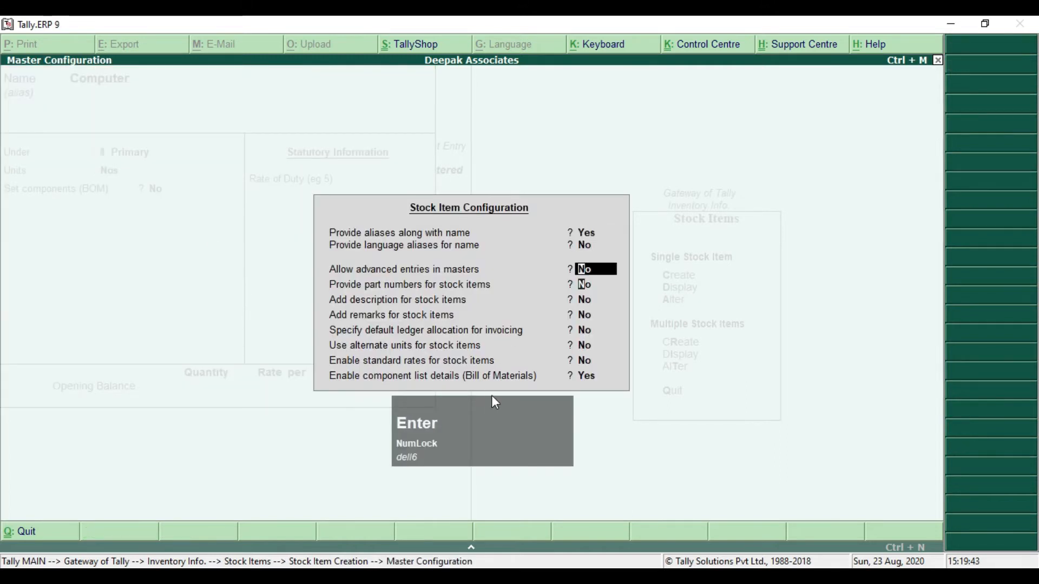
pyautogui.press('Return')
pyautogui.press('Return')
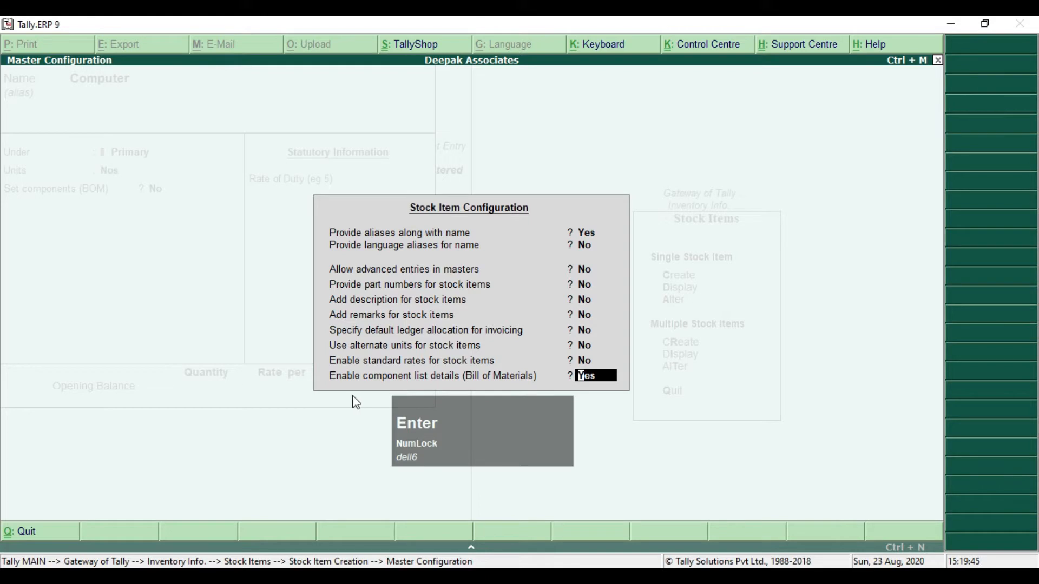
pyautogui.hotkey('ctrl', '2')
pyautogui.moveTo(316, 366)
pyautogui.mouseDown()
pyautogui.moveTo(387, 386)
pyautogui.moveTo(632, 388)
pyautogui.mouseUp()
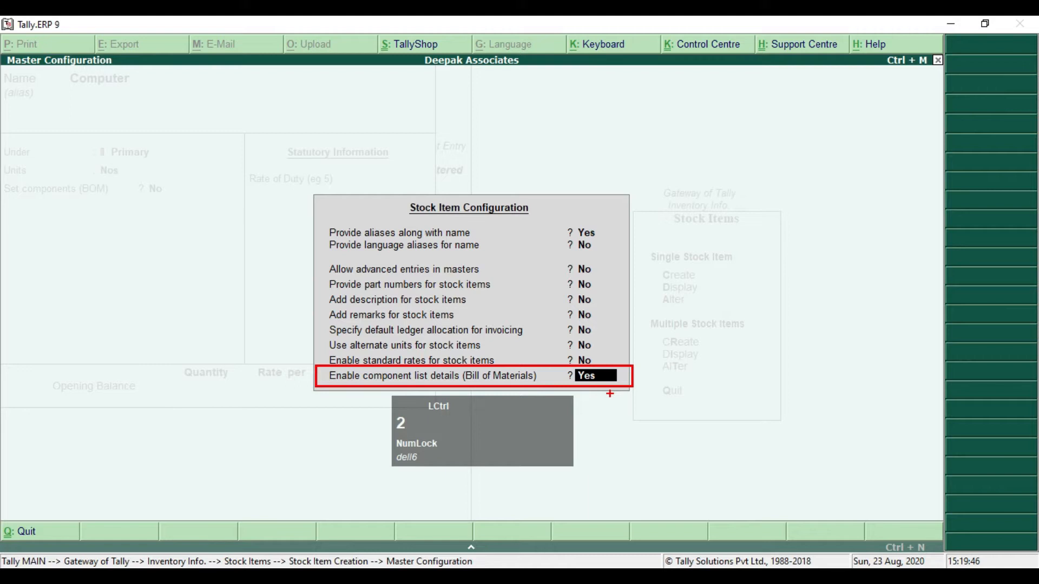
pyautogui.press('Escape')
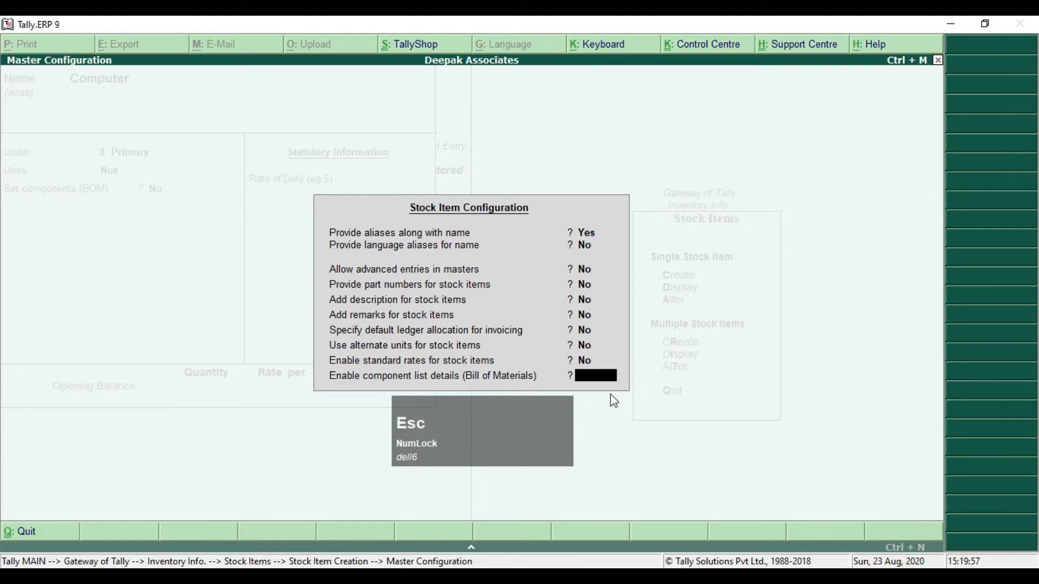
pyautogui.press('Escape')
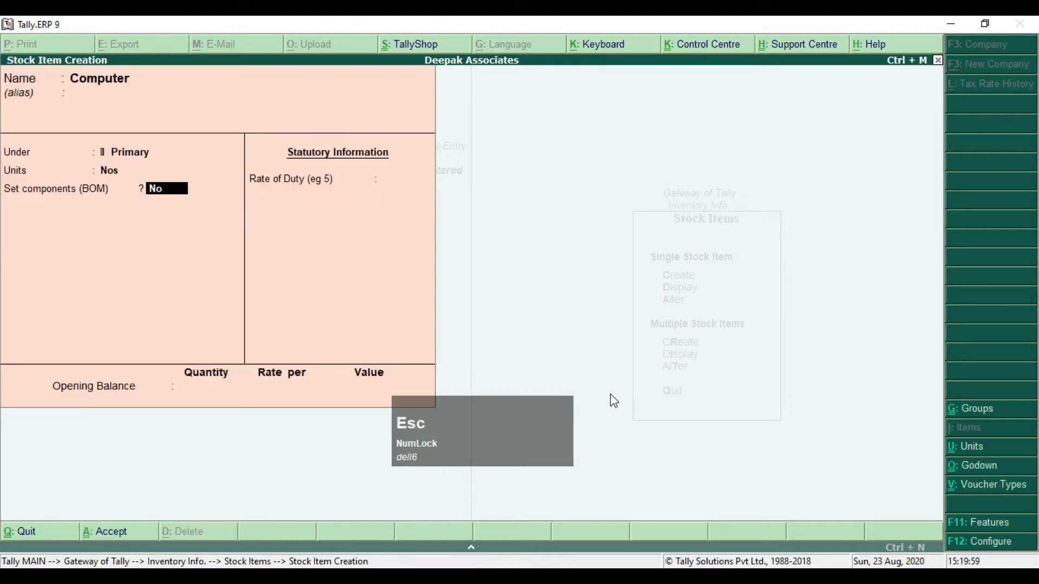
# Enable Set components (BOM) for the Computer item and name its BOM P4, as listed in Job Costing.pdf.
pyautogui.write('y')
pyautogui.press('Return')
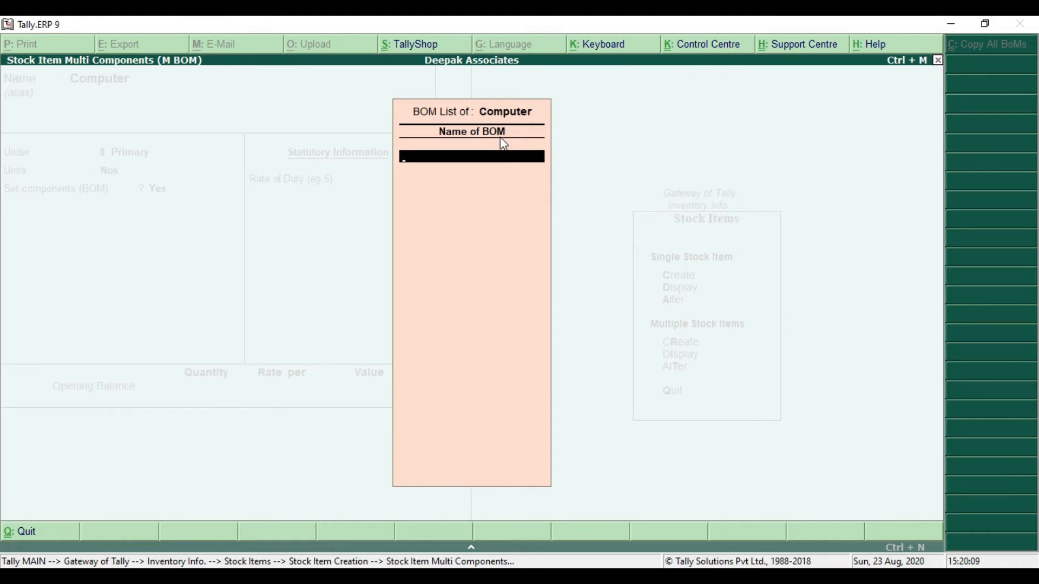
pyautogui.hotkey('alt', 'Tab')
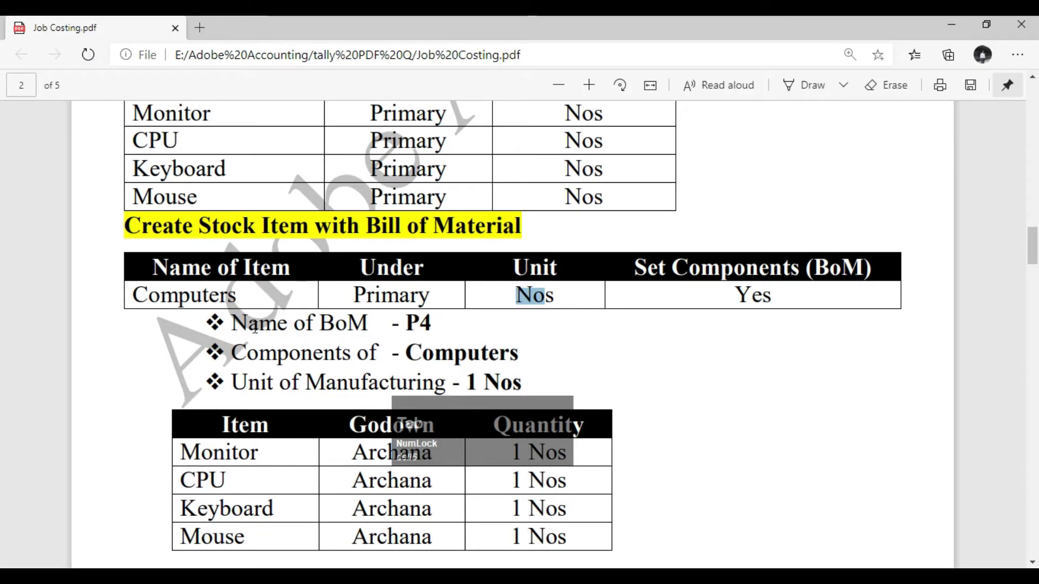
pyautogui.moveTo(407, 325); pyautogui.dragTo(415, 325)
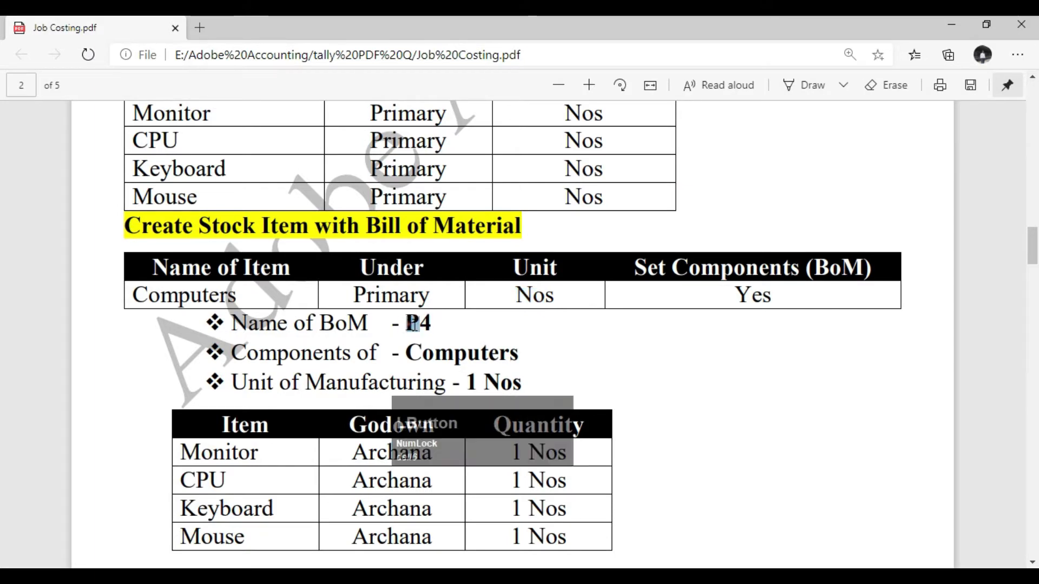
pyautogui.hotkey('alt', 'Tab')
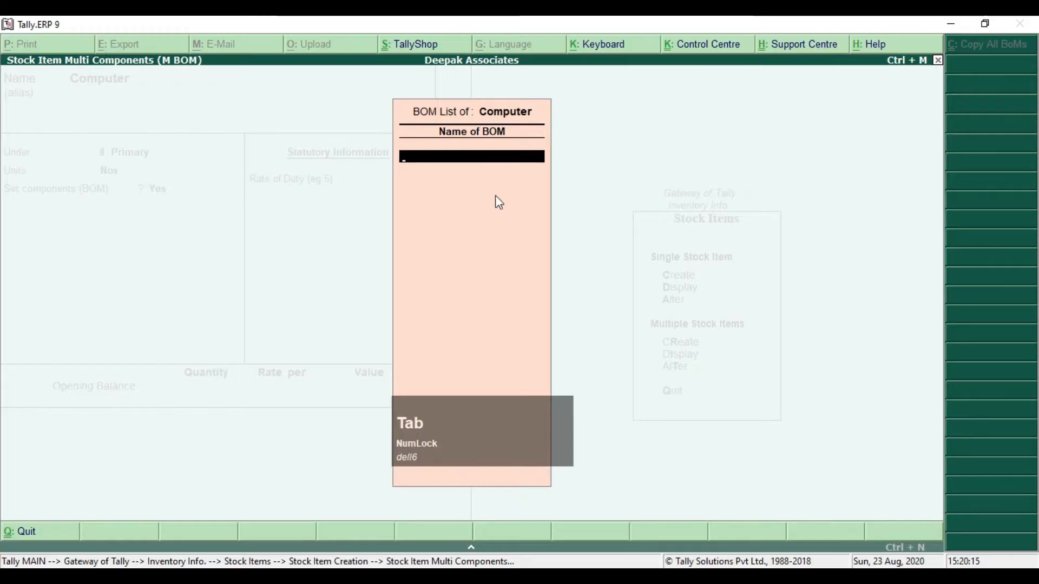
pyautogui.write('P4')
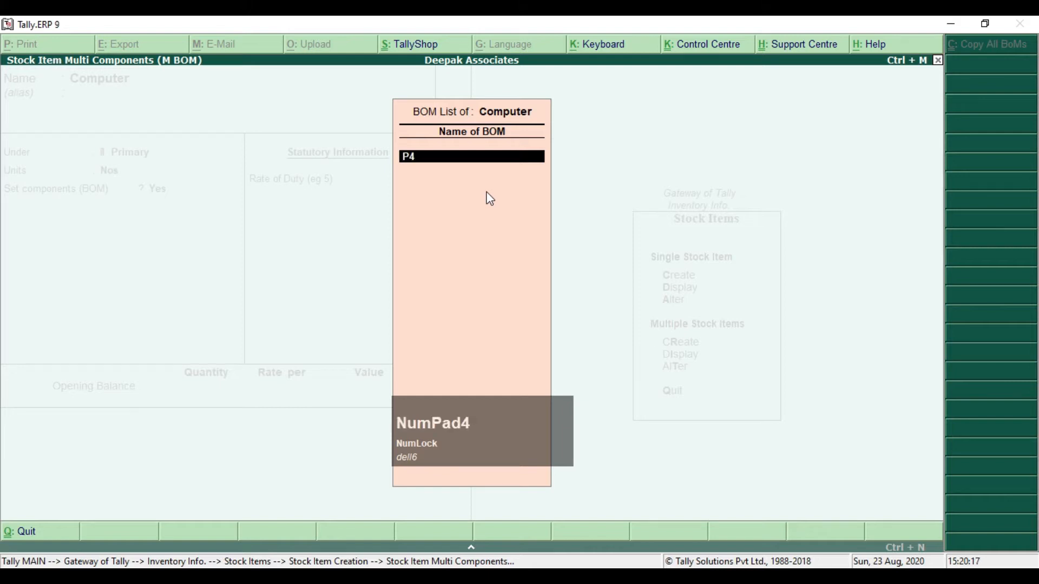
pyautogui.press('Return')
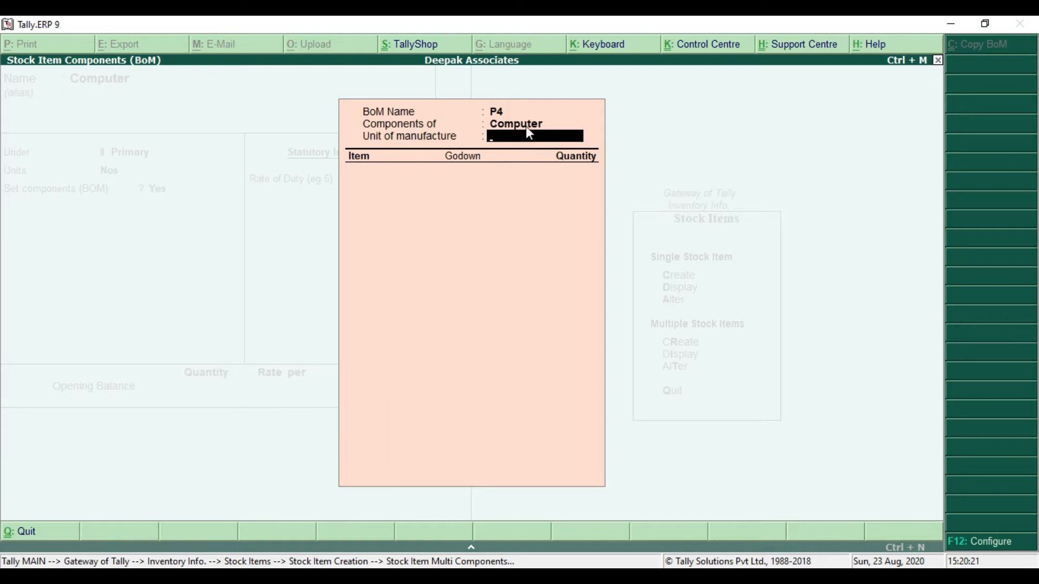
# Check the BoM details in Job Costing.pdf and set the unit of manufacture for BoM P4 to 1 Nos in Tally.ERP 9.
pyautogui.hotkey('alt', 'Tab')
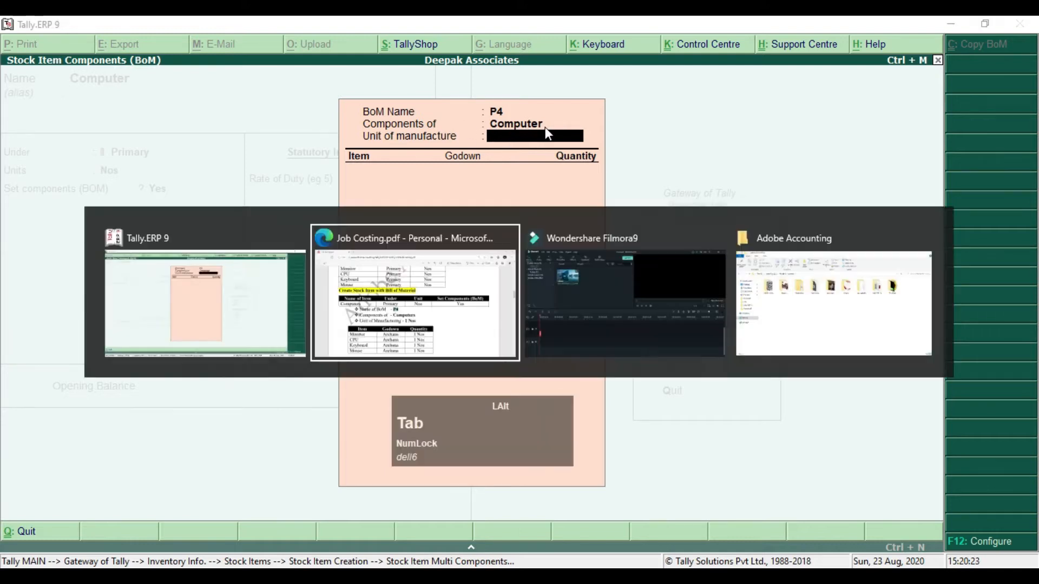
pyautogui.moveTo(405, 349); pyautogui.dragTo(520, 355)
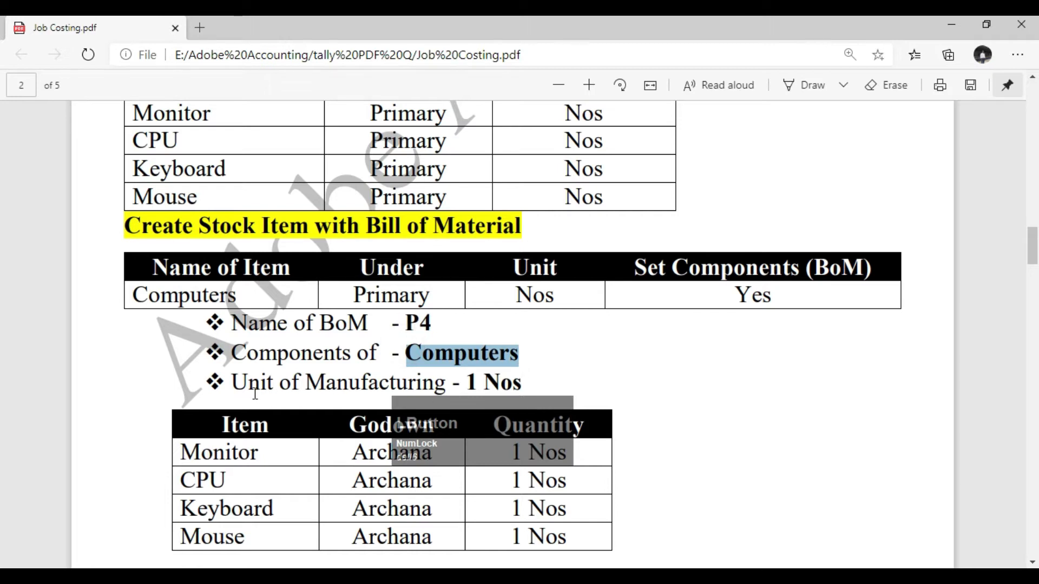
pyautogui.moveTo(466, 384); pyautogui.dragTo(523, 388)
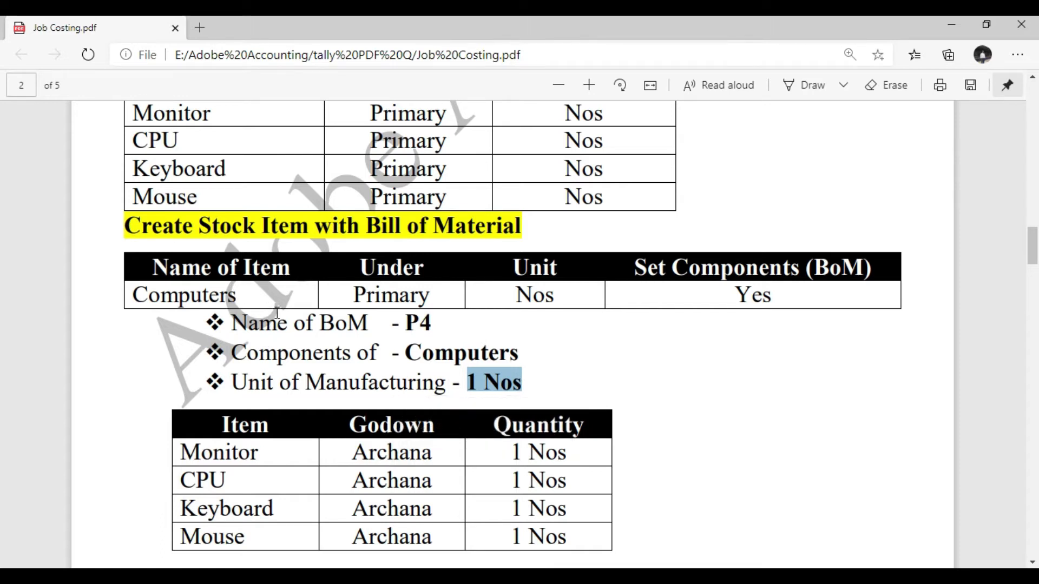
pyautogui.scroll(-1, 277, 313)
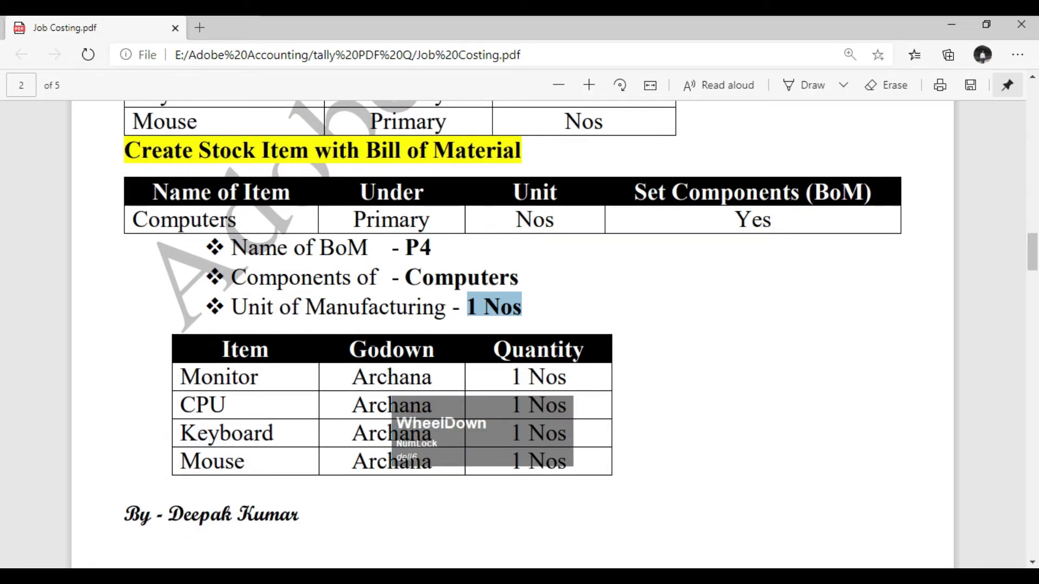
pyautogui.hotkey('alt', 'Tab')
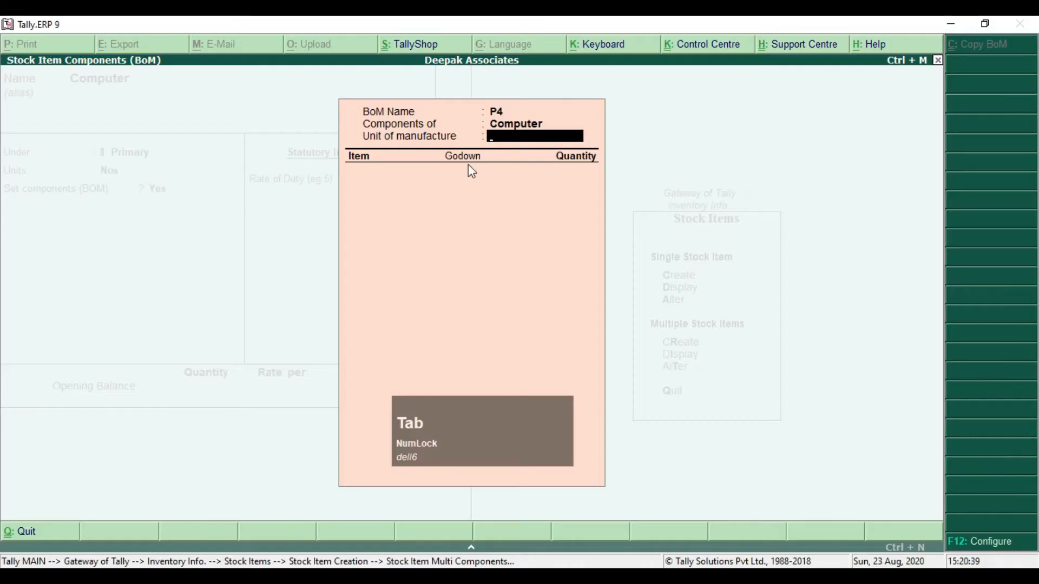
pyautogui.write('1')
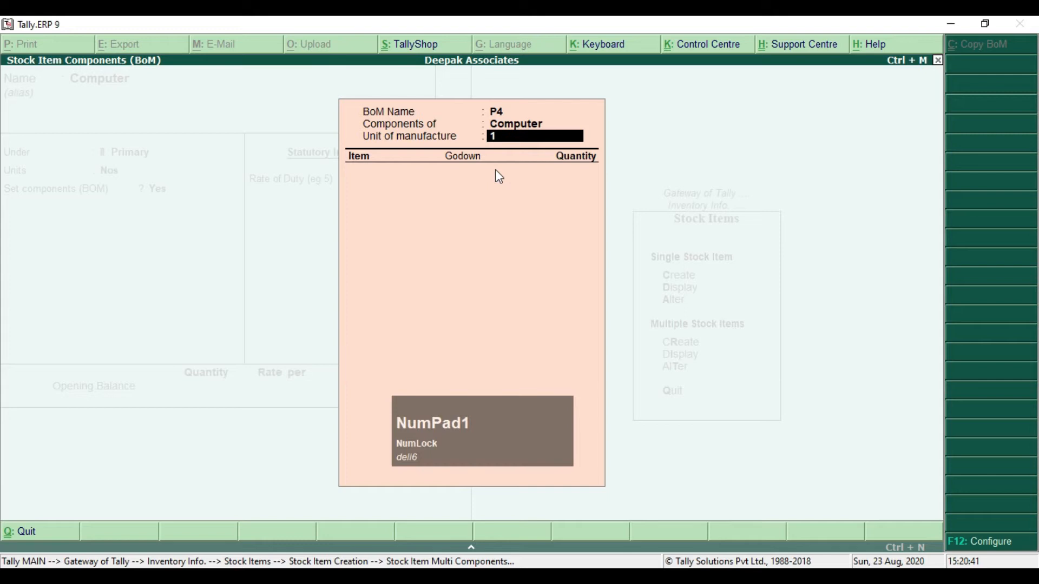
pyautogui.press('KP_Enter')
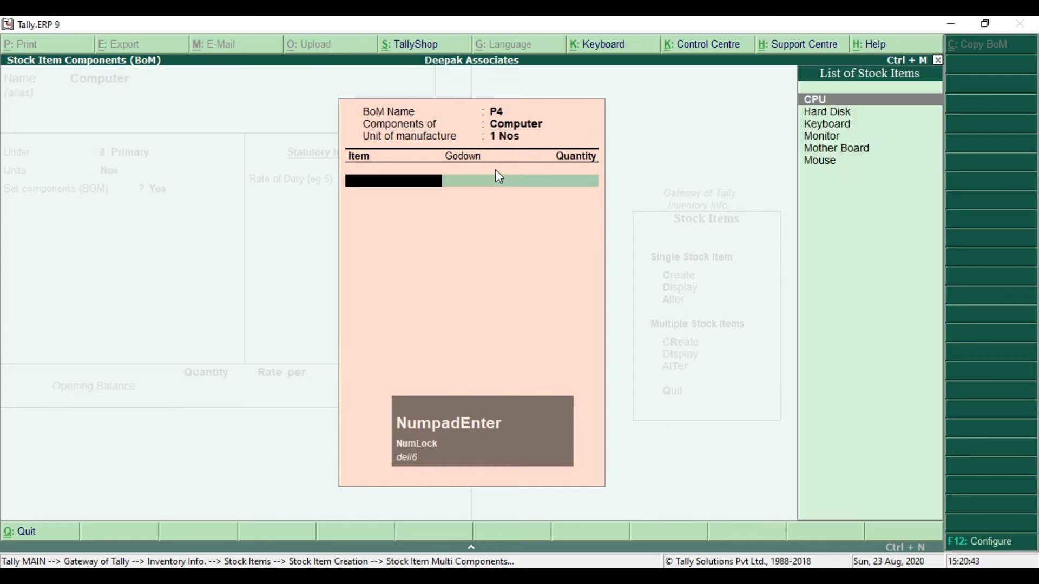
# Check the component table in Job Costing.pdf and add Monitor to BoM P4 with godown Archana and quantity 1 Nos.
pyautogui.hotkey('alt', 'Tab')
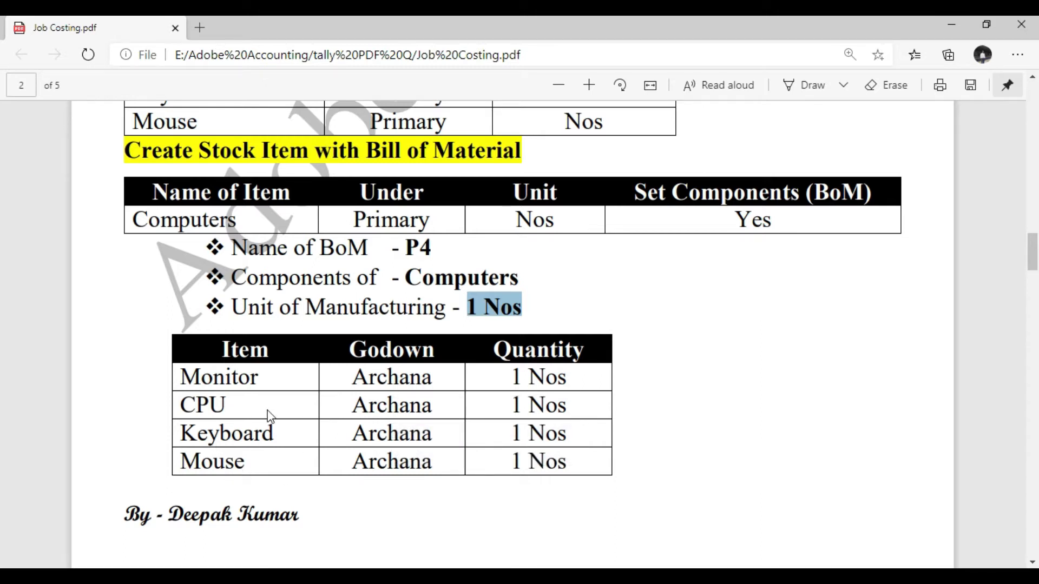
pyautogui.hotkey('alt', 'Tab')
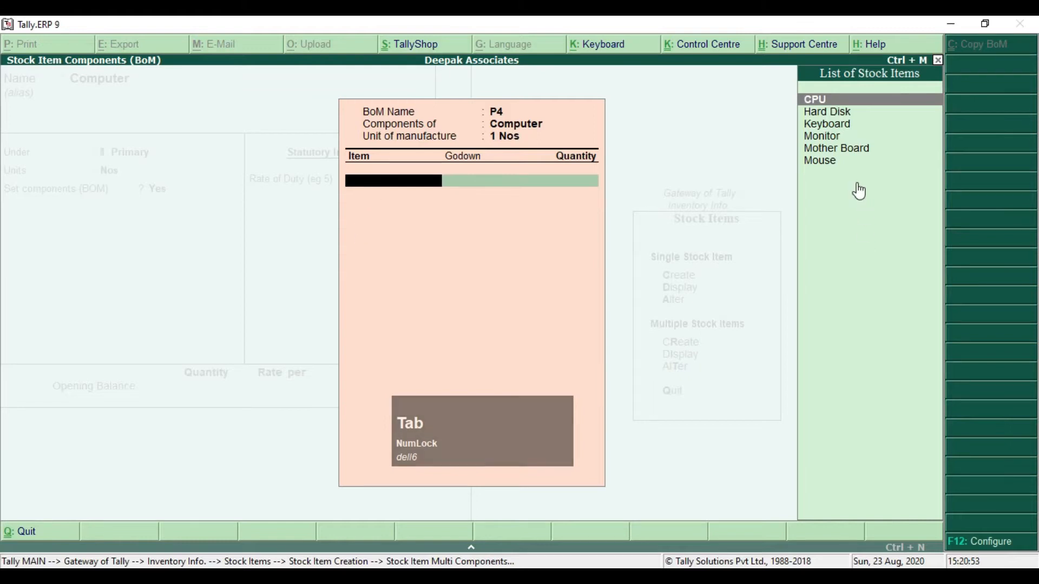
pyautogui.press('Down')
pyautogui.press('Down')
pyautogui.press('Down')
pyautogui.press('KP_Enter')
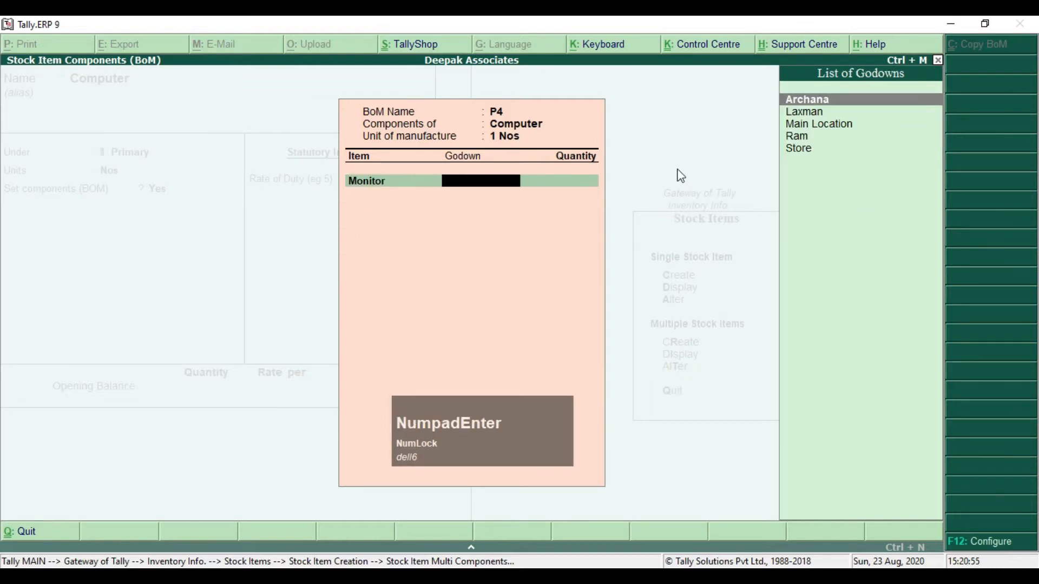
pyautogui.hotkey('alt', 'Tab')
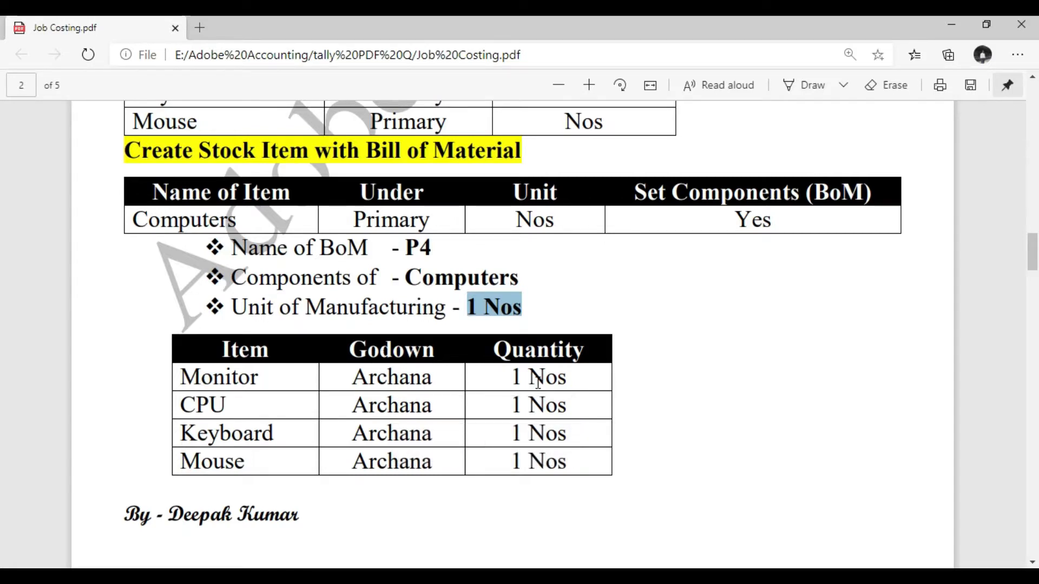
pyautogui.hotkey('alt', 'Tab')
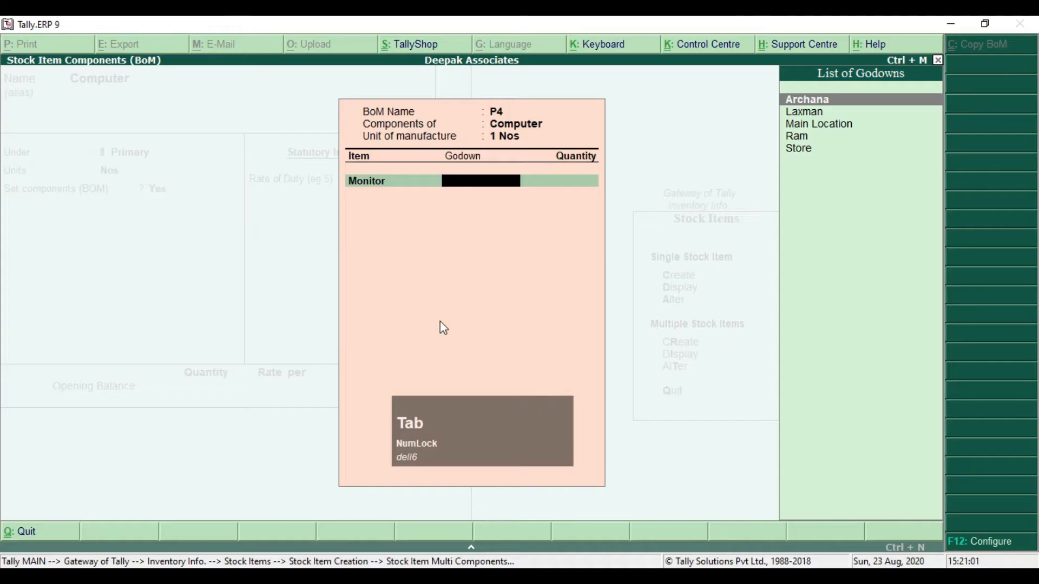
pyautogui.press('Return')
pyautogui.write('1')
pyautogui.press('Return')
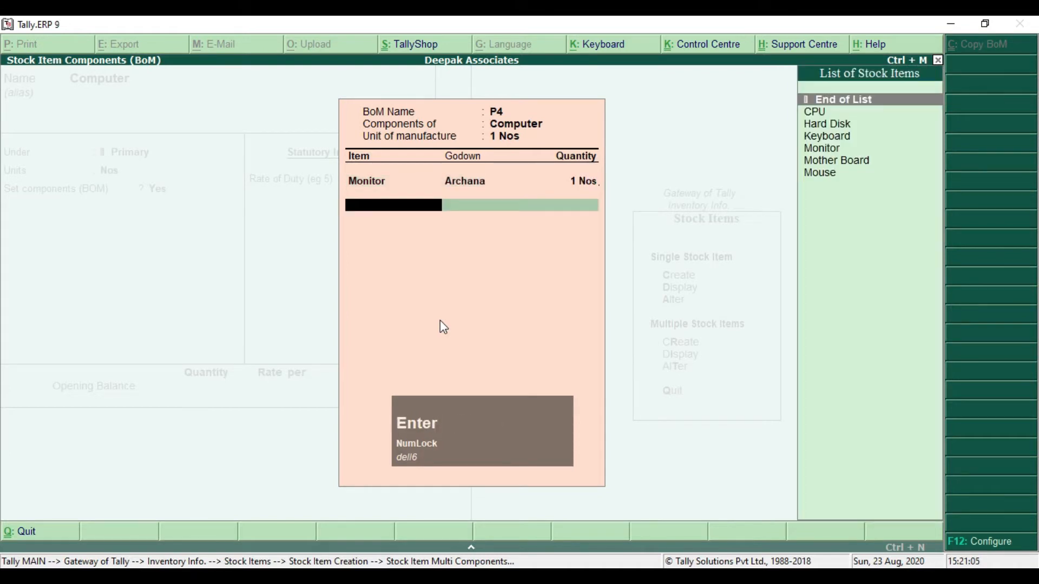
# Check the second component in Job Costing.pdf and add CPU to BoM P4 with godown Archana and quantity 1 Nos.
pyautogui.hotkey('alt', 'Tab')
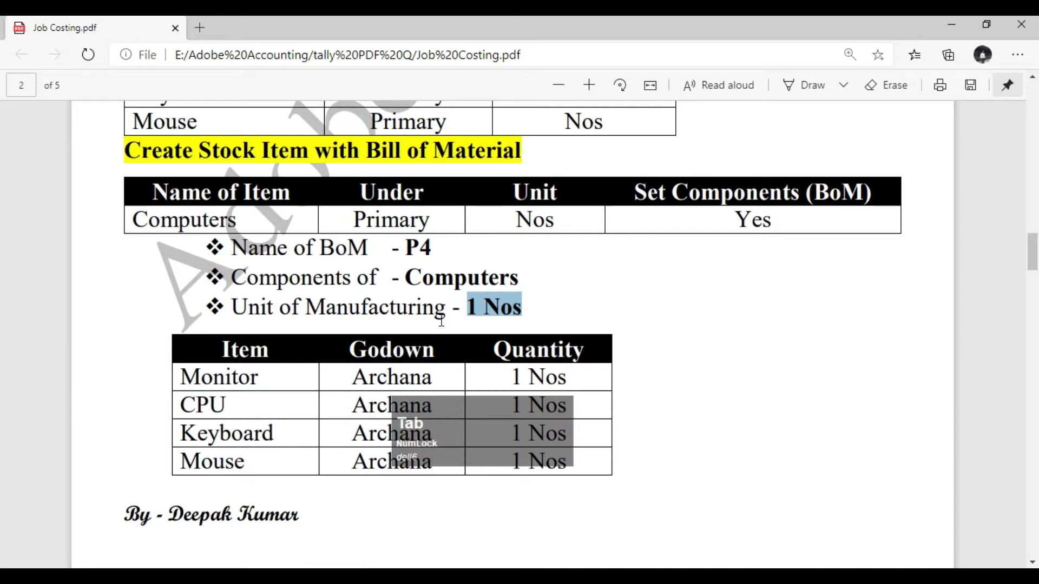
pyautogui.hotkey('alt', 'Tab')
pyautogui.write('c')
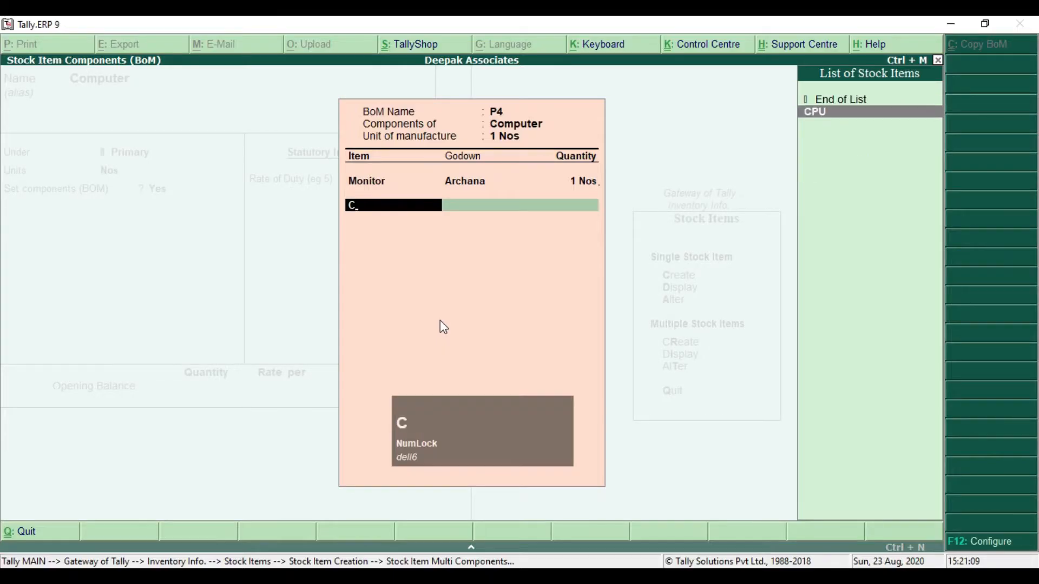
pyautogui.press('Return')
pyautogui.write('a')
pyautogui.press('Return')
pyautogui.write('1')
pyautogui.press('Return')
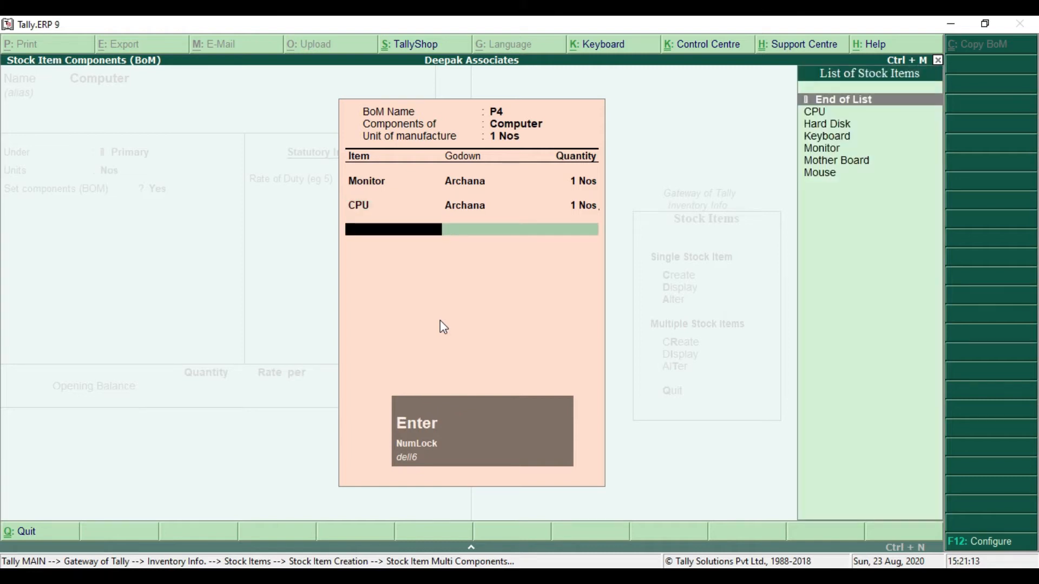
# Add Keyboard as a component of BoM P4 with godown Archana and quantity 1 Nos.
pyautogui.write('k')
pyautogui.press('Return')
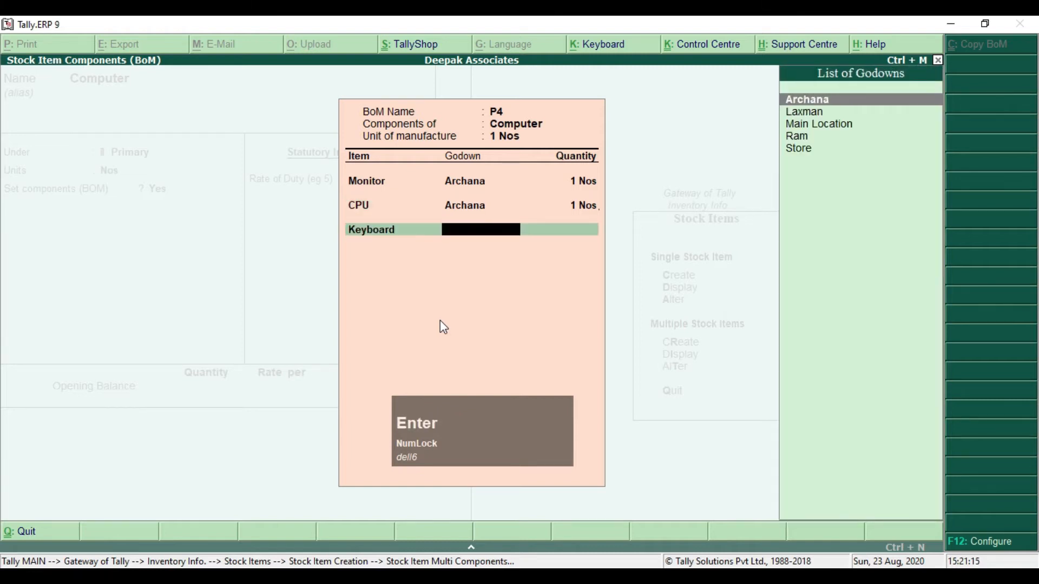
pyautogui.write('a')
pyautogui.press('Return')
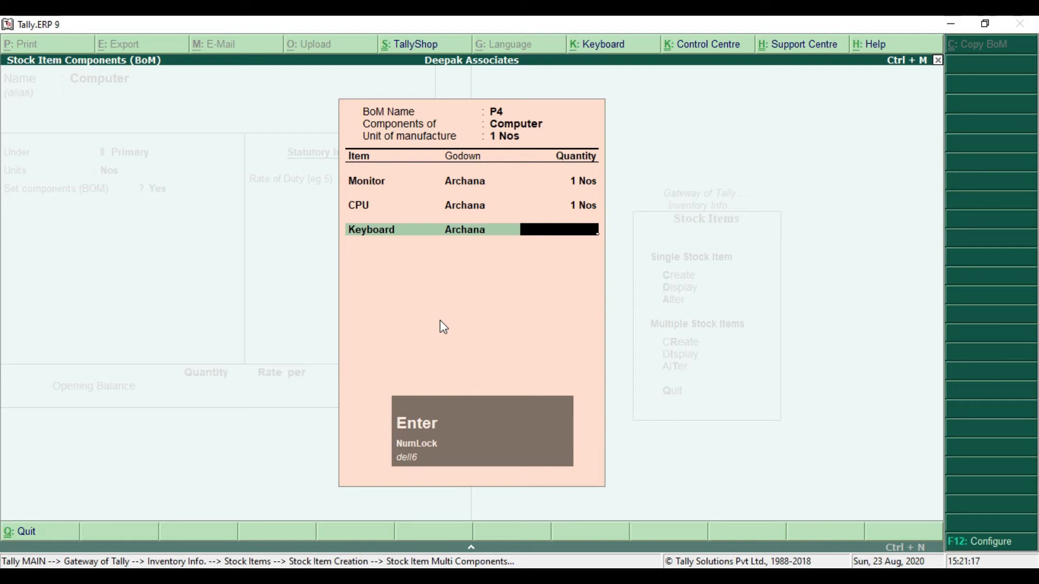
pyautogui.write('1')
pyautogui.press('Return')
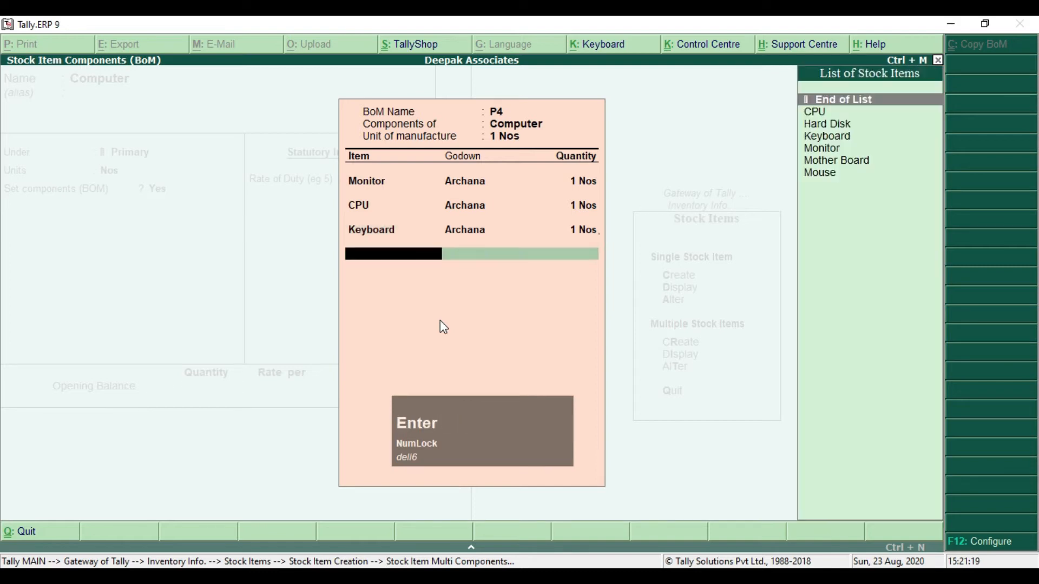
# Add Mouse as a component of BoM P4 with godown Archana and quantity 1 Nos.
pyautogui.write('m')
pyautogui.press('Return')
pyautogui.press('Up')
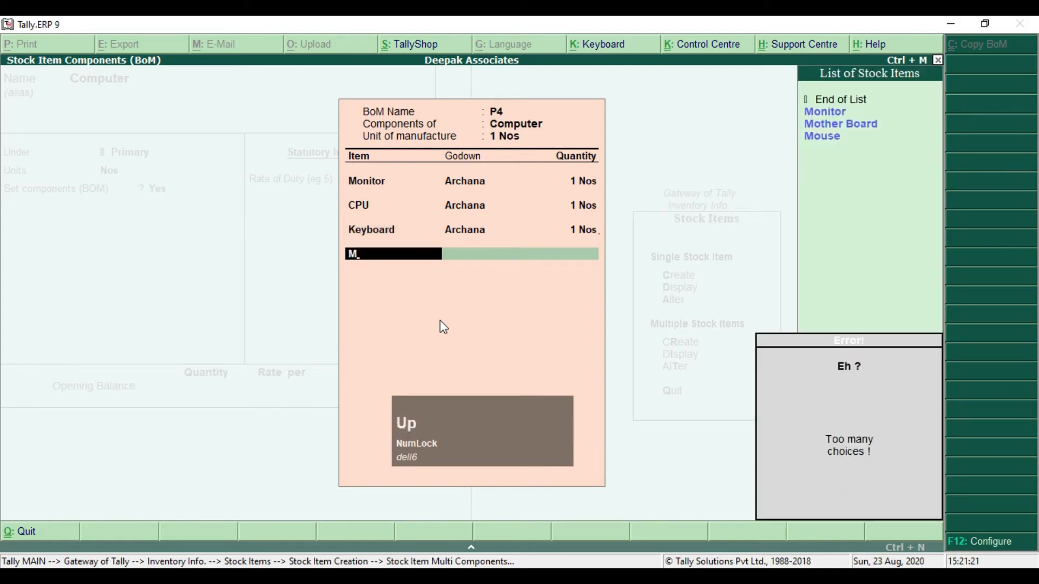
pyautogui.press('Return')
pyautogui.write('a')
pyautogui.press('Return')
pyautogui.write('1')
pyautogui.press('Return')
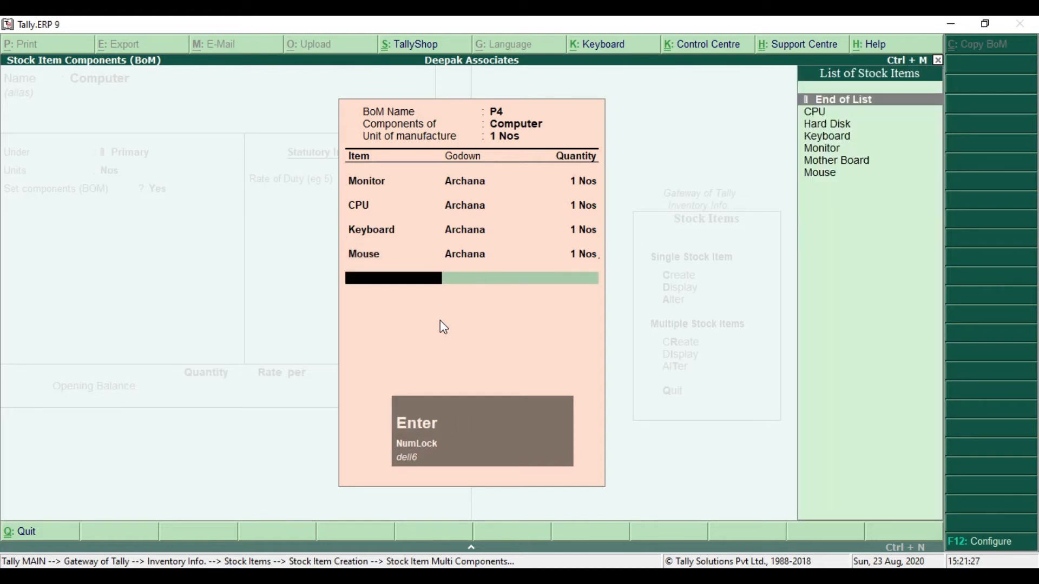
# Check the component table in Job Costing.pdf, save BoM P4 with the Computer stock item in Tally.ERP 9, and return to Gateway of Tally.
pyautogui.hotkey('alt', 'Tab')
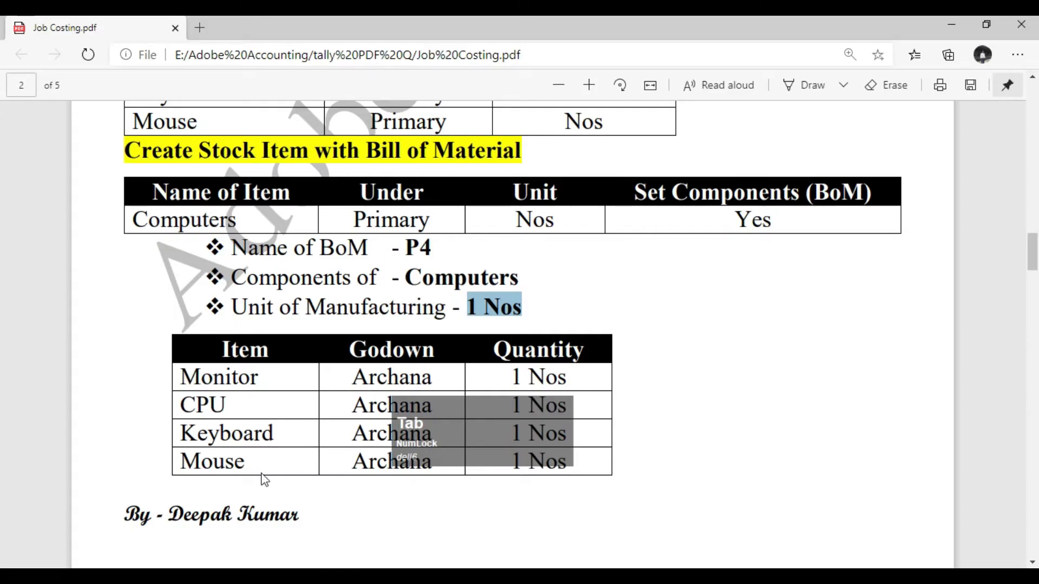
pyautogui.scroll(-3, 257, 460)
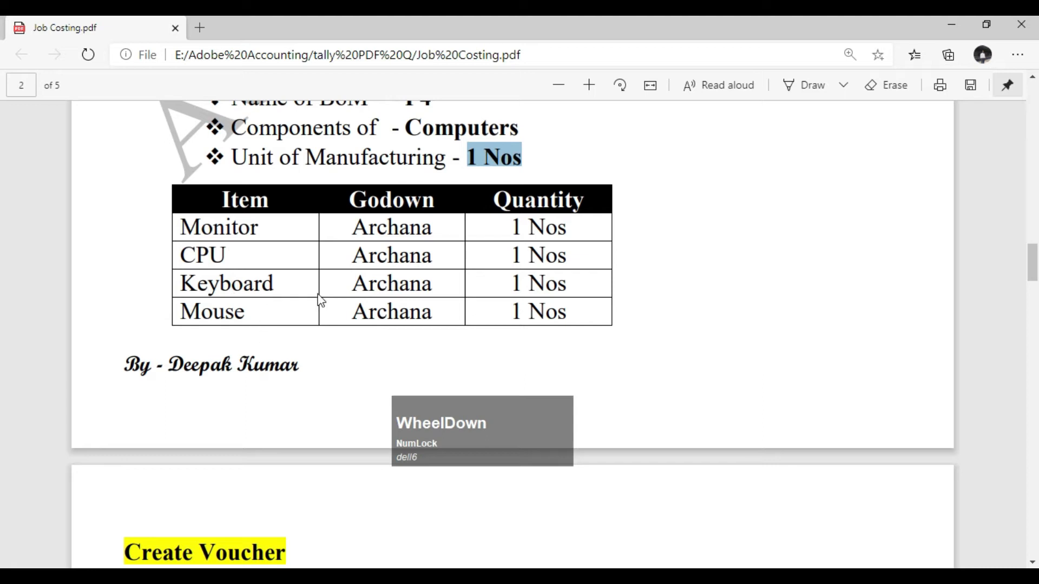
pyautogui.hotkey('alt', 'Tab')
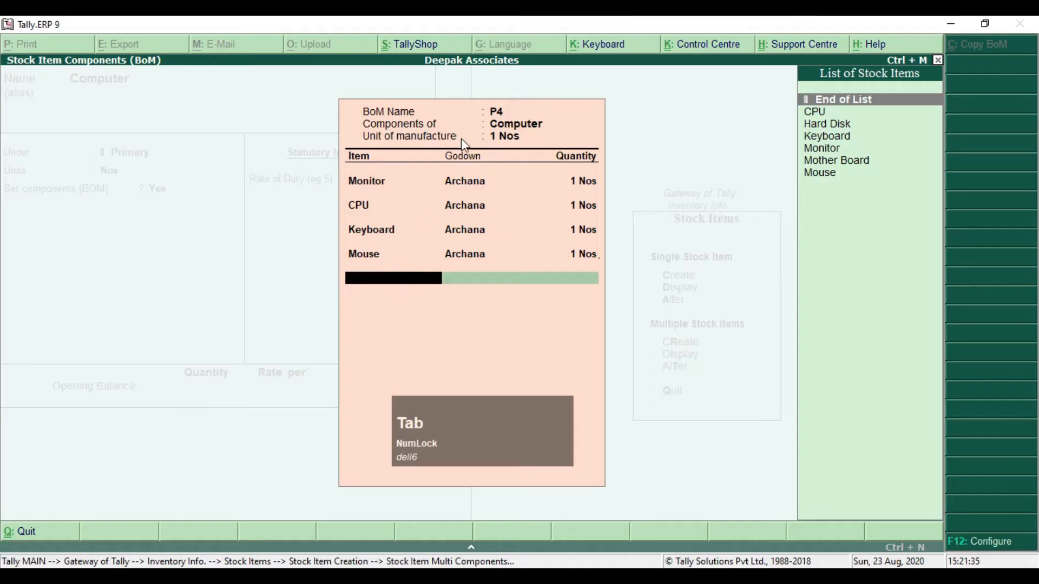
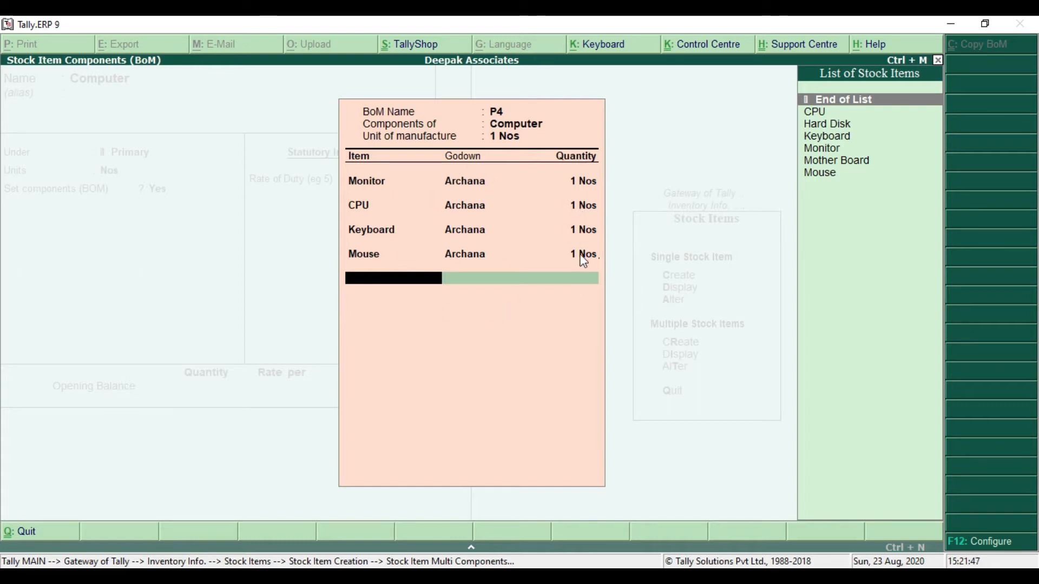
pyautogui.press('Return')
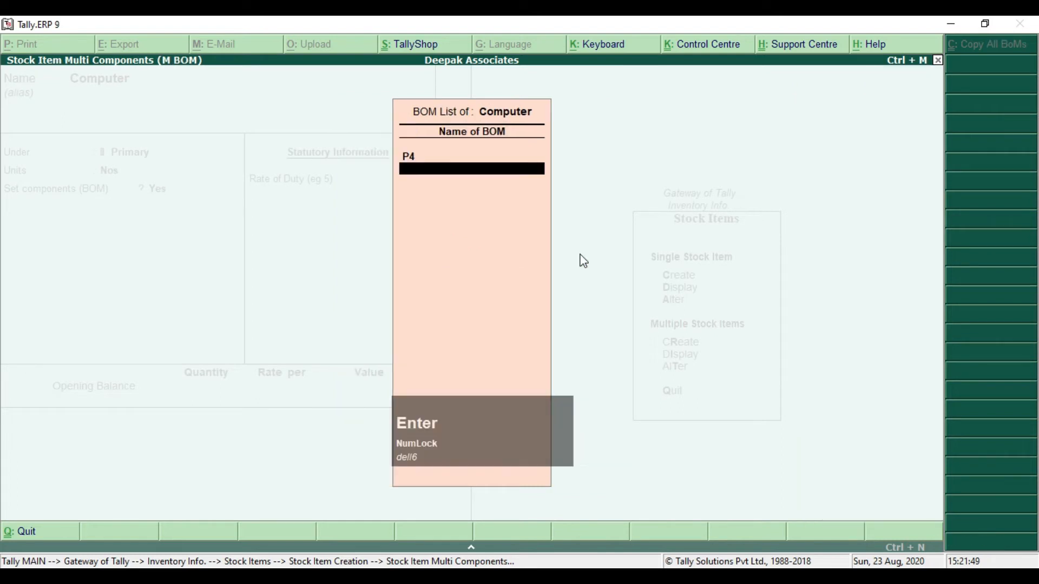
pyautogui.press('Return')
pyautogui.press('Return')
pyautogui.press('Return')
pyautogui.press('Return')
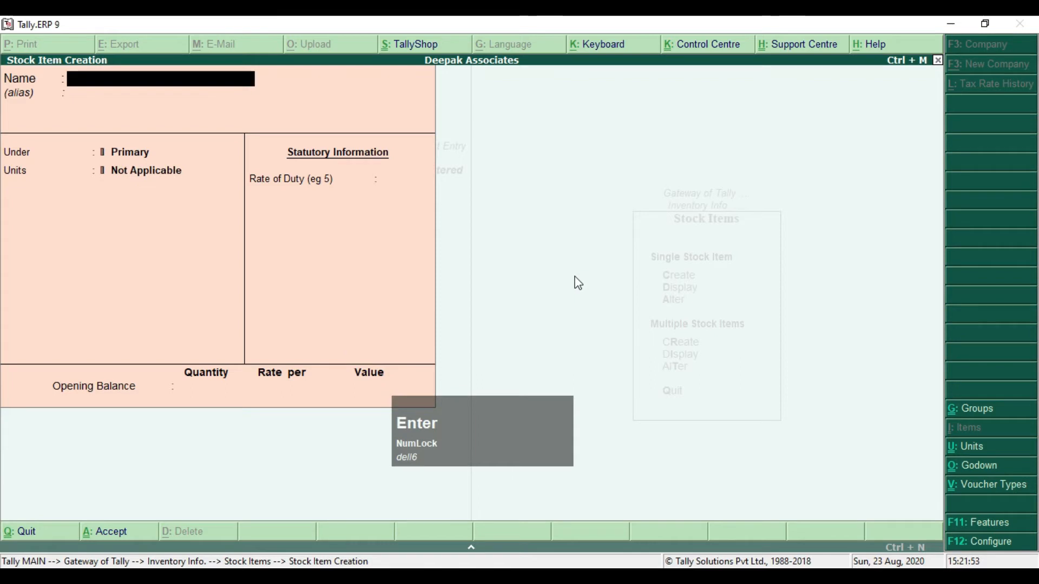
pyautogui.press('Escape')
pyautogui.press('Escape')
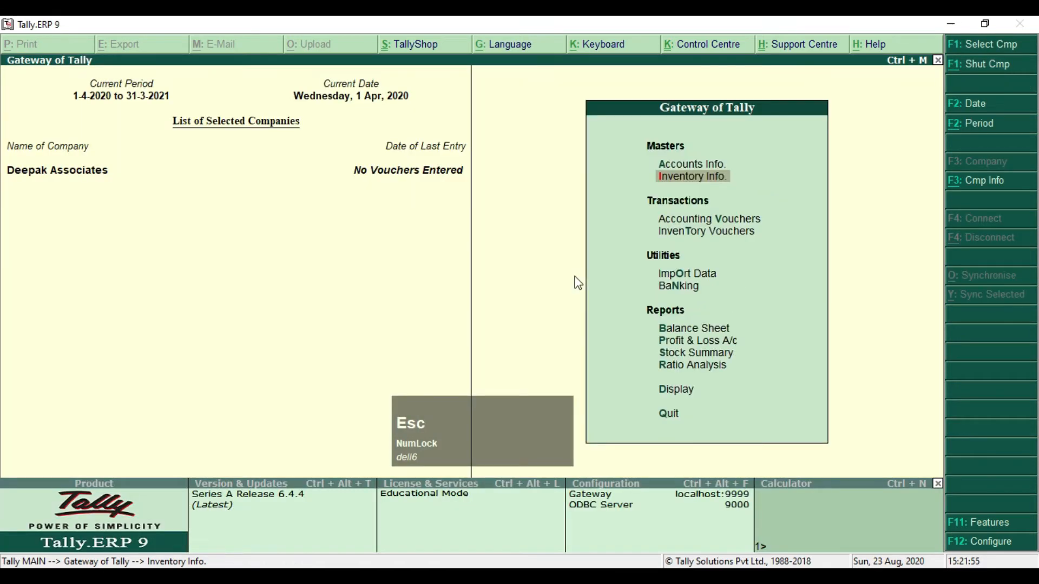
# Read the Create Voucher section in Job Costing.pdf for each journal's voucher type and class.
pyautogui.hotkey('alt', 'Tab')
pyautogui.scroll(-5, 436, 276)
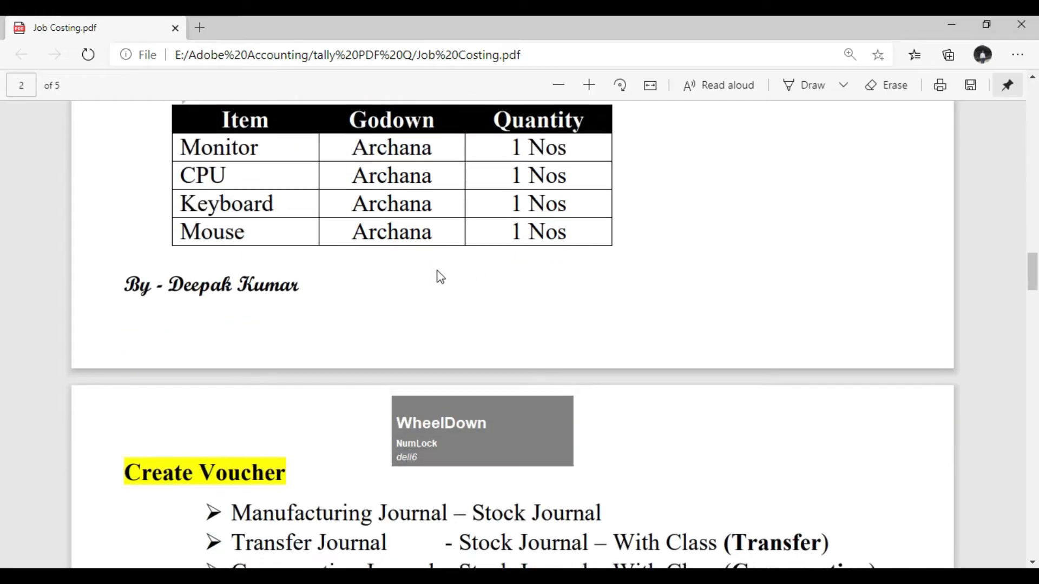
pyautogui.scroll(-1, 165, 242)
pyautogui.scroll(-1, 245, 263)
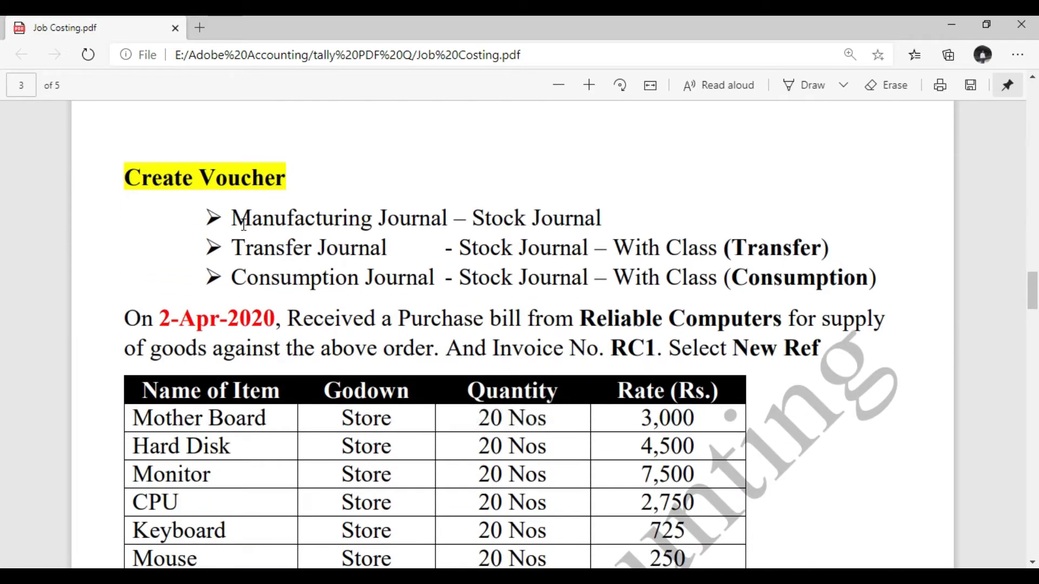
pyautogui.moveTo(233, 222); pyautogui.dragTo(595, 220)
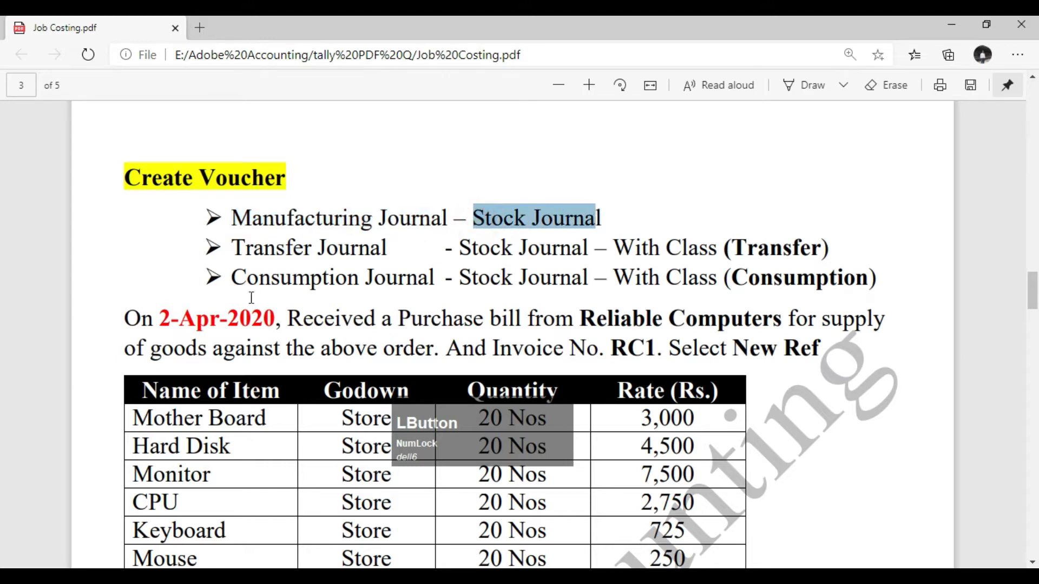
pyautogui.moveTo(238, 251); pyautogui.dragTo(393, 249)
pyautogui.moveTo(459, 248); pyautogui.dragTo(587, 250)
pyautogui.moveTo(233, 279); pyautogui.dragTo(598, 279)
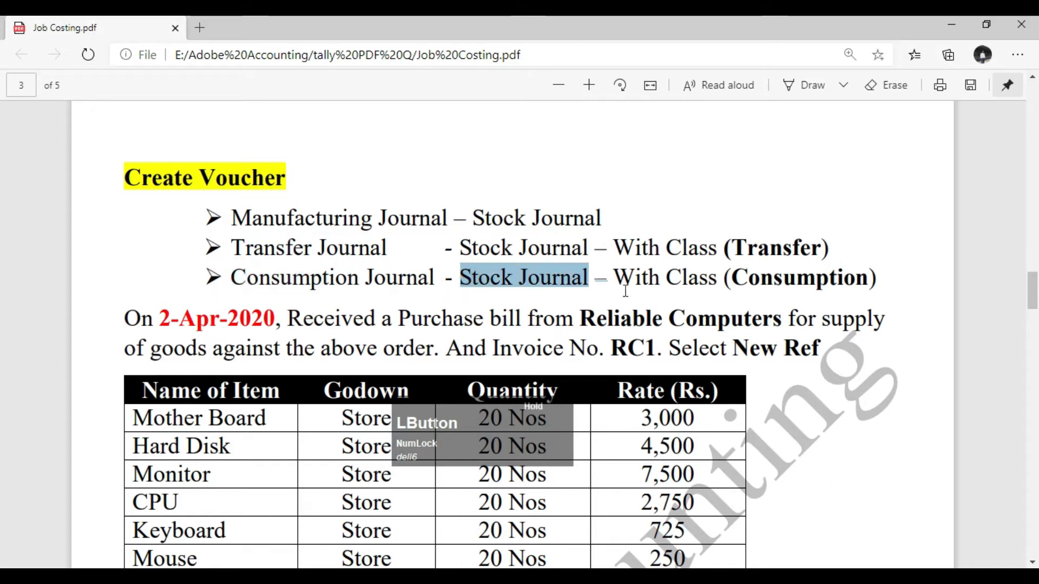
pyautogui.moveTo(622, 242); pyautogui.dragTo(731, 257)
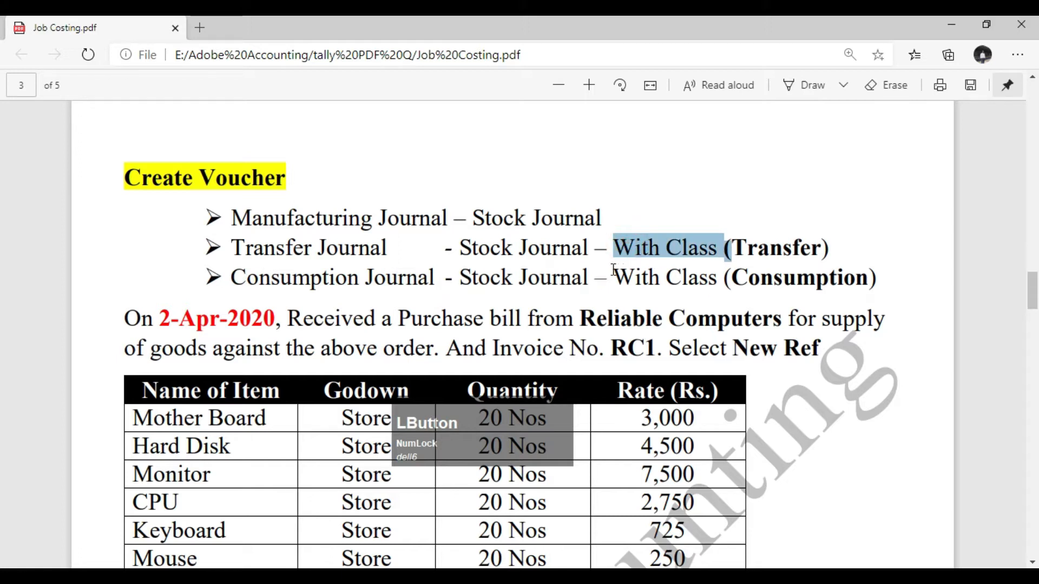
pyautogui.moveTo(614, 270); pyautogui.dragTo(717, 281)
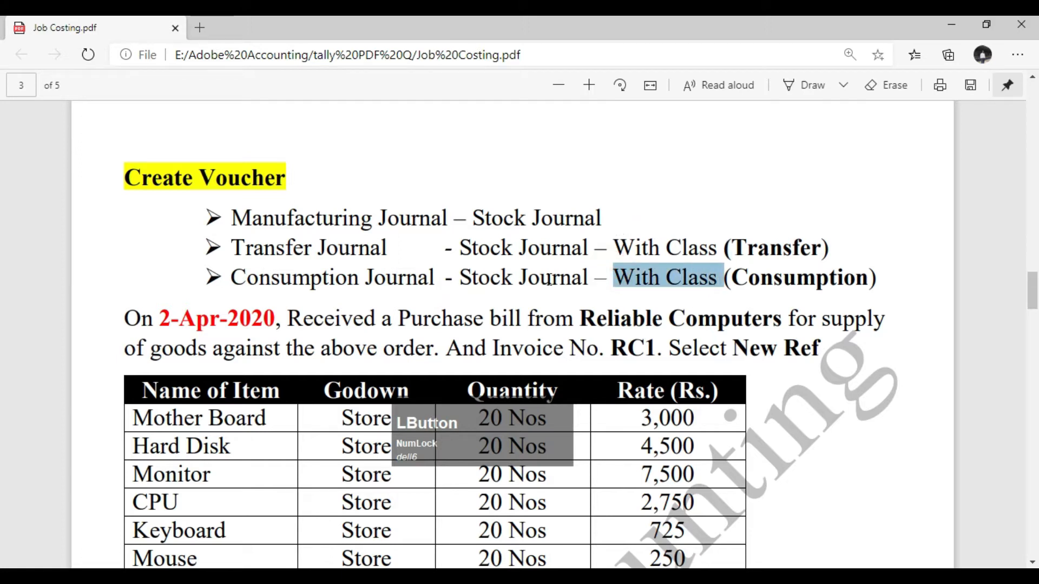
# Switch to Tally.ERP 9 and start a new voucher type named Manufacturing Journal.
pyautogui.hotkey('alt', 'Tab')
pyautogui.press('Up')
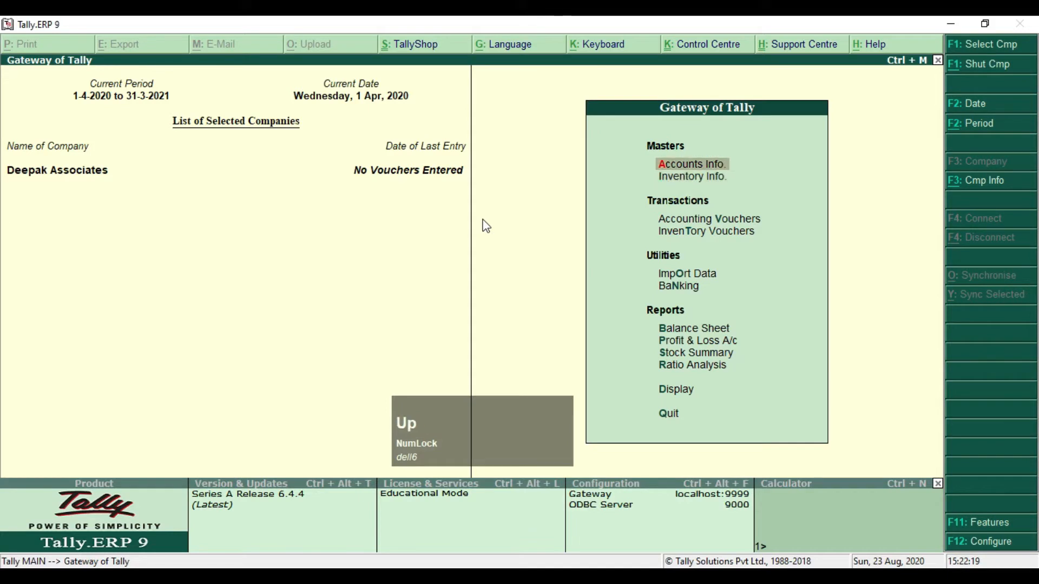
pyautogui.press('Return')
pyautogui.press('Down')
pyautogui.press('Down')
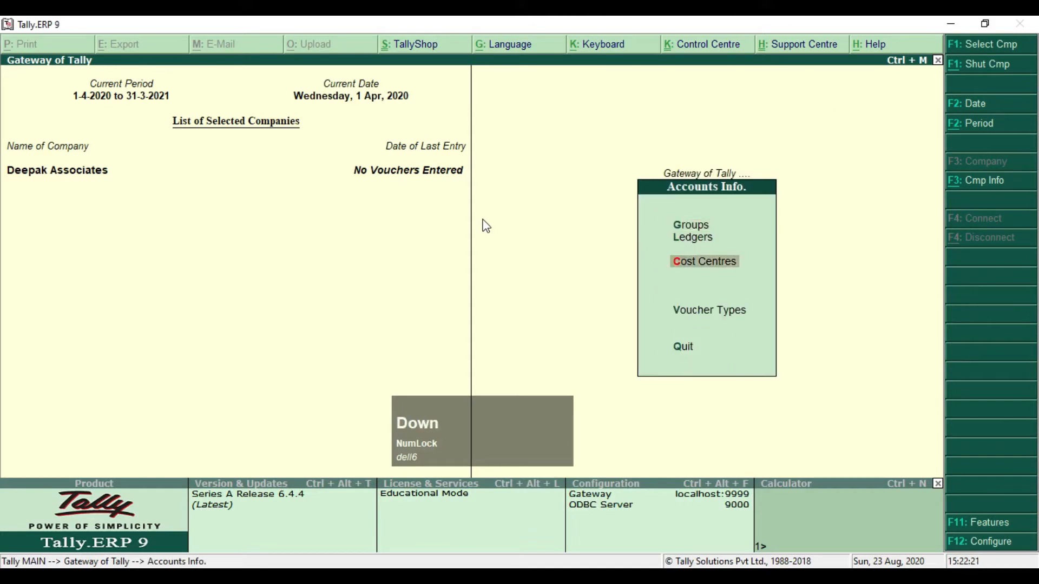
pyautogui.press('Down')
pyautogui.press('Return')
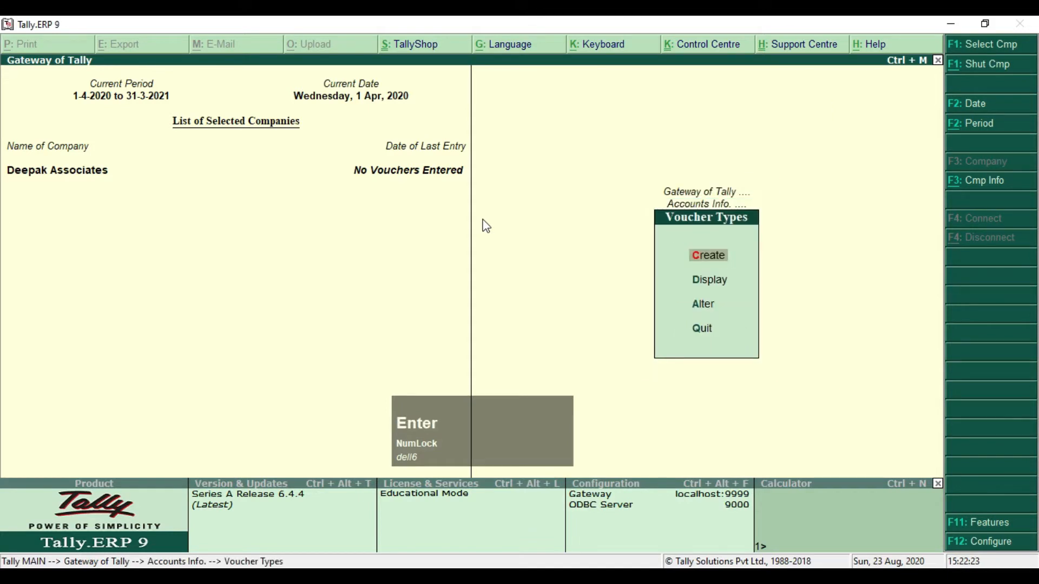
pyautogui.press('Return')
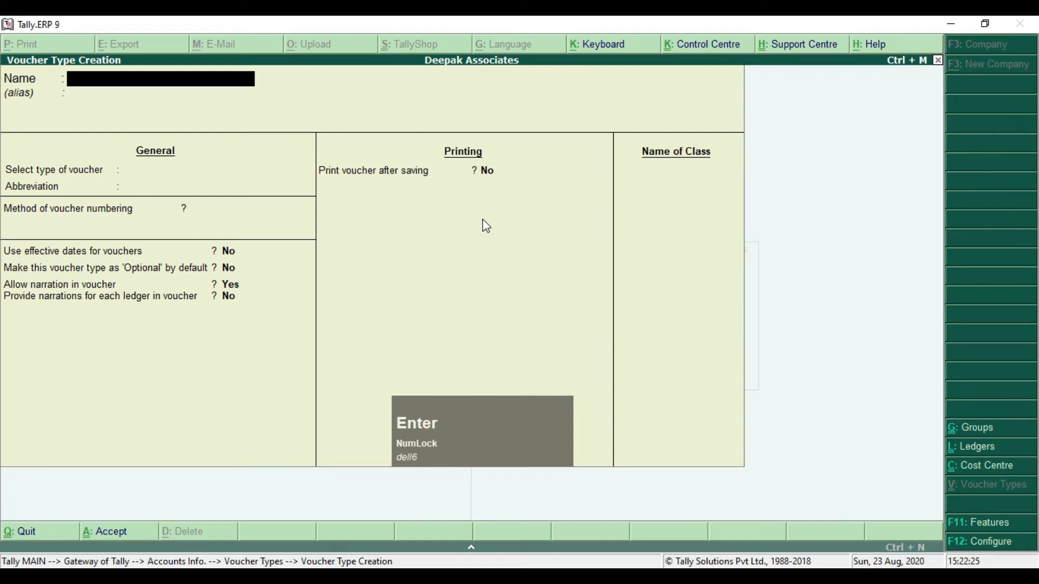
pyautogui.write('Manufacturingh')
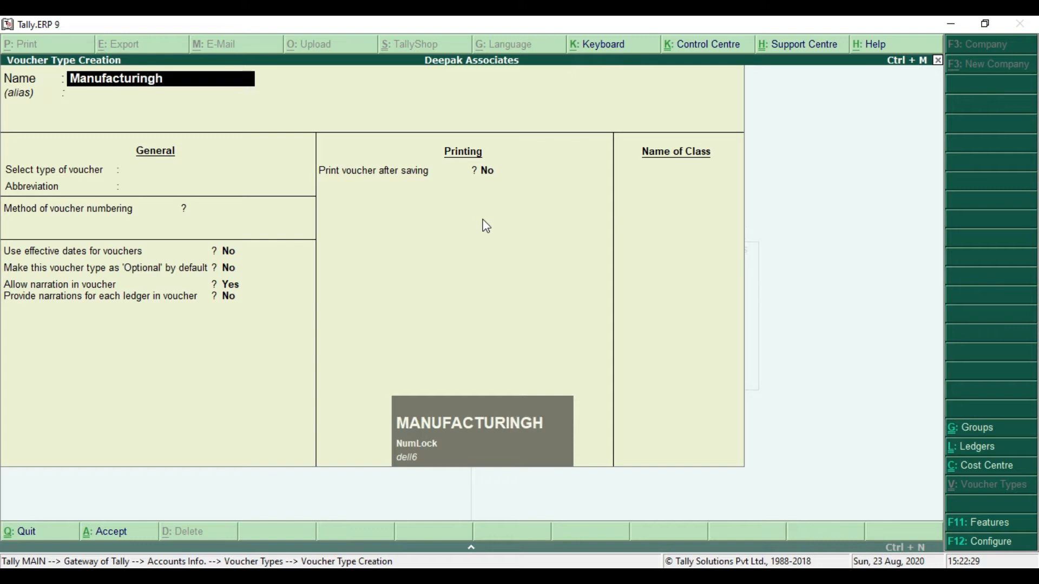
pyautogui.press('BackSpace')
pyautogui.write('g Jo')
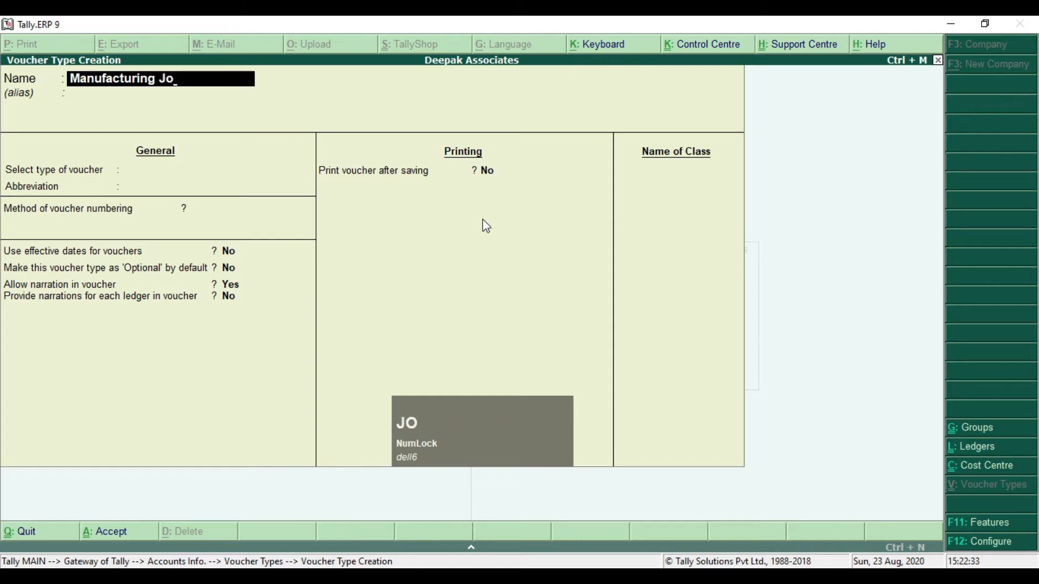
pyautogui.write('urnal')
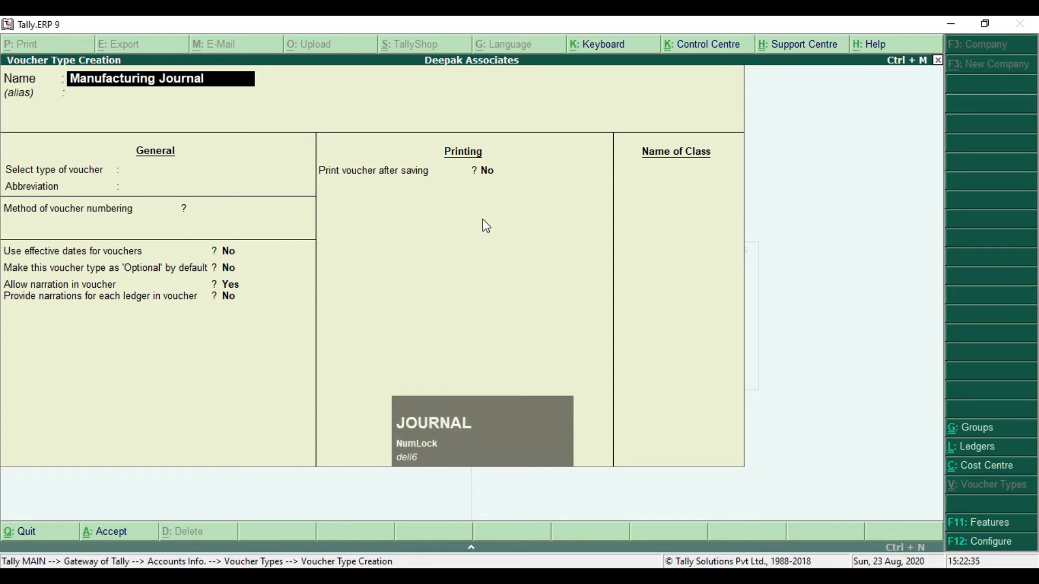
pyautogui.press('Return')
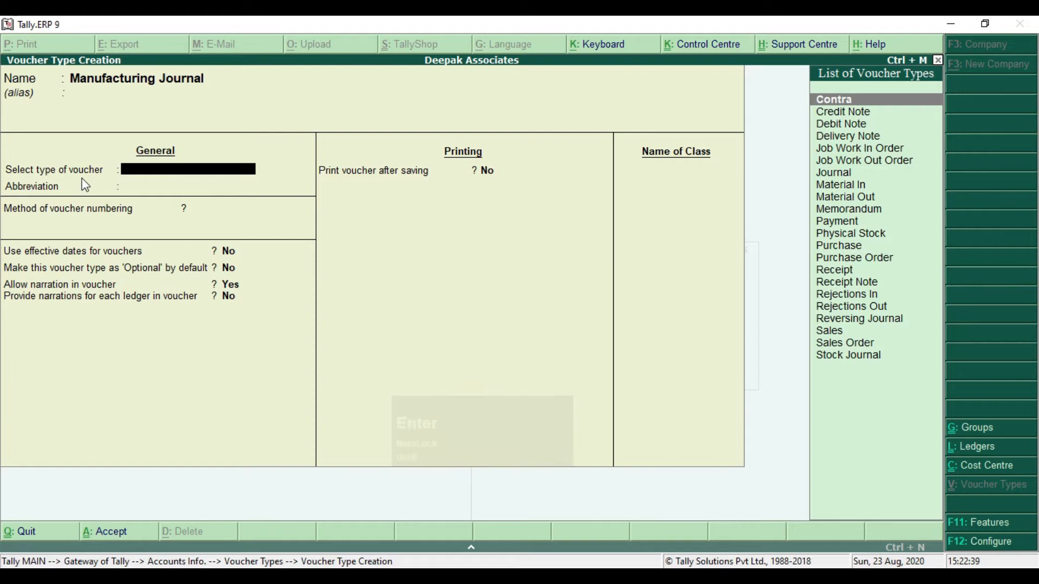
# Base the Manufacturing Journal on the Stock Journal voucher type and keep the default abbreviation, numbering, effective date, optional and narration settings.
pyautogui.write('S')
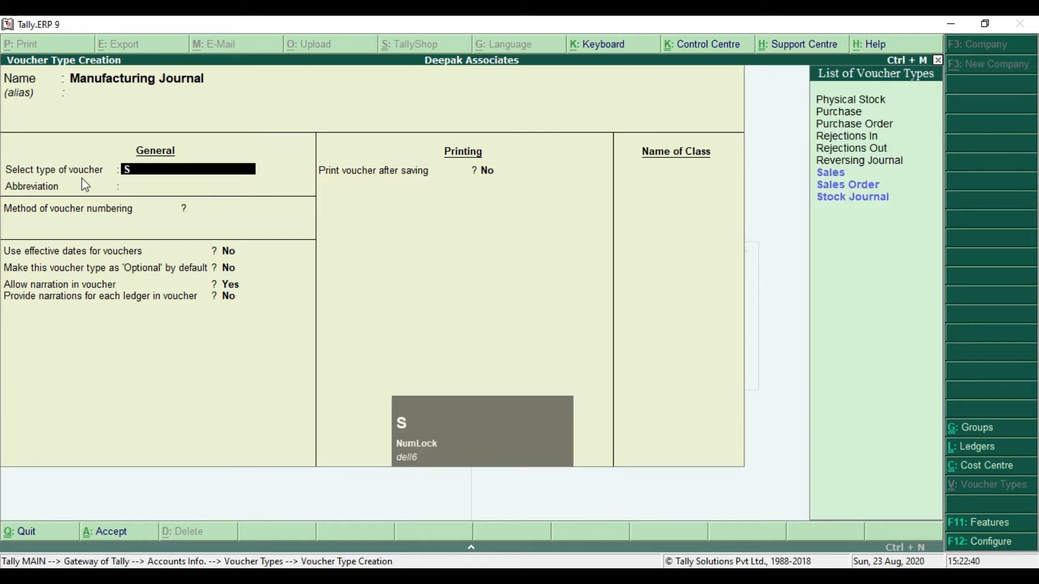
pyautogui.click(877, 196)
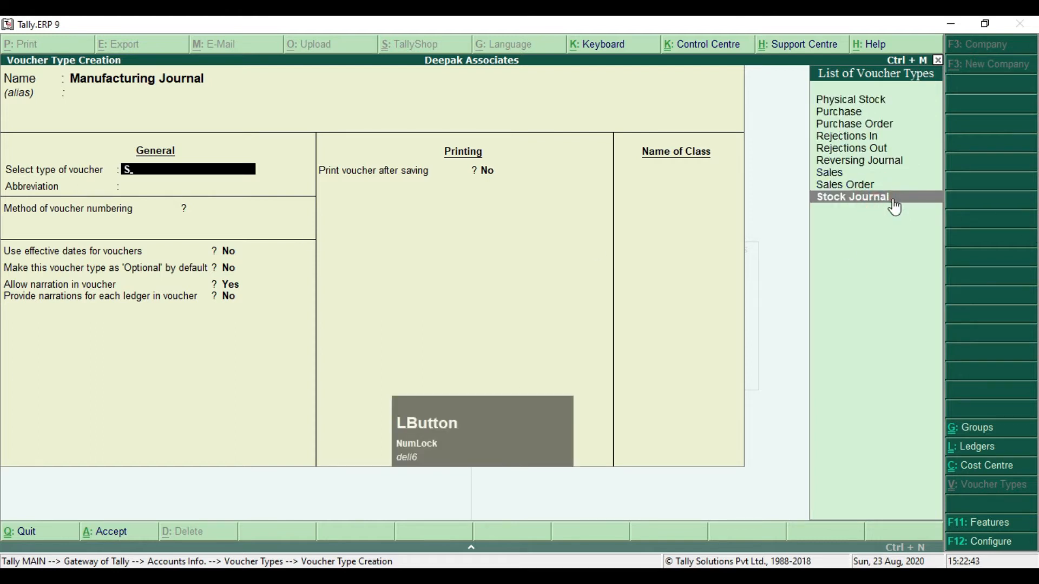
pyautogui.press('Return')
pyautogui.press('Return')
pyautogui.press('Return')
pyautogui.press('Return')
pyautogui.press('Return')
pyautogui.press('Return')
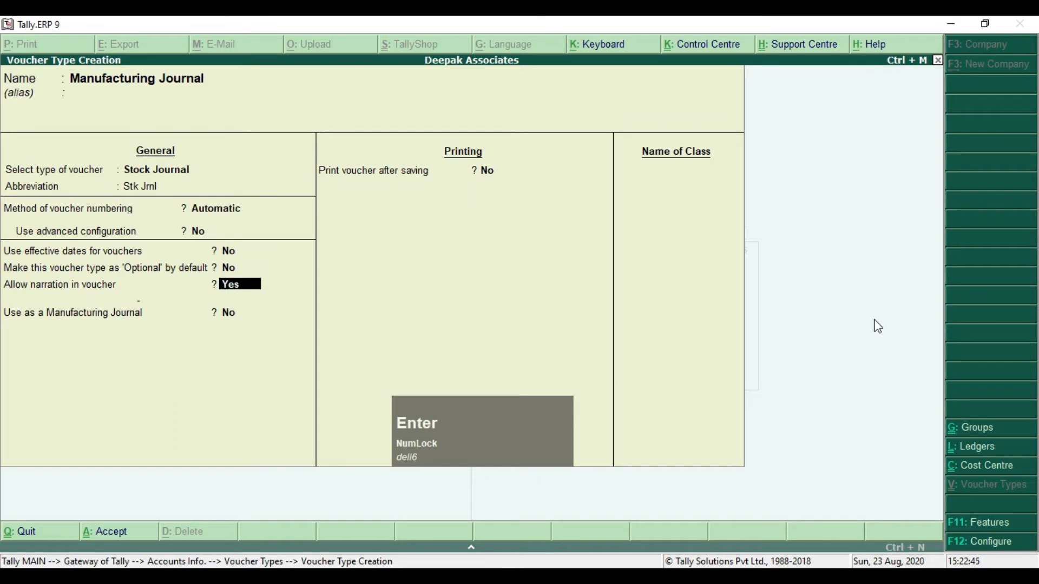
pyautogui.press('Return')
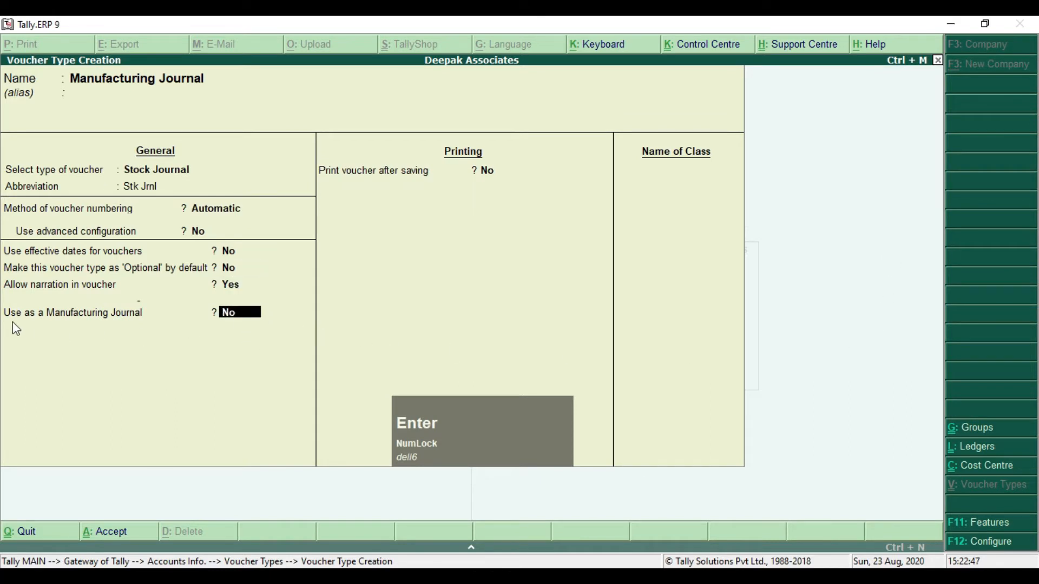
pyautogui.hotkey('ctrl', '2')
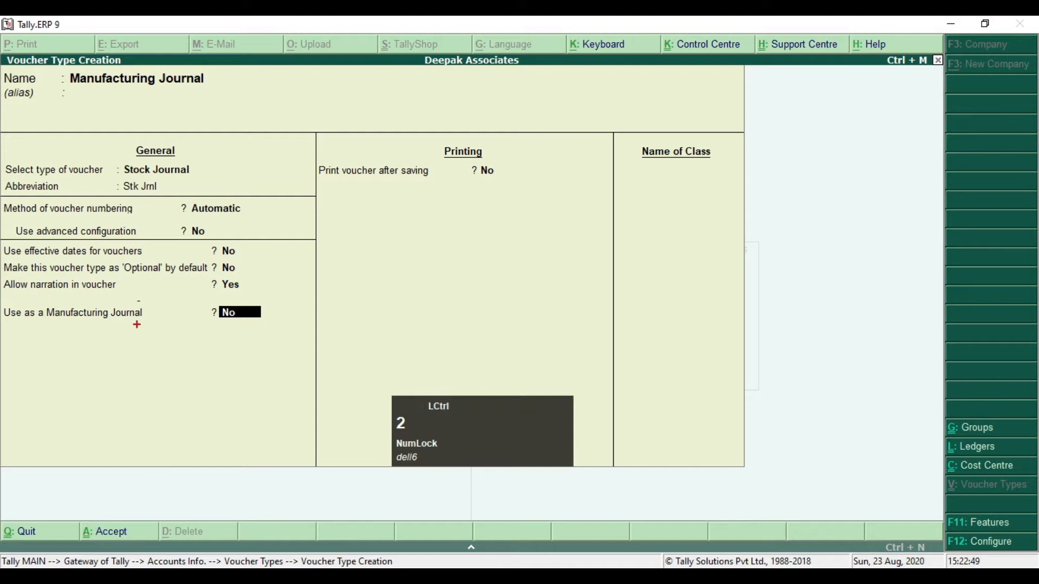
pyautogui.moveTo(2, 301)
pyautogui.mouseDown()
pyautogui.moveTo(62, 335)
pyautogui.moveTo(277, 331)
pyautogui.mouseUp()
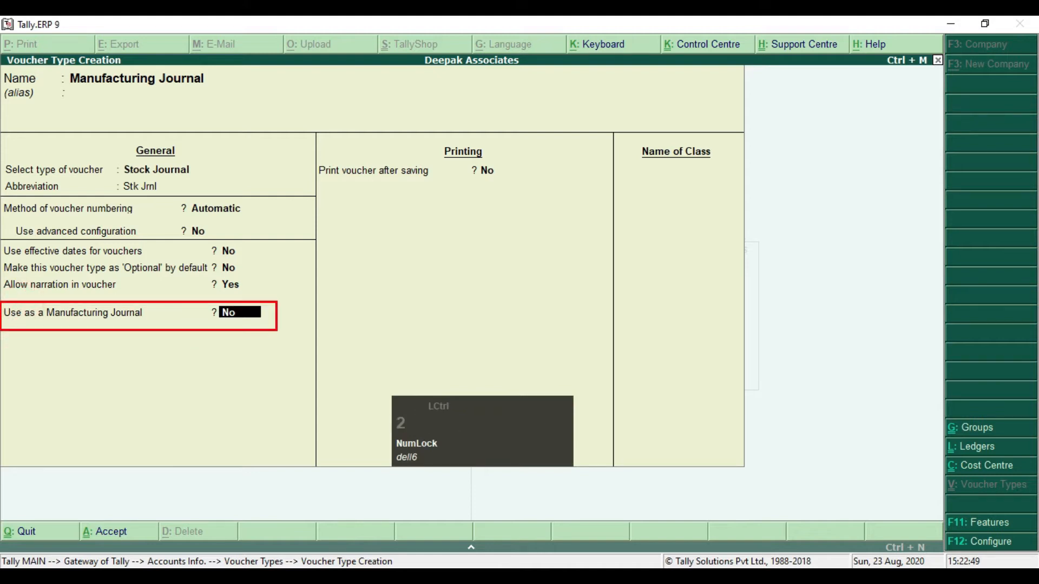
pyautogui.hotkey('ctrl', '2')
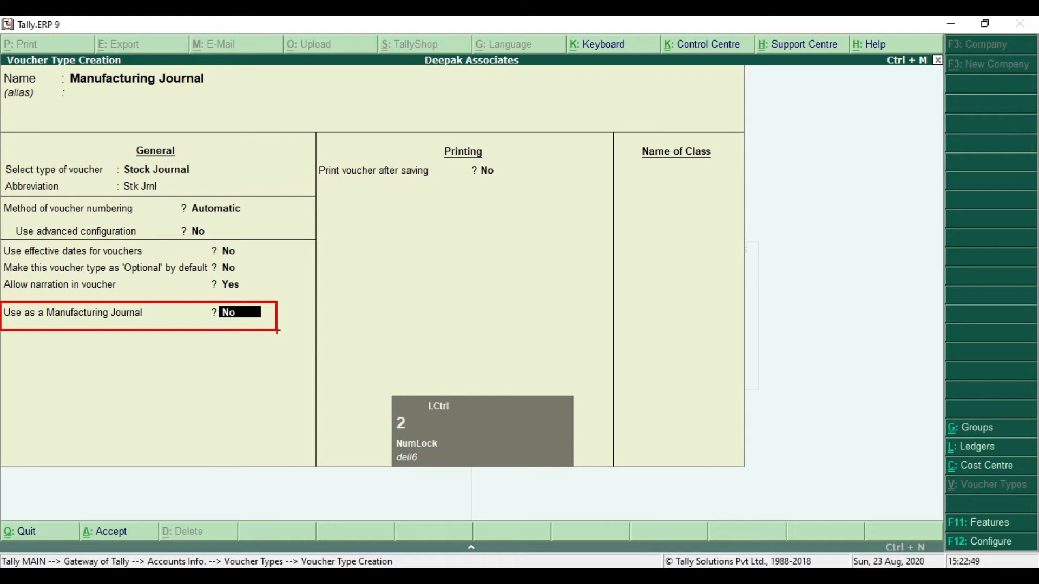
pyautogui.press('Escape')
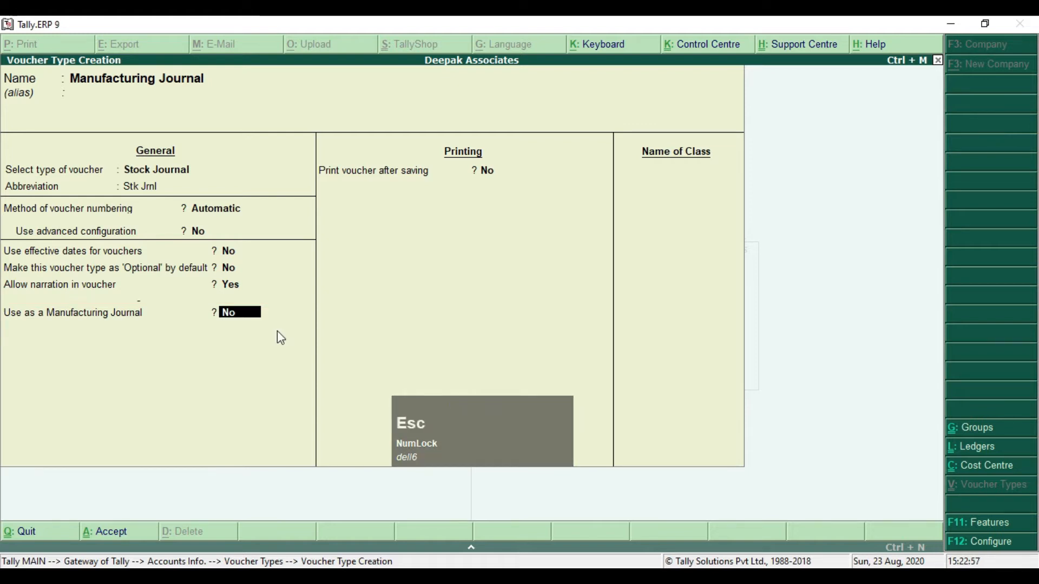
# Enable use as a manufacturing journal and save the Manufacturing Journal voucher type.
pyautogui.press('y')
pyautogui.press('Return')
pyautogui.press('Return')
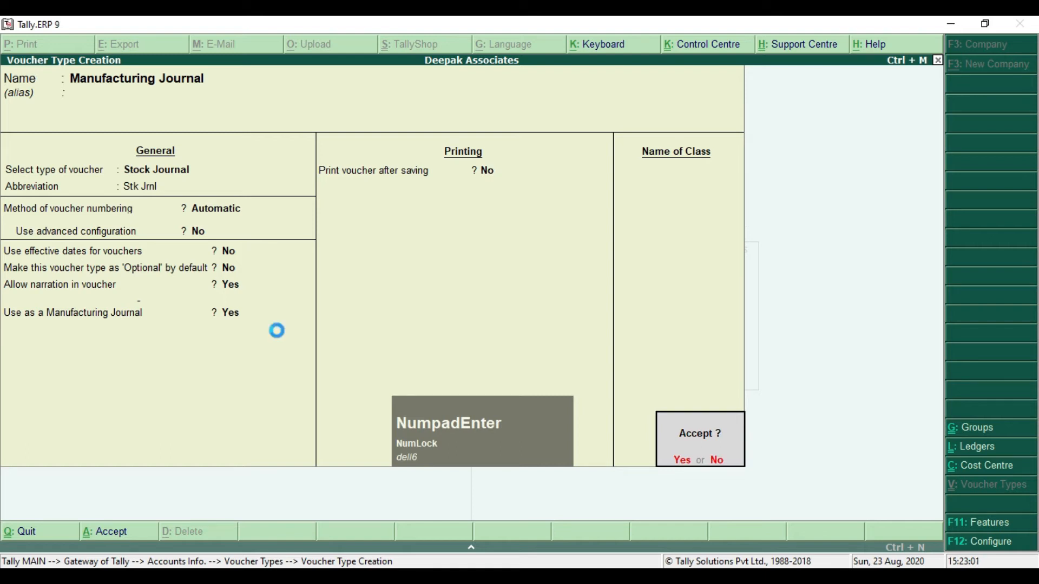
pyautogui.press('Return')
# Switch to Job Costing.pdf and check the base voucher type and class required for the Transfer Journal.
pyautogui.hotkey('alt', 'Tab')
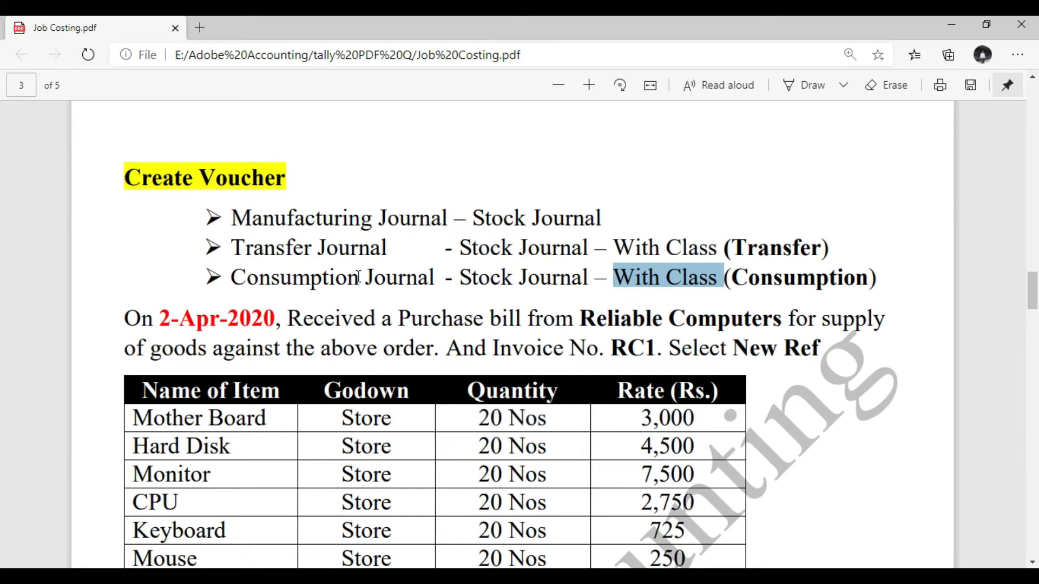
pyautogui.moveTo(733, 252); pyautogui.dragTo(828, 250)
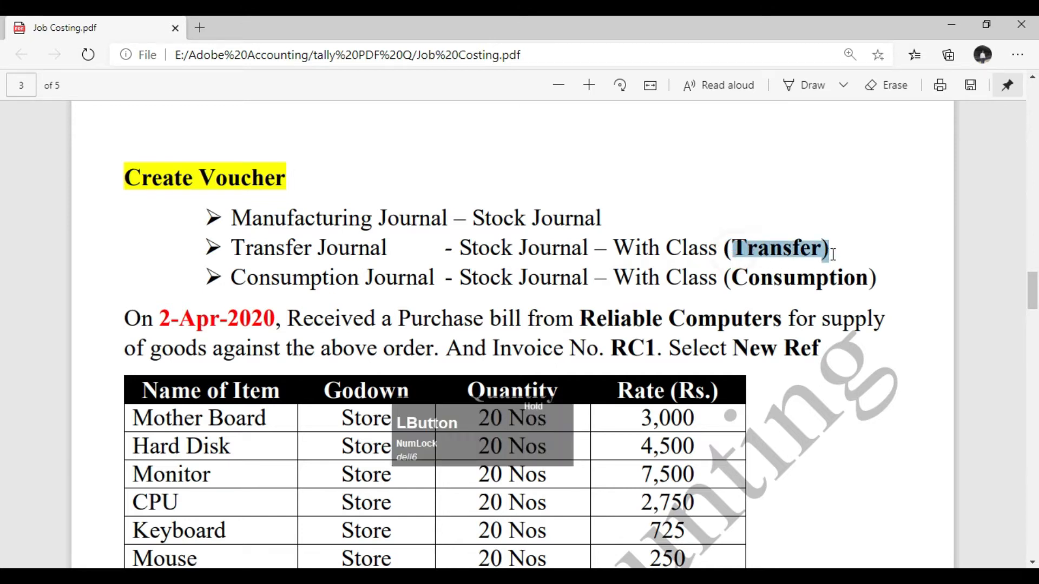
pyautogui.moveTo(460, 247); pyautogui.dragTo(580, 247)
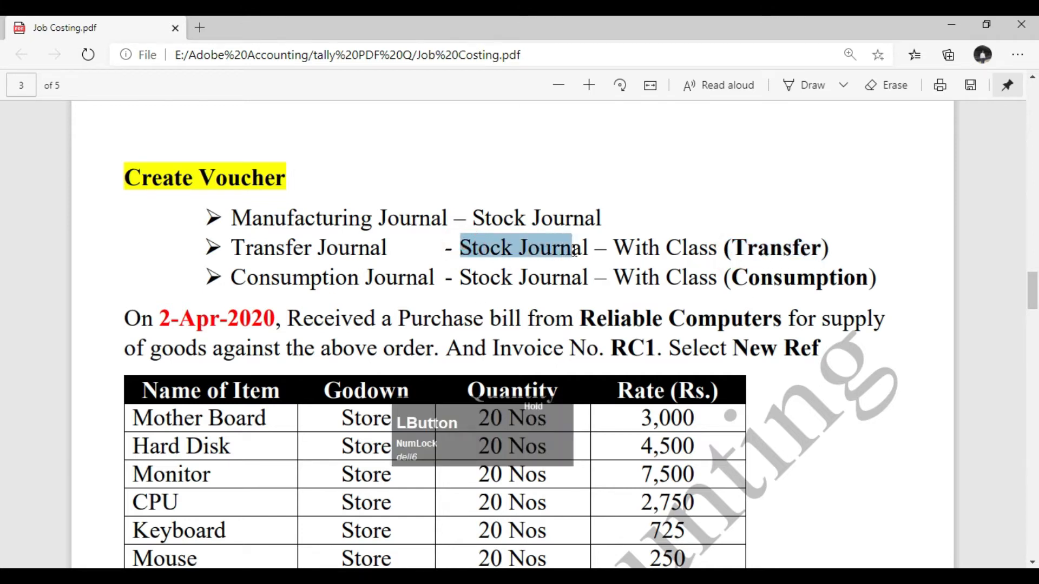
# Switch to Tally.ERP 9 and name the new voucher type Transfer Journal, leaving the alias blank.
pyautogui.hotkey('alt', 'Tab')
pyautogui.write('Transfer ')
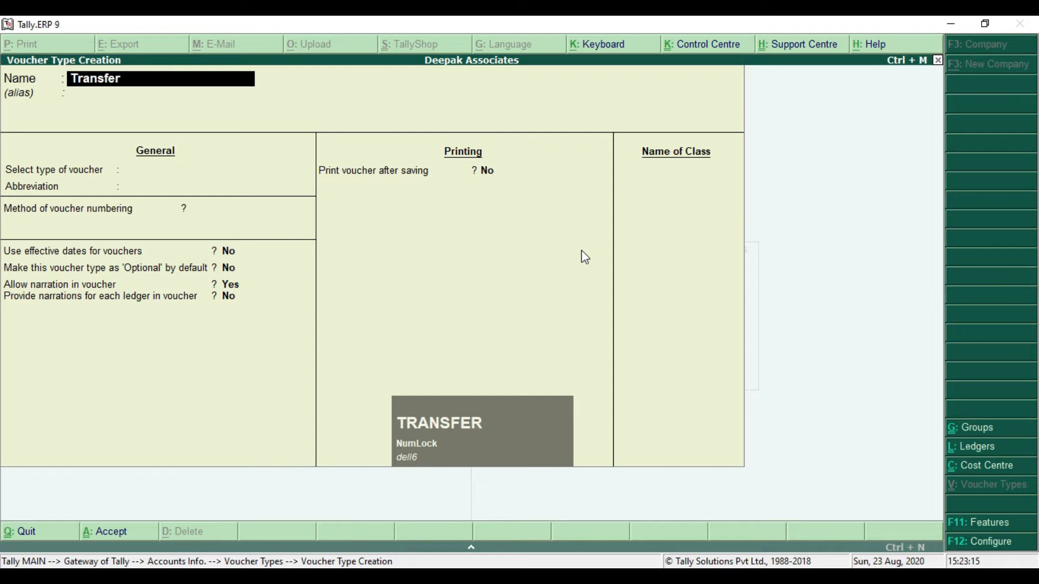
pyautogui.write('Journal')
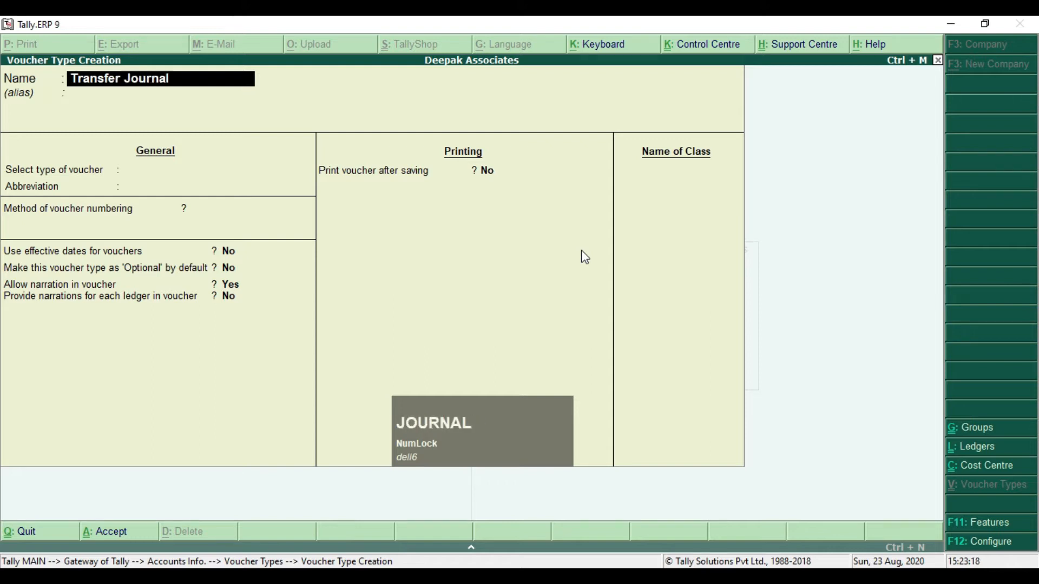
pyautogui.press('Return')
pyautogui.press('Return')
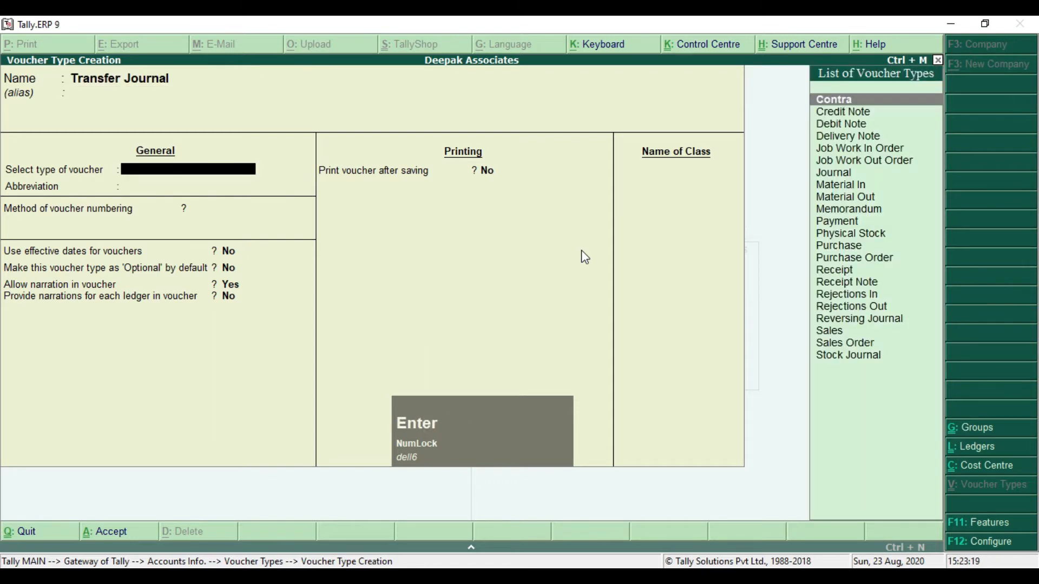
# Base the Transfer Journal on the Stock Journal voucher type and keep the default numbering, narration, manufacturing and printing settings.
pyautogui.write('S')
pyautogui.press('Down')
pyautogui.press('Down')
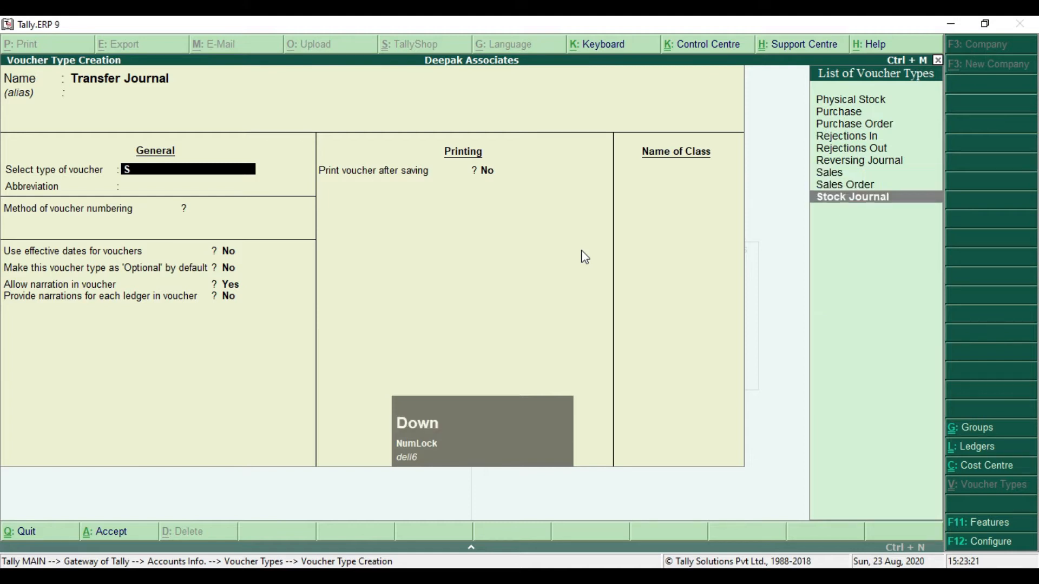
pyautogui.press('Return')
pyautogui.press('Return')
pyautogui.press('Return')
pyautogui.press('Return')
pyautogui.press('Return')
pyautogui.press('Return')
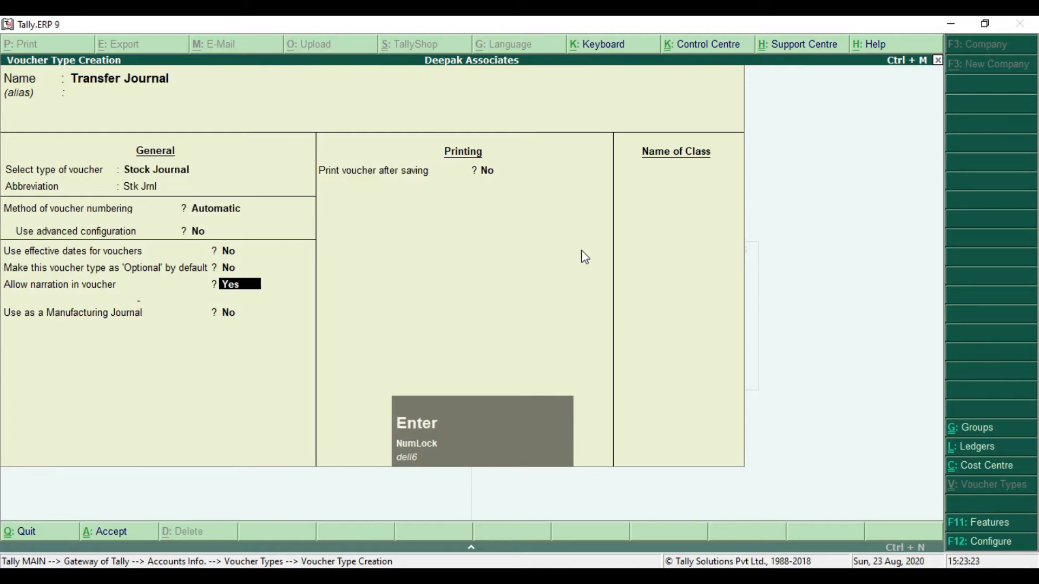
pyautogui.press('Return')
pyautogui.press('Return')
pyautogui.press('Return')
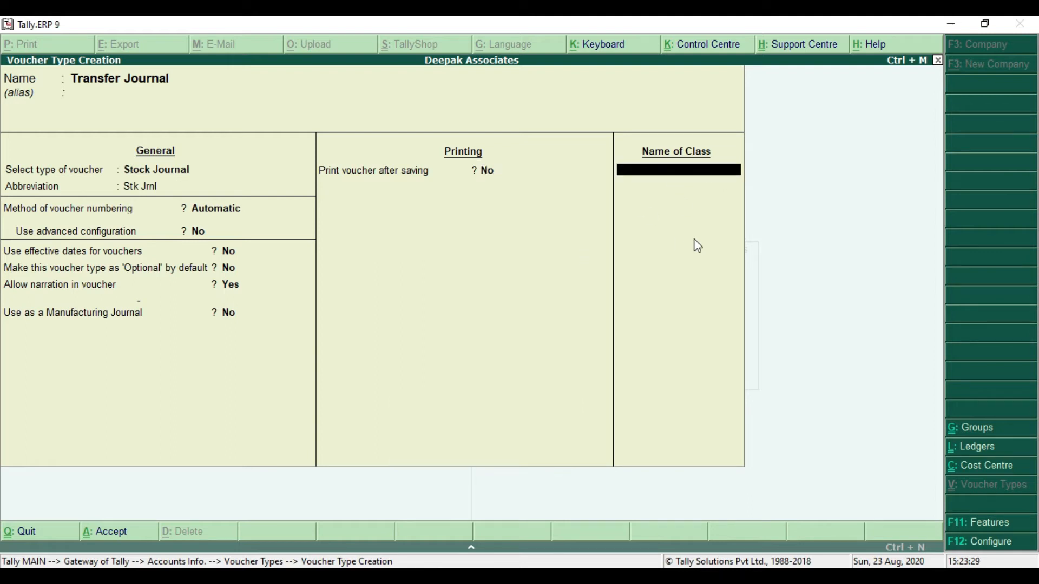
# Add a class named Transfer to the Transfer Journal and enable it for inter-godown transfers.
pyautogui.write('Trans')
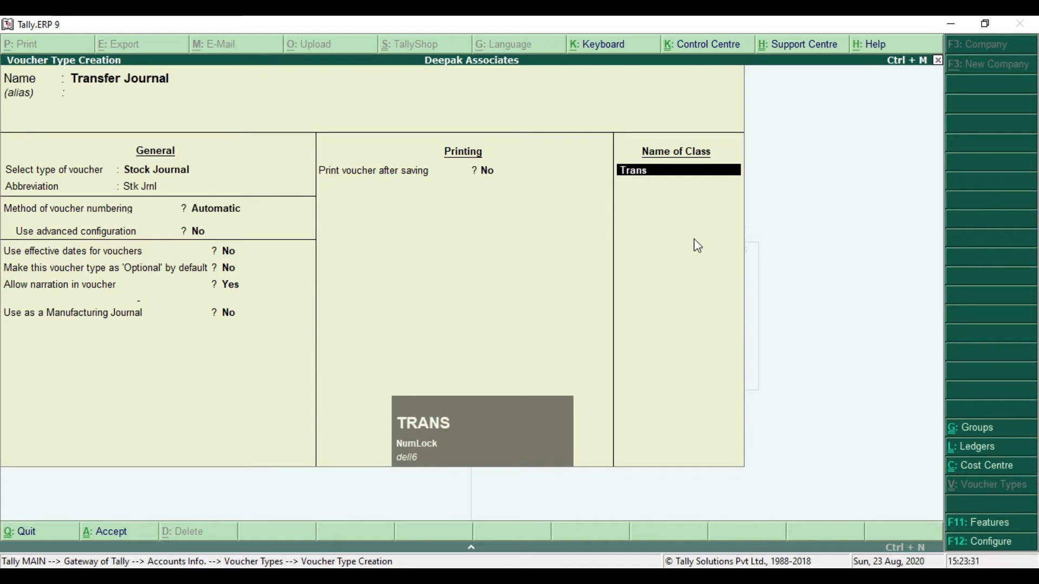
pyautogui.write('fer')
pyautogui.press('Return')
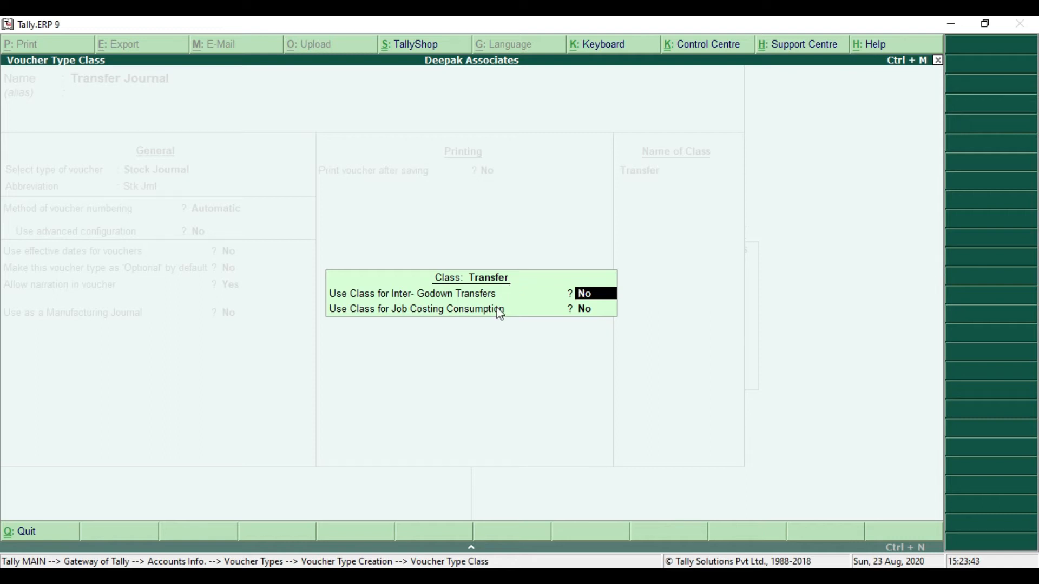
pyautogui.write('y')
pyautogui.press('Return')
# Reopen the Transfer class, keep inter-godown transfers set to Yes, and save the Transfer Journal voucher type.
pyautogui.press('BackSpace')
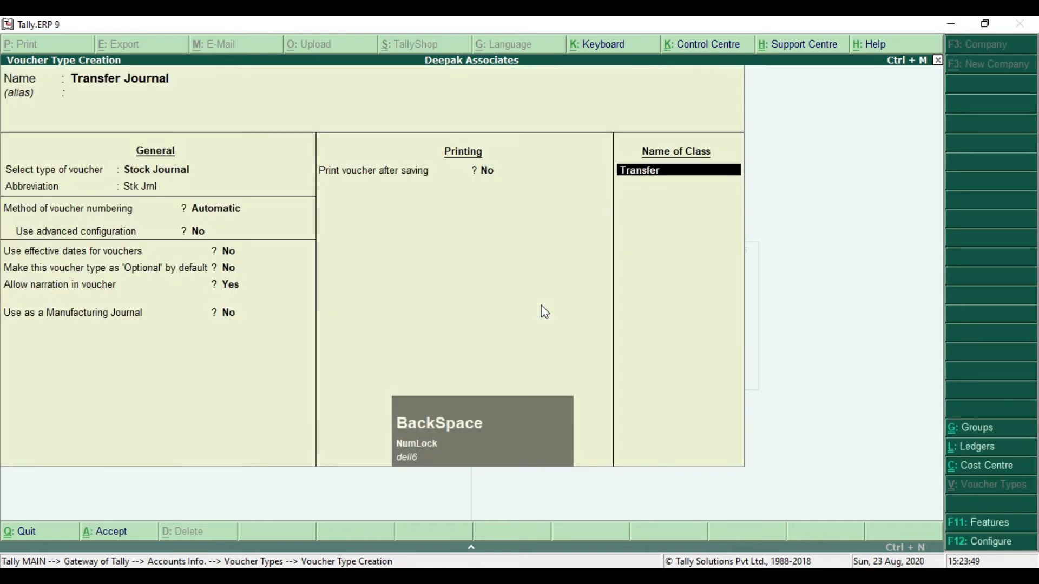
pyautogui.press('KP_Enter')
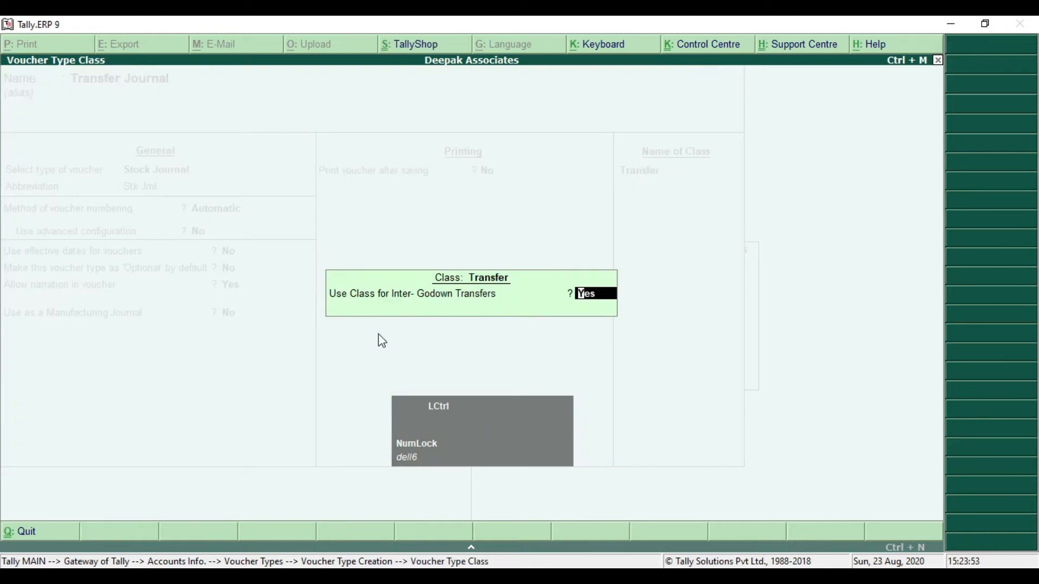
pyautogui.hotkey('ctrl', '2')
pyautogui.moveTo(318, 275); pyautogui.dragTo(642, 303)
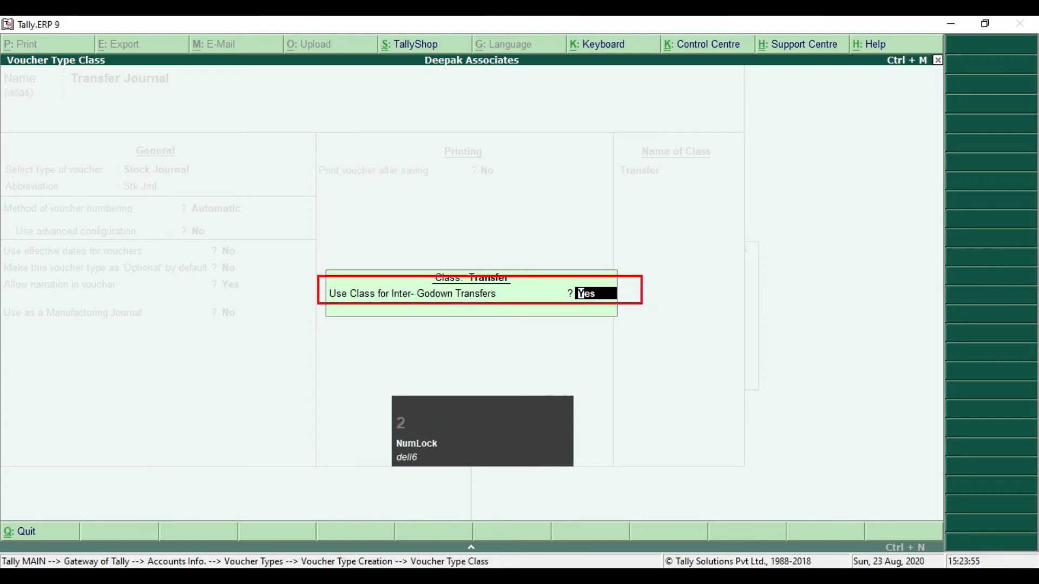
pyautogui.press('Escape')
pyautogui.press('Return')
pyautogui.press('Return')
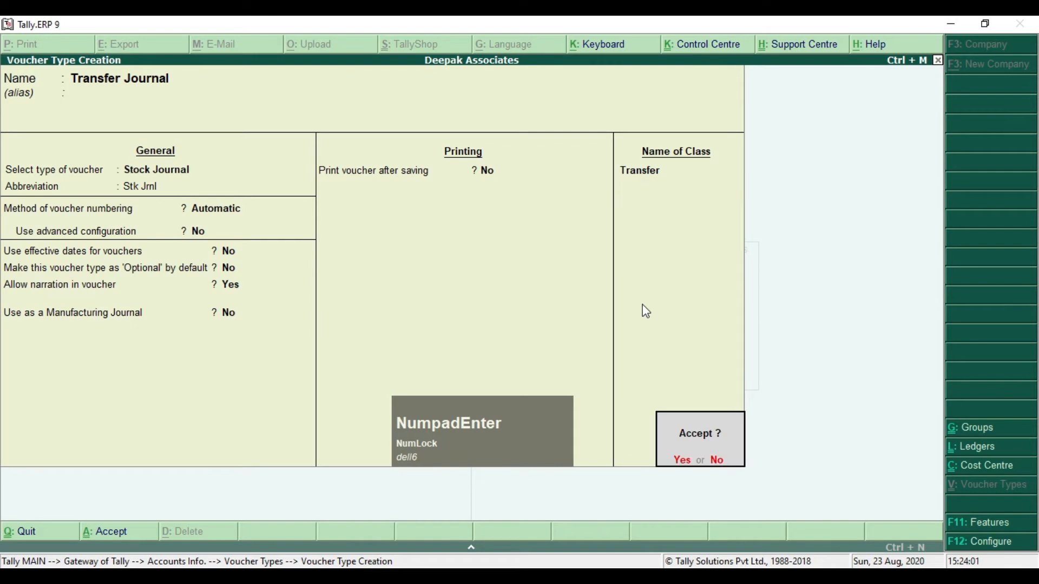
pyautogui.press('Return')
# Check the Consumption Journal entry in Job Costing.pdf, and name the new Tally.ERP 9 voucher type Consumption Journal.
pyautogui.hotkey('alt', 'Tab')
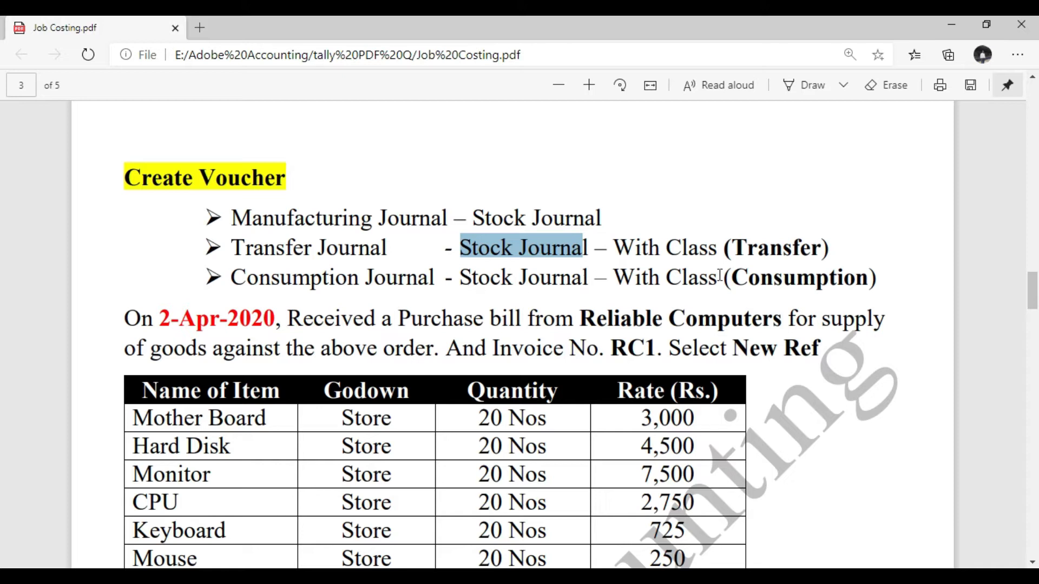
pyautogui.hotkey('alt', 'Tab')
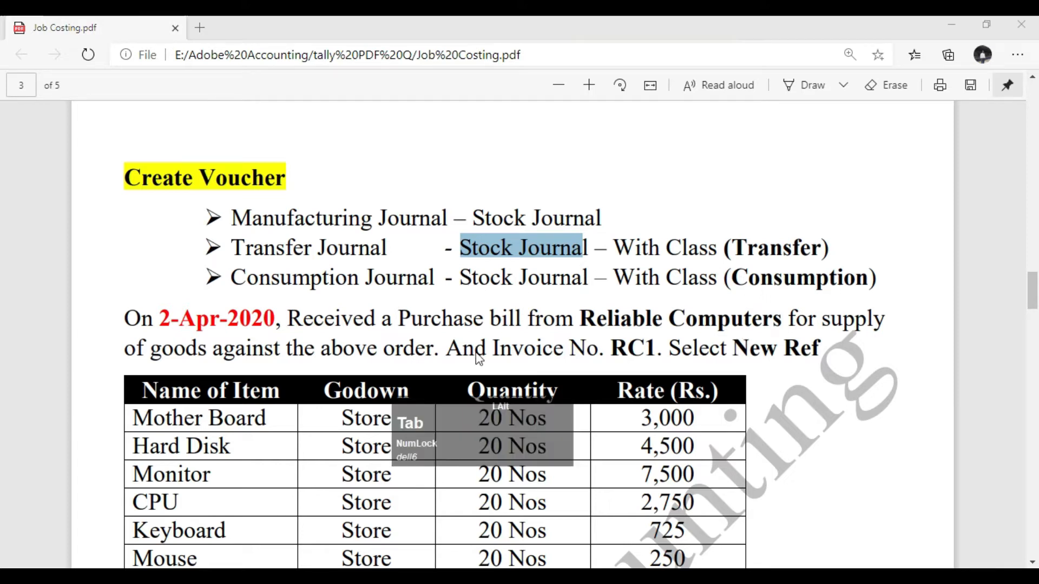
pyautogui.write('Con')
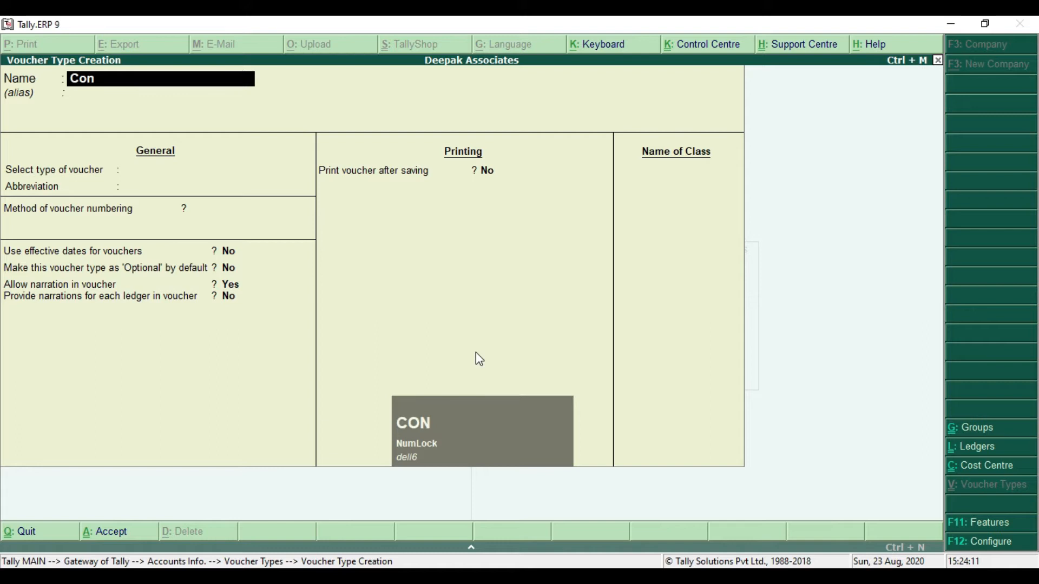
pyautogui.write('su')
pyautogui.write('mption')
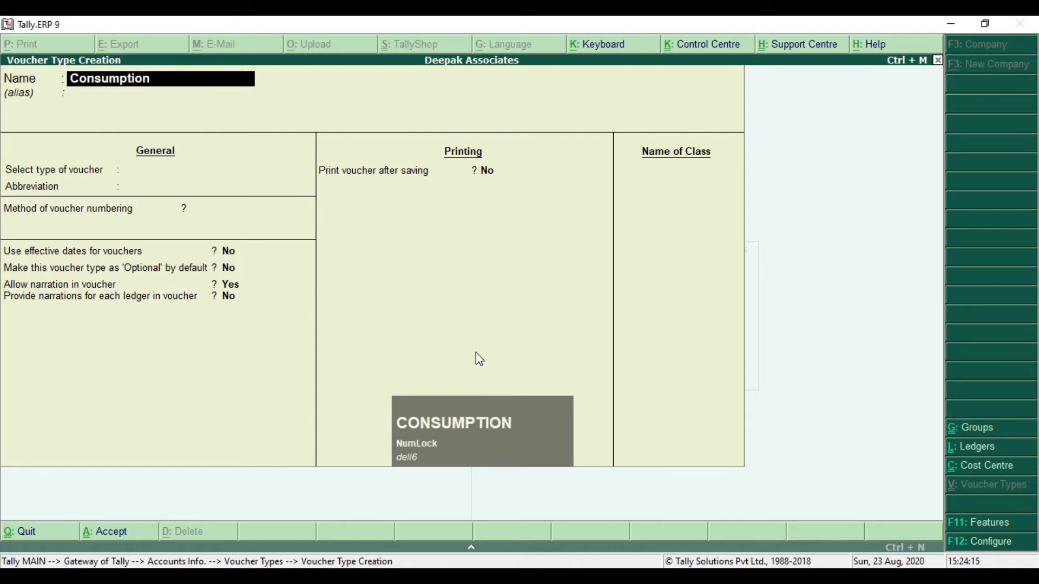
pyautogui.write(' Jou')
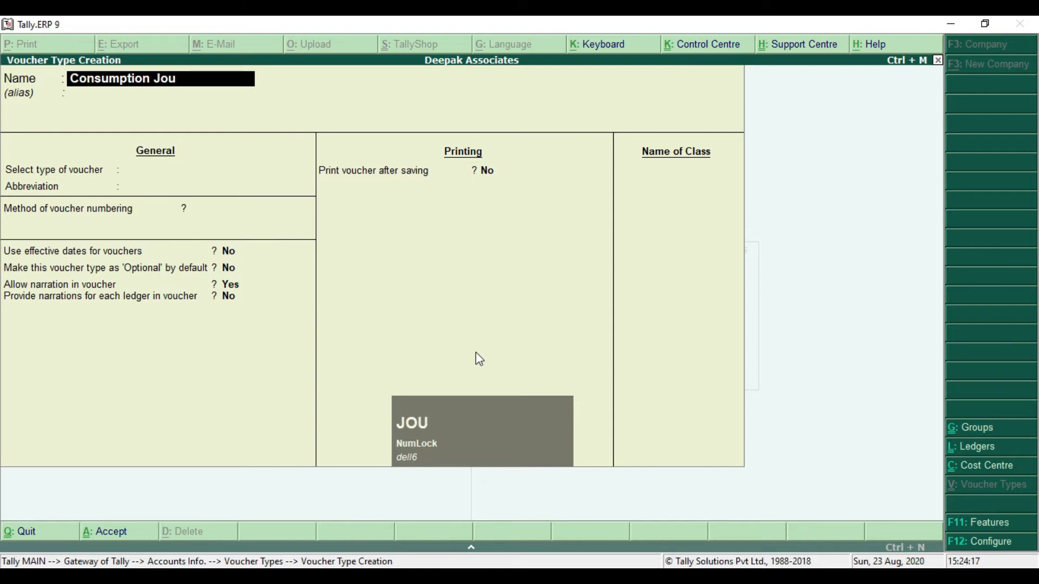
pyautogui.write('rnal')
pyautogui.press('Return')
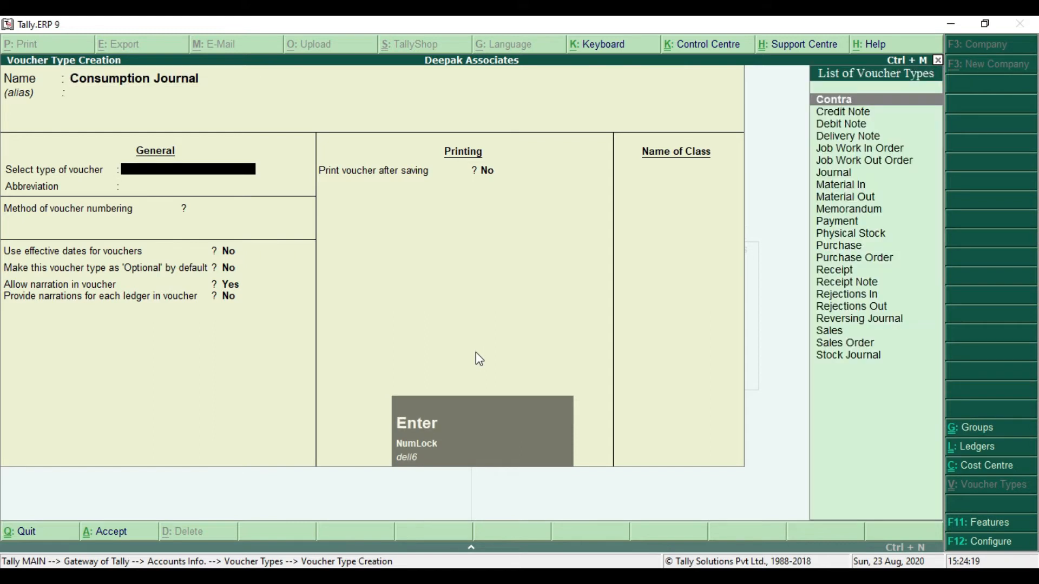
# Base the Consumption Journal on the Stock Journal voucher type and keep the default numbering, narration, manufacturing and printing settings.
pyautogui.write('s')
pyautogui.press('Down')
pyautogui.press('Down')
pyautogui.press('Down')
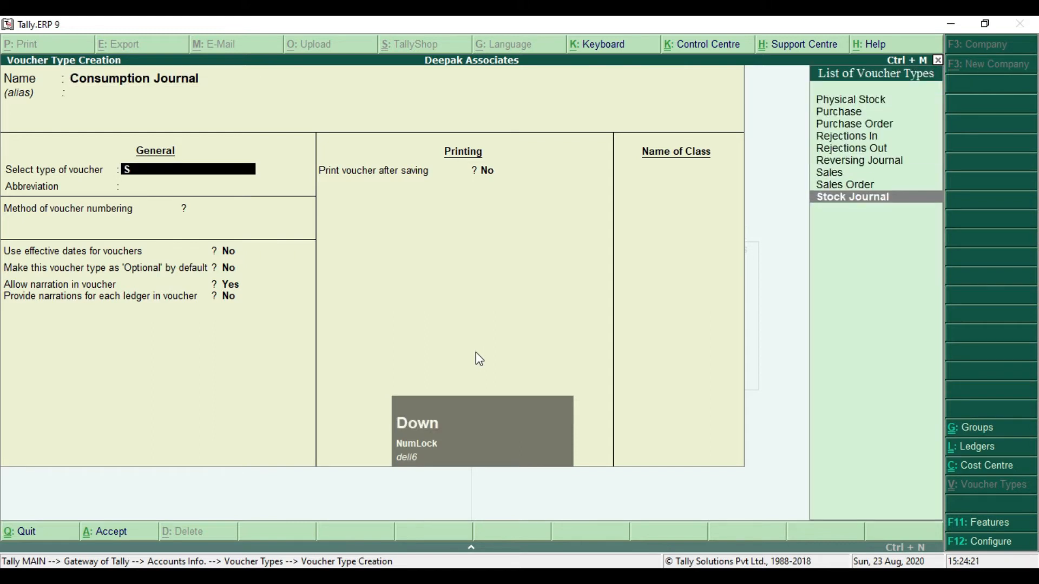
pyautogui.press('Return')
pyautogui.press('Return')
pyautogui.press('Return')
pyautogui.press('Return')
pyautogui.press('Return')
pyautogui.press('Return')
pyautogui.press('Return')
pyautogui.press('Return')
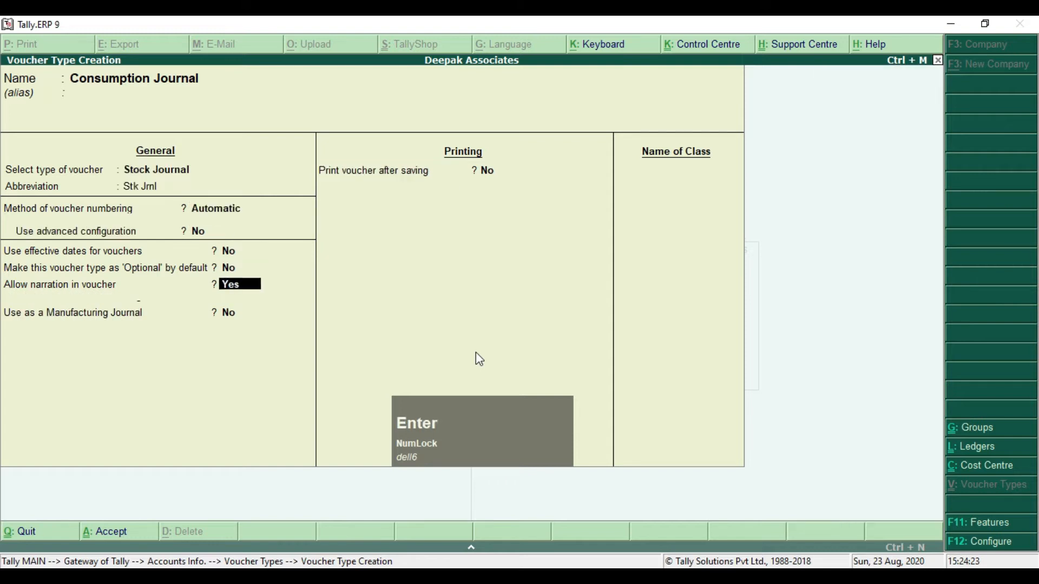
pyautogui.press('Return')
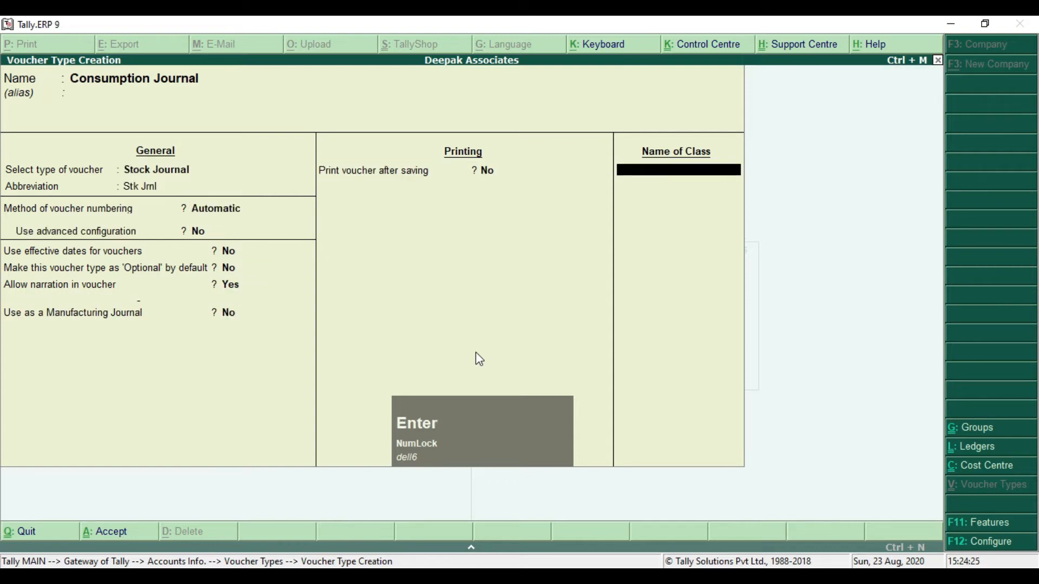
# Add a class named Consumption to the Consumption Journal, leaving inter-godown transfers set to No.
pyautogui.write('Consu')
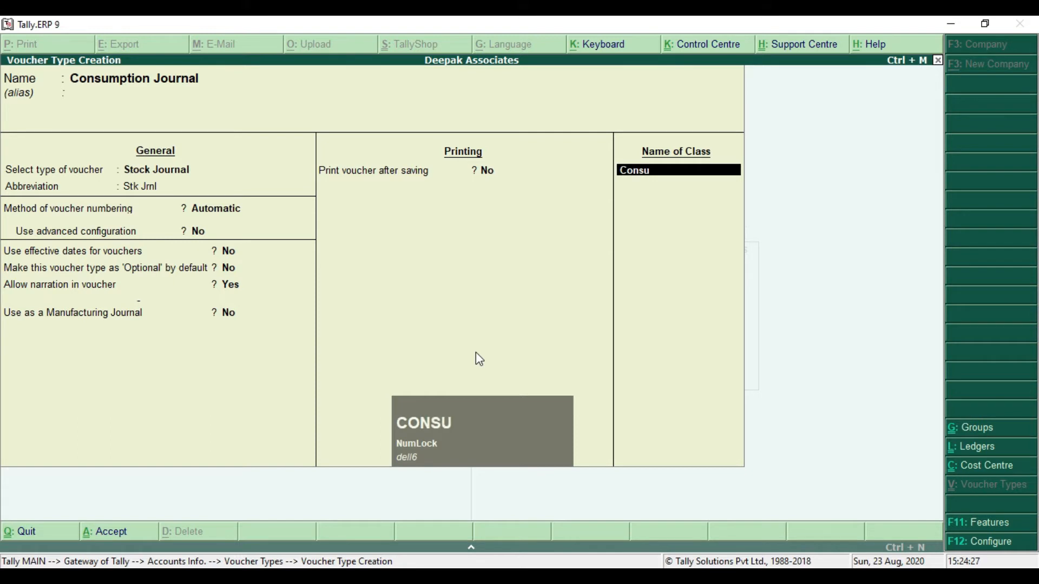
pyautogui.write('mption')
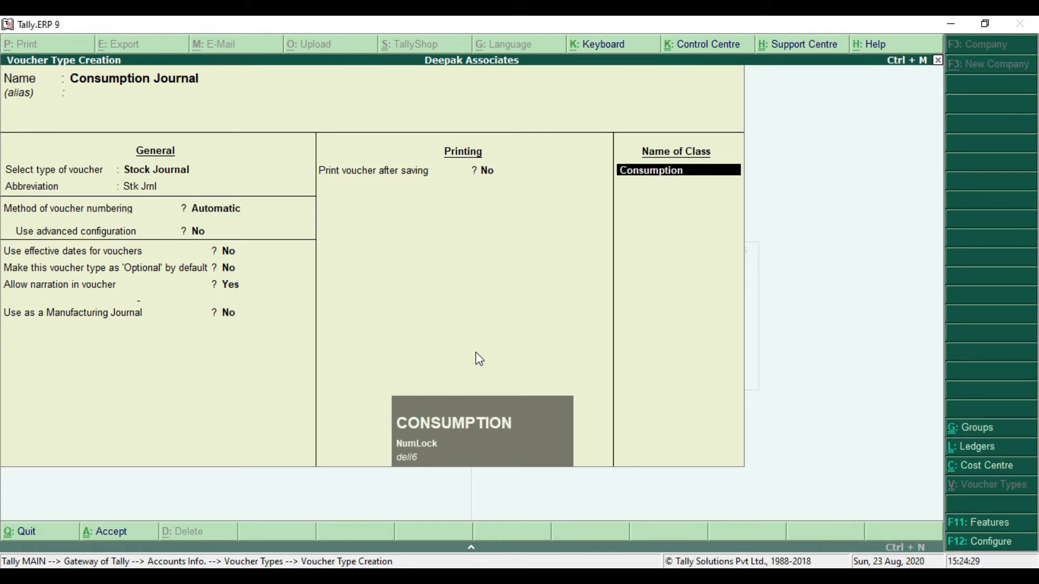
pyautogui.press('Return')
pyautogui.press('Return')
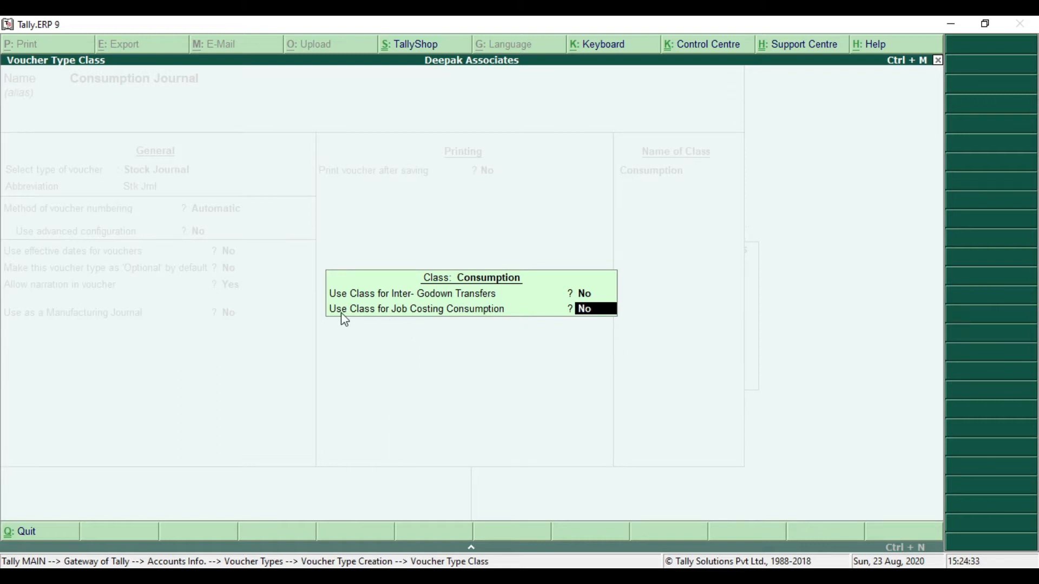
# Enable the Consumption class for job costing consumption, save the Consumption Journal voucher type and leave voucher type creation.
pyautogui.hotkey('ctrl', '2')
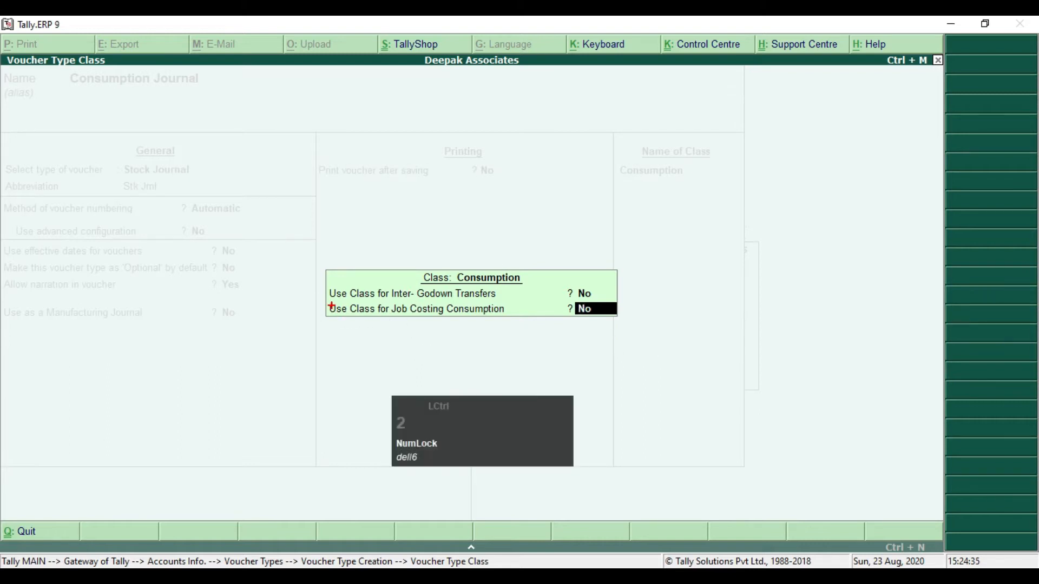
pyautogui.moveTo(327, 301)
pyautogui.mouseDown()
pyautogui.moveTo(373, 323)
pyautogui.moveTo(618, 325)
pyautogui.mouseUp()
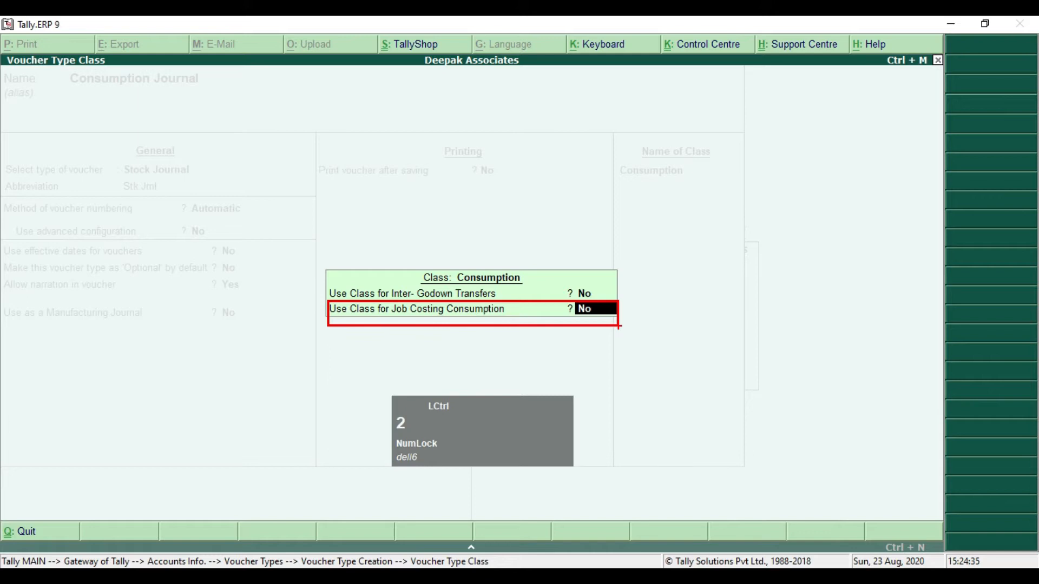
pyautogui.press('Escape')
pyautogui.write('y')
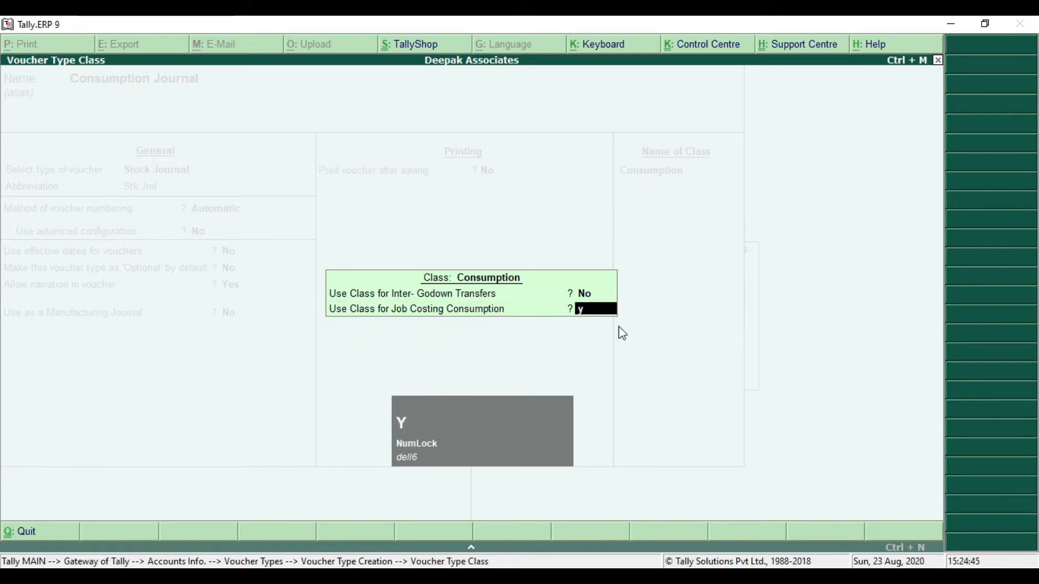
pyautogui.press('Return')
pyautogui.press('Return')
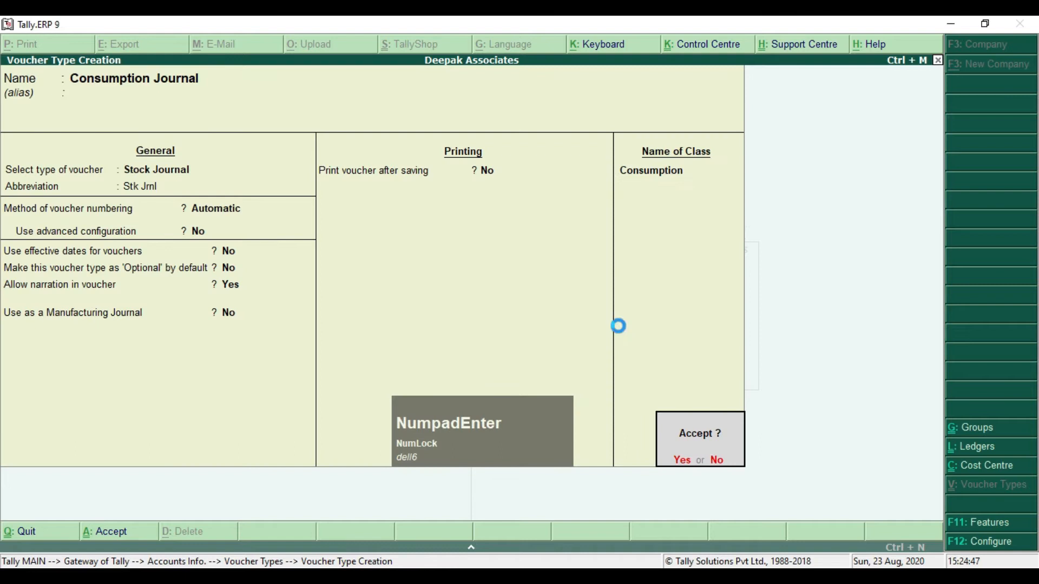
pyautogui.press('Return')
pyautogui.press('Escape')
pyautogui.press('Escape')
pyautogui.press('Escape')
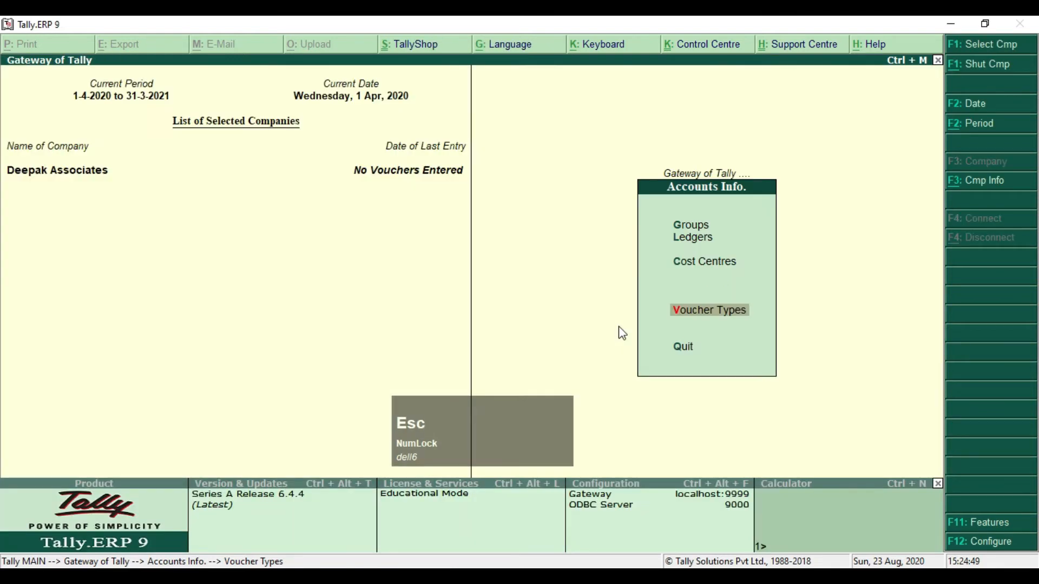
# Switch to Job Costing.pdf and read the 2-Apr-2020 Reliable Computers purchase bill details and item table.
pyautogui.hotkey('alt', 'Tab')
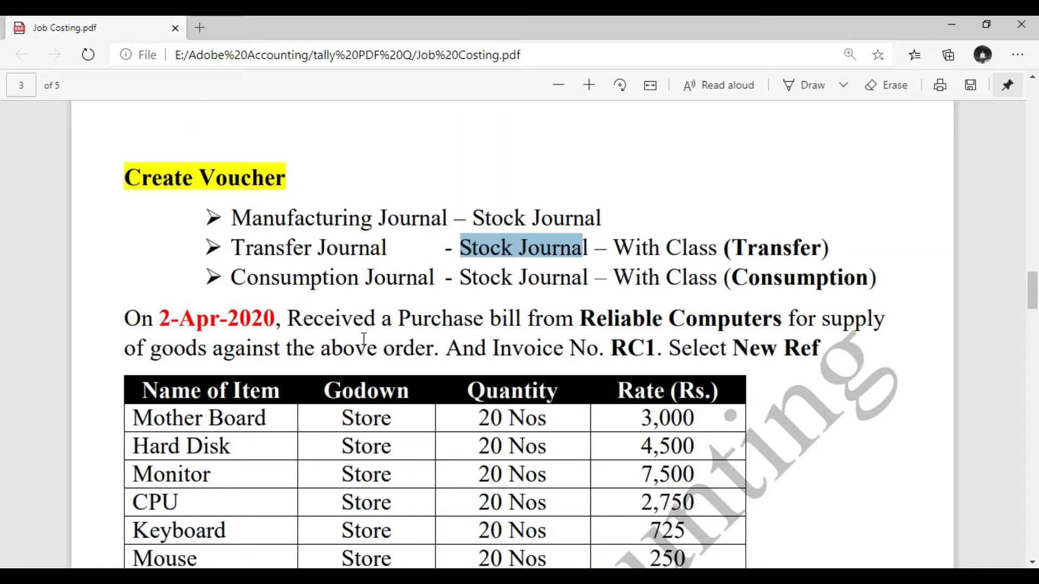
pyautogui.scroll(-1, 364, 339)
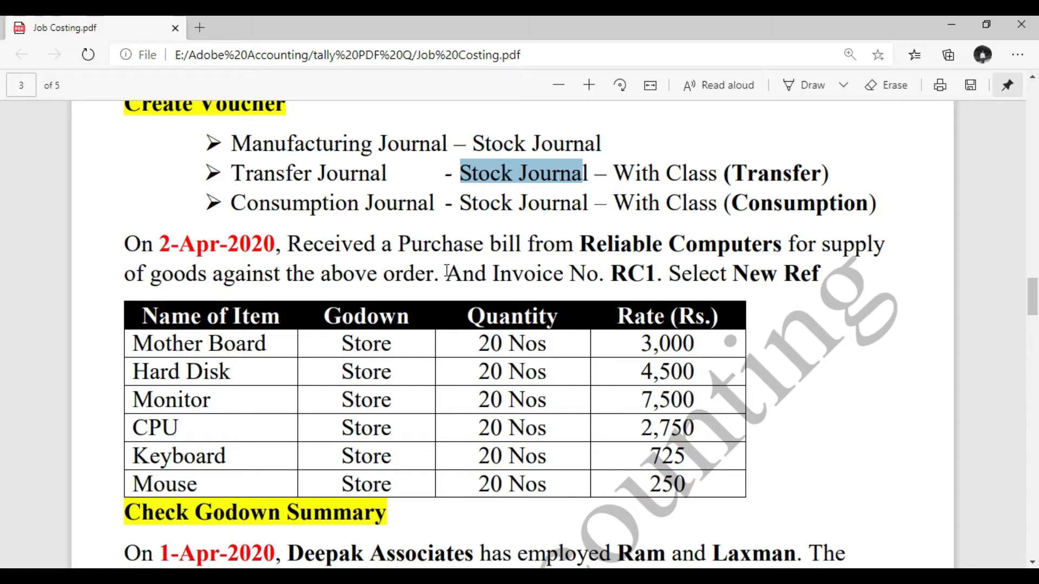
pyautogui.scroll(-1, 463, 255)
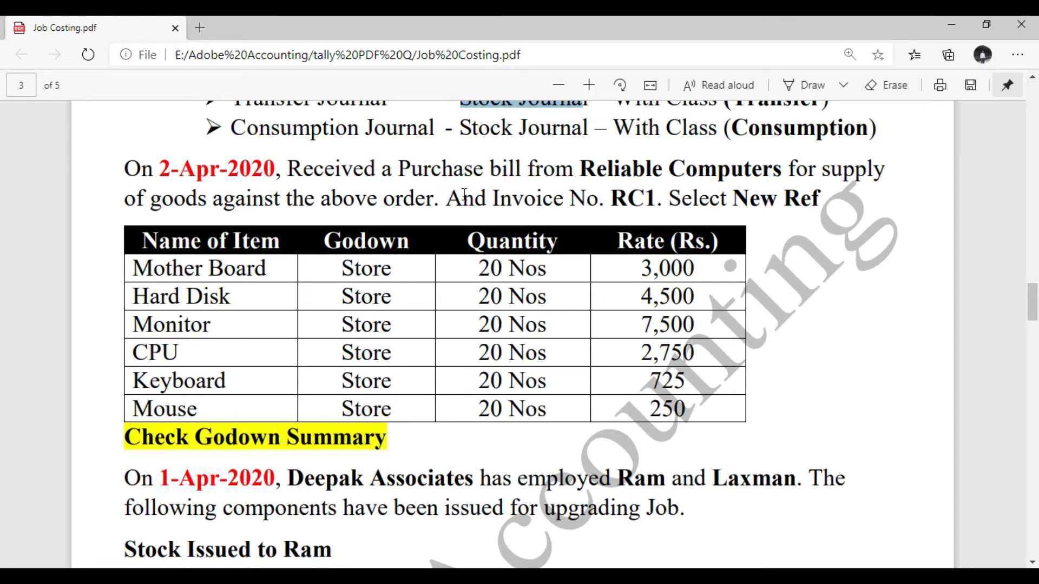
# Switch to Tally.ERP 9 and start a new purchase voucher for Deepak Associates.
pyautogui.hotkey('alt', 'Tab')
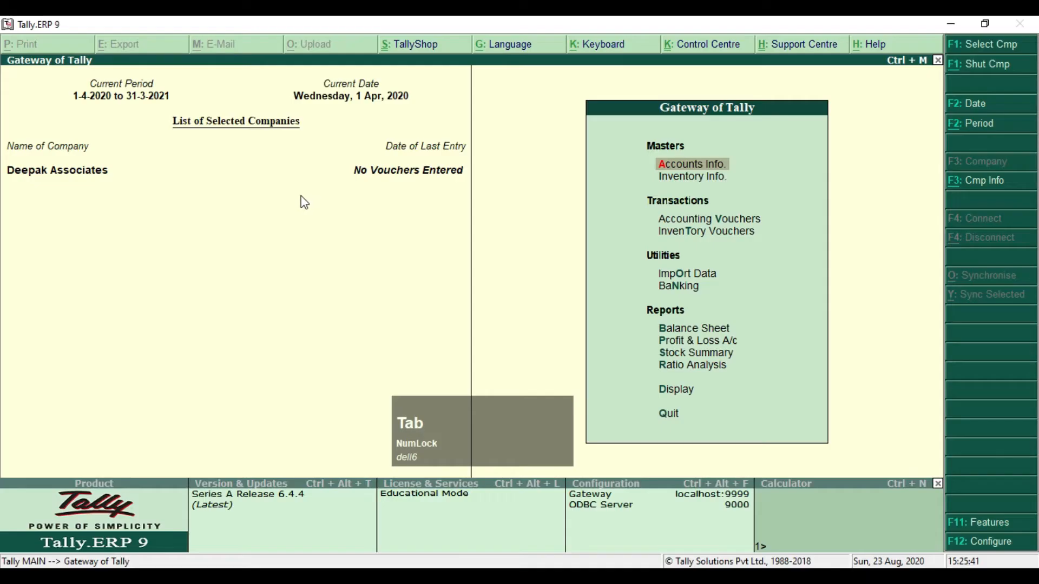
pyautogui.press('Down')
pyautogui.press('Down')
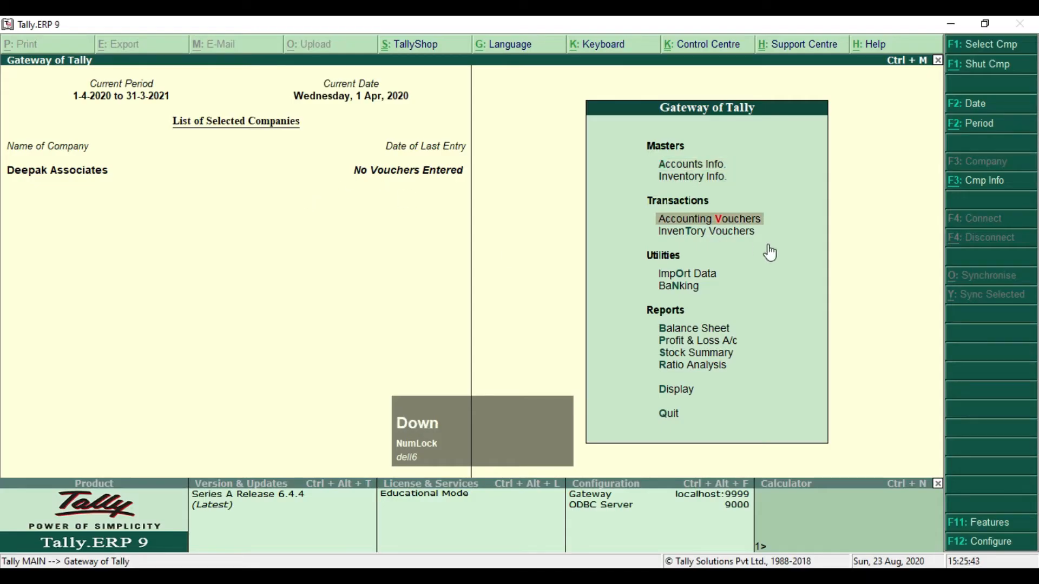
pyautogui.press('Return')
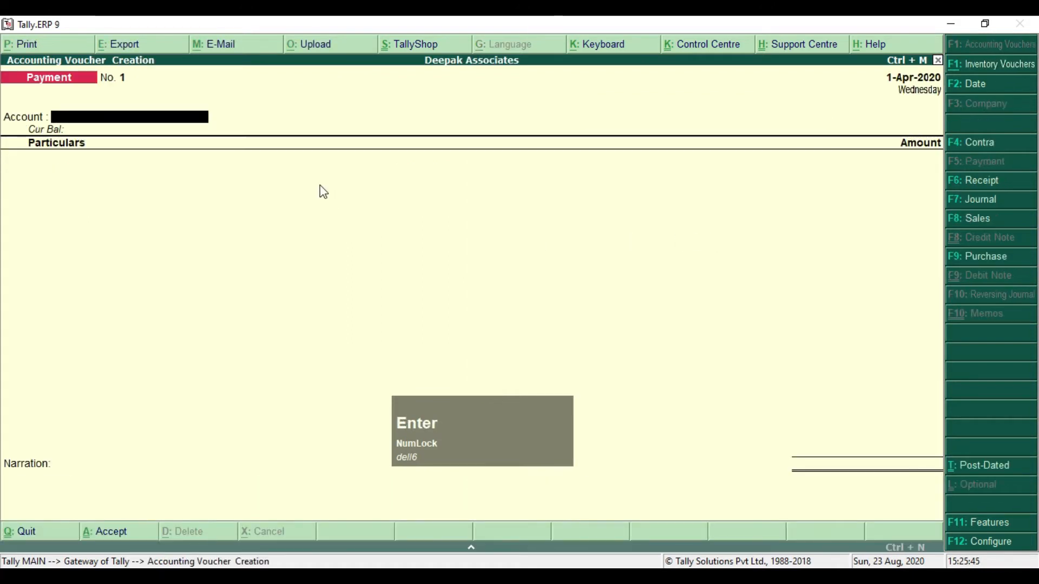
pyautogui.press('F9')
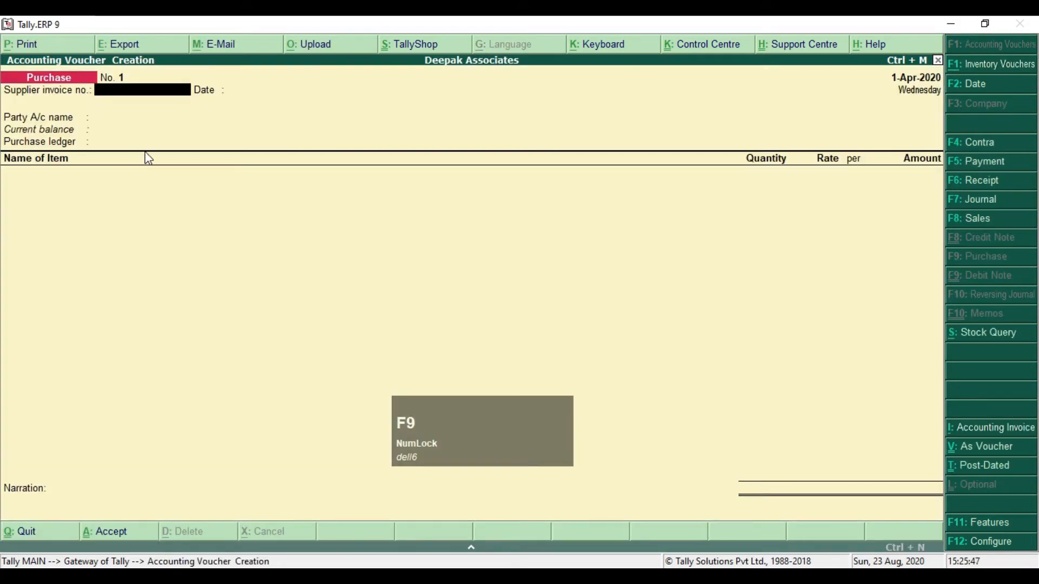
# Set the party account to Reliable Computer with its default supplier details and the purchase ledger to Purchase, leaving the supplier invoice number blank.
pyautogui.press('Return')
pyautogui.press('Return')
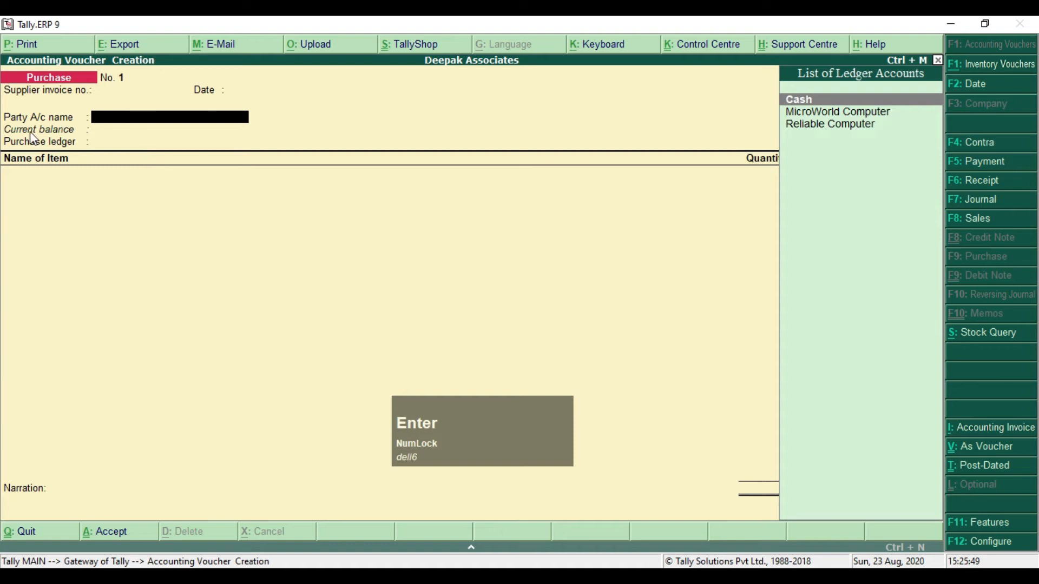
pyautogui.click(824, 129)
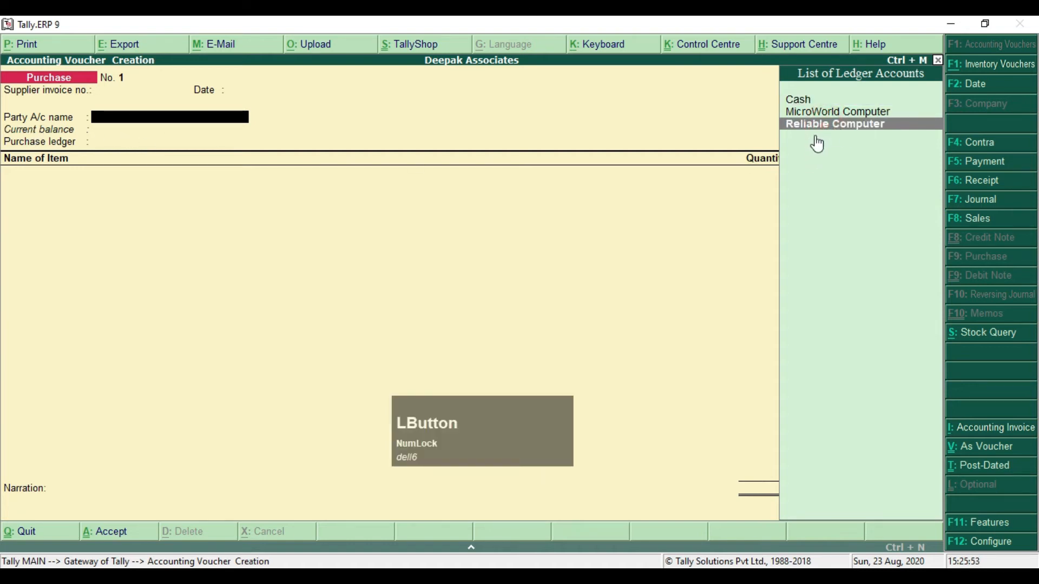
pyautogui.press('Return')
pyautogui.press('Return')
pyautogui.press('Return')
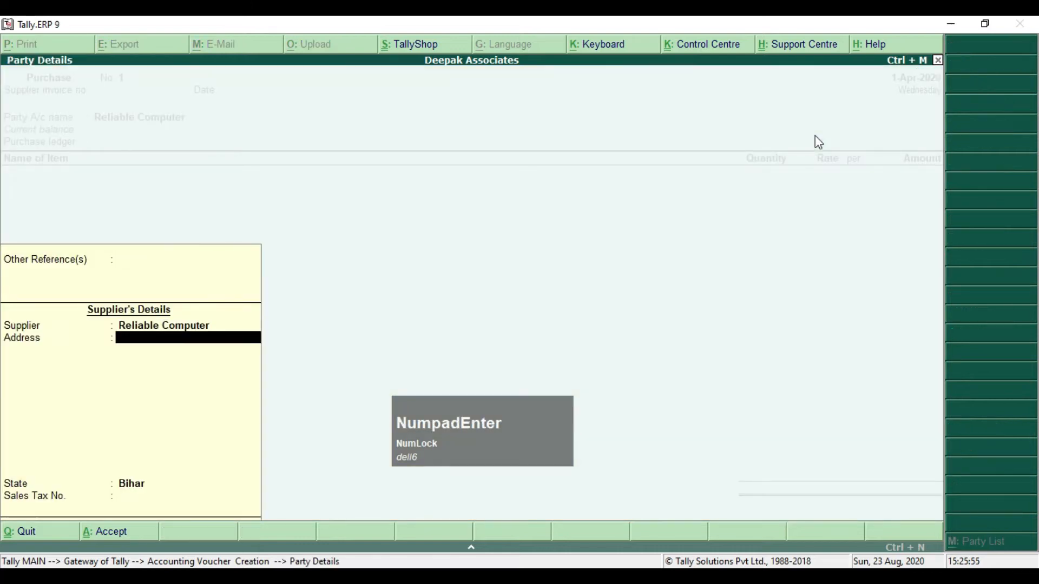
pyautogui.press('Return')
pyautogui.press('Return')
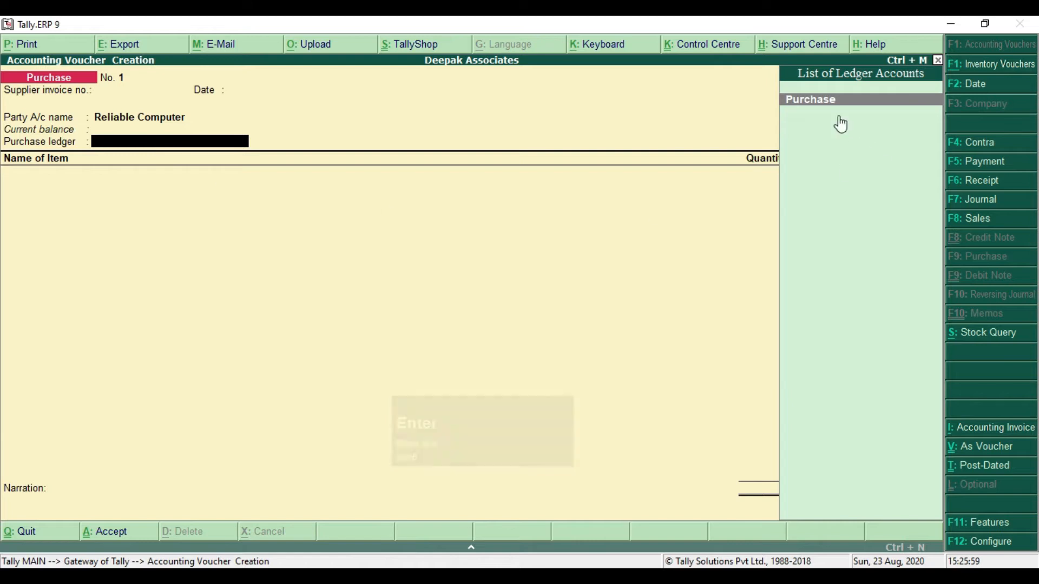
pyautogui.press('Return')
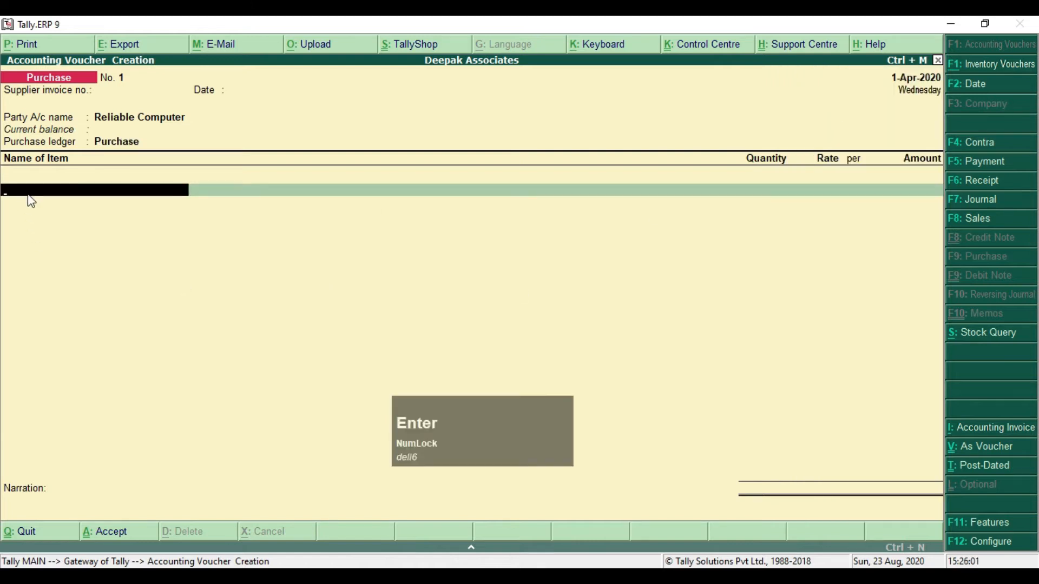
# Consult the item table in Job Costing.pdf, return to Tally.ERP 9 and choose Mother Board as the purchase voucher's first item.
pyautogui.press('alt')
pyautogui.hotkey('alt', 'Tab')
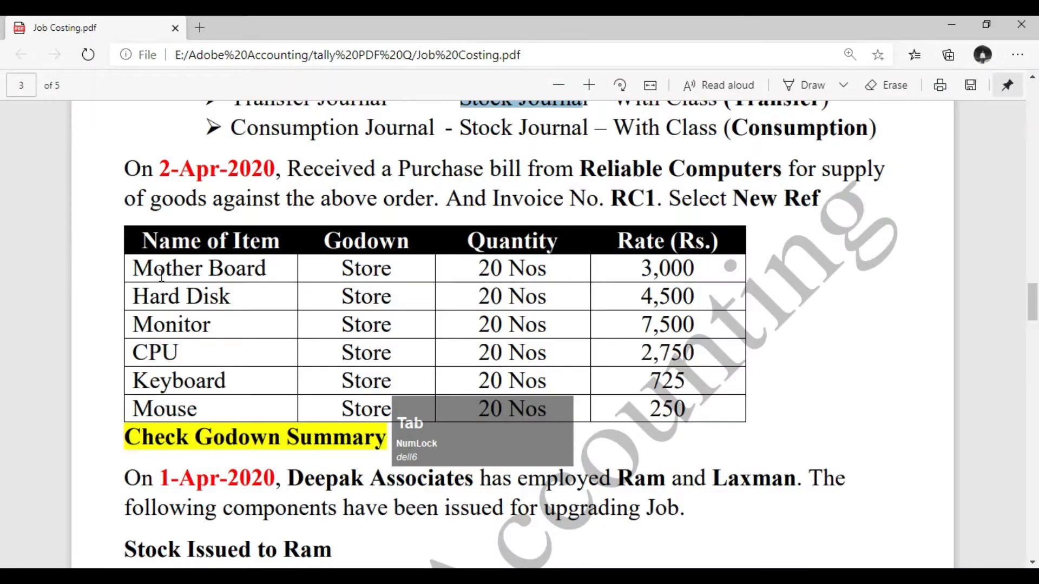
pyautogui.hotkey('alt', 'Tab')
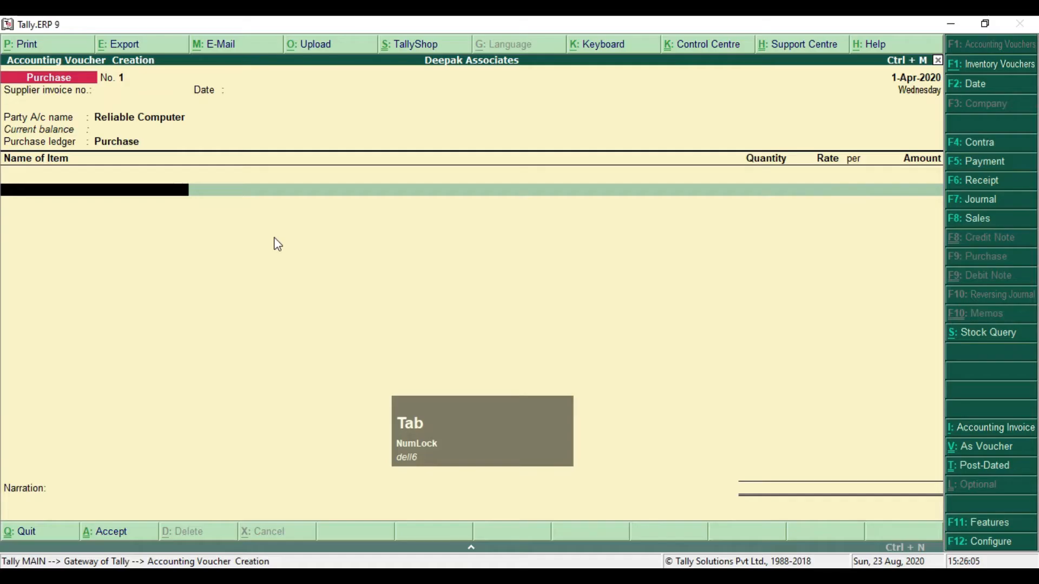
pyautogui.write('M')
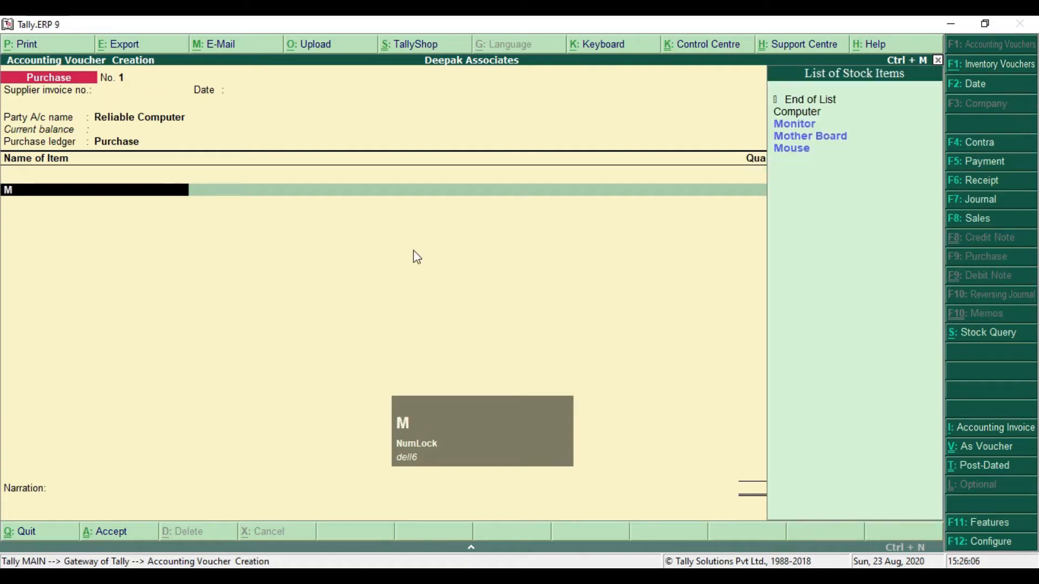
pyautogui.click(811, 138)
pyautogui.press('Return')
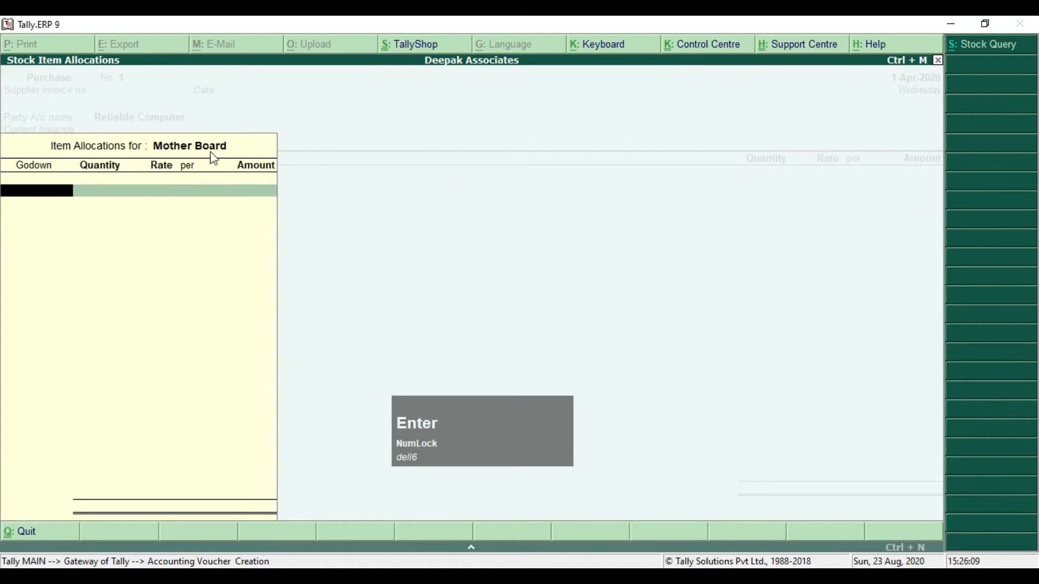
# Recheck the item table in Job Costing.pdf, then in Tally.ERP 9 allocate 20 Nos of Mother Board to the Store godown at rate 3,000.
pyautogui.hotkey('alt', 'Tab')
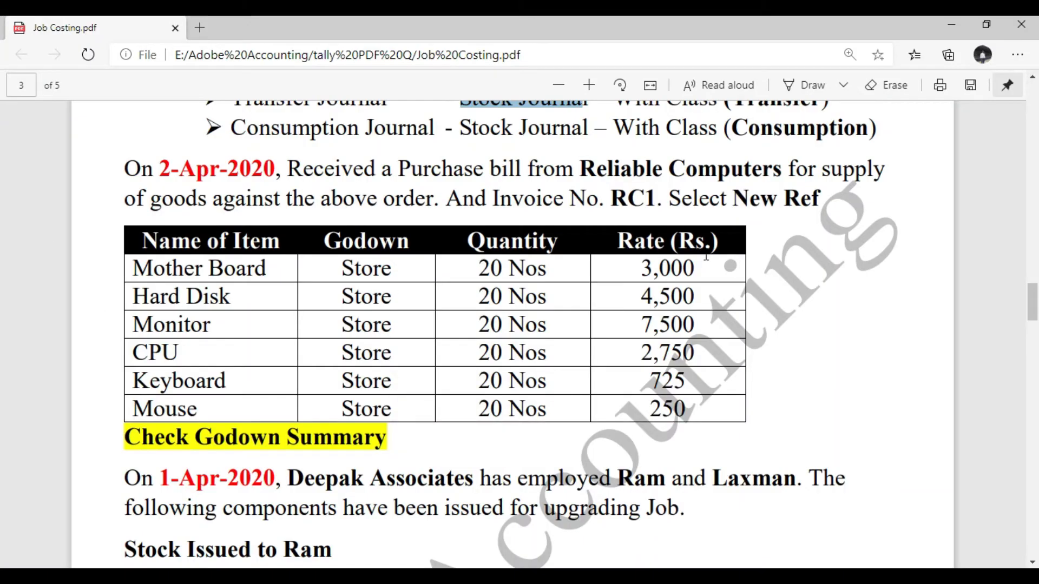
pyautogui.hotkey('alt', 'Tab')
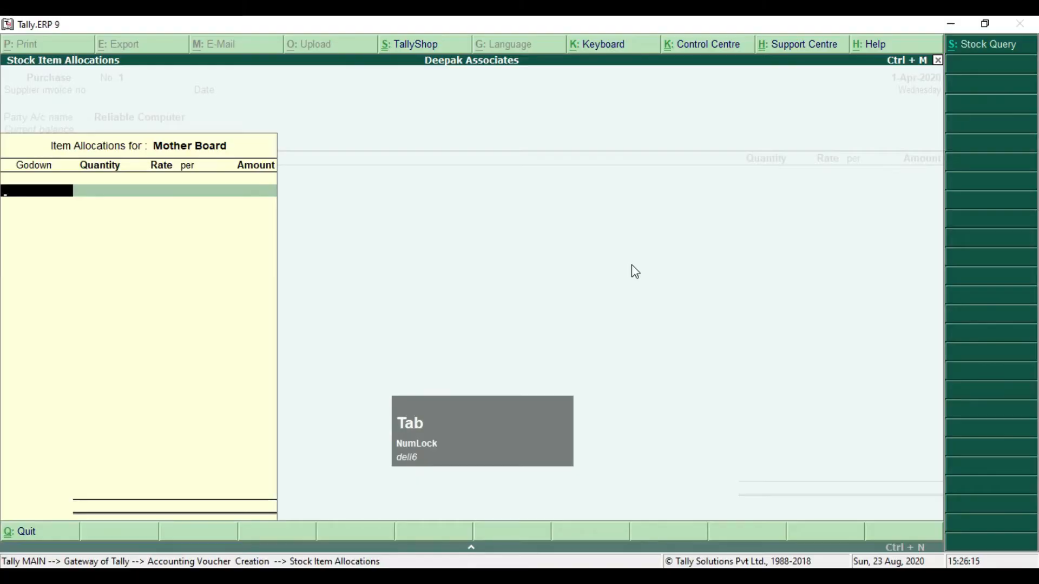
pyautogui.write('Store')
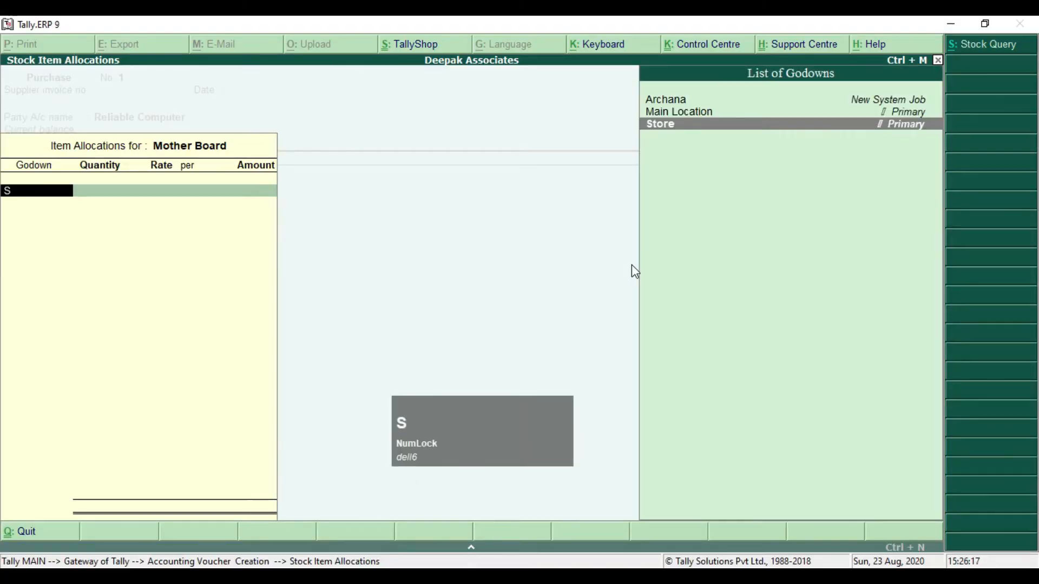
pyautogui.press('Return')
pyautogui.write('20 Nos')
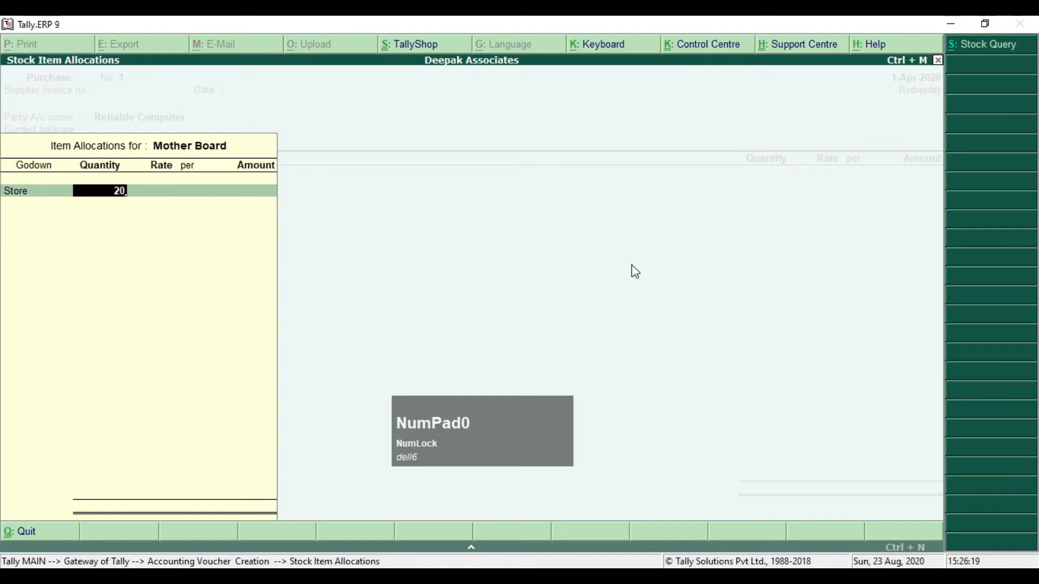
pyautogui.press('Return')
pyautogui.write('3,000')
pyautogui.press('Return')
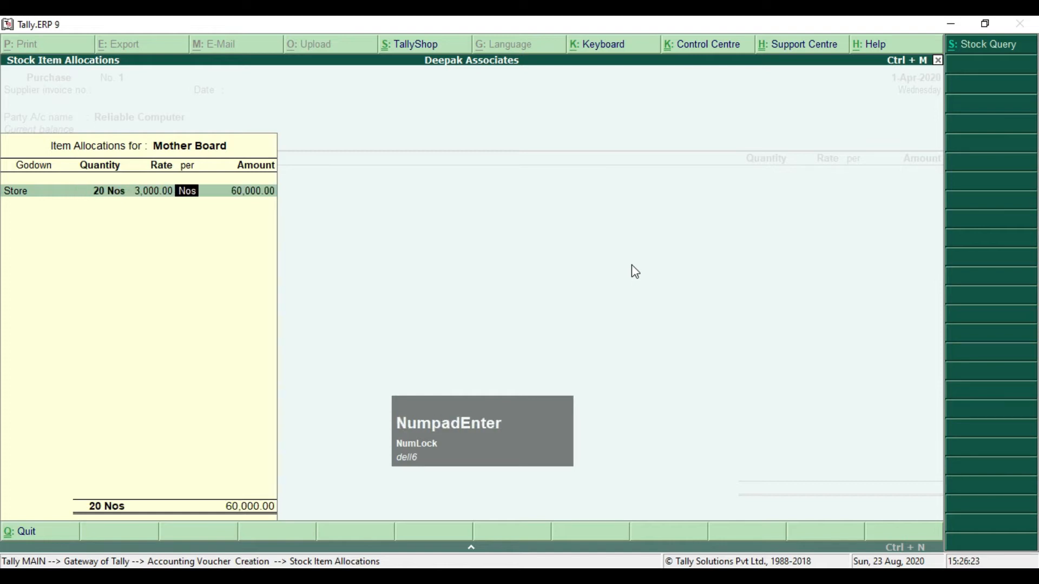
pyautogui.press('Return')
pyautogui.press('Return')
pyautogui.press('Return')
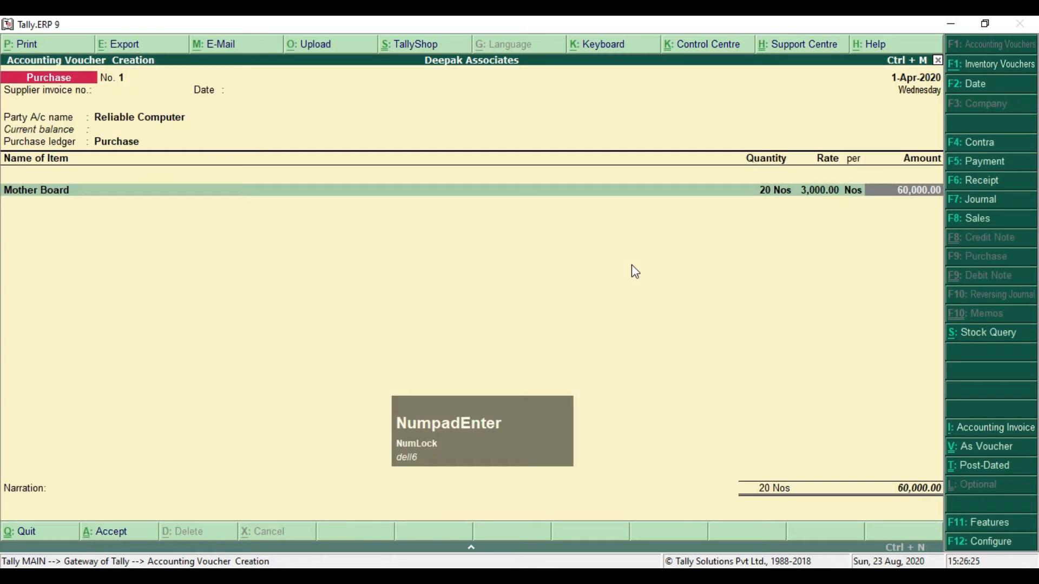
pyautogui.press('Return')
# Check the next row in Job Costing.pdf, return to Tally.ERP 9 and choose Hard Disk as the second purchase item.
pyautogui.hotkey('alt', 'Tab')
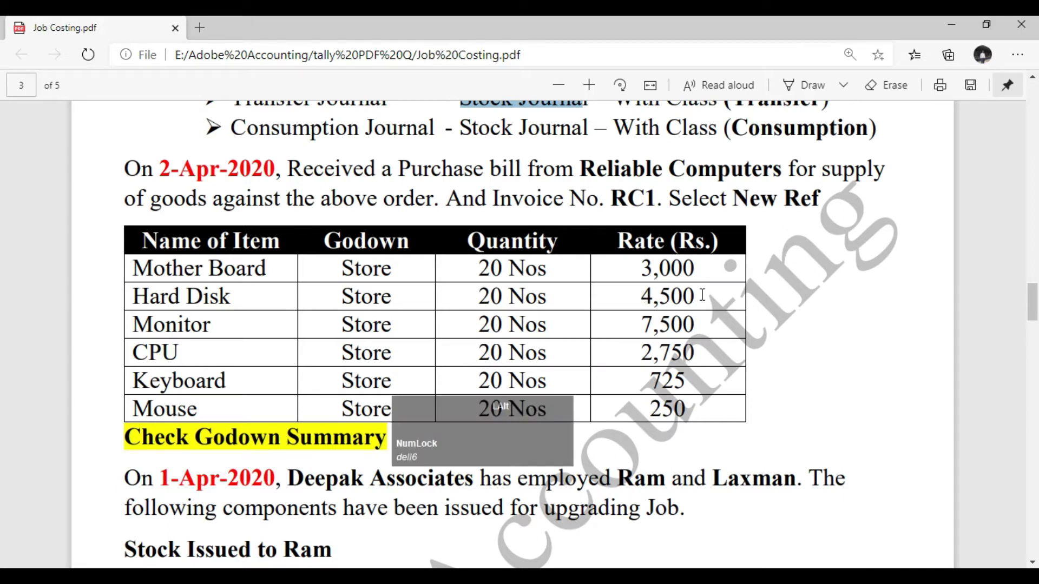
pyautogui.hotkey('alt', 'Tab')
pyautogui.write('H')
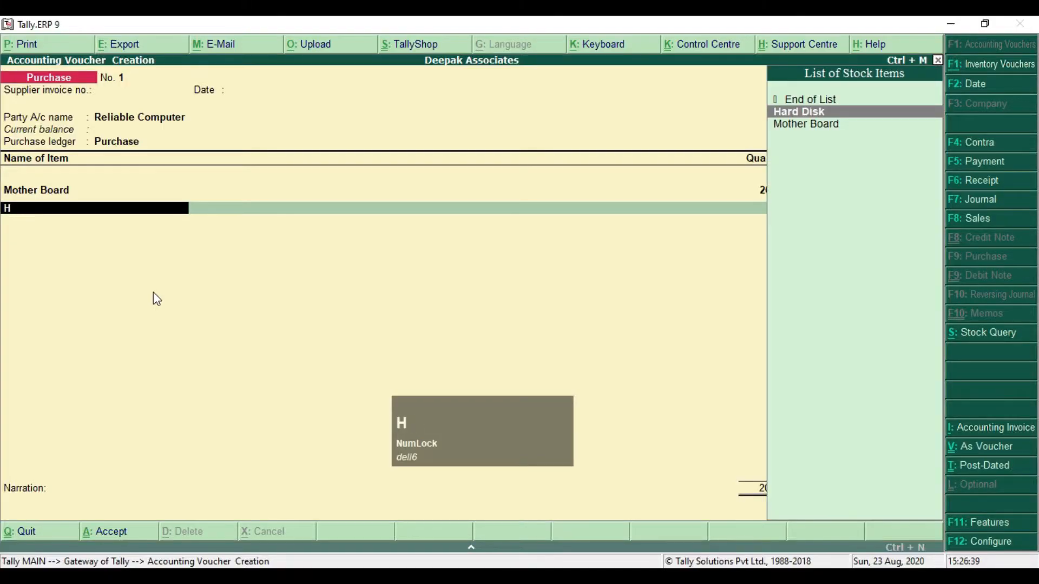
pyautogui.press('Return')
# Allocate 20 Nos of Hard Disk to the Store godown at a rate of 4,500 per Nos.
pyautogui.write('Store')
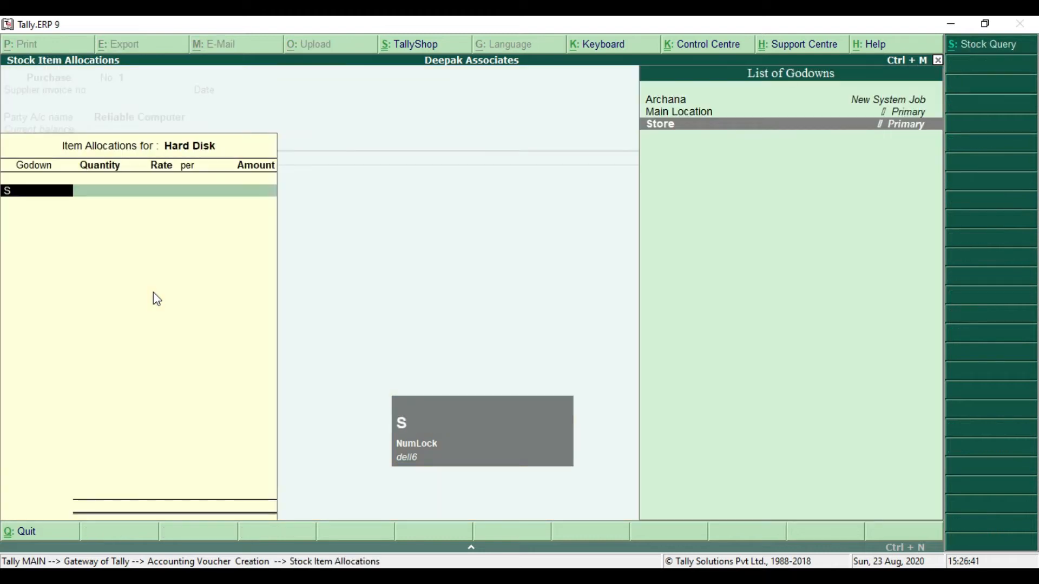
pyautogui.press('Return')
pyautogui.write('20 Nos')
pyautogui.press('Return')
pyautogui.write('4500')
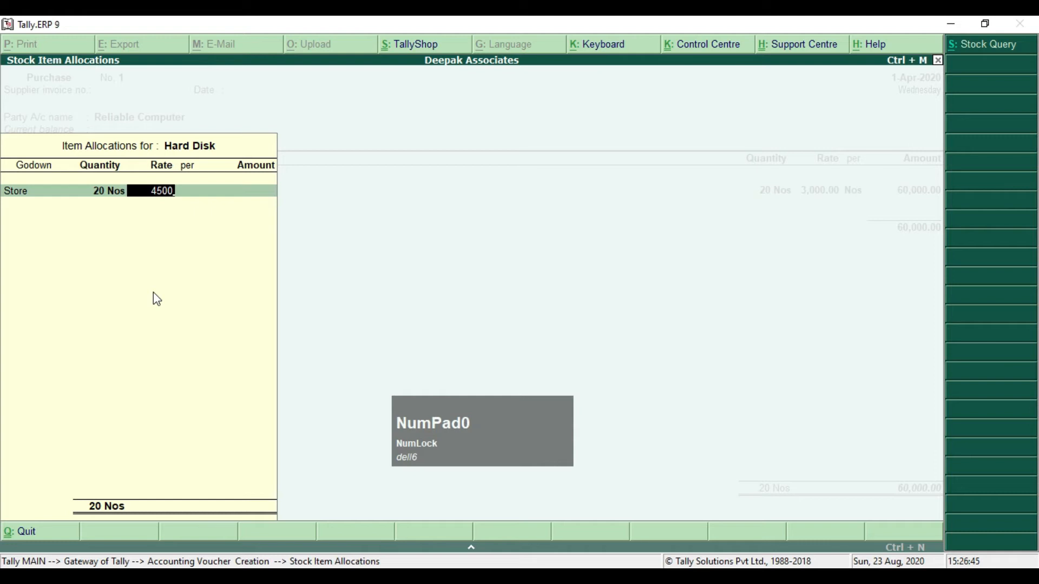
pyautogui.press('Return')
pyautogui.press('Return')
pyautogui.press('Return')
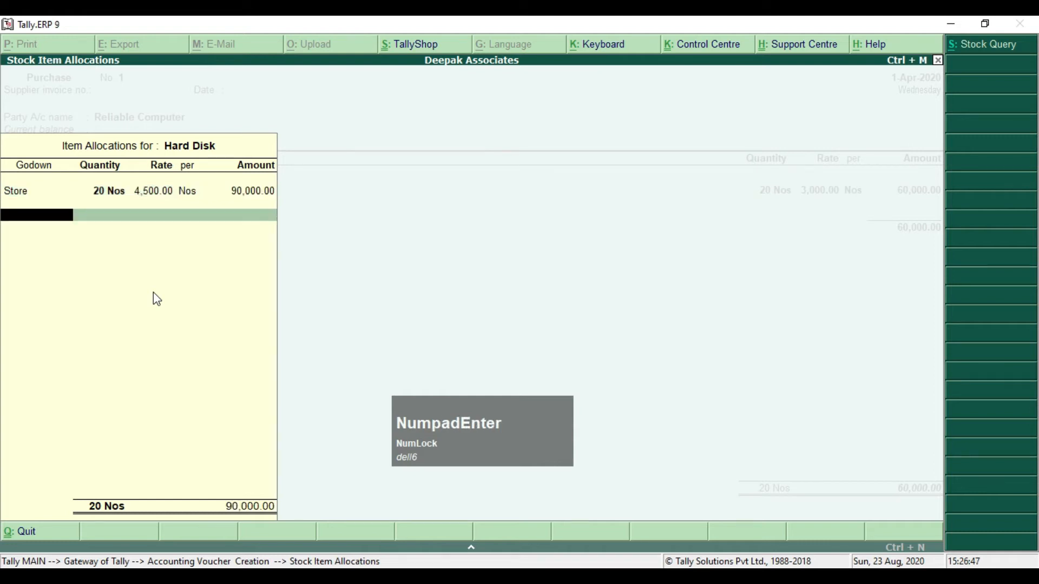
pyautogui.press('Return')
pyautogui.press('Return')
# Check the third row in Job Costing.pdf, return to Tally.ERP 9 and choose Monitor as the third purchase item.
pyautogui.hotkey('alt', 'Tab')
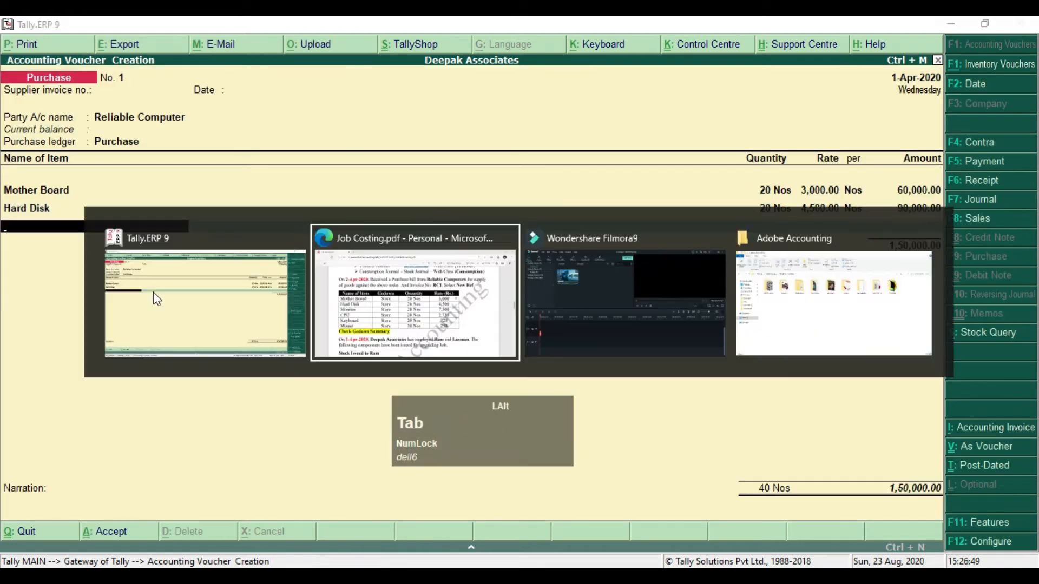
pyautogui.hotkey('alt', 'Tab')
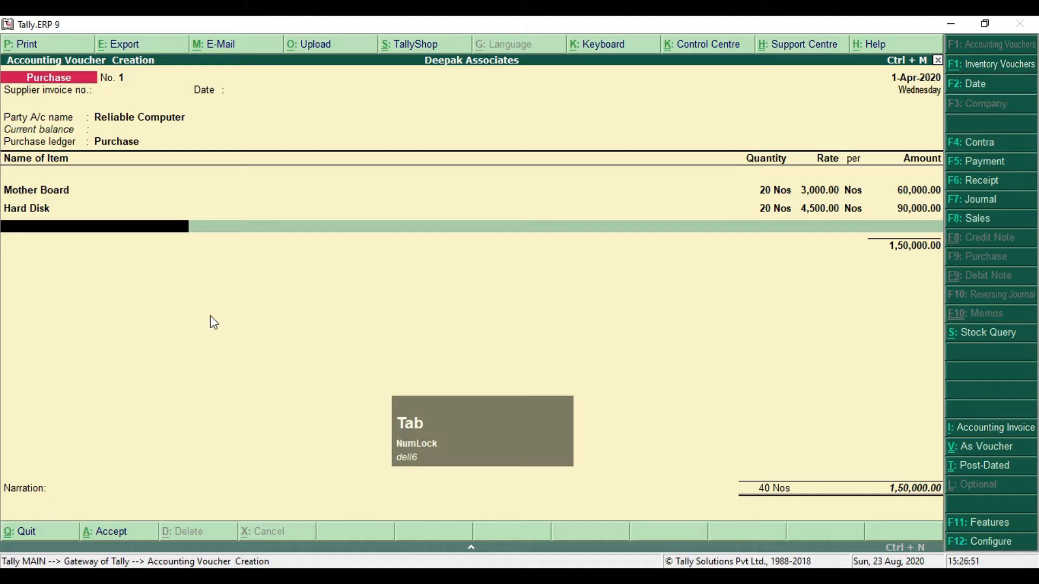
pyautogui.hotkey('alt', 'Tab')
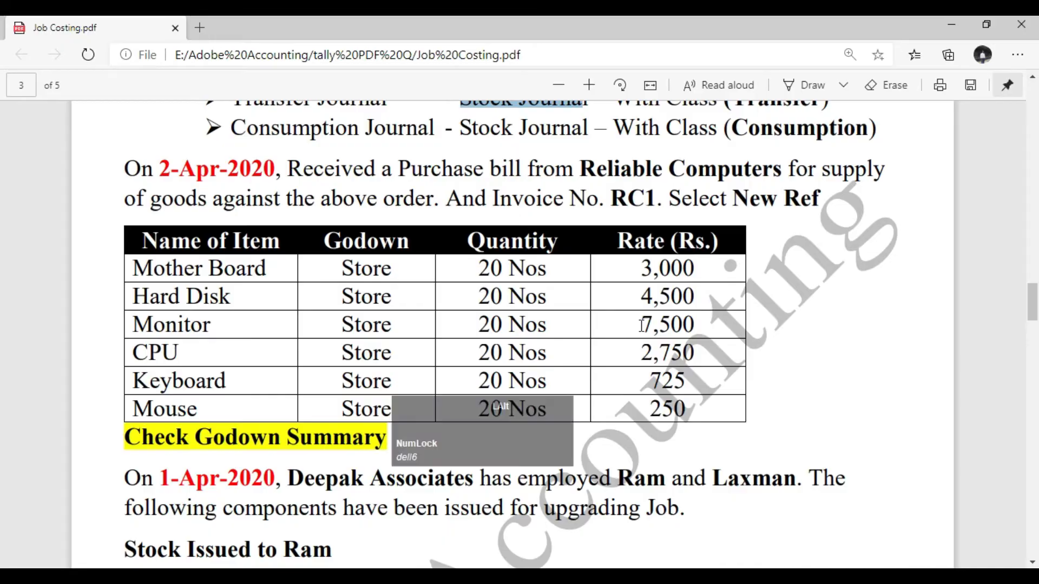
pyautogui.hotkey('alt', 'Tab')
pyautogui.write('M')
pyautogui.press('Down')
pyautogui.write('.')
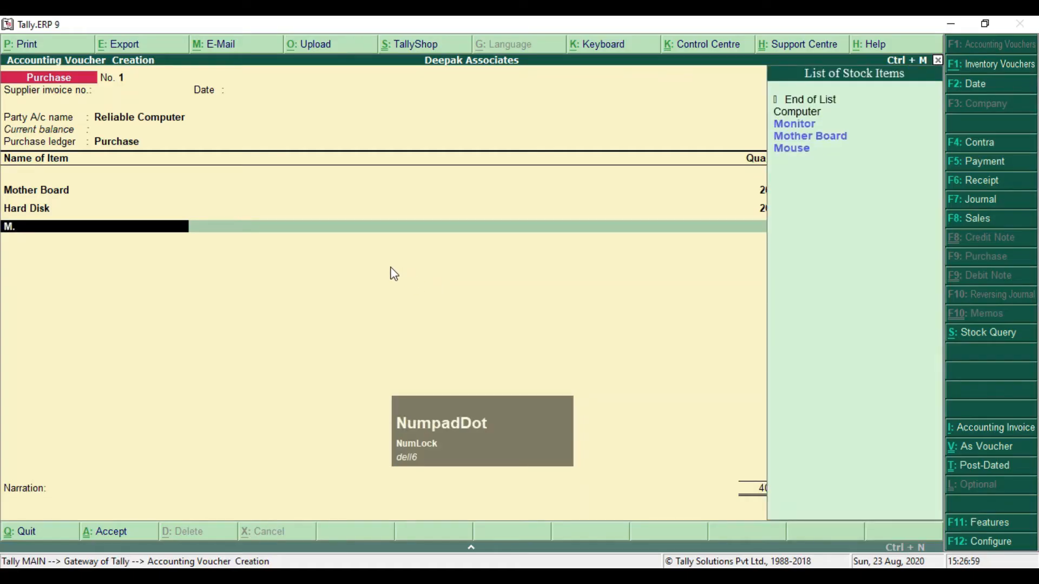
pyautogui.press('Down')
pyautogui.press('Return')
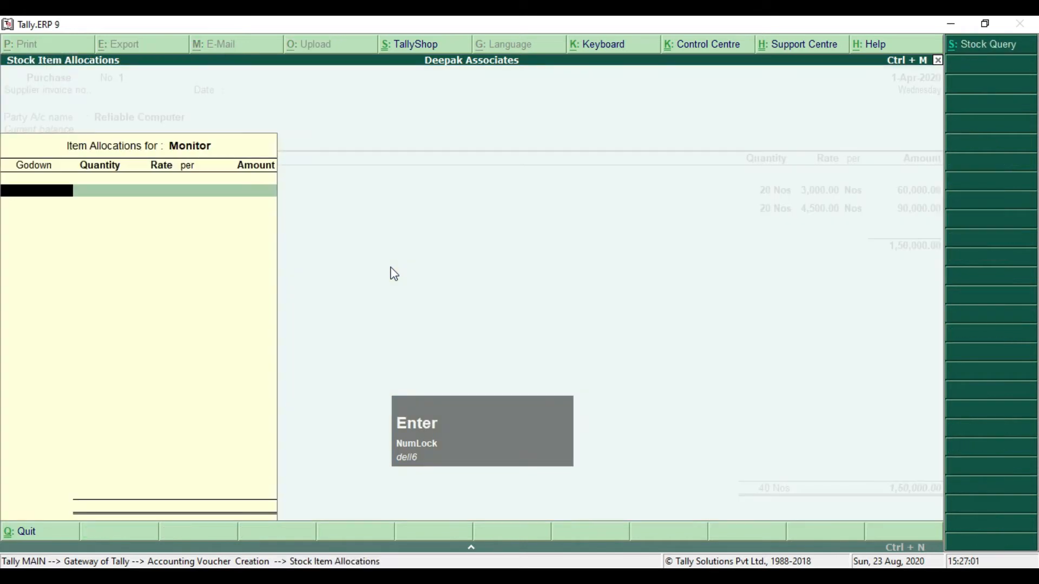
# Allocate 20 Nos of Monitor to the Store godown at a rate of 7,500 per Nos.
pyautogui.write('S')
pyautogui.press('Return')
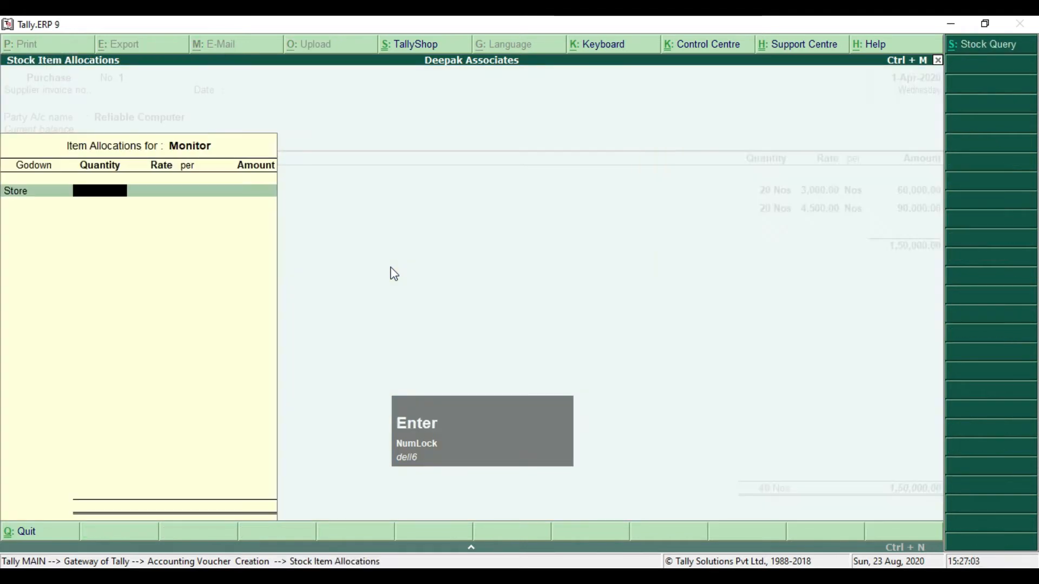
pyautogui.write('20')
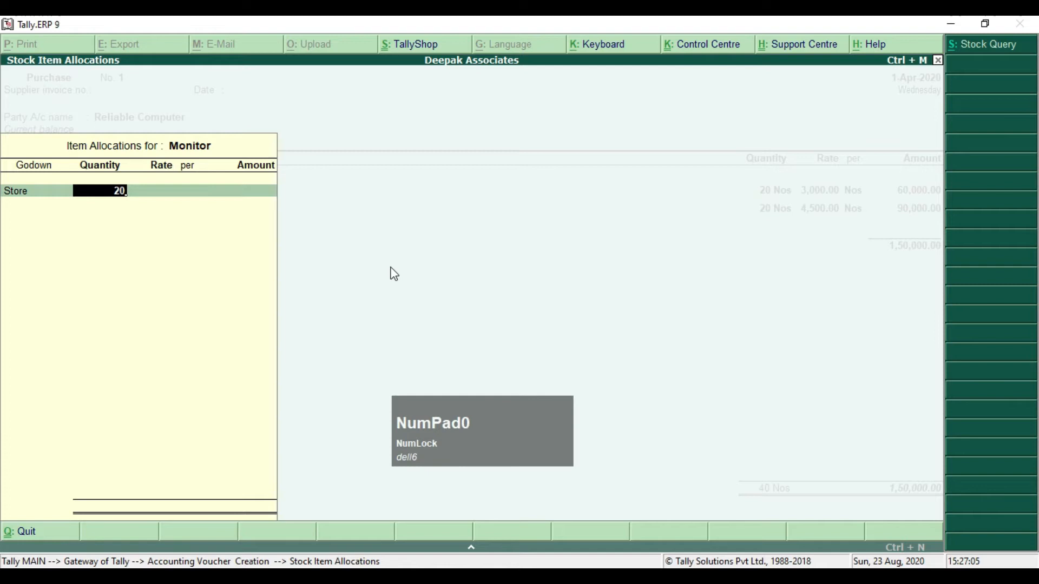
pyautogui.press('Return')
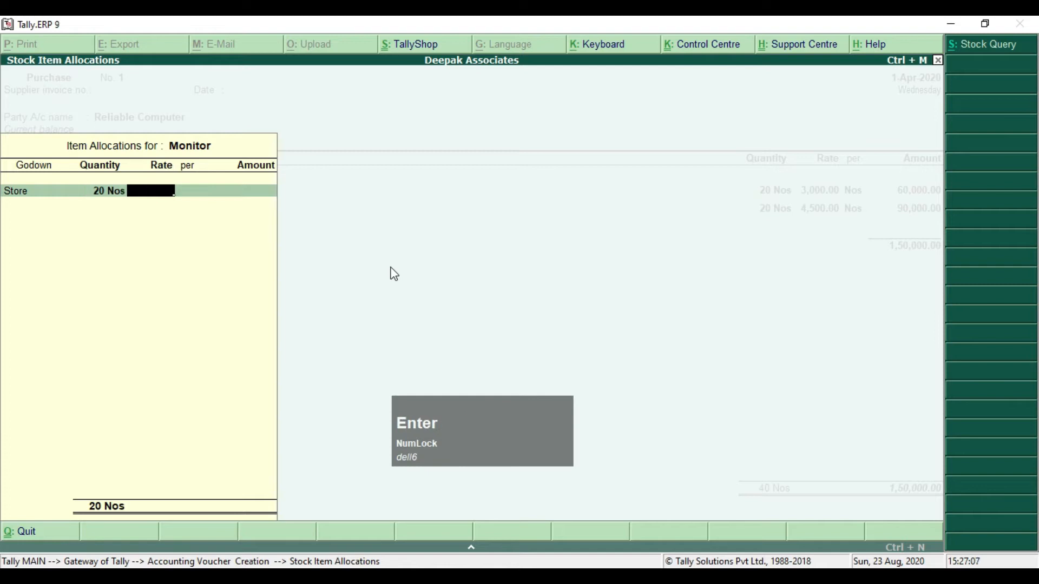
pyautogui.write('7500')
pyautogui.press('Return')
pyautogui.press('Return')
pyautogui.press('Return')
pyautogui.press('Return')
pyautogui.press('Return')
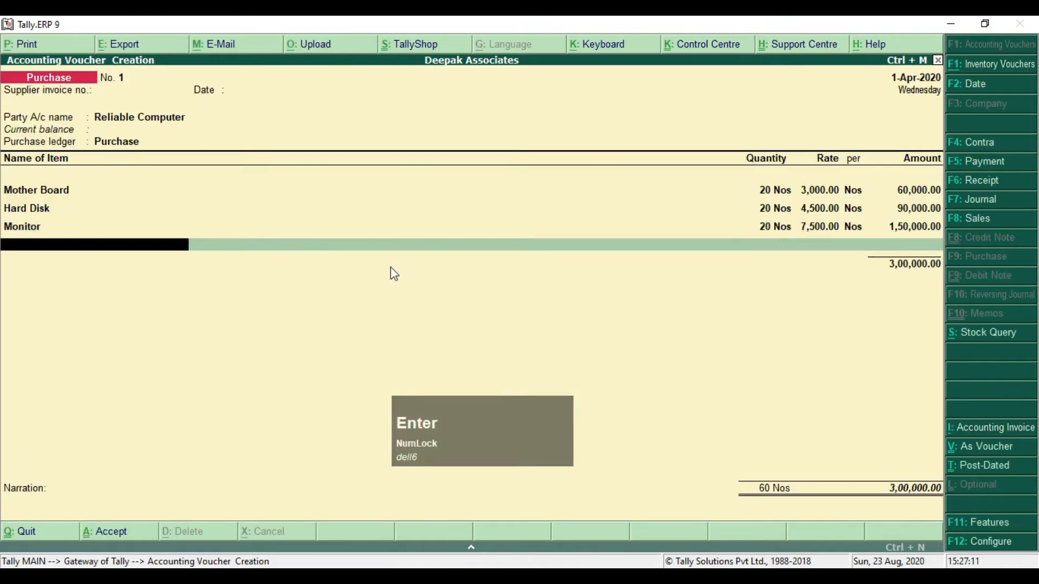
# Check the fourth row in Job Costing.pdf, return to Tally.ERP 9 and choose CPU as the fourth purchase item.
pyautogui.hotkey('alt', 'Tab')
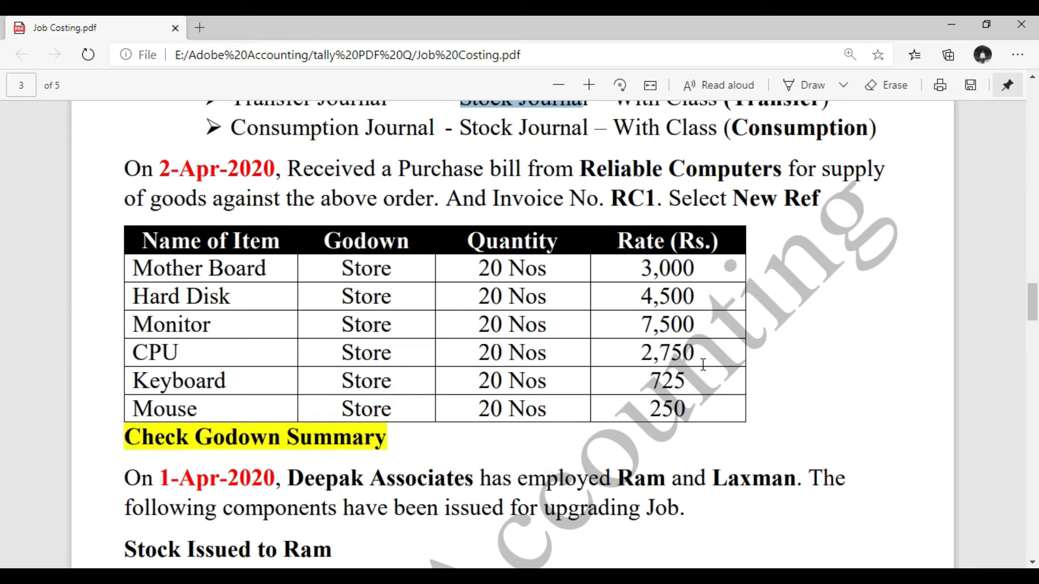
pyautogui.hotkey('alt', 'Tab')
pyautogui.write('C')
pyautogui.press('Up')
pyautogui.press('Return')
# Allocate 20 Nos of CPU to the Store godown at a rate of 2,750 per Nos.
pyautogui.write('Store')
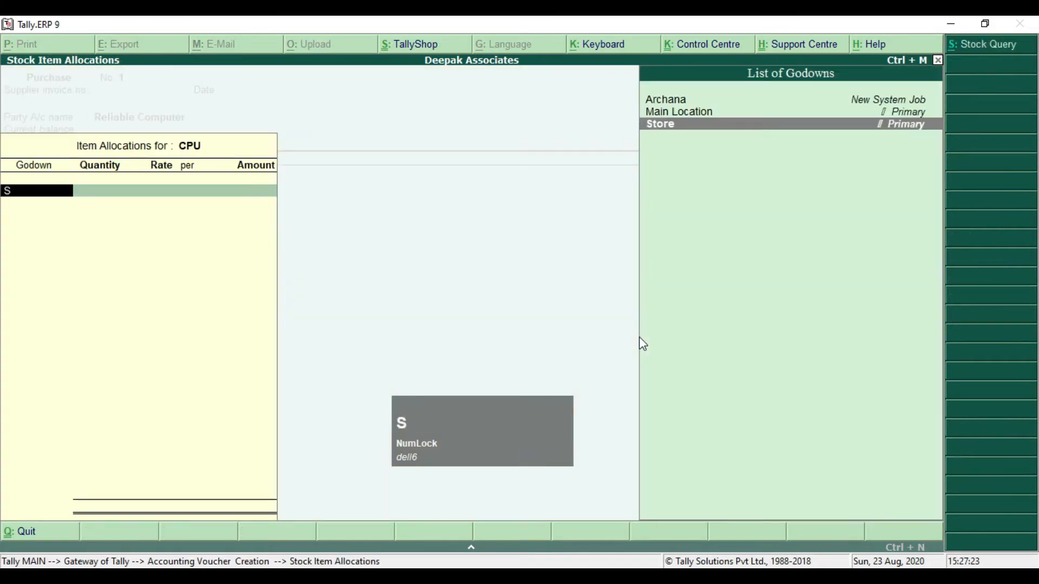
pyautogui.press('Return')
pyautogui.write('20 Nos')
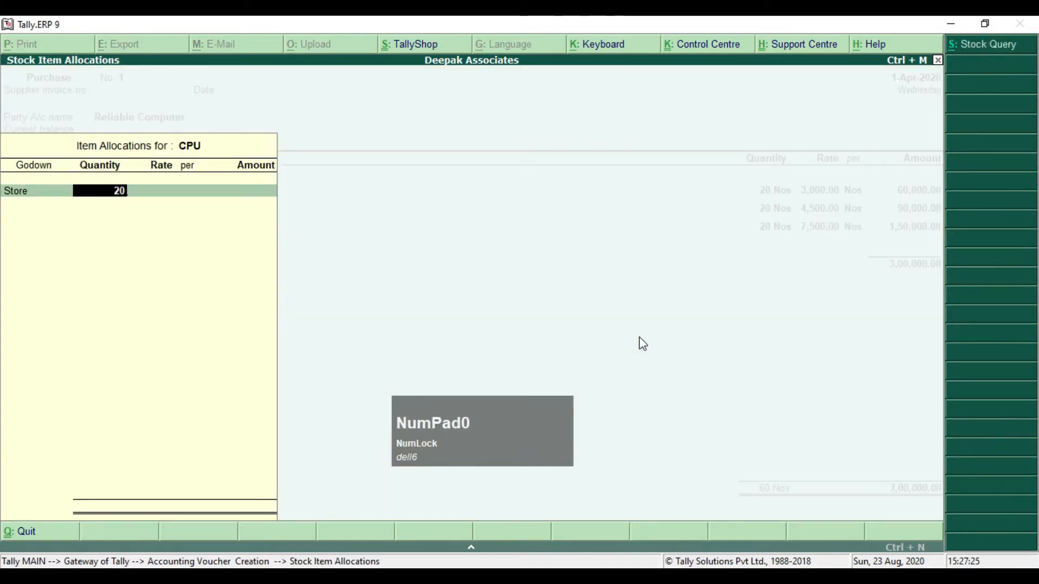
pyautogui.press('Return')
pyautogui.write('2750')
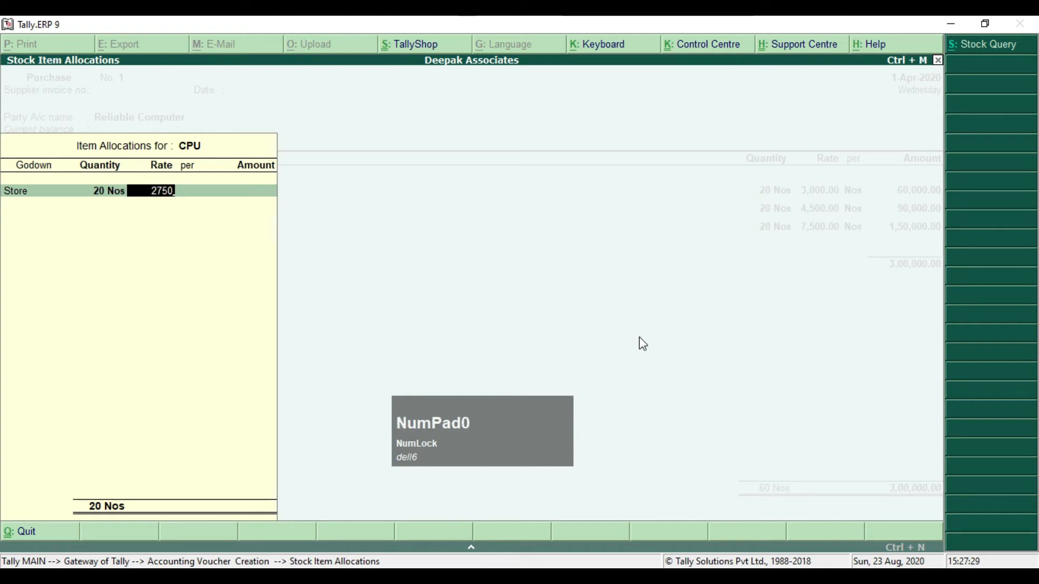
pyautogui.press('Return')
pyautogui.press('Return')
pyautogui.press('Return')
pyautogui.press('Return')
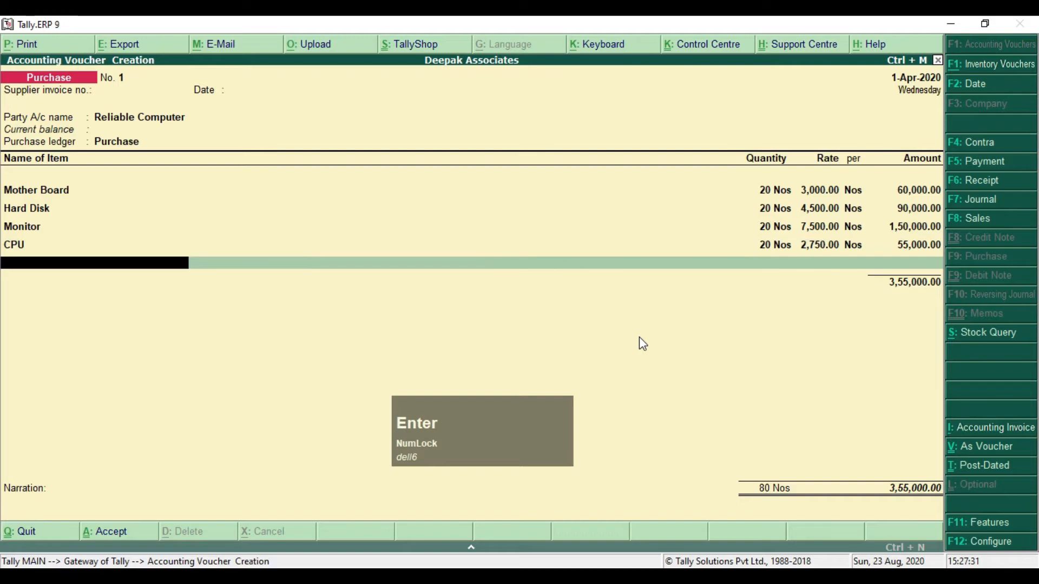
# Check the fifth row in Job Costing.pdf, return to Tally.ERP 9 and choose Keyboard as the fifth purchase item.
pyautogui.hotkey('alt', 'Tab')
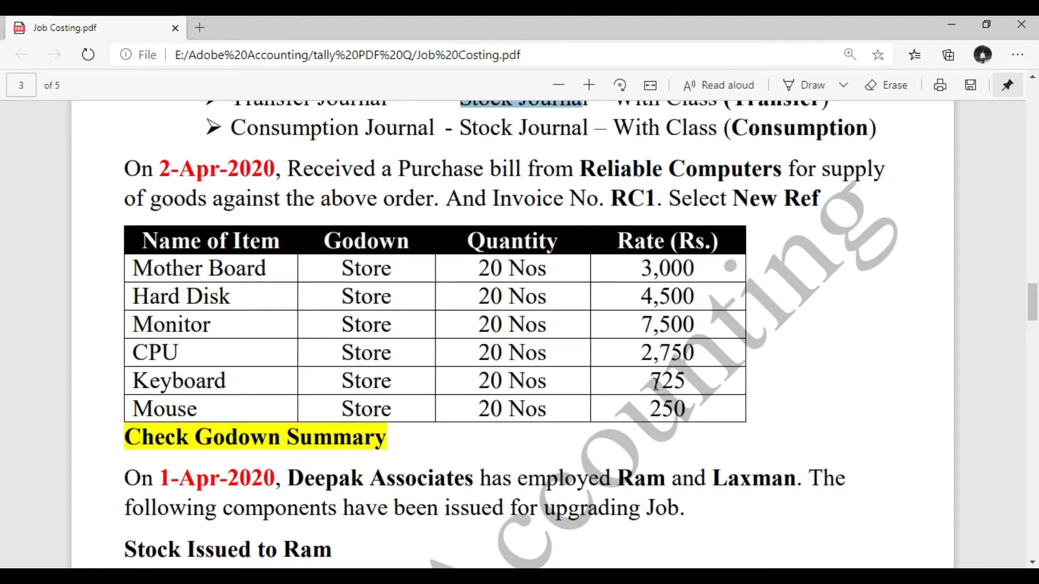
pyautogui.hotkey('alt', 'Tab')
pyautogui.write('K')
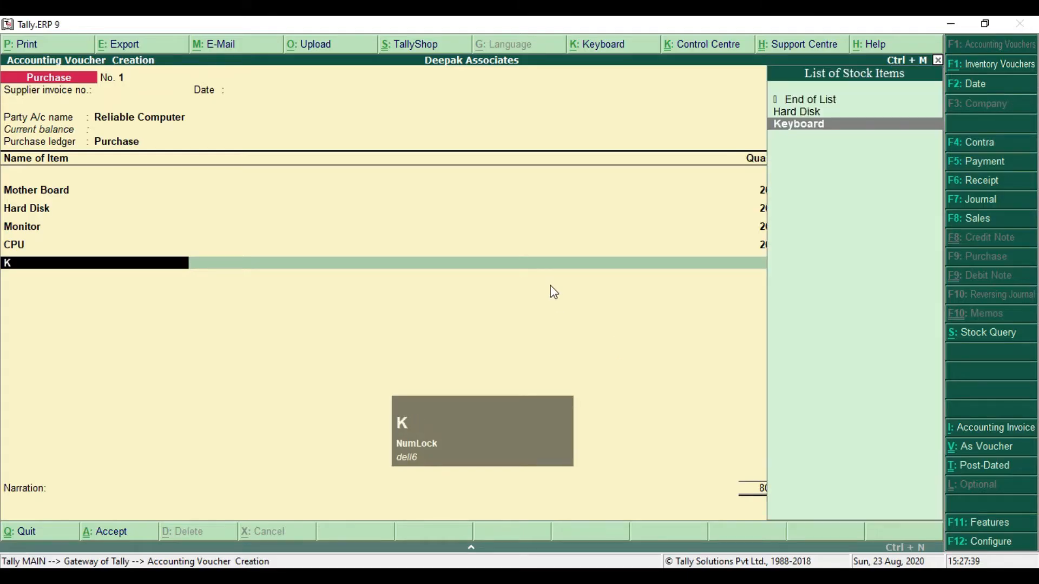
pyautogui.press('Return')
# Allocate 20 Nos of Keyboard to the Store godown at a rate of 725 per Nos.
pyautogui.write('Store')
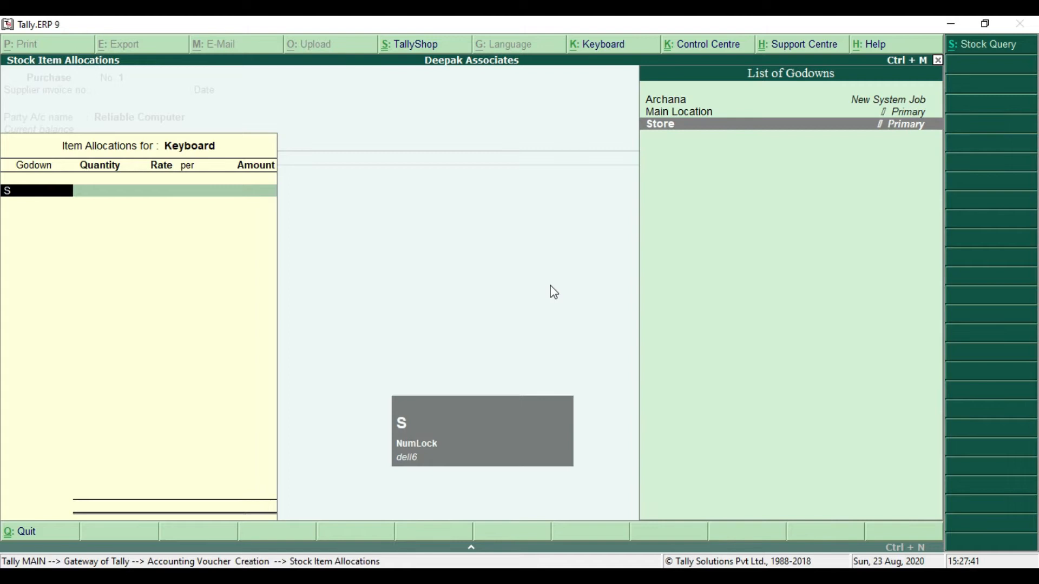
pyautogui.press('Return')
pyautogui.write('20')
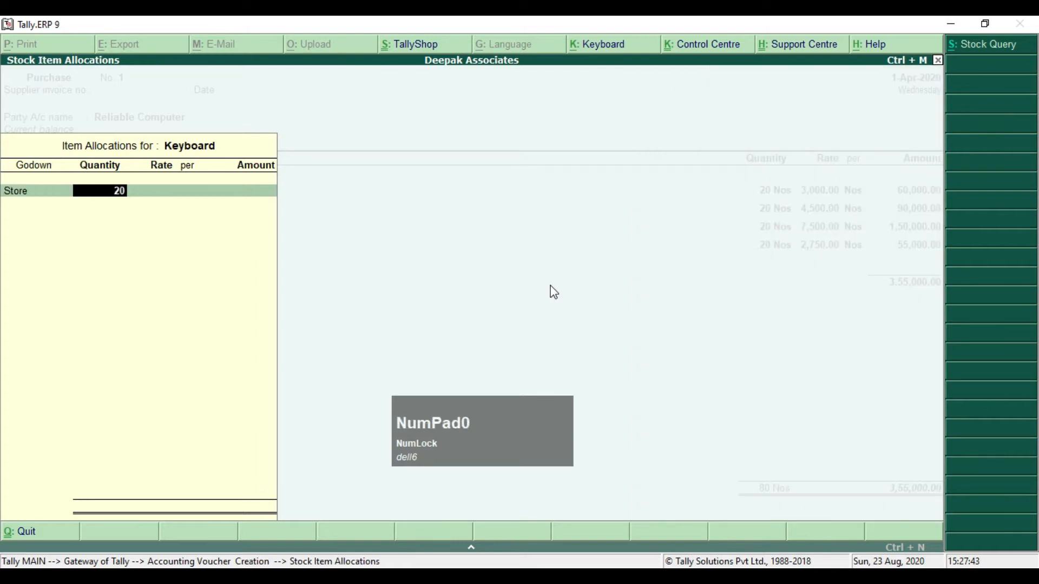
pyautogui.press('Return')
pyautogui.write('725')
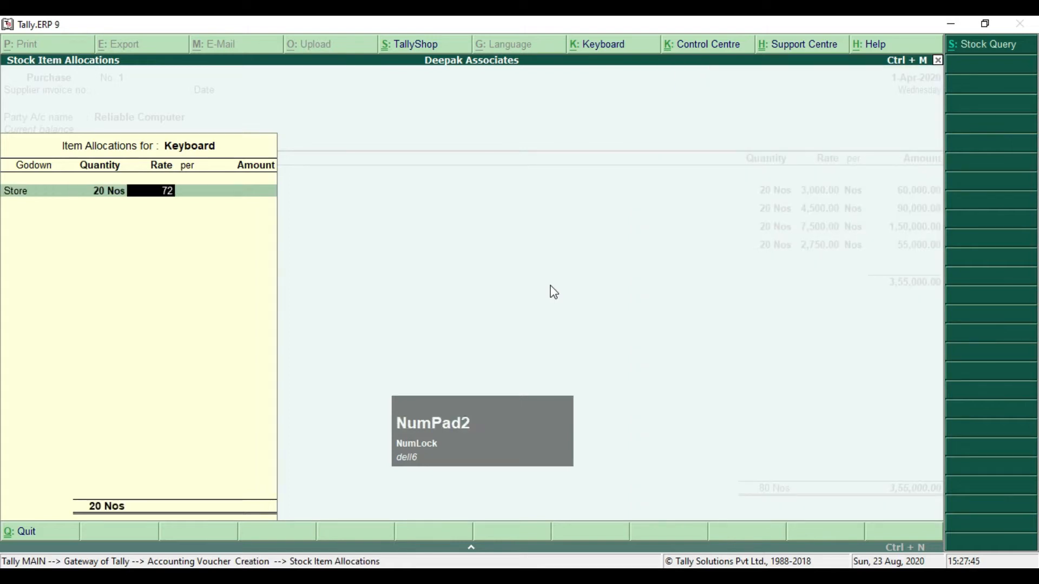
pyautogui.press('Return')
pyautogui.press('Return')
pyautogui.press('Return')
pyautogui.press('Return')
pyautogui.press('Return')
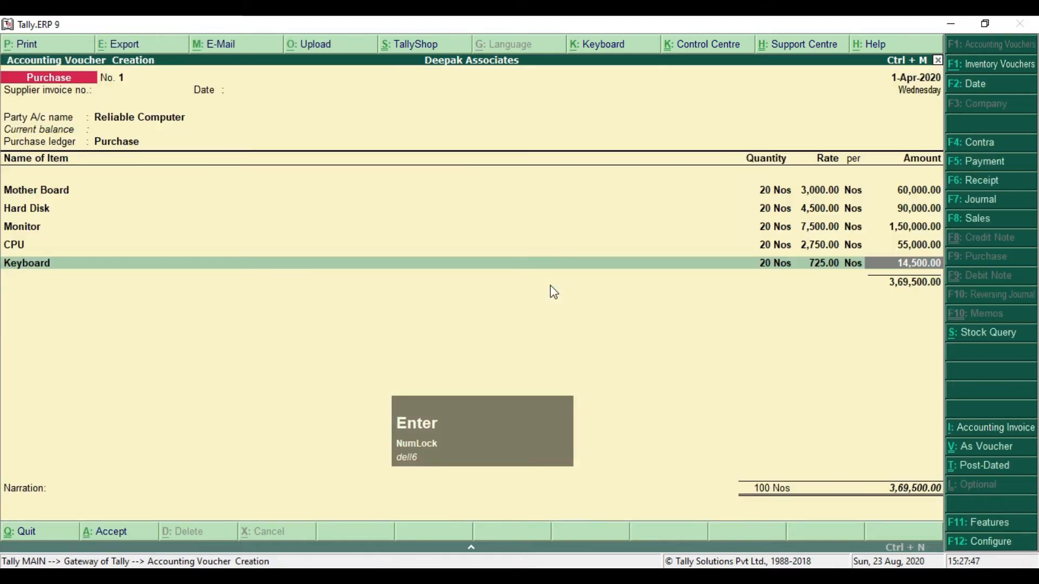
# Check the sixth row in Job Costing.pdf, return to Tally.ERP 9 and choose Mouse as the sixth purchase item.
pyautogui.hotkey('alt', 'Tab')
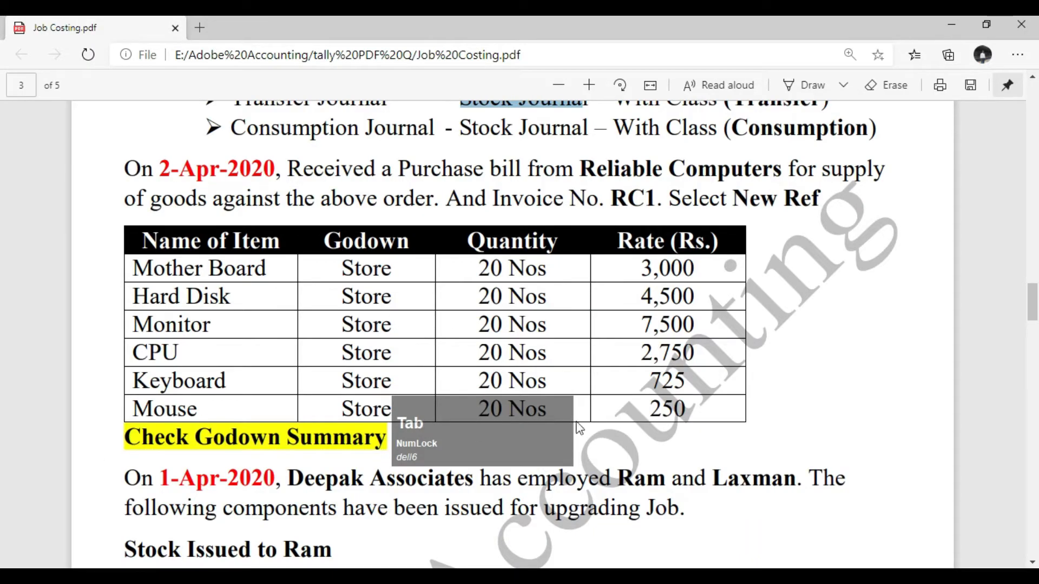
pyautogui.hotkey('alt', 'Tab')
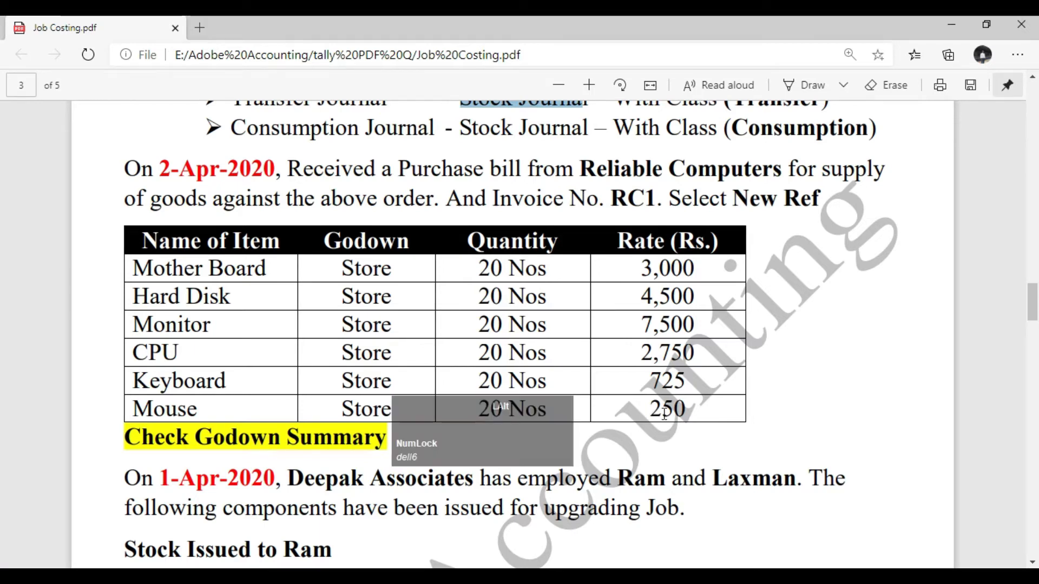
pyautogui.write('M')
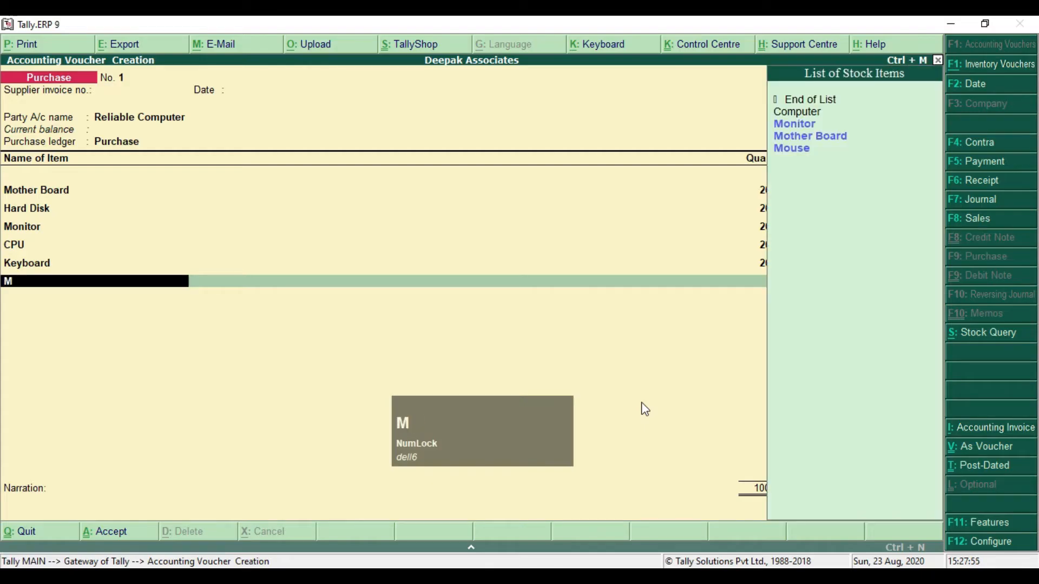
pyautogui.press('Down')
pyautogui.press('Down')
pyautogui.press('Down')
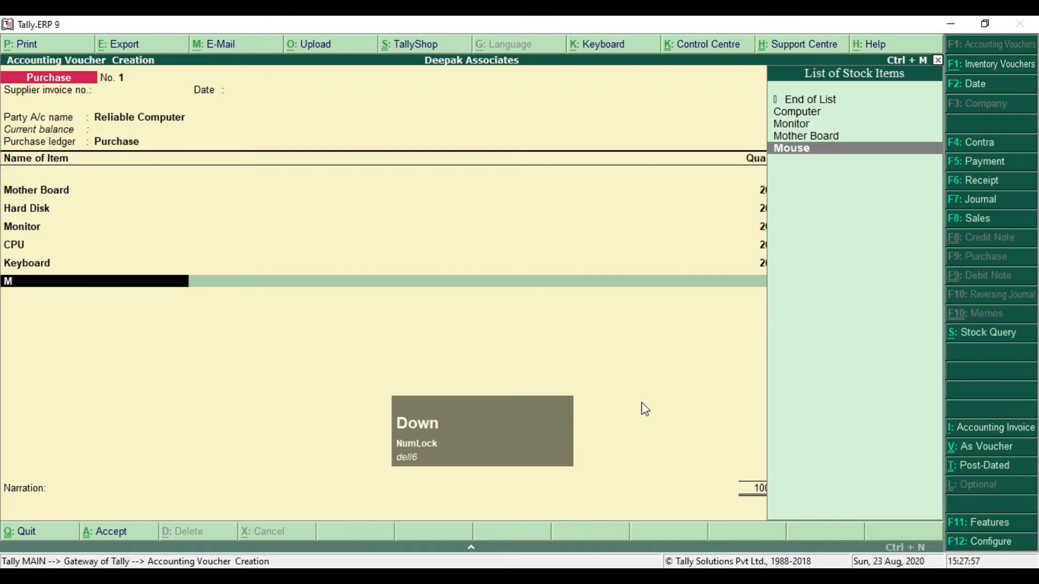
pyautogui.press('Return')
# Allocate 20 Nos of Mouse to the Store godown at a rate of 250 per Nos.
pyautogui.write('S')
pyautogui.press('Return')
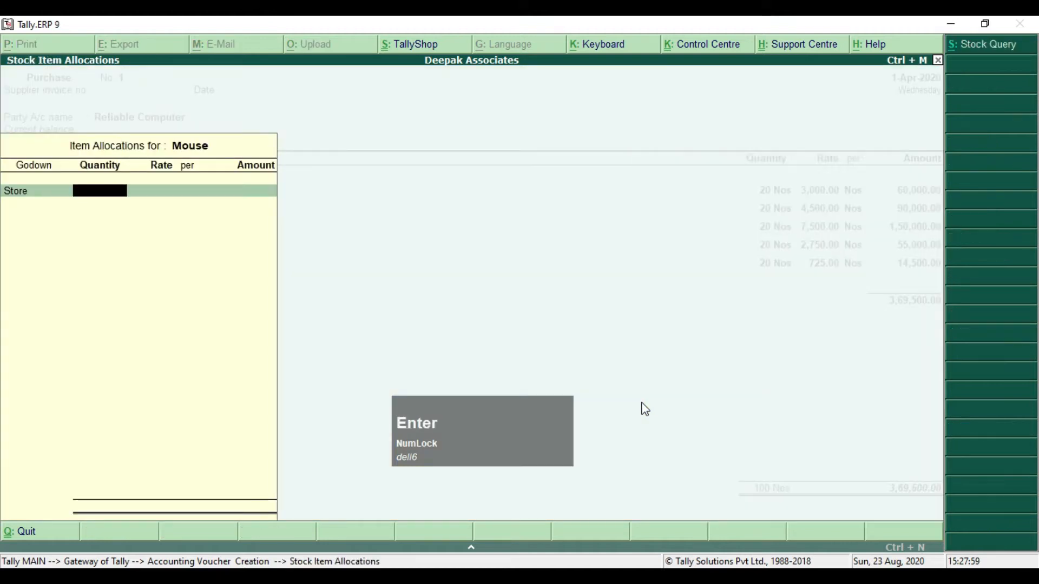
pyautogui.write('20')
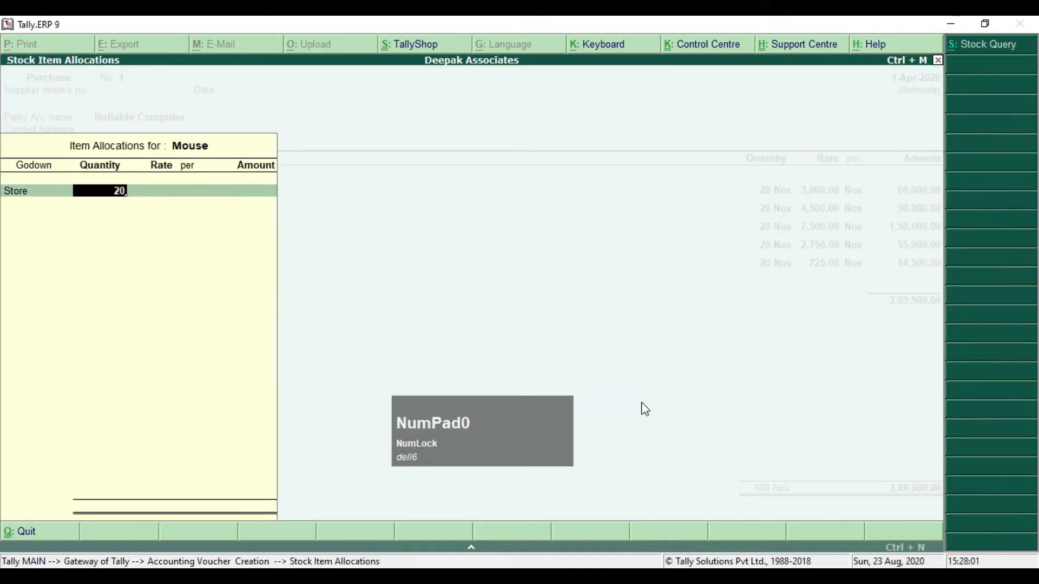
pyautogui.press('Return')
pyautogui.write('250')
pyautogui.press('Return')
pyautogui.press('Return')
pyautogui.press('Return')
pyautogui.press('Return')
pyautogui.press('Return')
# End the item list, check the invoice reference in Job Costing.pdf and record RC1 as a New Ref in Reliable Computer's bill-wise details.
pyautogui.press('Return')
pyautogui.press('Return')
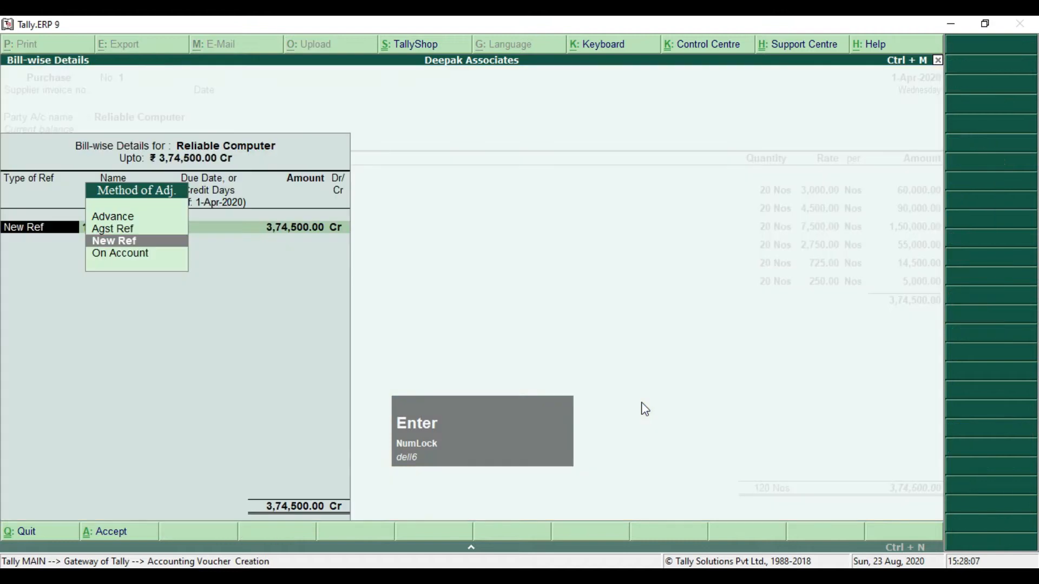
pyautogui.hotkey('alt', 'Tab')
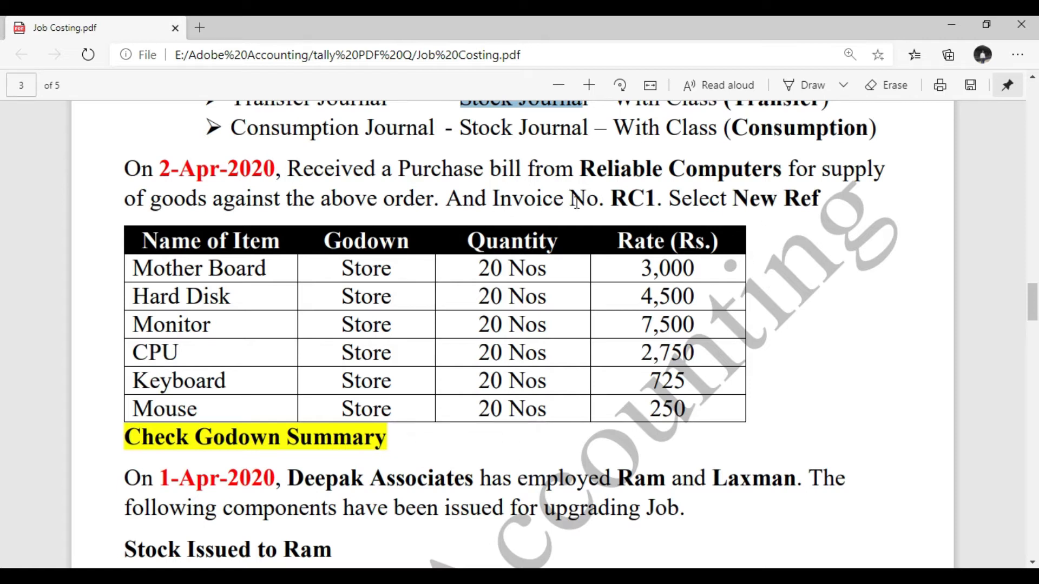
pyautogui.hotkey('alt', 'Tab')
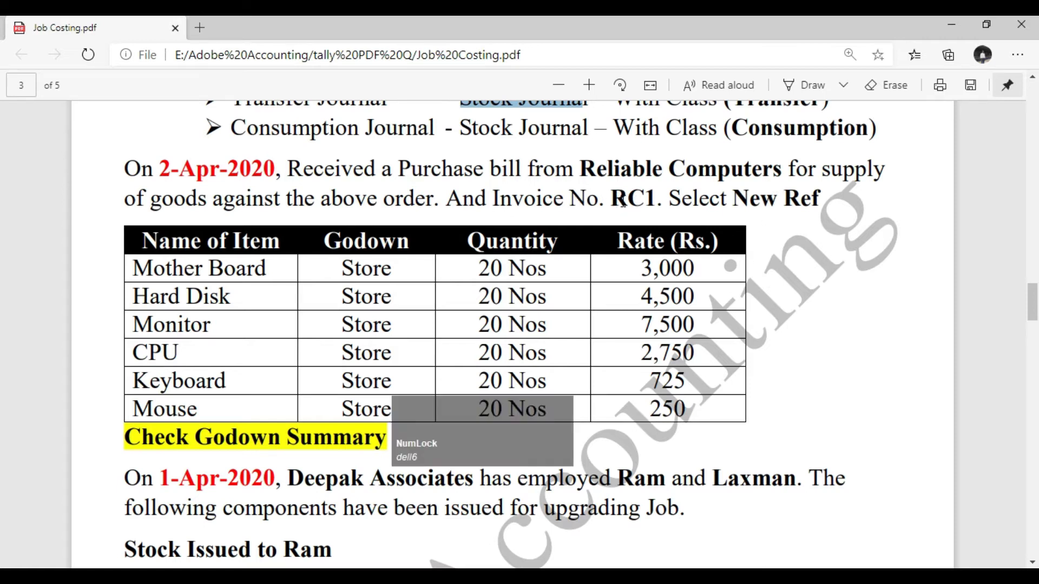
pyautogui.press('Return')
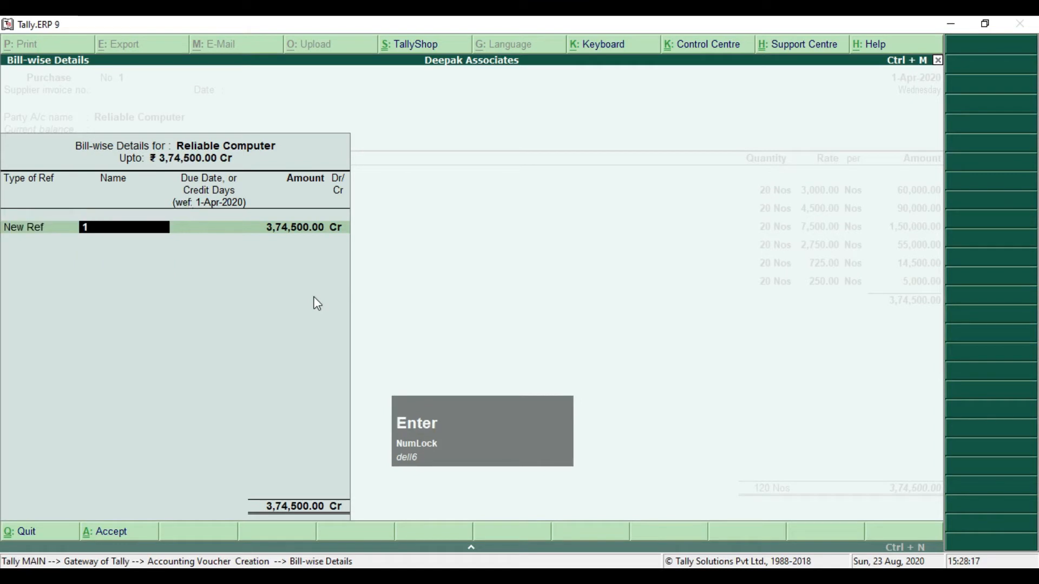
pyautogui.write('RC1')
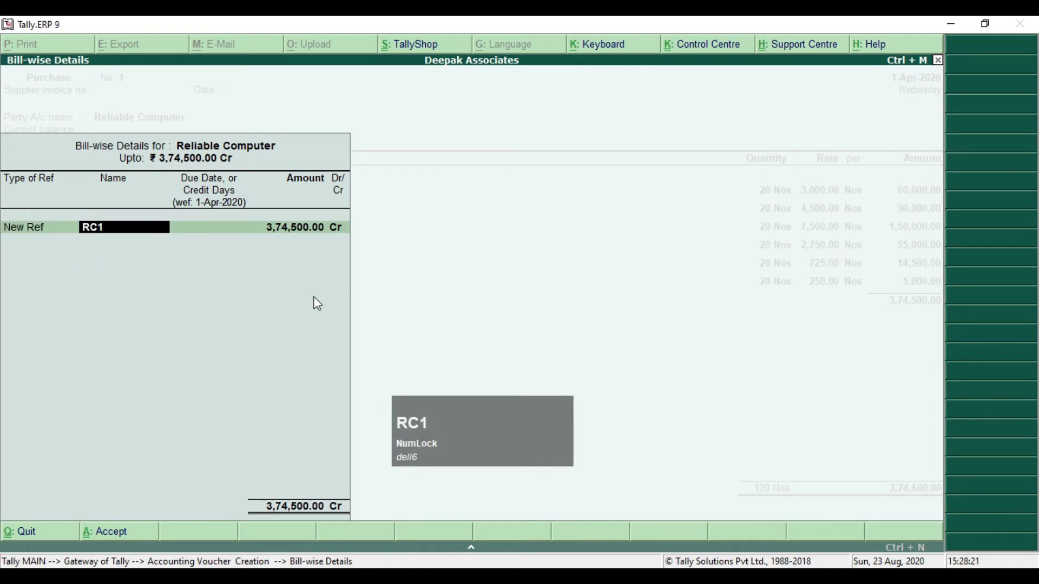
pyautogui.press('Return')
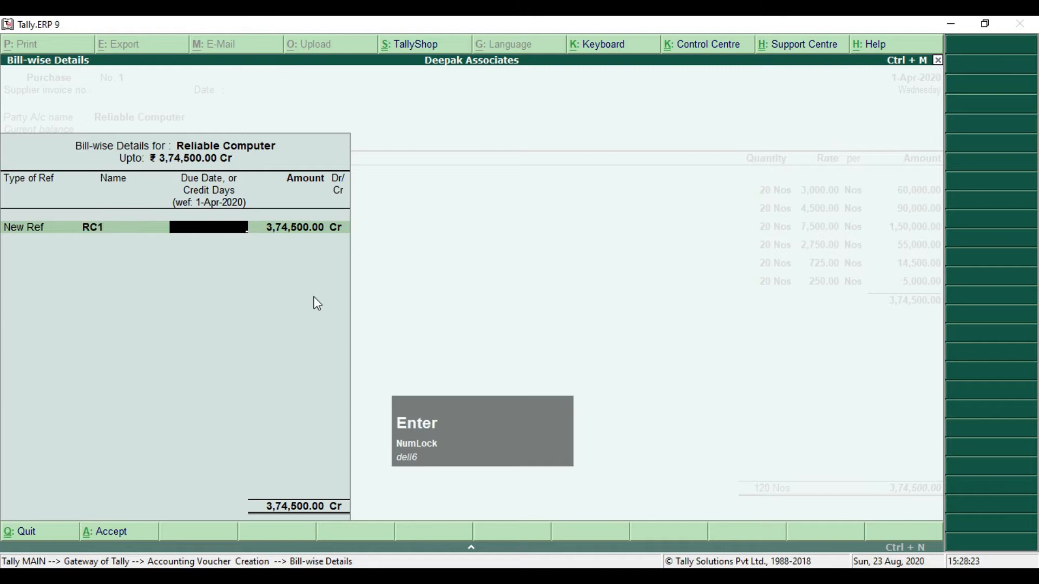
pyautogui.press('Return')
pyautogui.press('Return')
pyautogui.press('Return')
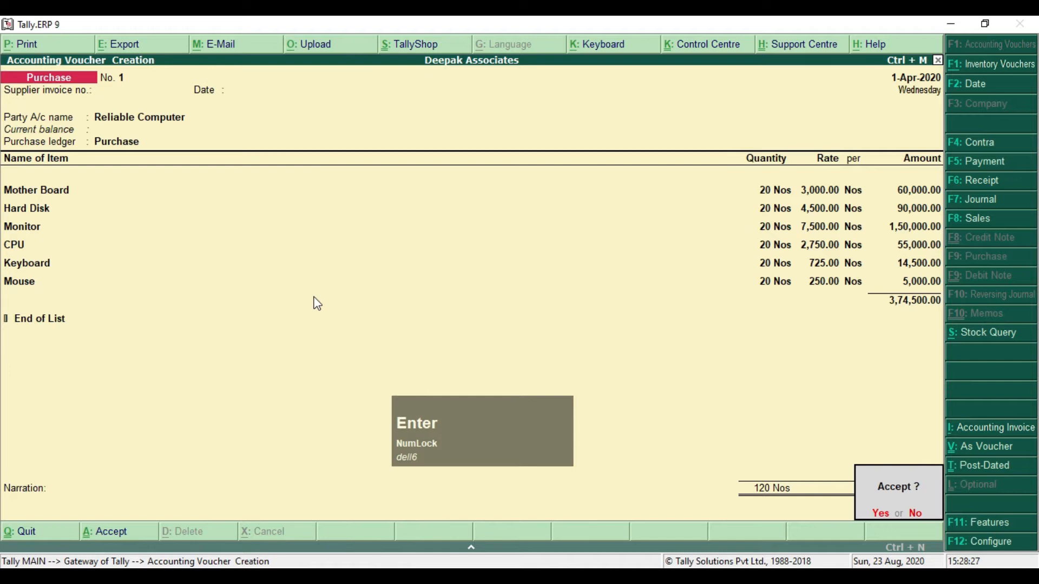
# Accept the Reliable Computer purchase voucher and return to the Gateway of Tally.
pyautogui.press('Return')
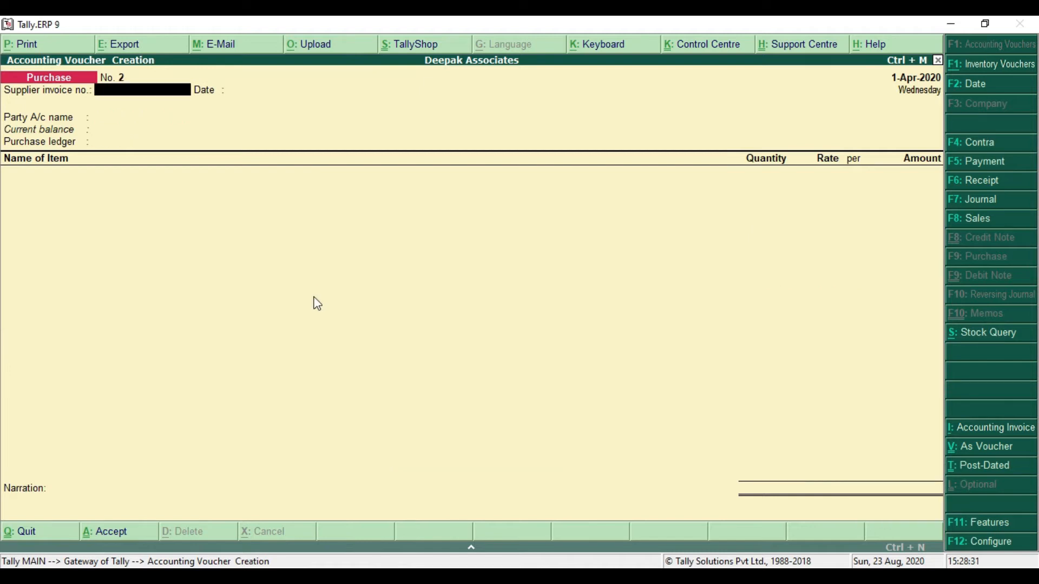
pyautogui.press('Escape')
pyautogui.press('Escape')
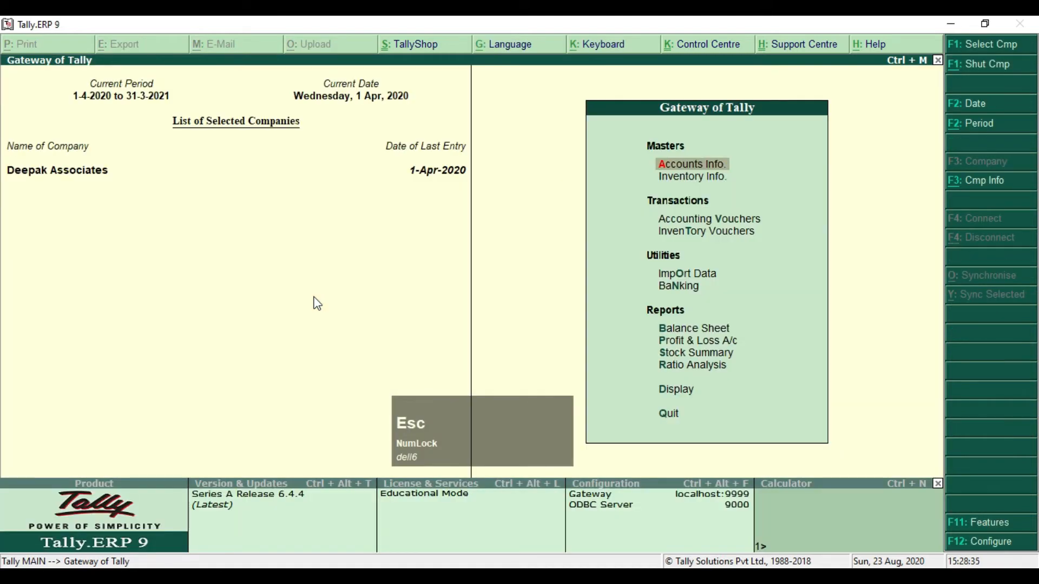
# Switch to Job Costing.pdf and read the instruction that follows the purchase item table.
pyautogui.hotkey('alt', 'Tab')
pyautogui.scroll(-1, 256, 317)
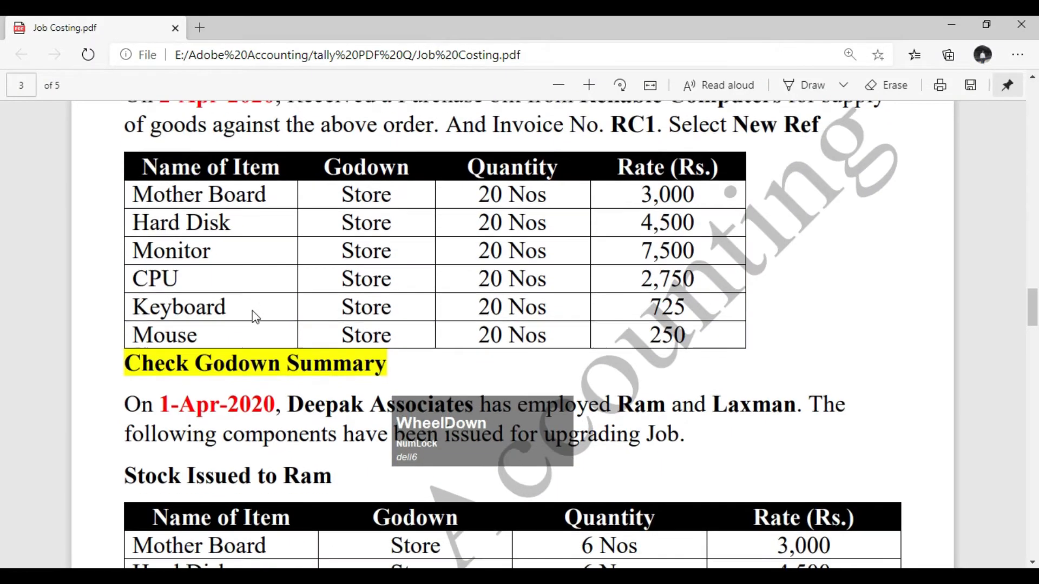
pyautogui.scroll(-1, 255, 317)
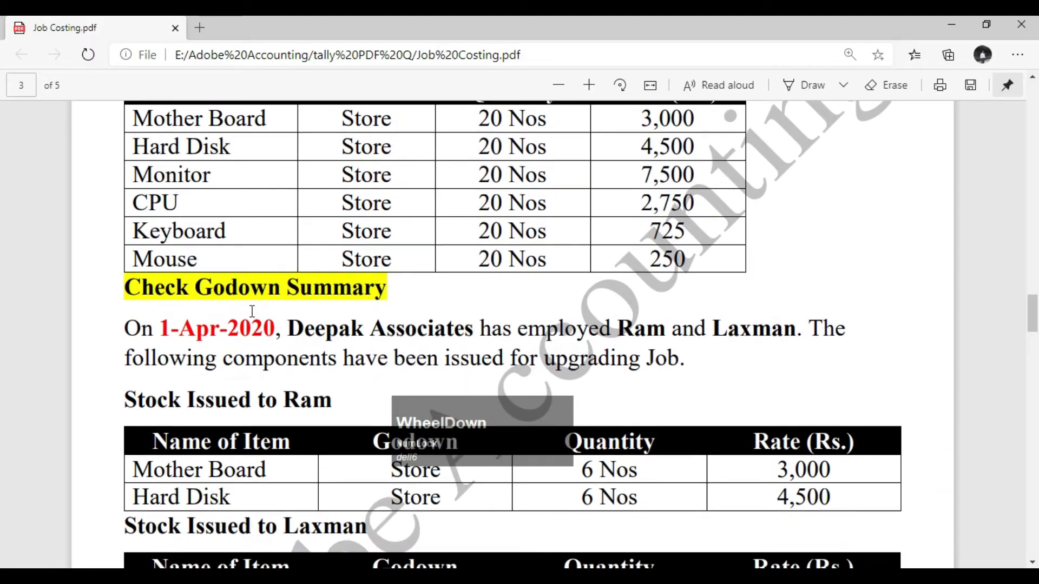
pyautogui.click(131, 292)
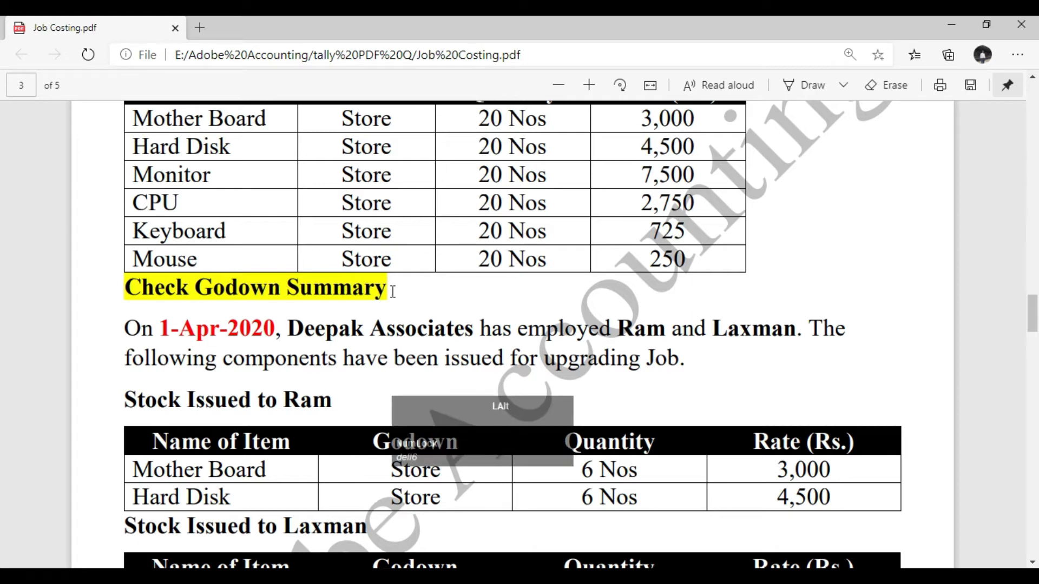
# Switch back to Tally.ERP 9 and open the Statements of Inventory reports.
pyautogui.hotkey('alt', 'Tab')
pyautogui.press('Down')
pyautogui.press('Down')
pyautogui.press('Down')
pyautogui.press('Down')
pyautogui.press('Down')
pyautogui.press('Down')
pyautogui.press('Down')
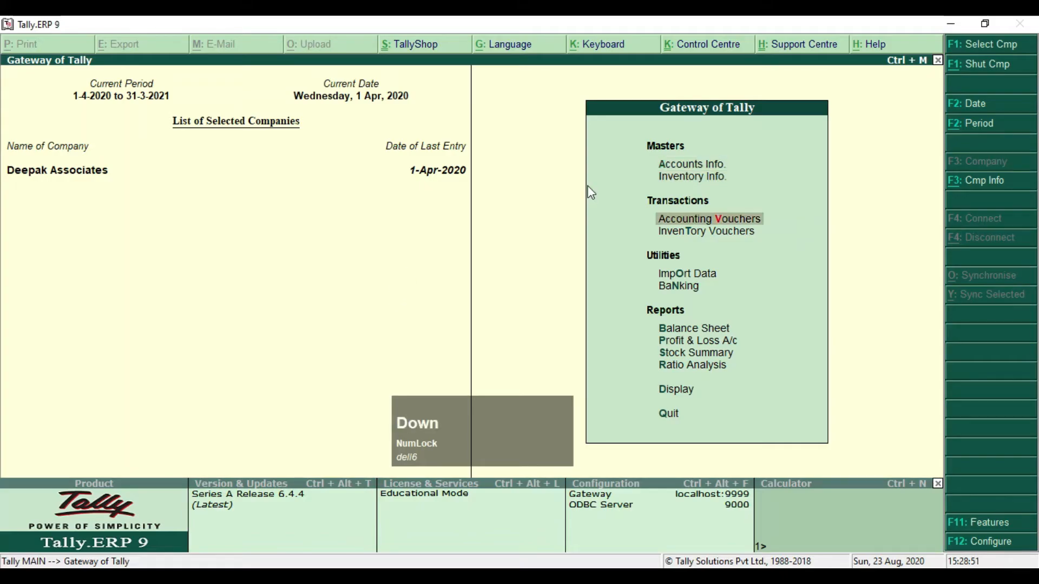
pyautogui.press('Down')
pyautogui.press('Down')
pyautogui.press('Down')
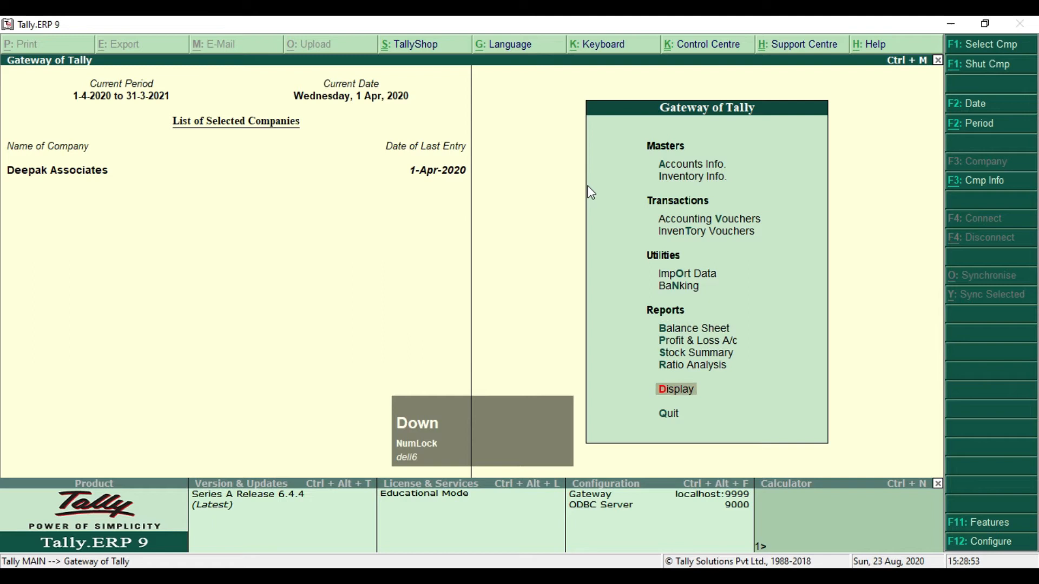
pyautogui.press('KP_Enter')
pyautogui.press('Down')
pyautogui.press('Down')
pyautogui.press('Down')
pyautogui.press('Down')
pyautogui.press('Down')
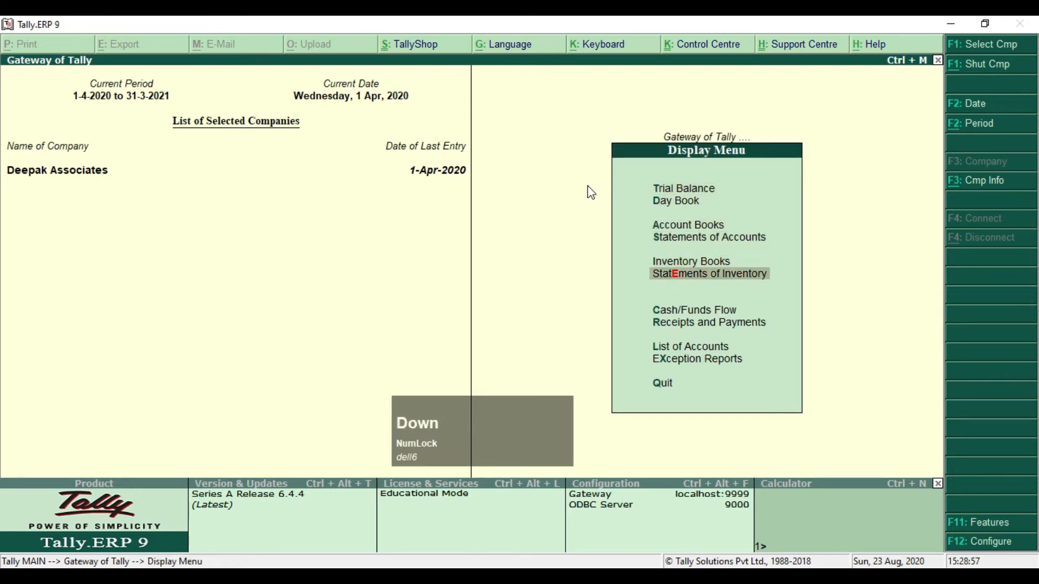
pyautogui.press('KP_Enter')
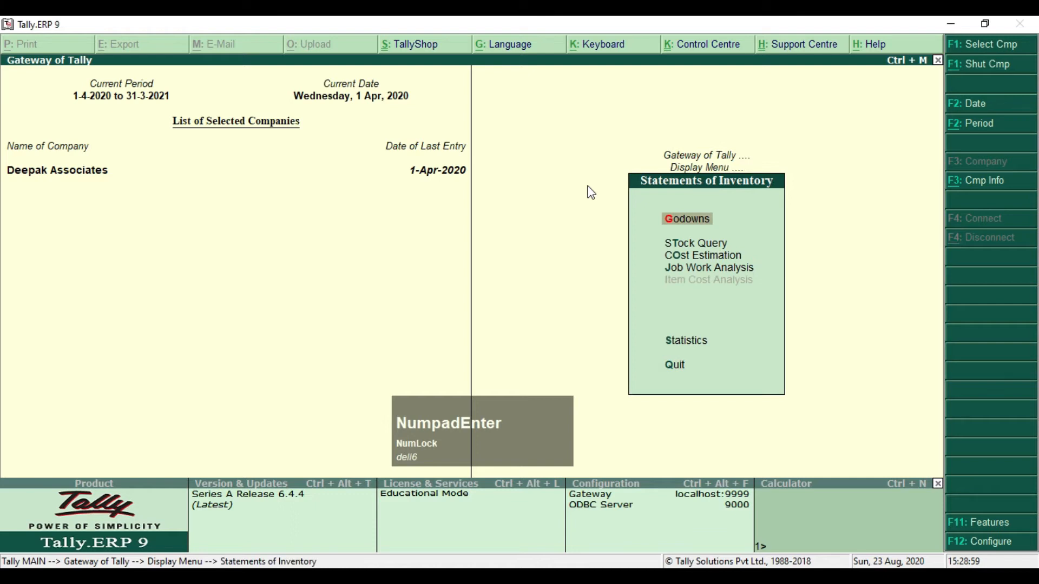
# Examine the Godown Summary of the Store godown and return to the Gateway of Tally.
pyautogui.press('Return')
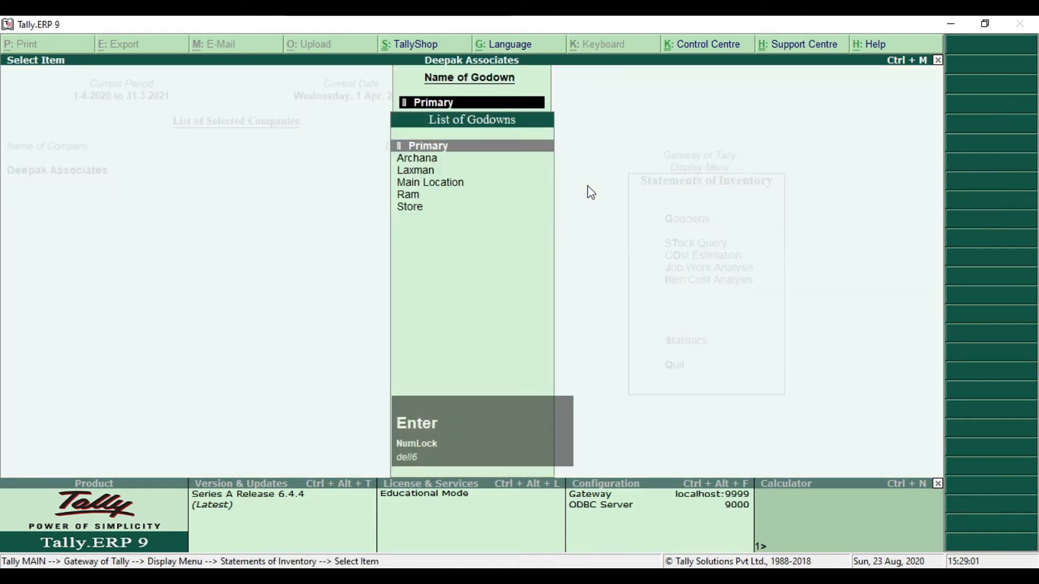
pyautogui.press('Down')
pyautogui.press('Down')
pyautogui.press('Down')
pyautogui.press('Down')
pyautogui.press('Down')
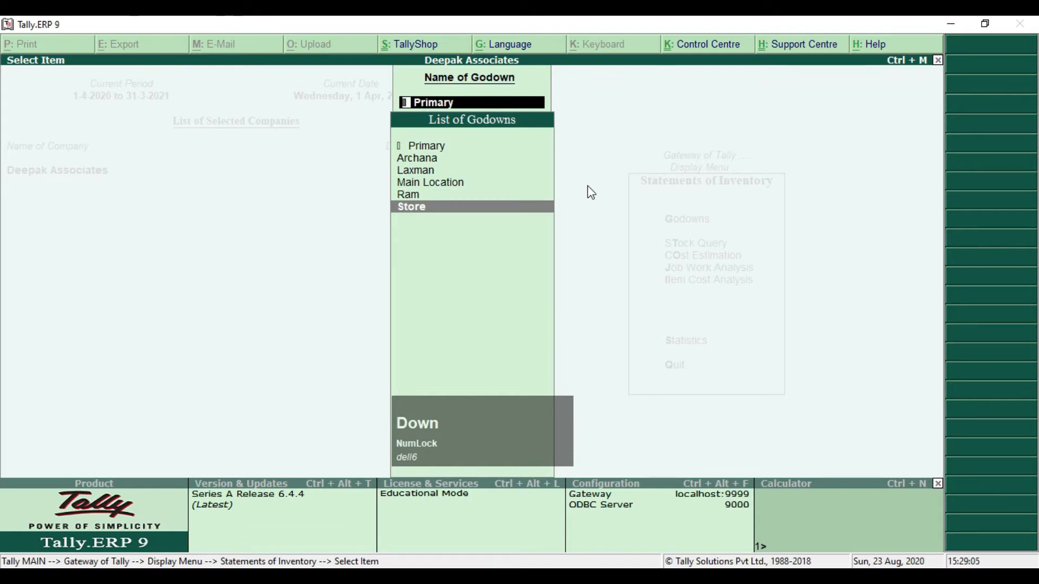
pyautogui.press('Return')
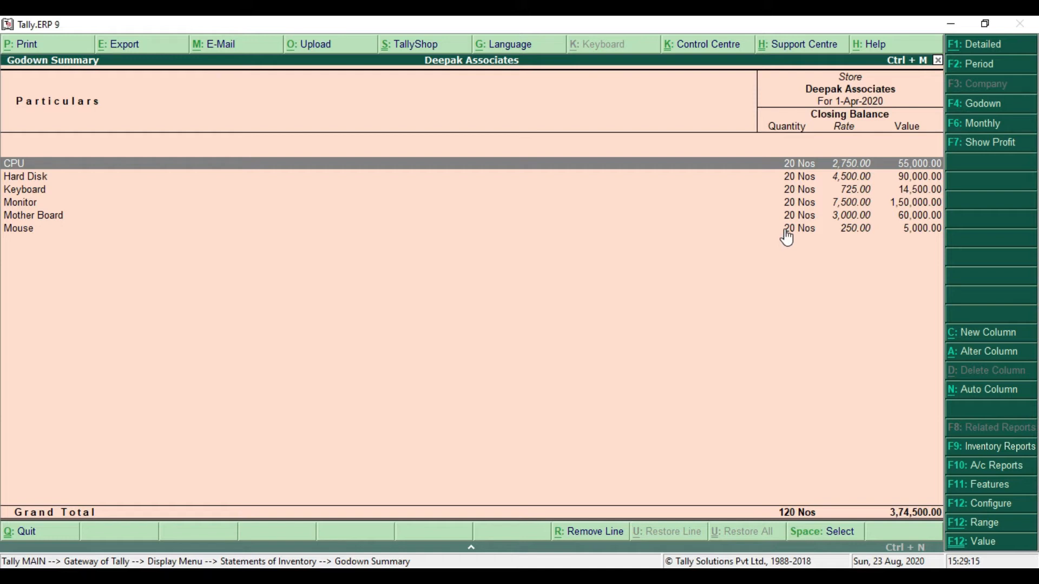
pyautogui.press('Escape')
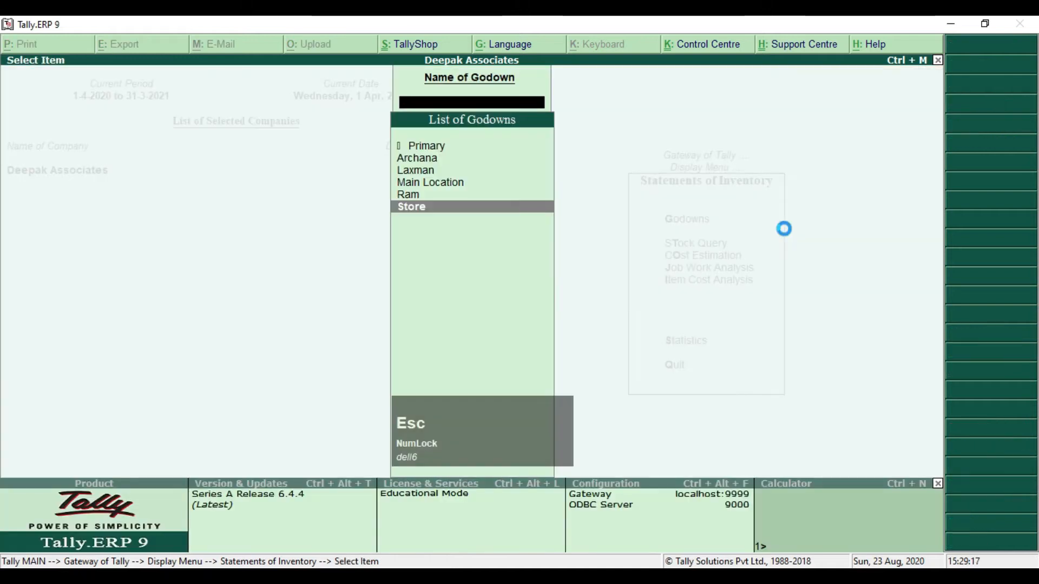
pyautogui.press('Escape')
pyautogui.press('Escape')
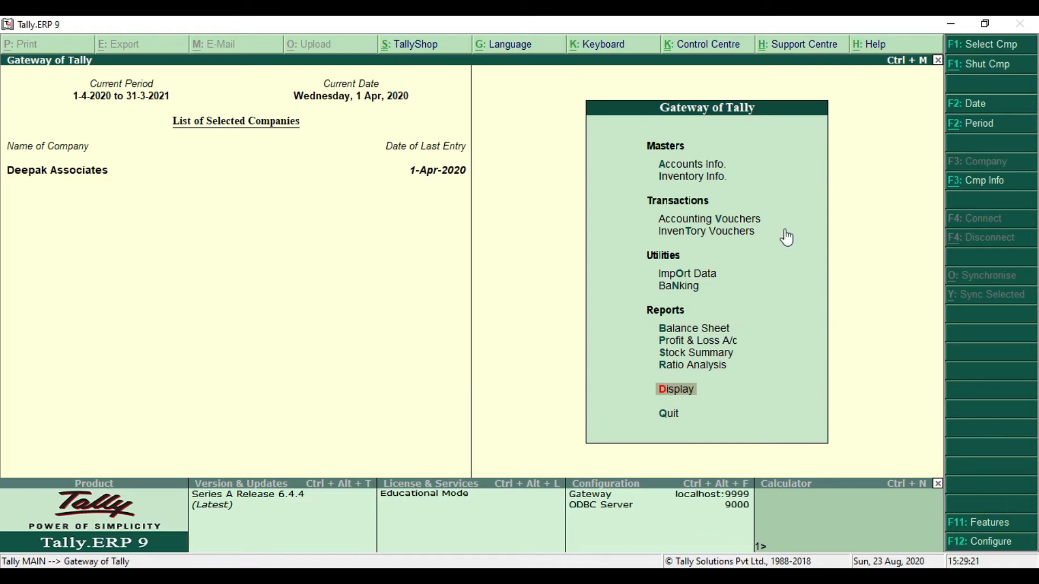
# Switch to Job Costing.pdf and read the 1-Apr-2020 task with the tables of stock issued to the two employees.
pyautogui.hotkey('alt', 'Tab')
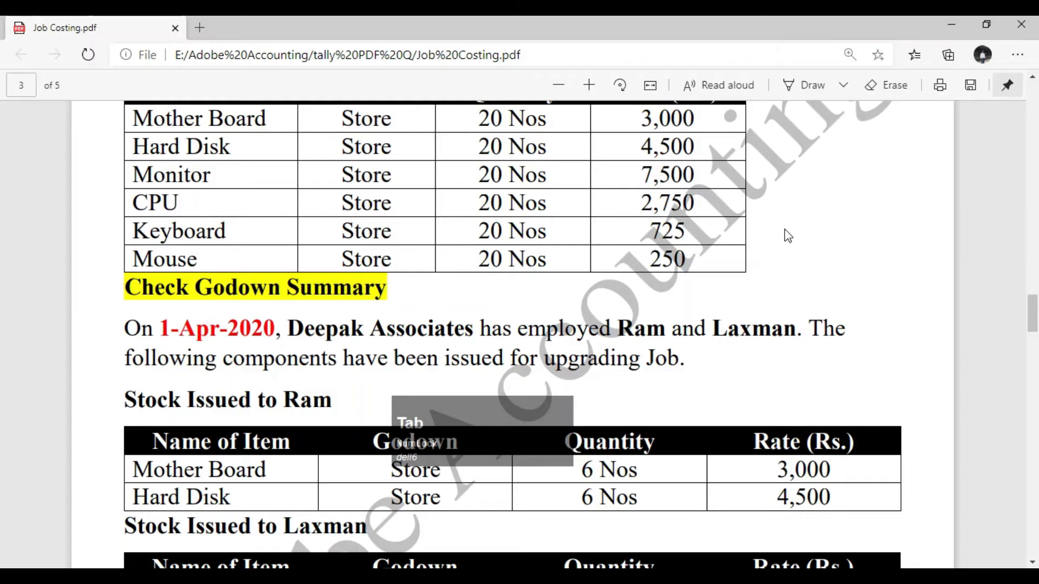
pyautogui.scroll(-1, 352, 277)
pyautogui.scroll(-1, 352, 277)
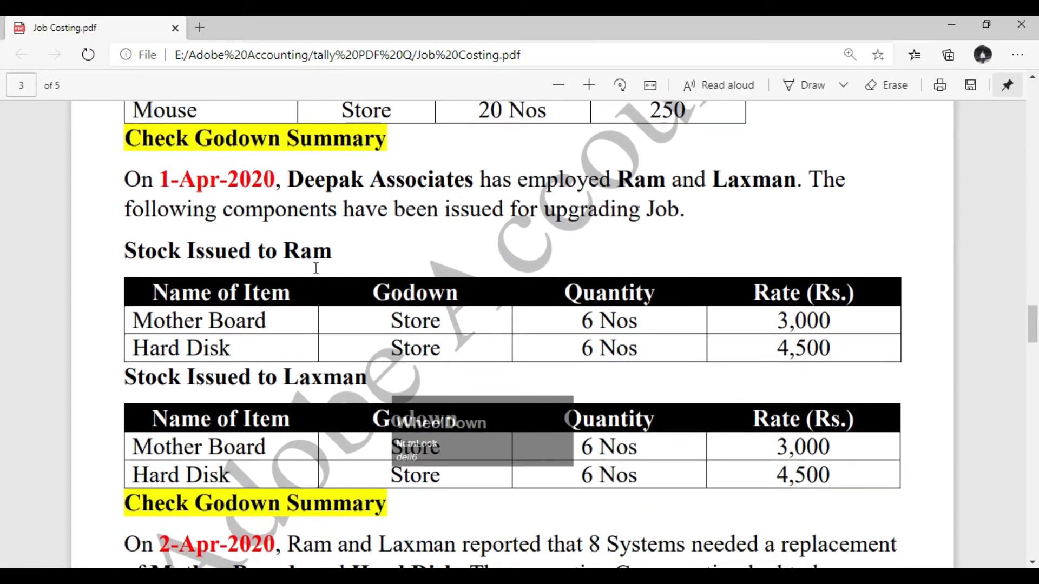
pyautogui.scroll(1, 302, 207)
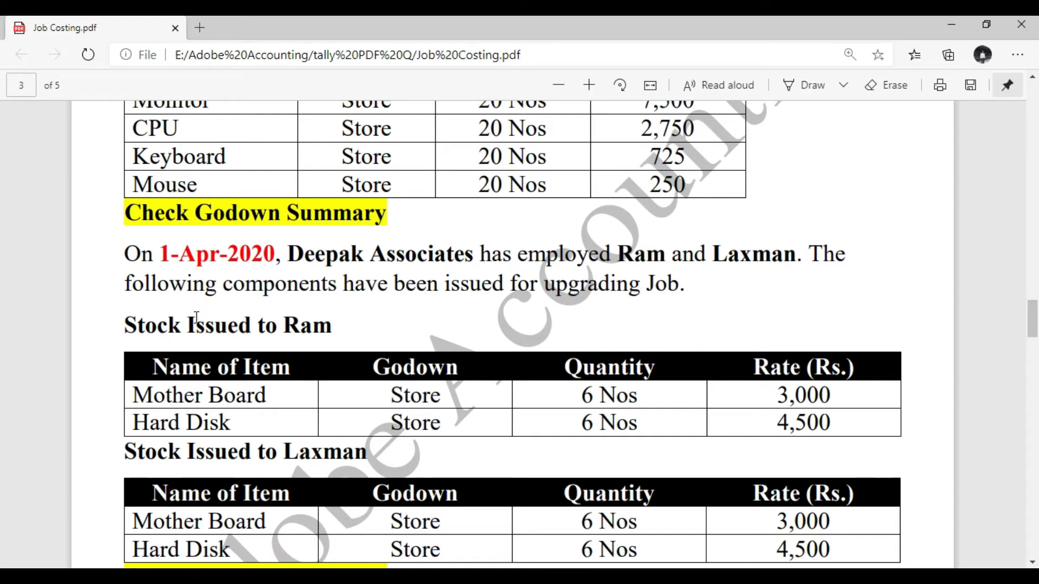
pyautogui.scroll(-1, 196, 318)
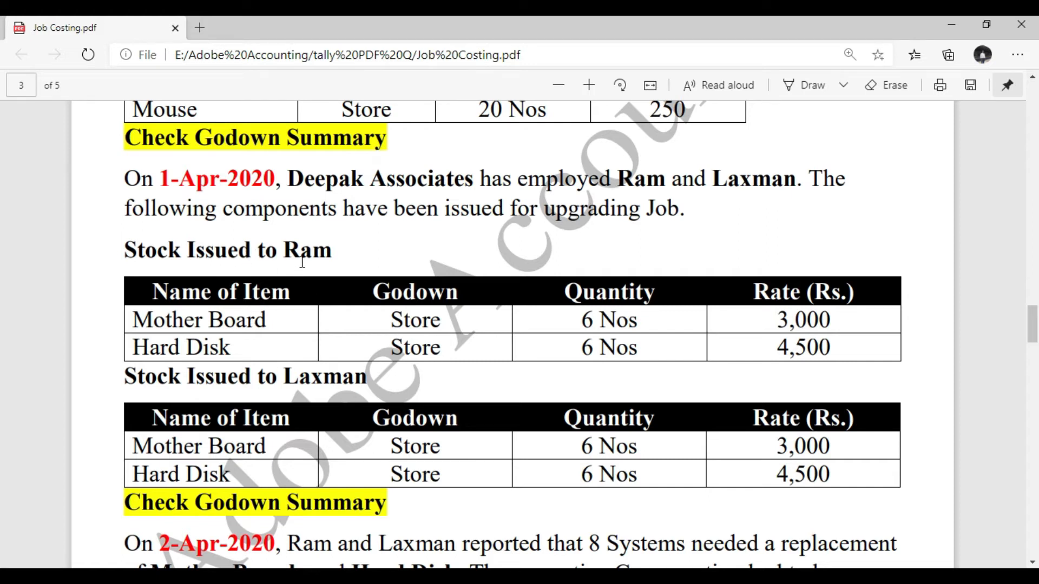
# Switch back to Tally.ERP 9 and open Accounting Vouchers for a new entry.
pyautogui.hotkey('alt', 'Tab')
pyautogui.press('Up')
pyautogui.press('Up')
pyautogui.press('Up')
pyautogui.press('Up')
pyautogui.press('Up')
pyautogui.press('Up')
pyautogui.press('Up')
pyautogui.press('Up')
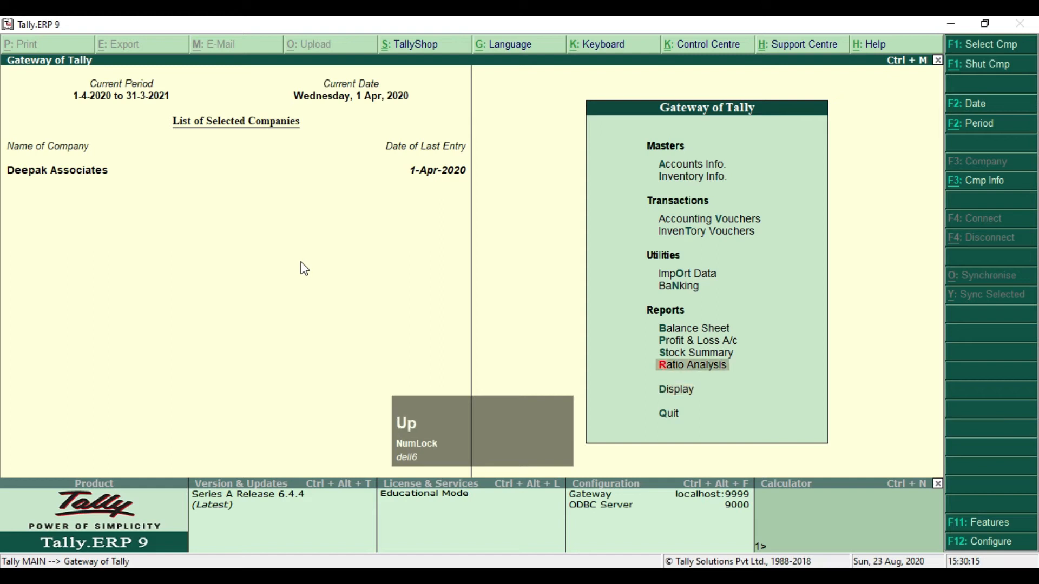
pyautogui.press('KP_Enter')
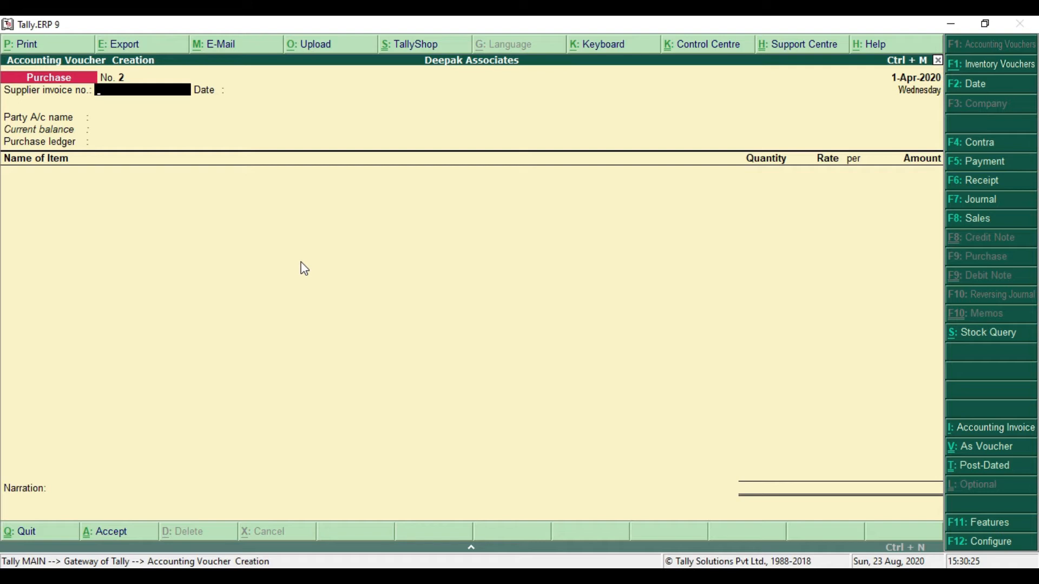
# Start a Transfer Journal voucher using the voucher class Transfer.
pyautogui.hotkey('alt', 'F7')
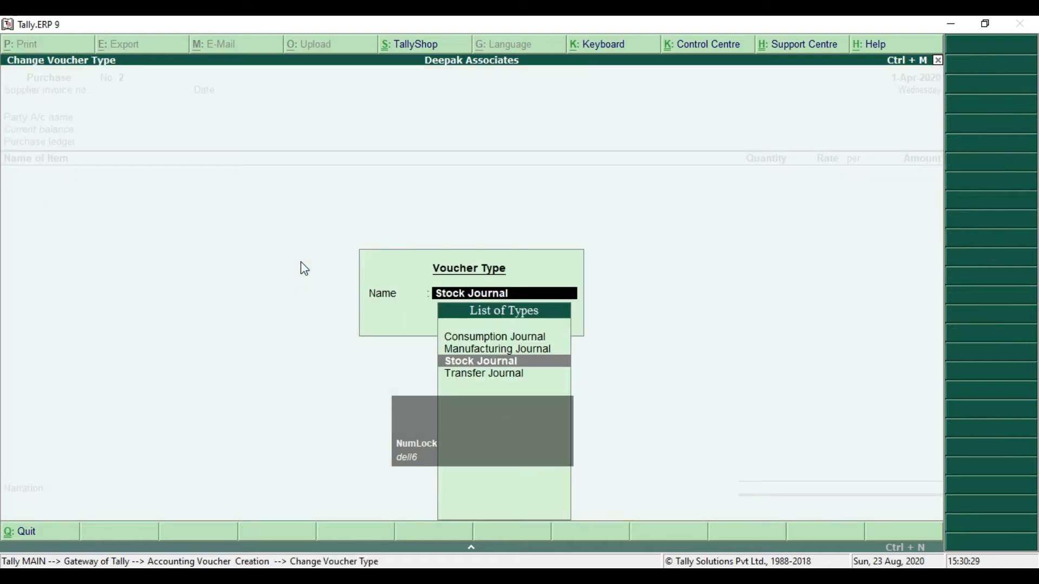
pyautogui.click(498, 378)
pyautogui.press('Return')
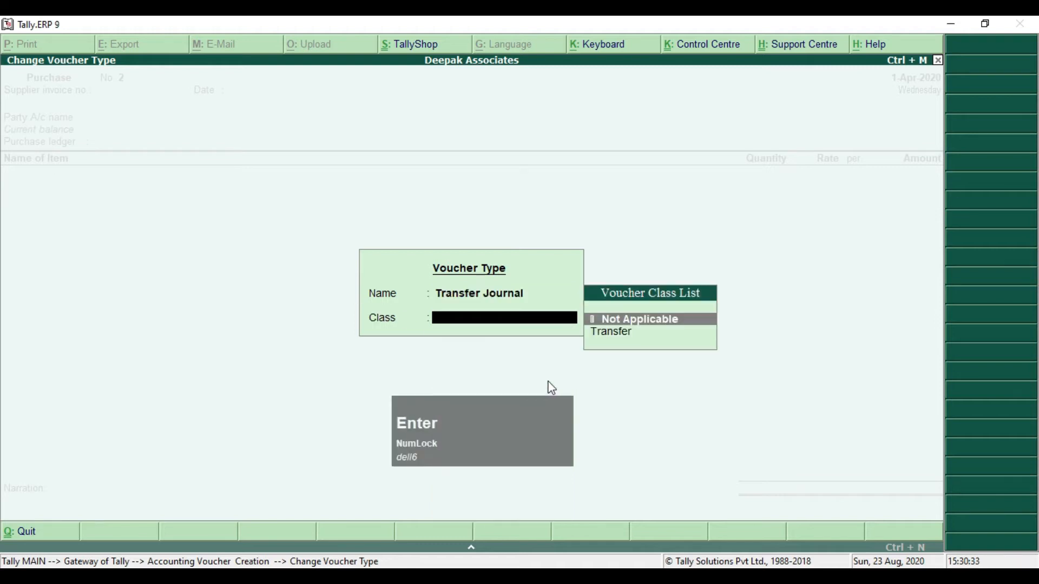
pyautogui.click(605, 339)
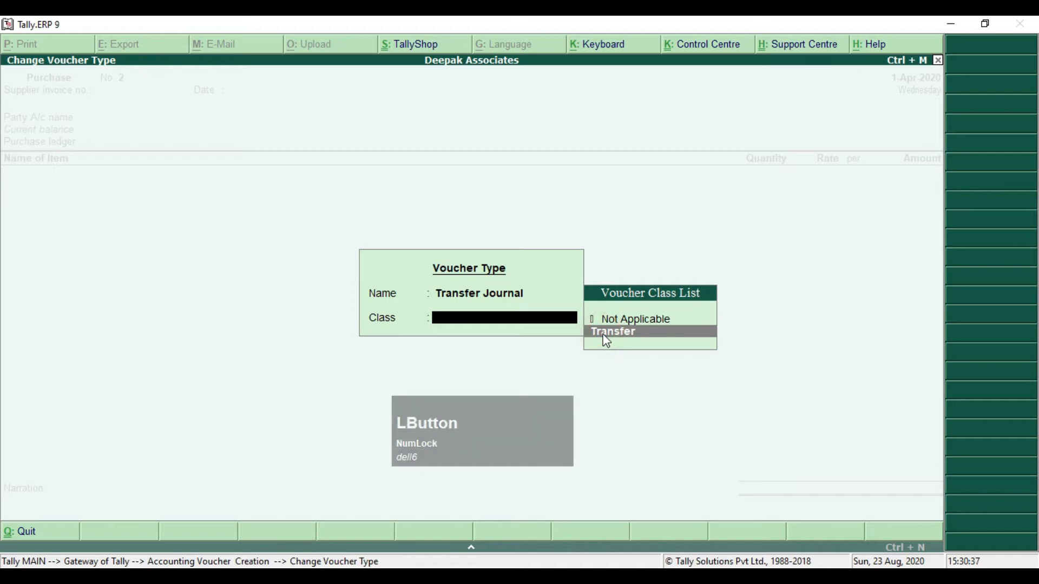
pyautogui.press('KP_Enter')
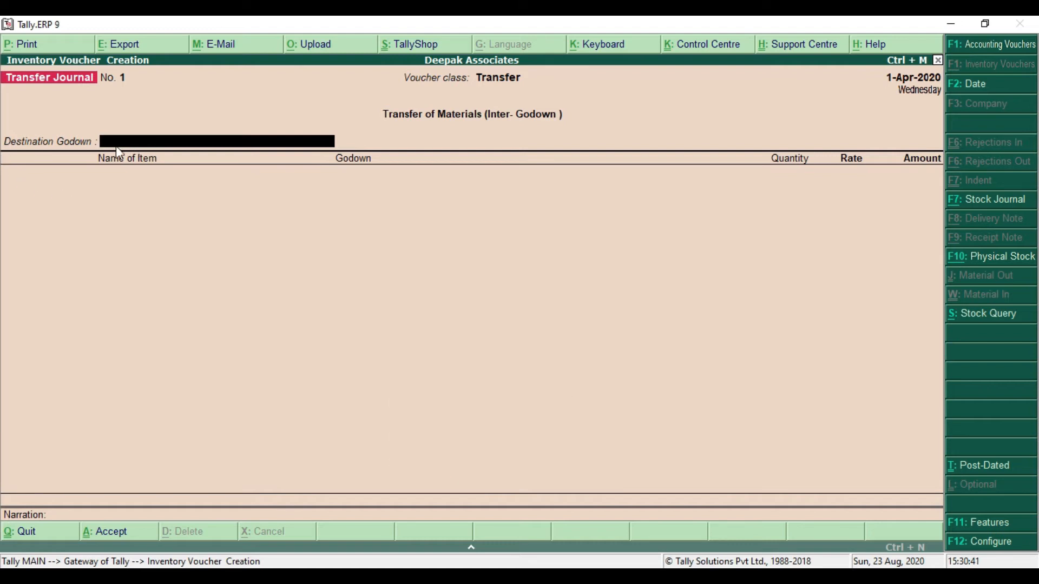
# Check the first employee's heading in Job Costing.pdf, and set that employee's godown as the voucher's destination godown in Tally.ERP 9.
pyautogui.hotkey('alt', 'Tab')
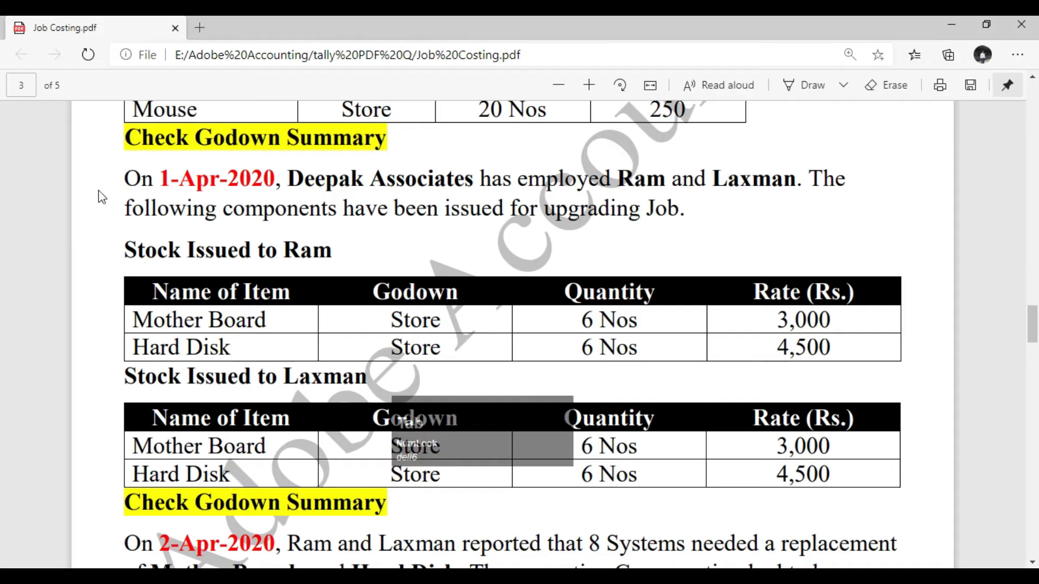
pyautogui.moveTo(126, 250); pyautogui.dragTo(331, 252)
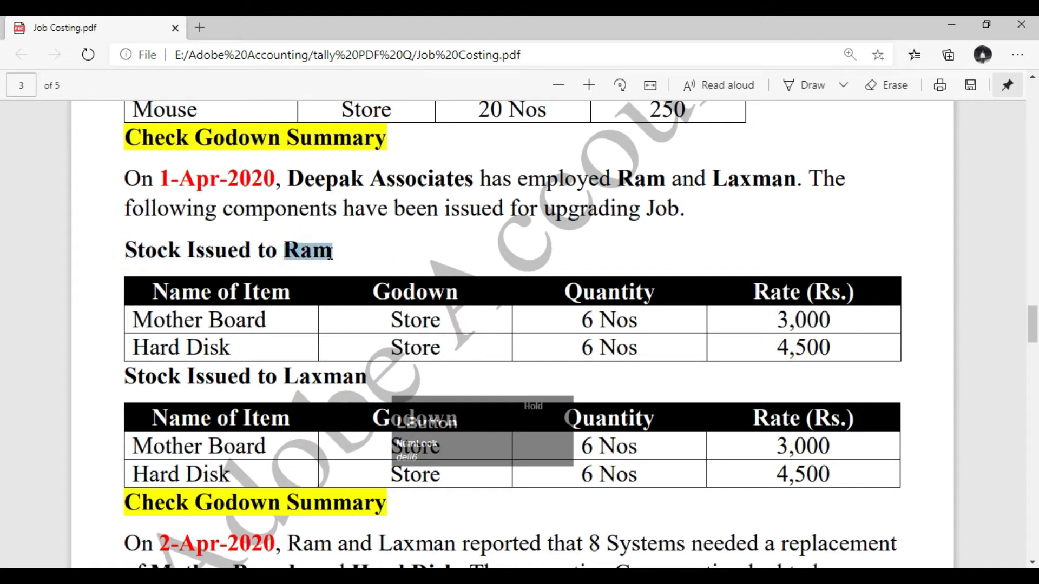
pyautogui.hotkey('alt', 'Tab')
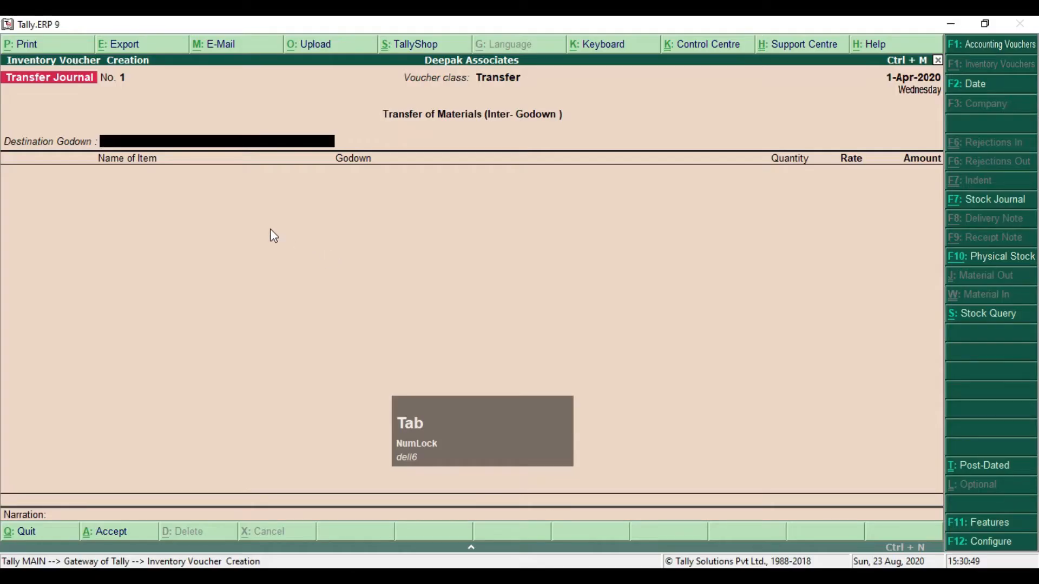
pyautogui.write('R')
pyautogui.press('Return')
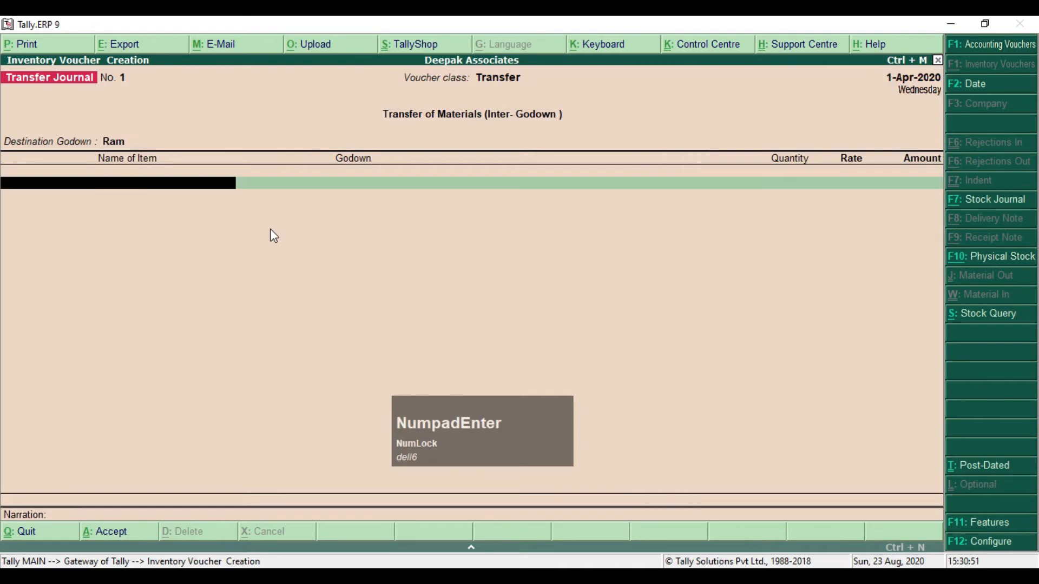
# Consult the first issue table in Job Costing.pdf, and add Mother Board from the Store godown to the Transfer Journal in Tally.ERP 9.
pyautogui.press('alt')
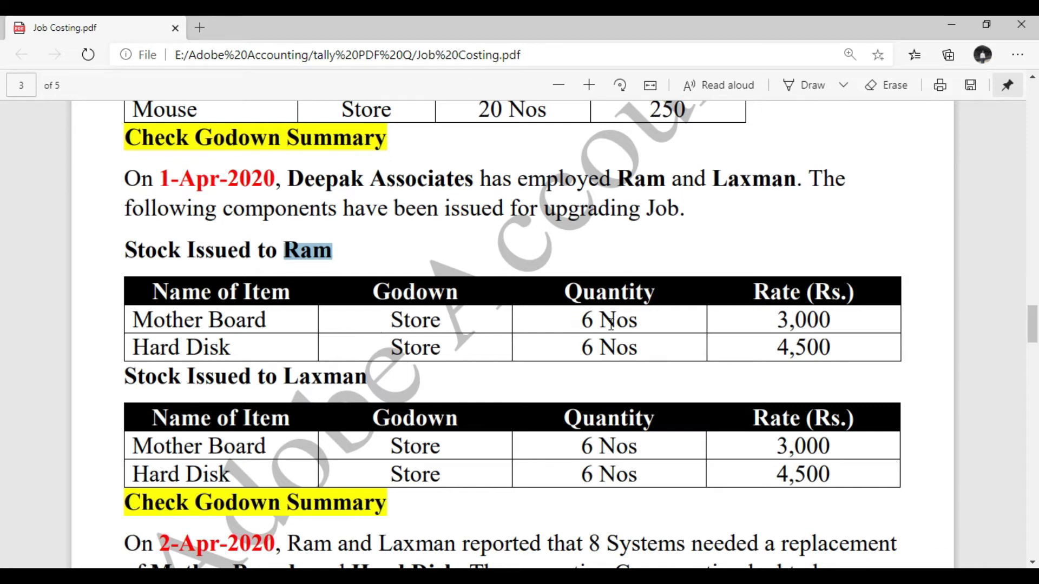
pyautogui.hotkey('alt', 'Tab')
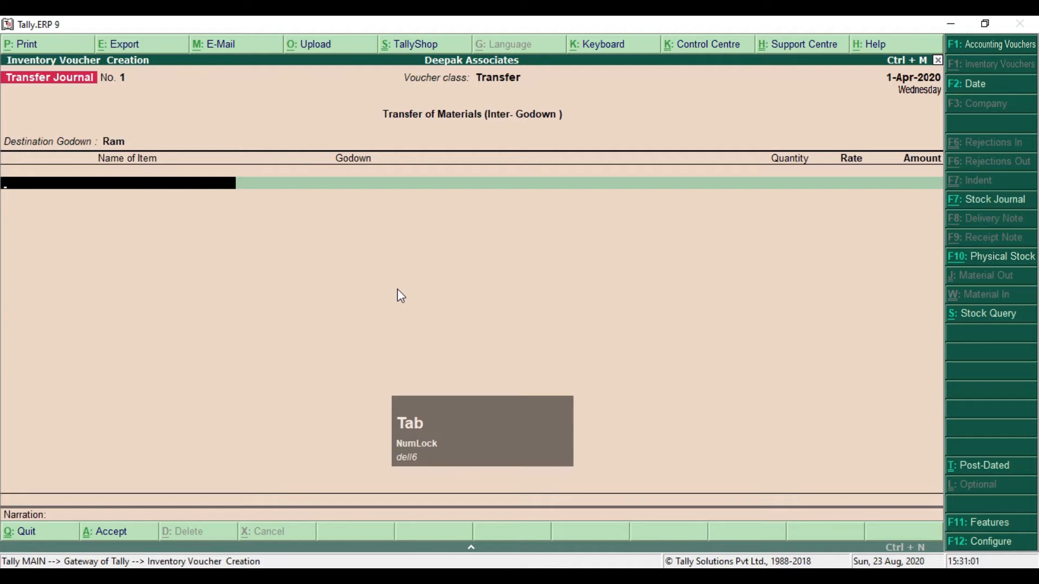
pyautogui.write('M')
pyautogui.press('Down')
pyautogui.press('Down')
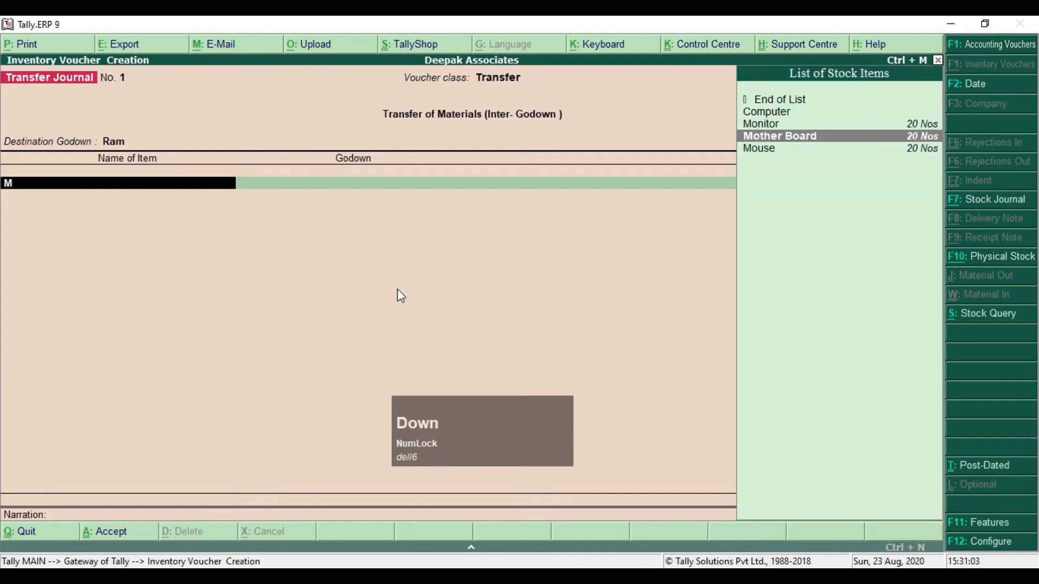
pyautogui.press('Return')
pyautogui.write('S')
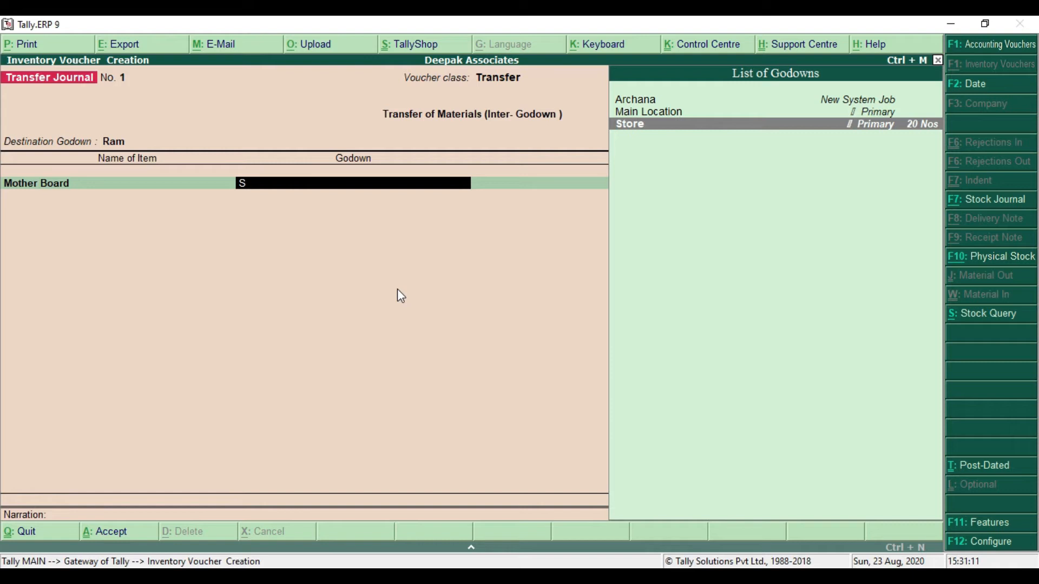
pyautogui.press('Return')
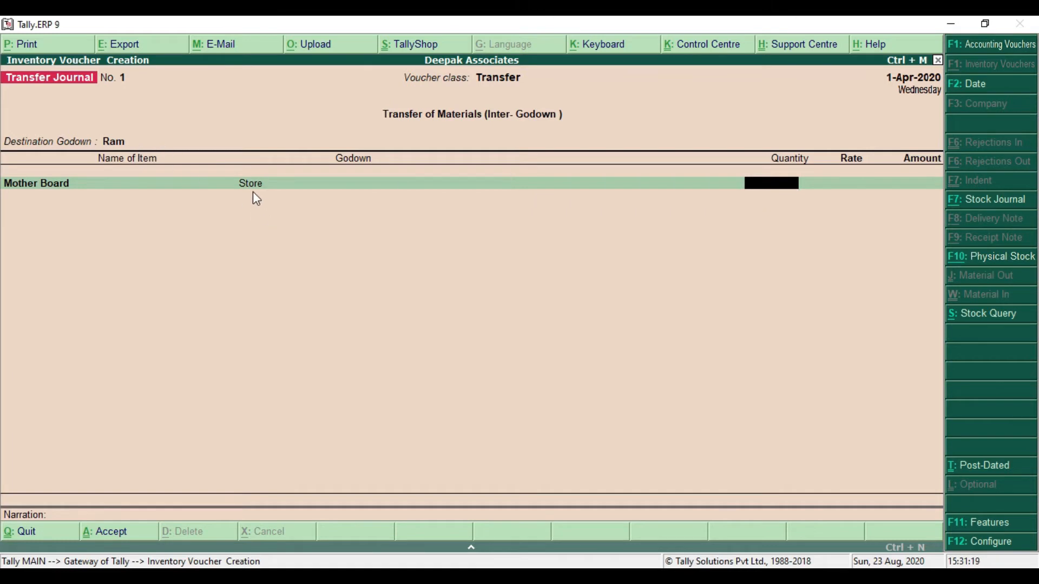
# Verify the Mother Board quantity in Job Costing.pdf, and enter 6 Nos at the 3,000.00 rate in Tally.ERP 9.
pyautogui.hotkey('alt', 'Tab')
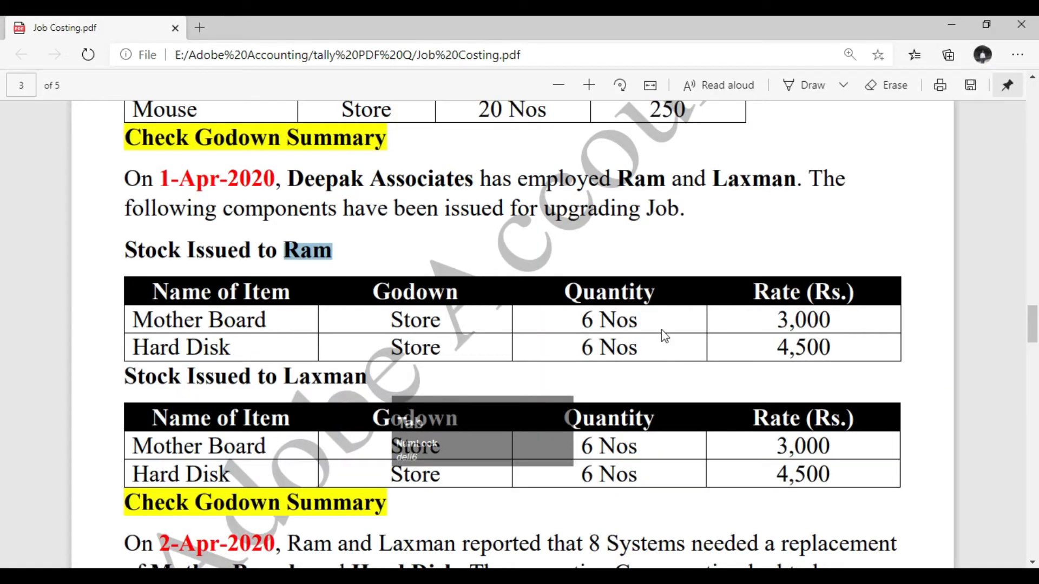
pyautogui.hotkey('alt', 'Tab')
pyautogui.write('6')
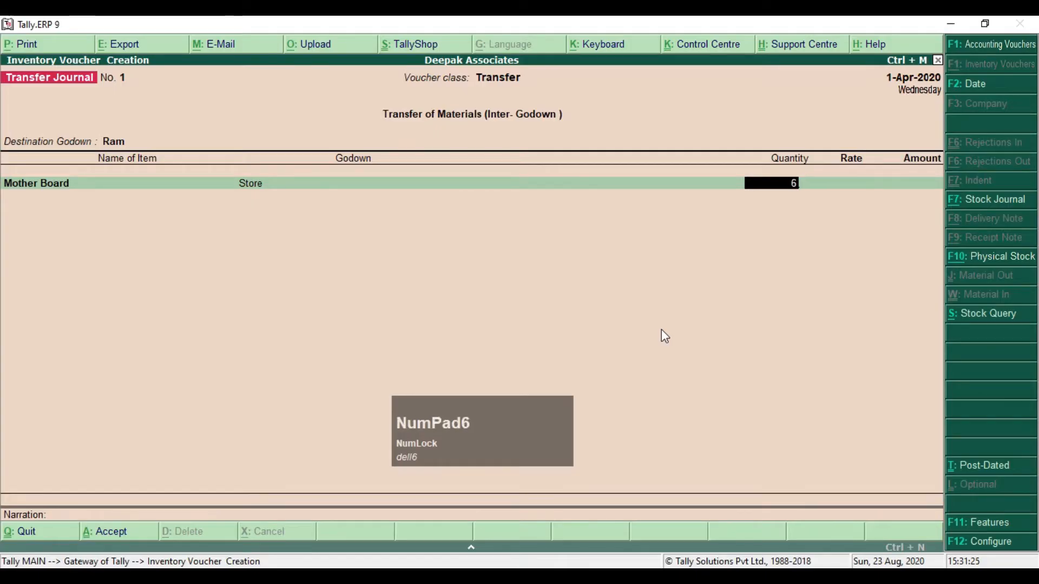
pyautogui.press('Return')
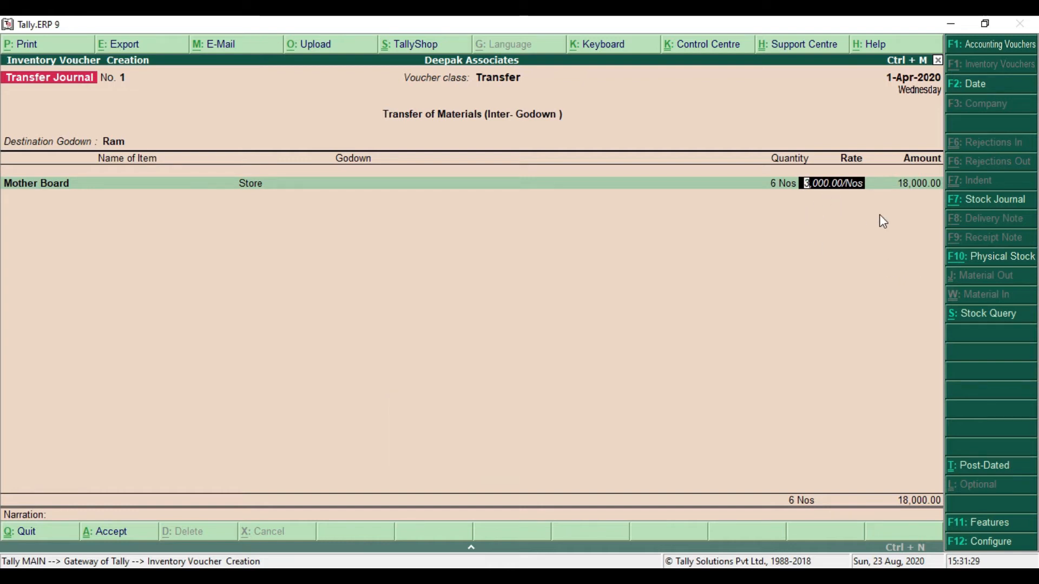
pyautogui.press('Return')
pyautogui.press('Return')
# Check the next issued item in Job Costing.pdf, and add 6 Nos of Hard Disk from the Store godown in Tally.ERP 9.
pyautogui.hotkey('alt', 'Tab')
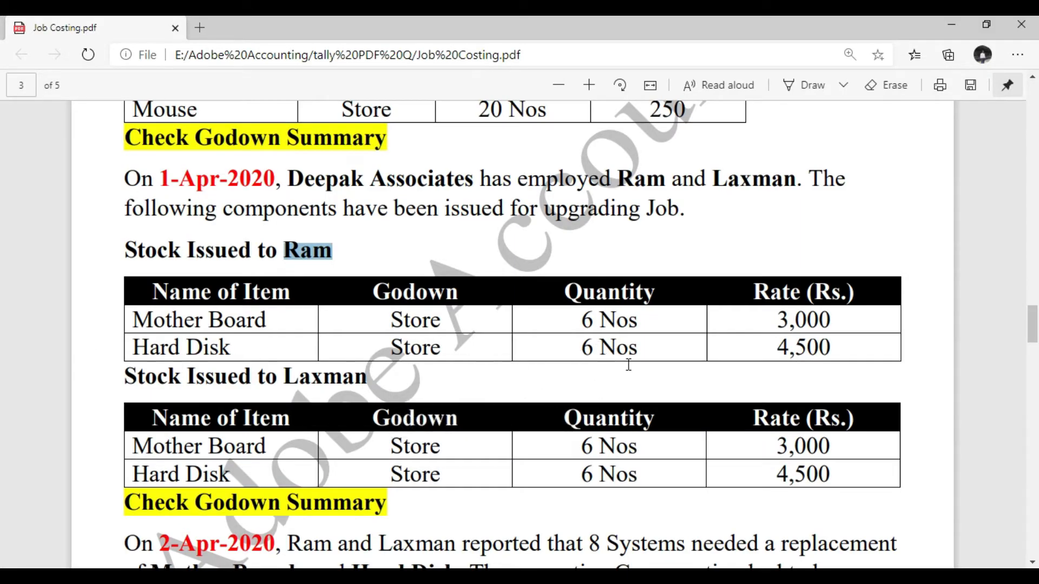
pyautogui.hotkey('alt', 'Tab')
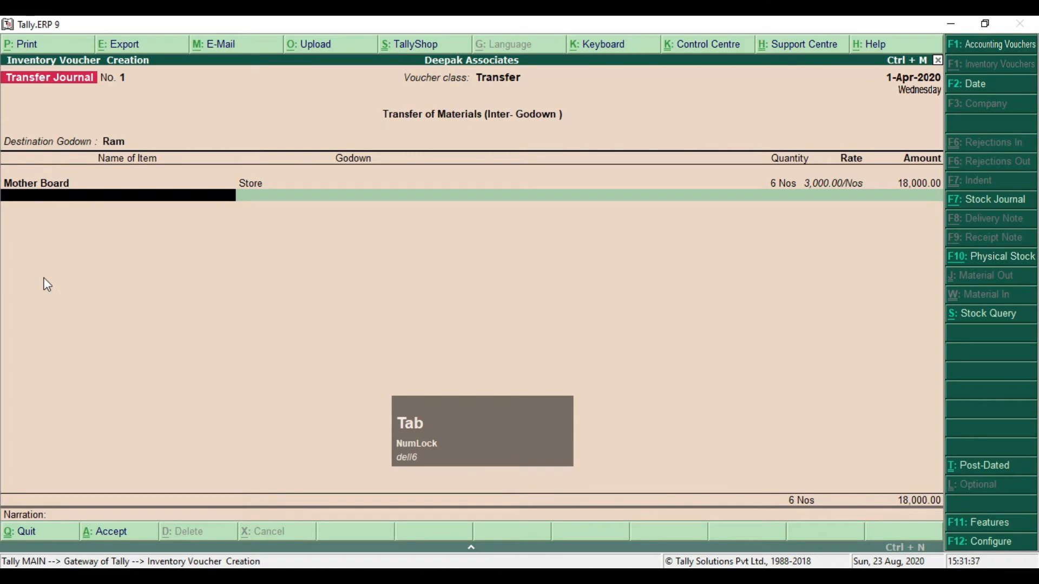
pyautogui.write('h')
pyautogui.press('Return')
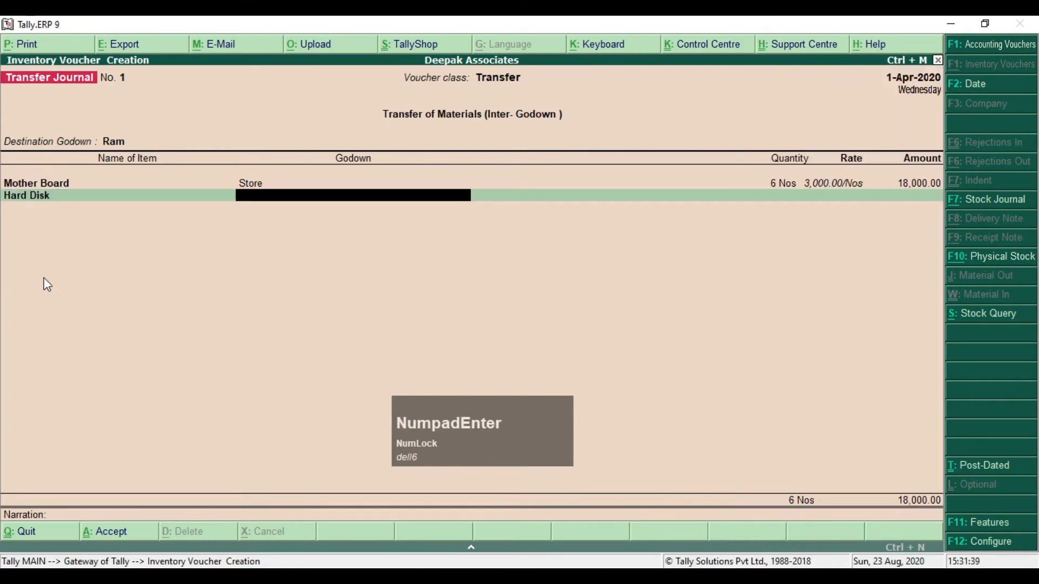
pyautogui.write('s')
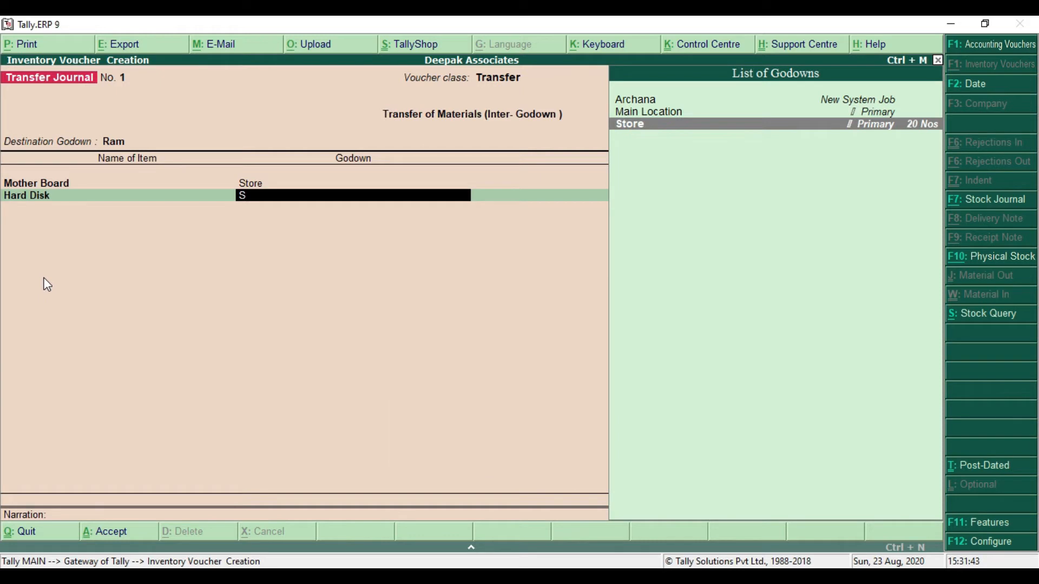
pyautogui.press('Return')
pyautogui.write('6')
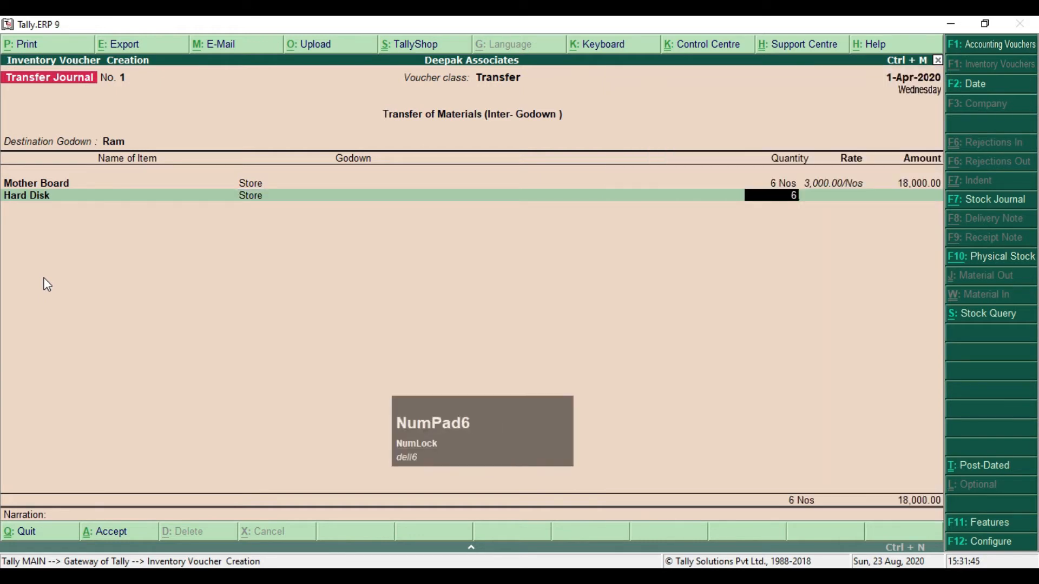
pyautogui.press('Return')
pyautogui.press('Return')
pyautogui.press('Return')
# End the item list and save the first employee's Transfer Journal without a narration.
pyautogui.press('Return')
pyautogui.press('Return')
pyautogui.press('Return')
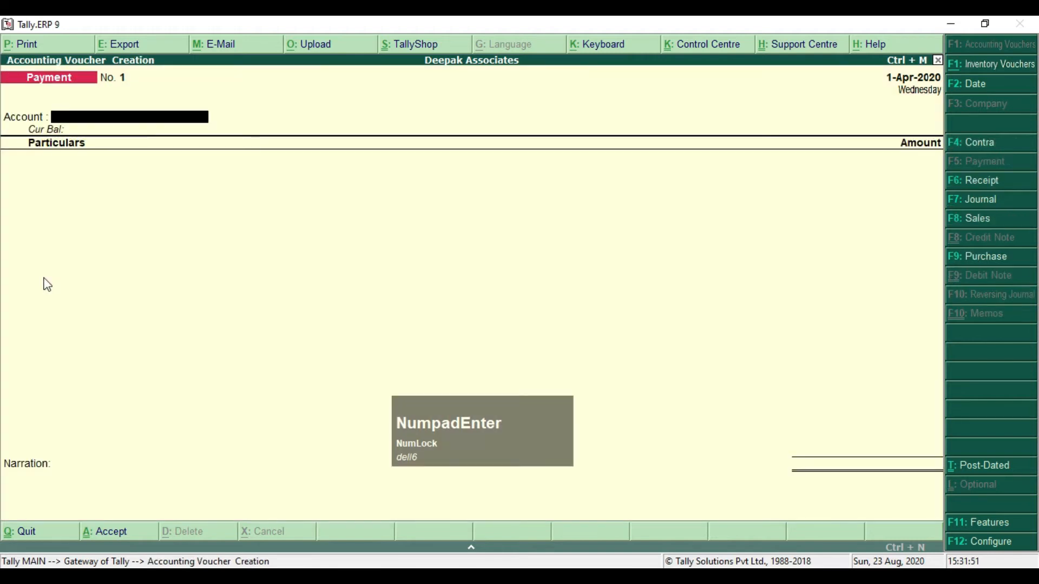
# After checking Job Costing.pdf, start another Transfer Journal in Tally.ERP 9 with class Transfer and the second employee's godown as destination.
pyautogui.hotkey('alt', 'Tab')
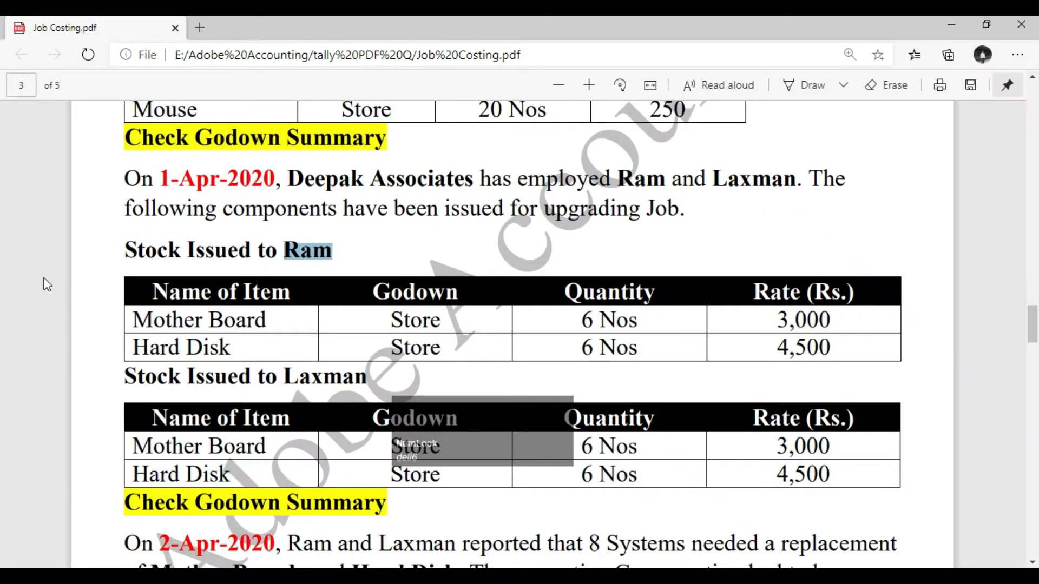
pyautogui.scroll(-1, 286, 362)
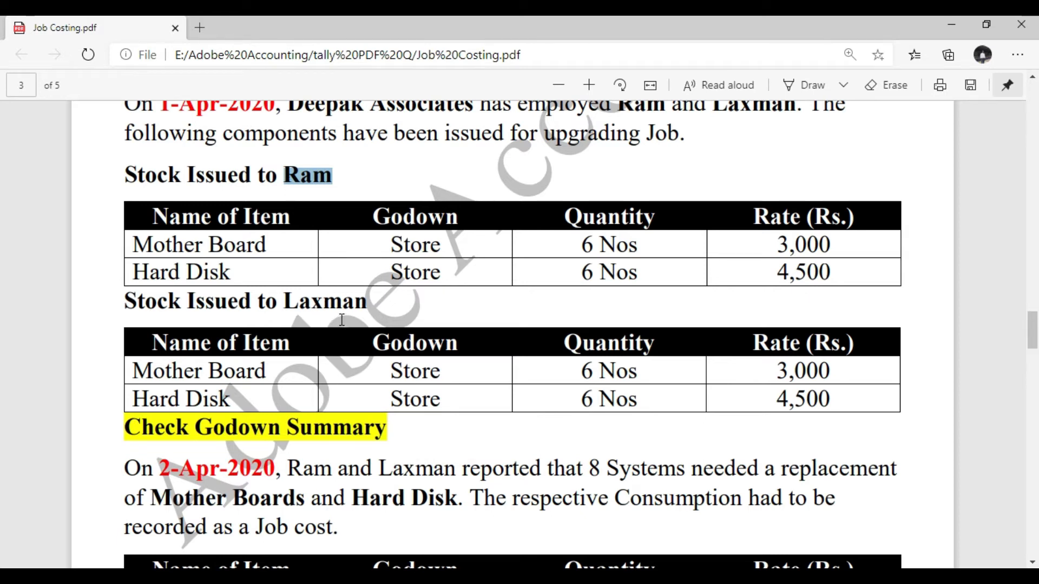
pyautogui.hotkey('alt', 'Tab')
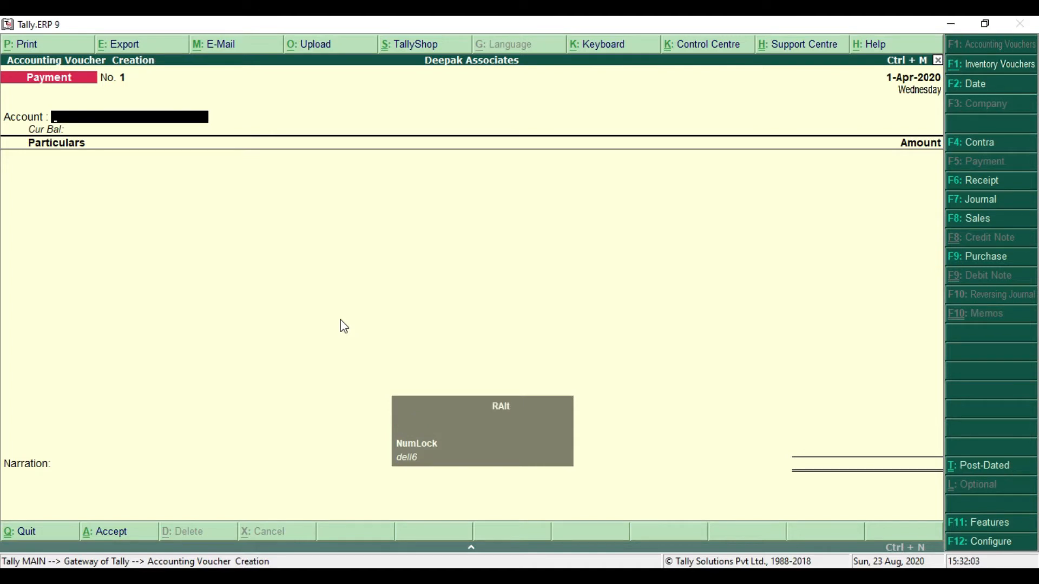
pyautogui.hotkey('alt', 'F7')
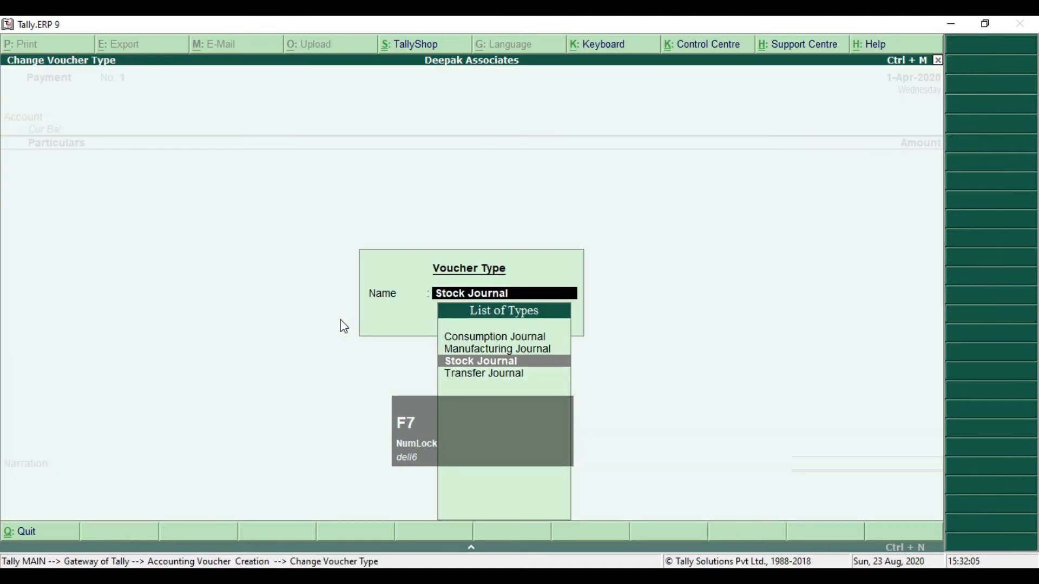
pyautogui.press('Down')
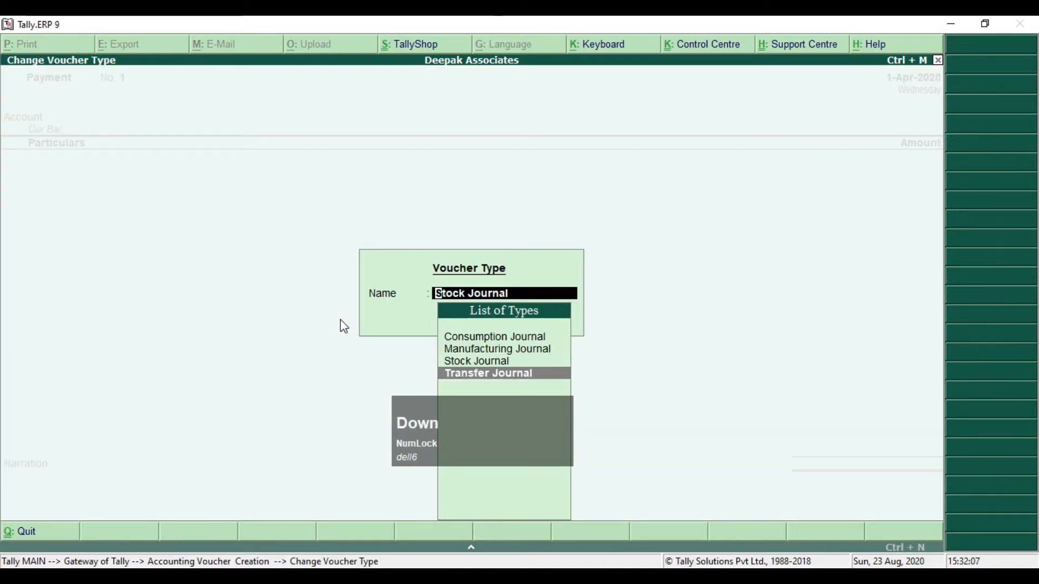
pyautogui.press('Return')
pyautogui.press('Down')
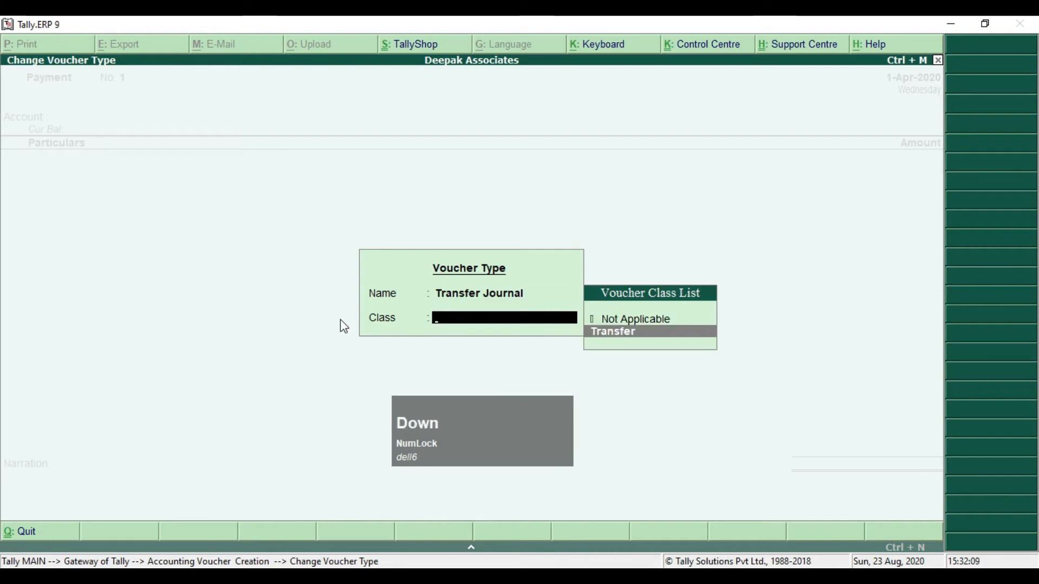
pyautogui.press('Return')
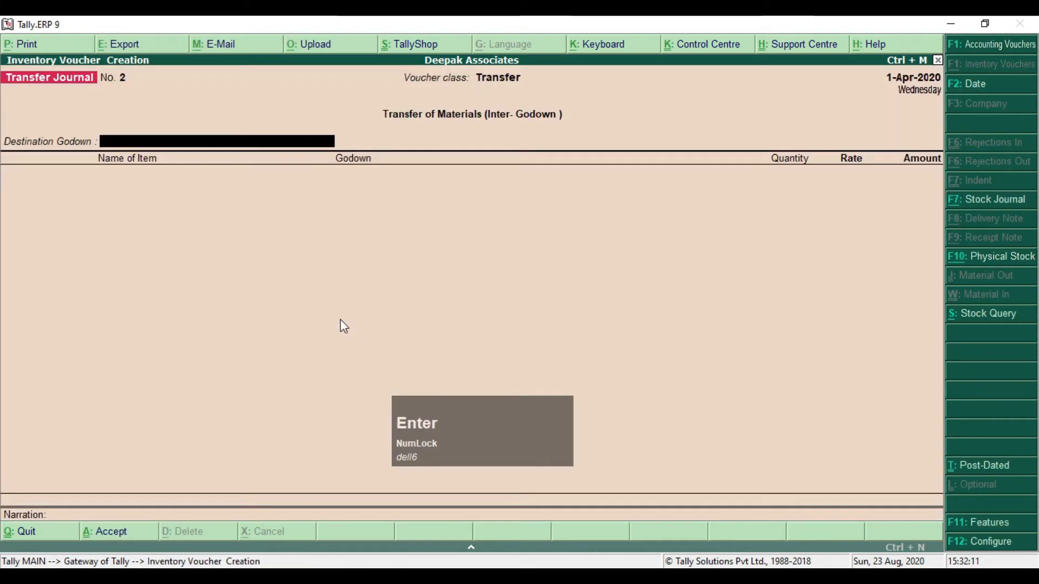
pyautogui.write('L')
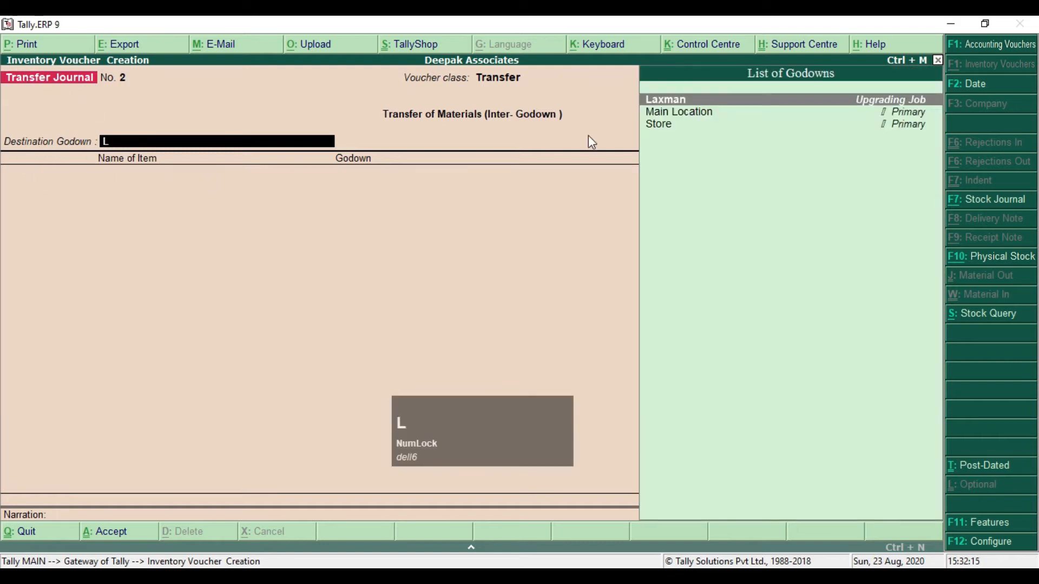
pyautogui.press('KP_Enter')
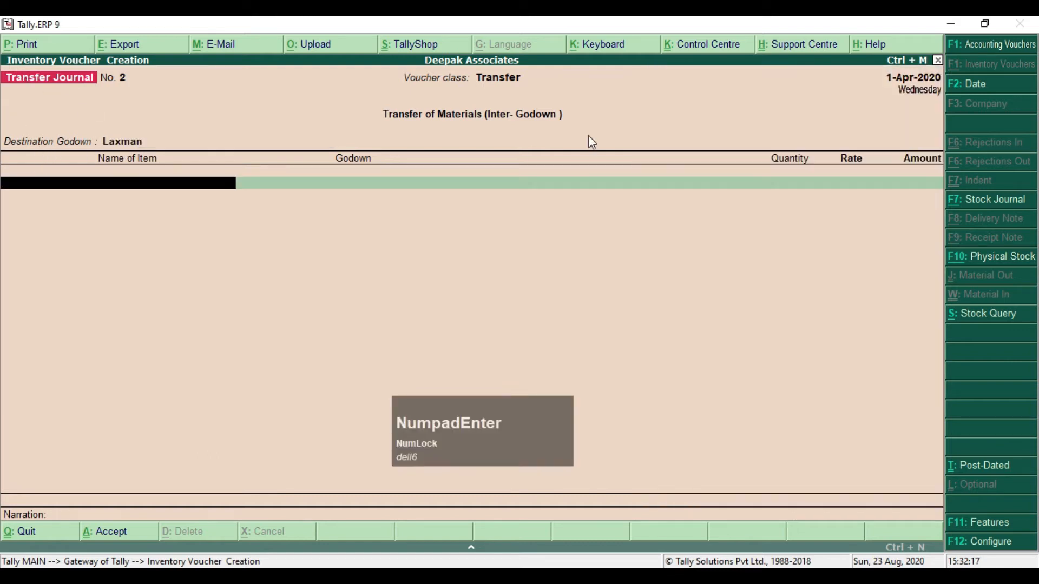
# Check the items issued to the second employee in Job Costing.pdf, and choose Mother Board as the first item in Tally.ERP 9.
pyautogui.press('space')
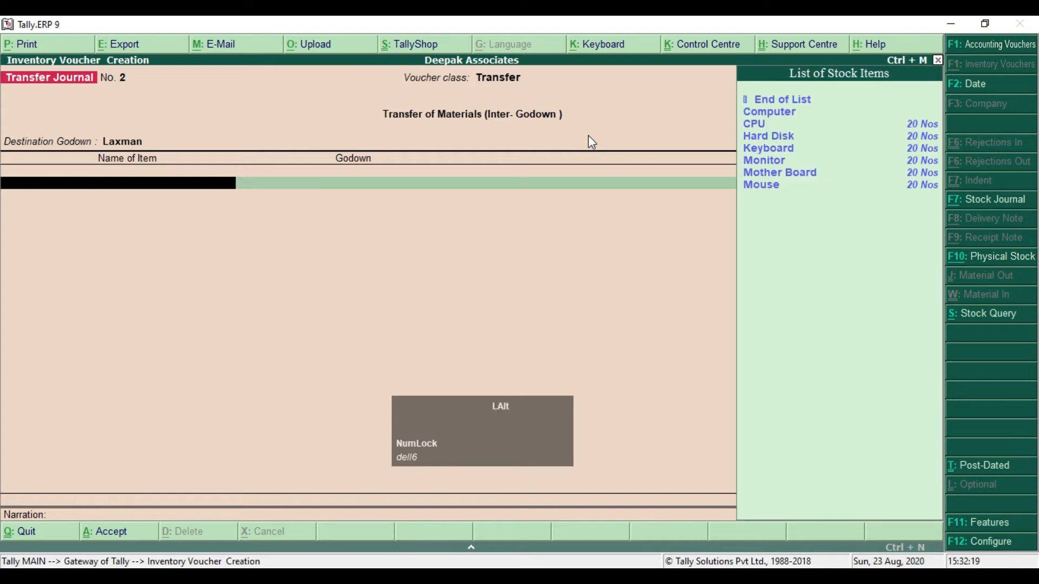
pyautogui.hotkey('alt', 'Tab')
pyautogui.scroll(-3, 553, 171)
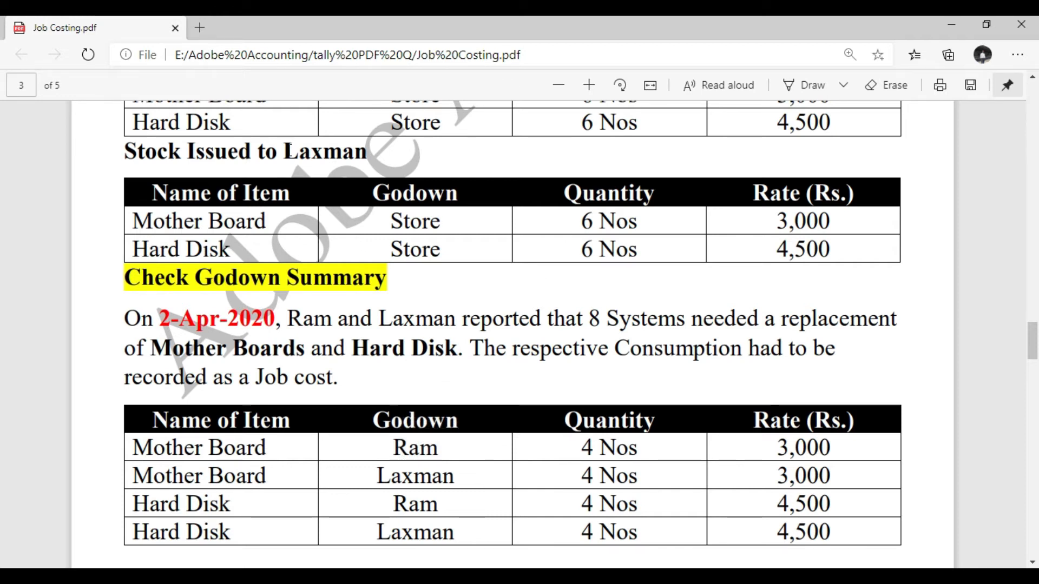
pyautogui.scroll(2, 319, 203)
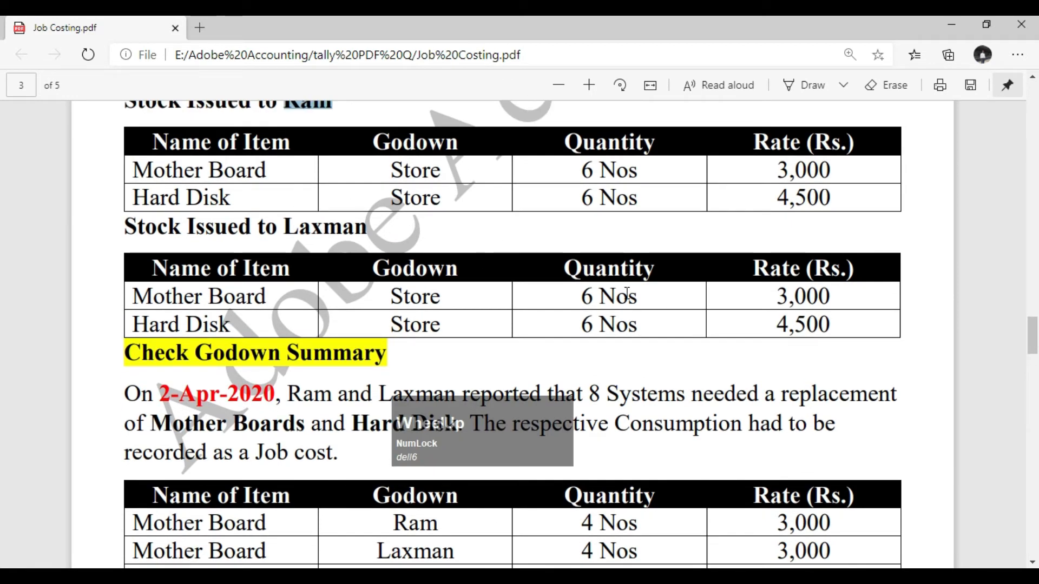
pyautogui.hotkey('alt', 'Tab')
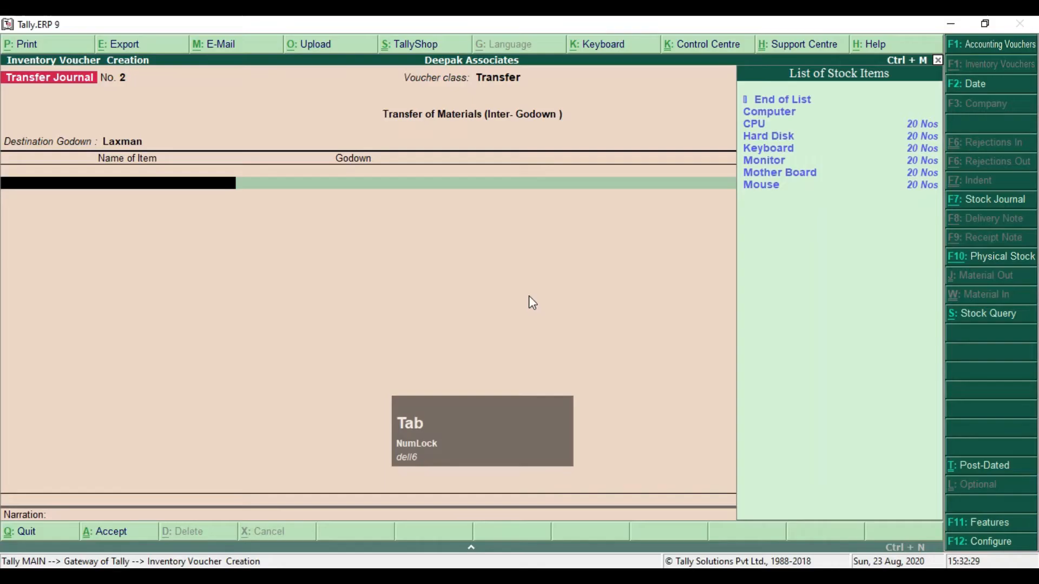
pyautogui.press('Down')
pyautogui.press('Down')
pyautogui.press('Down')
pyautogui.press('Down')
pyautogui.press('Down')
pyautogui.press('Down')
pyautogui.press('Down')
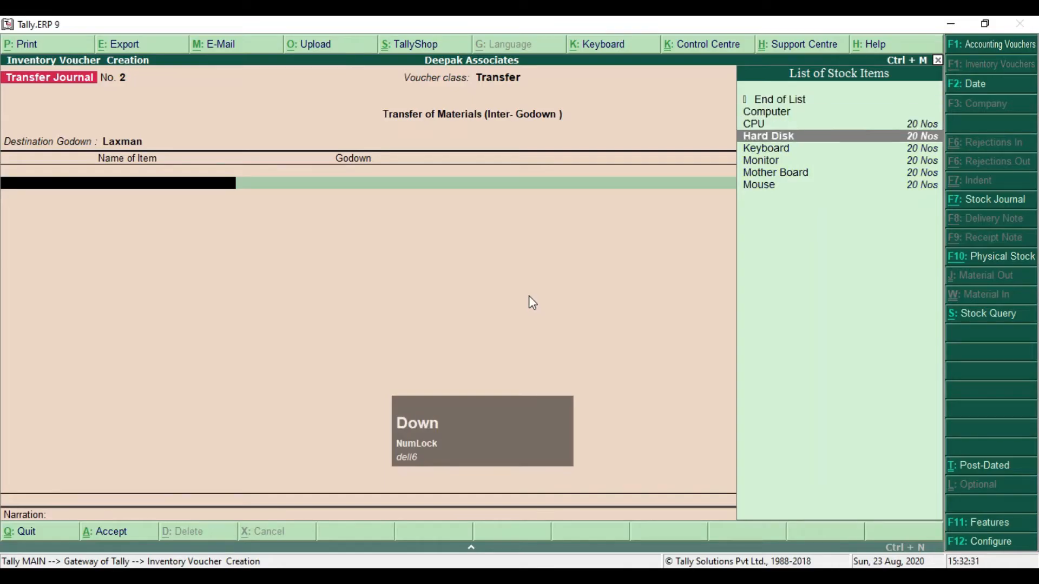
pyautogui.press('KP_Enter')
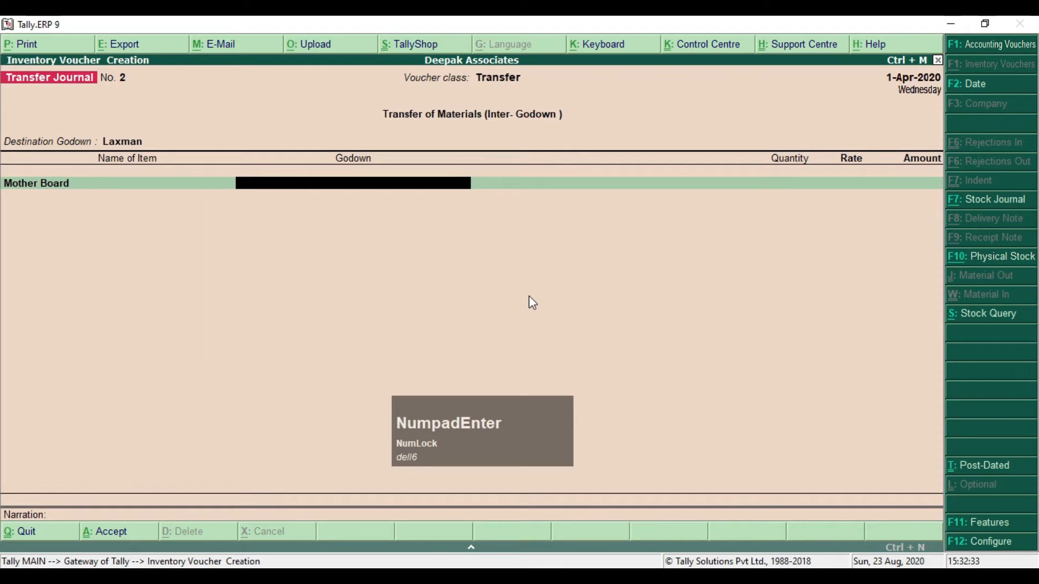
# Issue the Mother Board from the Store godown with a quantity of 6 Nos at the 3,000.00 rate.
pyautogui.write('S')
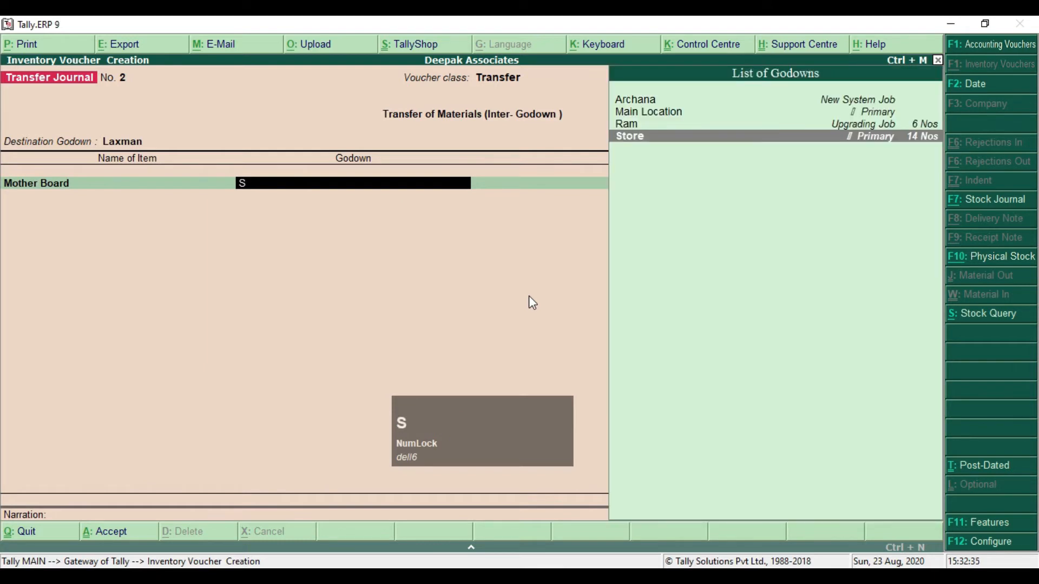
pyautogui.press('KP_Enter')
pyautogui.write('6')
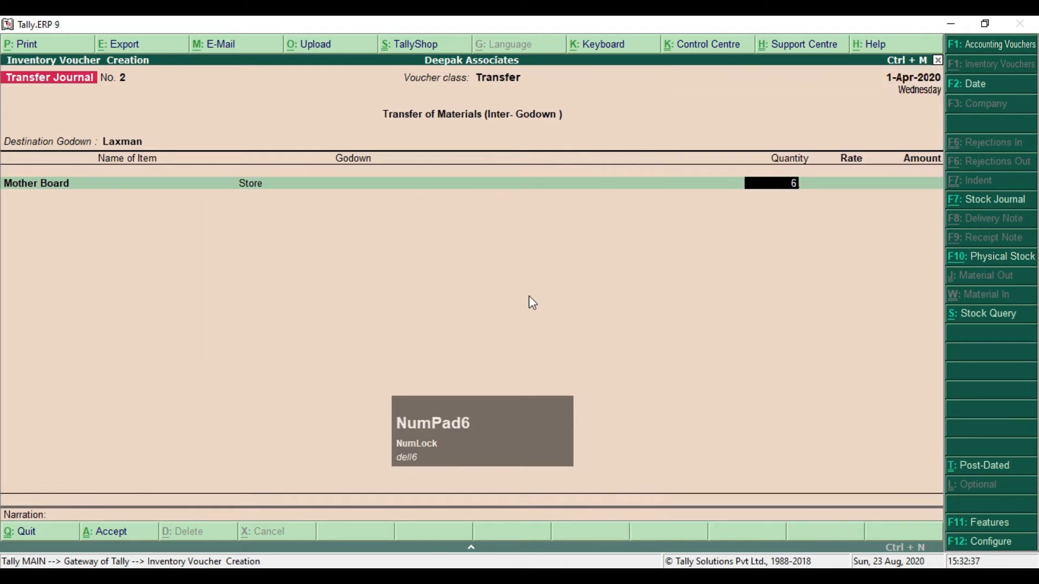
pyautogui.press('KP_Enter')
pyautogui.press('KP_Enter')
pyautogui.press('KP_Enter')
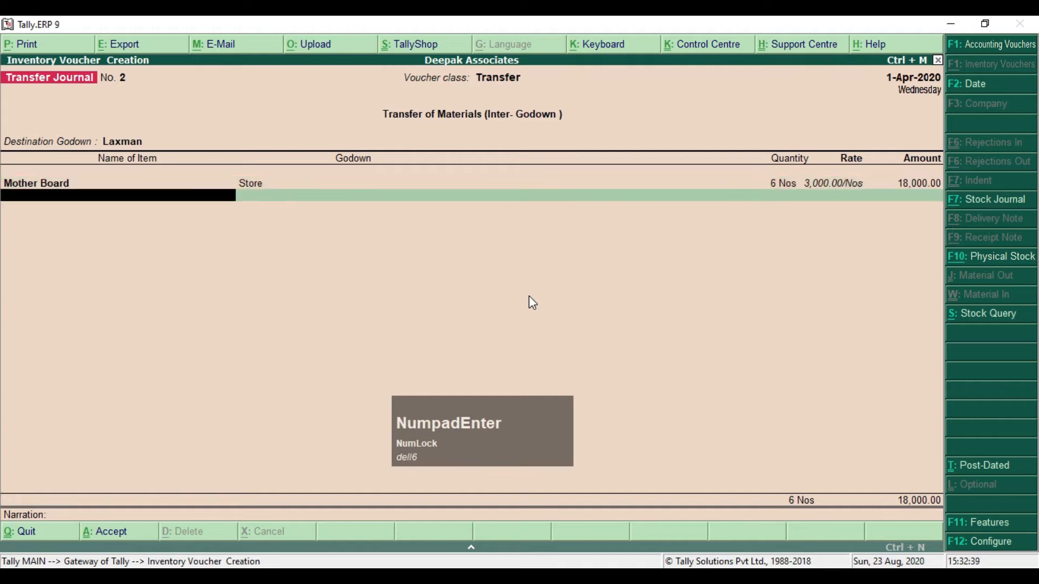
# Add Hard Disk from the Store godown with a quantity of 6 Nos at the 4,500.00 rate.
pyautogui.write('H')
pyautogui.press('KP_Enter')
pyautogui.write('S')
pyautogui.press('KP_Enter')
pyautogui.write('6')
pyautogui.press('KP_Enter')
pyautogui.press('KP_Enter')
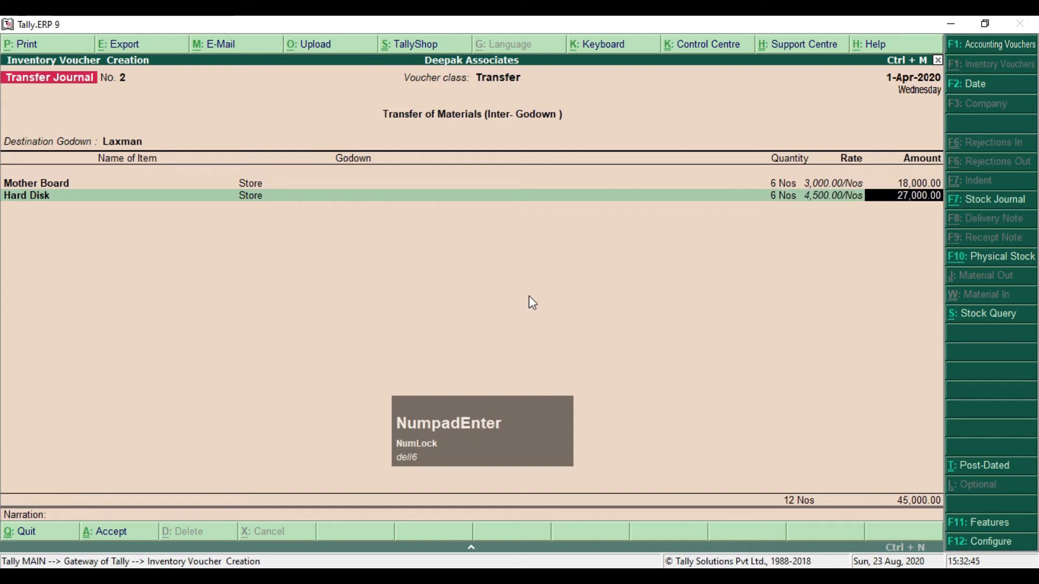
pyautogui.press('KP_Enter')
# End the item list and save the second employee's Transfer Journal without a narration.
pyautogui.press('KP_Enter')
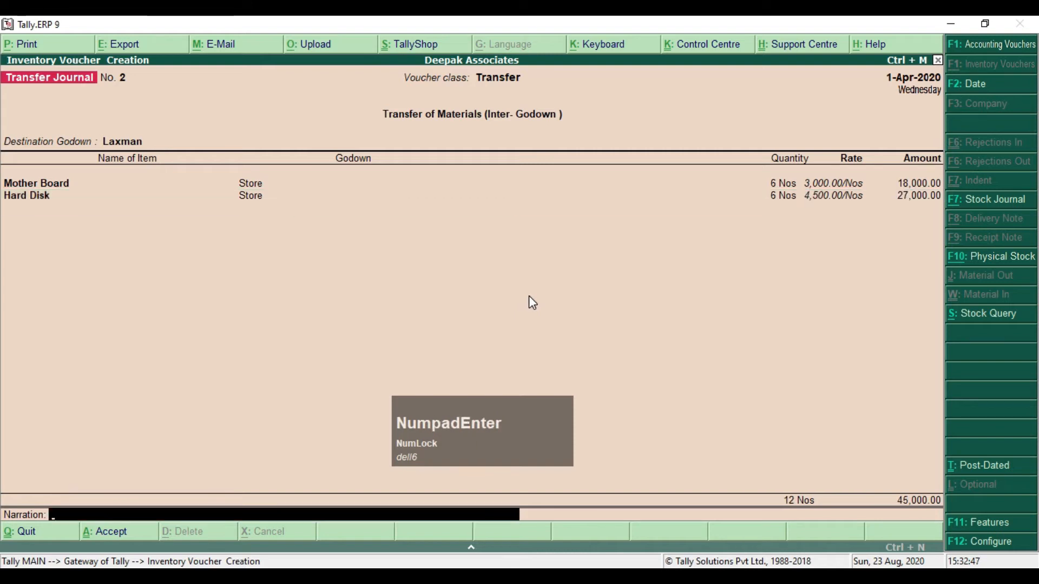
pyautogui.press('Return')
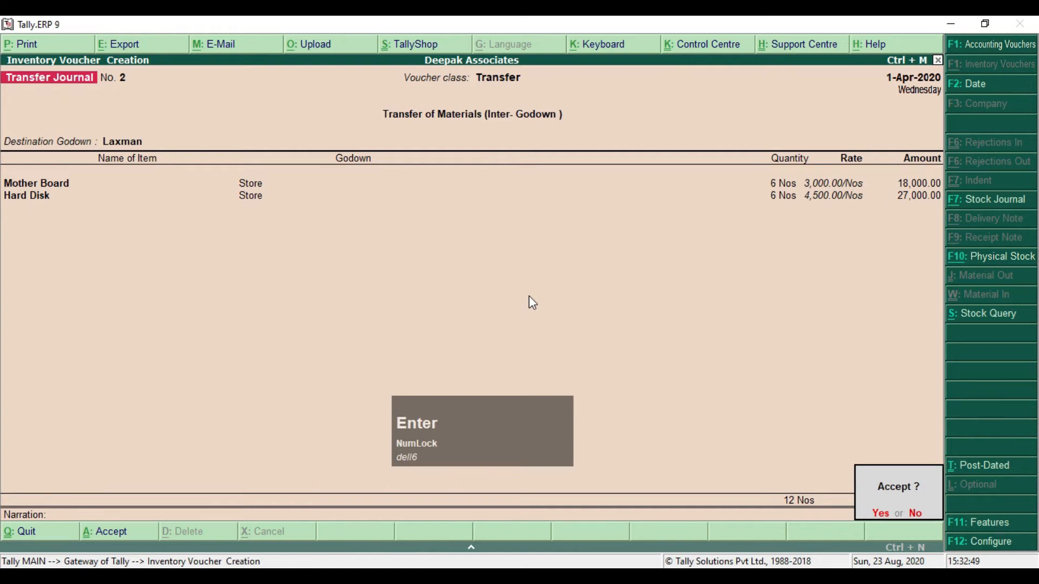
pyautogui.press('Return')
# Switch to Job Costing.pdf and review both employees' stock issue tables and the instruction that follows them.
pyautogui.hotkey('alt', 'Tab')
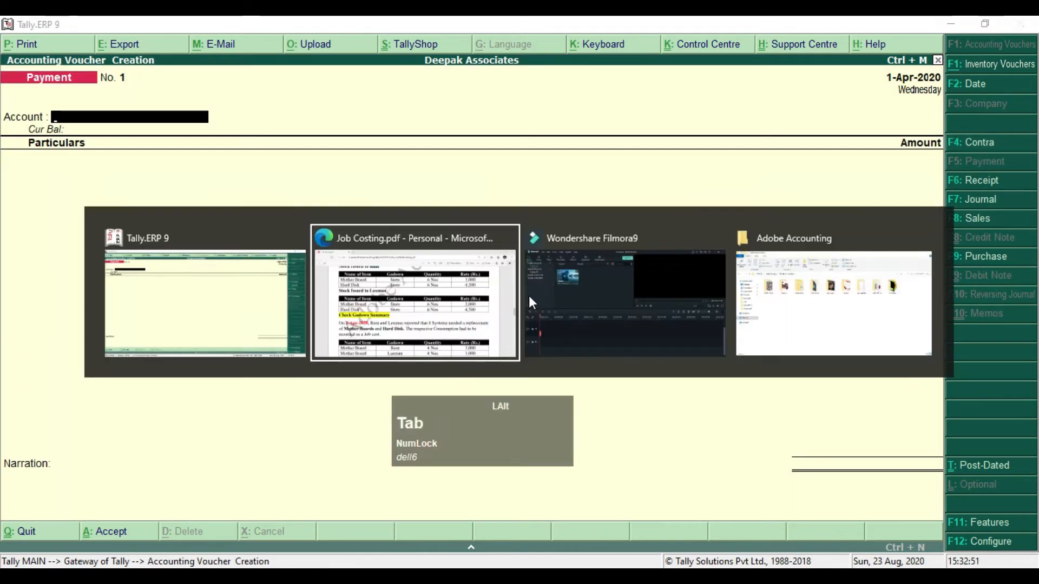
pyautogui.scroll(1, 302, 247)
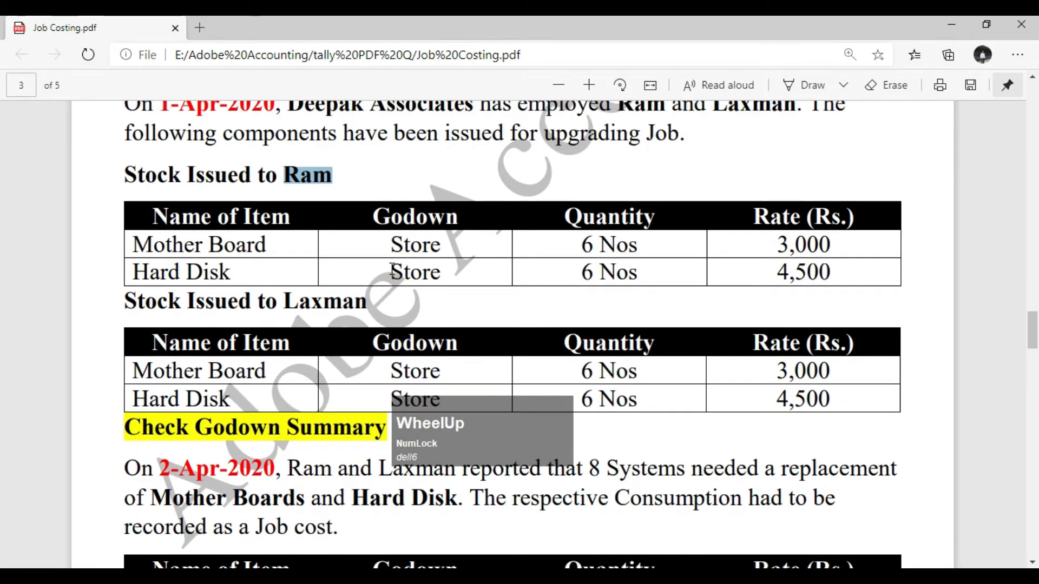
pyautogui.scroll(1, 601, 224)
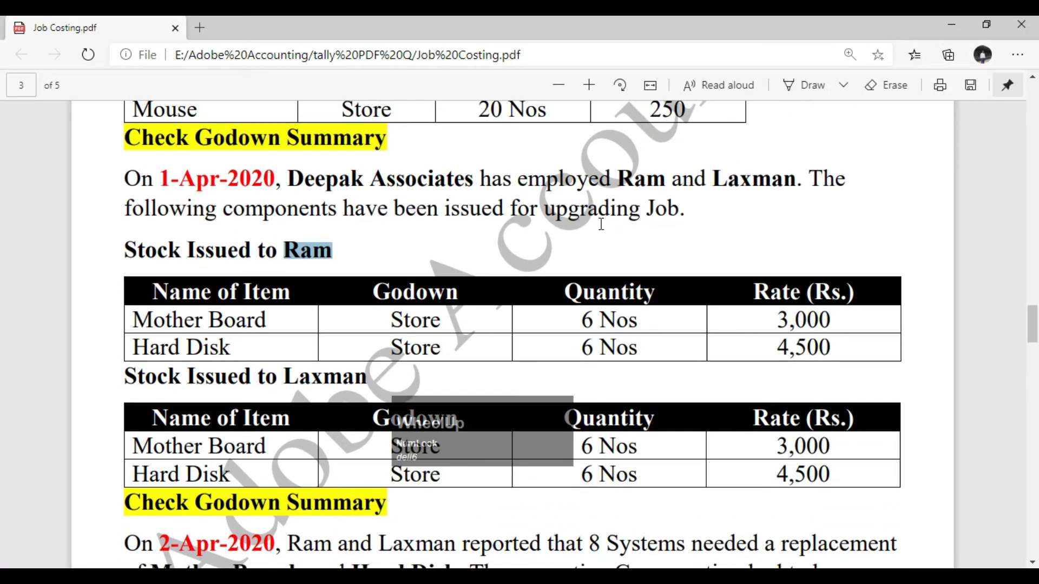
pyautogui.scroll(-1, 600, 224)
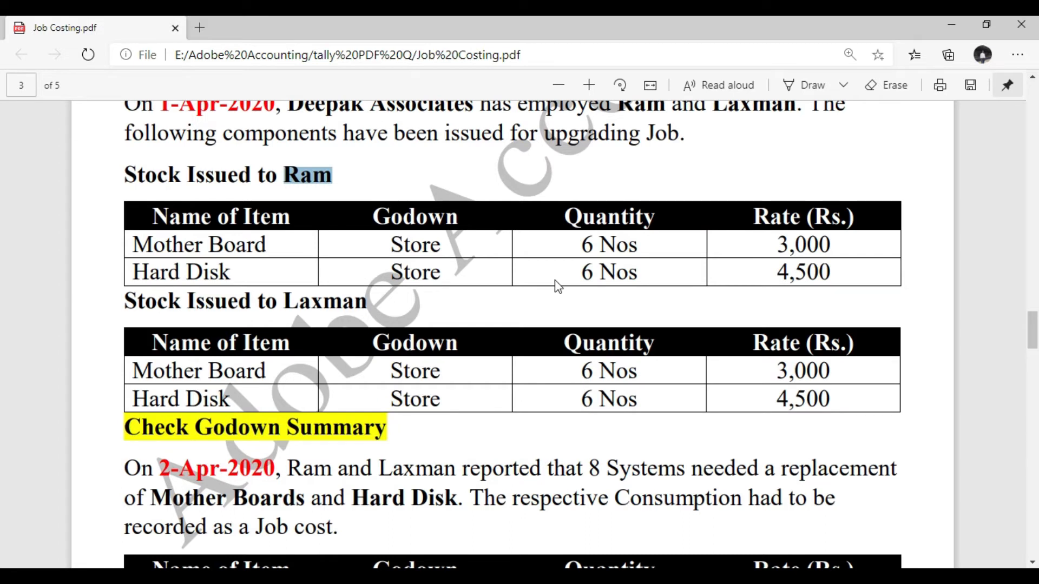
pyautogui.scroll(-1, 552, 285)
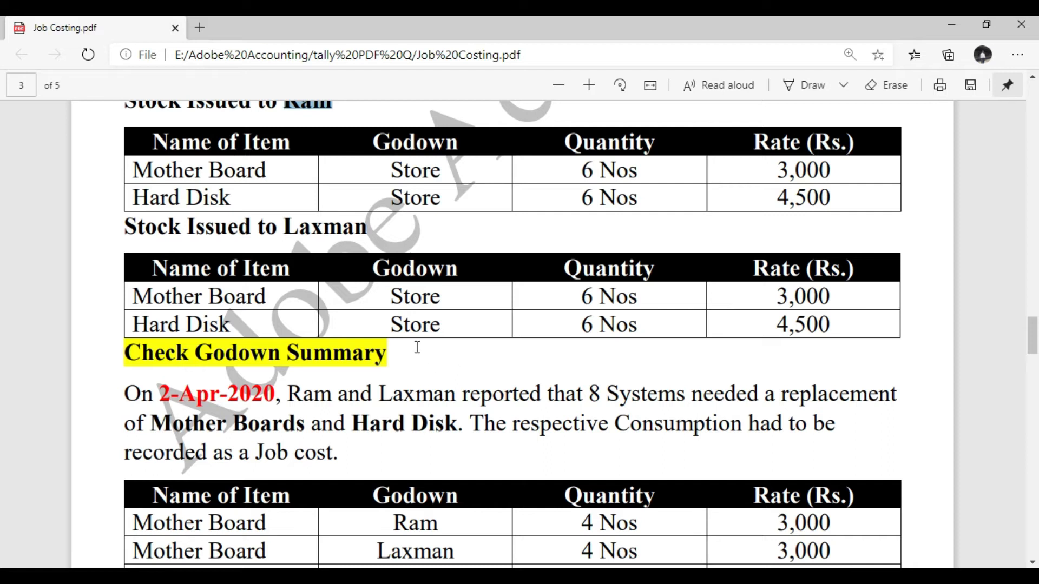
# Return to Tally.ERP 9, leave voucher creation, and open the Statements of Inventory among the display reports.
pyautogui.hotkey('alt', 'Tab')
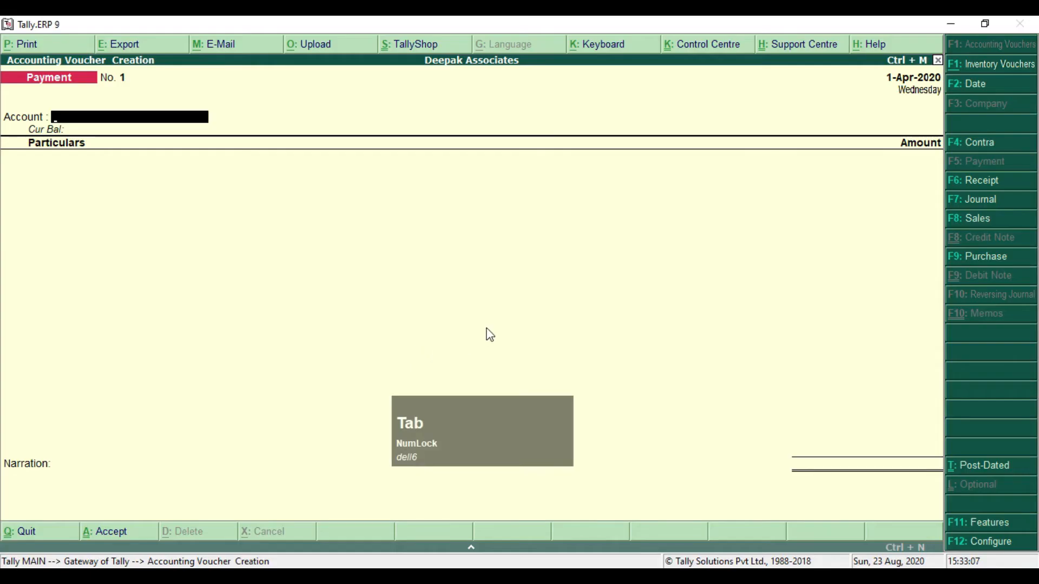
pyautogui.press('Escape')
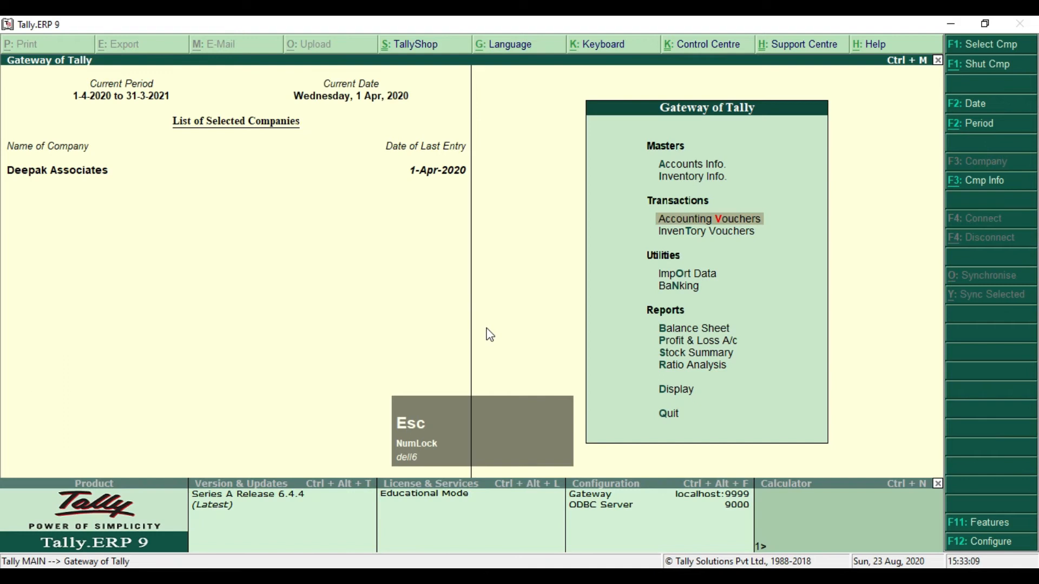
pyautogui.press('Down')
pyautogui.press('Down')
pyautogui.press('Down')
pyautogui.press('Down')
pyautogui.press('Down')
pyautogui.press('Down')
pyautogui.press('Down')
pyautogui.press('Down')
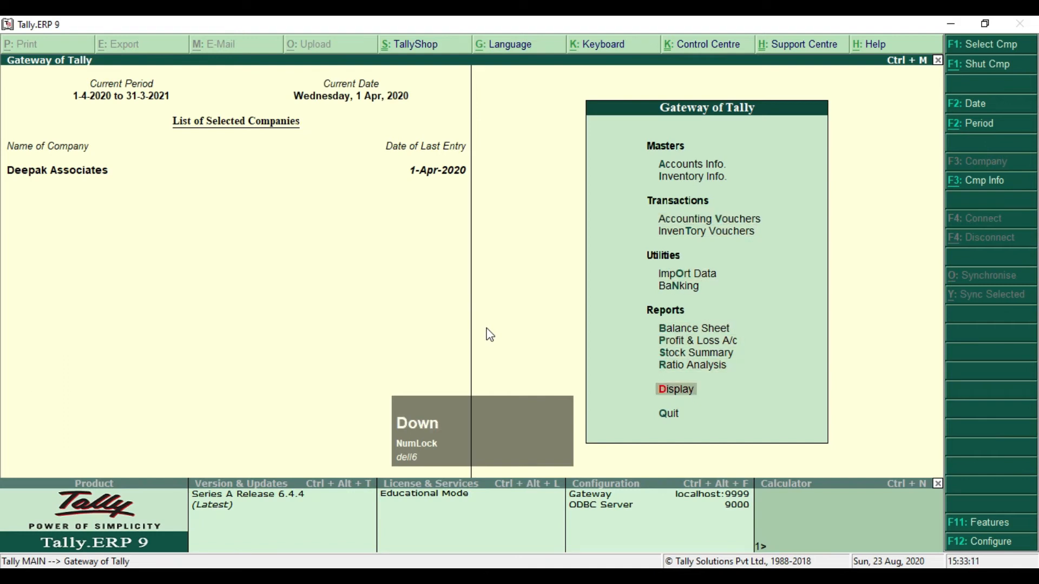
pyautogui.press('Return')
pyautogui.press('Down')
pyautogui.press('Down')
pyautogui.press('Down')
pyautogui.press('Down')
pyautogui.press('Down')
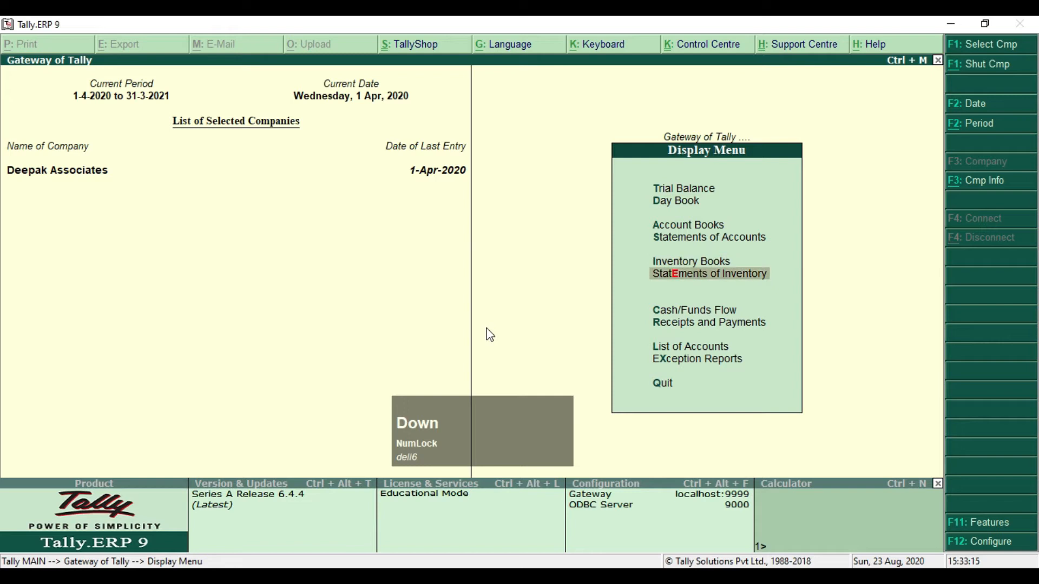
pyautogui.press('Return')
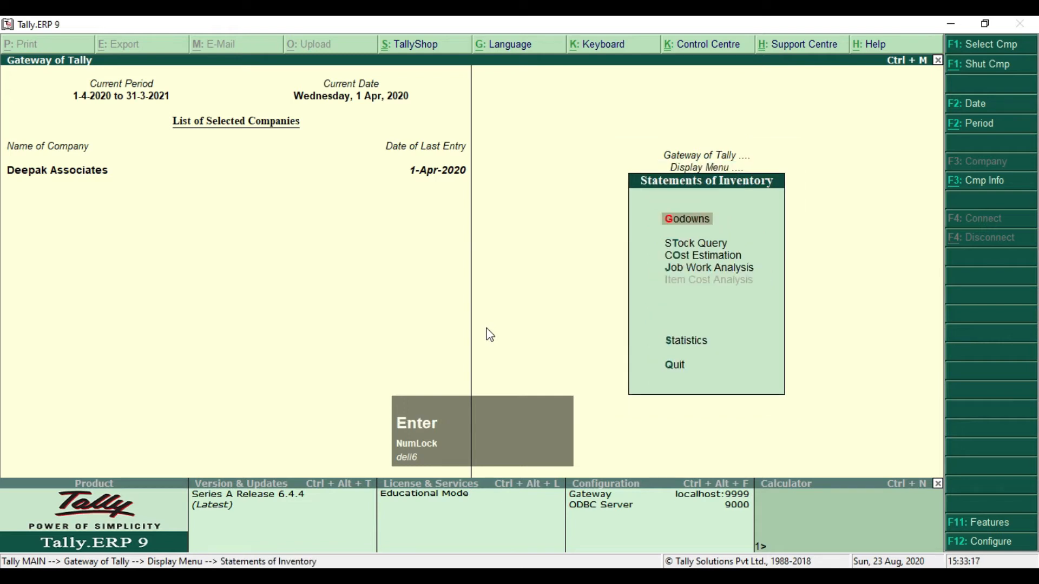
# Open the Godown Summary for the first employee's godown.
pyautogui.press('Return')
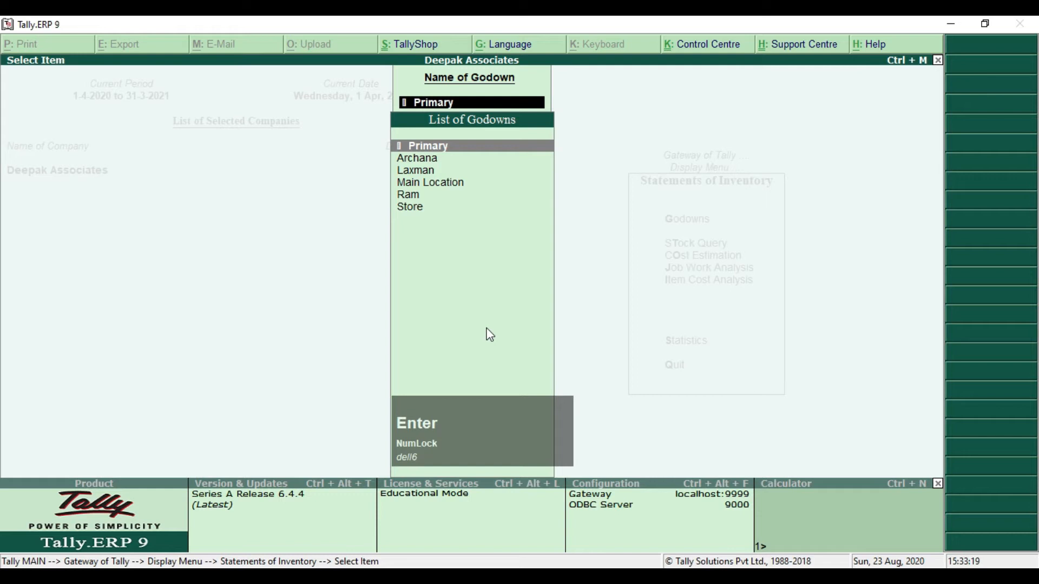
pyautogui.press('Down')
pyautogui.press('Down')
pyautogui.press('Down')
pyautogui.press('Down')
pyautogui.press('Up')
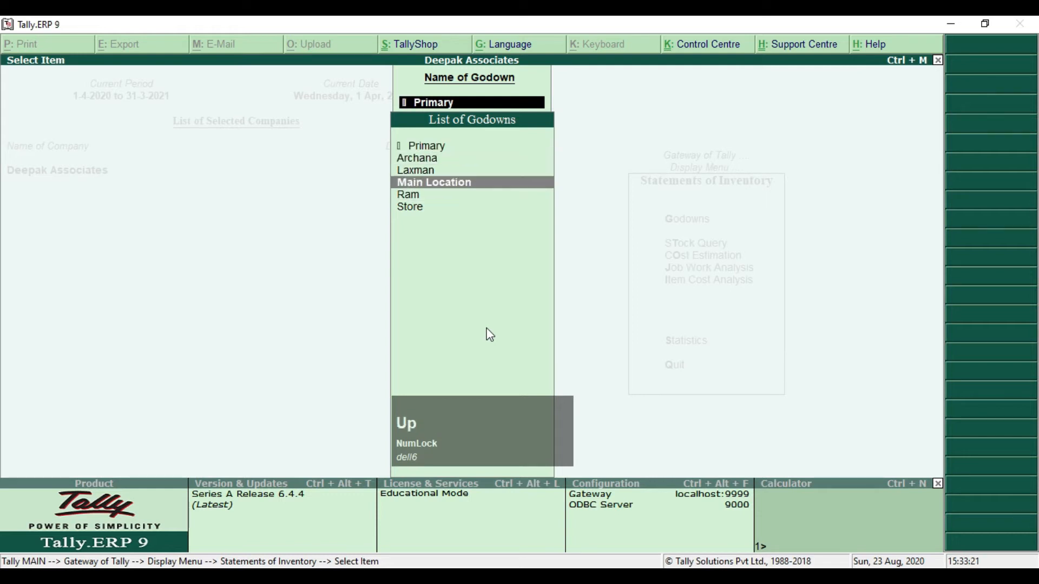
pyautogui.press('Up')
pyautogui.press('Down')
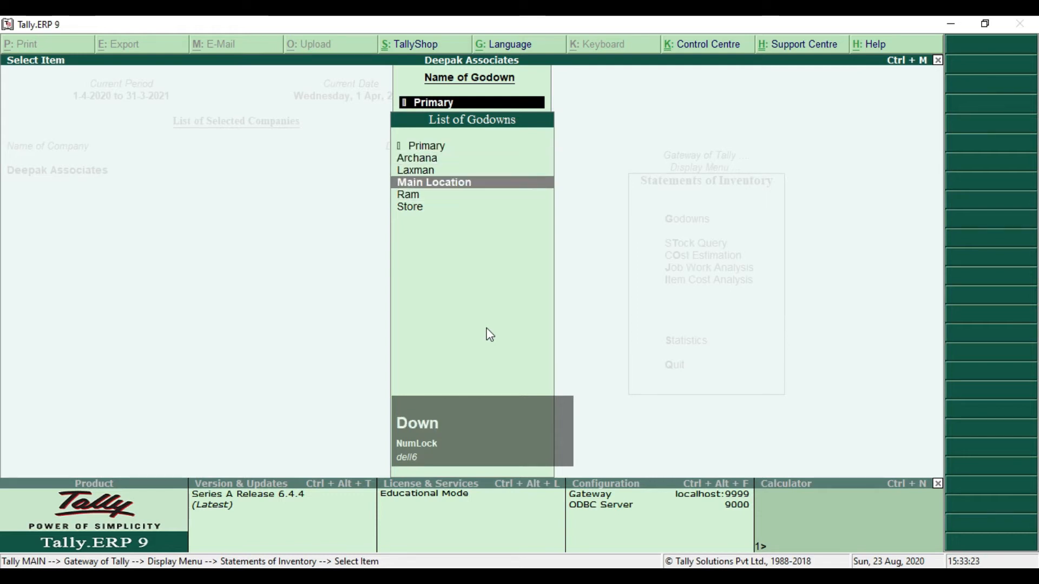
pyautogui.press('Down')
pyautogui.press('Return')
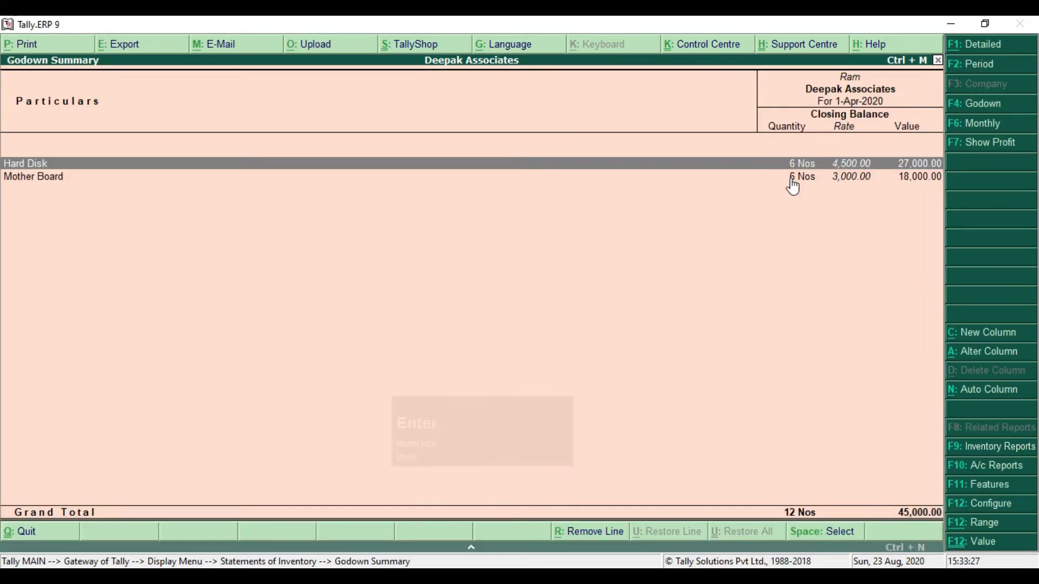
# Compare the first employee's godown balances with the issued stock table in Job Costing.pdf, and return to Tally.ERP 9.
pyautogui.hotkey('alt', 'Tab')
pyautogui.scroll(2, 609, 132)
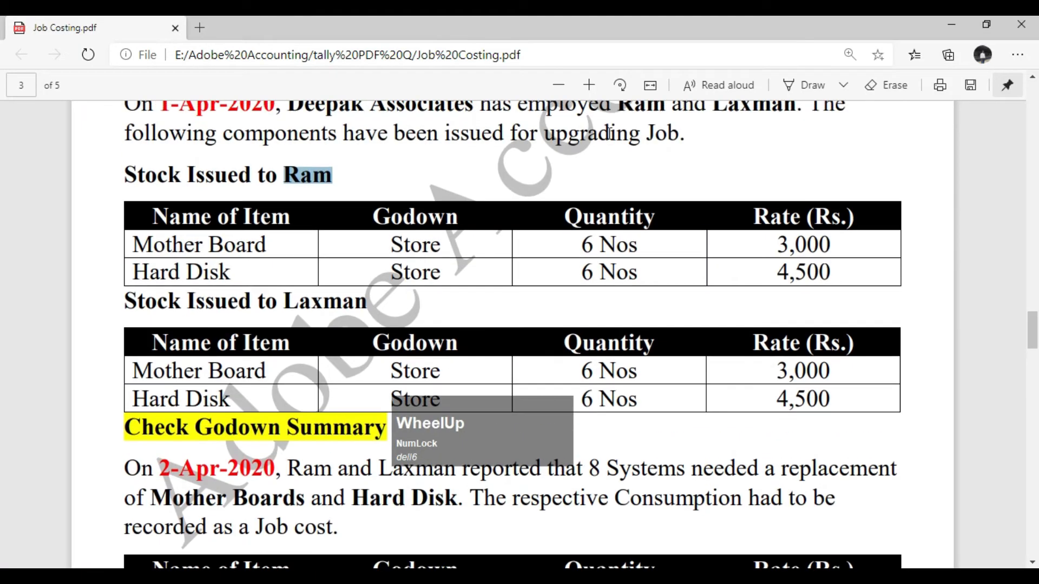
pyautogui.click(305, 179)
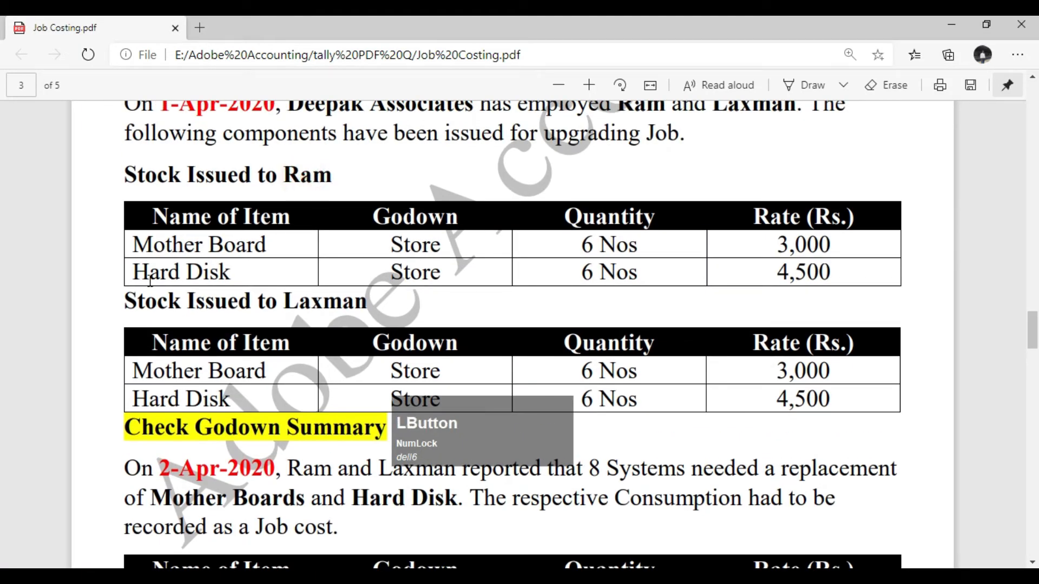
pyautogui.hotkey('alt', 'Tab')
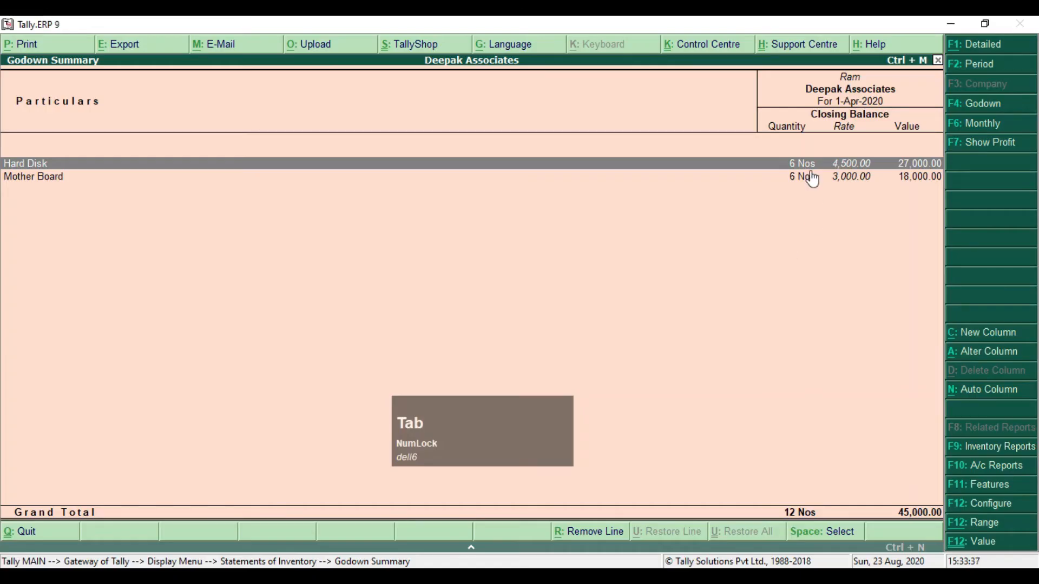
# Close the first employee's report and view the Godown Summary for the second employee's godown.
pyautogui.press('Escape')
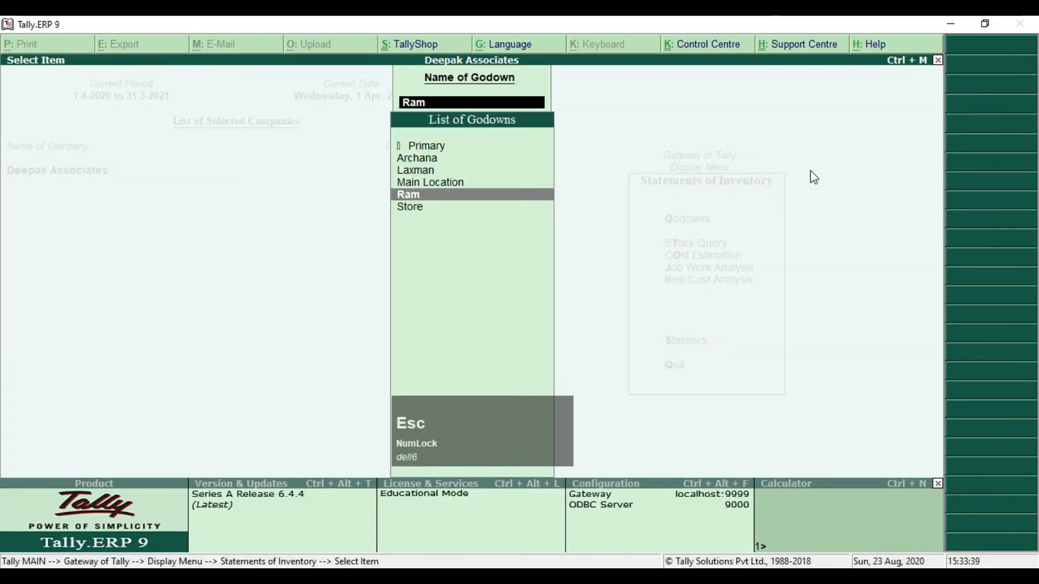
pyautogui.press('Up')
pyautogui.press('Up')
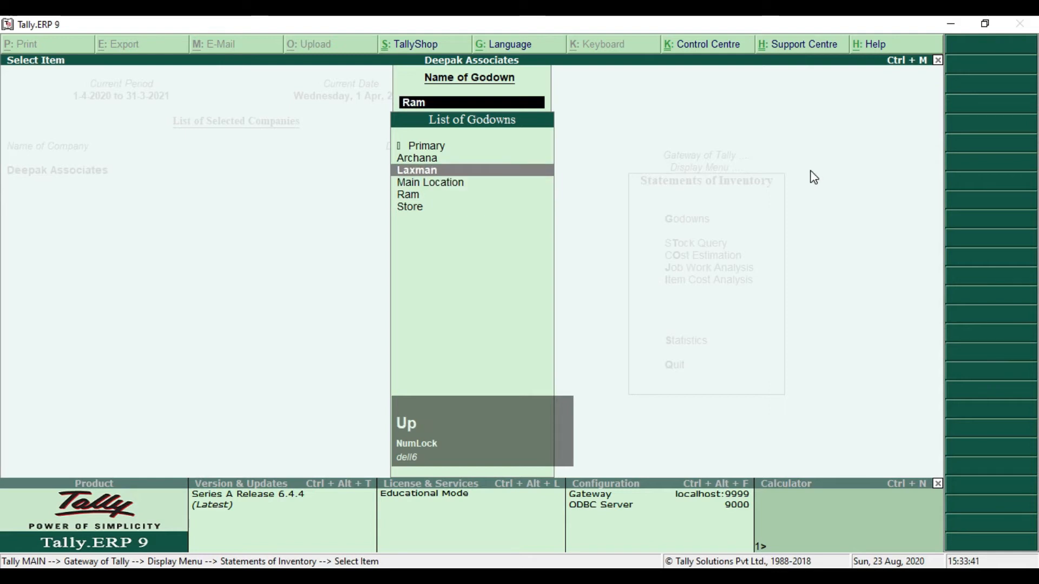
pyautogui.press('Return')
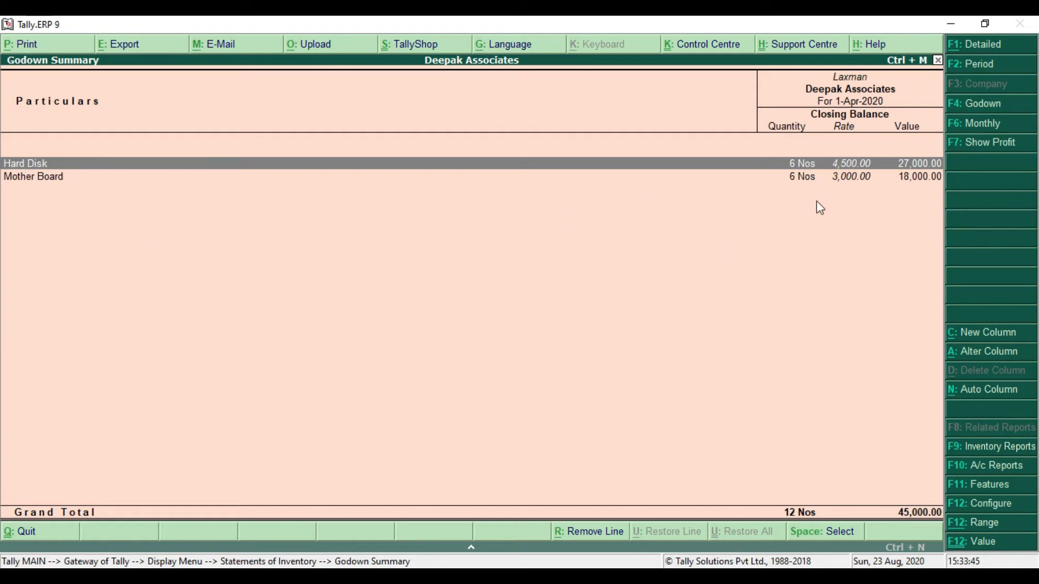
# Close the second employee's report and view the Godown Summary for the Store godown.
pyautogui.press('Escape')
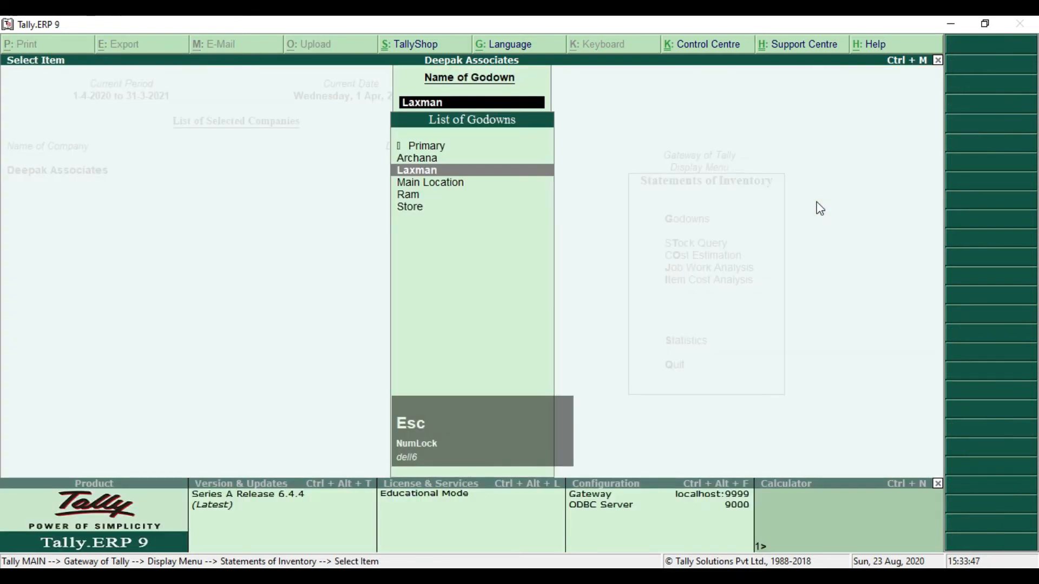
pyautogui.press('Down')
pyautogui.press('Down')
pyautogui.press('Down')
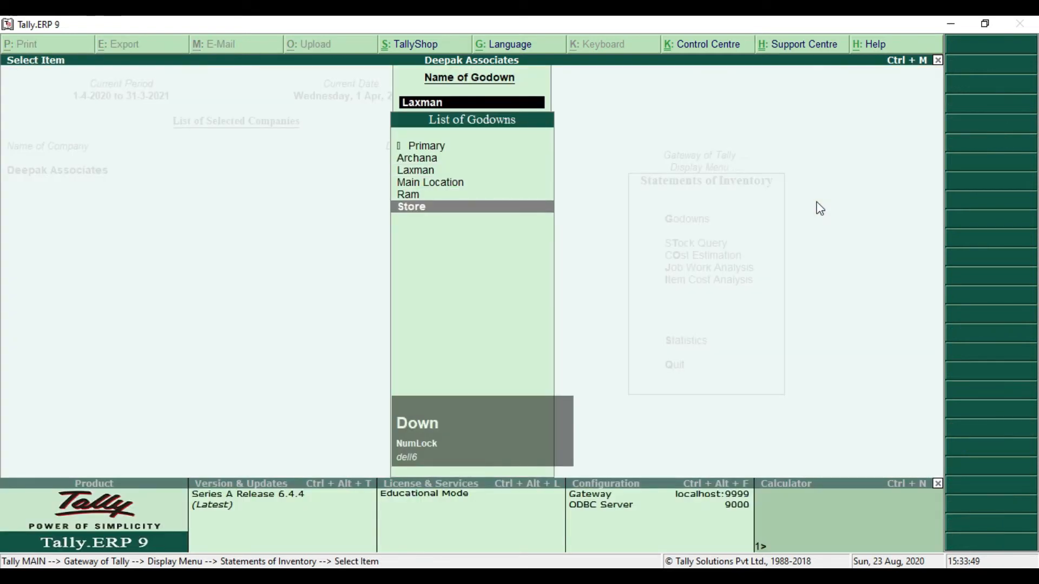
pyautogui.press('Return')
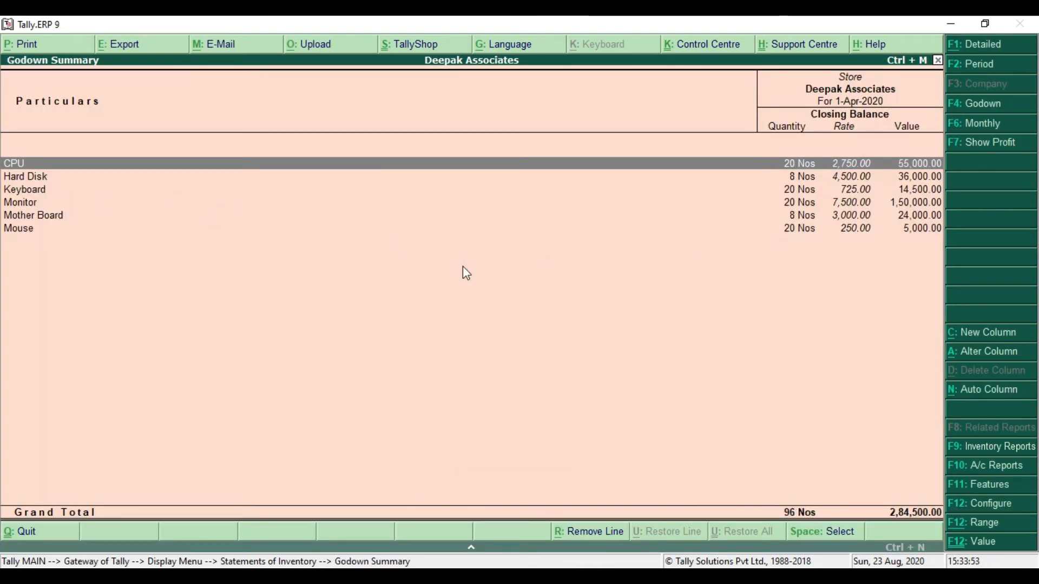
# Mark the Hard Disk and Mother Board lines in the Store godown's summary to examine their closing balances.
pyautogui.press('Down')
pyautogui.press('space')
pyautogui.press('Down')
pyautogui.press('Down')
pyautogui.press('Down')
pyautogui.press('space')
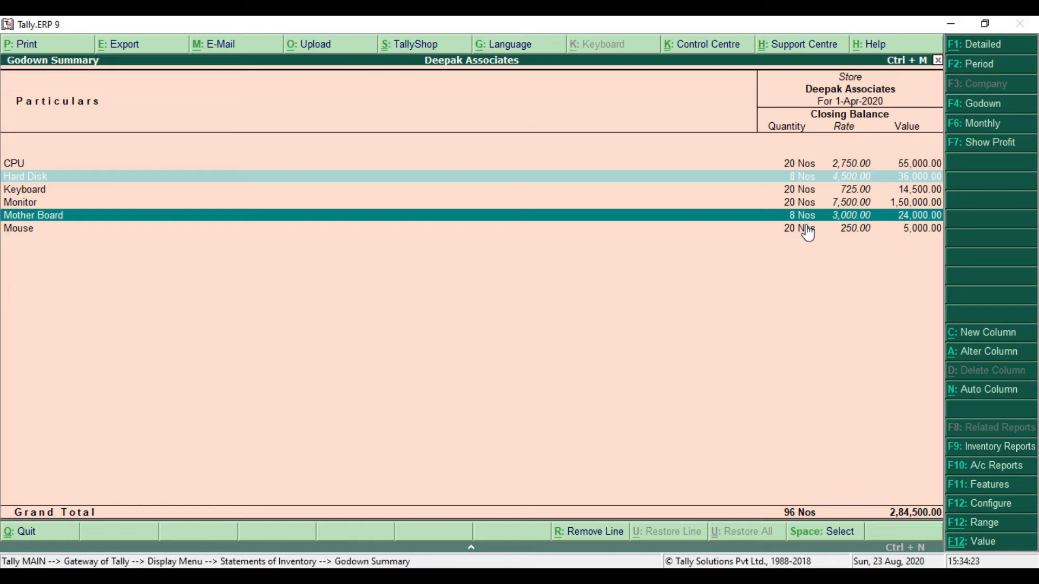
# Close the Store godown's summary and return to the Gateway of Tally.
pyautogui.press('Escape')
pyautogui.press('Escape')
pyautogui.press('Escape')
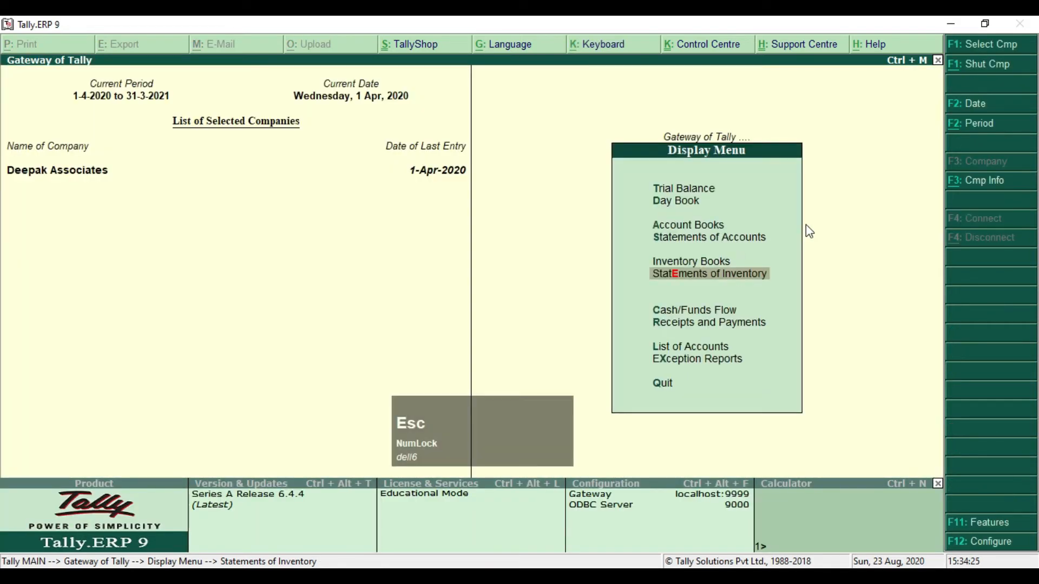
pyautogui.press('Escape')
# Read the 2-Apr-2020 consumption instructions and item table in Job Costing.pdf, and return to Tally.ERP 9.
pyautogui.hotkey('alt', 'Tab')
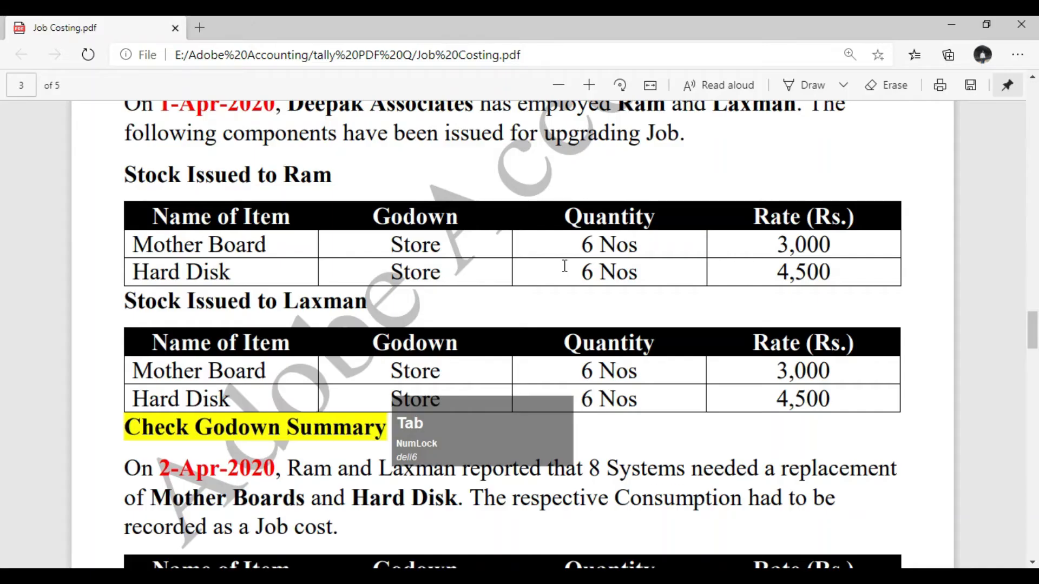
pyautogui.scroll(-2, 565, 267)
pyautogui.scroll(-3, 294, 287)
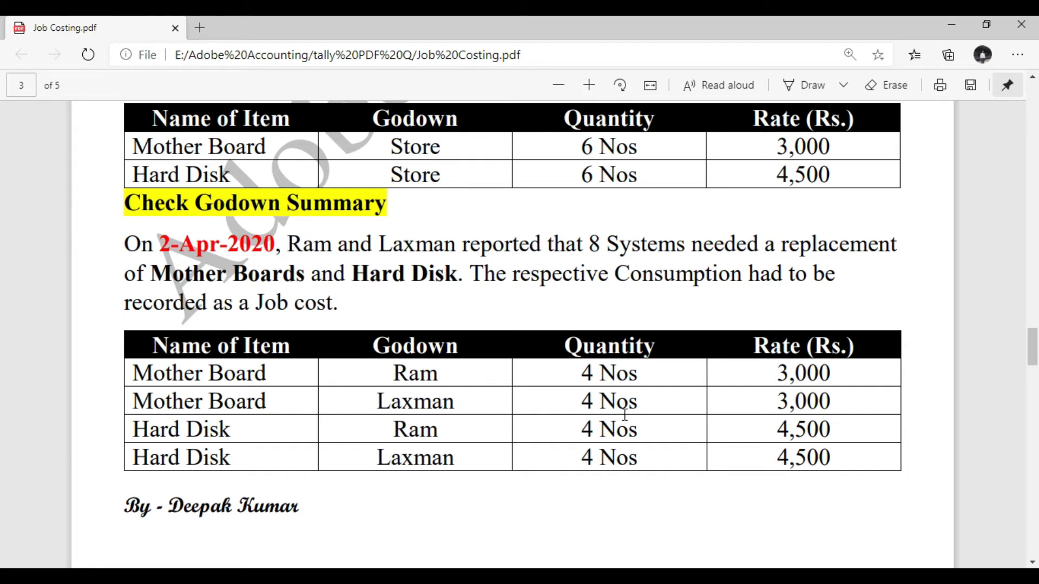
pyautogui.hotkey('alt', 'Tab')
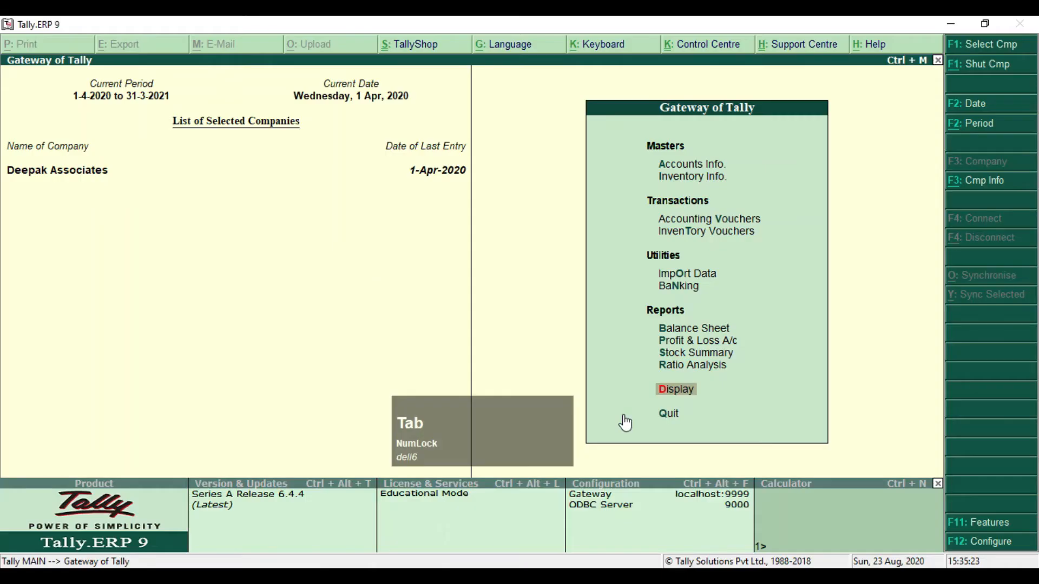
# Open the Accounting Vouchers creation screen from the Gateway of Tally.
pyautogui.press('Up')
pyautogui.press('Up')
pyautogui.press('Up')
pyautogui.press('Up')
pyautogui.press('Up')
pyautogui.press('Up')
pyautogui.press('Up')
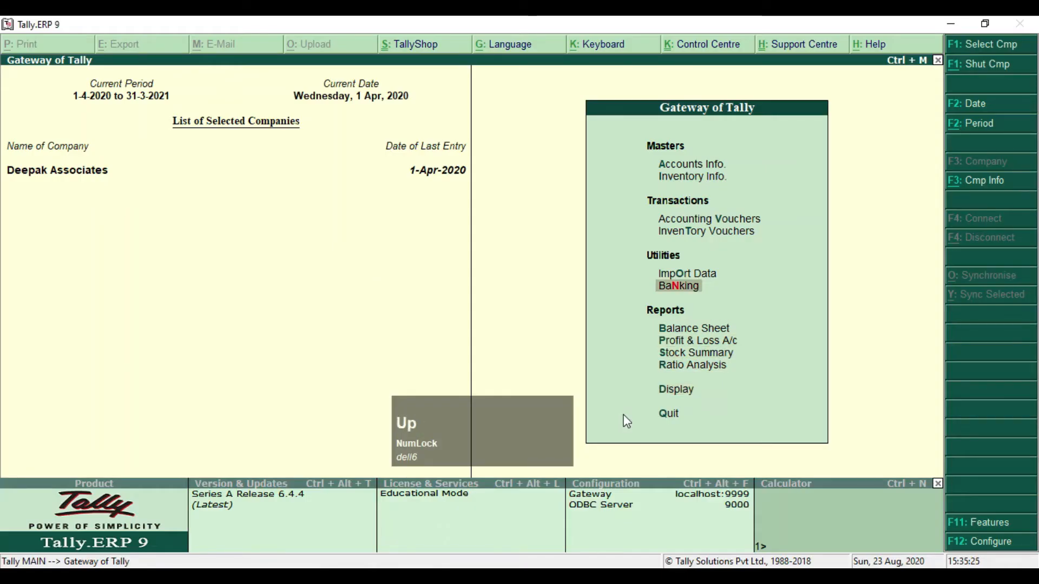
pyautogui.press('Up')
pyautogui.press('Return')
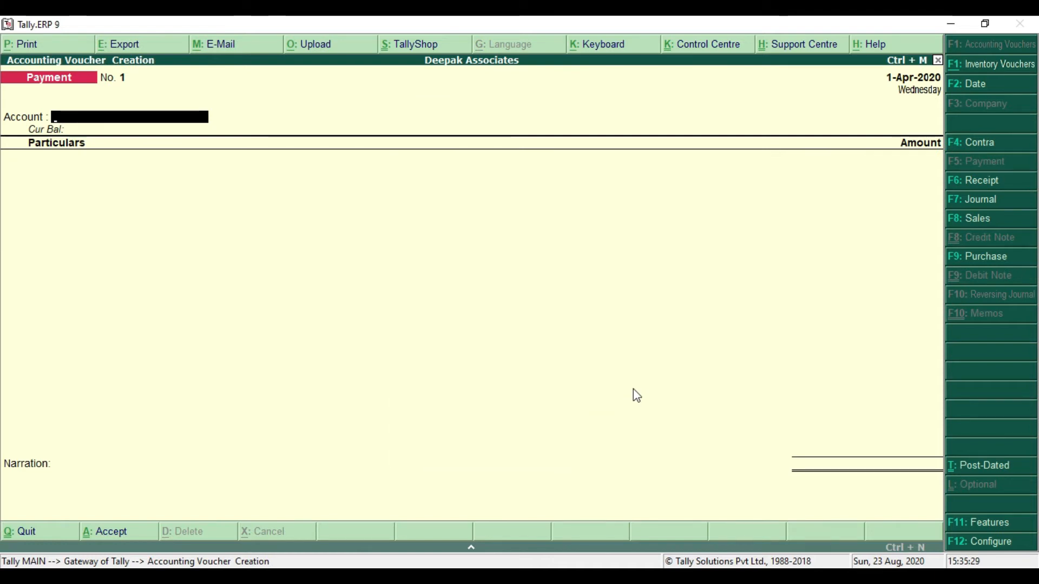
pyautogui.click(649, 364)
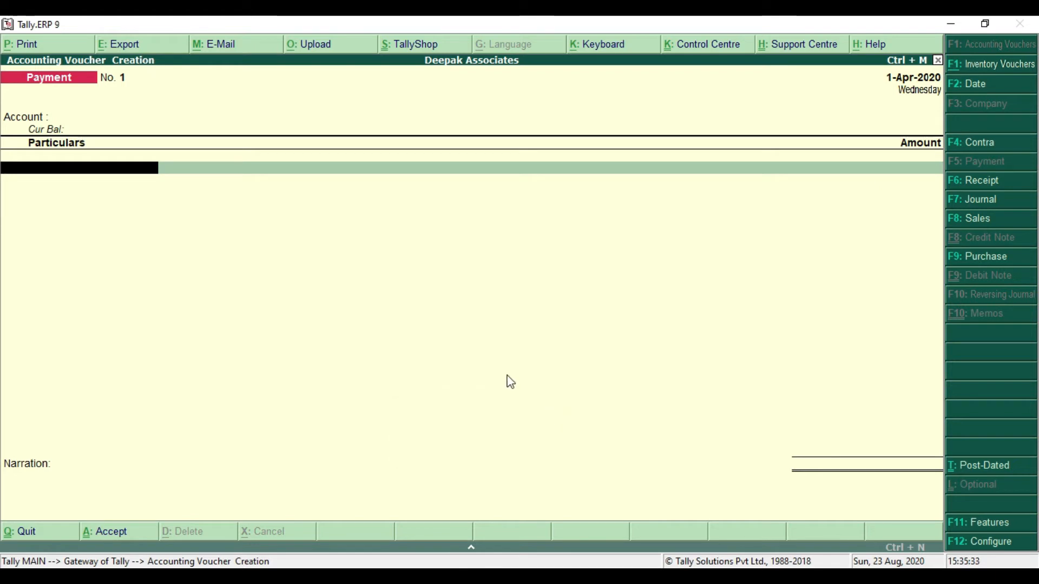
# Change the voucher type to Consumption Journal with the Consumption voucher class.
pyautogui.press('alt')
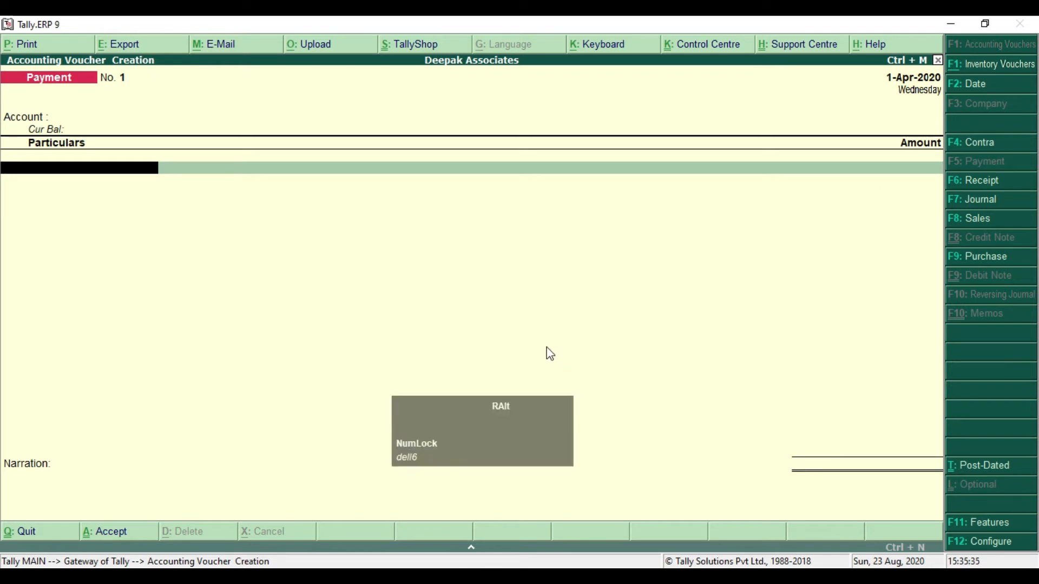
pyautogui.hotkey('alt', 'F7')
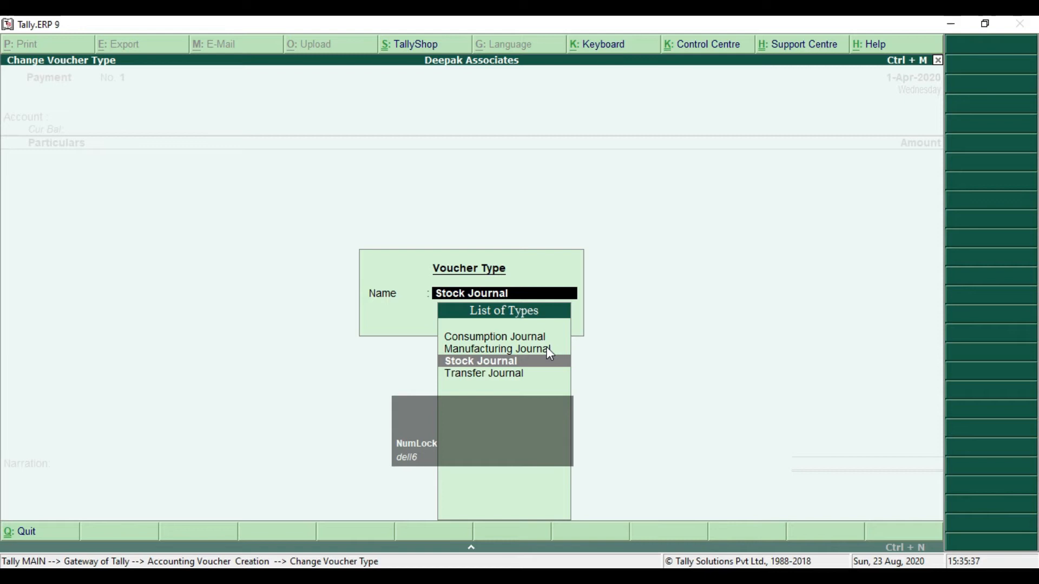
pyautogui.press('Up')
pyautogui.press('Up')
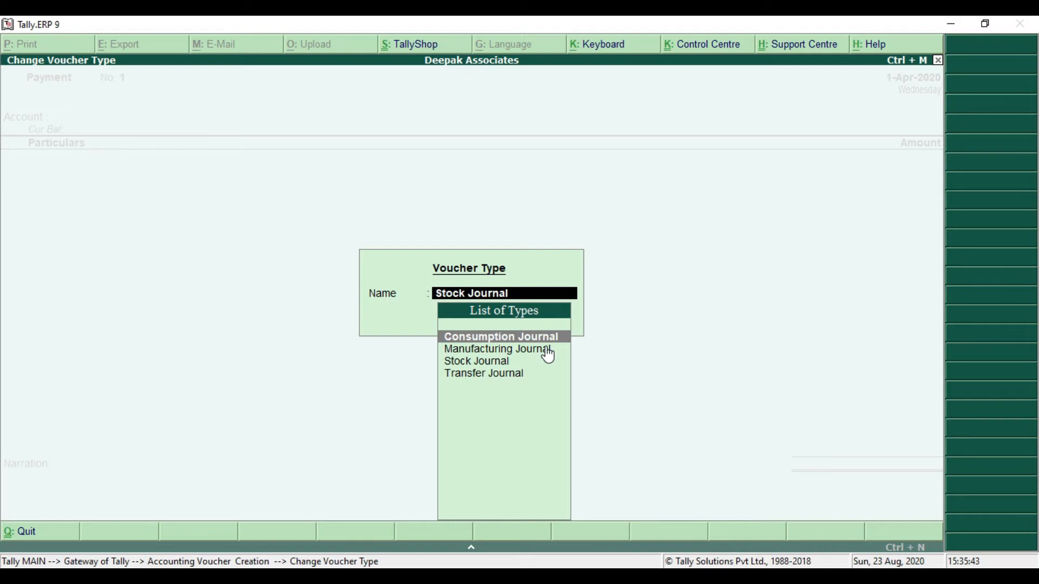
pyautogui.press('Return')
pyautogui.press('Down')
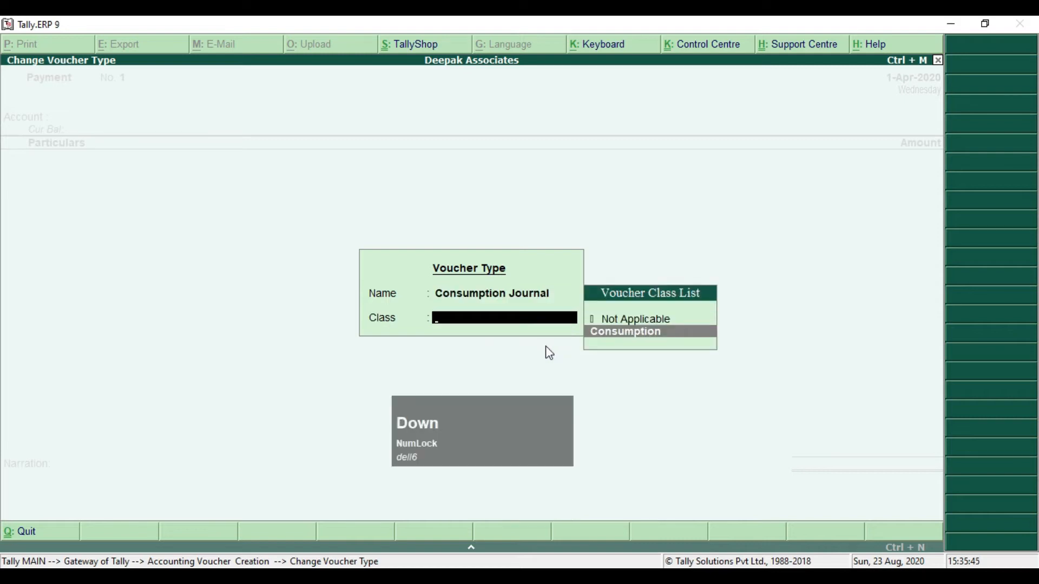
pyautogui.press('Return')
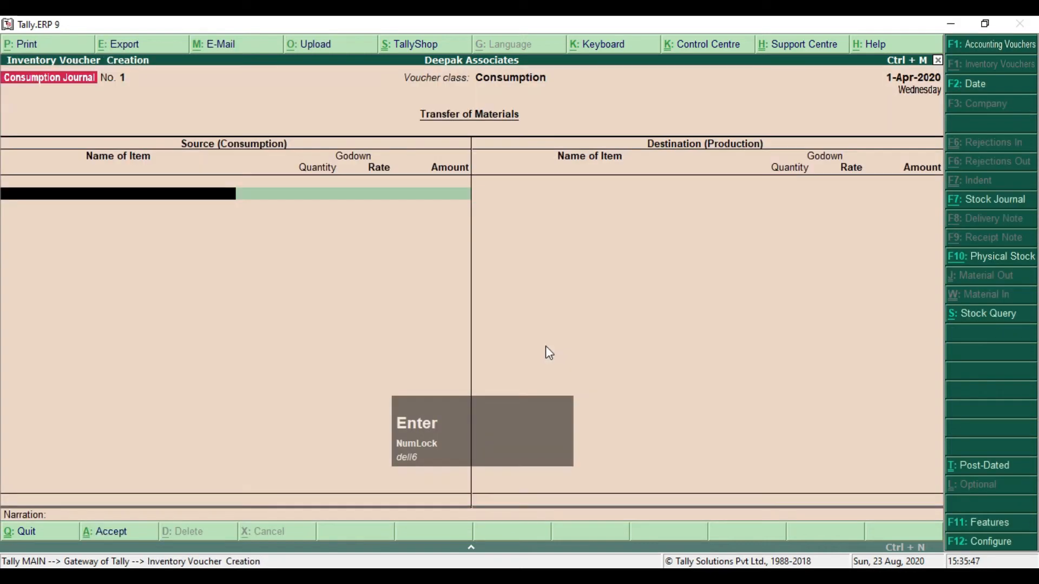
pyautogui.scroll(-1, 109, 185)
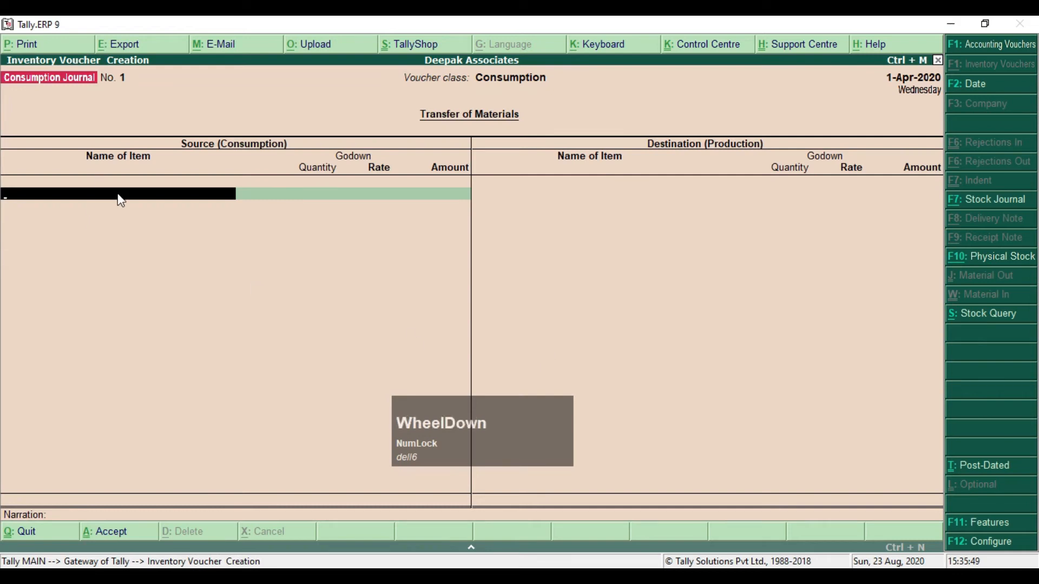
# Check the consumption table in Job Costing.pdf and enter Mother Board as the first source item in Tally.ERP 9.
pyautogui.hotkey('alt', 'Tab')
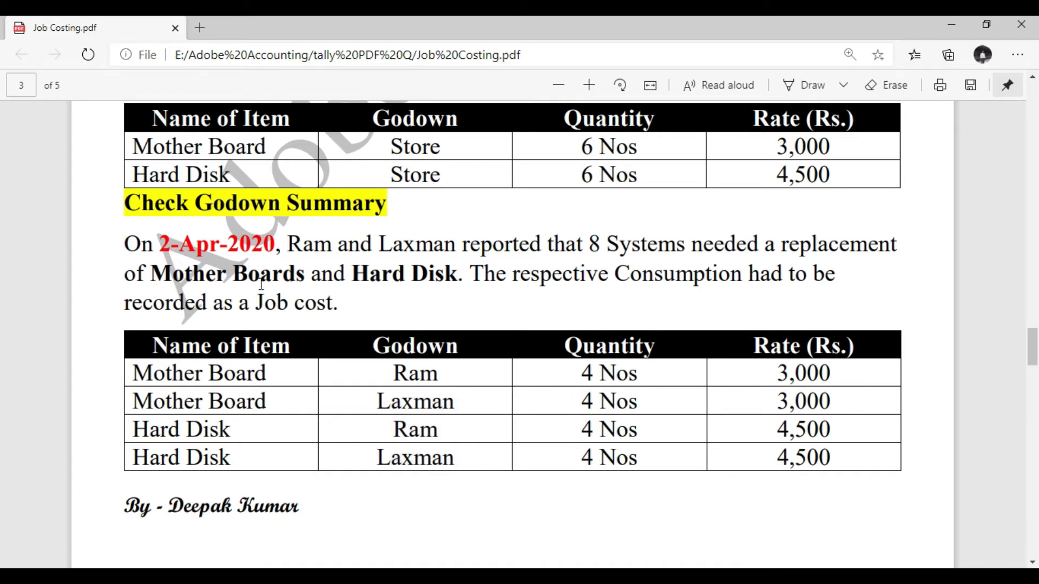
pyautogui.hotkey('alt', 'Tab')
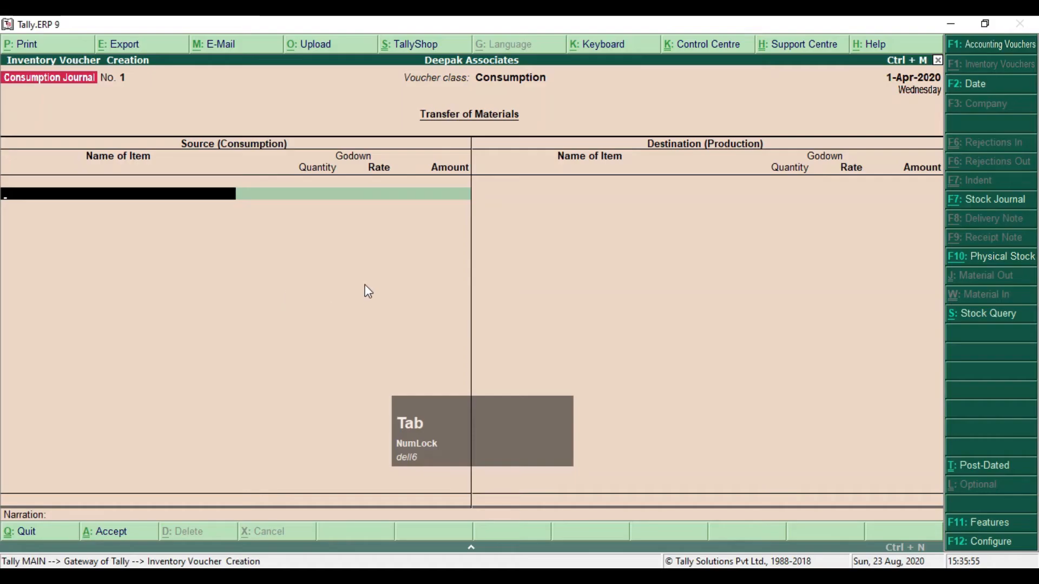
pyautogui.write('M')
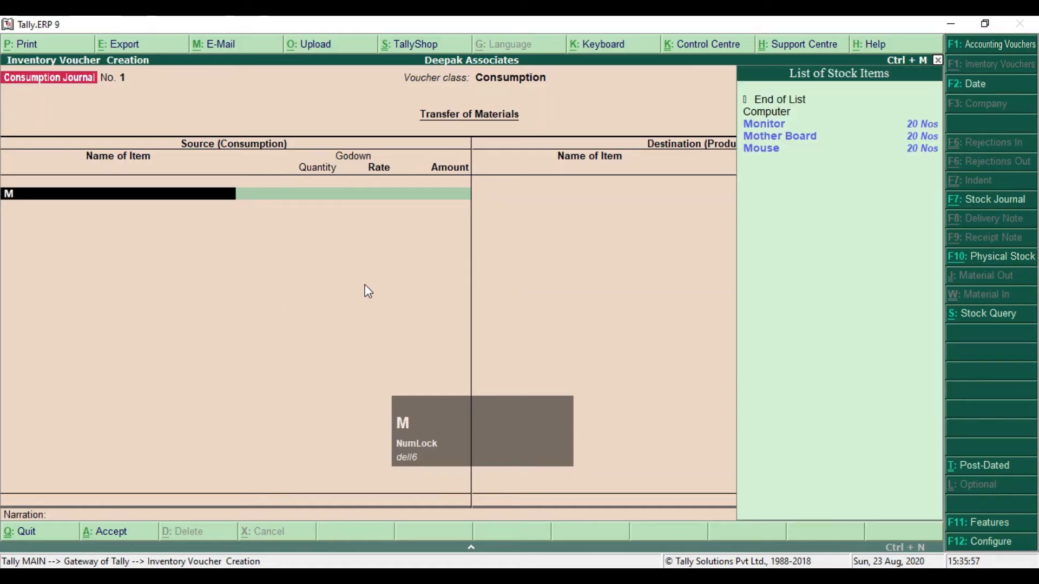
pyautogui.press('Down')
pyautogui.press('Return')
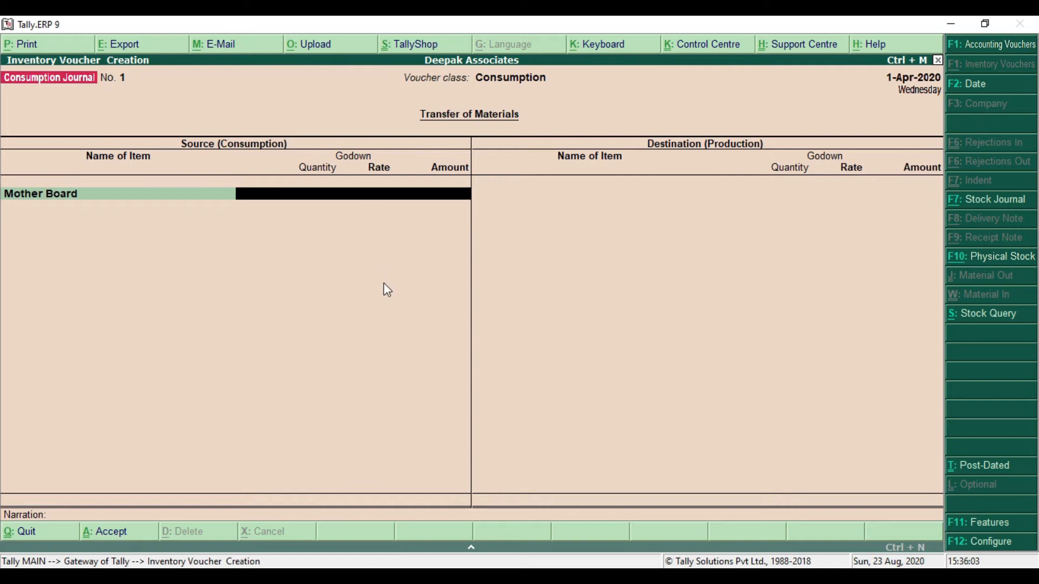
# Check the godown in Job Costing.pdf and assign the first Mother Board line to the first employee's godown in Tally.ERP 9.
pyautogui.press('space')
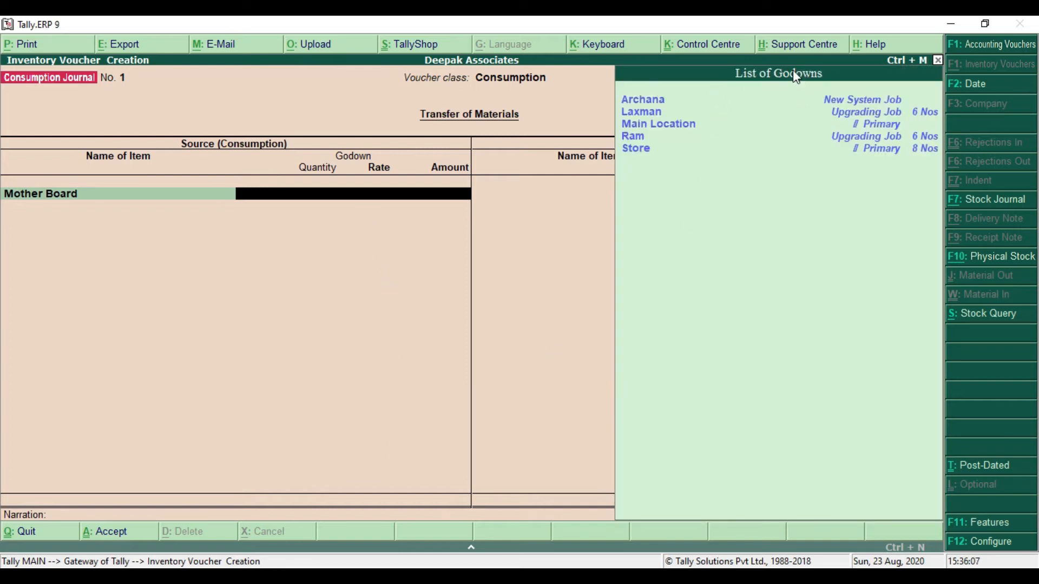
pyautogui.hotkey('alt', 'Tab')
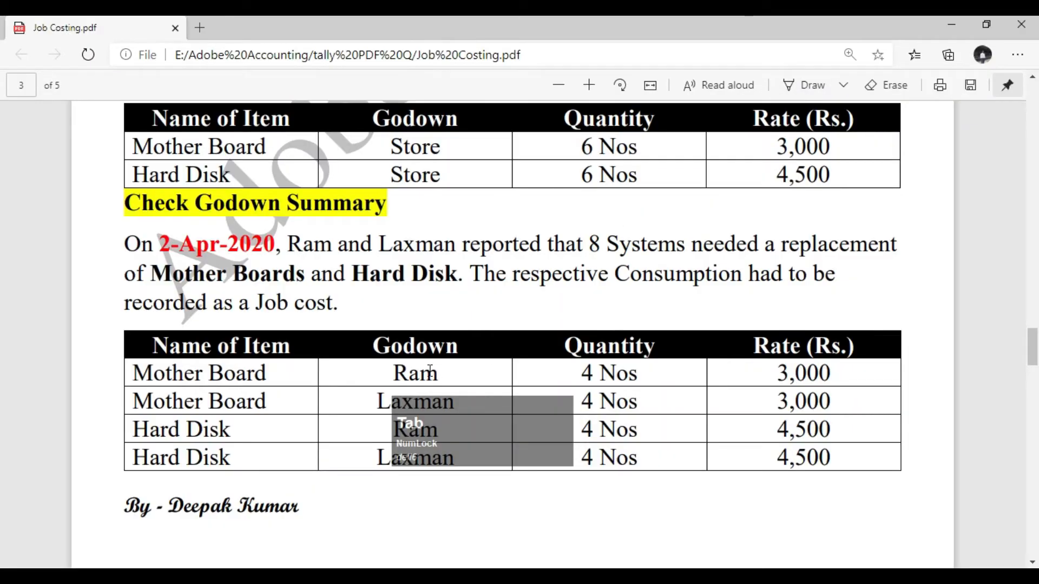
pyautogui.hotkey('alt', 'Tab')
pyautogui.press('Down')
pyautogui.press('Down')
pyautogui.press('Down')
pyautogui.press('Down')
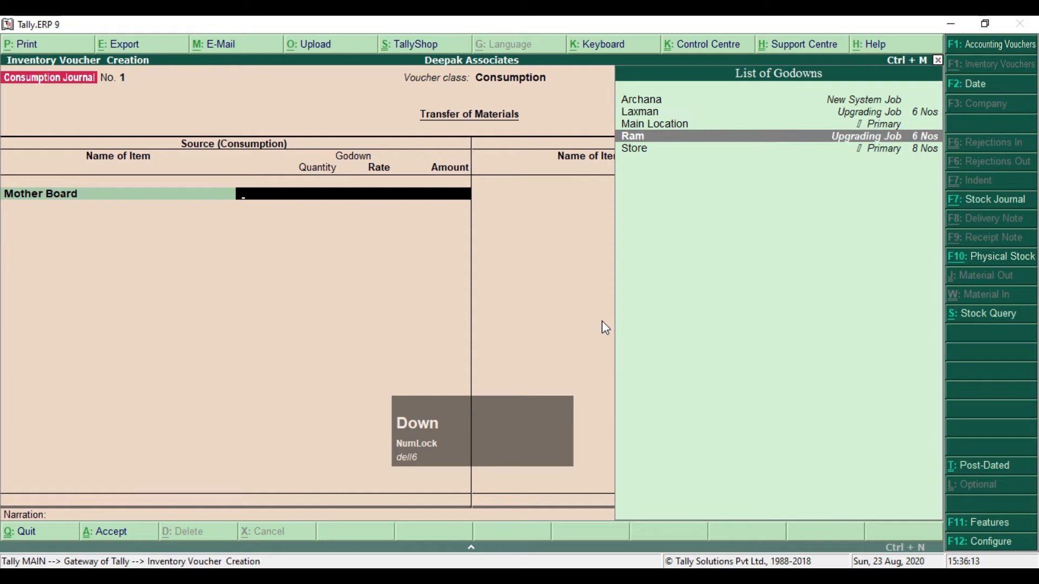
pyautogui.press('Return')
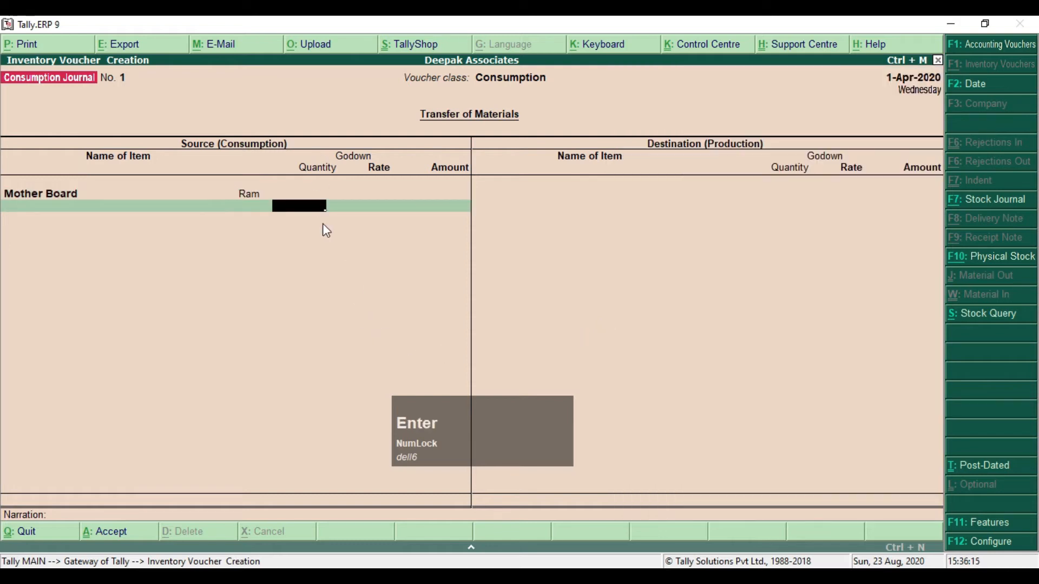
# Check the quantity in Job Costing.pdf and complete the first Mother Board line in Tally.ERP 9 with 4 Nos at 3,000.00 each.
pyautogui.hotkey('alt', 'Tab')
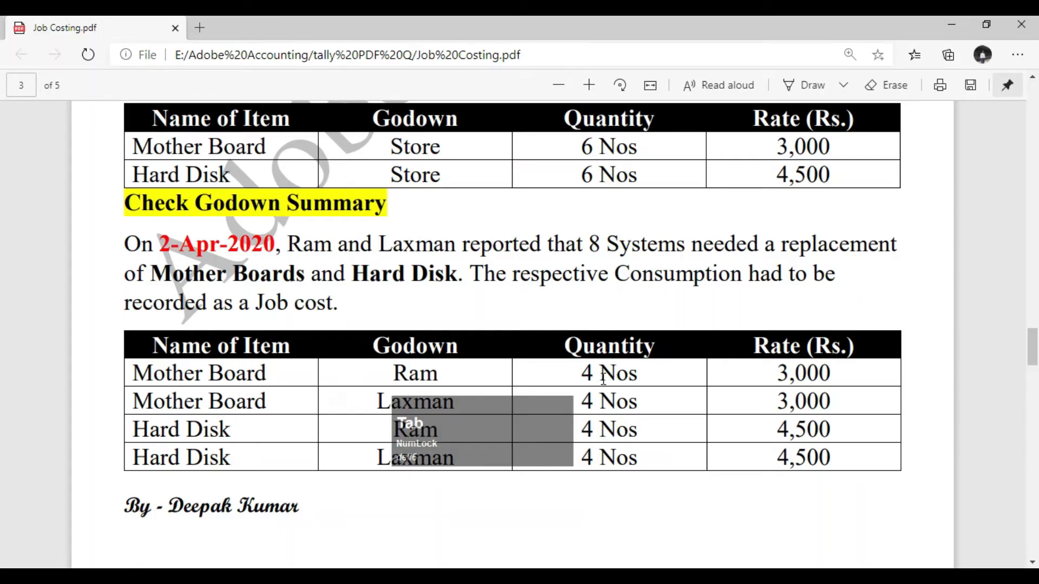
pyautogui.hotkey('alt', 'Tab')
pyautogui.write('4')
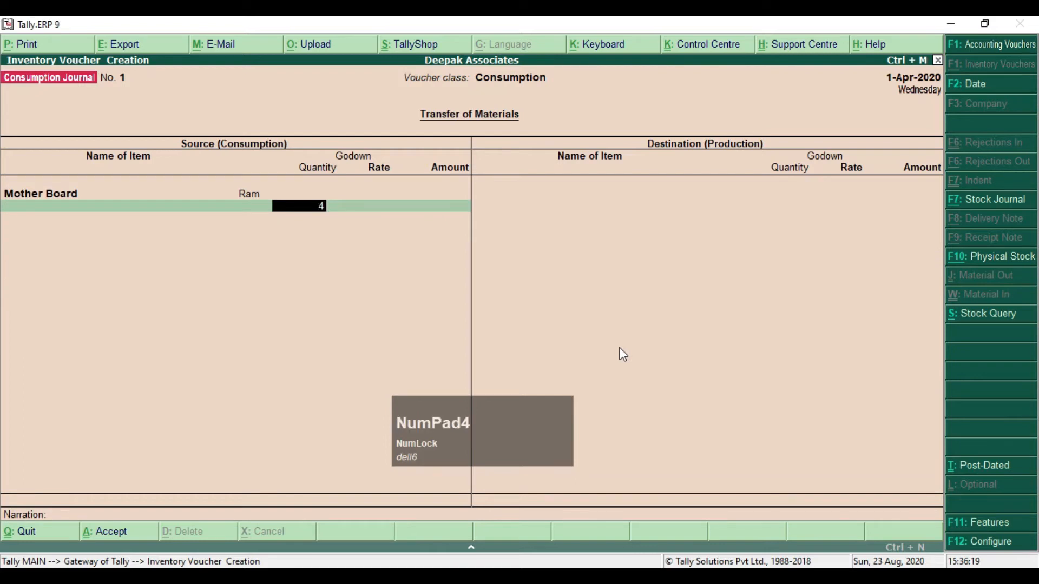
pyautogui.press('Return')
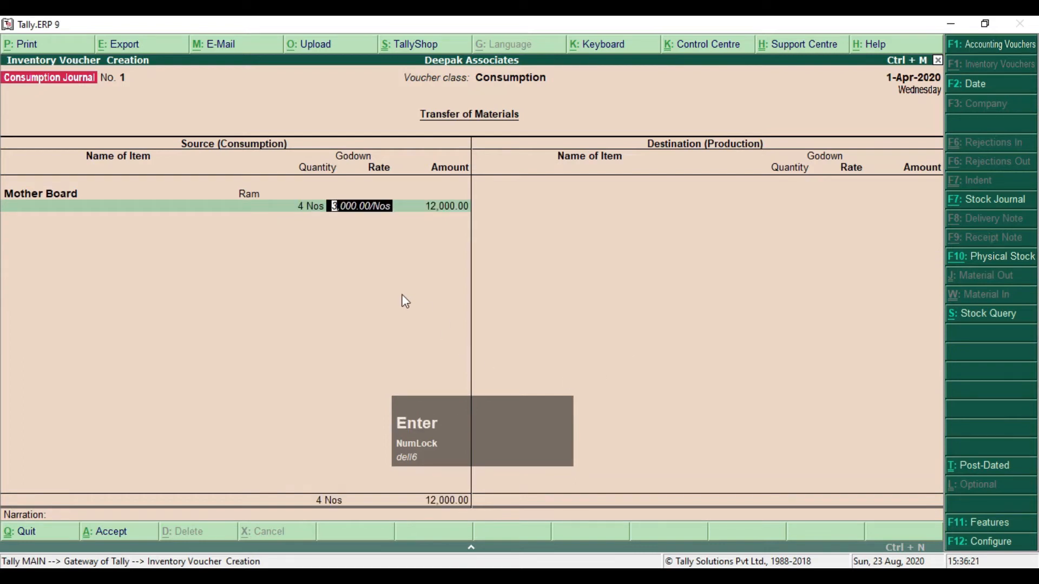
pyautogui.press('Return')
pyautogui.press('Return')
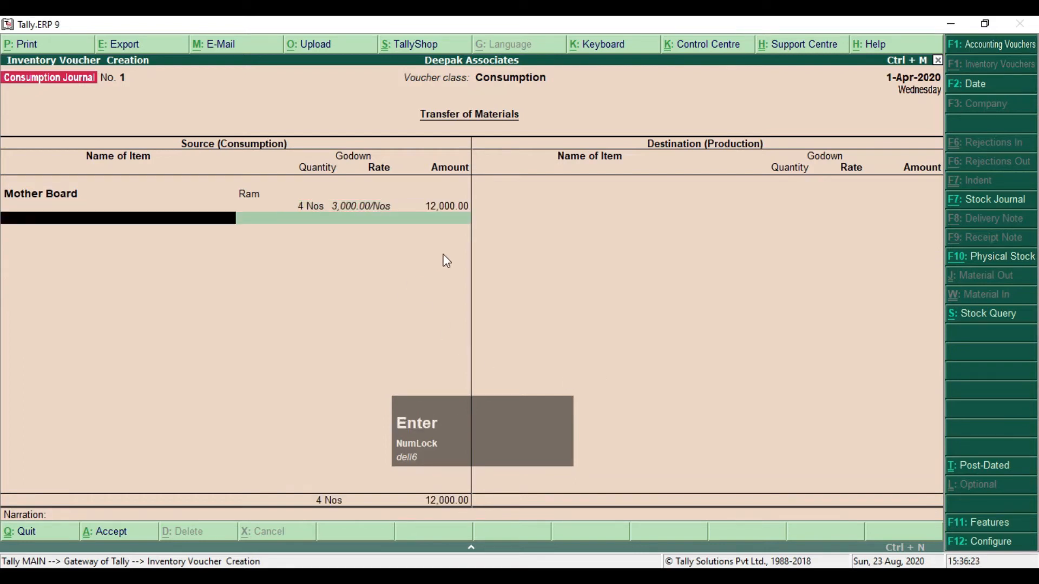
# Check the second table row in Job Costing.pdf and enter Mother Board as the second source item in Tally.ERP 9.
pyautogui.hotkey('alt', 'Tab')
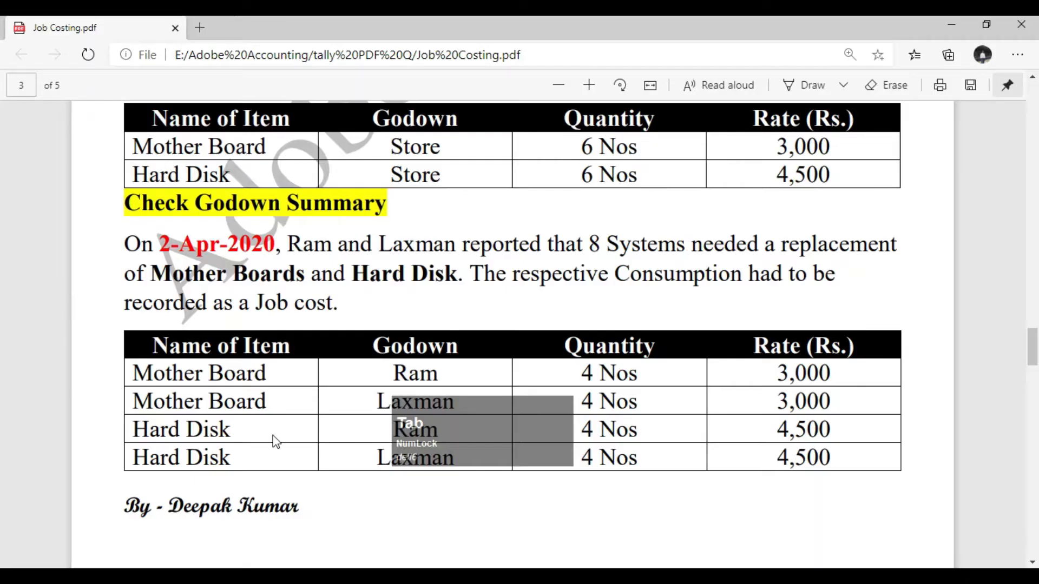
pyautogui.hotkey('alt', 'Tab')
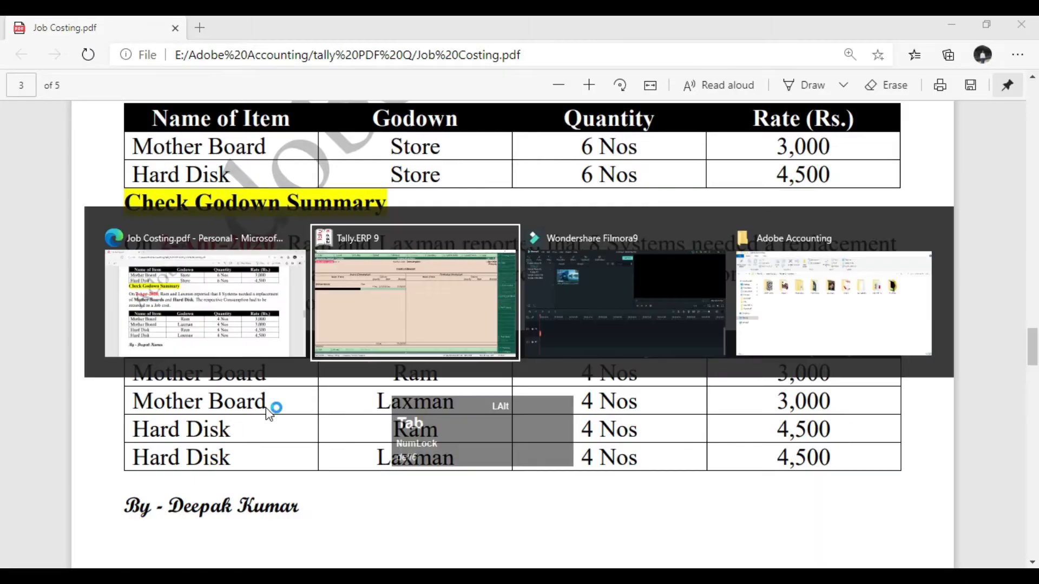
pyautogui.write('M')
pyautogui.press('Down')
pyautogui.press('Down')
pyautogui.press('Return')
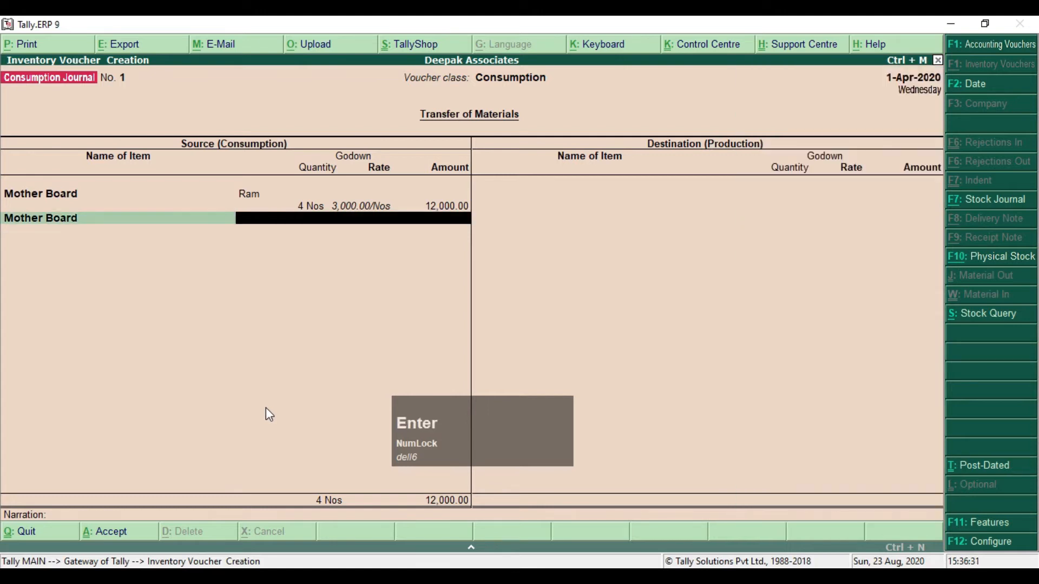
# Complete the second Mother Board line with the second employee's godown, as listed in Job Costing.pdf, and 4 Nos at 3,000.00 each.
pyautogui.hotkey('alt', 'Tab')
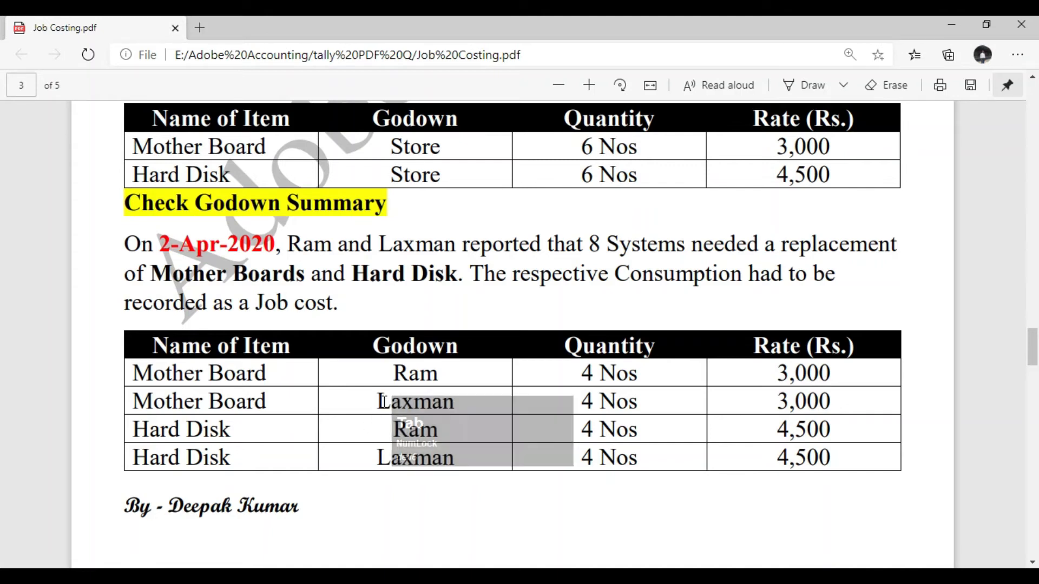
pyautogui.hotkey('alt', 'Tab')
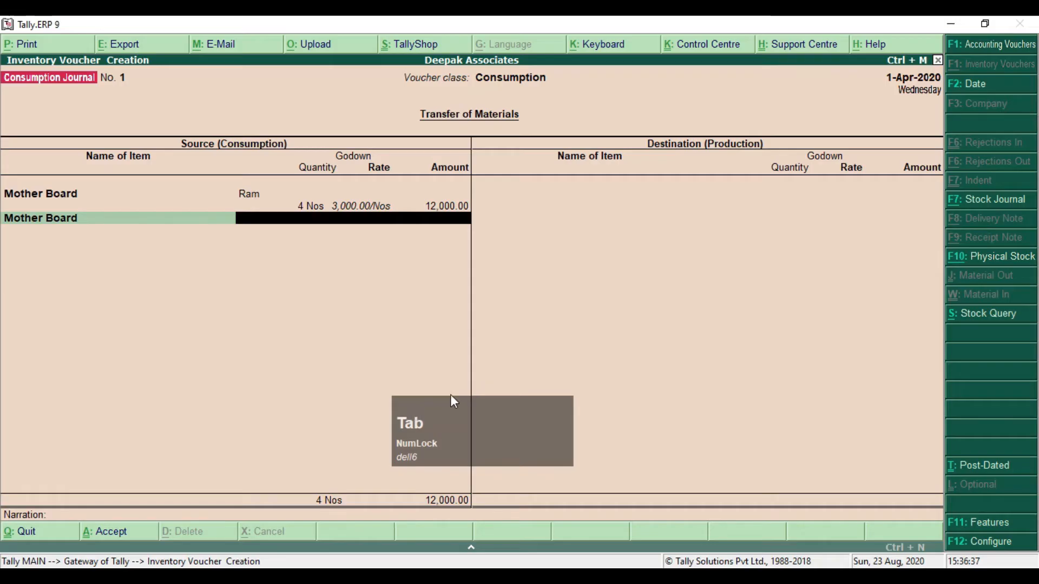
pyautogui.write('L')
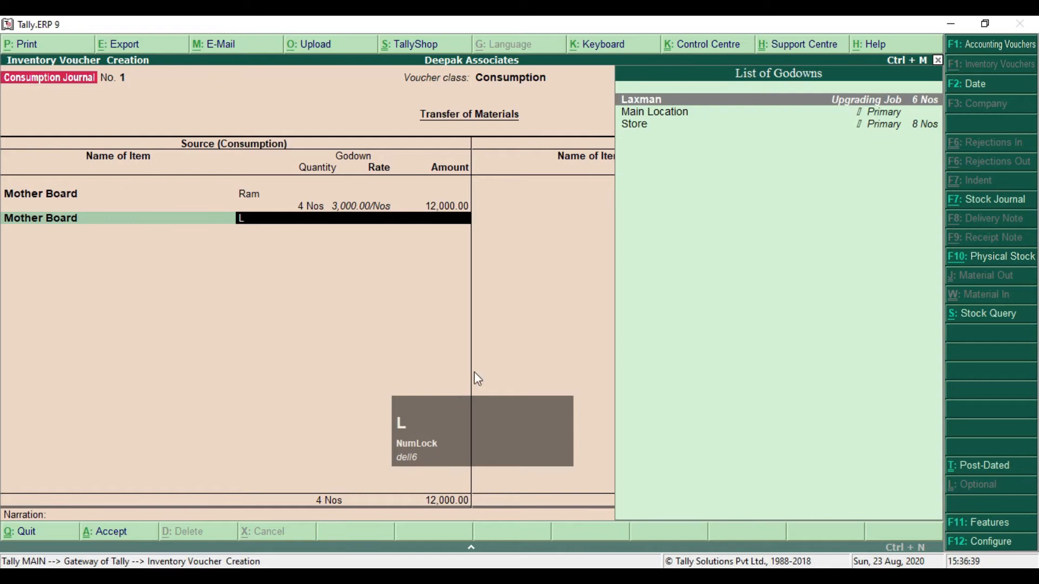
pyautogui.press('Return')
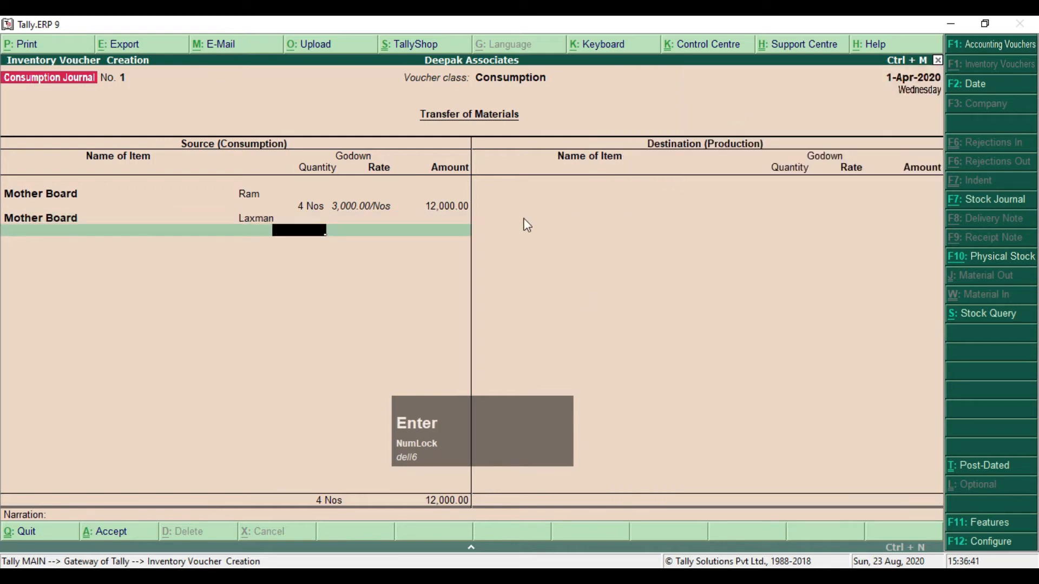
pyautogui.write('4')
pyautogui.press('Return')
pyautogui.press('Return')
pyautogui.press('Return')
# Check the Hard Disk rows in Job Costing.pdf and add 4 Nos of Hard Disk at 4,500.00 from the first employee's godown in Tally.ERP 9.
pyautogui.hotkey('alt', 'Tab')
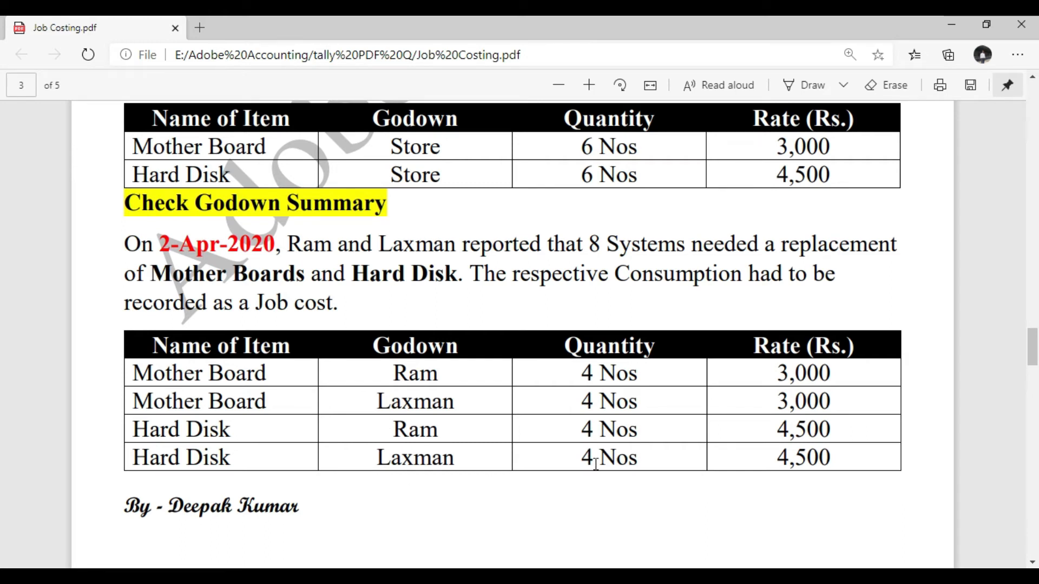
pyautogui.hotkey('alt', 'Tab')
pyautogui.write('H')
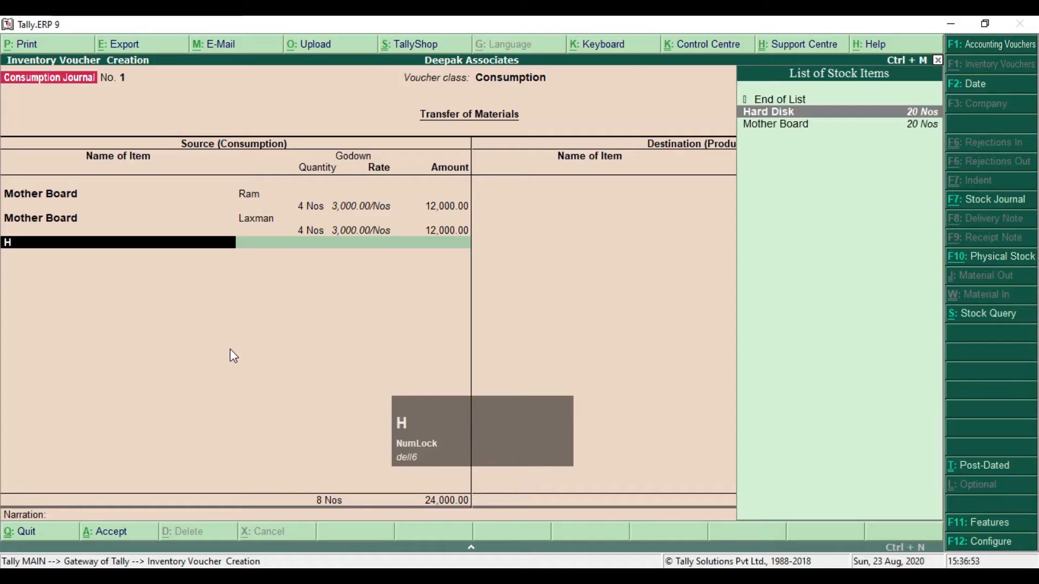
pyautogui.press('Return')
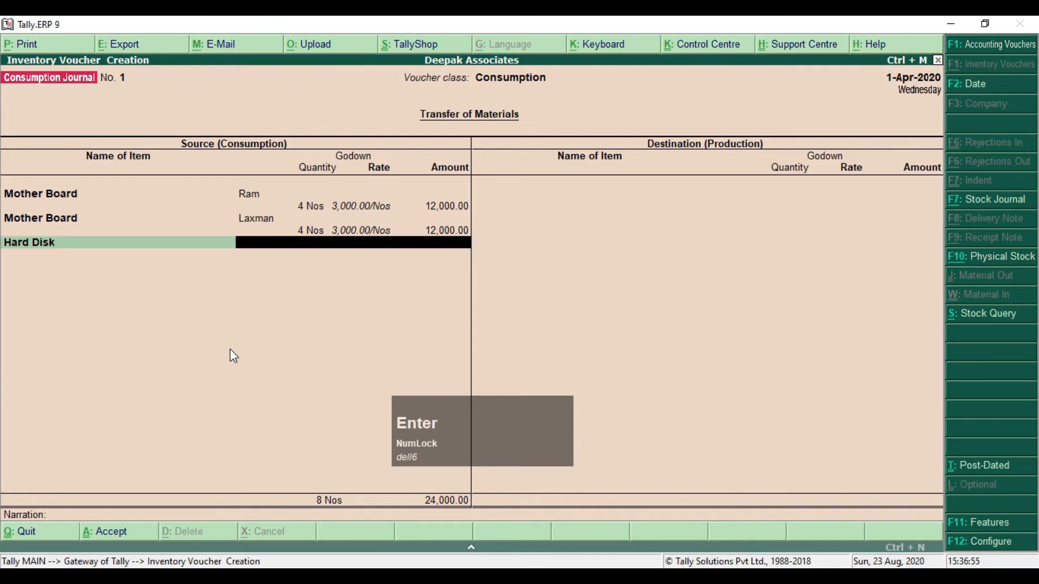
pyautogui.write('R')
pyautogui.press('Return')
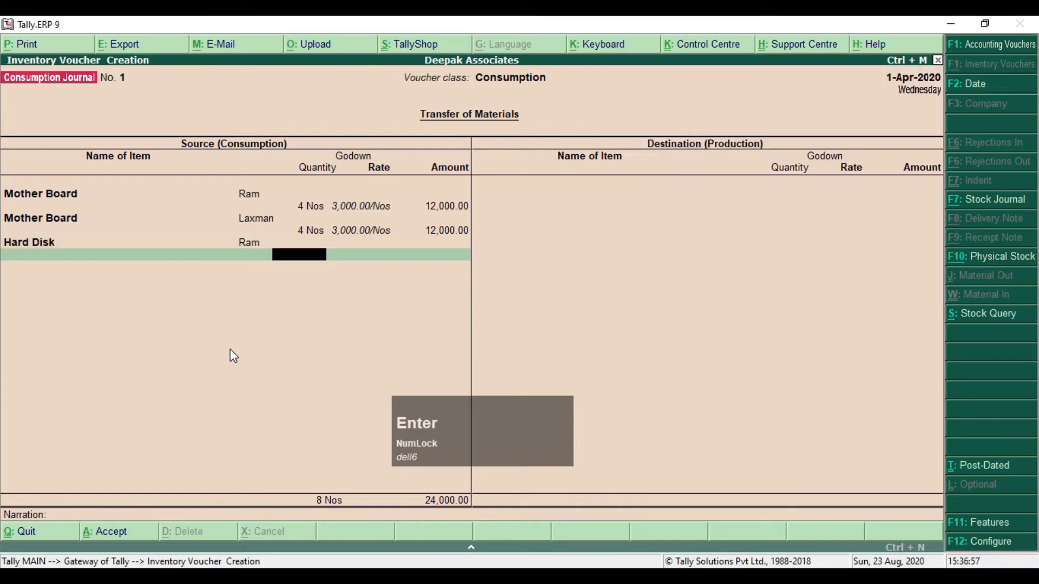
pyautogui.write('4')
pyautogui.press('Return')
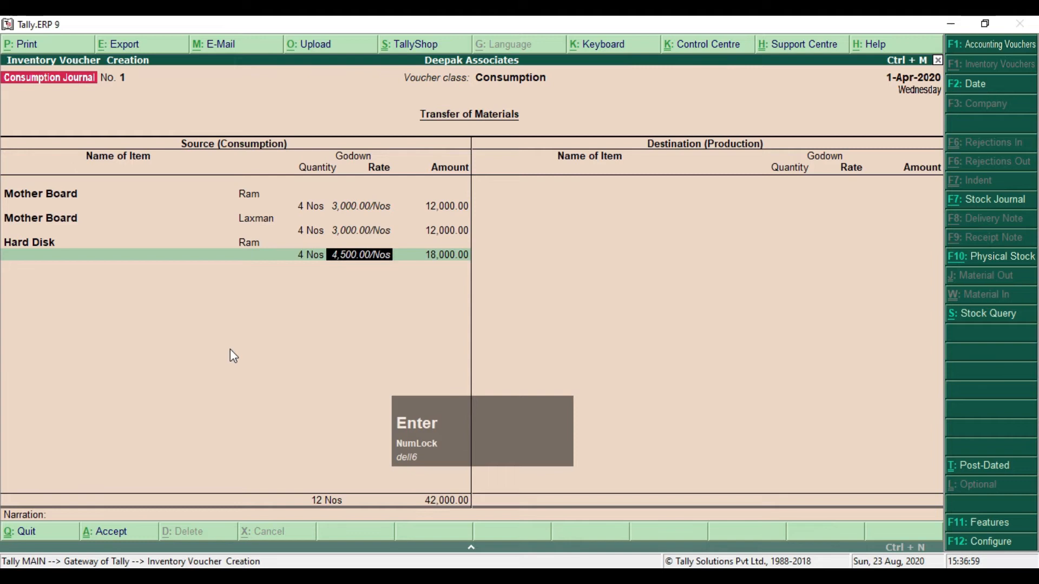
pyautogui.press('Return')
pyautogui.press('Return')
# Add a second Hard Disk source line from the second employee's godown with 4 Nos at 4,500.00 each.
pyautogui.write('H')
pyautogui.press('Return')
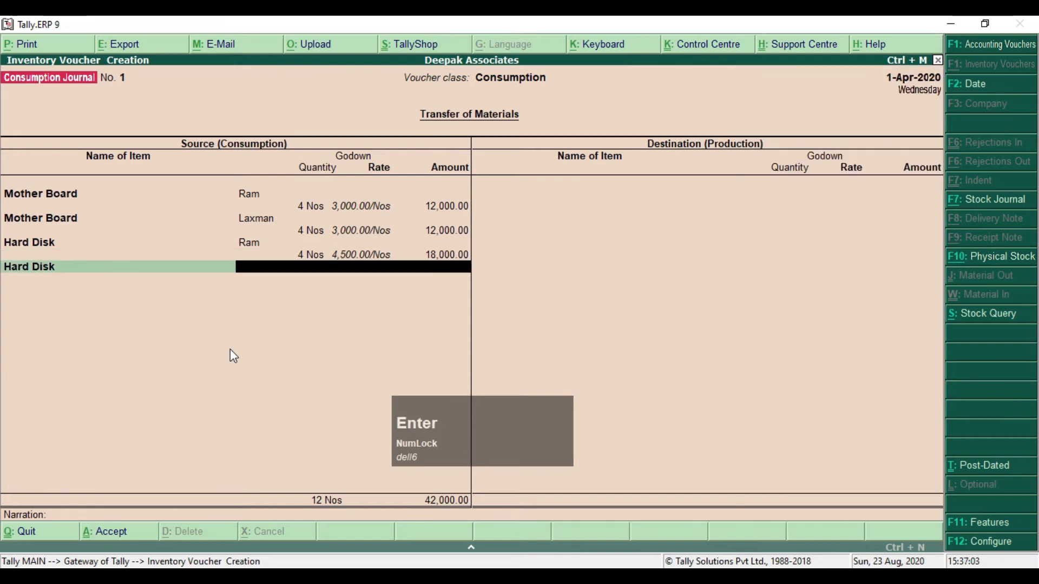
pyautogui.write('L')
pyautogui.press('Return')
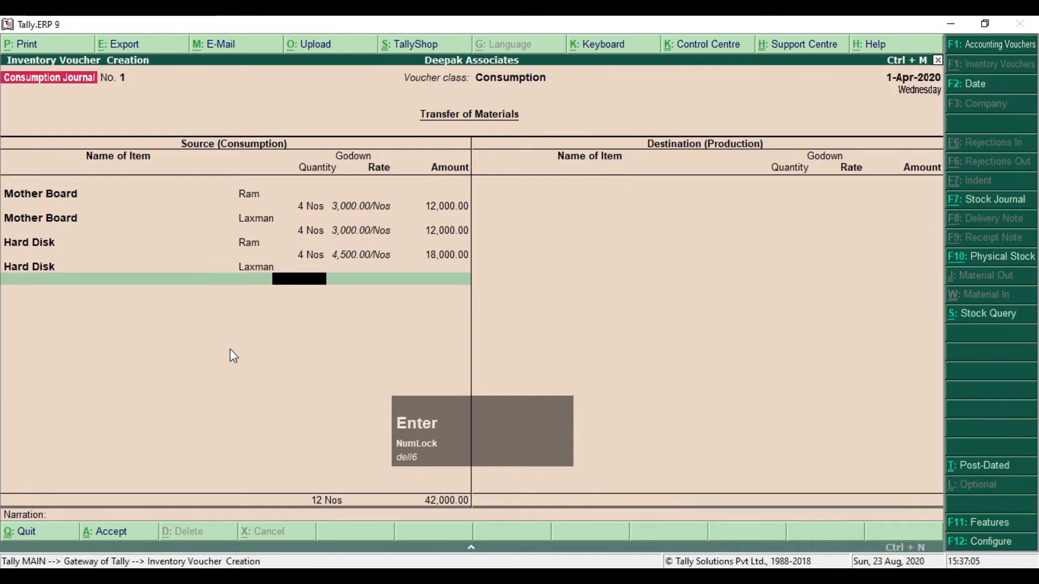
pyautogui.write('4')
pyautogui.press('Return')
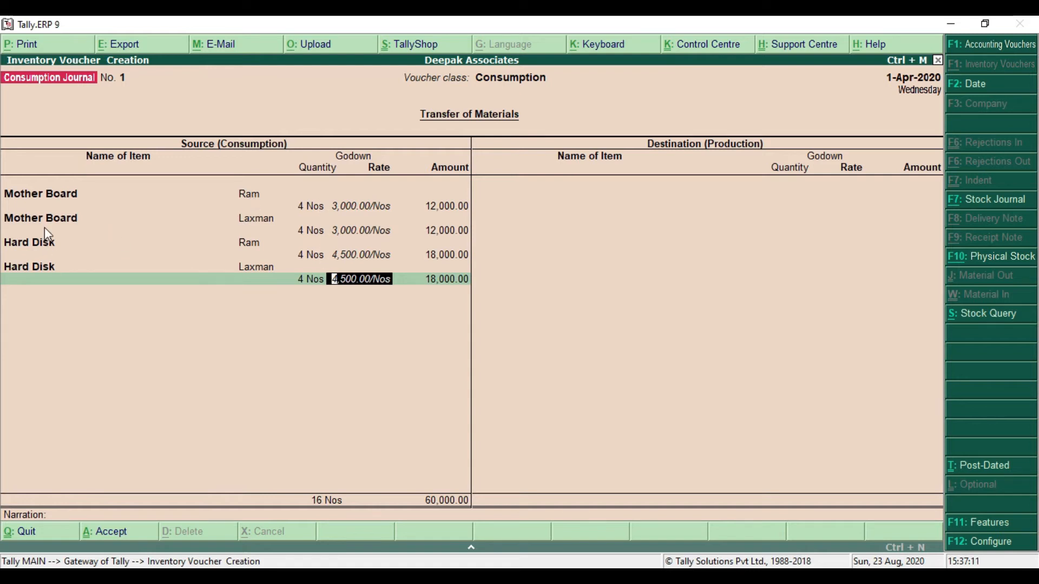
pyautogui.hotkey('ctrl', '2')
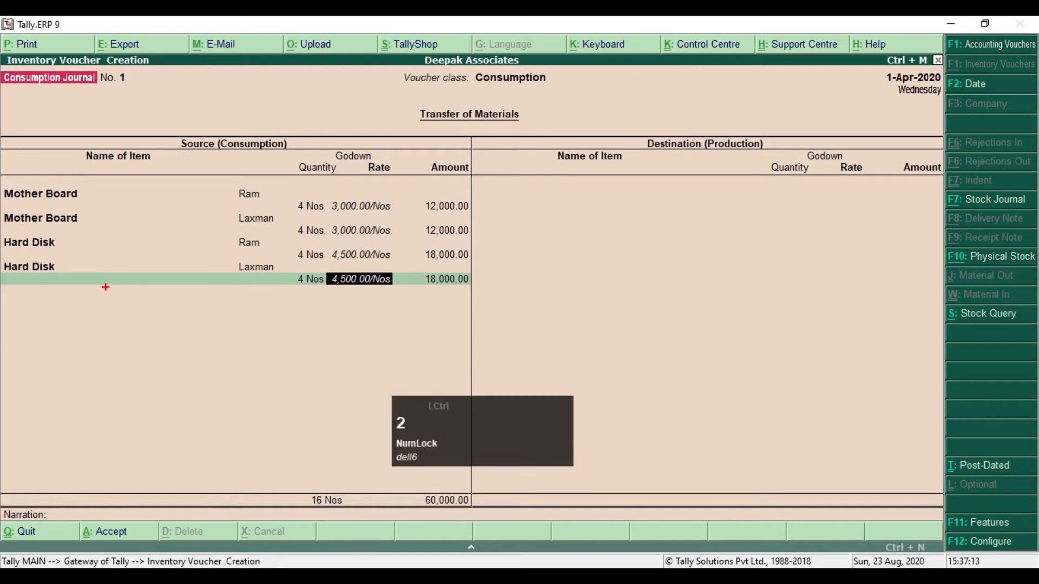
pyautogui.moveTo(226, 183)
pyautogui.mouseDown()
pyautogui.moveTo(319, 209)
pyautogui.moveTo(396, 214)
pyautogui.mouseUp()
pyautogui.moveTo(226, 234)
pyautogui.mouseDown()
pyautogui.moveTo(279, 256)
pyautogui.moveTo(395, 264)
pyautogui.mouseUp()
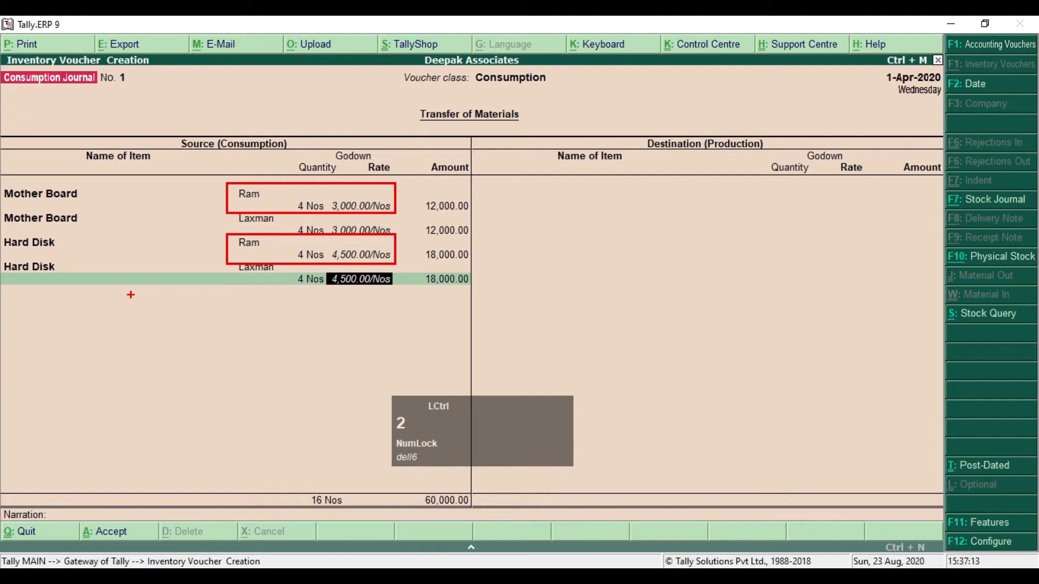
pyautogui.press('Escape')
# End the source item list, leave the destination side empty, save the Consumption Journal and return to the Gateway of Tally.
pyautogui.press('Return')
pyautogui.press('Return')
pyautogui.press('Return')
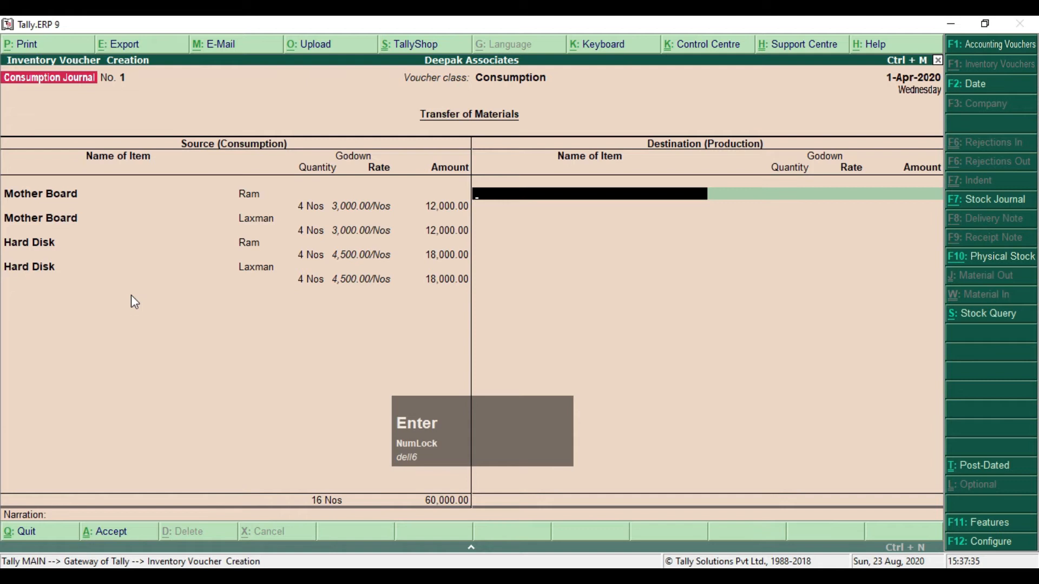
pyautogui.press('Return')
pyautogui.press('Return')
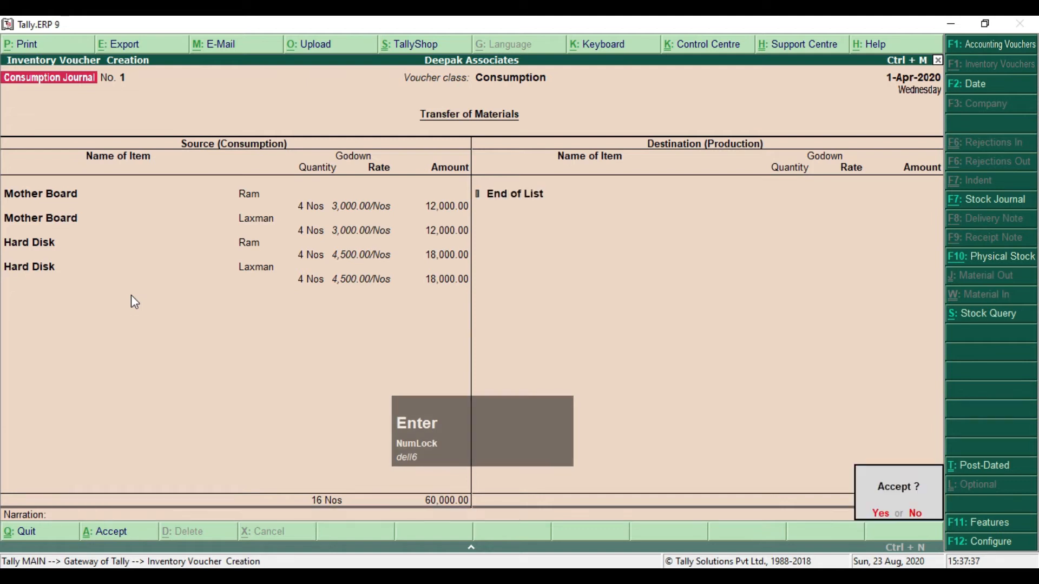
pyautogui.press('Return')
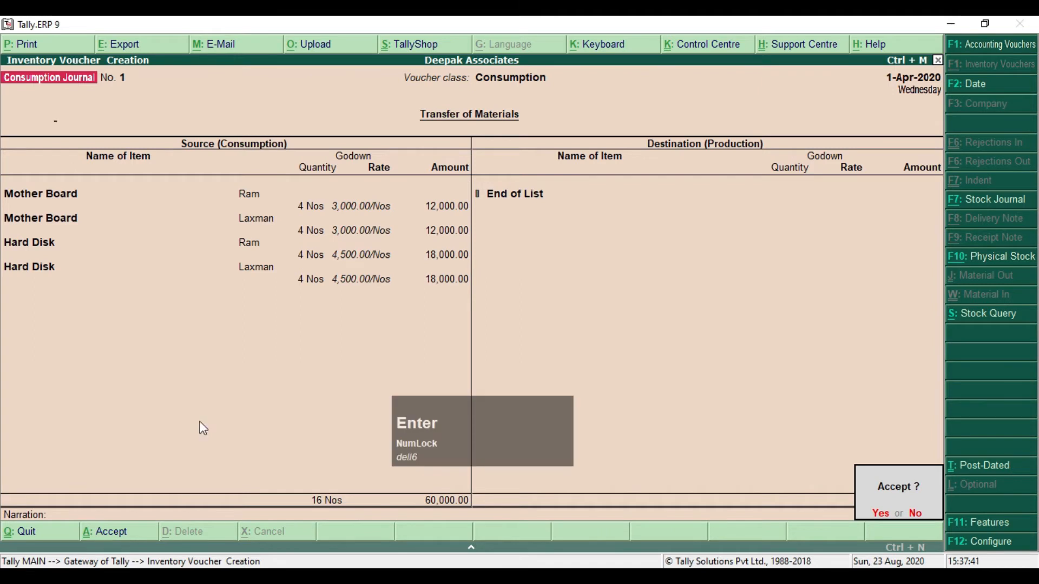
pyautogui.press('Escape')
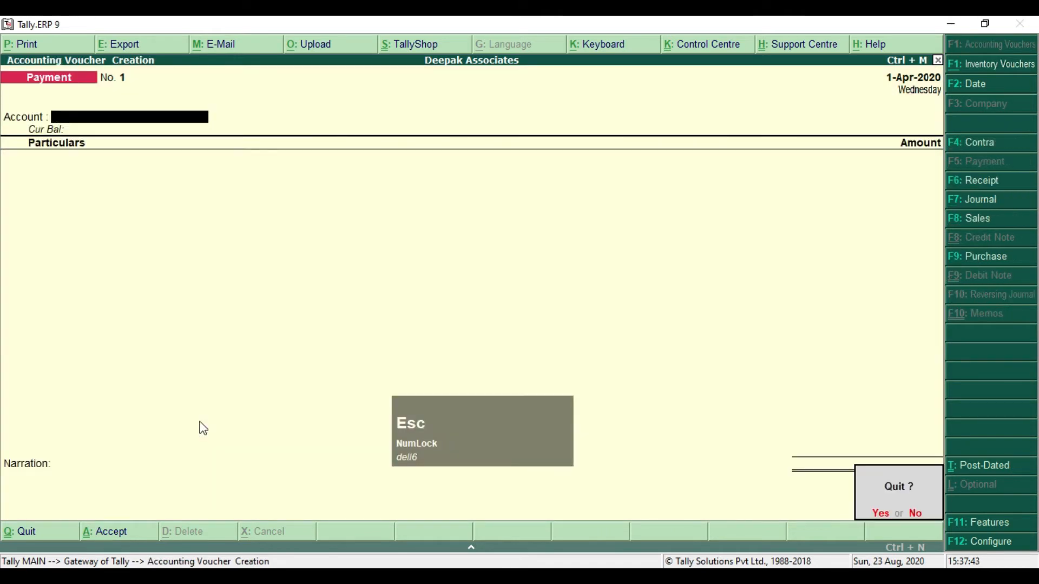
pyautogui.press('Escape')
# Read the Payment Voucher task in Job Costing.pdf and compare it with the charges table on the first page.
pyautogui.hotkey('alt', 'Tab')
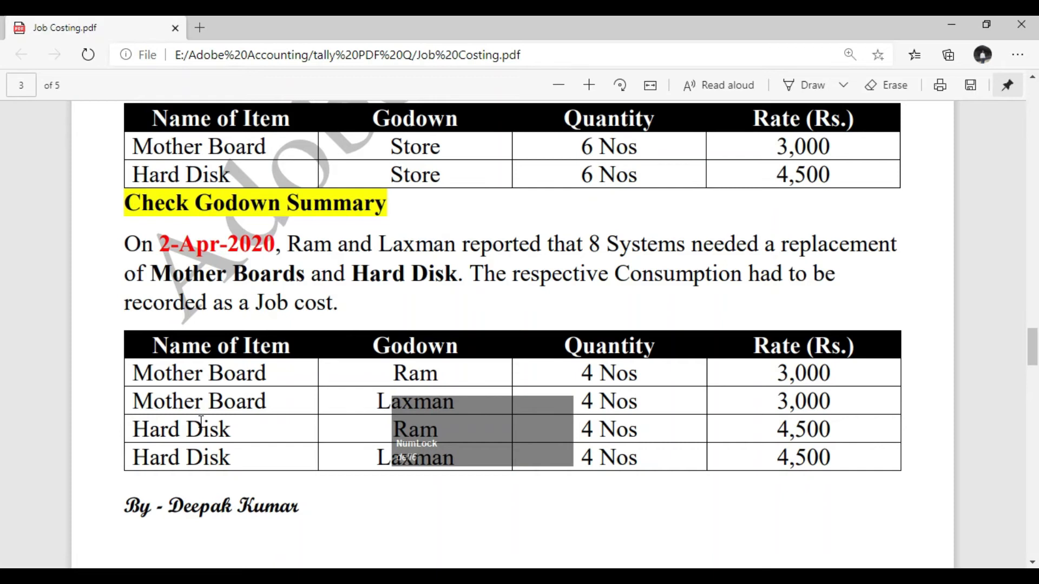
pyautogui.scroll(-1, 482, 236)
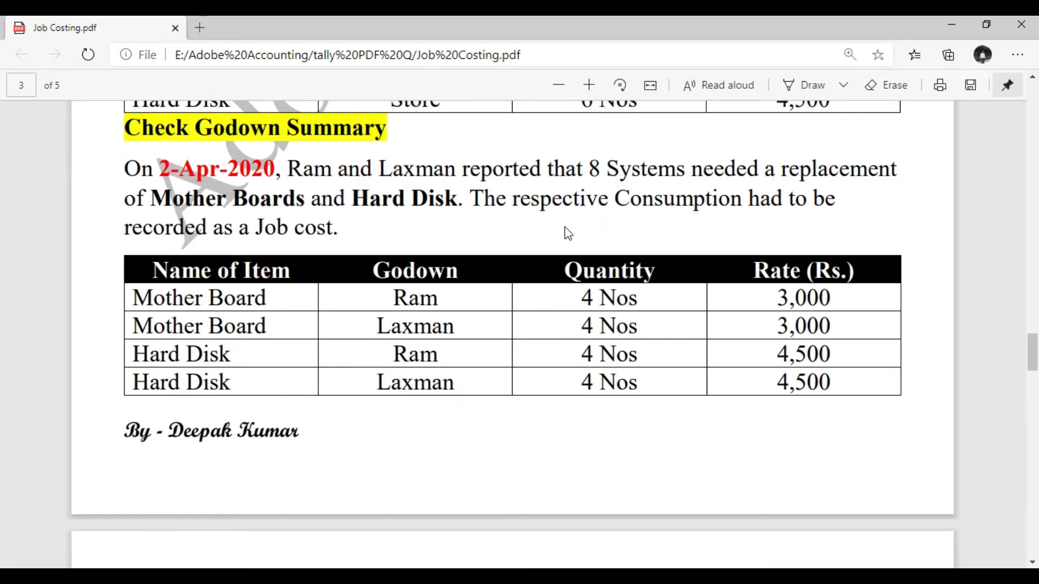
pyautogui.scroll(-5, 567, 234)
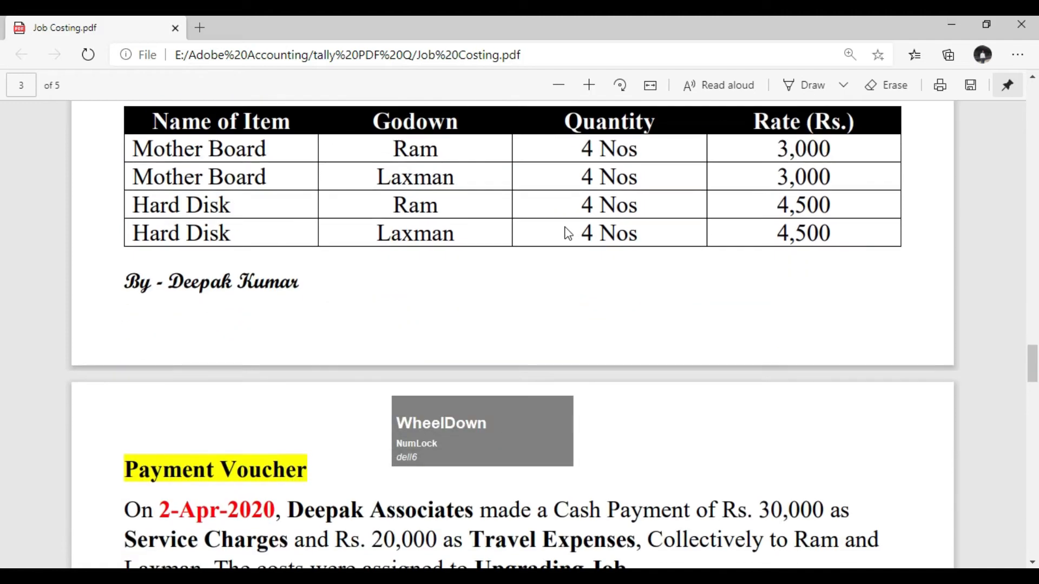
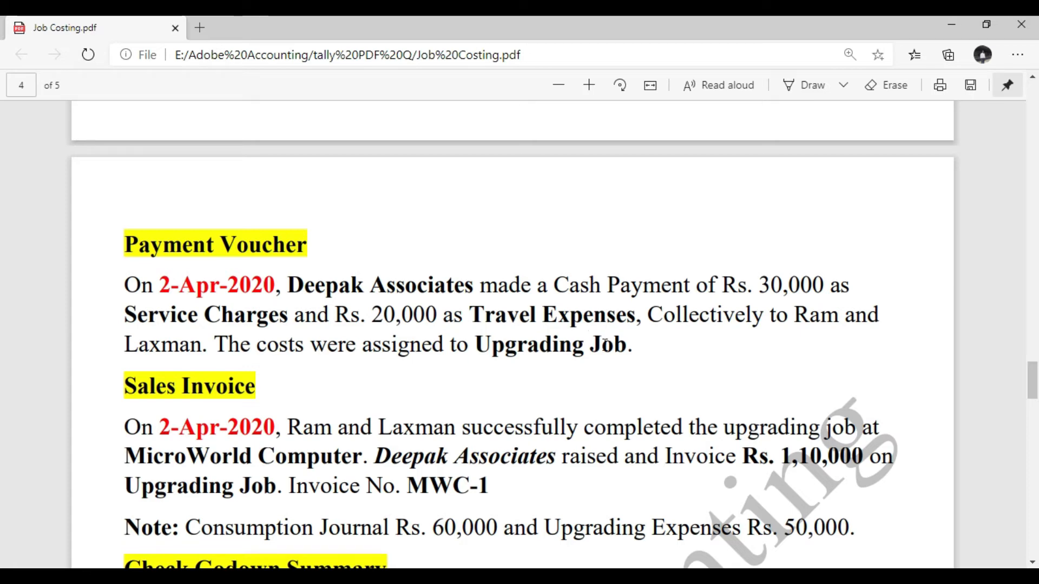
pyautogui.moveTo(1032, 381); pyautogui.dragTo(1027, 116)
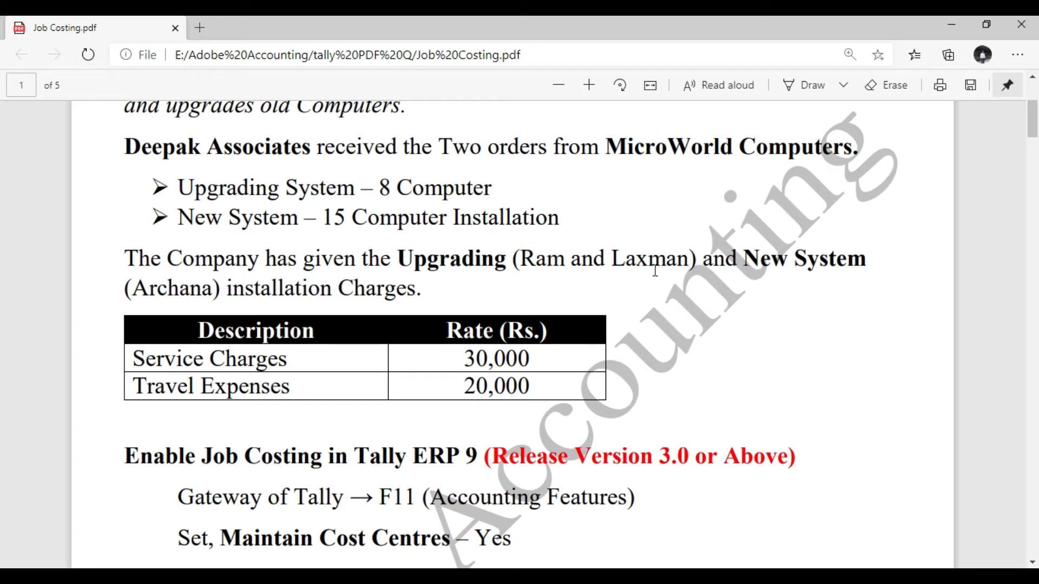
pyautogui.moveTo(1033, 130); pyautogui.dragTo(1034, 389)
pyautogui.moveTo(3, 389); pyautogui.dragTo(3, 399)
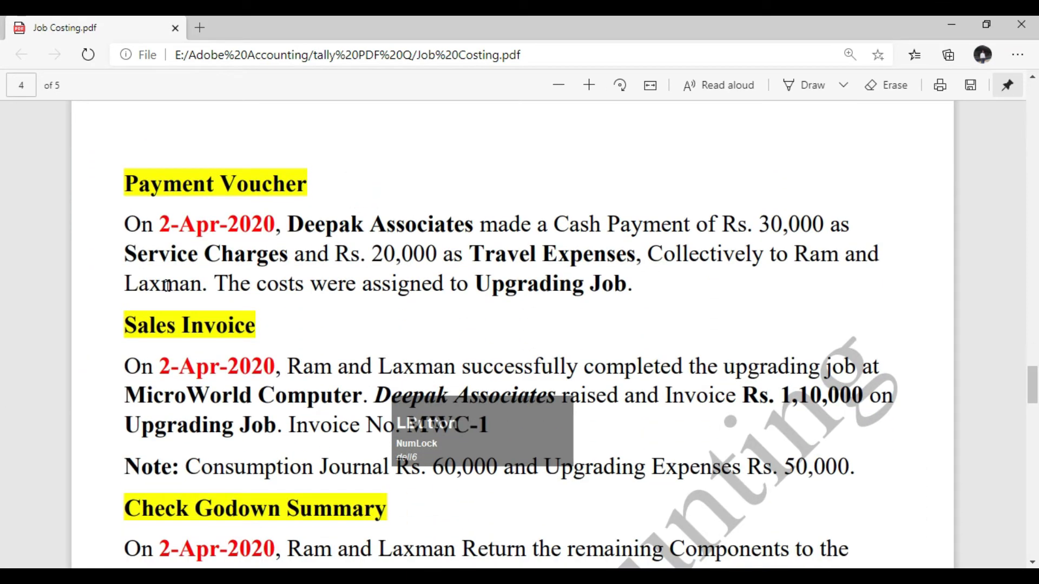
# Start a Payment voucher in Tally.ERP 9 and select Cash as its account.
pyautogui.hotkey('alt', 'Tab')
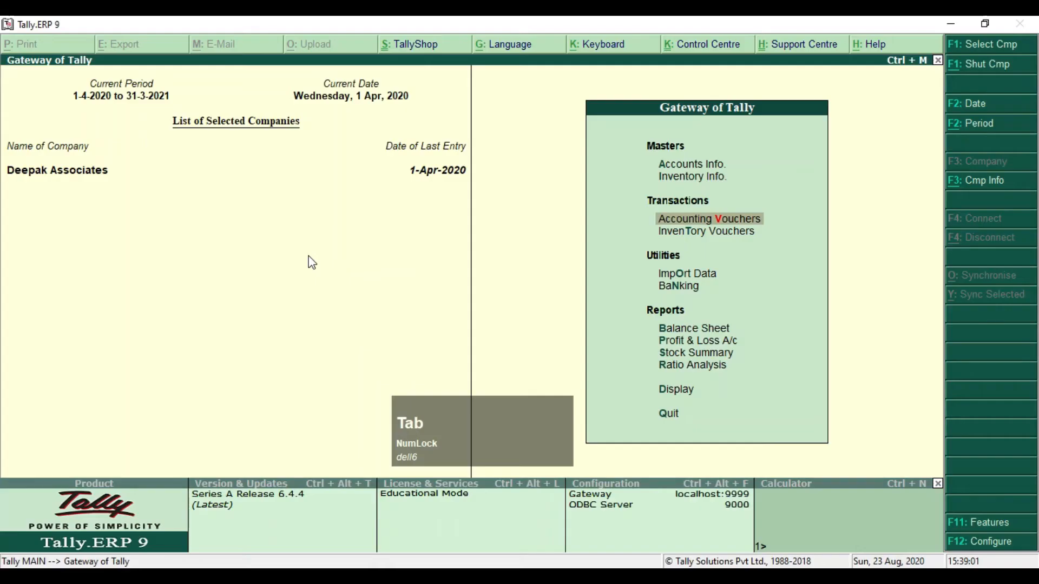
pyautogui.press('Down')
pyautogui.press('Up')
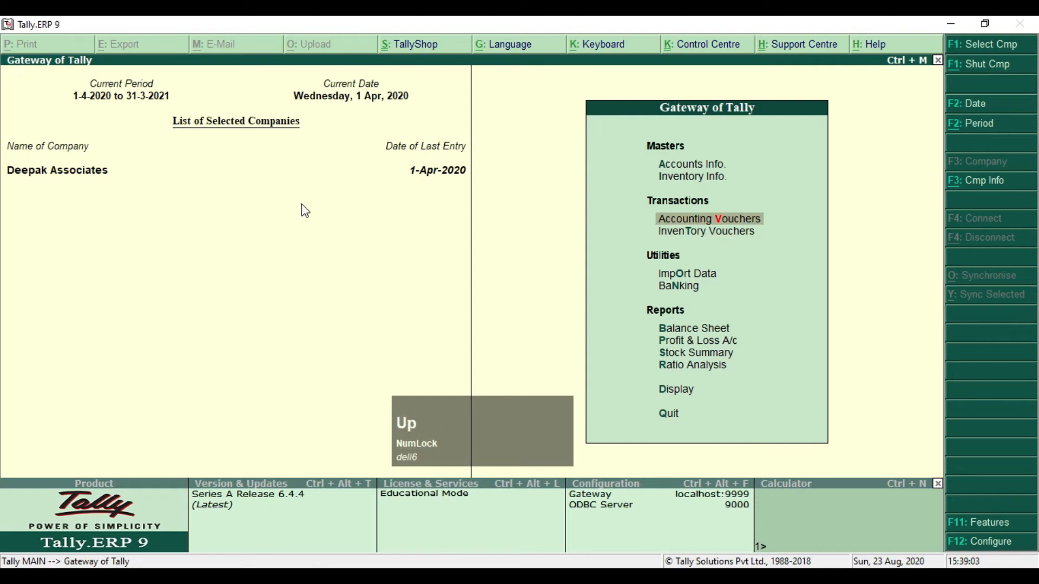
pyautogui.press('Return')
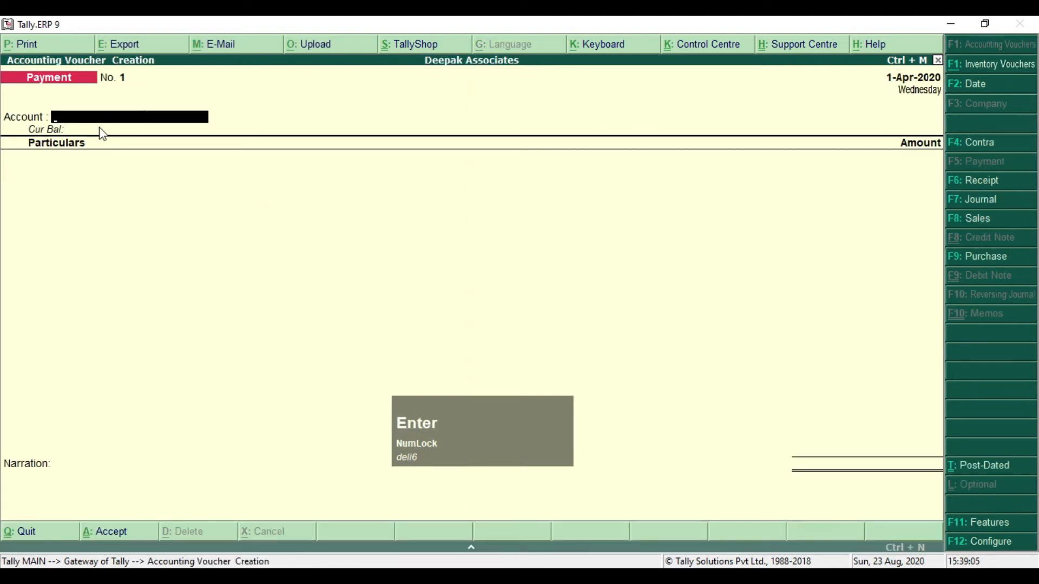
pyautogui.press('F5')
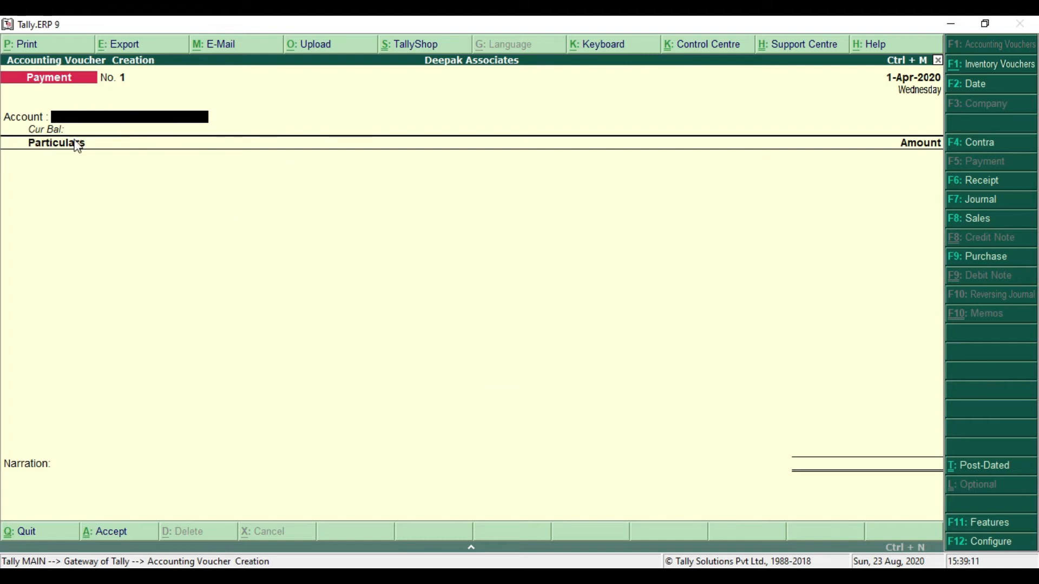
pyautogui.press('space')
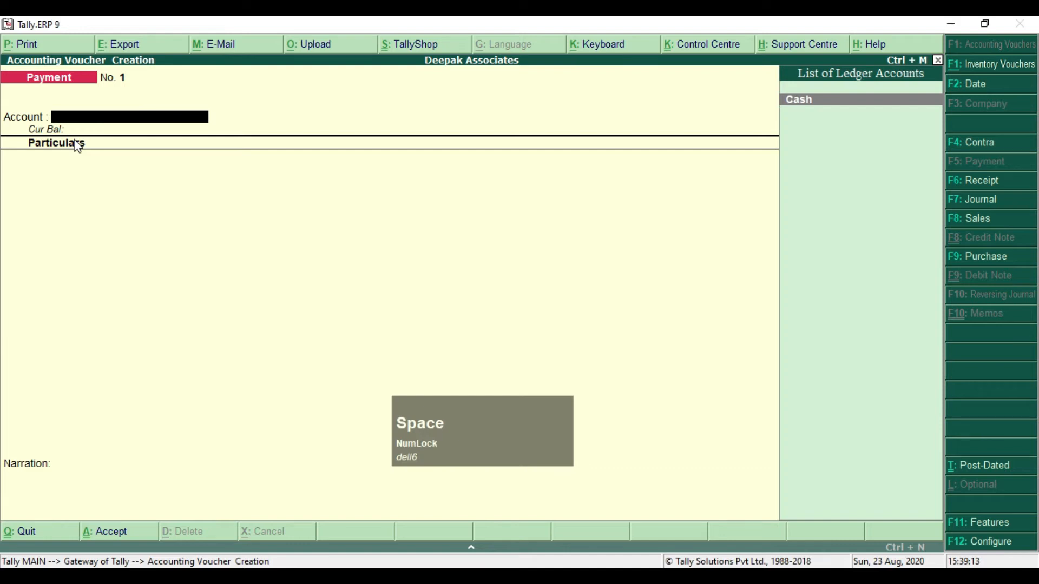
pyautogui.press('Return')
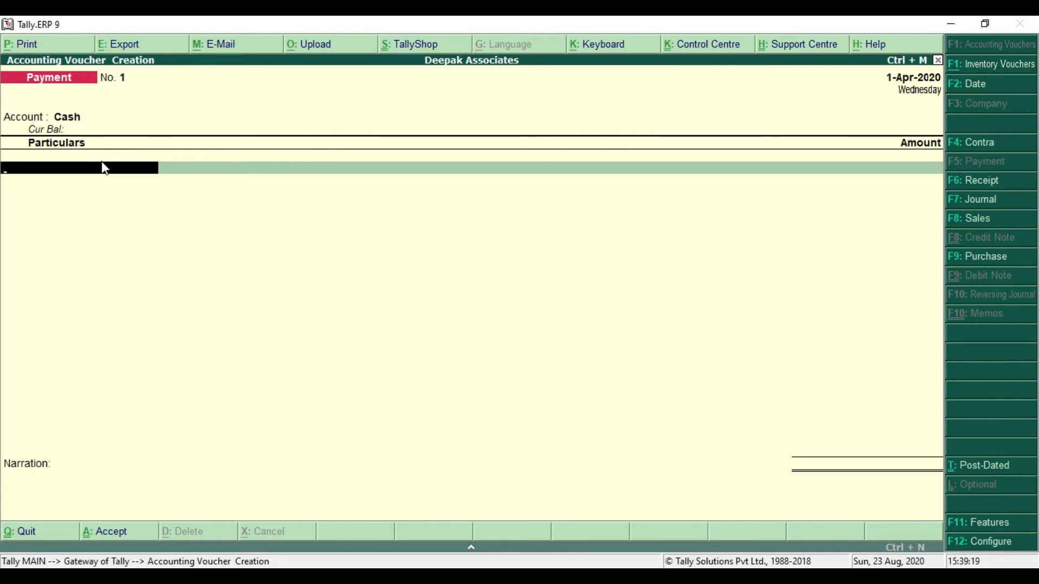
# Check the single entry mode and Cr/Dr entry options in the payment voucher configuration.
pyautogui.press('F12')
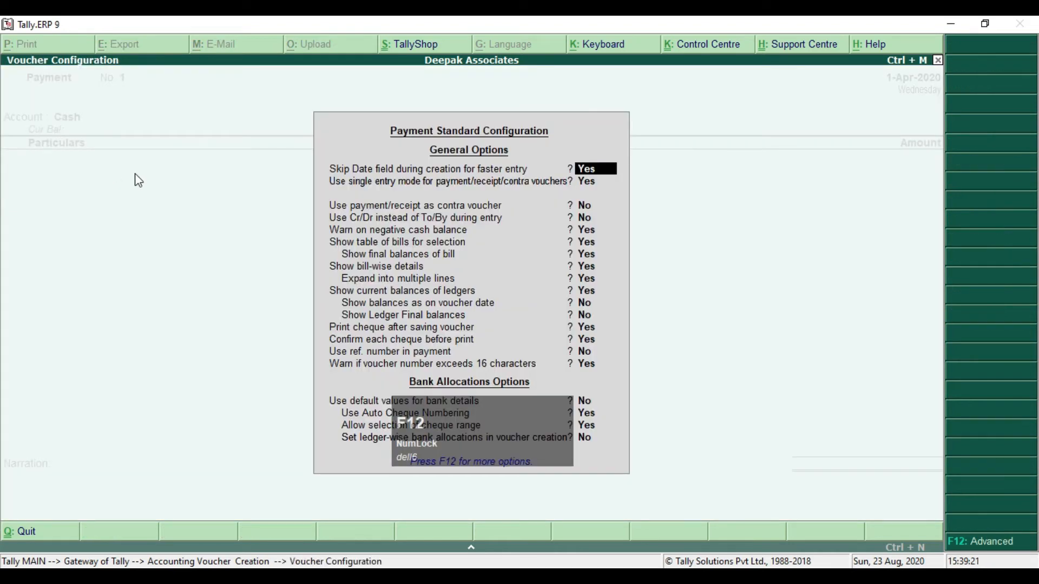
pyautogui.press('KP_Enter')
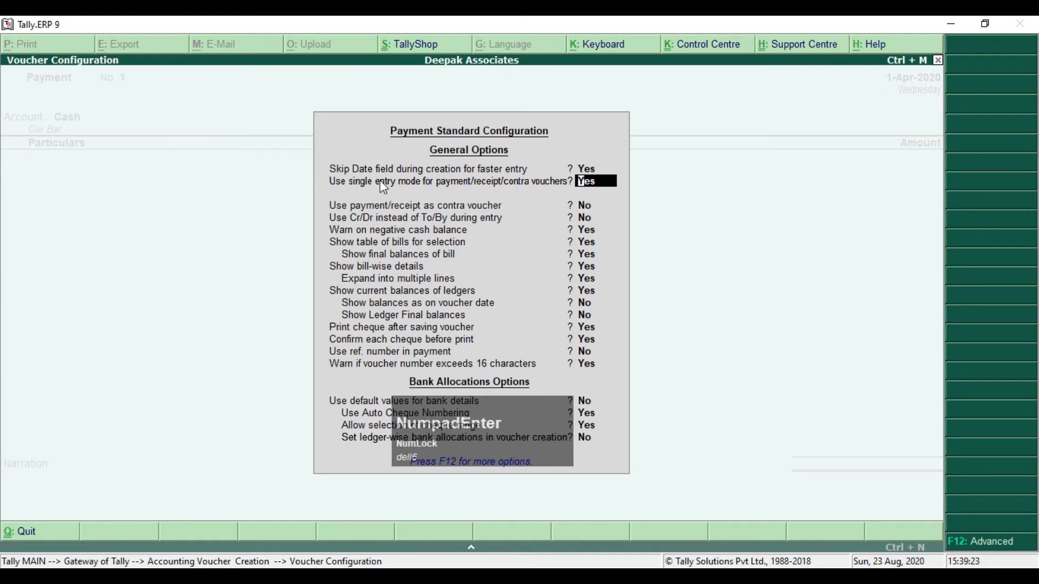
pyautogui.hotkey('ctrl', 'F2')
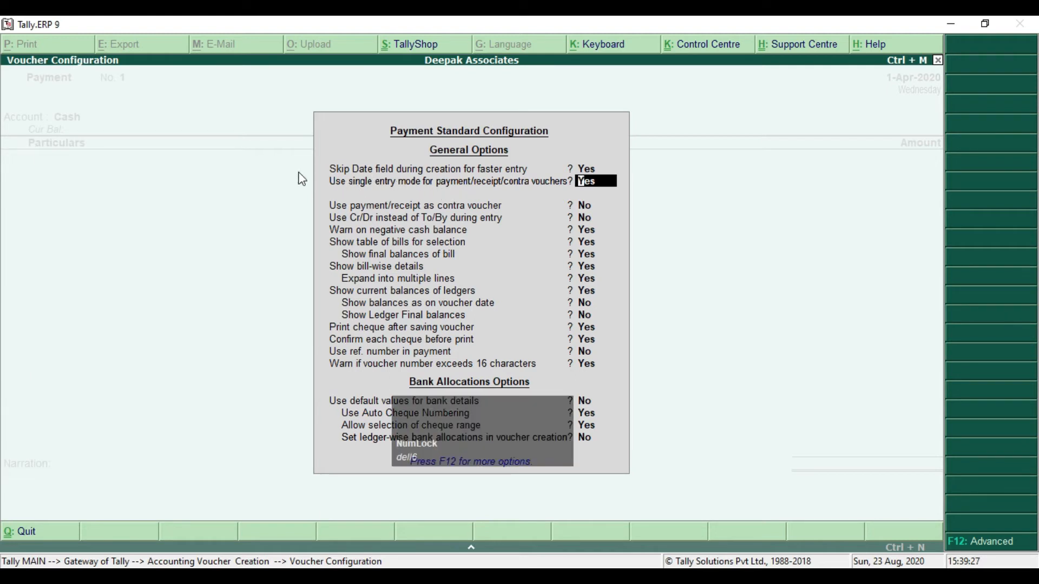
pyautogui.press('ctrl')
pyautogui.moveTo(323, 174)
pyautogui.mouseDown()
pyautogui.moveTo(460, 198)
pyautogui.moveTo(622, 193)
pyautogui.mouseUp()
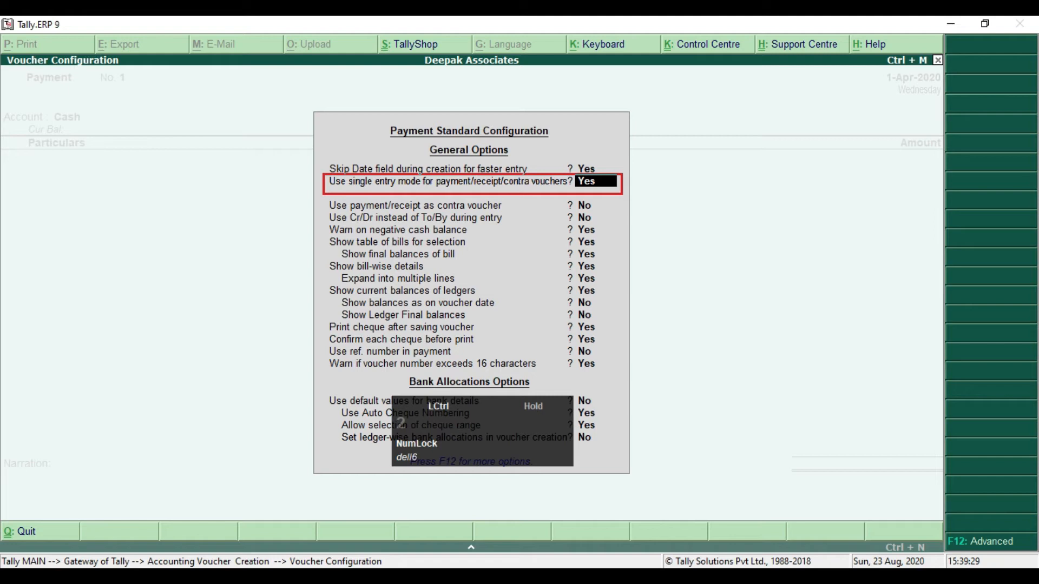
pyautogui.moveTo(323, 211)
pyautogui.mouseDown()
pyautogui.moveTo(349, 224)
pyautogui.moveTo(611, 225)
pyautogui.mouseUp()
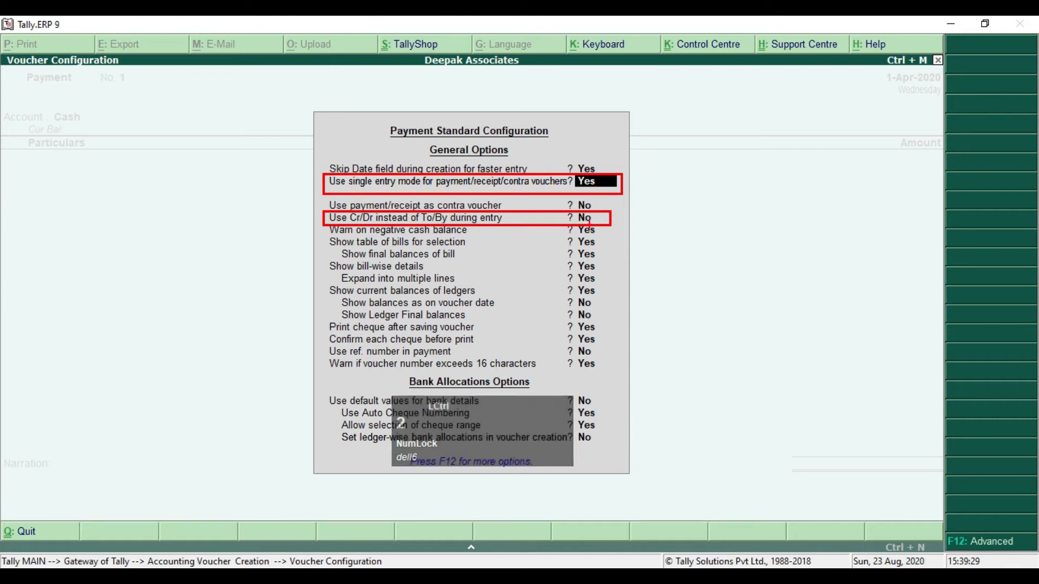
pyautogui.press('Escape')
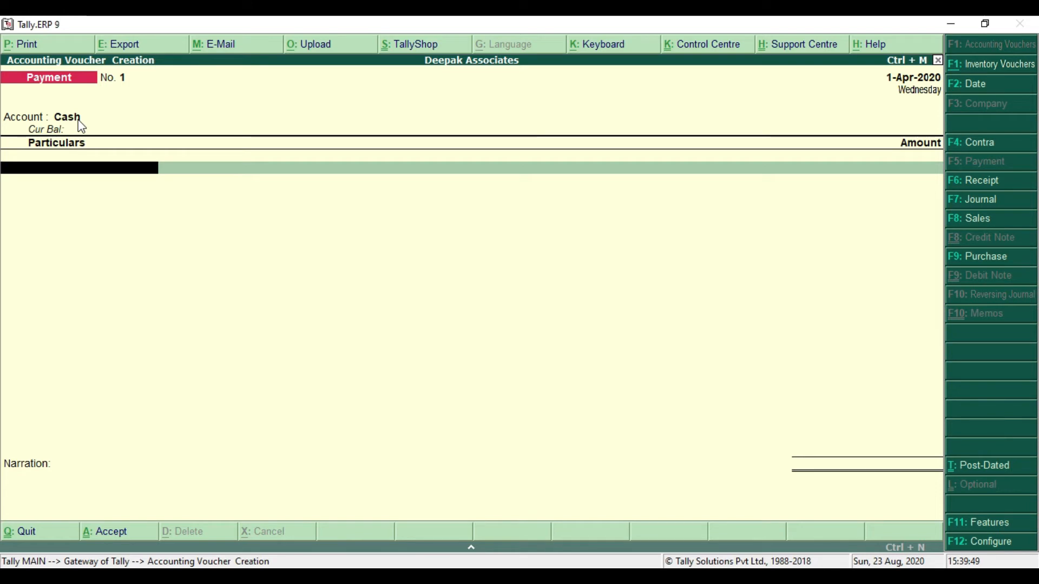
# Add the Service Charge ledger to the payment with an amount of 20,000, consulting the Payment Voucher task in Job Costing.pdf.
pyautogui.press('space')
pyautogui.press('Down')
pyautogui.press('Down')
pyautogui.press('Down')
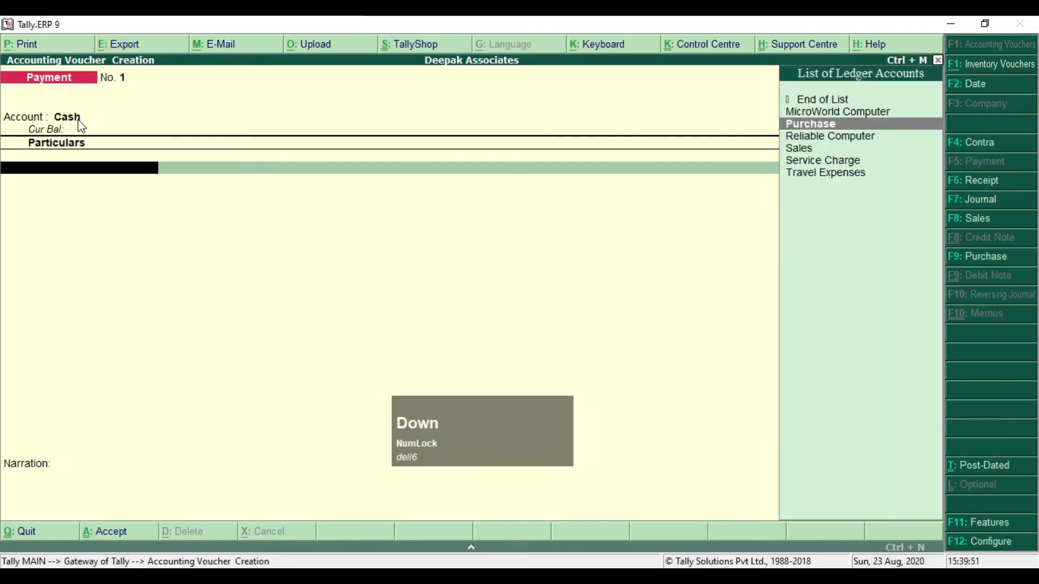
pyautogui.press('Down')
pyautogui.press('Down')
pyautogui.press('Down')
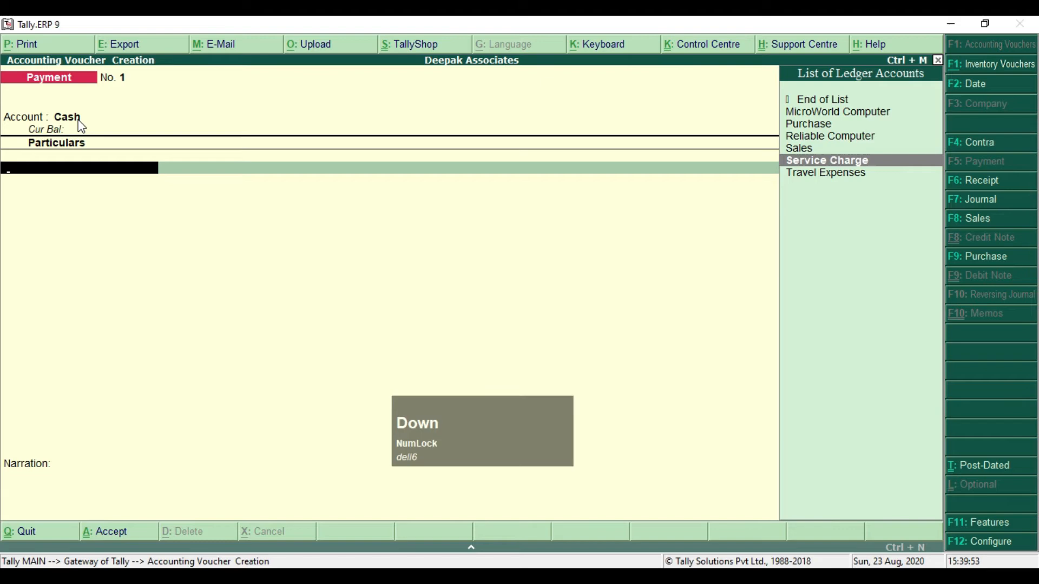
pyautogui.press('Return')
pyautogui.hotkey('alt', 'Tab')
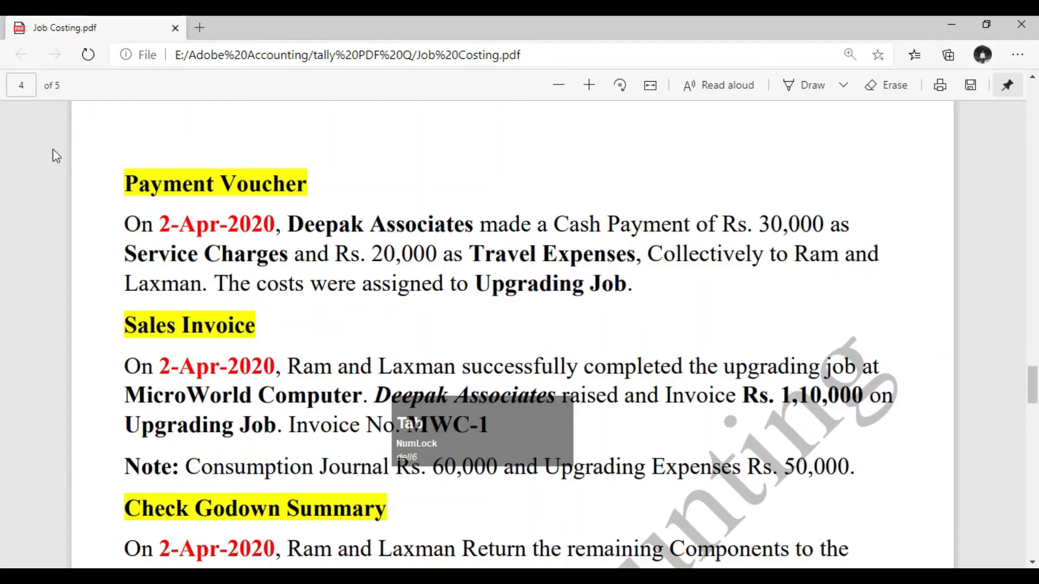
pyautogui.moveTo(160, 259); pyautogui.dragTo(434, 258)
pyautogui.hotkey('alt', 'Tab')
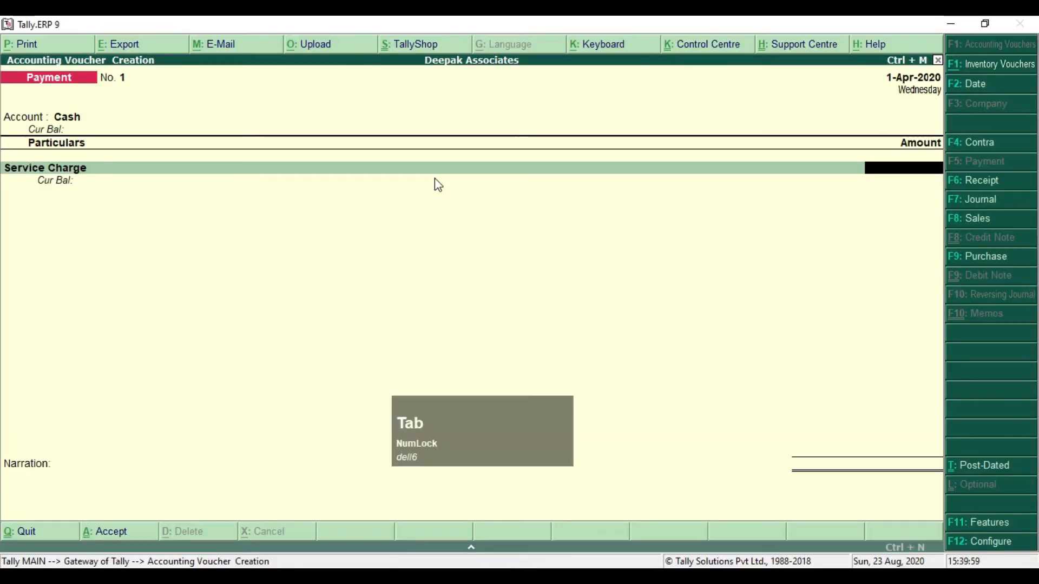
pyautogui.write('20000')
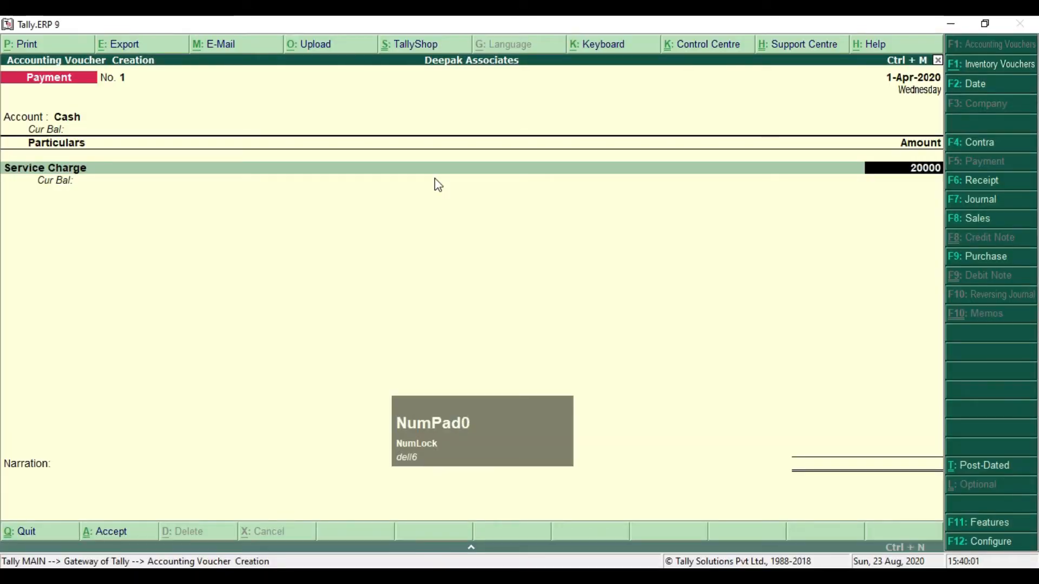
pyautogui.press('Return')
# Allocate the full 20,000 service charge to the Upgrading Job cost centre.
pyautogui.press('space')
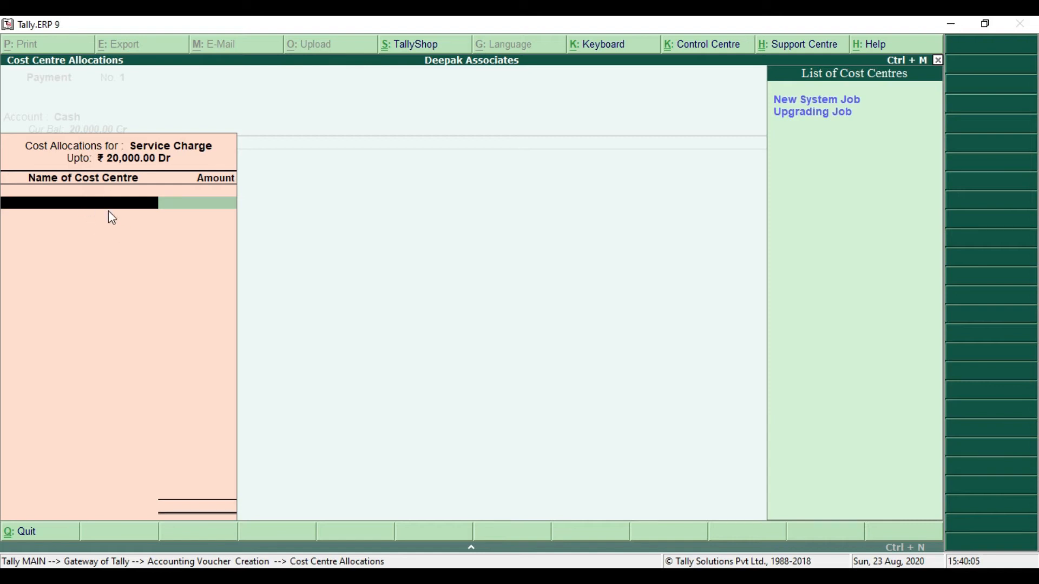
pyautogui.press('Down')
pyautogui.press('Down')
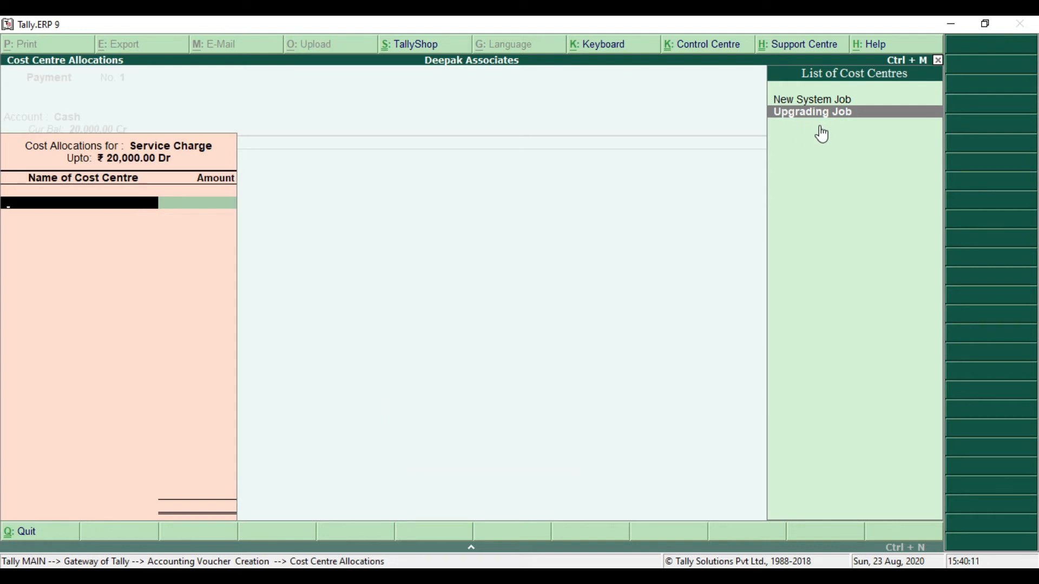
pyautogui.press('Return')
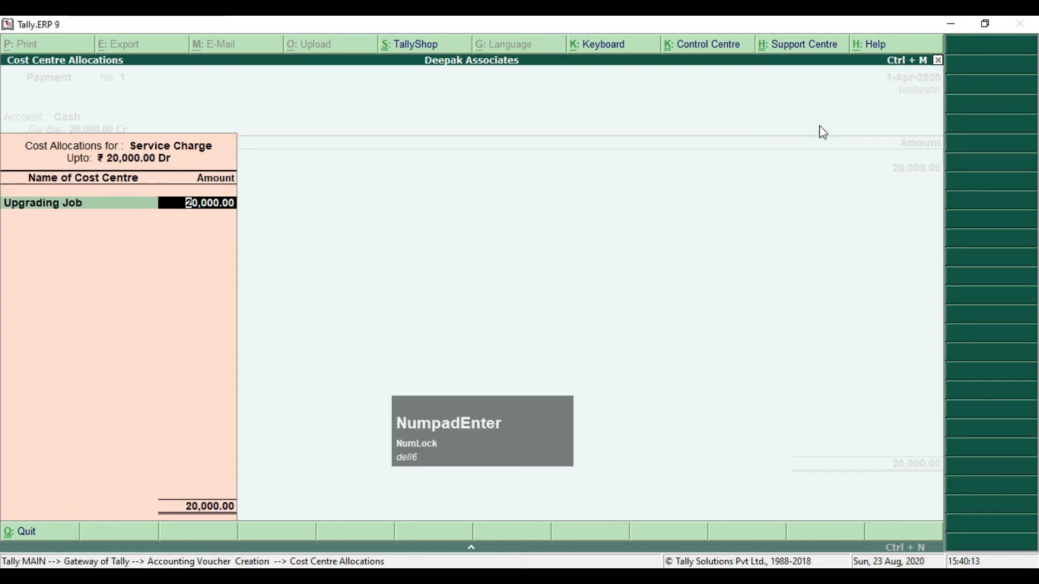
pyautogui.press('Return')
# Add the Travel Expenses ledger as the second payment line with an amount of 30,000.
pyautogui.press('space')
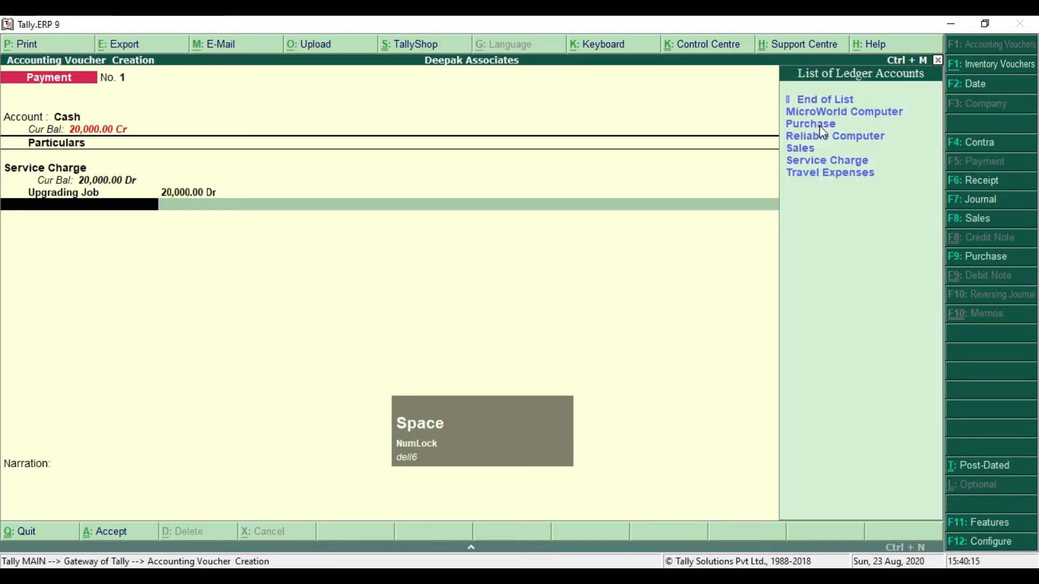
pyautogui.press('Down')
pyautogui.press('Down')
pyautogui.press('Down')
pyautogui.press('Down')
pyautogui.press('Down')
pyautogui.press('Down')
pyautogui.press('Down')
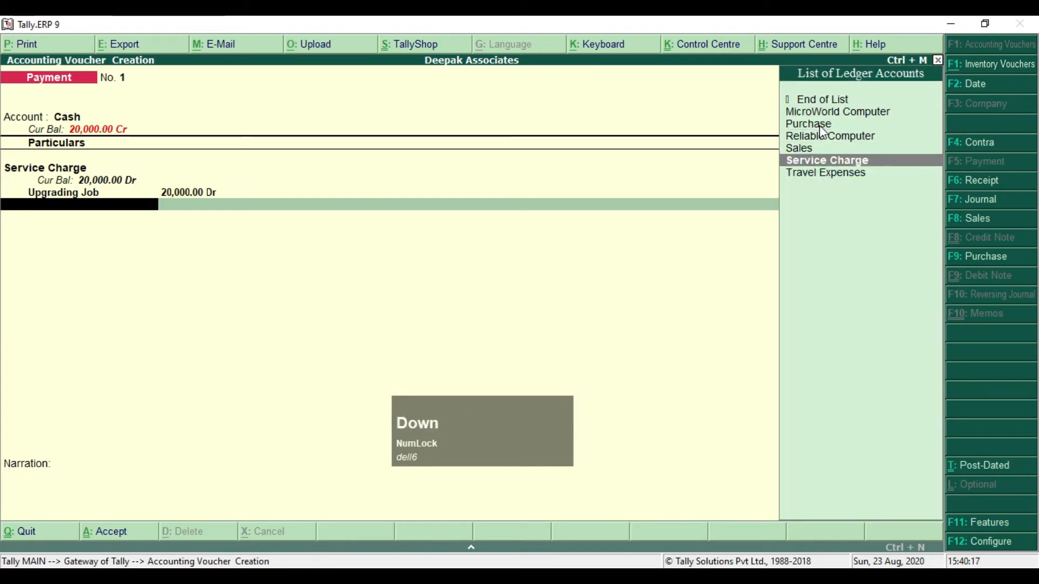
pyautogui.press('Return')
pyautogui.write('30000')
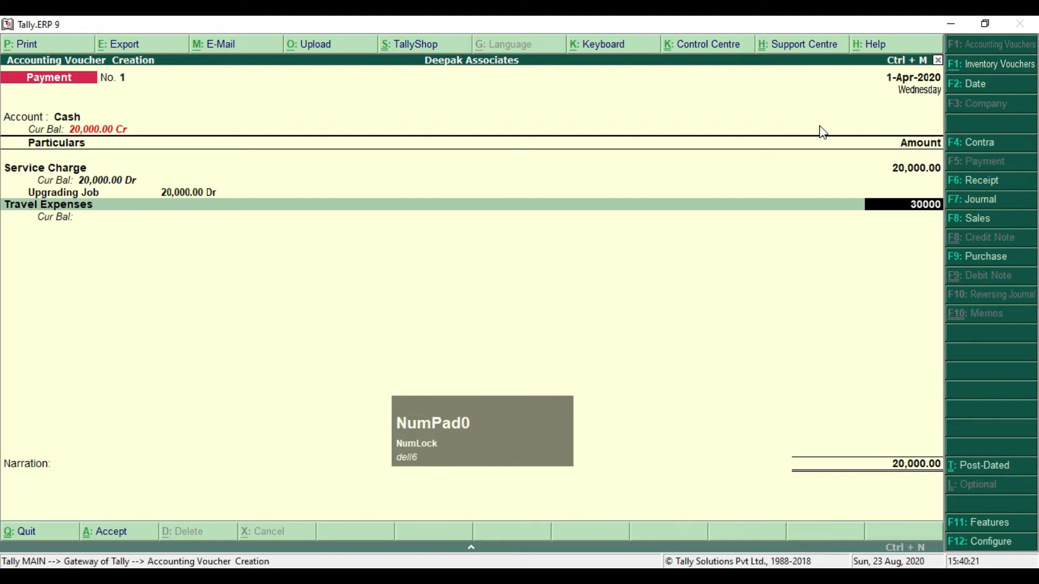
pyautogui.press('Return')
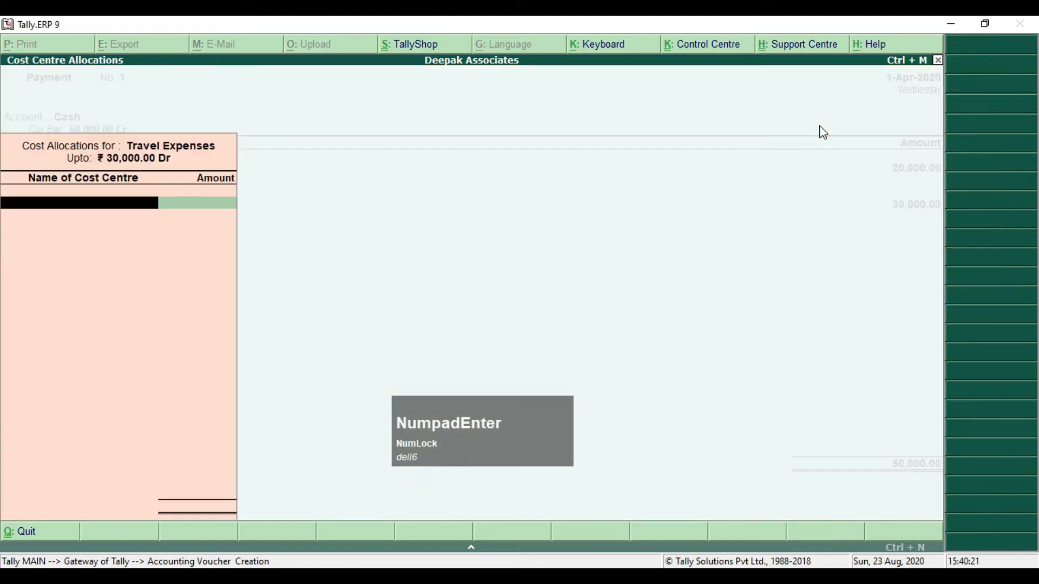
# Allocate the full 30,000 travel expense to the Upgrading Job cost centre.
pyautogui.press('space')
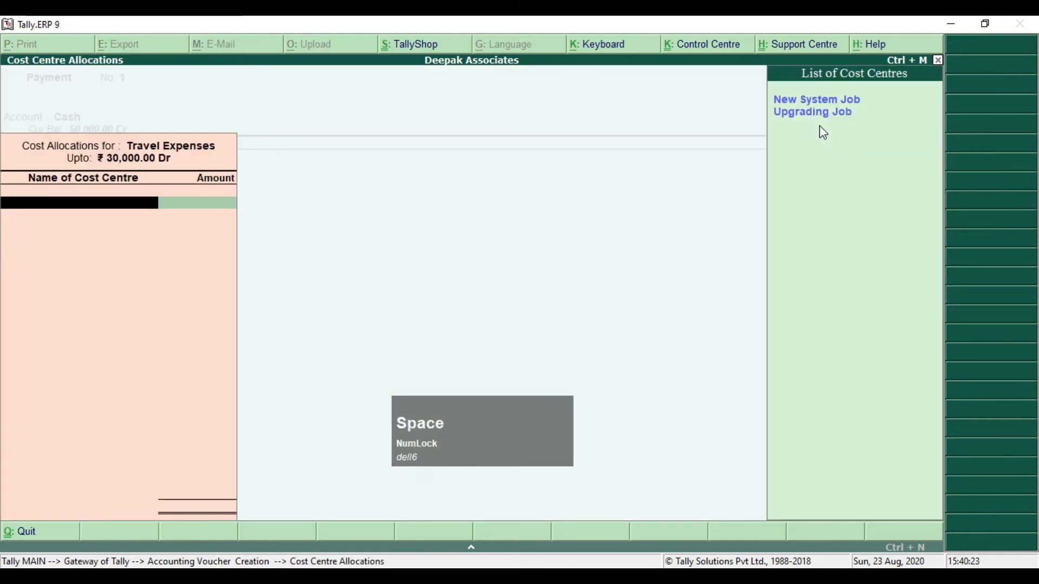
pyautogui.press('Down')
pyautogui.press('Down')
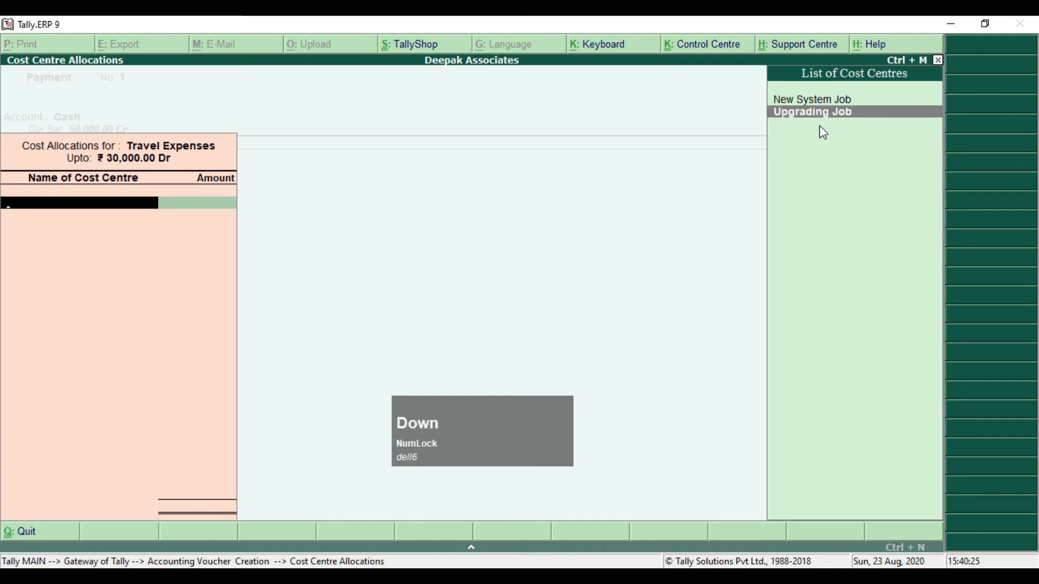
pyautogui.press('Return')
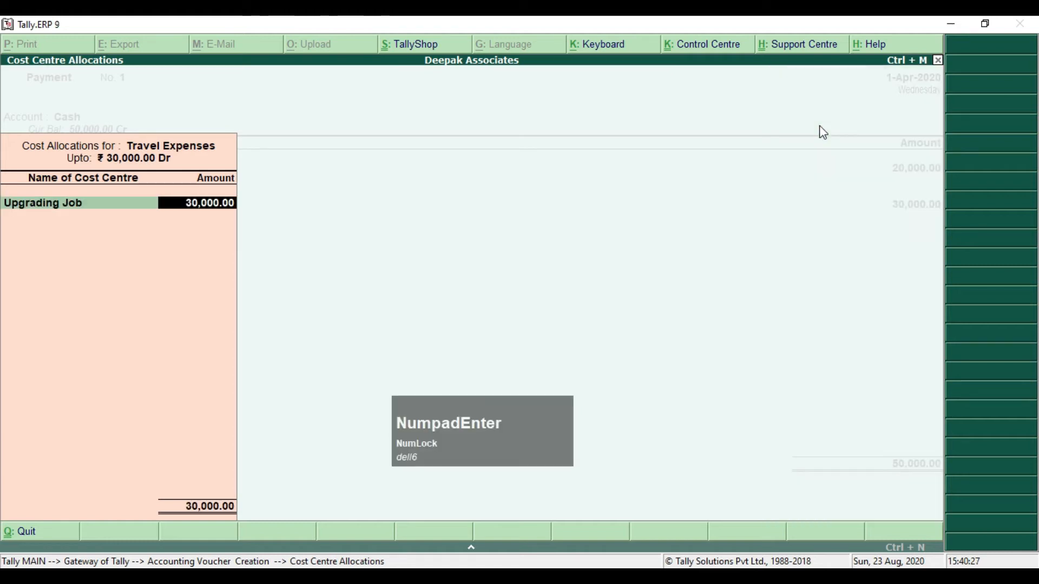
pyautogui.press('Return')
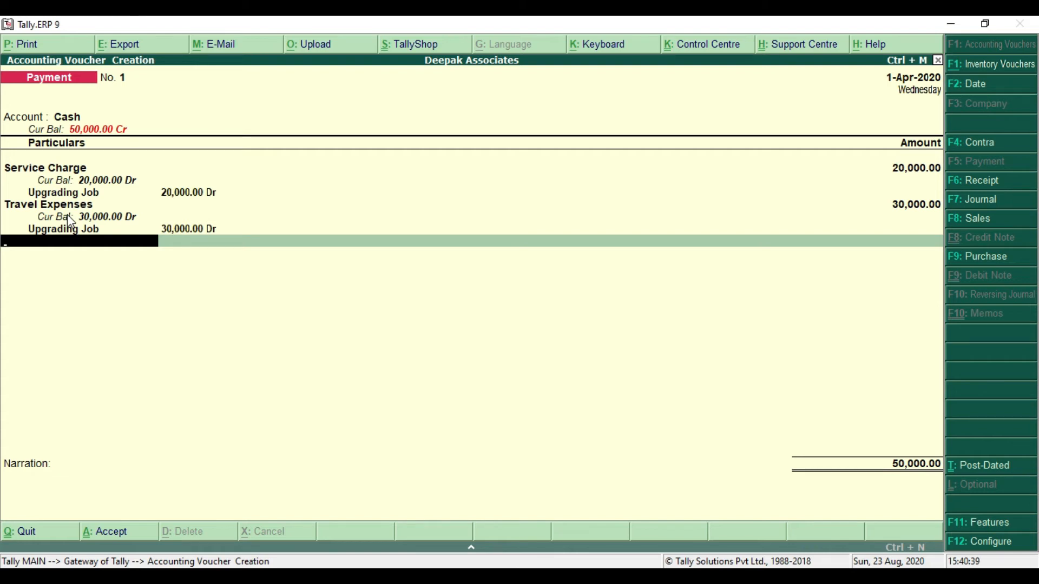
# Finish the payment entries without a narration, save the voucher and return to the Gateway of Tally.
pyautogui.press('Return')
pyautogui.press('Return')
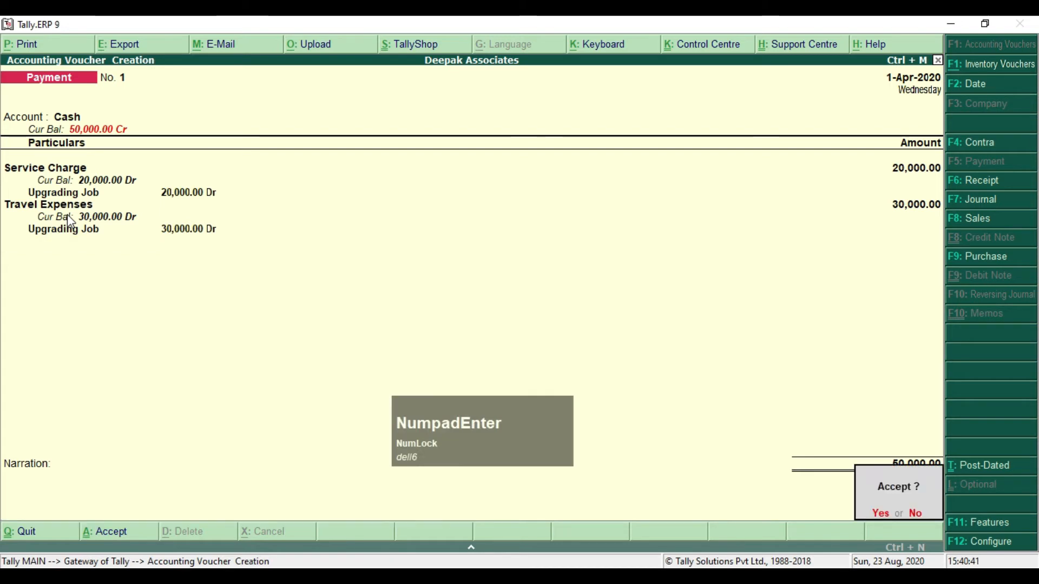
pyautogui.press('Return')
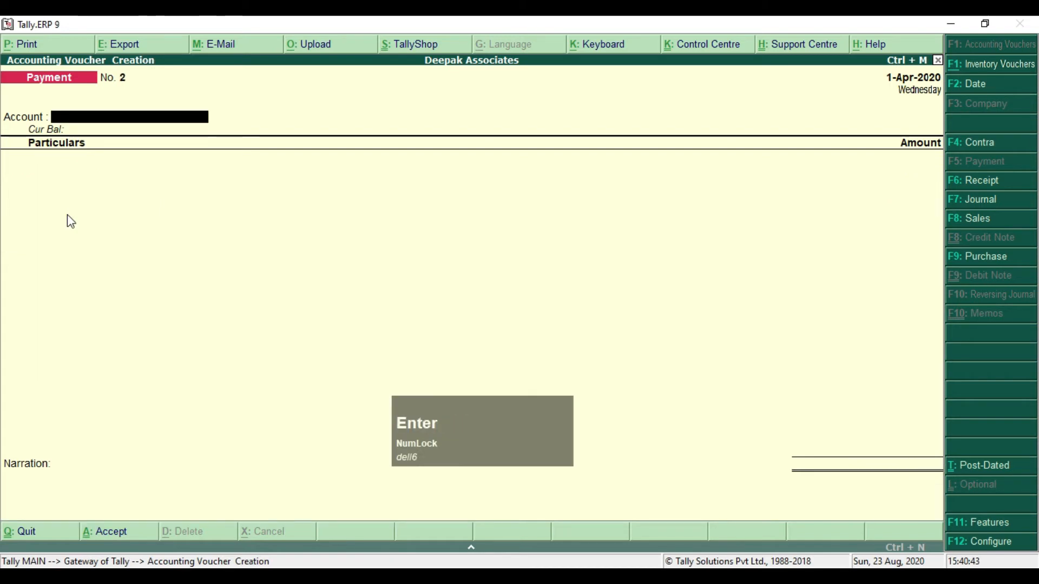
pyautogui.press('Escape')
pyautogui.press('Escape')
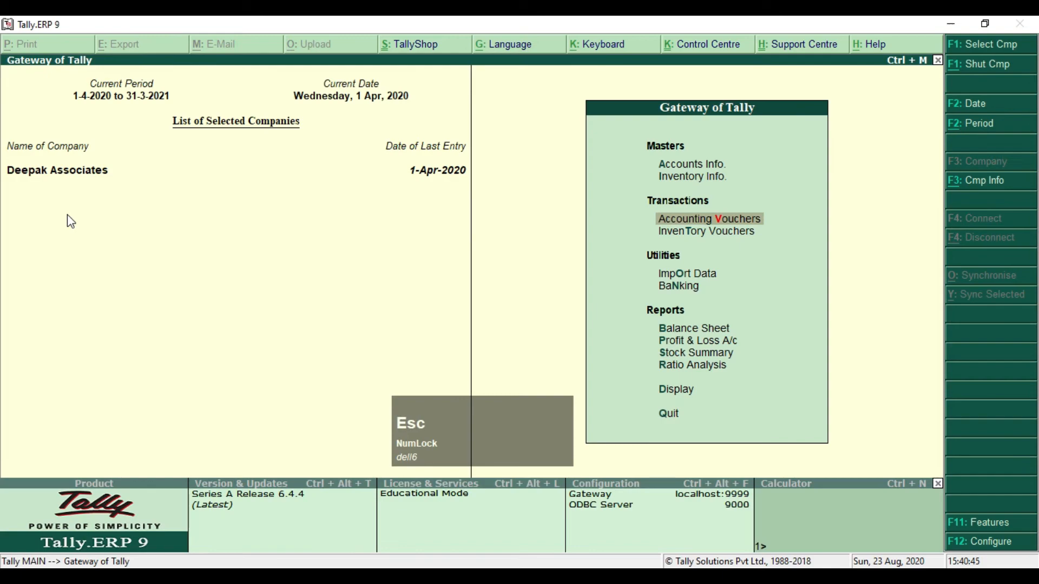
# Switch to Job Costing.pdf and read the Sales Invoice task, including its note on consumption and upgrading expenses.
pyautogui.hotkey('alt', 'Tab')
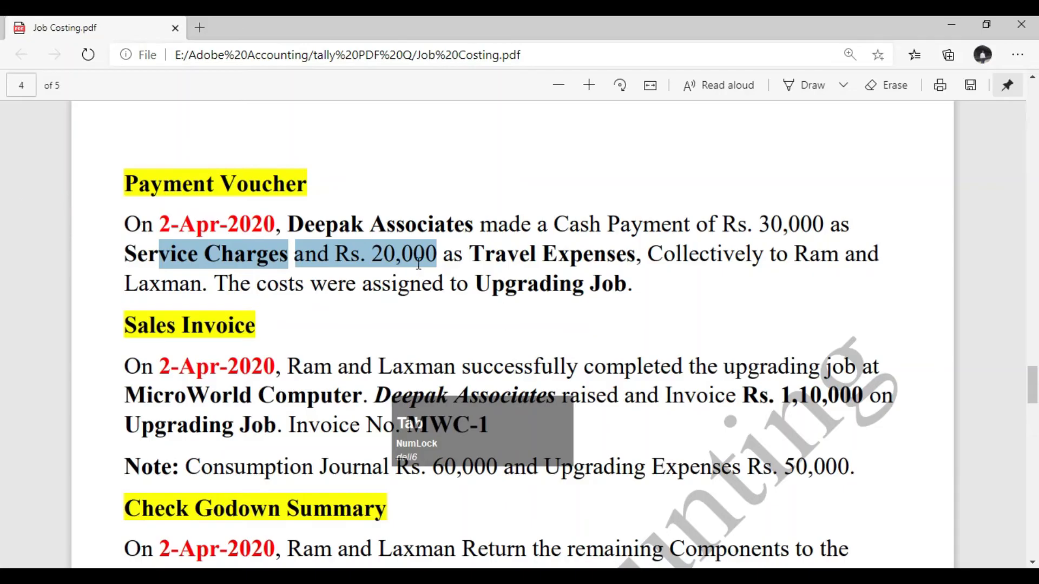
pyautogui.click(419, 260)
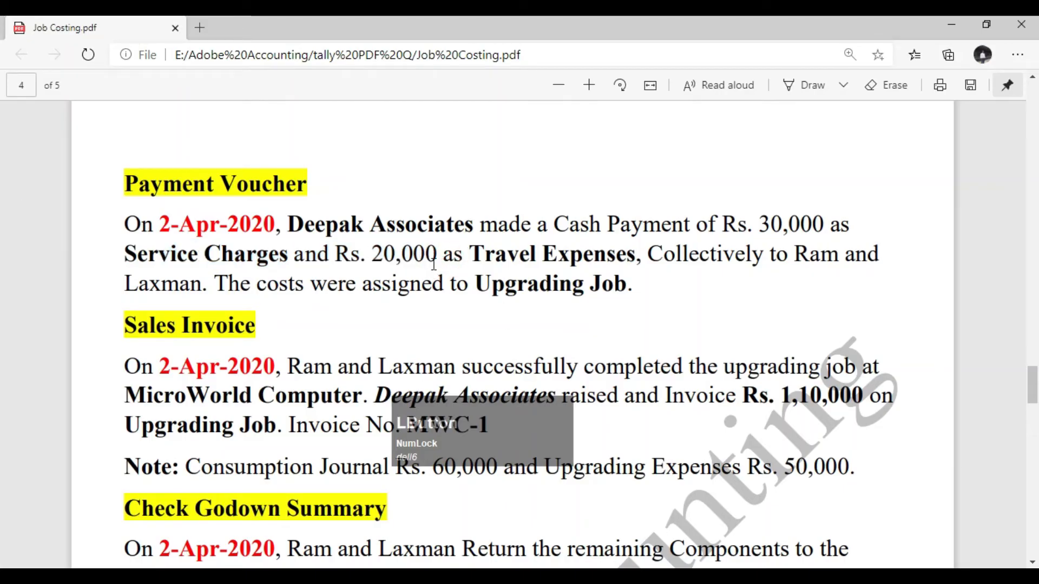
pyautogui.scroll(-1, 455, 287)
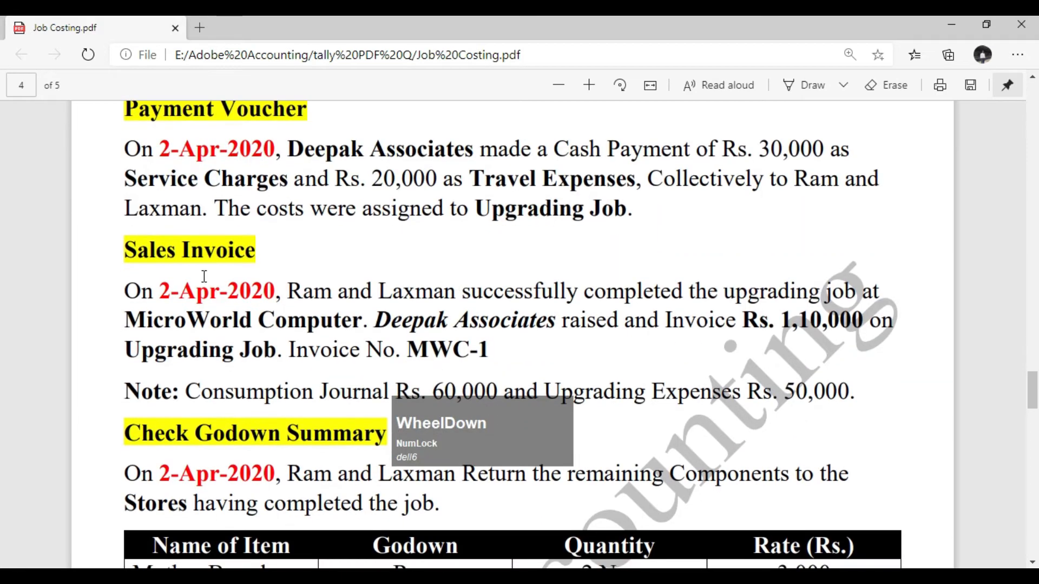
pyautogui.scroll(-1, 204, 277)
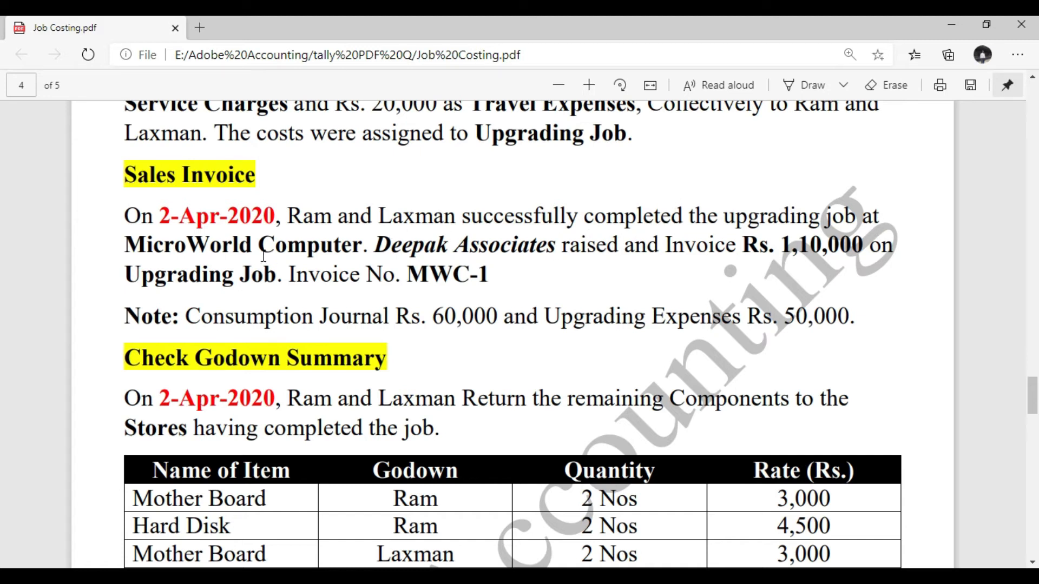
pyautogui.click(358, 244)
pyautogui.moveTo(292, 211); pyautogui.dragTo(462, 220)
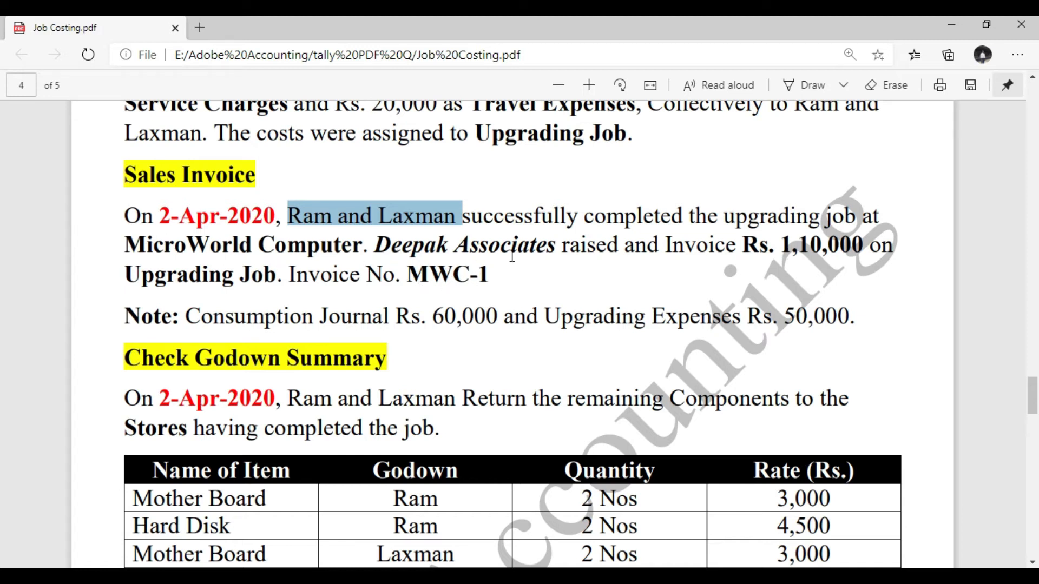
pyautogui.click(778, 251)
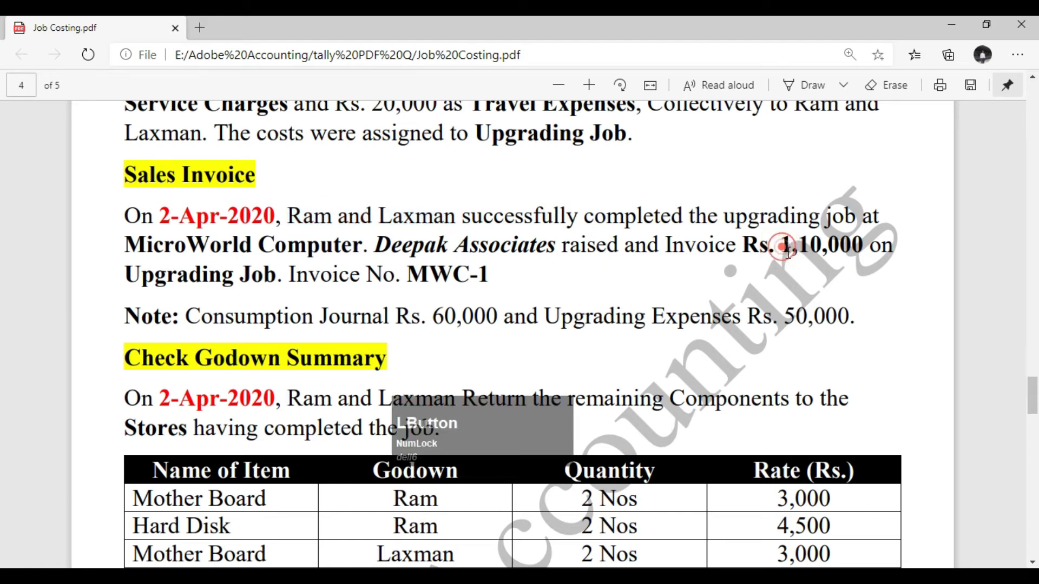
pyautogui.moveTo(123, 316); pyautogui.dragTo(846, 323)
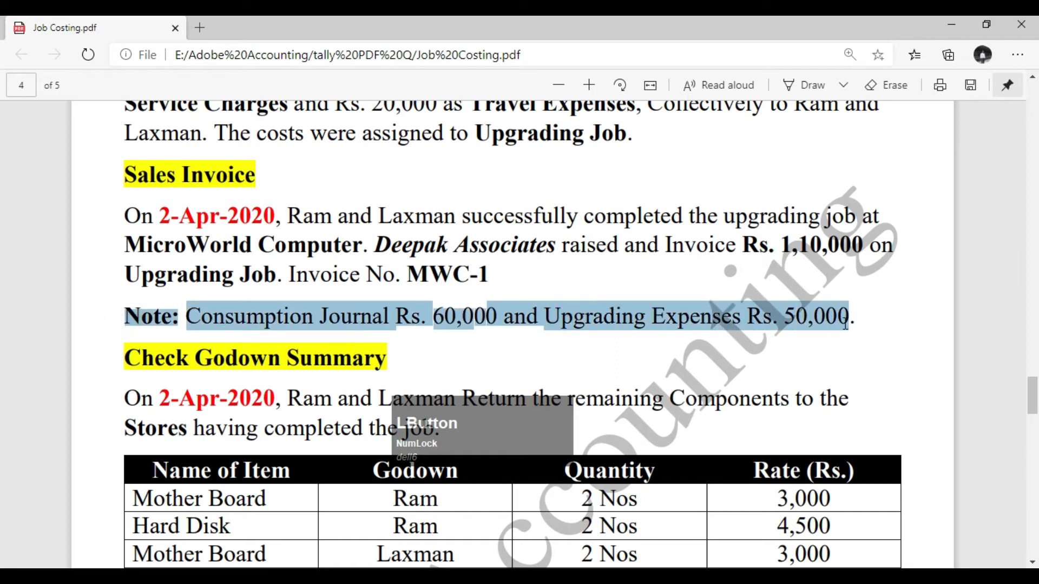
pyautogui.click(846, 323)
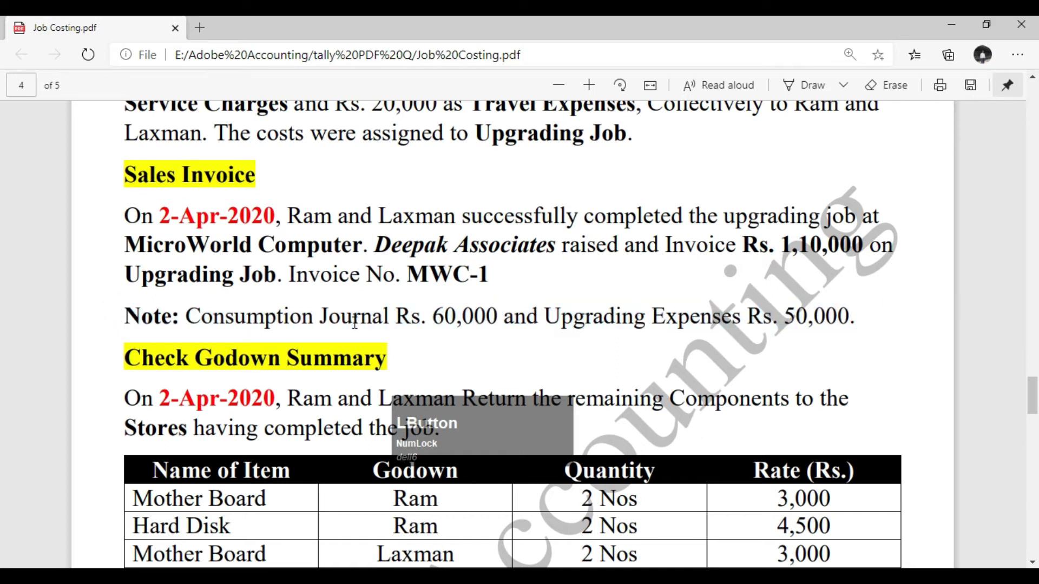
pyautogui.moveTo(495, 317); pyautogui.dragTo(434, 317)
# Review the Mother Board and Hard Disk consumption table on page 3 of the PDF, then return to the Sales Invoice task.
pyautogui.scroll(4, 484, 256)
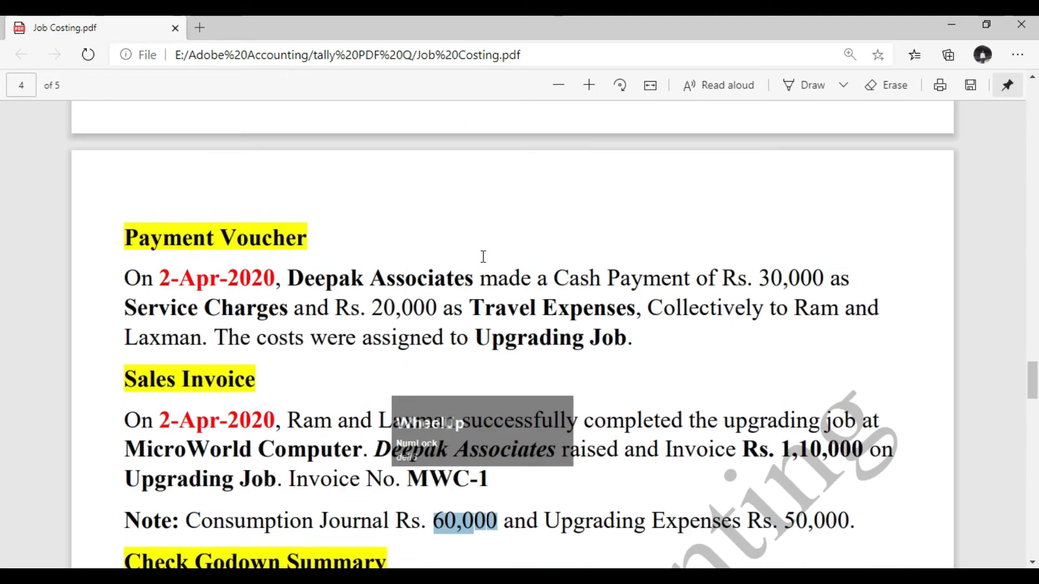
pyautogui.scroll(5, 483, 256)
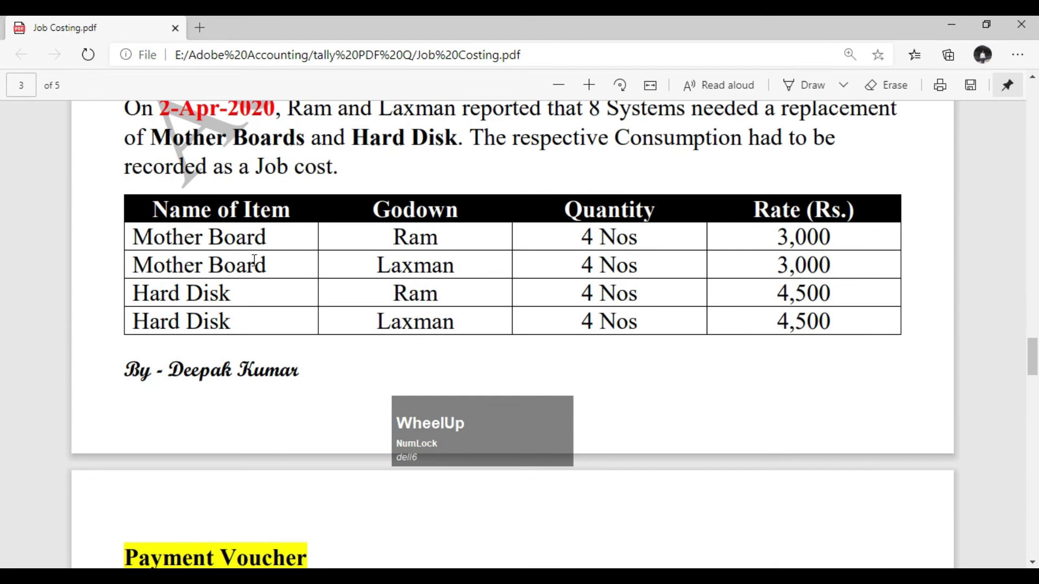
pyautogui.scroll(1, 337, 212)
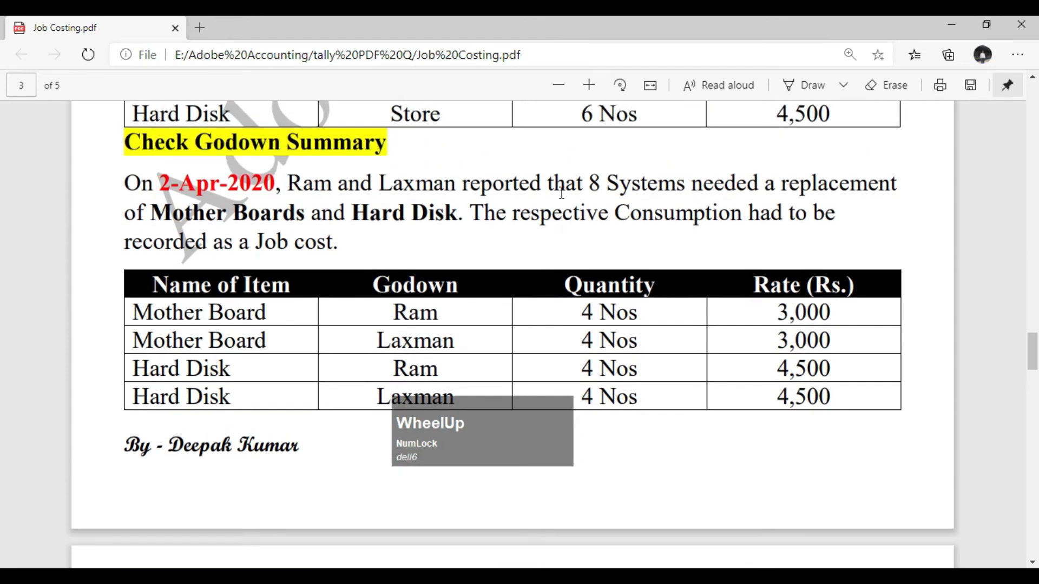
pyautogui.moveTo(578, 187); pyautogui.dragTo(868, 193)
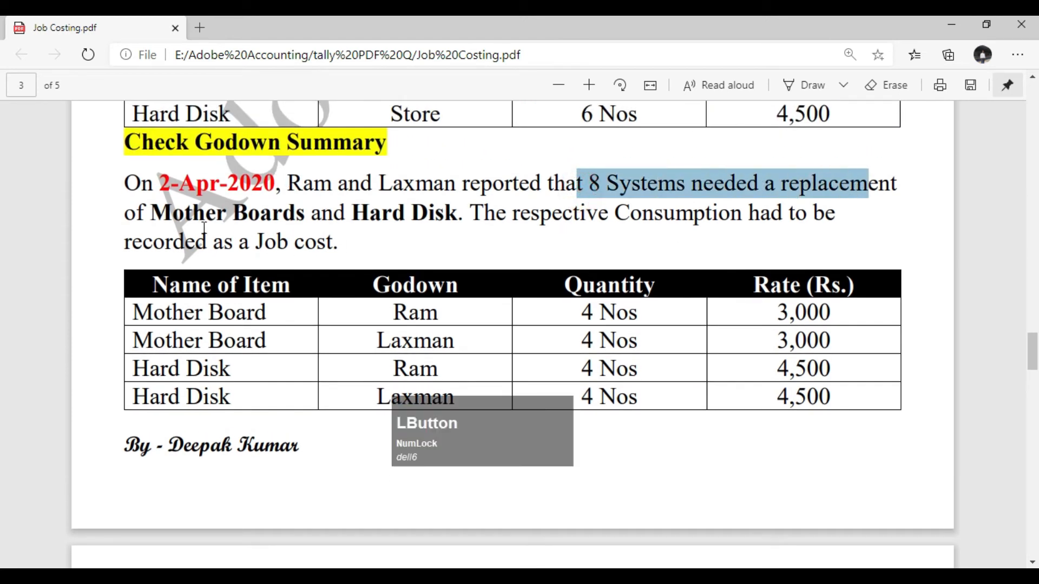
pyautogui.moveTo(362, 215); pyautogui.dragTo(446, 214)
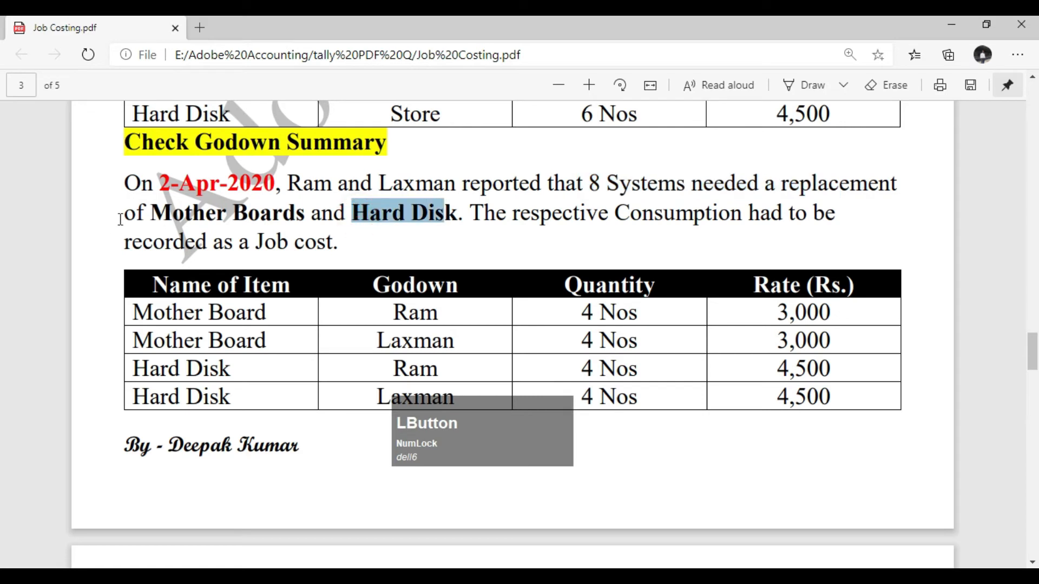
pyautogui.moveTo(148, 214); pyautogui.dragTo(304, 212)
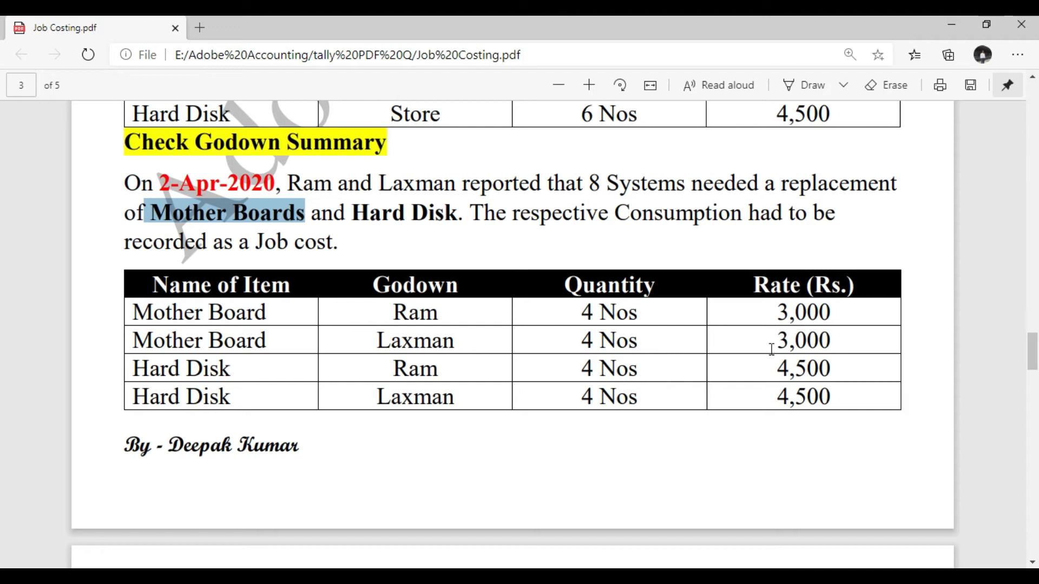
pyautogui.scroll(-2, 764, 351)
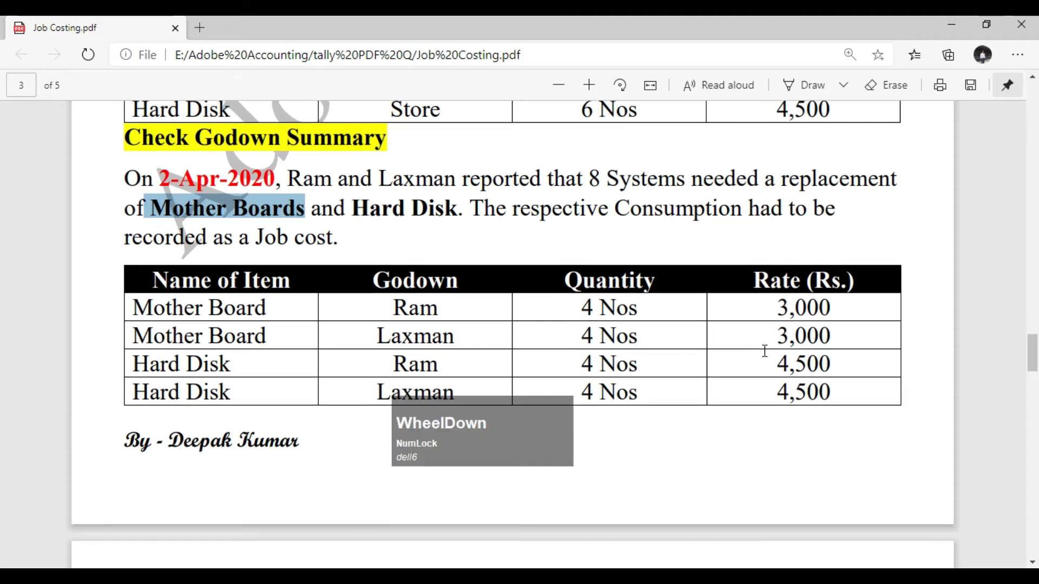
pyautogui.scroll(-4, 747, 333)
pyautogui.scroll(-4, 725, 330)
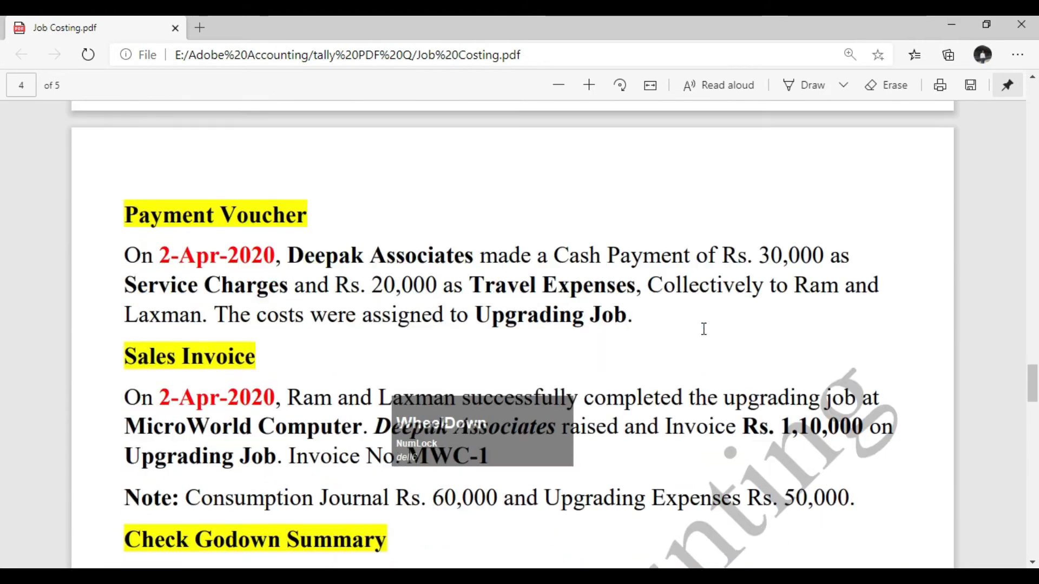
# Check the Payment Voucher amounts in the PDF against the Sales Invoice note's consumption and upgrading expenses and the invoice amount.
pyautogui.moveTo(466, 190); pyautogui.dragTo(352, 182)
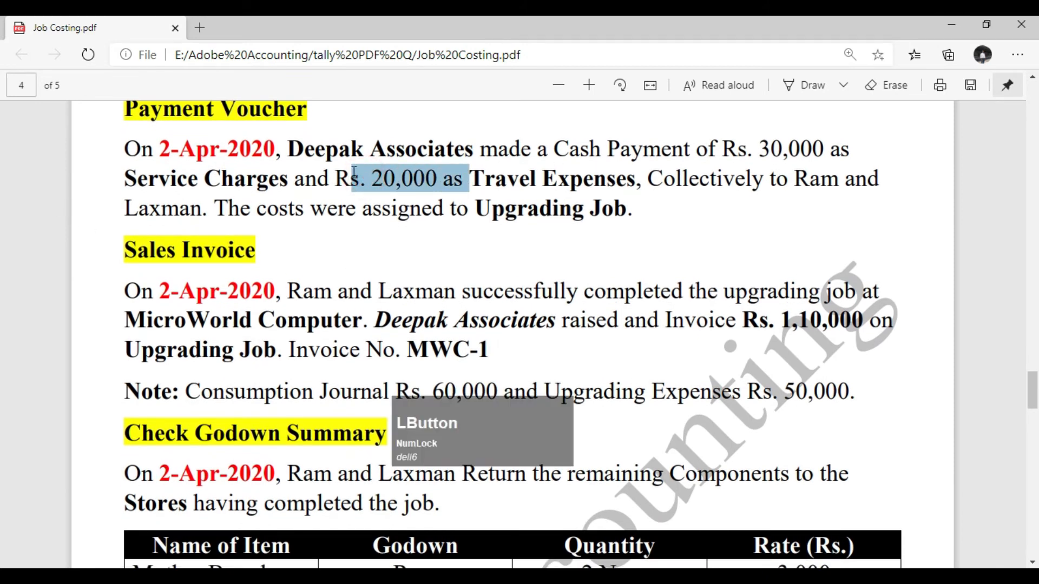
pyautogui.moveTo(768, 149); pyautogui.dragTo(250, 181)
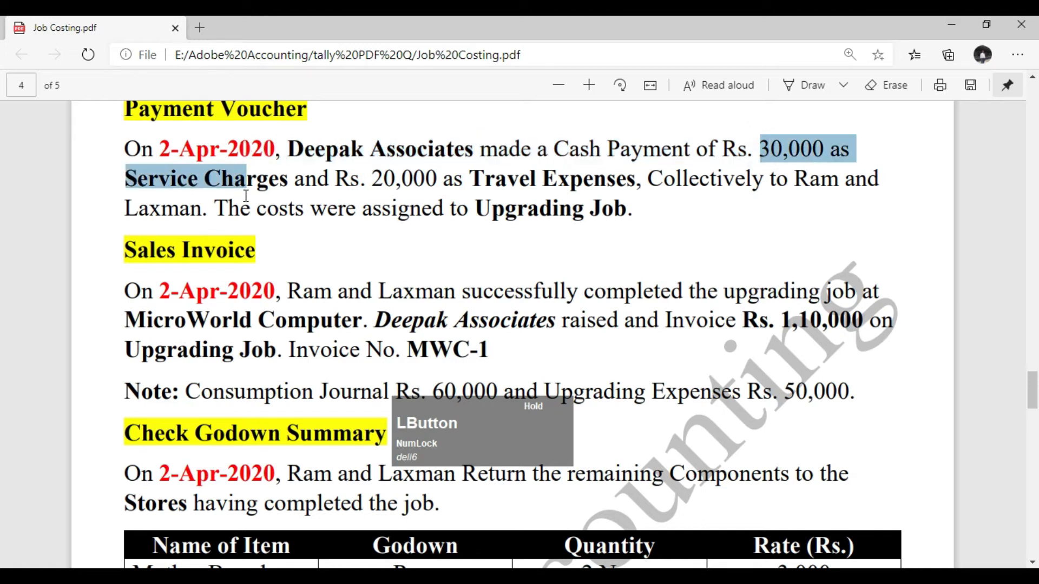
pyautogui.doubleClick(382, 179)
pyautogui.moveTo(467, 191); pyautogui.dragTo(654, 194)
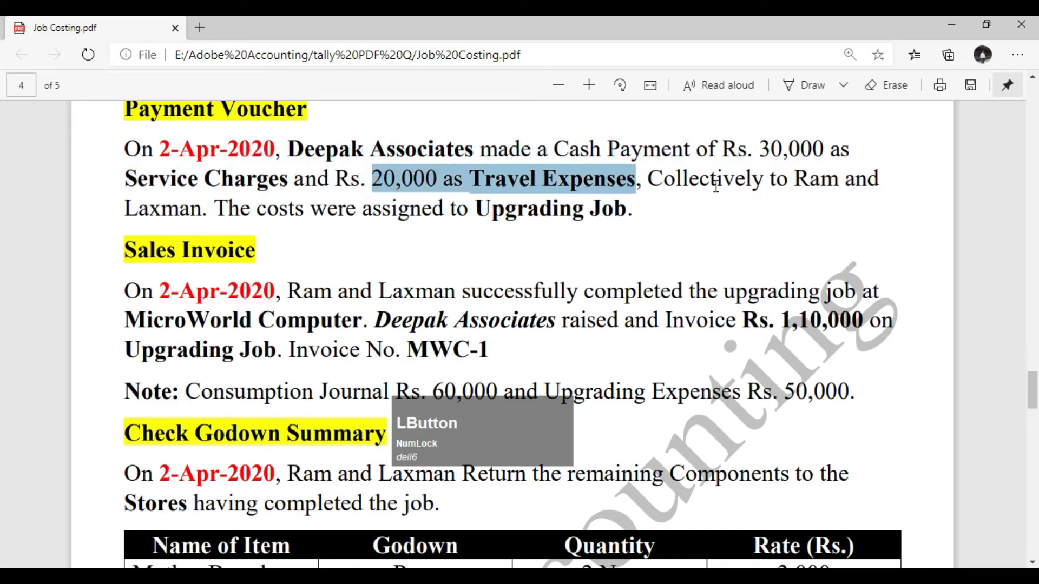
pyautogui.scroll(-1, 487, 379)
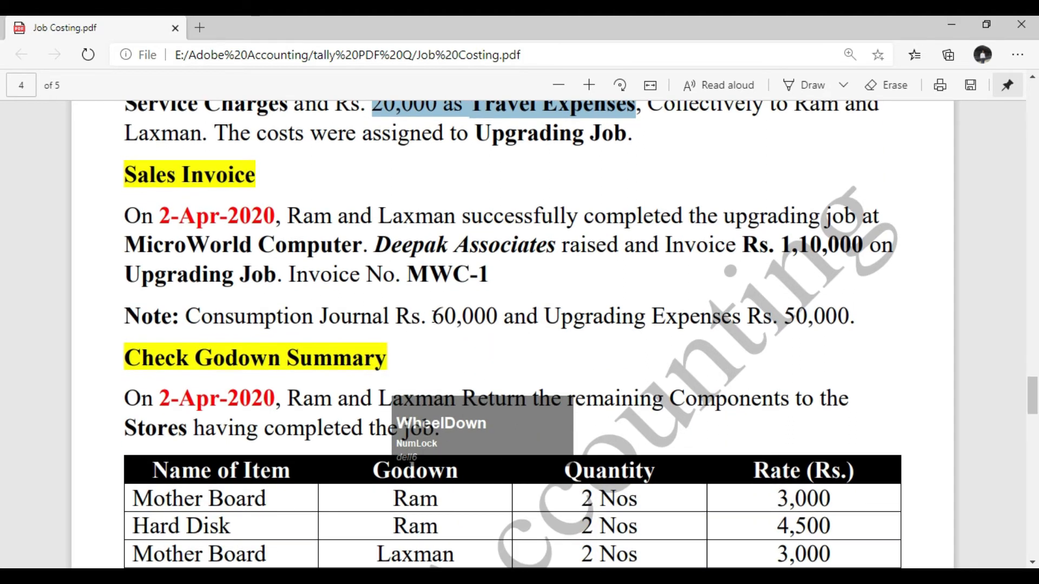
pyautogui.moveTo(431, 318); pyautogui.dragTo(497, 321)
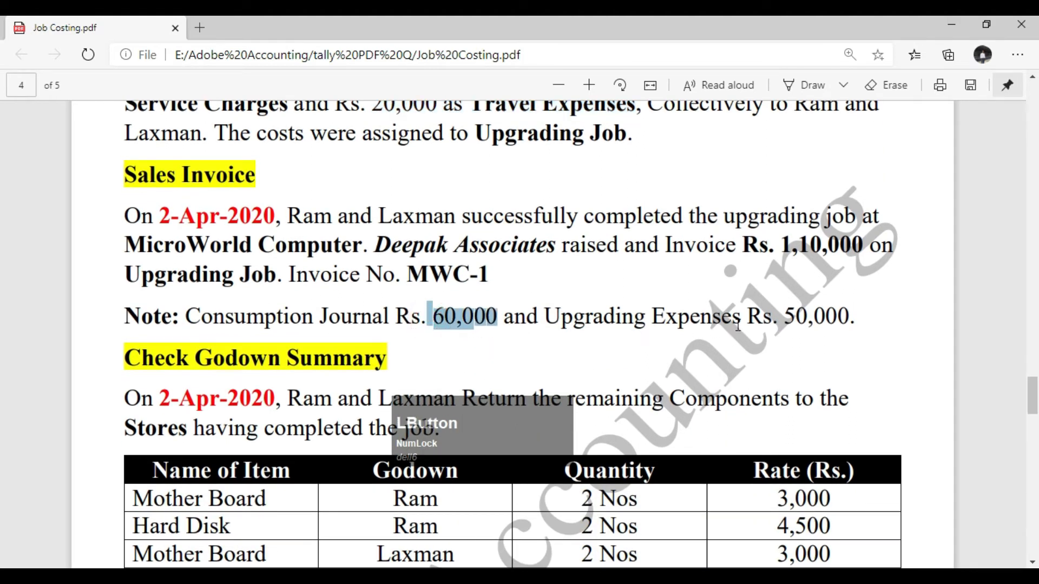
pyautogui.moveTo(785, 319); pyautogui.dragTo(853, 322)
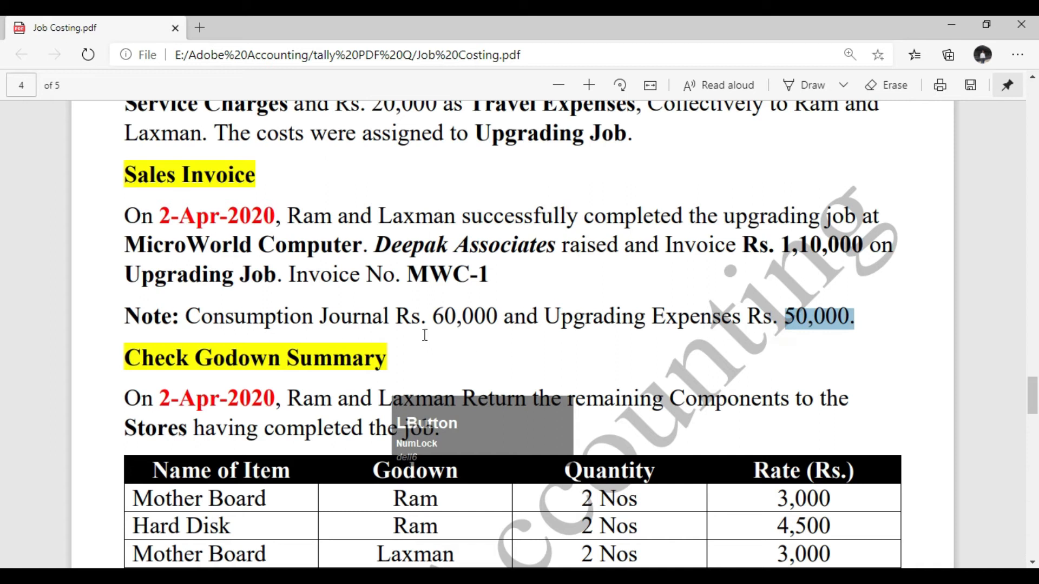
pyautogui.moveTo(781, 248); pyautogui.dragTo(870, 248)
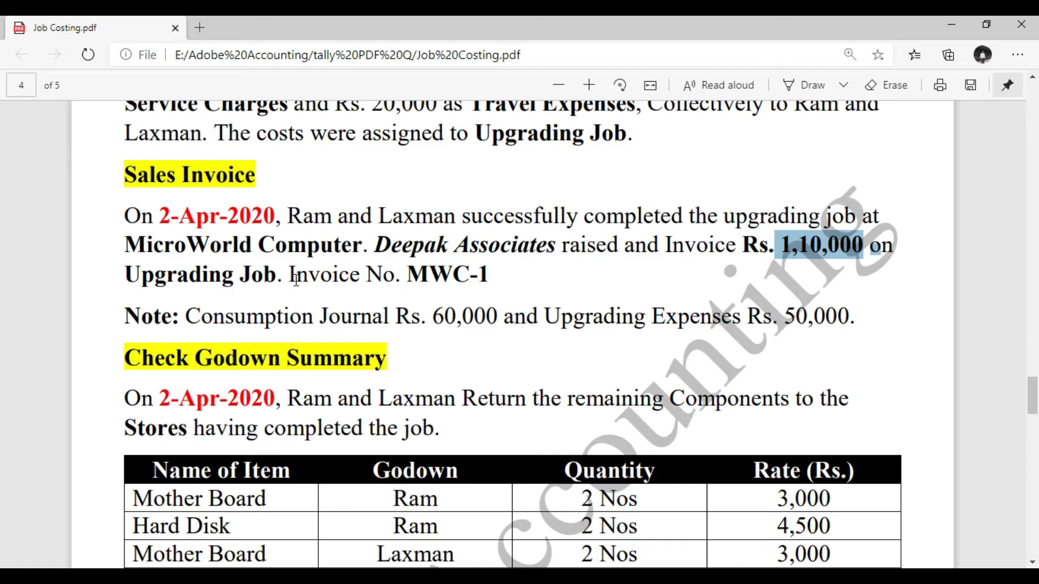
# Switch to Tally.ERP 9 and open a new sales voucher in accounting invoice mode.
pyautogui.hotkey('alt', 'Tab')
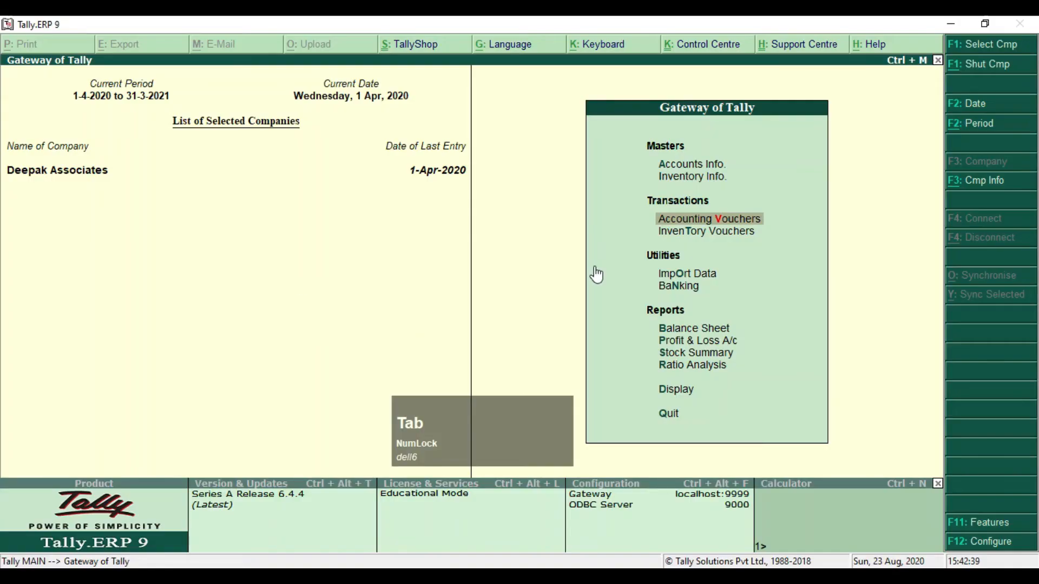
pyautogui.press('Down')
pyautogui.press('Up')
pyautogui.press('Return')
pyautogui.press('F8')
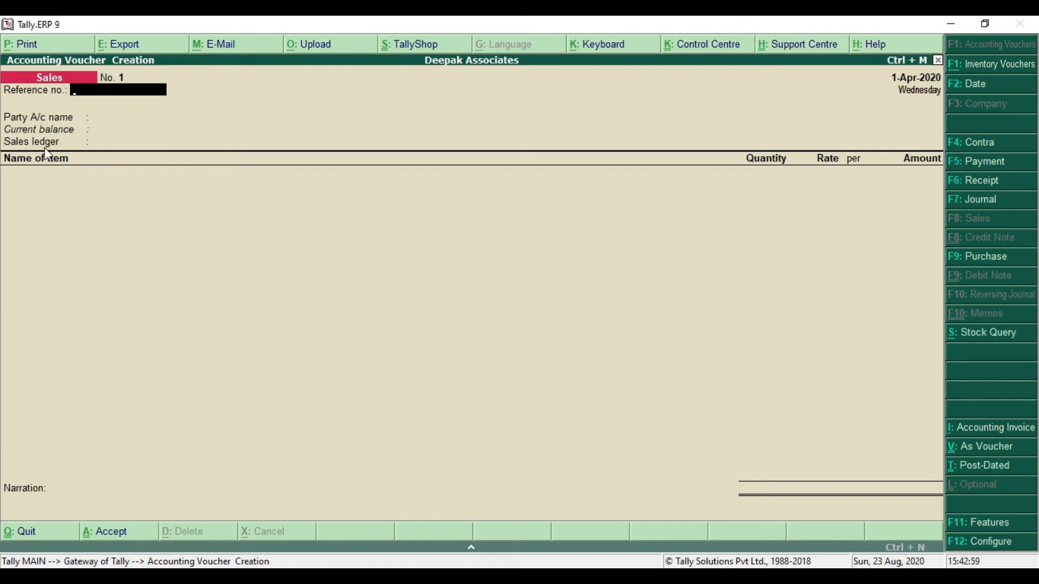
pyautogui.click(45, 157)
pyautogui.hotkey('ctrl', 'i')
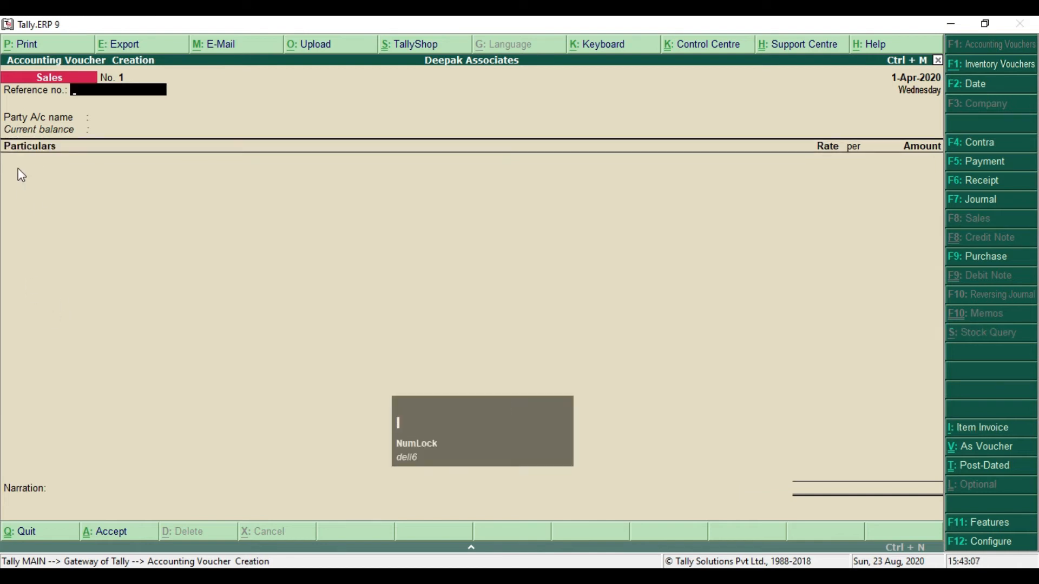
pyautogui.click(40, 145)
# Leave the reference number blank, choose MicroWorld Computer as the party account and accept its default details.
pyautogui.press('Return')
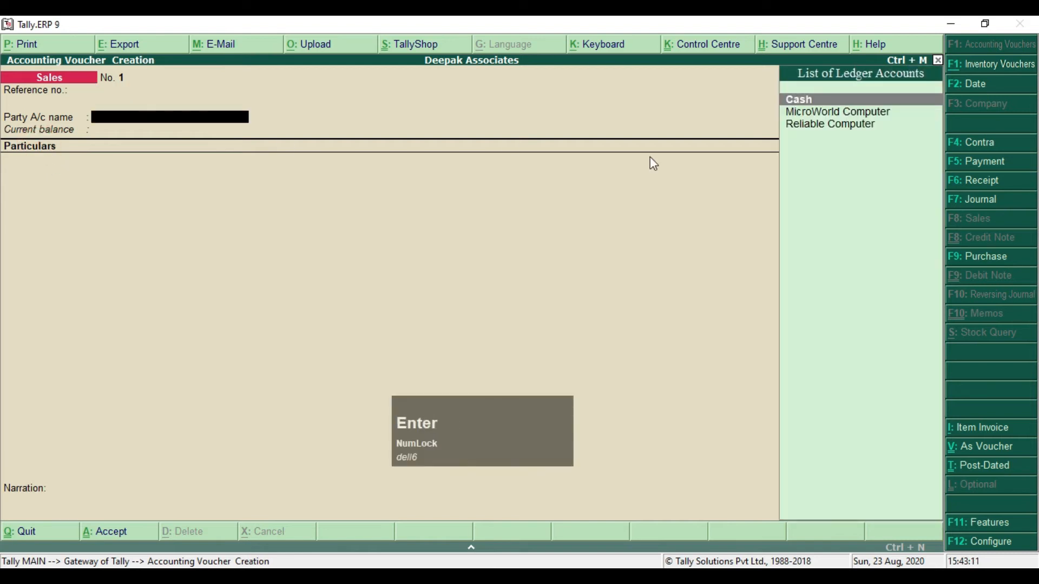
pyautogui.press('Down')
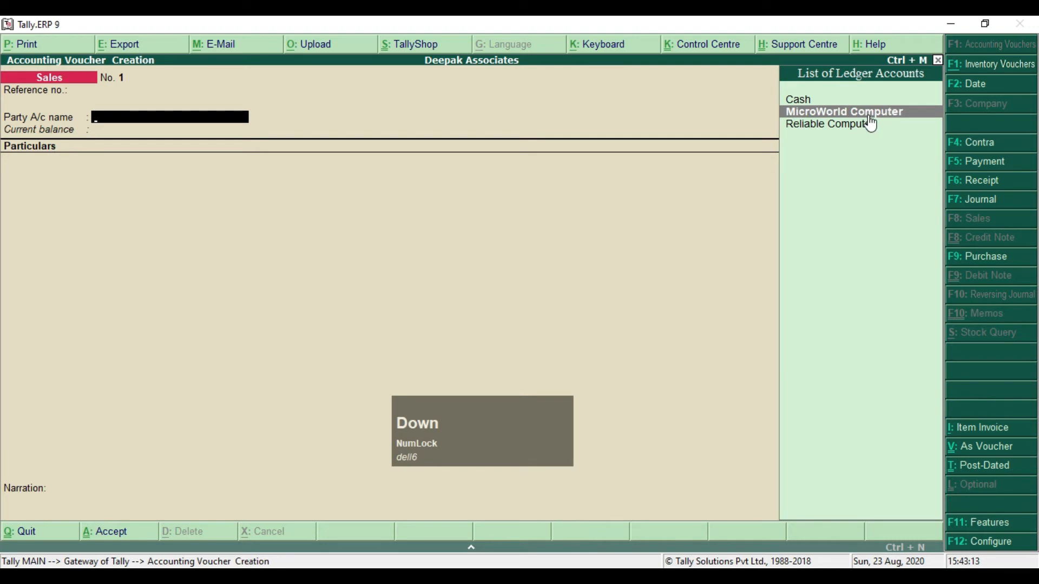
pyautogui.press('Return')
pyautogui.press('Return')
pyautogui.press('Return')
pyautogui.press('Return')
pyautogui.press('Return')
pyautogui.press('Return')
pyautogui.press('Return')
pyautogui.press('Return')
pyautogui.press('Return')
pyautogui.press('Return')
pyautogui.press('Return')
pyautogui.press('Return')
pyautogui.press('Return')
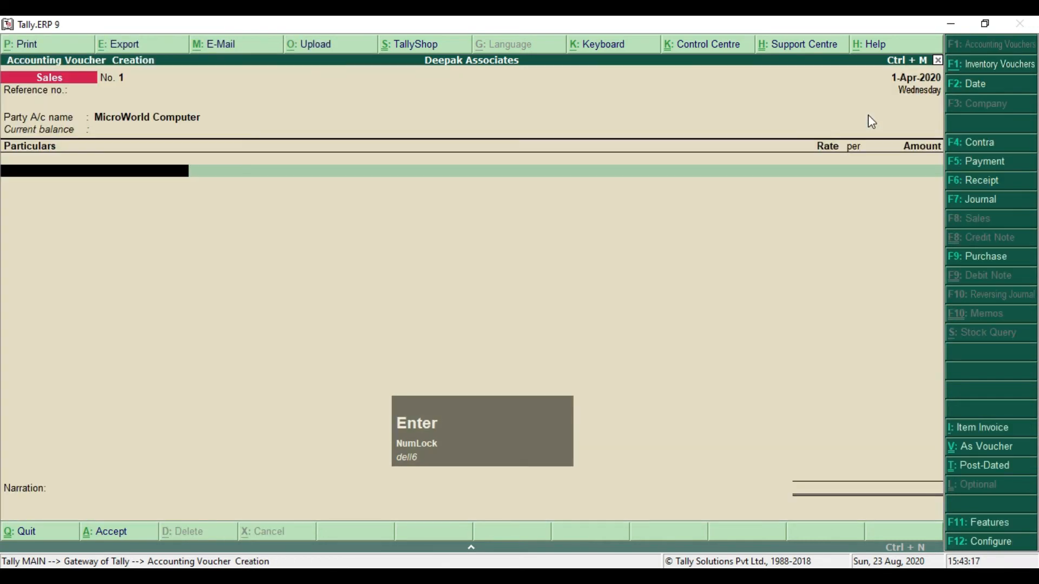
# Add the Sales ledger under particulars with an amount of 1,10,000, checking the invoice amount in Job Costing.pdf.
pyautogui.write('S')
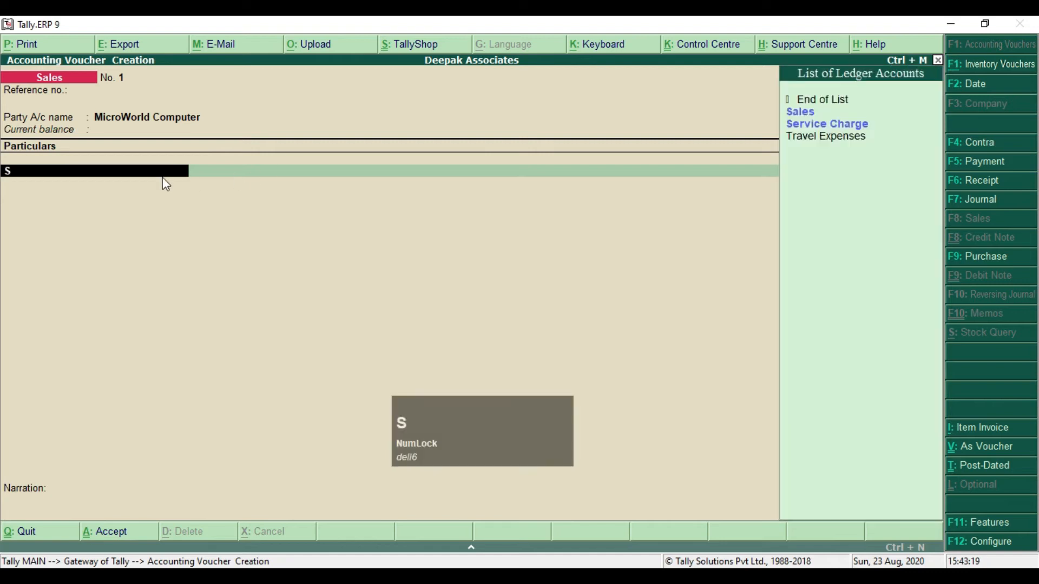
pyautogui.click(836, 112)
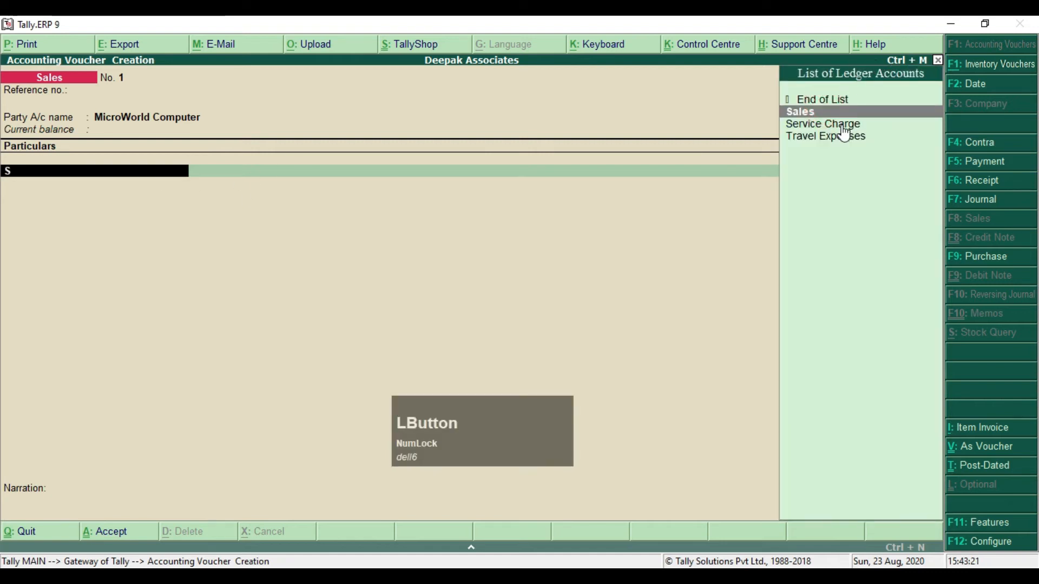
pyautogui.press('Return')
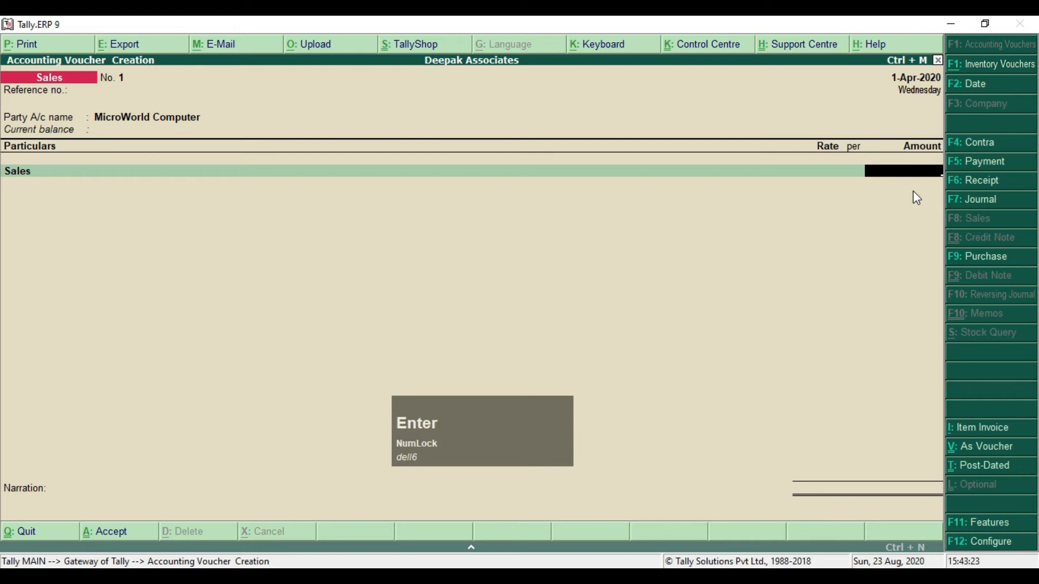
pyautogui.hotkey('alt', 'Tab')
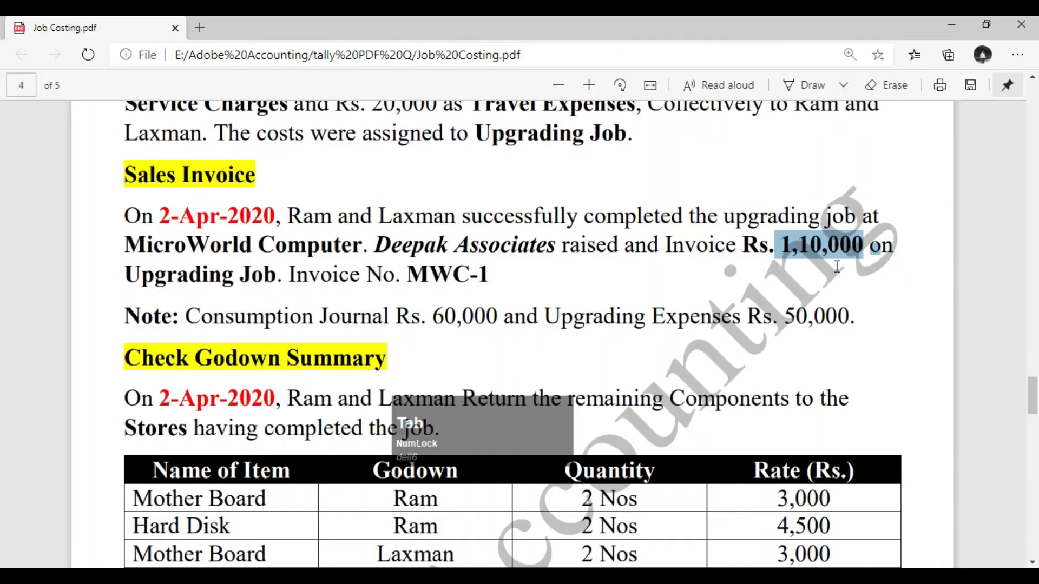
pyautogui.click(802, 253)
pyautogui.moveTo(743, 244); pyautogui.dragTo(868, 246)
pyautogui.hotkey('alt', 'Tab')
pyautogui.write('1')
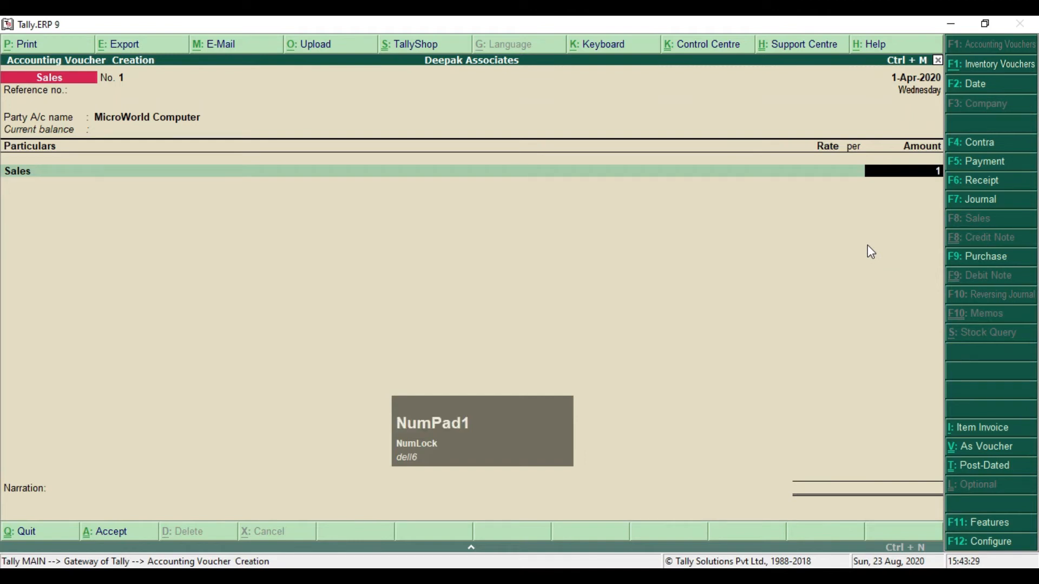
pyautogui.write('10000')
pyautogui.press('Return')
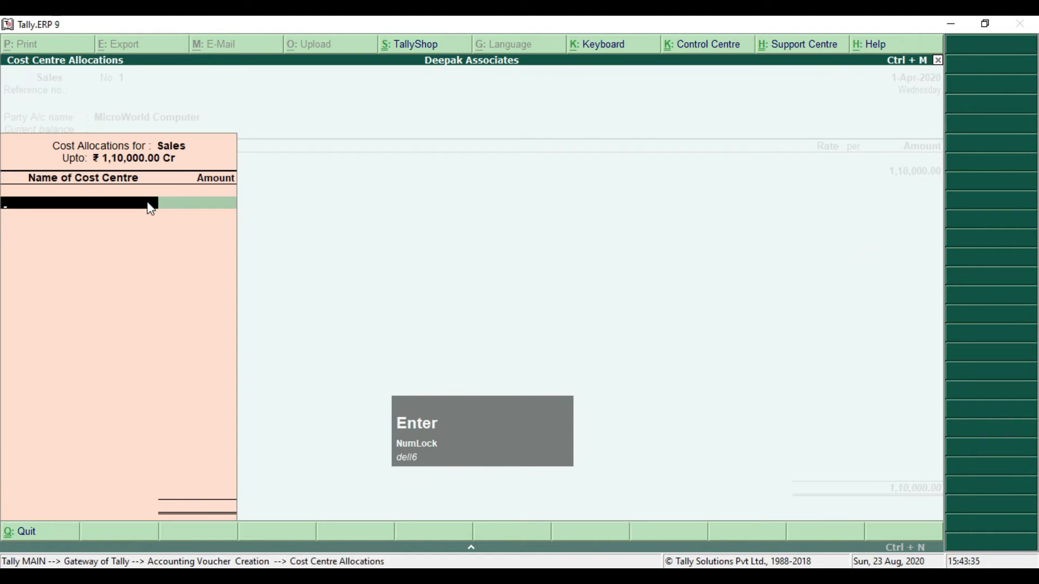
# Allocate the full 1,10,000 of sales to the Upgrading Job cost centre, checking the job and invoice number in the PDF.
pyautogui.press('space')
pyautogui.click(830, 118)
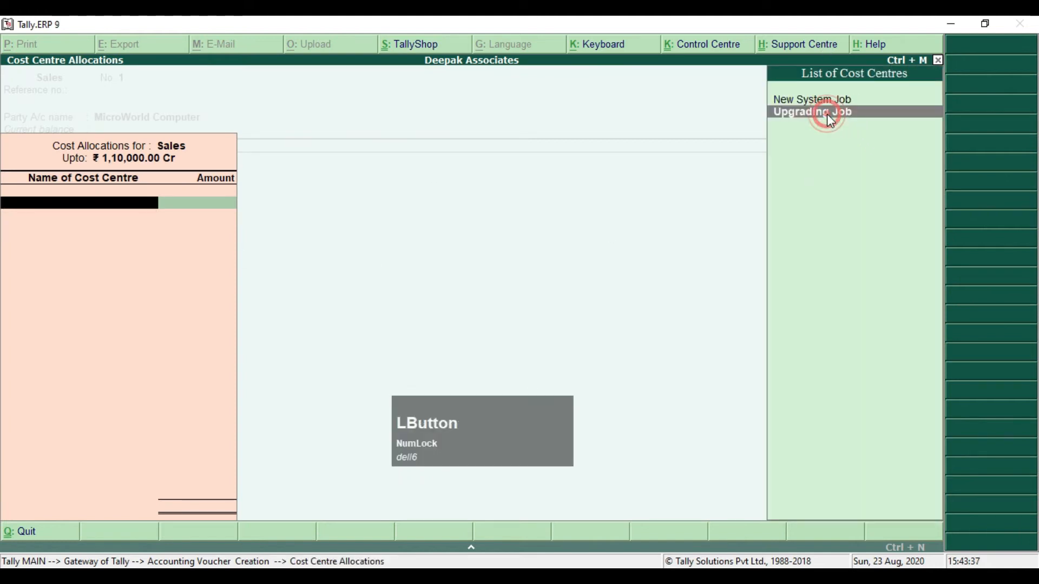
pyautogui.hotkey('alt', 'Tab')
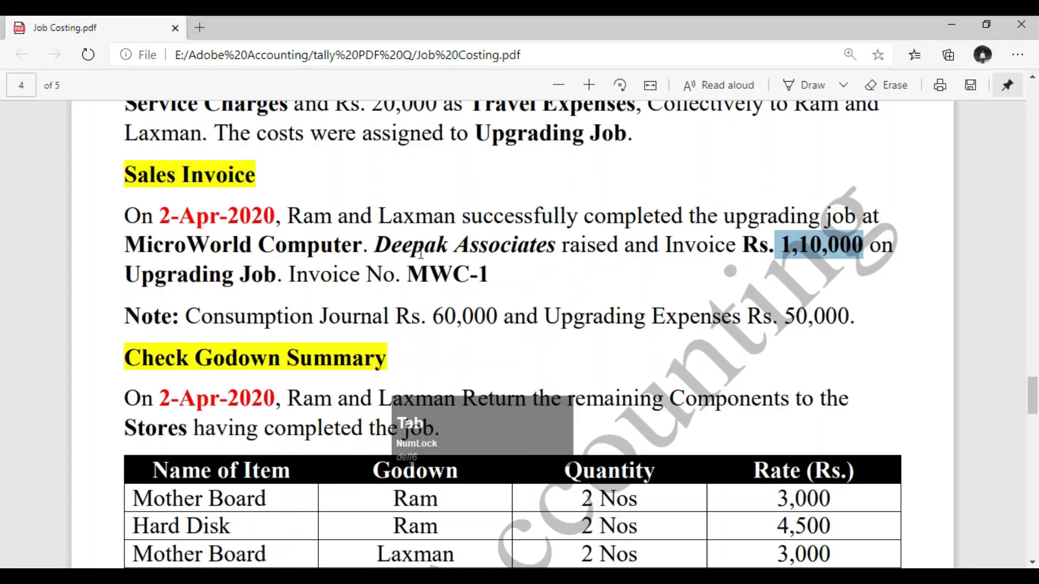
pyautogui.moveTo(128, 274); pyautogui.dragTo(276, 275)
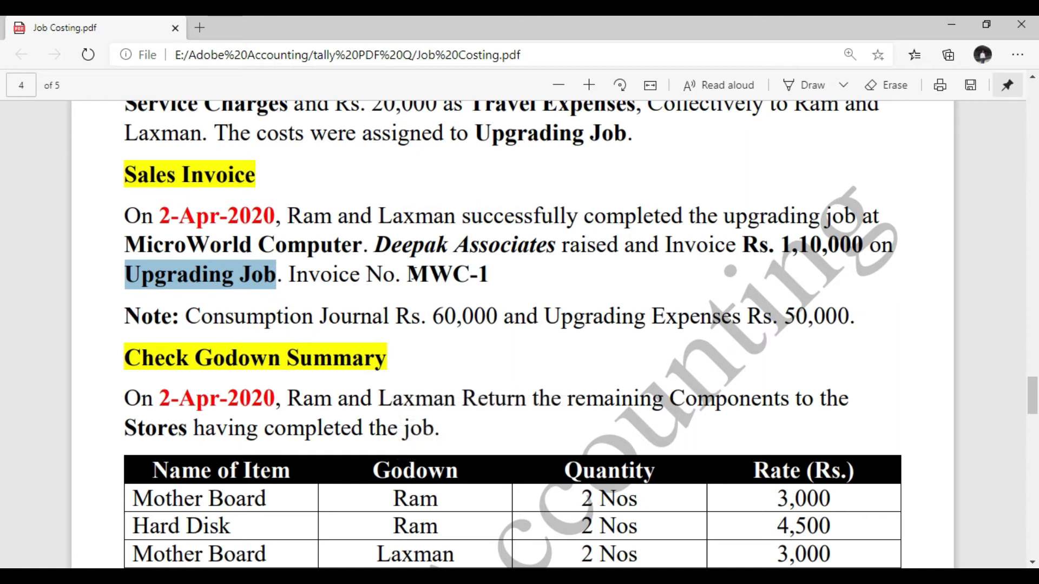
pyautogui.moveTo(408, 274); pyautogui.dragTo(490, 274)
pyautogui.hotkey('ctrl', 'c')
pyautogui.hotkey('alt', 'Tab')
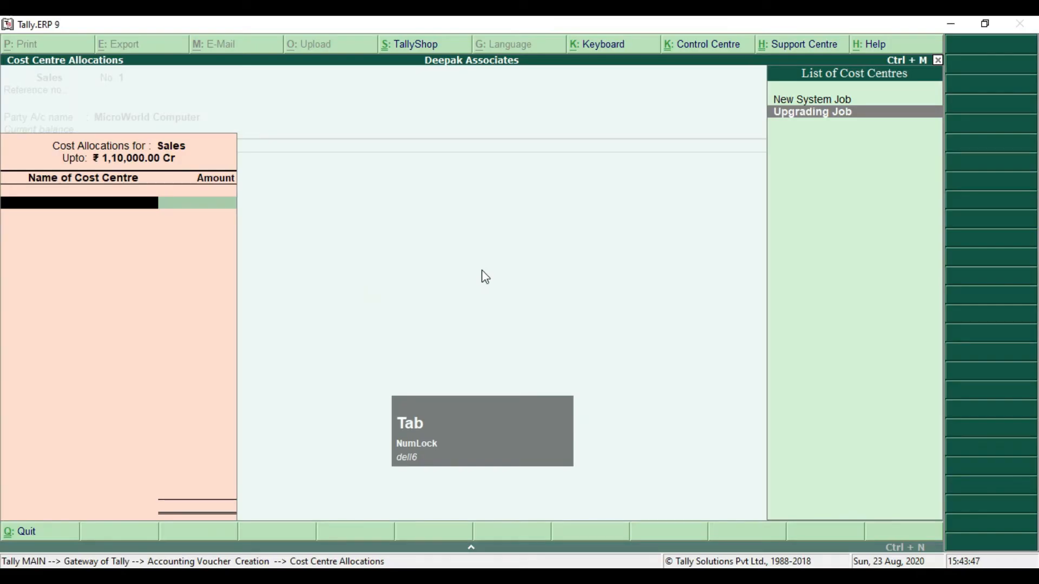
pyautogui.press('Return')
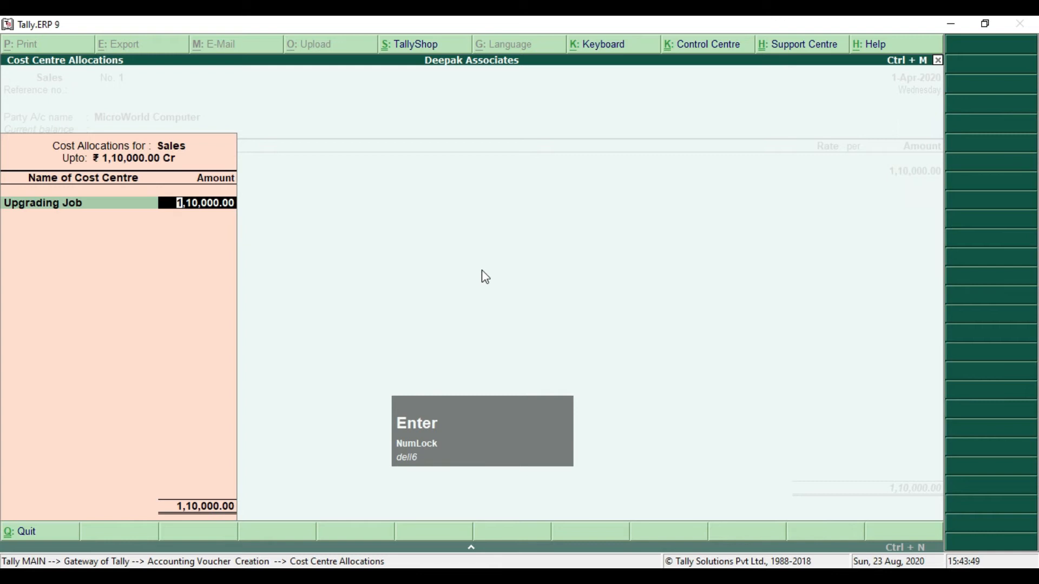
pyautogui.press('Return')
pyautogui.press('Return')
pyautogui.press('Return')
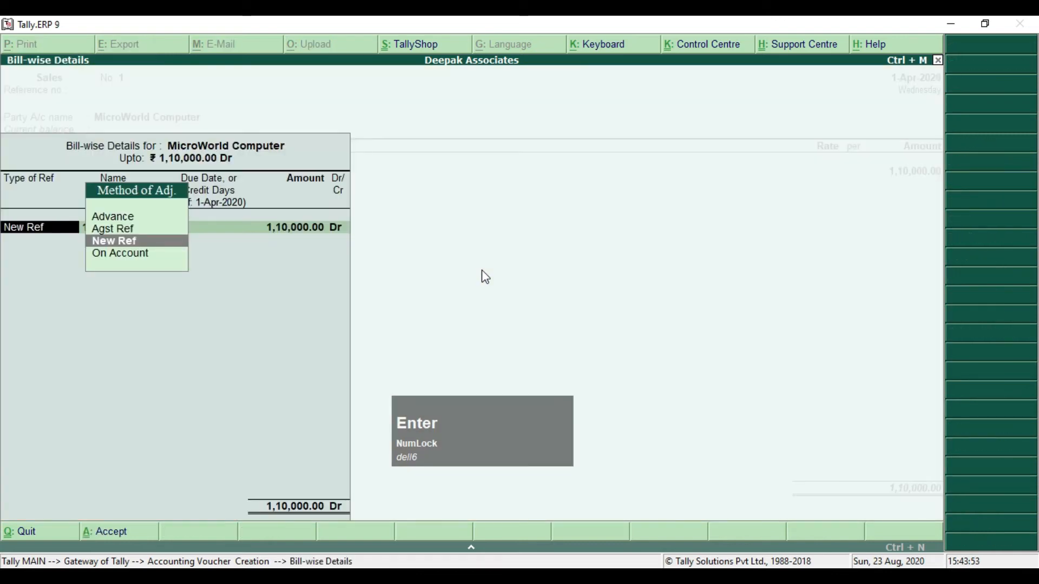
# Record the MicroWorld Computer bill as a New Ref named MWC1 for the full amount, with no due date.
pyautogui.press('Return')
pyautogui.write('MW')
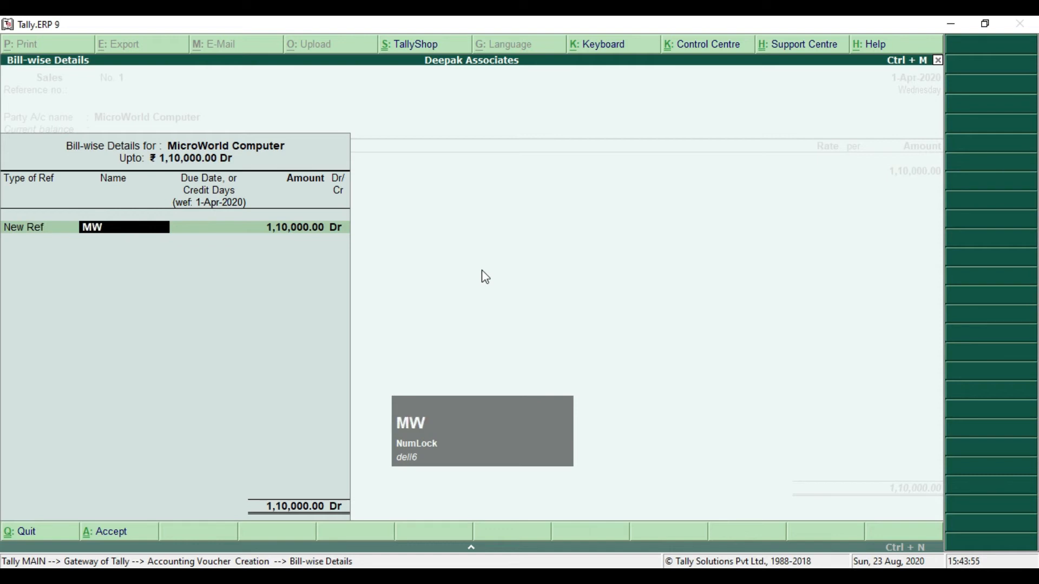
pyautogui.write('C1')
pyautogui.press('Return')
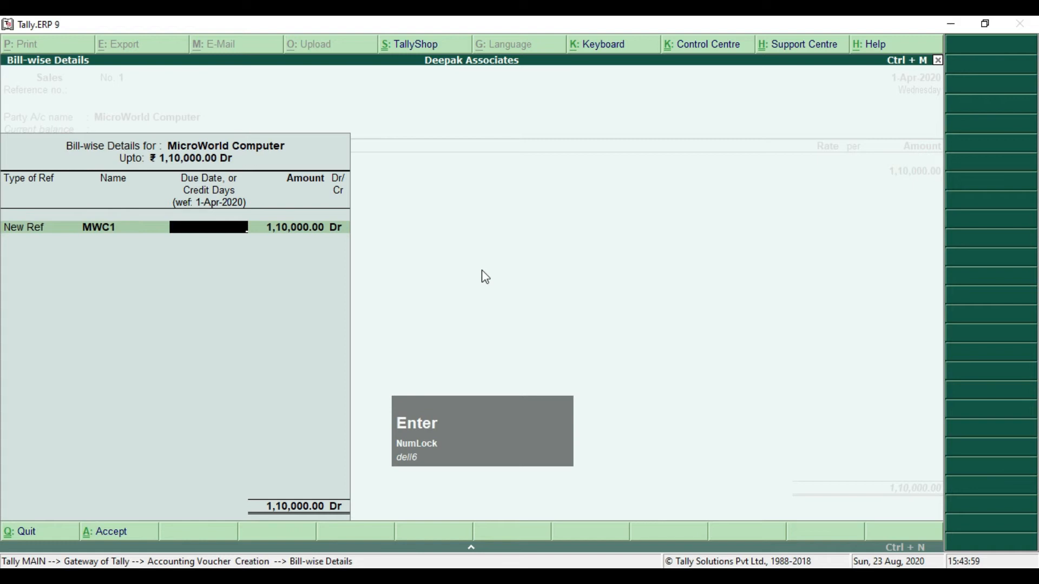
pyautogui.press('Return')
pyautogui.press('Return')
pyautogui.press('Return')
# Finish the sales invoice without a narration, save it and return to the Gateway of Tally.
pyautogui.press('Return')
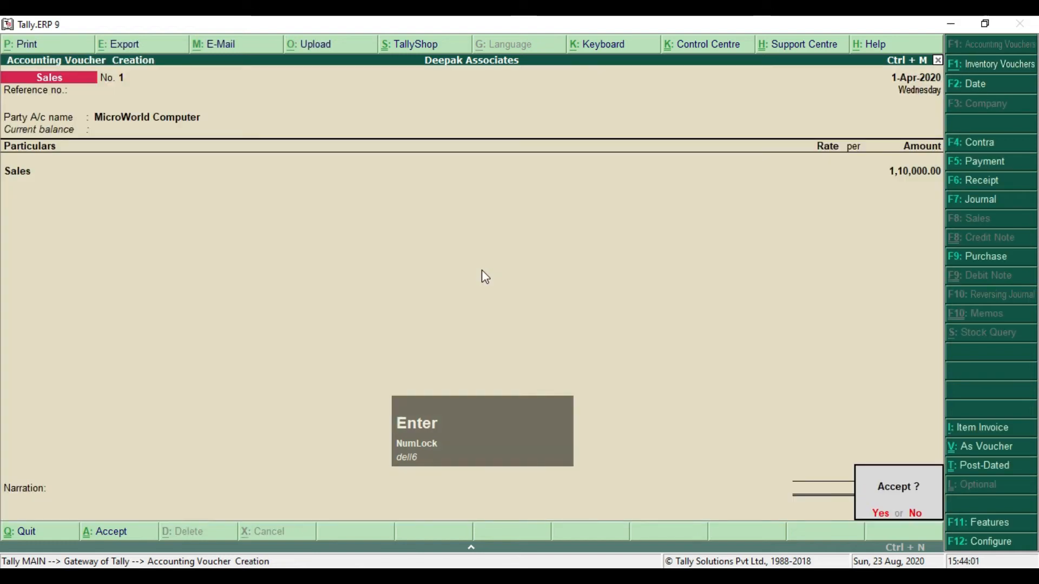
pyautogui.press('Return')
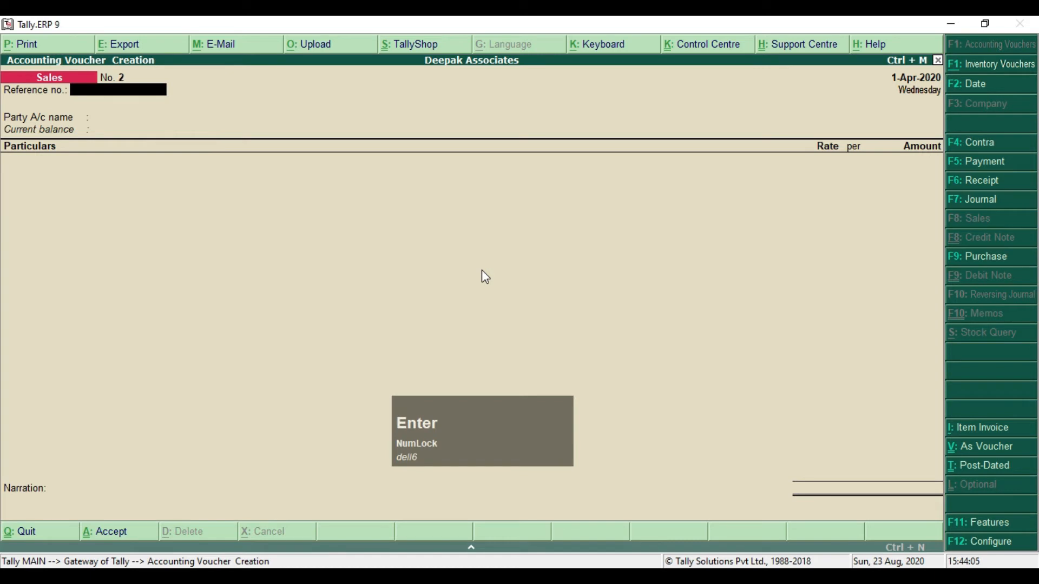
pyautogui.press('Escape')
pyautogui.press('Escape')
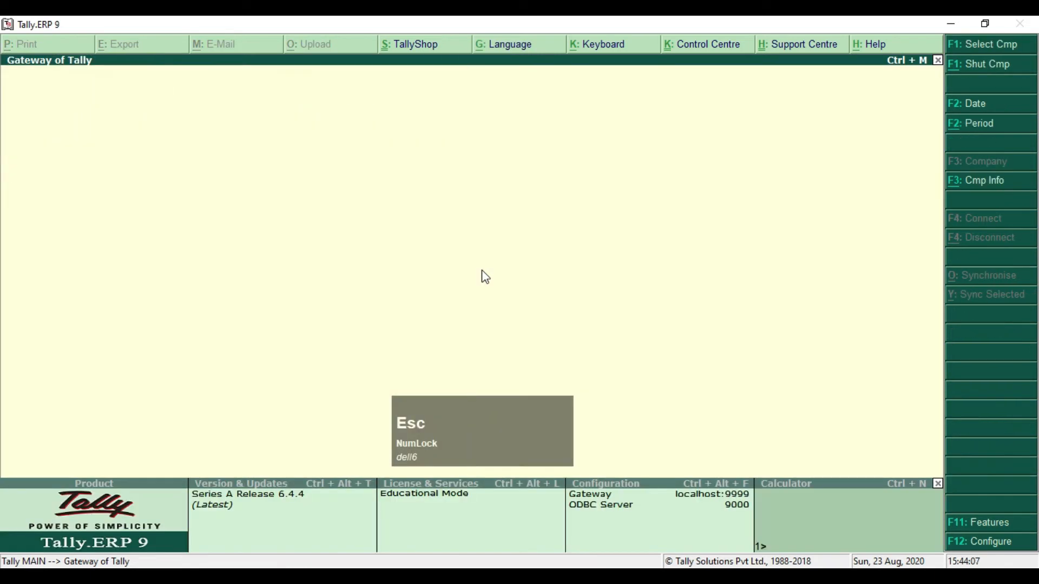
# Look up the Check Godown Summary task that follows the Sales Invoice in Job Costing.pdf, then return to Tally.ERP 9.
pyautogui.hotkey('alt', 'Tab')
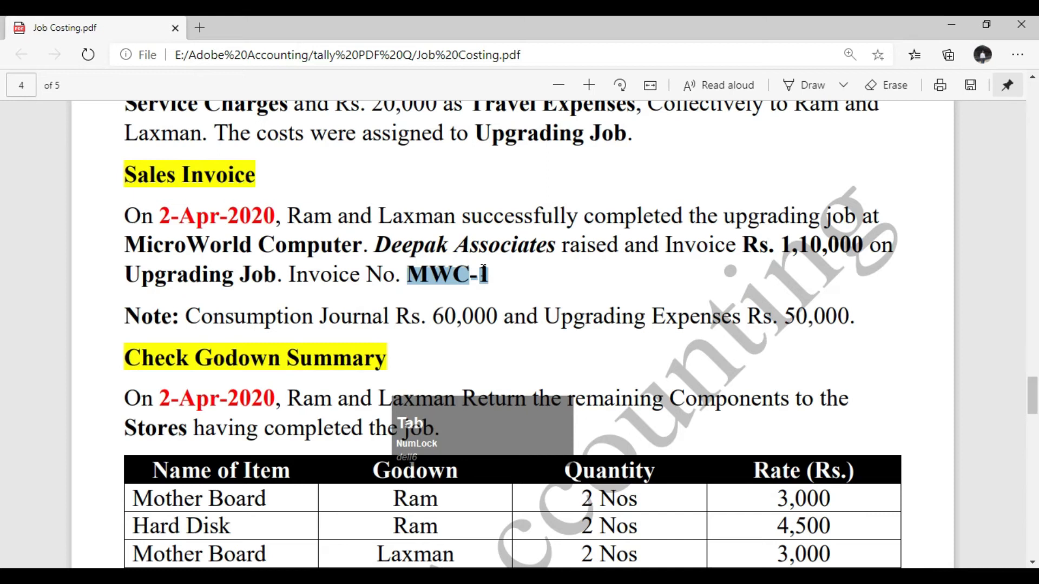
pyautogui.scroll(1, 491, 250)
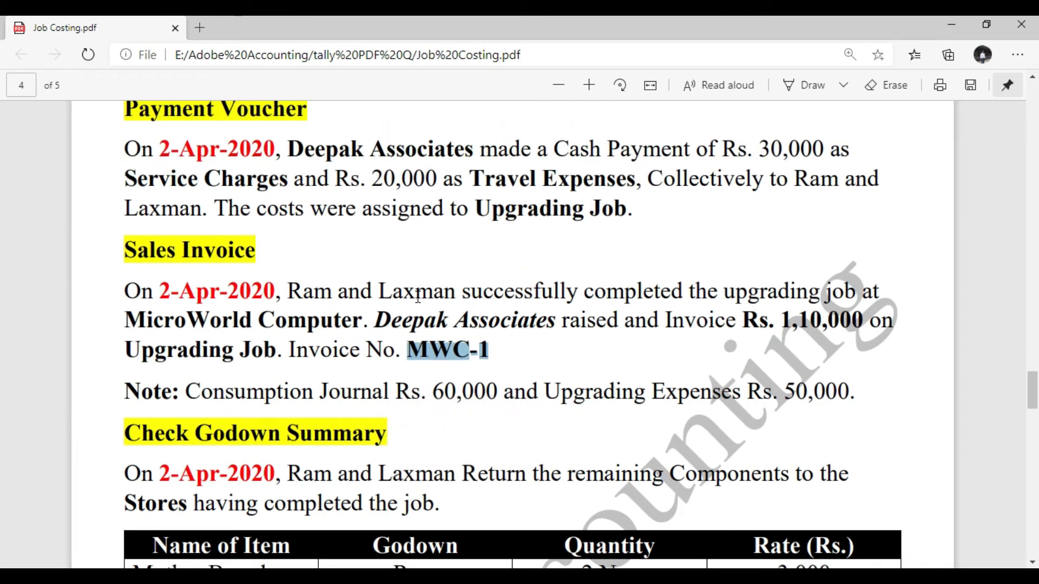
pyautogui.scroll(-3, 506, 303)
pyautogui.click(502, 278)
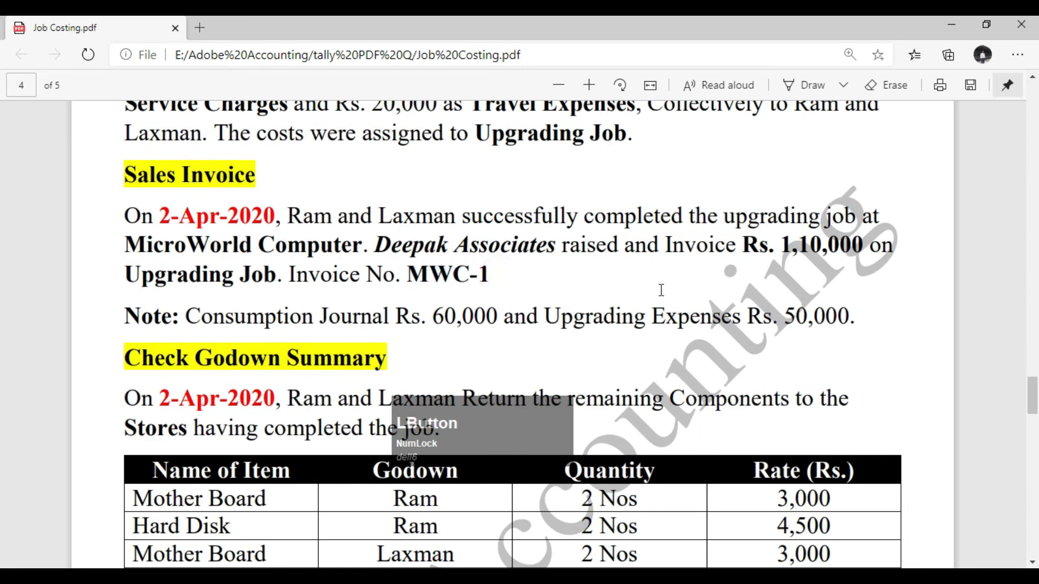
pyautogui.scroll(-3, 195, 273)
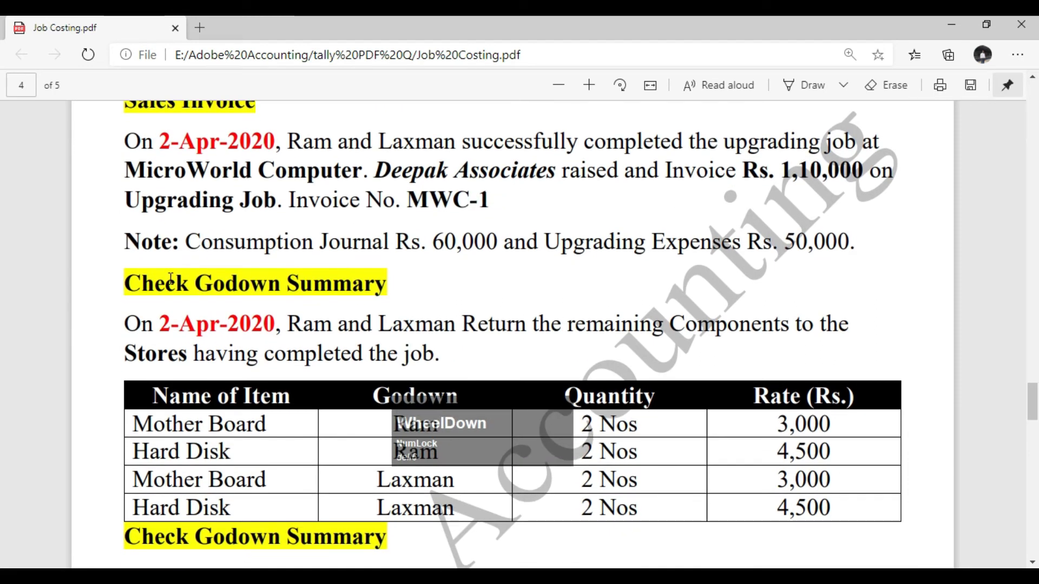
pyautogui.moveTo(136, 283); pyautogui.dragTo(381, 287)
pyautogui.hotkey('alt', 'Tab')
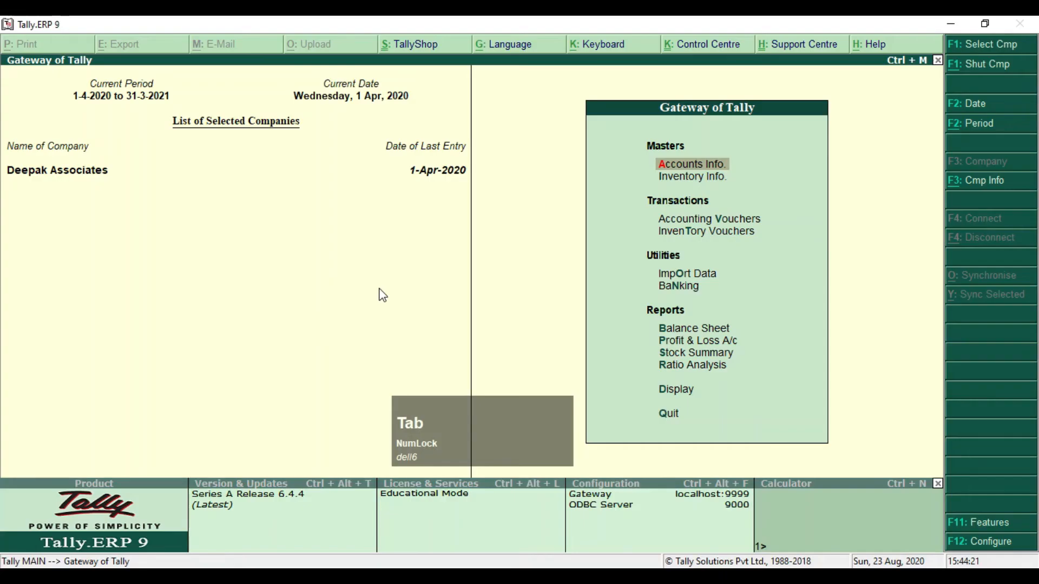
# Open the godown selection for the Godown Summary report under the inventory statements.
pyautogui.press('Down')
pyautogui.press('Down')
pyautogui.press('Down')
pyautogui.press('Down')
pyautogui.press('Down')
pyautogui.press('Down')
pyautogui.press('Down')
pyautogui.press('Down')
pyautogui.press('Down')
pyautogui.press('Down')
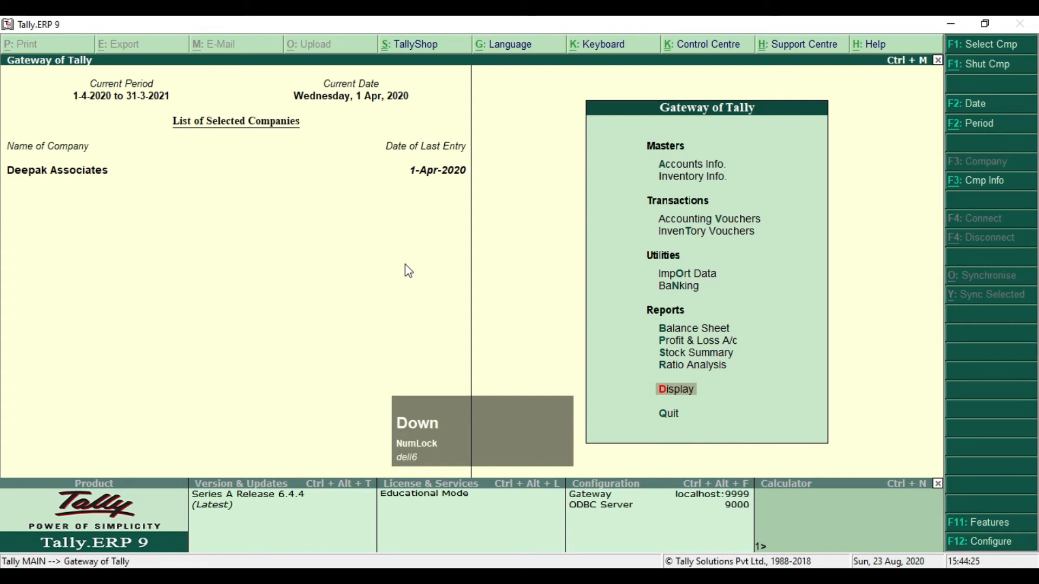
pyautogui.press('Return')
pyautogui.press('Down')
pyautogui.press('Down')
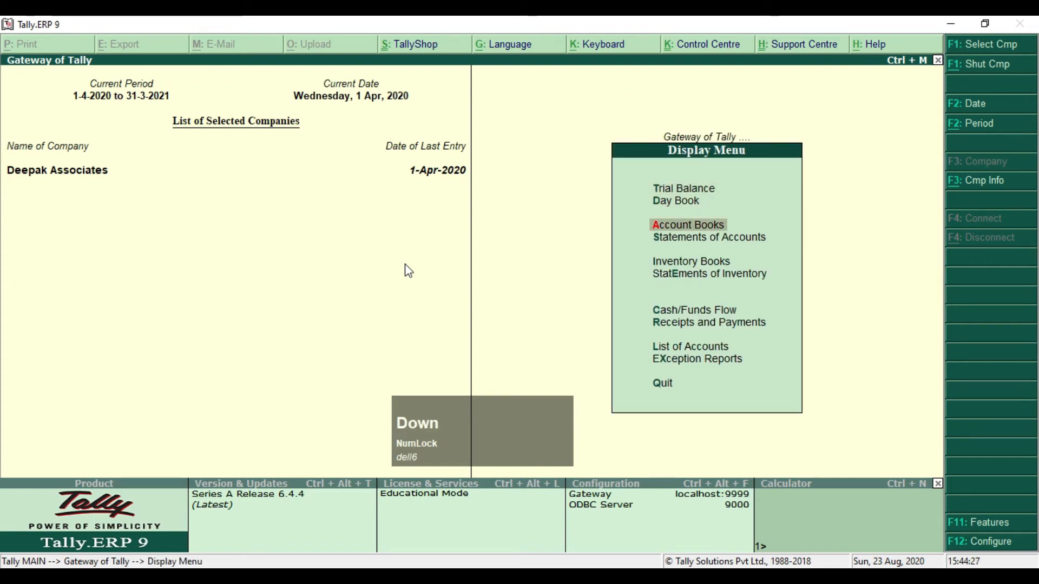
pyautogui.press('Down')
pyautogui.press('Down')
pyautogui.press('Down')
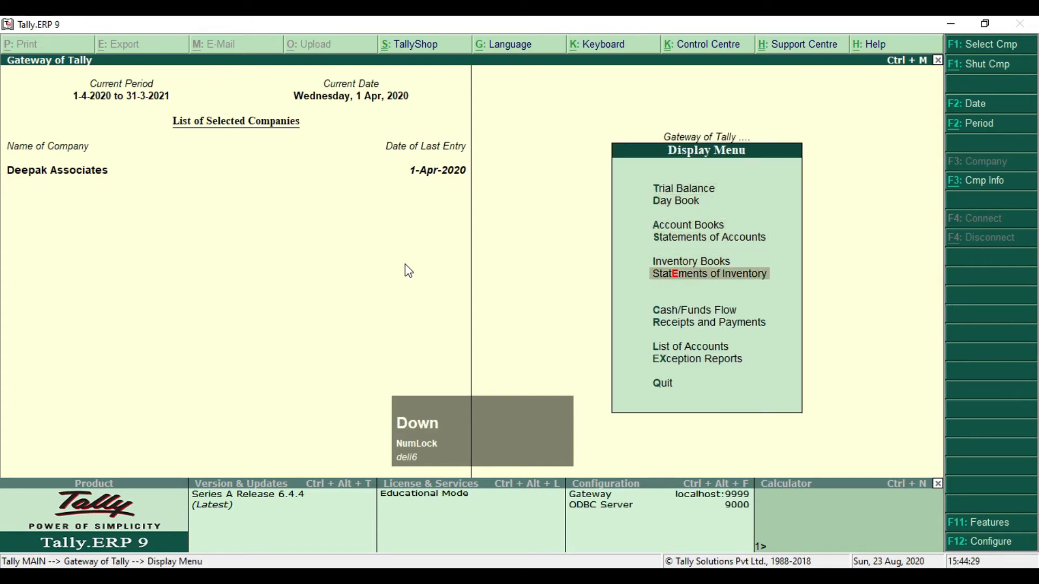
pyautogui.press('Return')
pyautogui.press('Down')
pyautogui.press('Up')
pyautogui.press('Return')
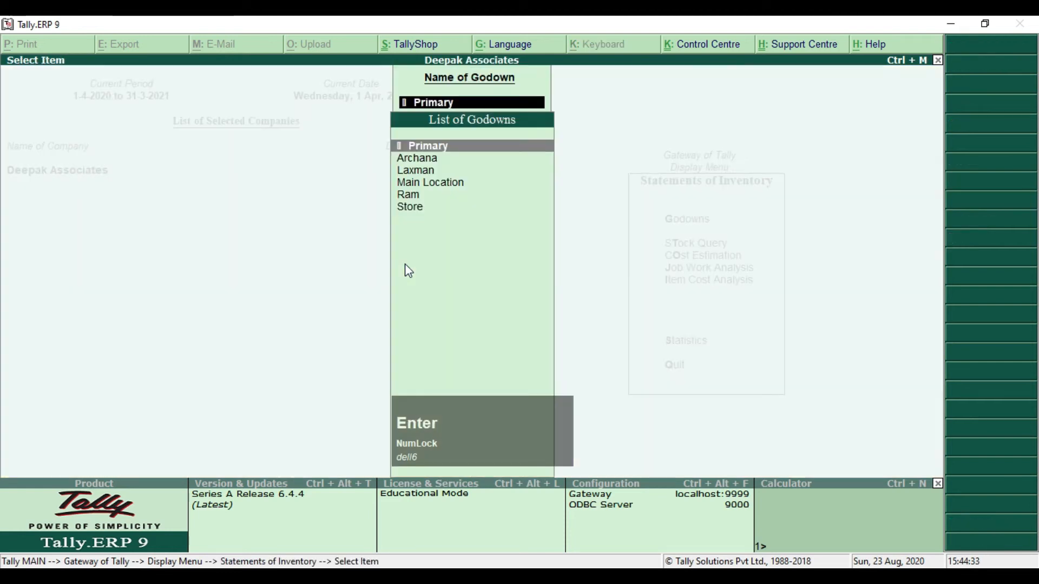
# Display the Godown Summary for the Laxman godown.
pyautogui.press('Down')
pyautogui.press('Down')
pyautogui.press('Down')
pyautogui.press('Up')
pyautogui.press('Down')
pyautogui.press('Down')
pyautogui.press('Up')
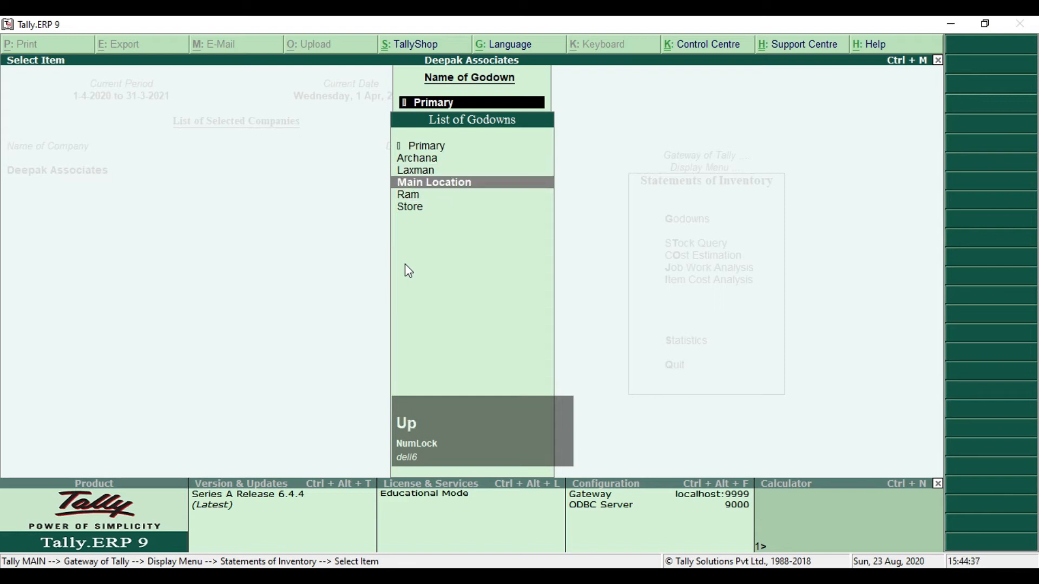
pyautogui.press('Up')
pyautogui.press('Return')
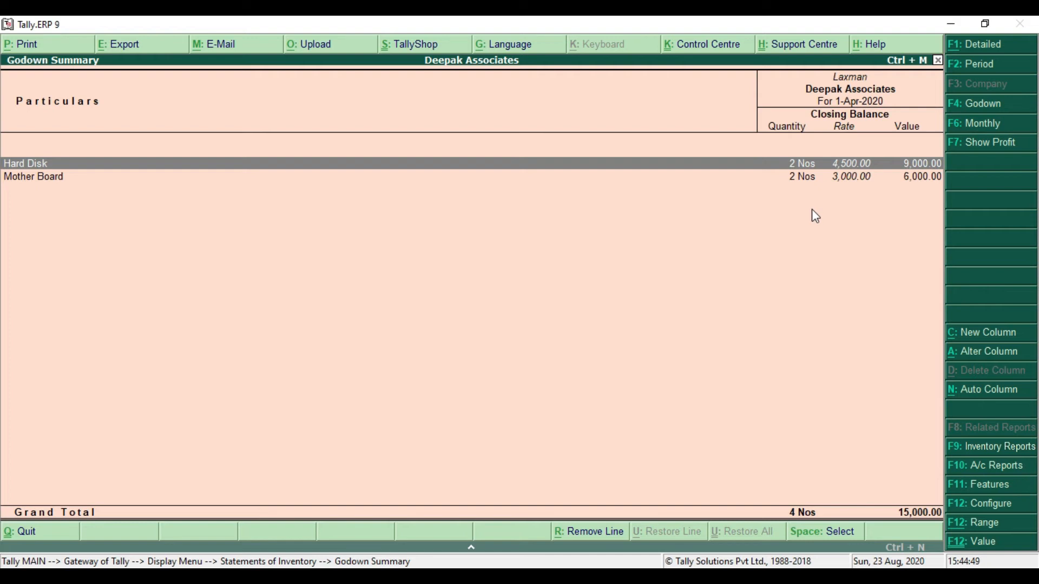
# Switch the Godown Summary to the Ram godown.
pyautogui.press('Escape')
pyautogui.press('Down')
pyautogui.press('Down')
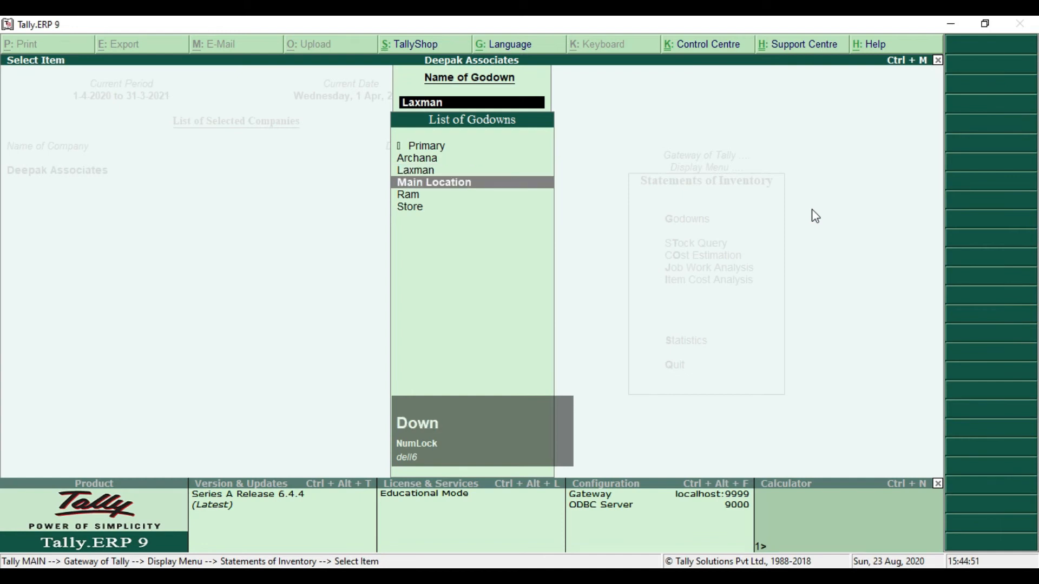
pyautogui.press('Return')
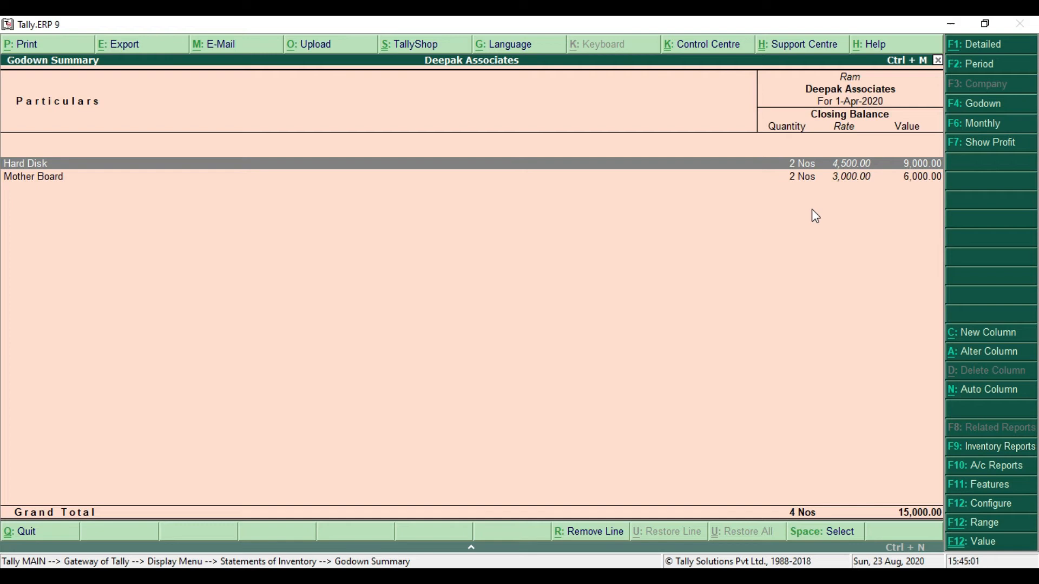
# Compare the issued and consumed Mother Board and Hard Disk quantities for both godowns in Job Costing.pdf, and return to Tally.ERP 9.
pyautogui.hotkey('alt', 'Tab')
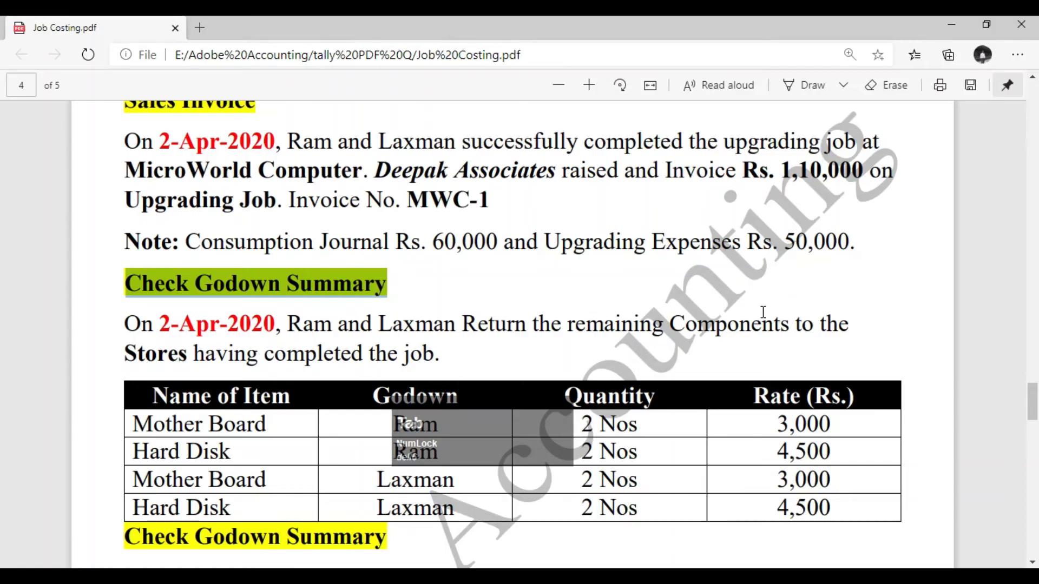
pyautogui.scroll(10, 677, 307)
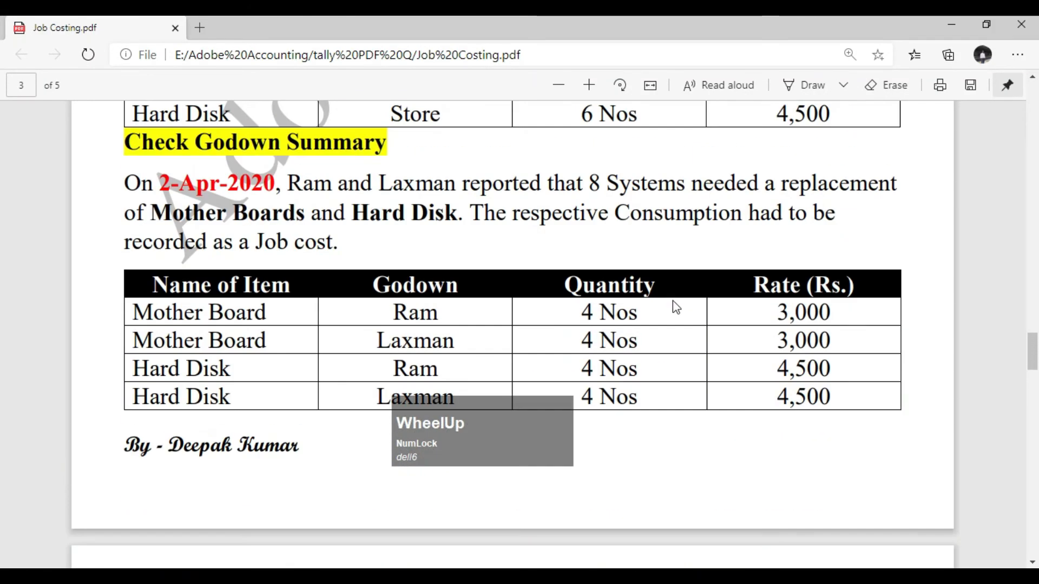
pyautogui.scroll(4, 595, 295)
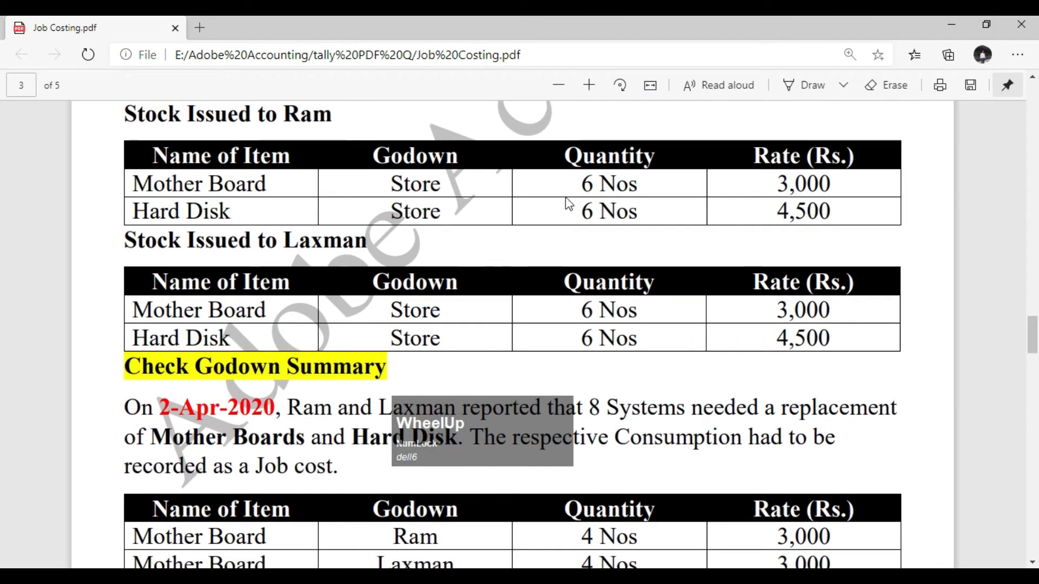
pyautogui.scroll(1, 568, 204)
pyautogui.moveTo(281, 200); pyautogui.dragTo(338, 199)
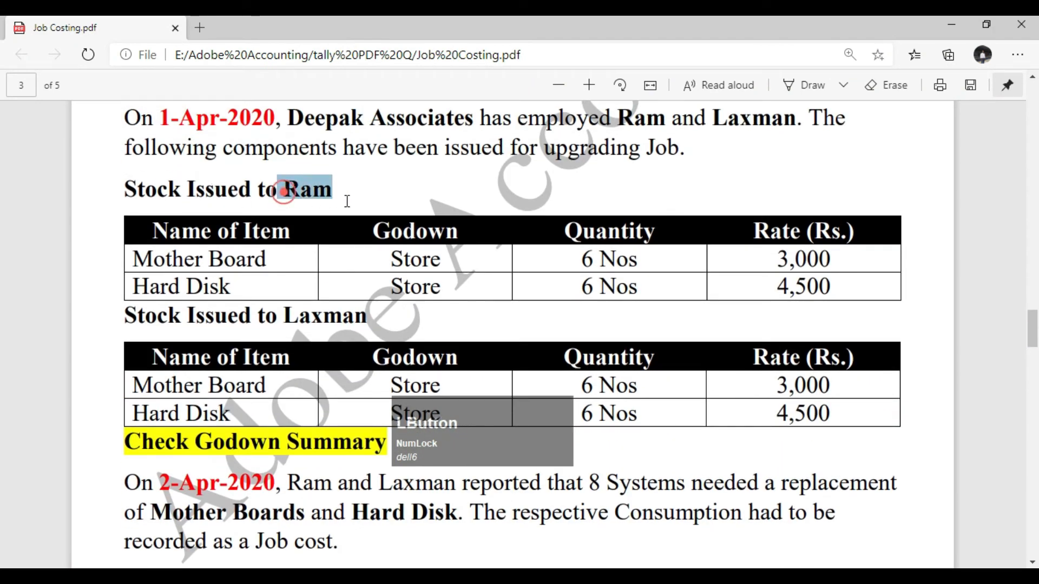
pyautogui.moveTo(583, 261); pyautogui.dragTo(598, 261)
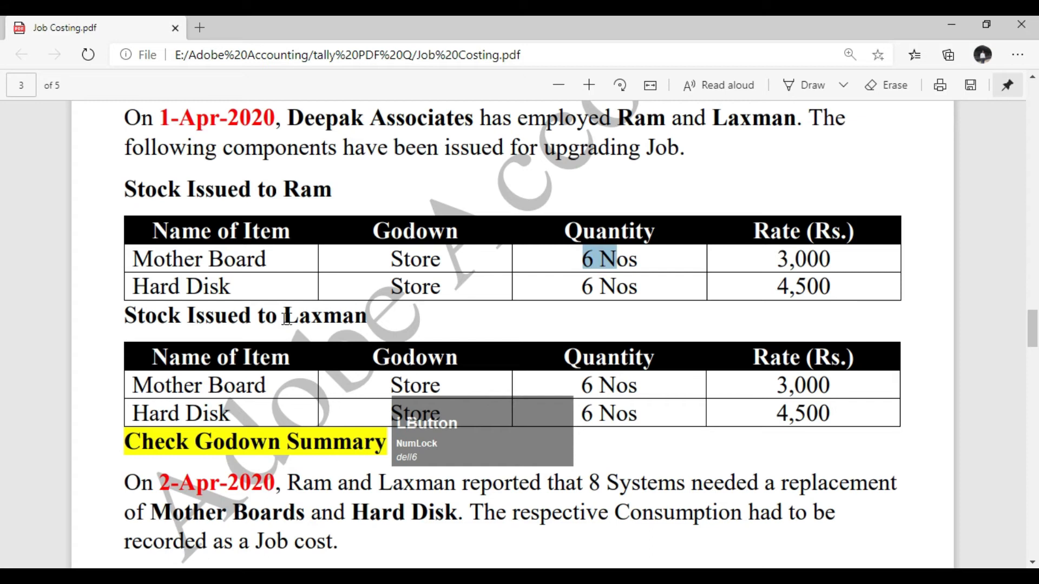
pyautogui.moveTo(279, 320); pyautogui.dragTo(368, 317)
pyautogui.moveTo(596, 385); pyautogui.dragTo(637, 393)
pyautogui.scroll(-6, 629, 398)
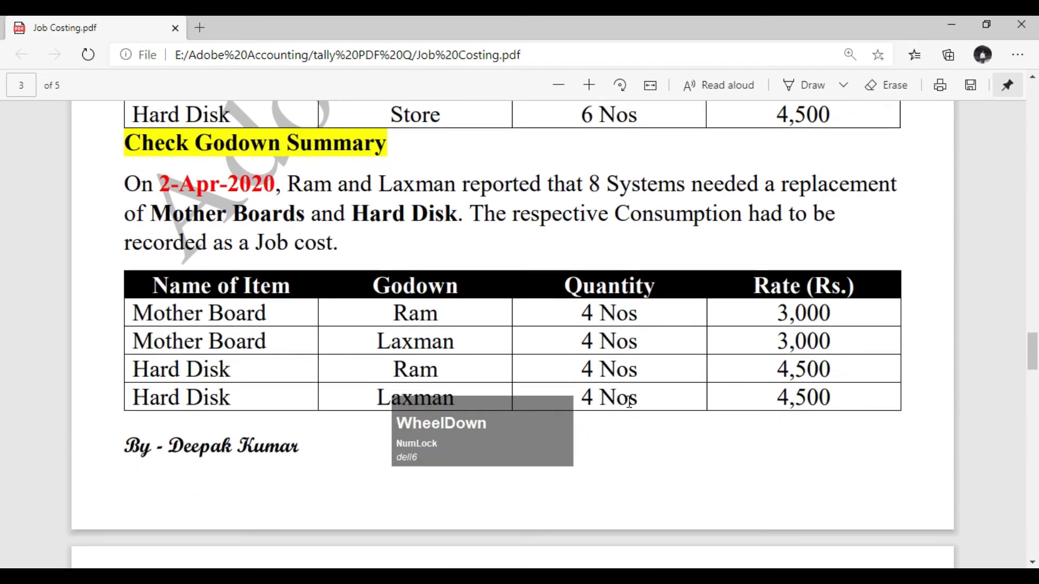
pyautogui.scroll(3, 575, 185)
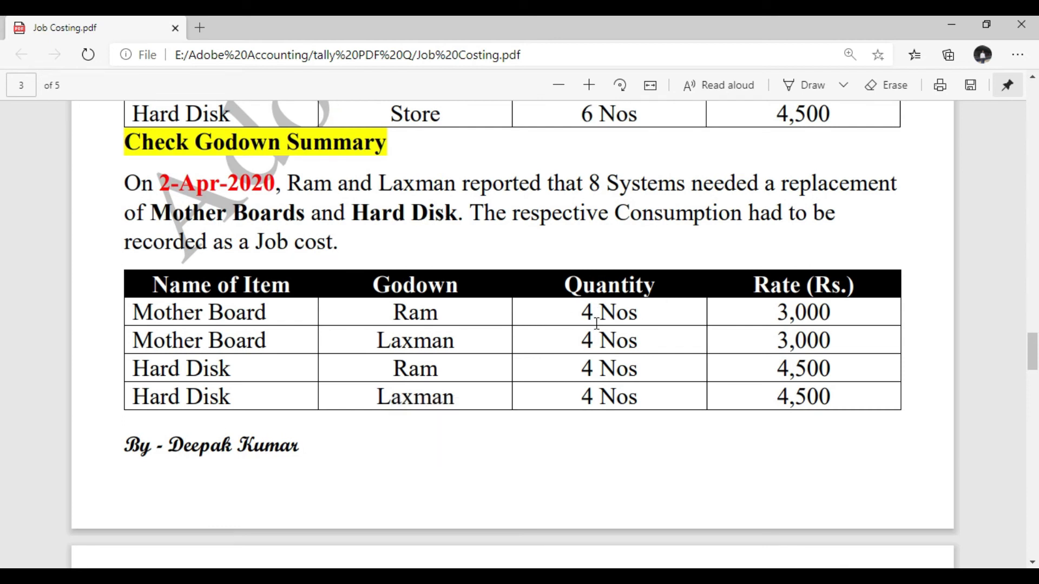
pyautogui.scroll(1, 597, 357)
pyautogui.scroll(2, 597, 357)
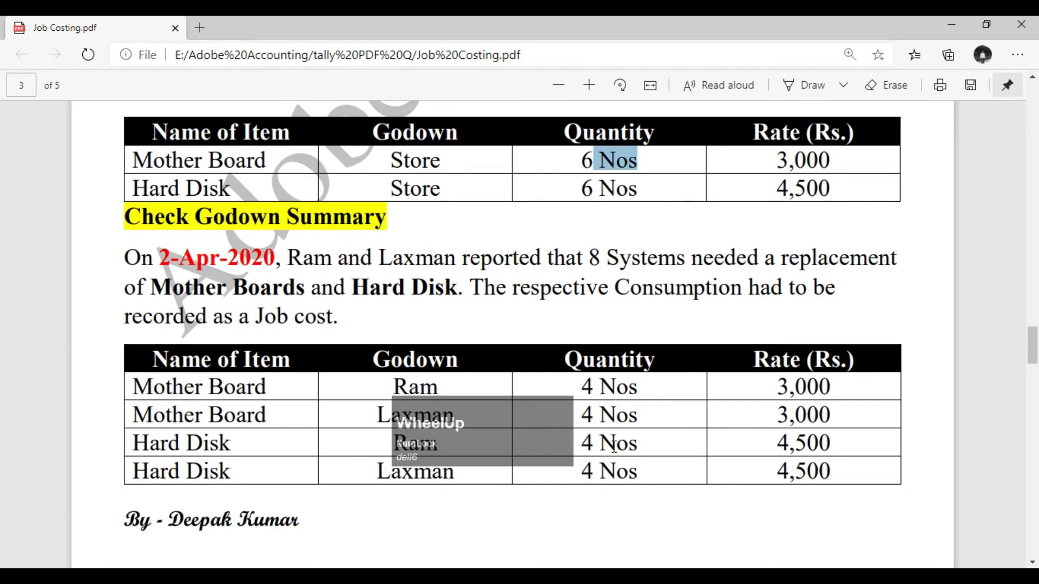
pyautogui.hotkey('alt', 'Tab')
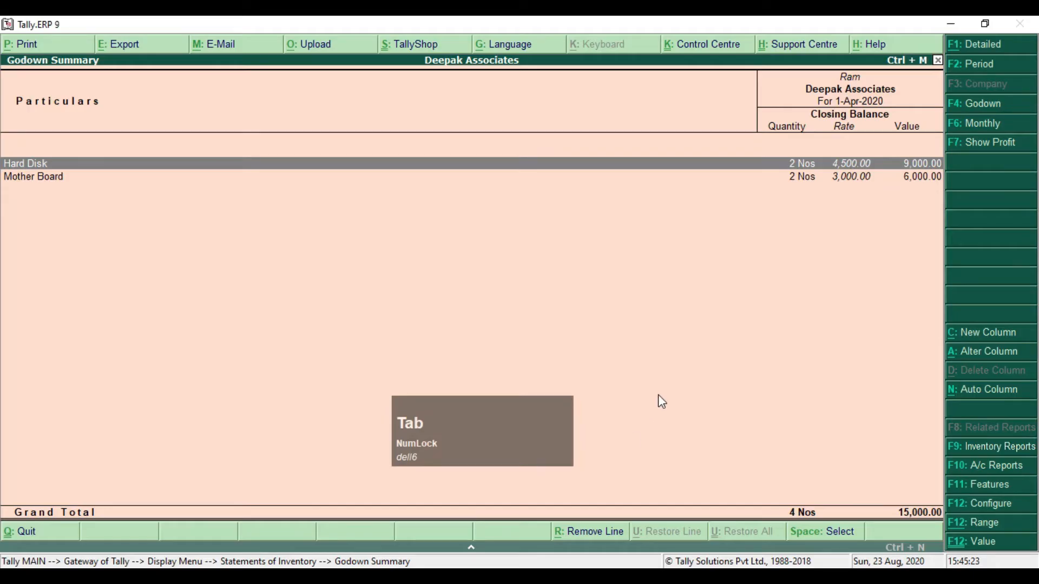
# Close the Godown Summary and return to the Gateway of Tally.
pyautogui.press('Escape')
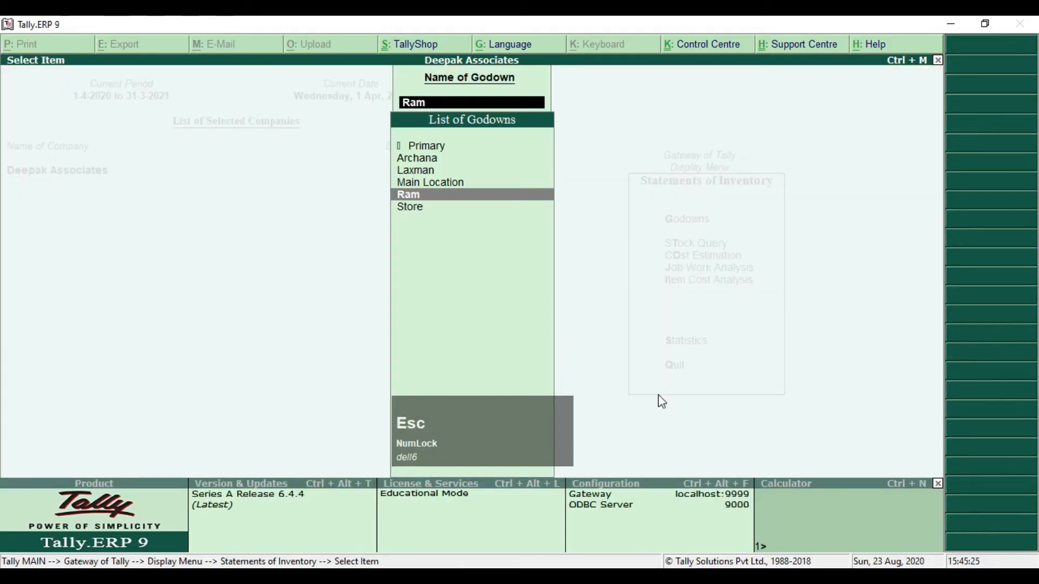
pyautogui.press('Escape')
pyautogui.press('Escape')
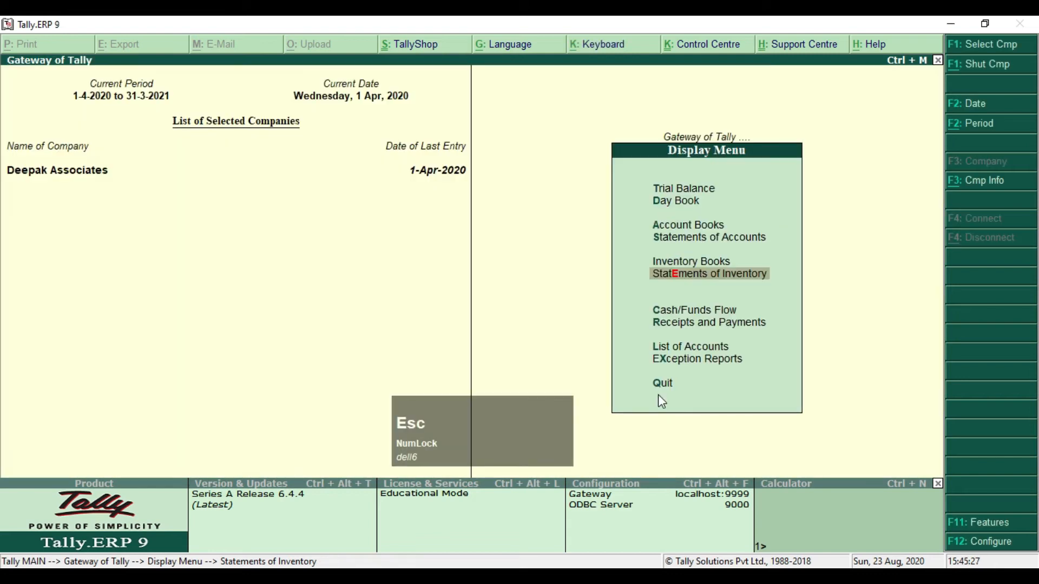
pyautogui.press('Escape')
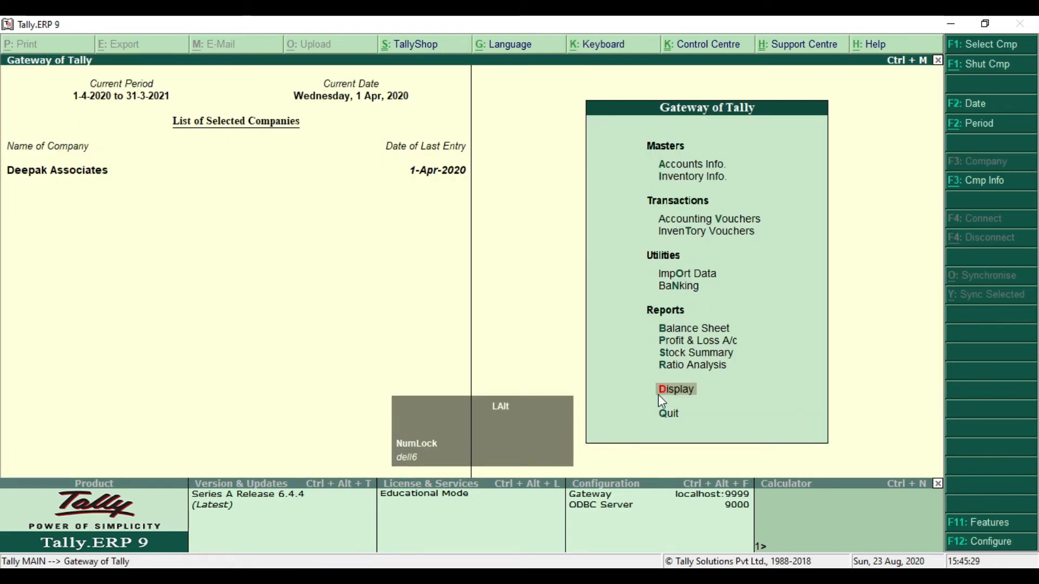
# Switch to Job Costing.pdf and read the 2-Apr-2020 task about returning the remaining components to the Stores.
pyautogui.hotkey('alt', 'Tab')
pyautogui.scroll(-2, 662, 382)
pyautogui.scroll(-10, 662, 382)
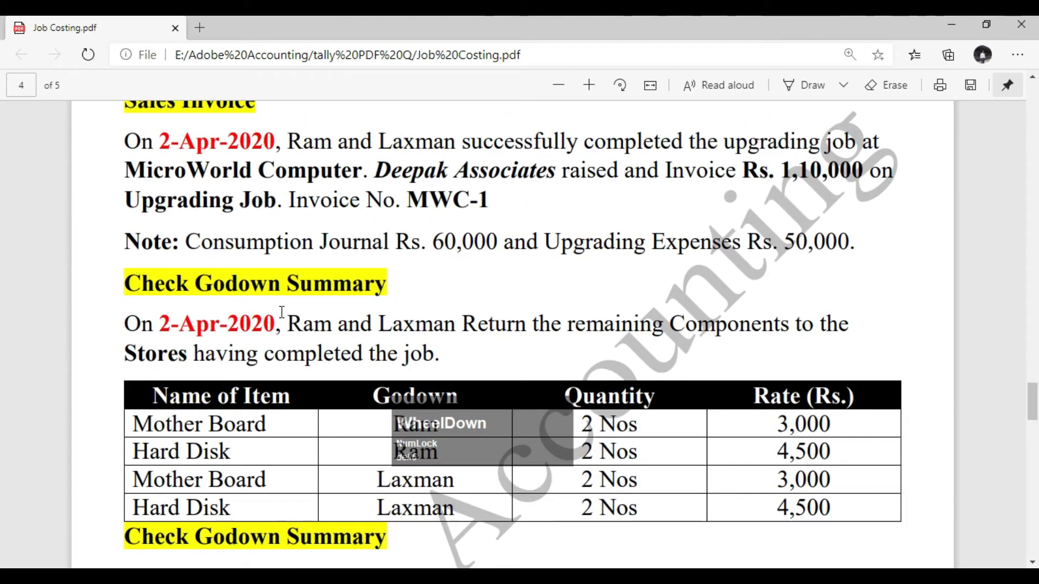
pyautogui.click(389, 288)
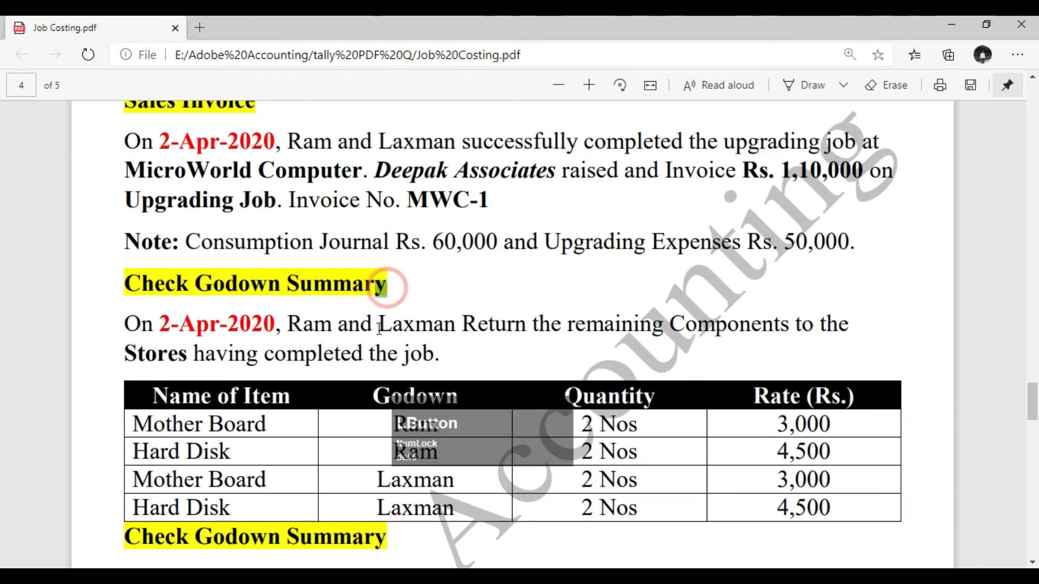
pyautogui.scroll(-1, 359, 316)
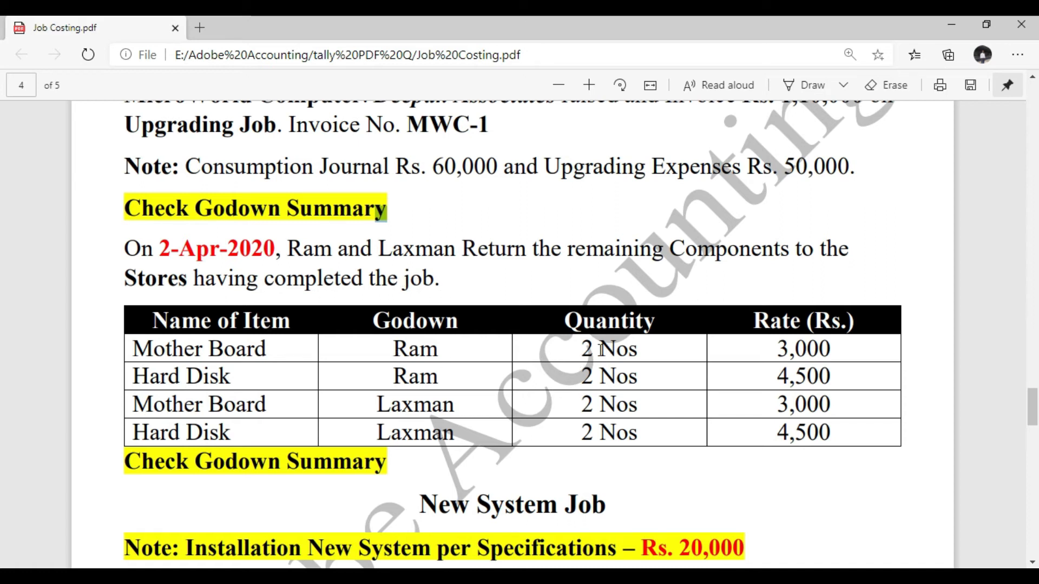
# Recheck the stock issue tables and the consumption table on page 3 to explain the remaining components.
pyautogui.scroll(12, 587, 349)
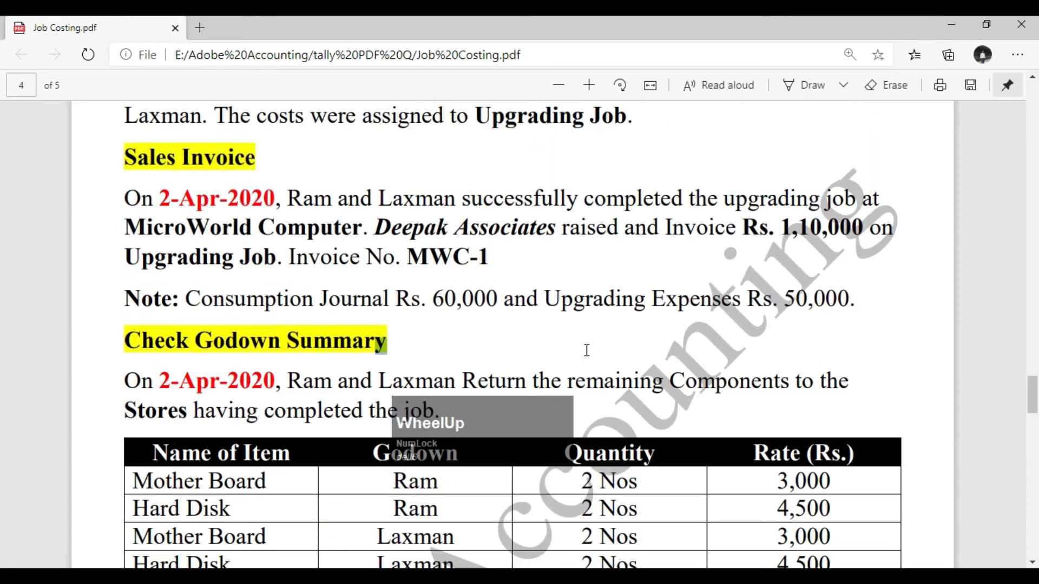
pyautogui.scroll(3, 587, 349)
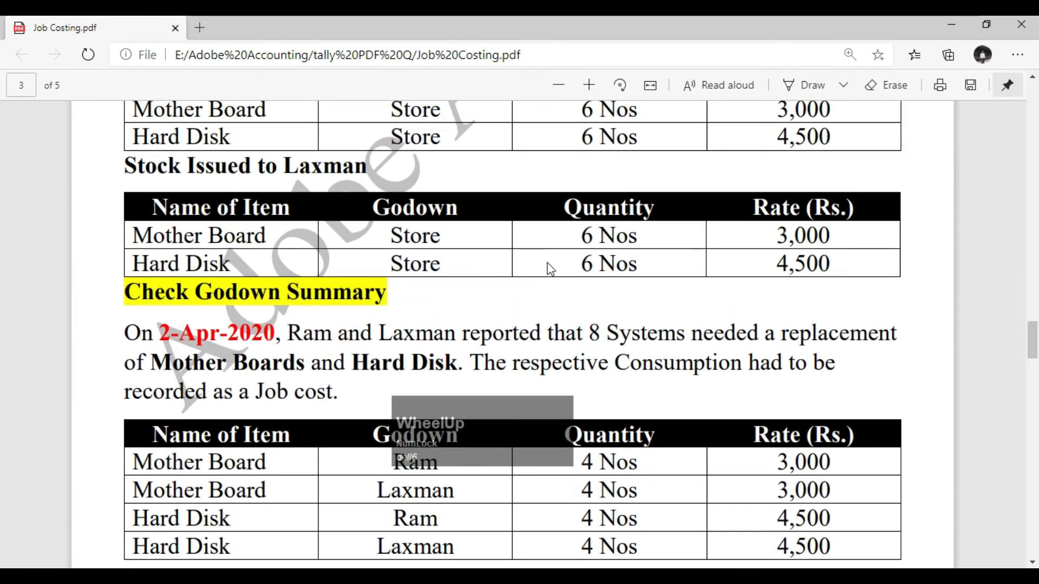
pyautogui.scroll(2, 547, 262)
pyautogui.moveTo(582, 180); pyautogui.dragTo(427, 202)
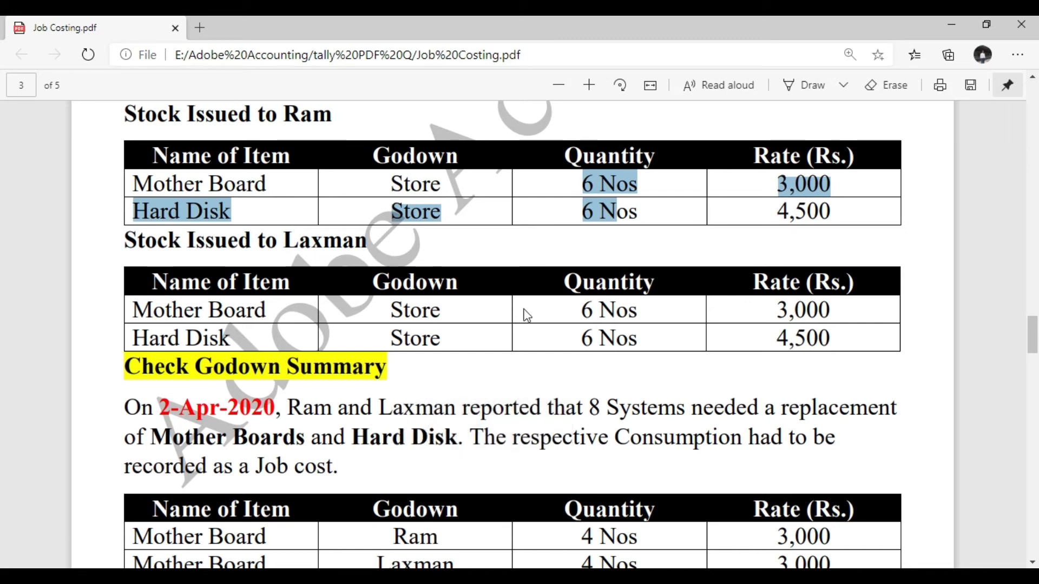
pyautogui.scroll(-5, 526, 315)
pyautogui.moveTo(578, 233); pyautogui.dragTo(607, 317)
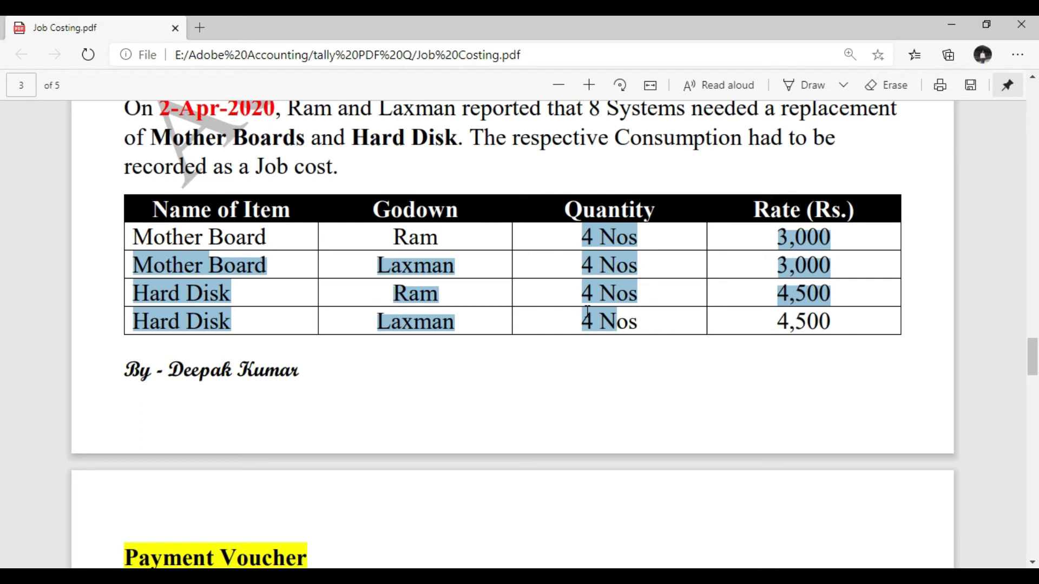
# Review the table of components returned to the Stores on page 4, and switch back to Tally.ERP 9.
pyautogui.scroll(-10, 587, 313)
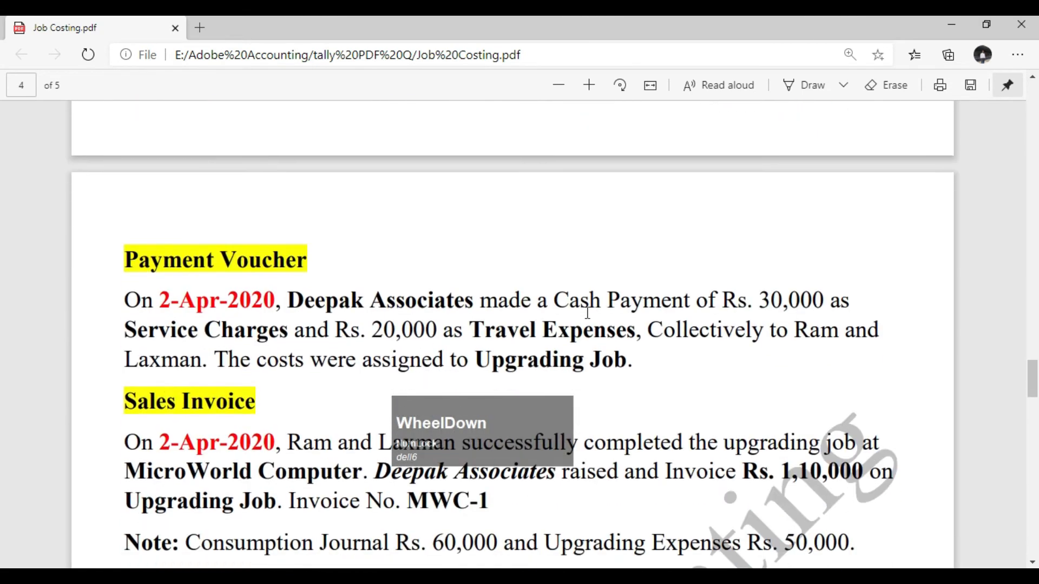
pyautogui.scroll(-6, 588, 312)
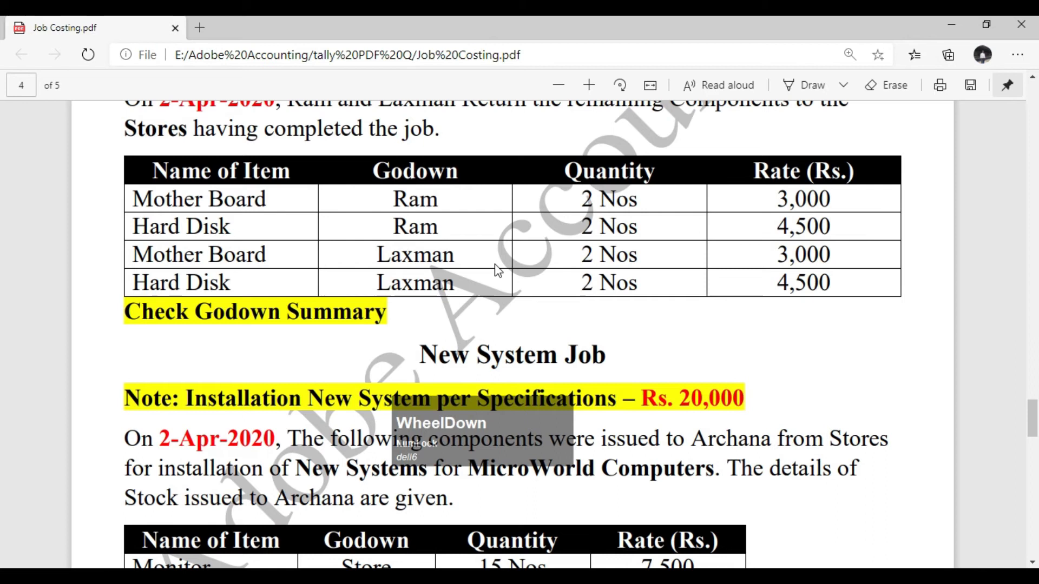
pyautogui.scroll(2, 498, 270)
pyautogui.click(475, 268)
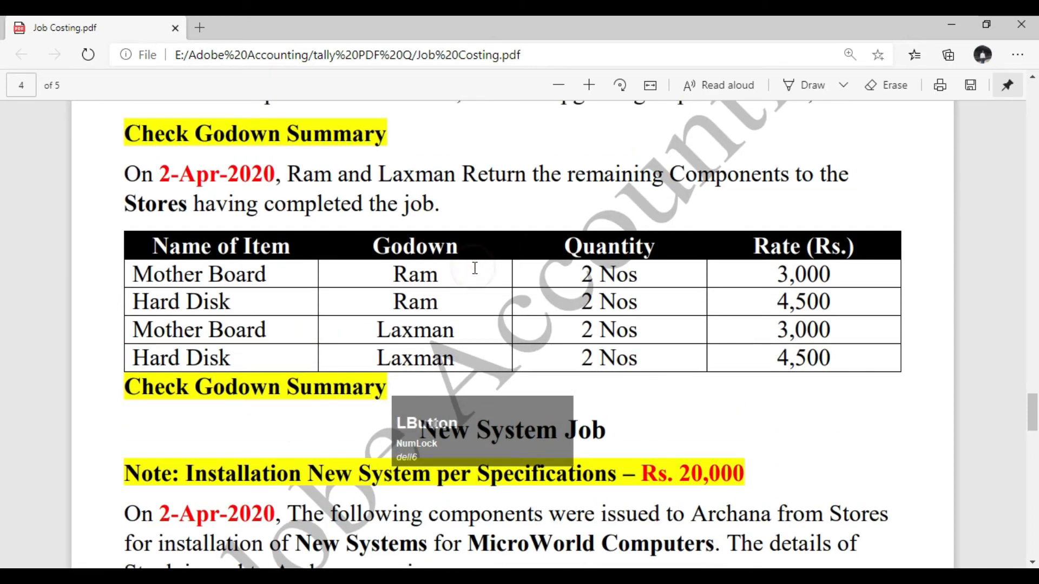
pyautogui.press('alt')
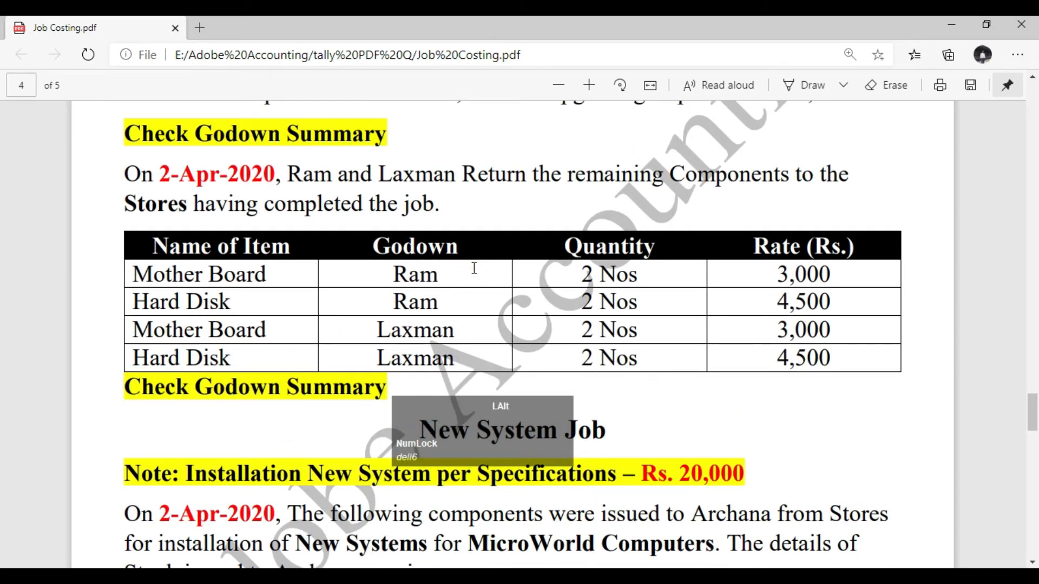
pyautogui.hotkey('alt', 'Tab')
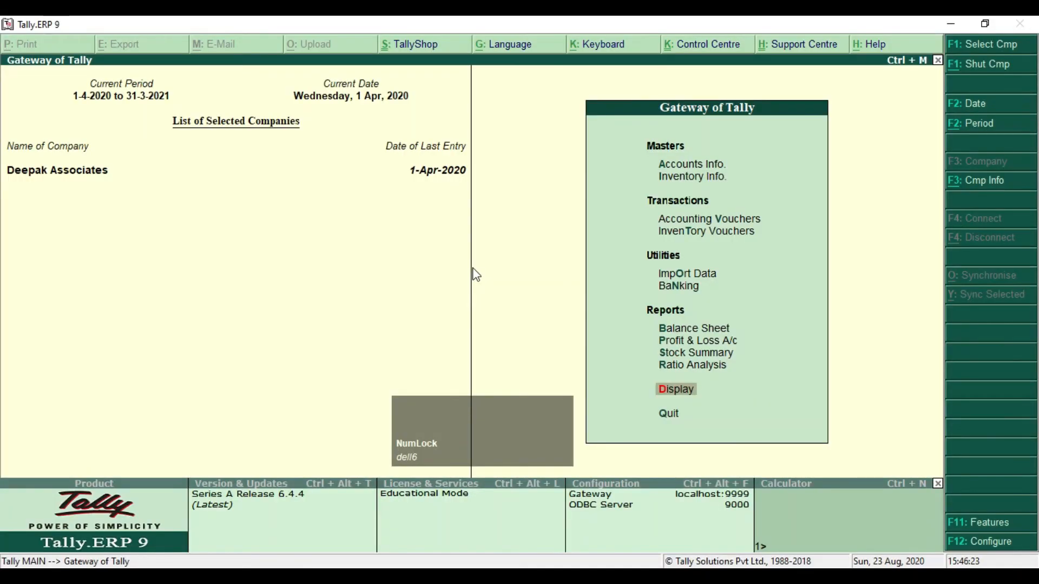
# Start a new Transfer Journal voucher from the Gateway of Tally, using the Transfer voucher class.
pyautogui.press('Up')
pyautogui.press('Up')
pyautogui.press('Up')
pyautogui.press('Up')
pyautogui.press('Up')
pyautogui.press('Up')
pyautogui.press('Up')
pyautogui.press('Up')
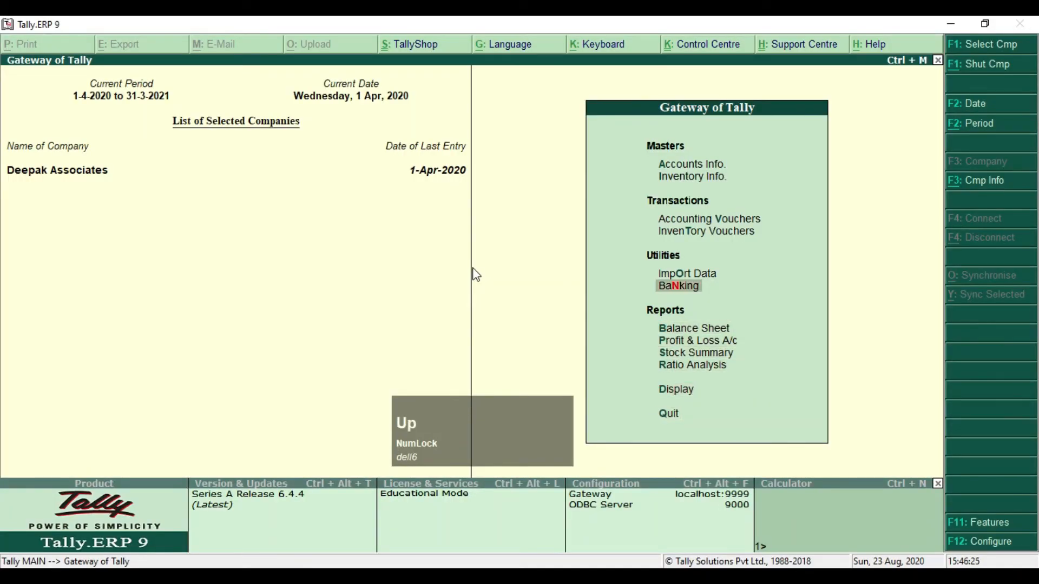
pyautogui.press('Up')
pyautogui.press('Return')
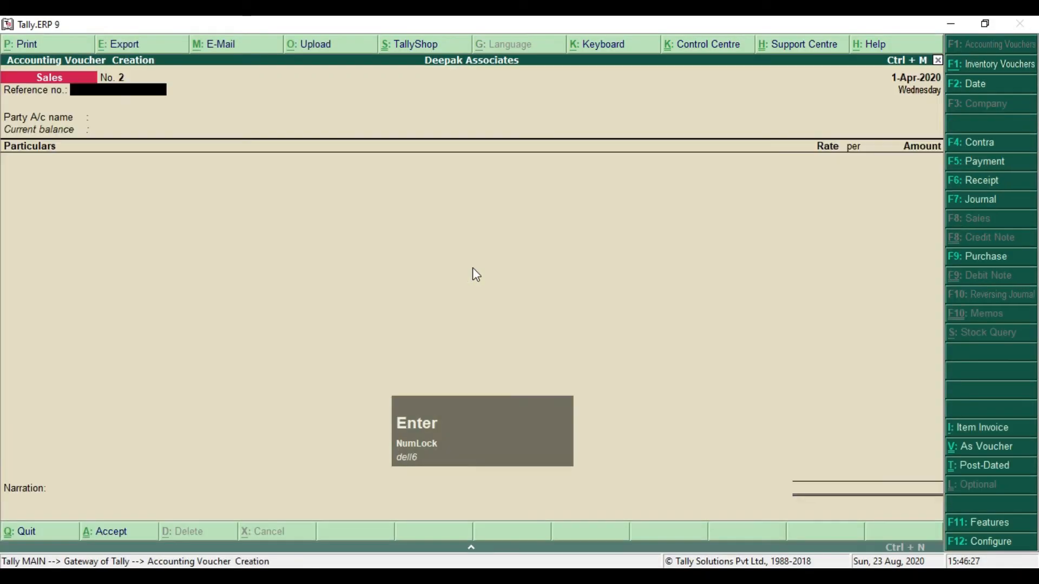
pyautogui.hotkey('alt', 'F7')
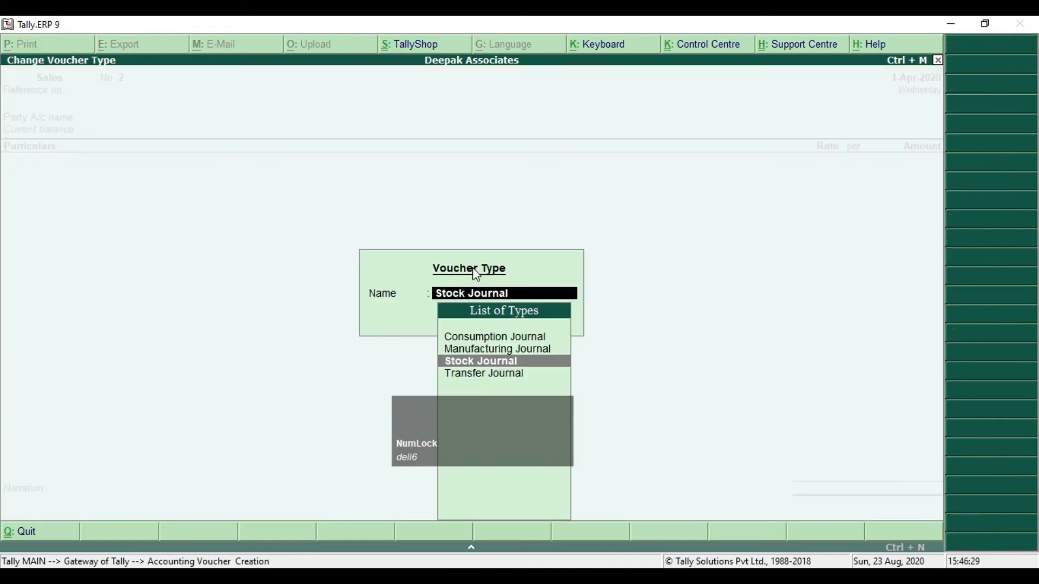
pyautogui.press('Down')
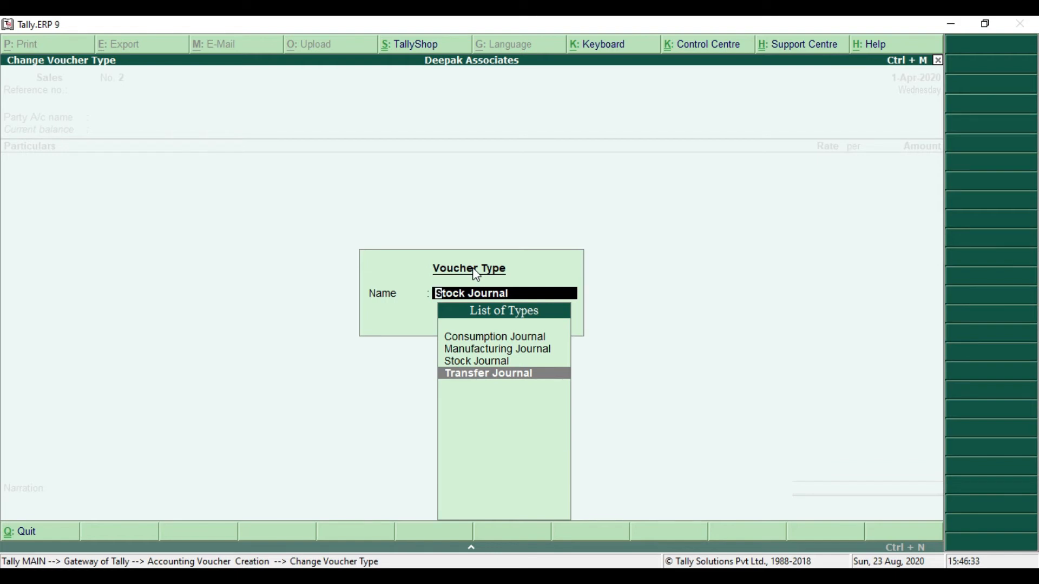
pyautogui.press('Return')
pyautogui.press('Down')
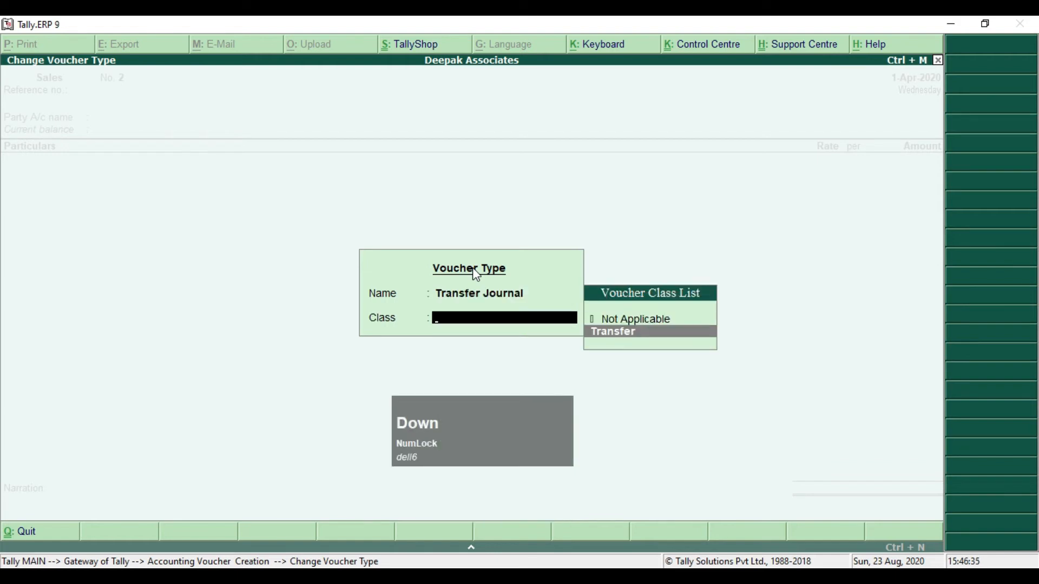
pyautogui.press('Return')
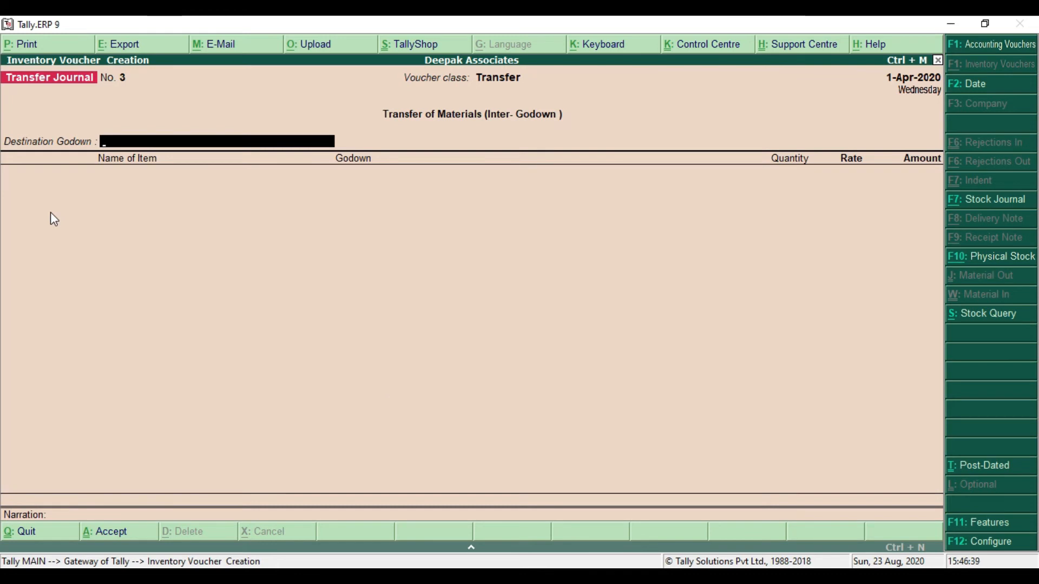
# Set the destination godown to Store and enter Mother Board as the first item, consulting the returned components table in Job Costing.pdf.
pyautogui.write('S')
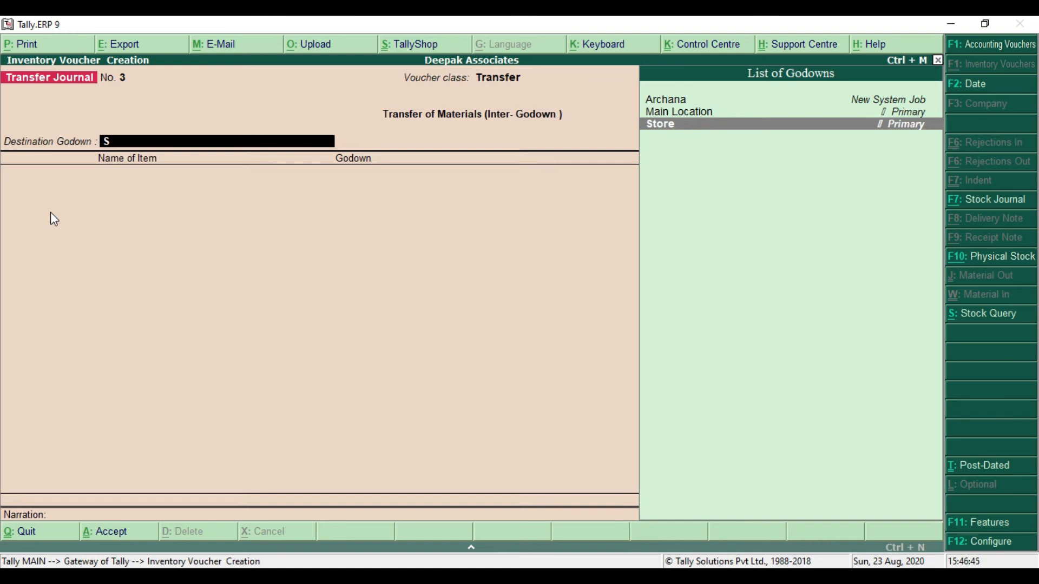
pyautogui.press('Return')
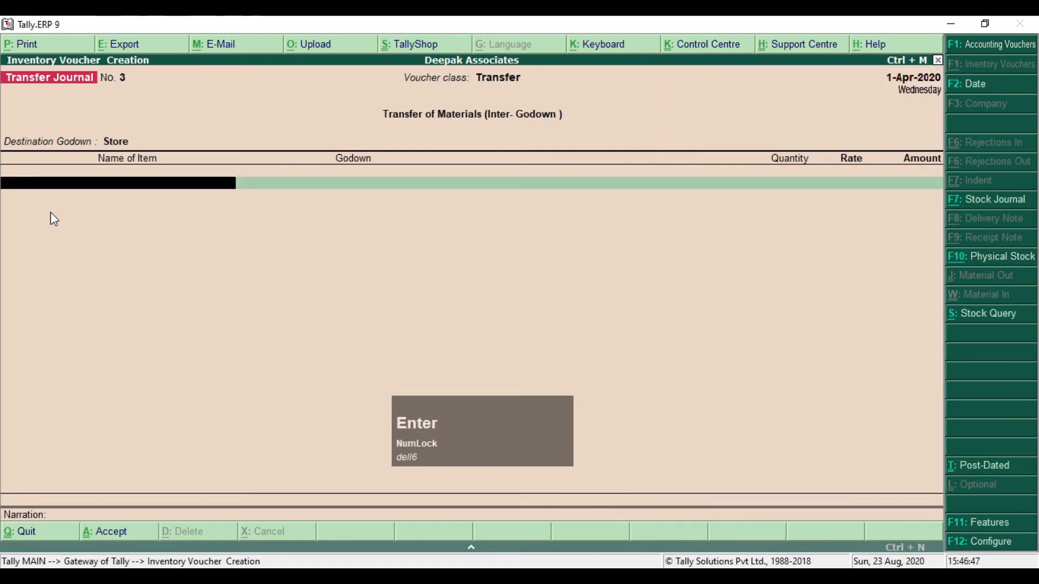
pyautogui.hotkey('alt', 'Tab')
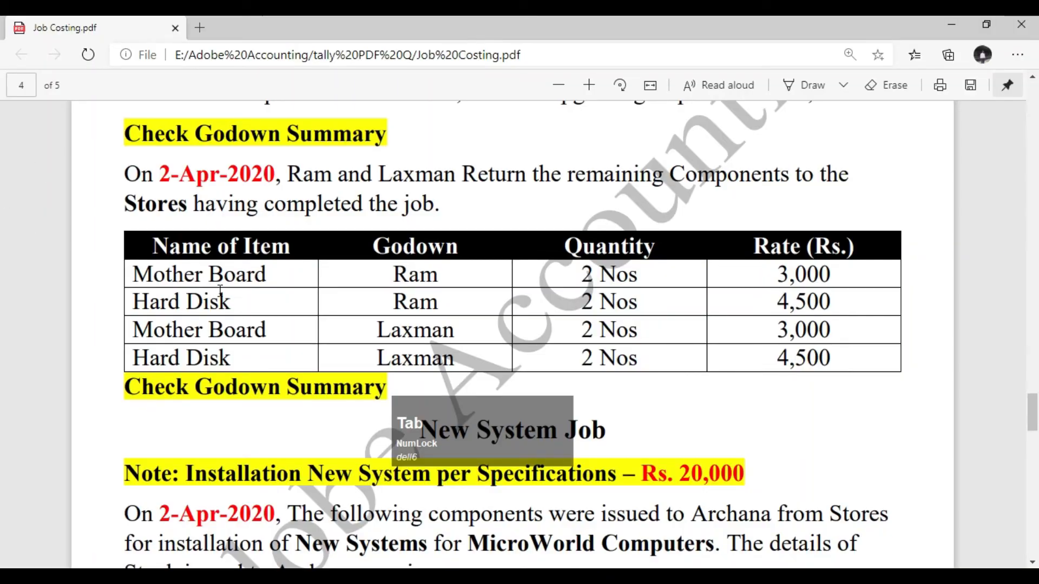
pyautogui.hotkey('alt', 'Tab')
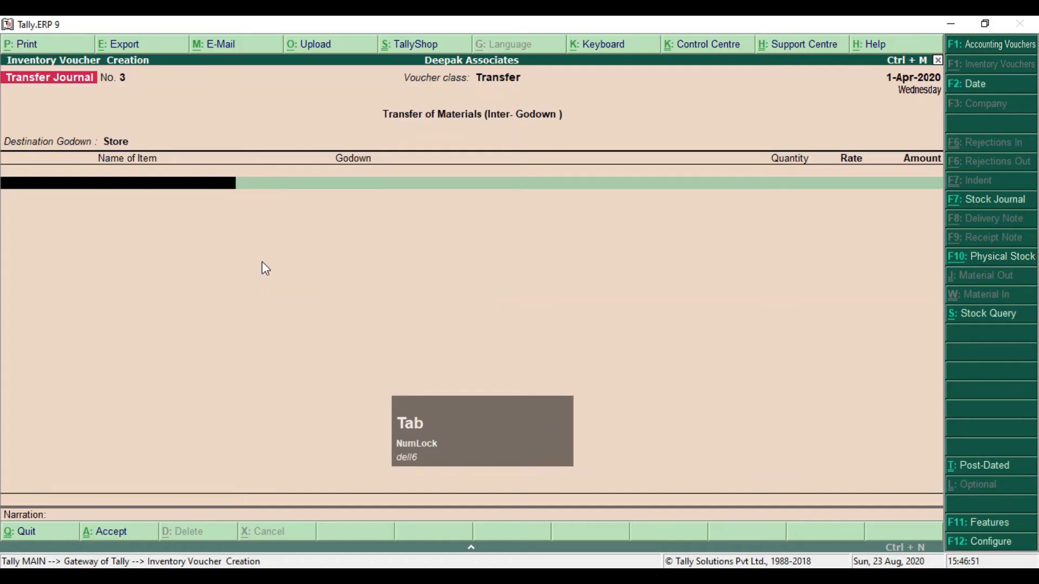
pyautogui.write('M')
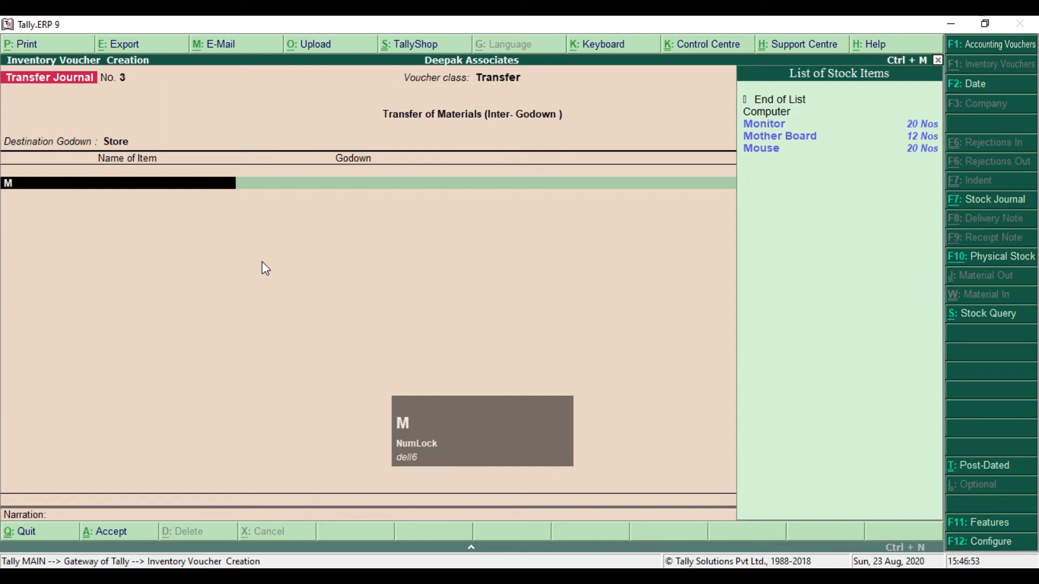
pyautogui.press('Down')
pyautogui.press('Return')
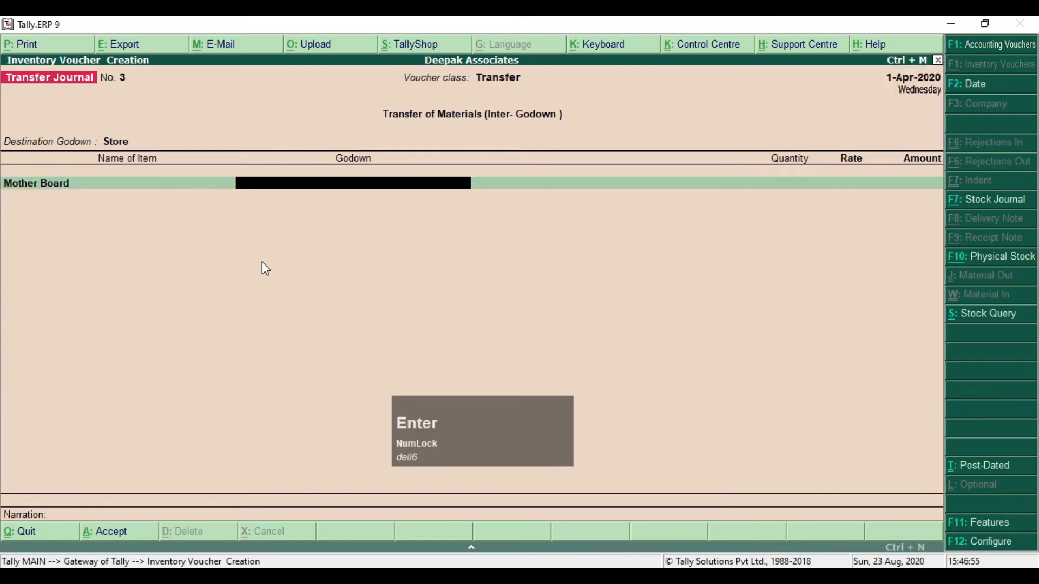
pyautogui.hotkey('alt', 'Tab')
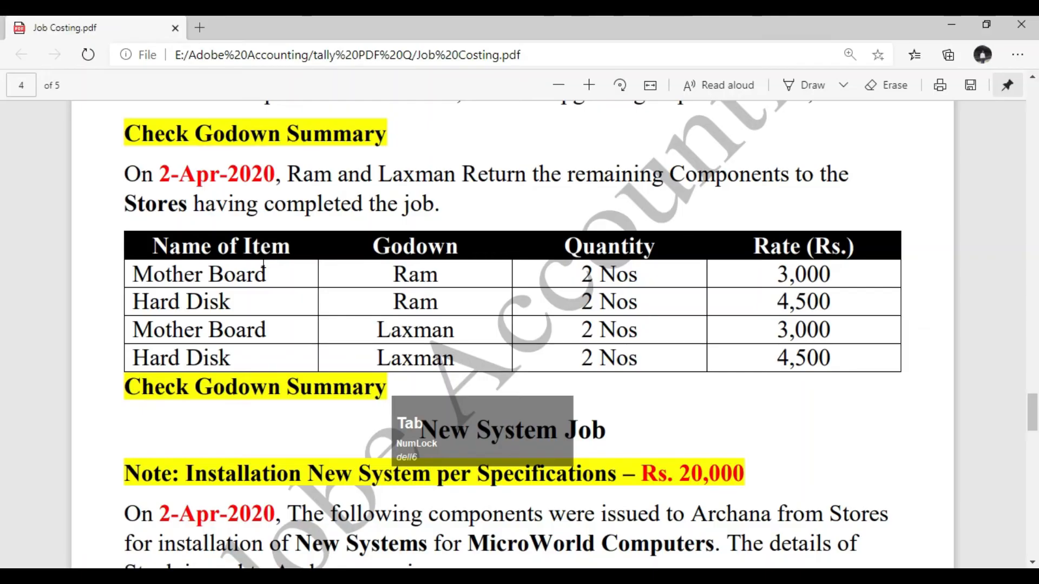
# Complete the Mother Board line of the transfer journal in Tally.ERP 9 with source godown Ram and quantity 2 Nos.
pyautogui.hotkey('alt', 'Tab')
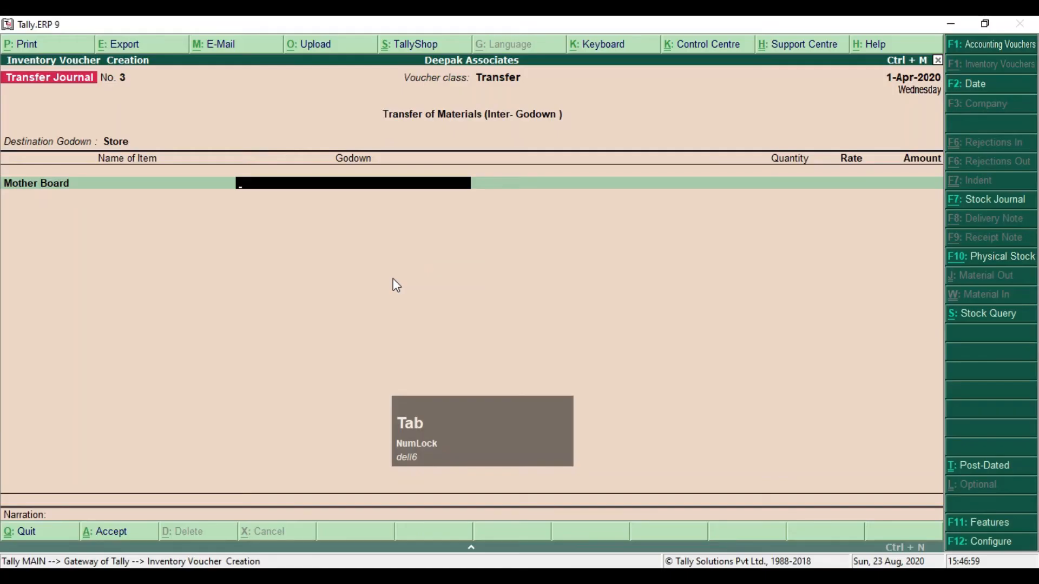
pyautogui.write('R')
pyautogui.press('Return')
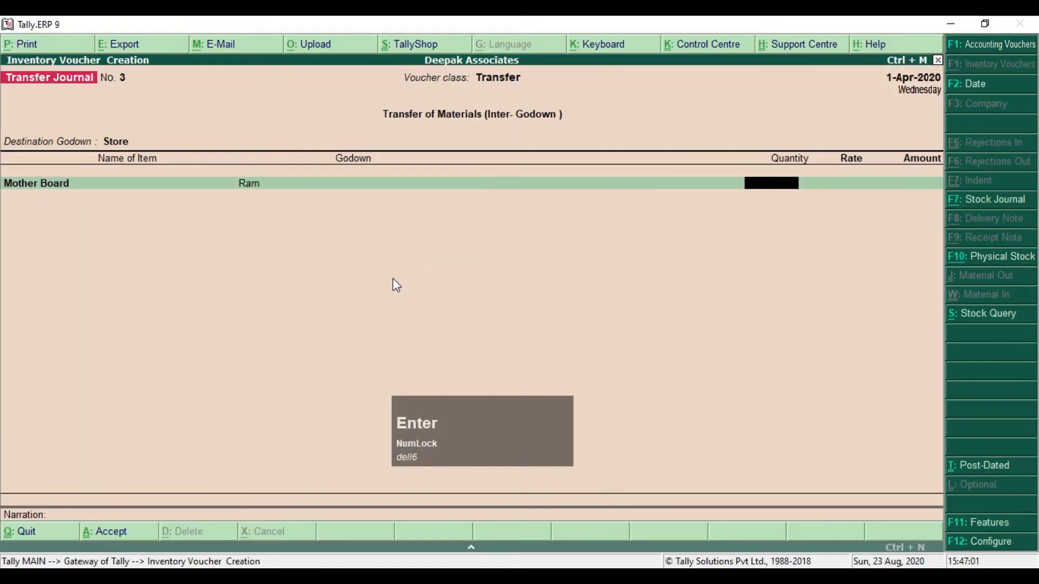
pyautogui.write('2')
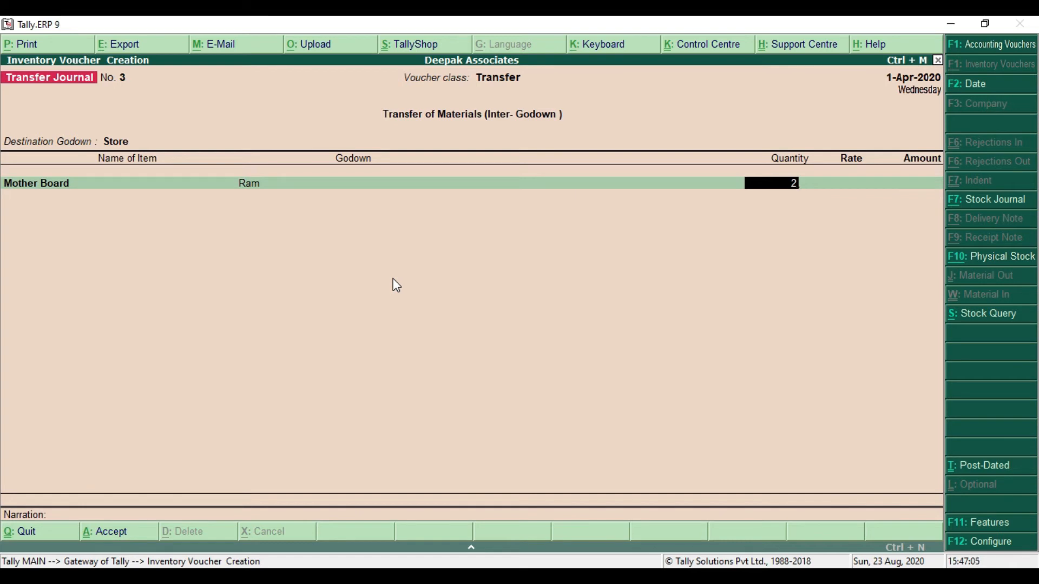
pyautogui.press('Return')
pyautogui.press('Return')
pyautogui.press('Return')
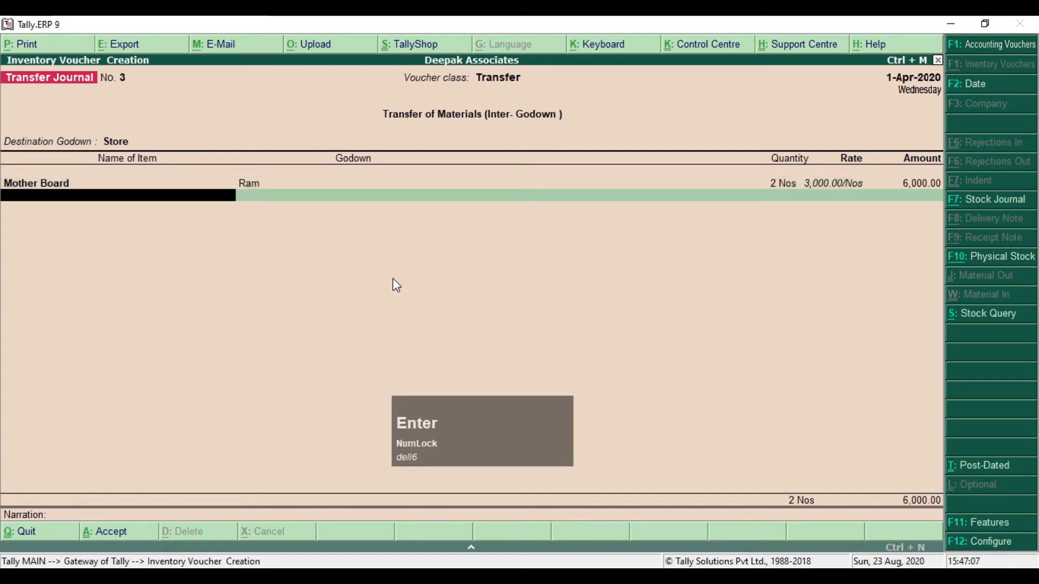
# Add a Hard Disk line to the transfer journal from godown Ram with quantity 2 Nos, following the exercise PDF.
pyautogui.hotkey('alt', 'Tab')
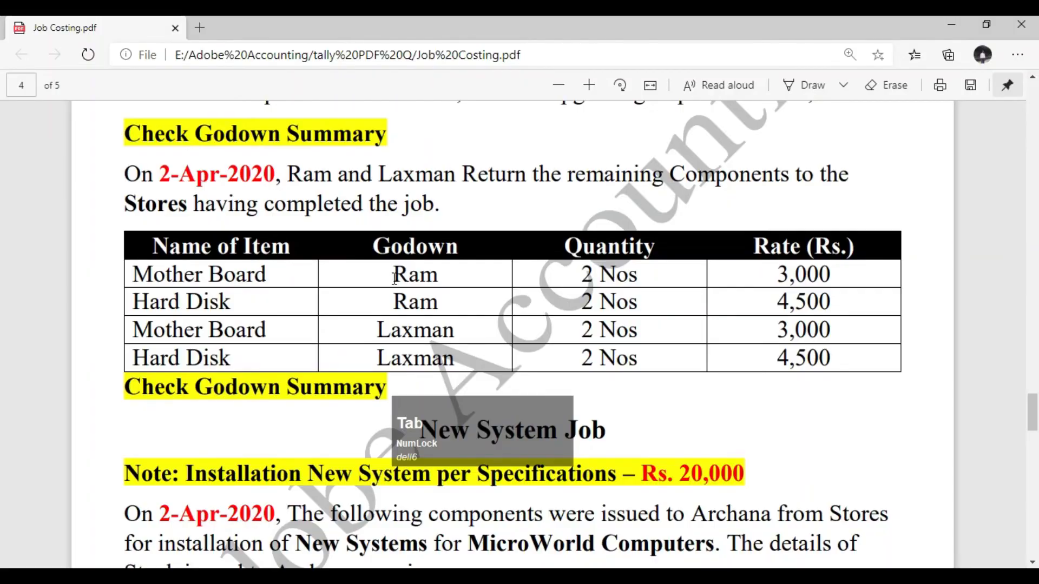
pyautogui.hotkey('alt', 'Tab')
pyautogui.write('H')
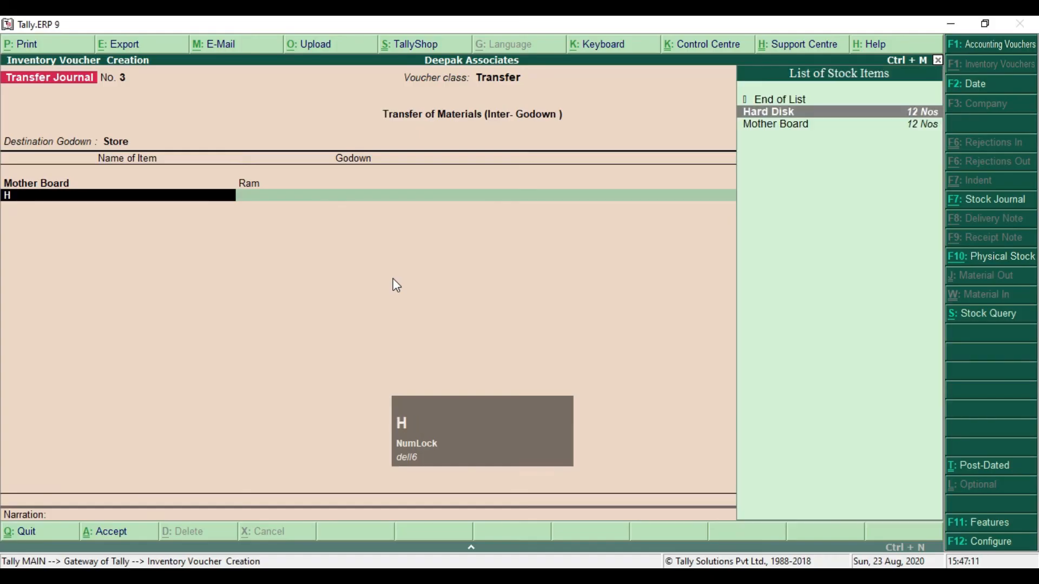
pyautogui.press('Return')
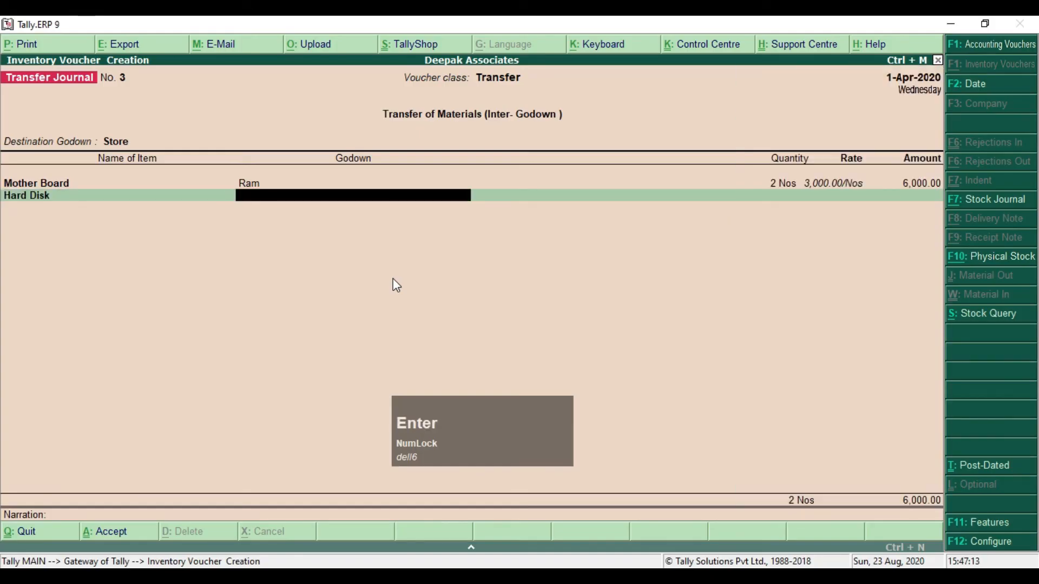
pyautogui.write('R')
pyautogui.press('Return')
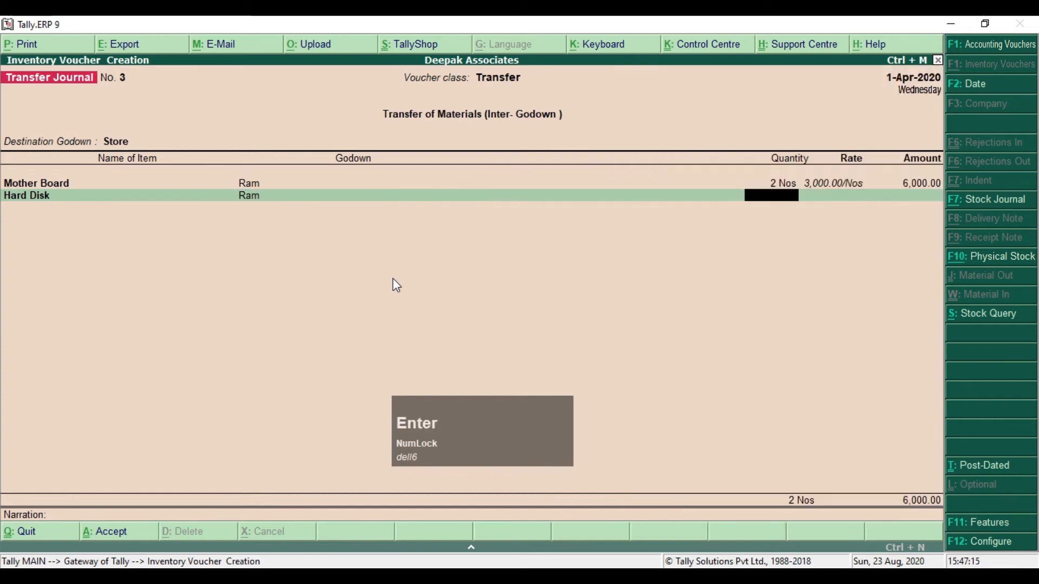
pyautogui.write('2')
pyautogui.press('Return')
pyautogui.press('Return')
pyautogui.press('Return')
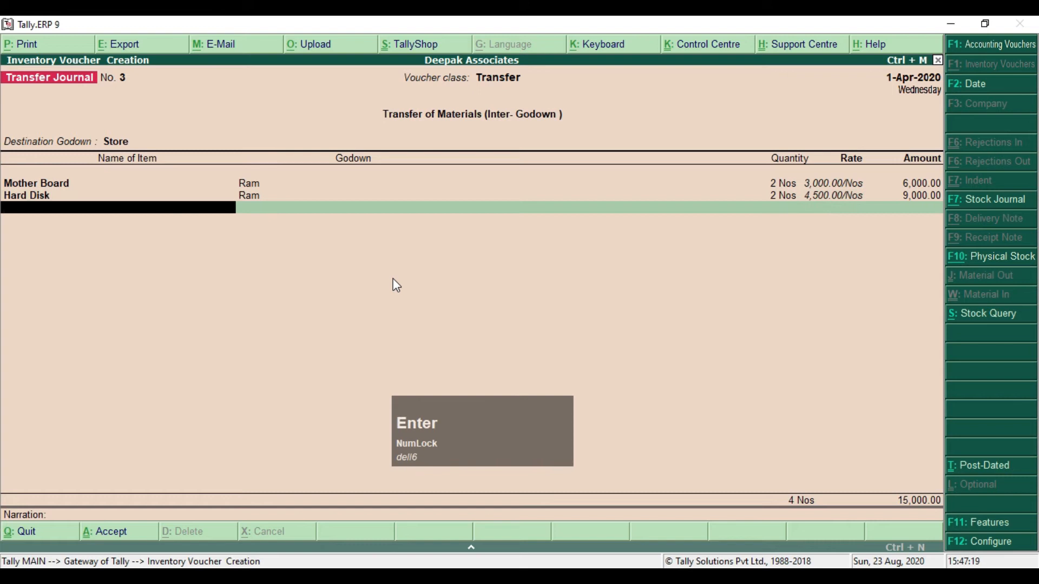
# Add a second Mother Board line, check its godown in the exercise PDF, and enter Laxman with quantity 2 Nos.
pyautogui.write('M')
pyautogui.press('Down')
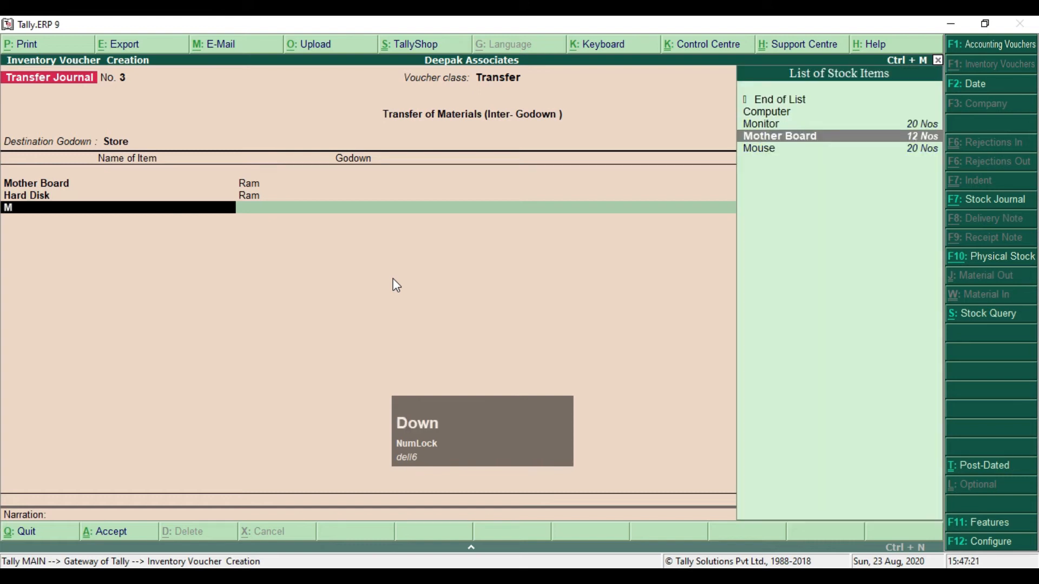
pyautogui.press('Return')
pyautogui.hotkey('alt', 'Tab')
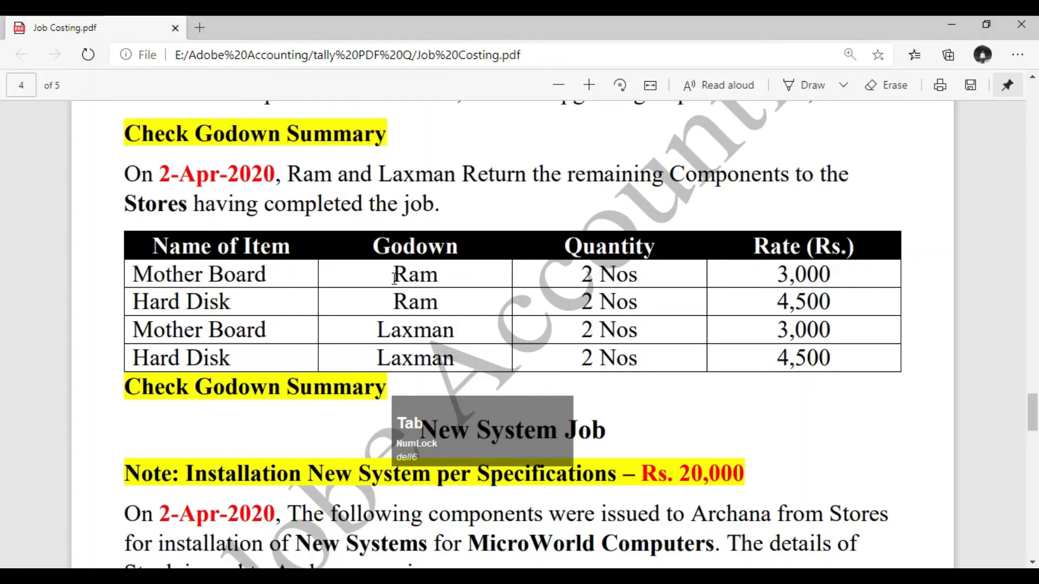
pyautogui.moveTo(373, 330); pyautogui.dragTo(430, 331)
pyautogui.moveTo(375, 359); pyautogui.dragTo(431, 358)
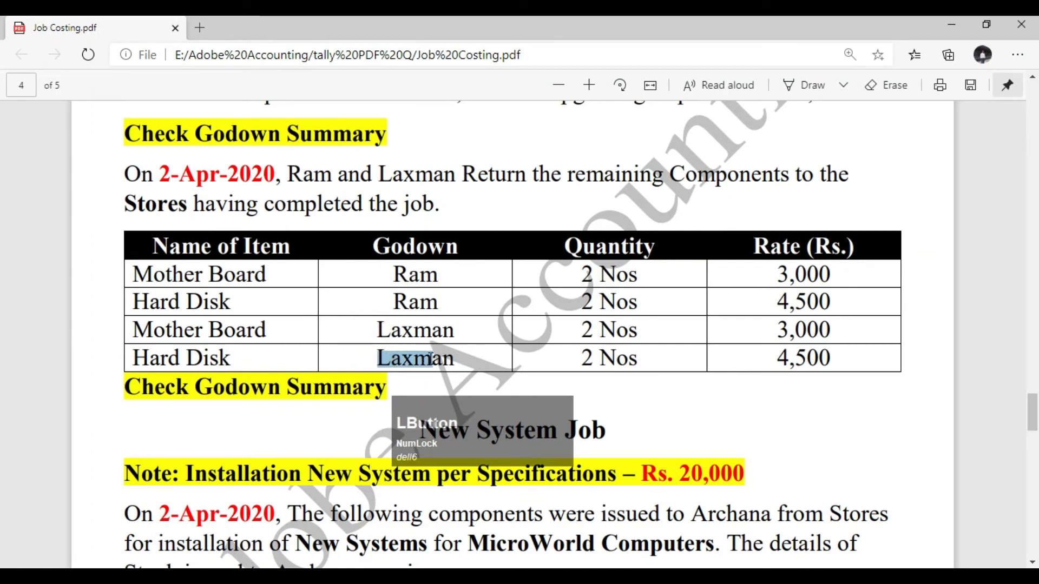
pyautogui.click(453, 362)
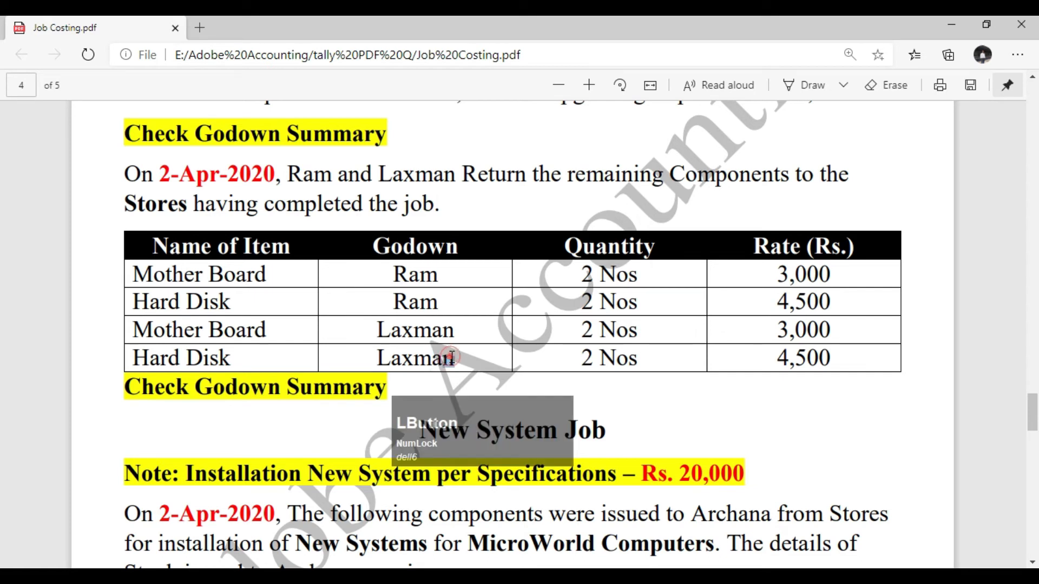
pyautogui.moveTo(378, 331); pyautogui.dragTo(448, 360)
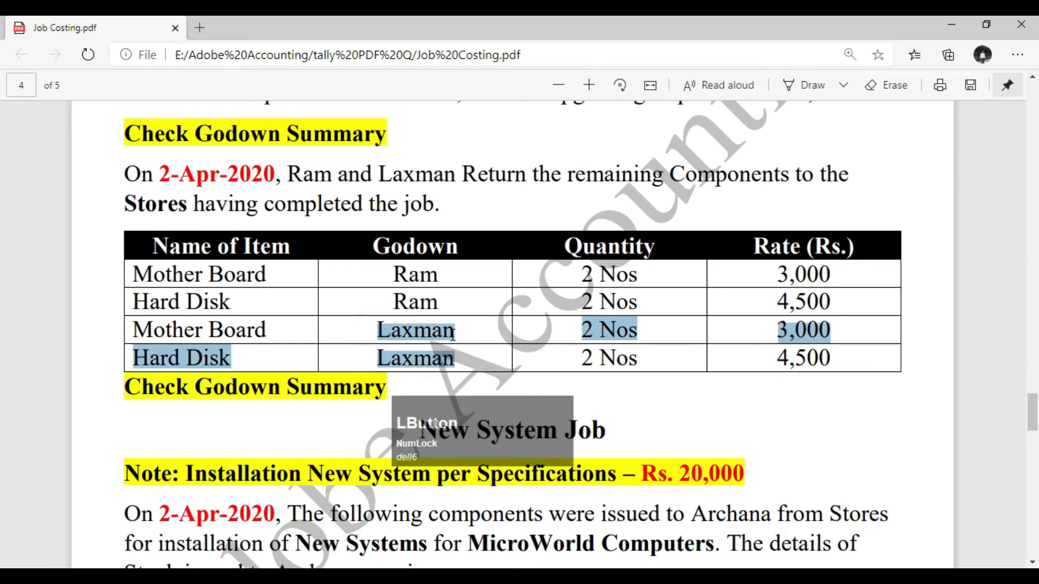
pyautogui.click(439, 364)
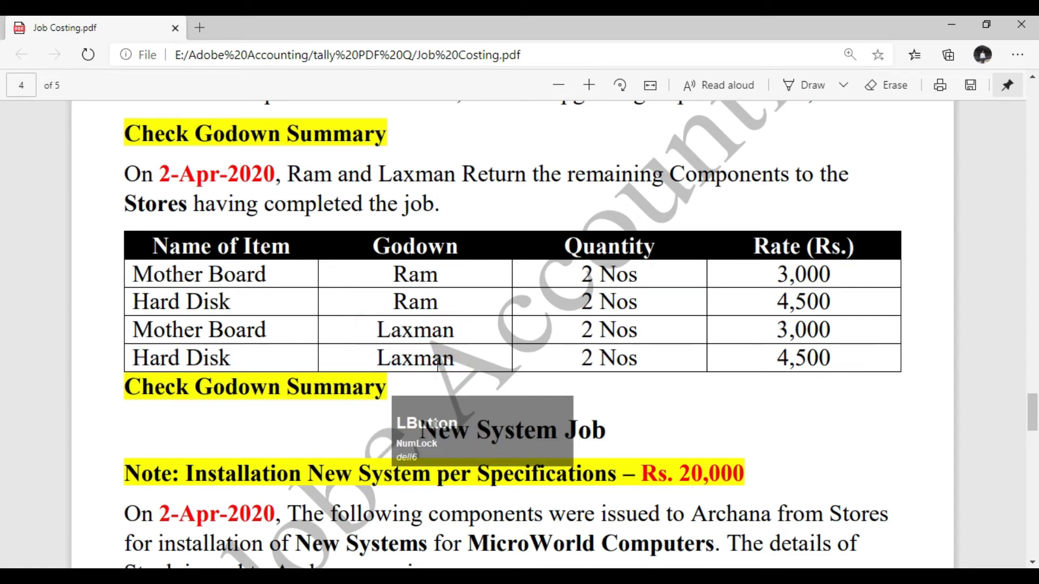
pyautogui.hotkey('alt', 'Tab')
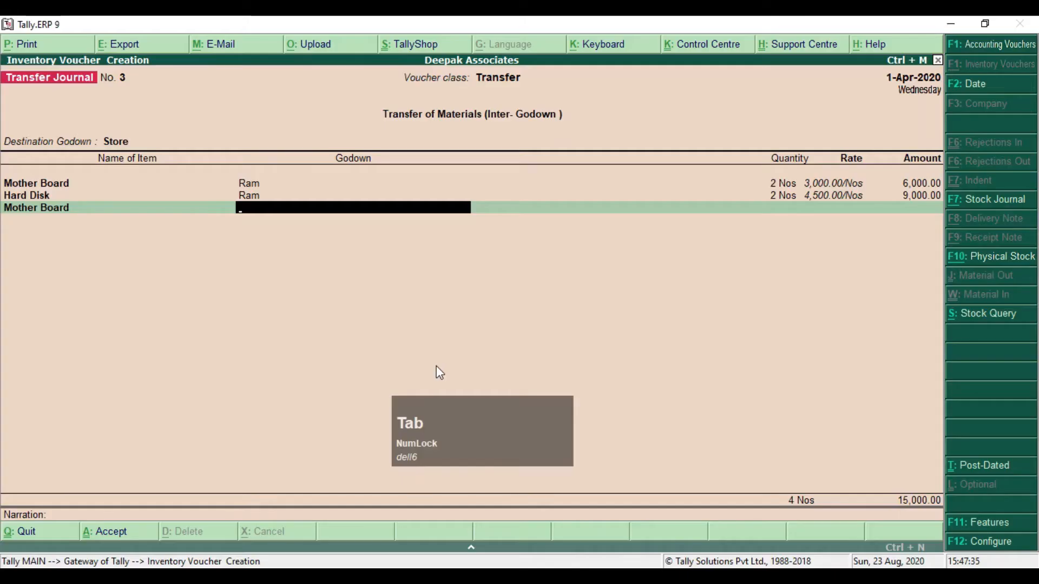
pyautogui.write('Laxman')
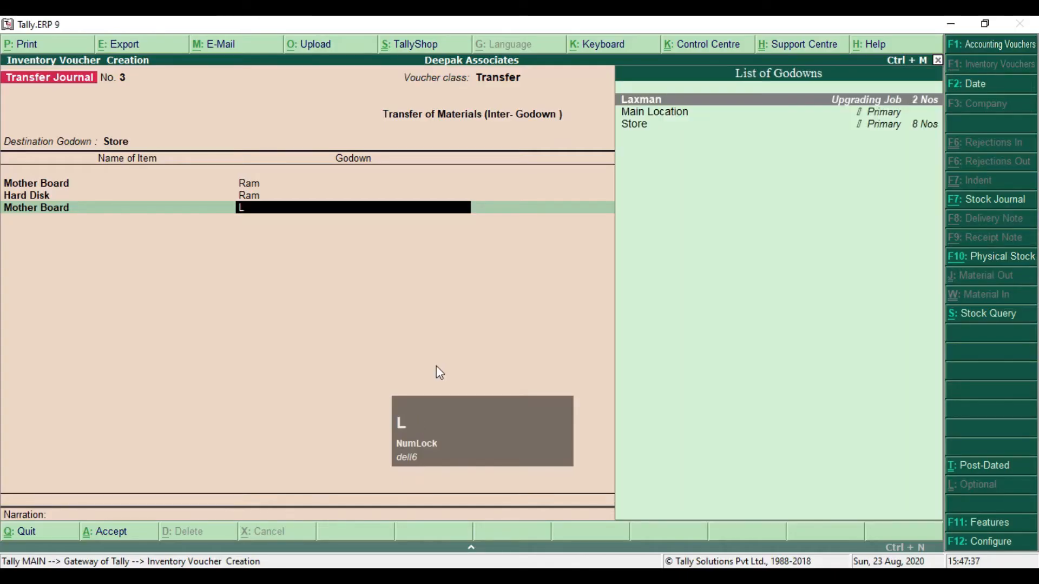
pyautogui.press('Return')
pyautogui.write('2')
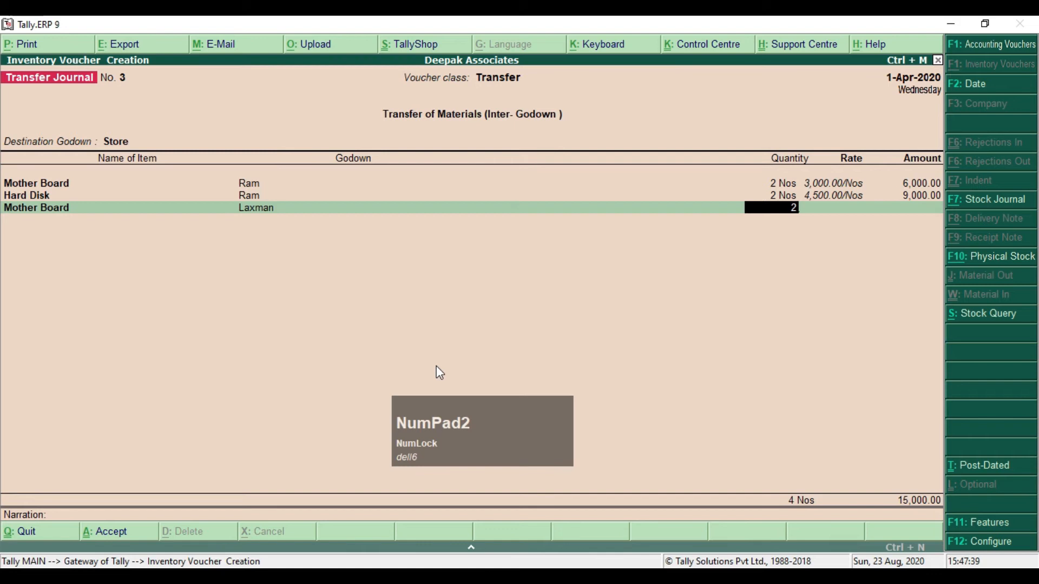
pyautogui.press('Return')
pyautogui.press('Return')
pyautogui.press('Return')
# Add a second Hard Disk line to the transfer journal from godown Laxman with quantity 2 Nos.
pyautogui.write('H')
pyautogui.press('Return')
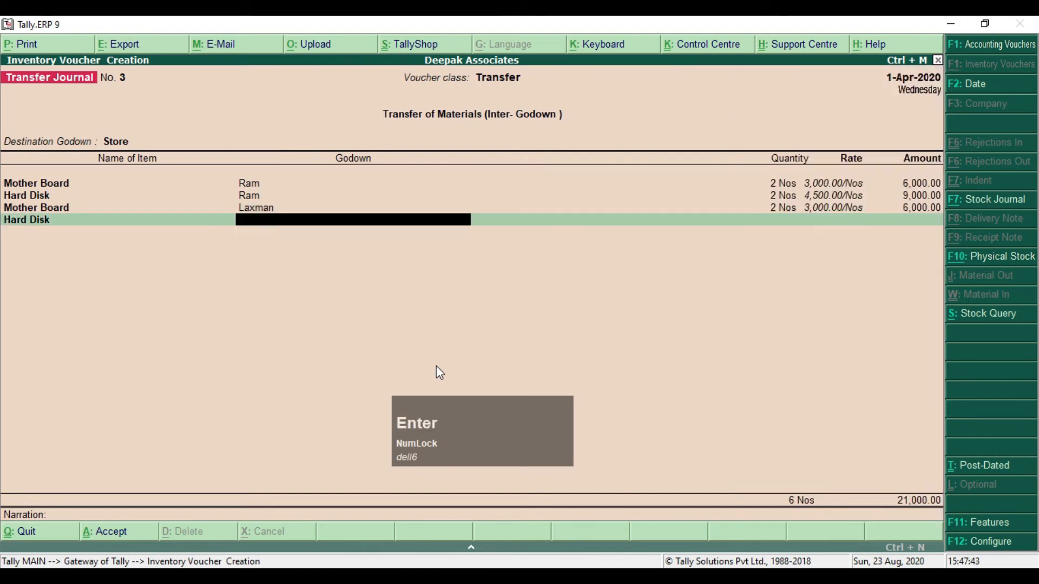
pyautogui.write('L')
pyautogui.press('Return')
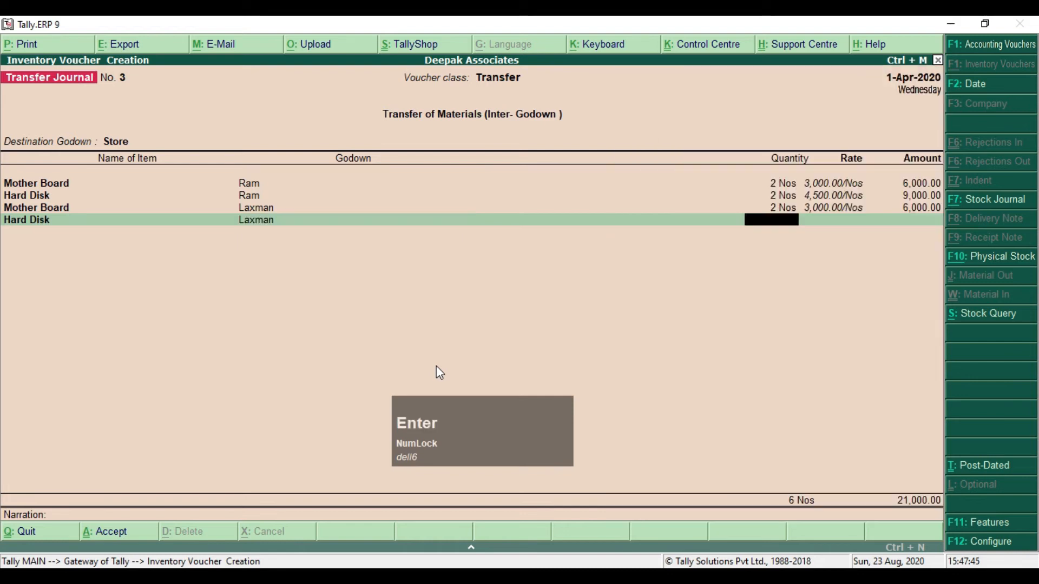
pyautogui.write('2')
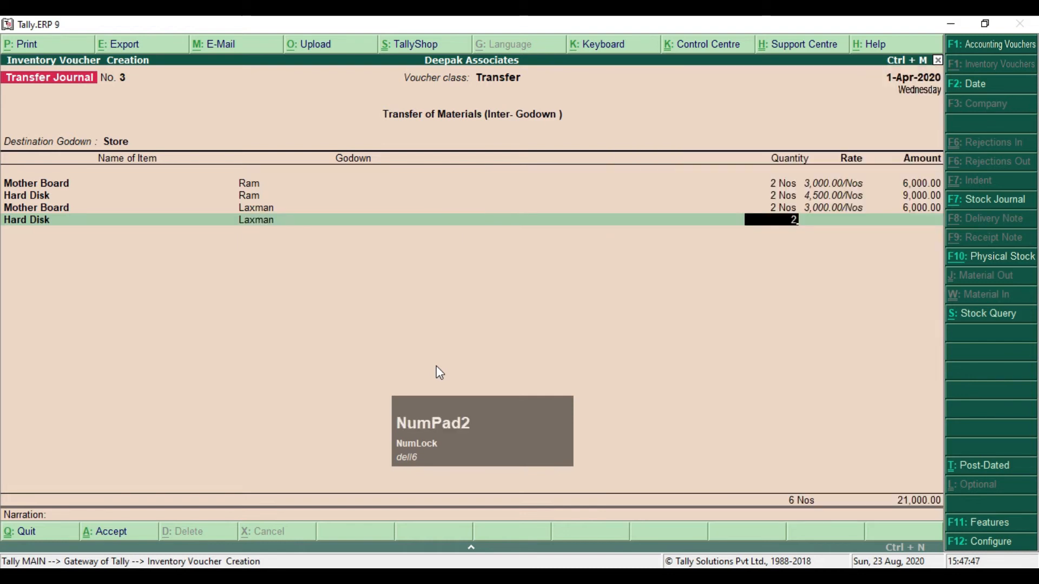
pyautogui.press('Return')
pyautogui.press('Return')
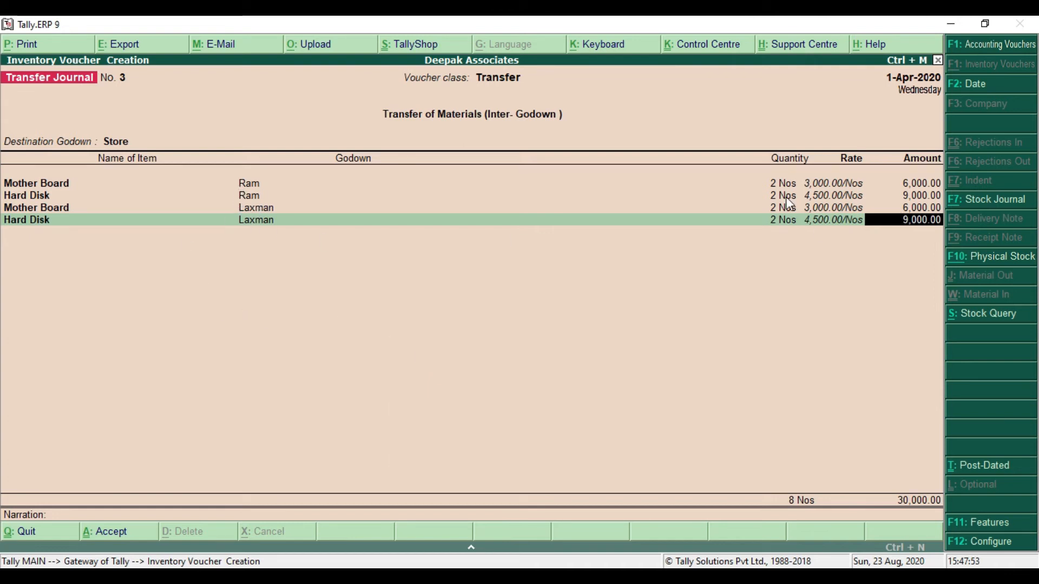
# Compare the journal lines with the PDF table, save the transfer journal, and return to the Gateway of Tally.
pyautogui.hotkey('alt', 'Tab')
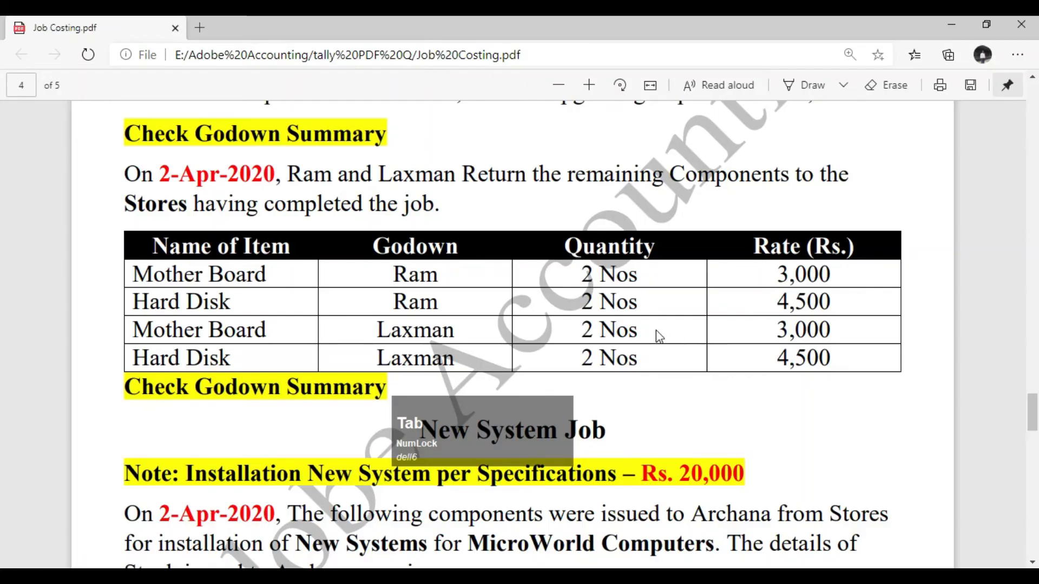
pyautogui.hotkey('alt', 'Tab')
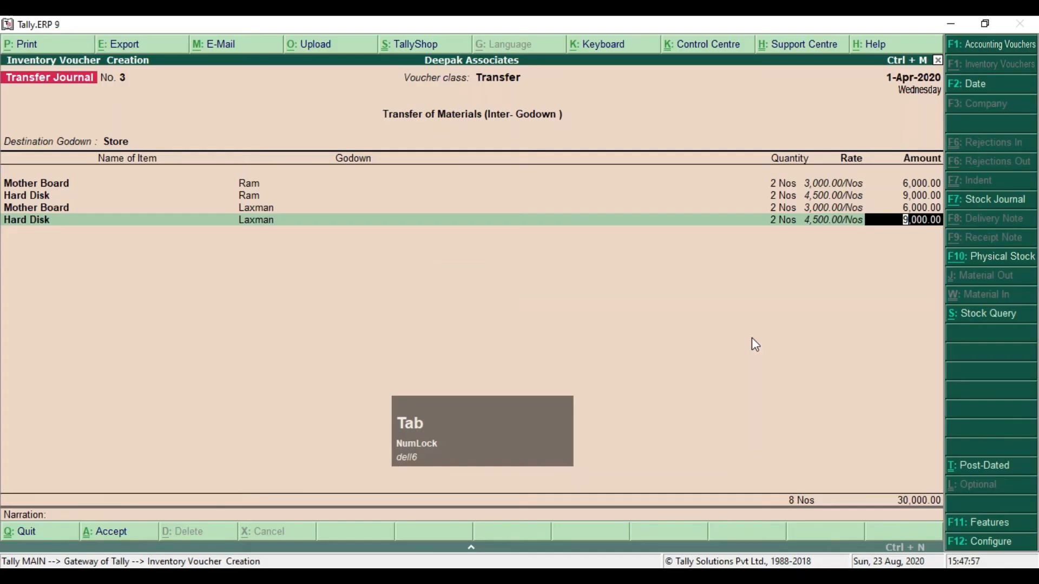
pyautogui.press('Return')
pyautogui.press('Return')
pyautogui.press('Return')
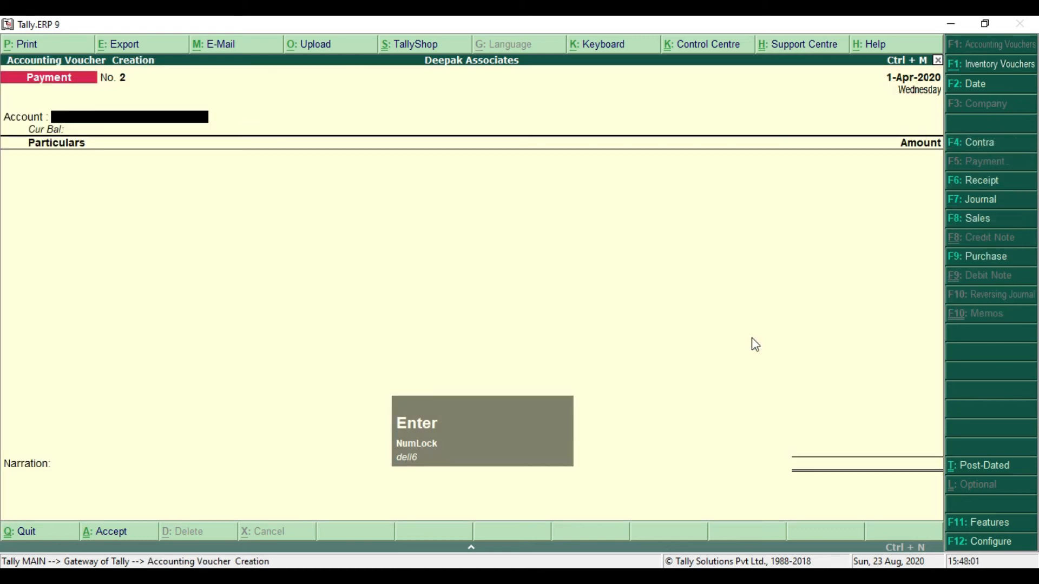
pyautogui.press('Escape')
pyautogui.press('Escape')
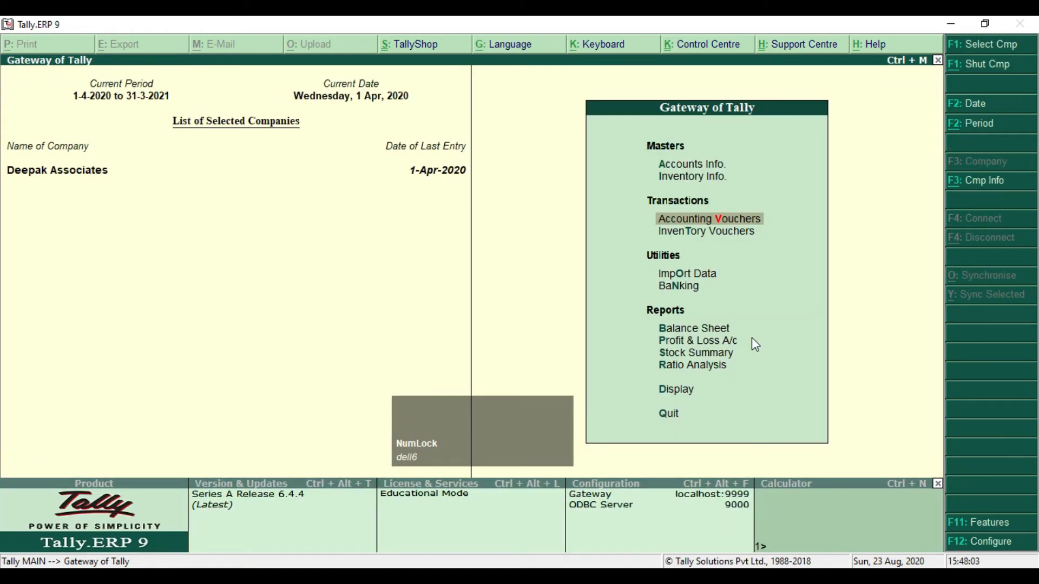
# Check the next task in the exercise PDF and open the Statements of Inventory reports in Tally.ERP 9.
pyautogui.hotkey('alt', 'Tab')
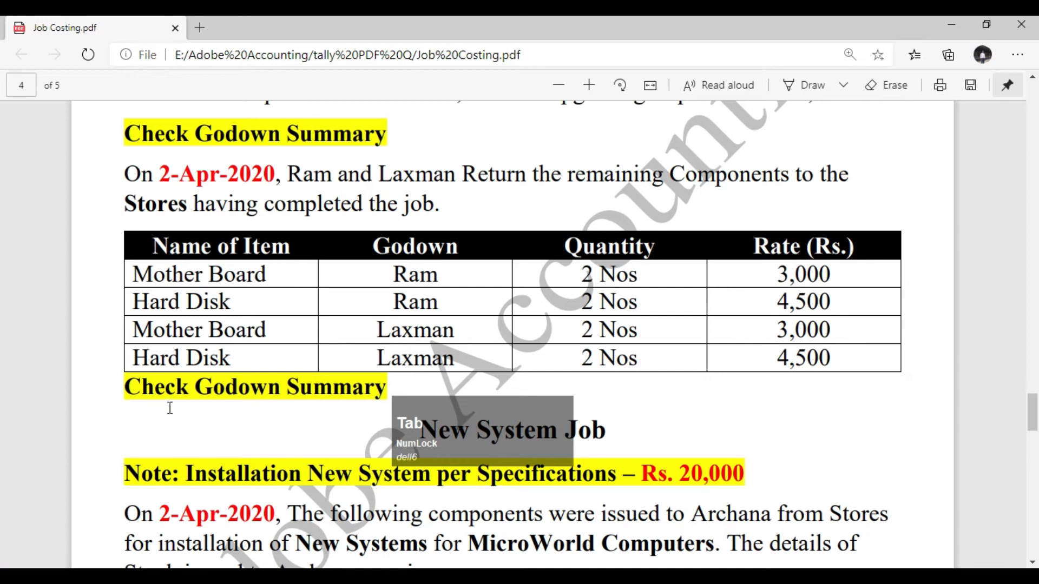
pyautogui.click(390, 387)
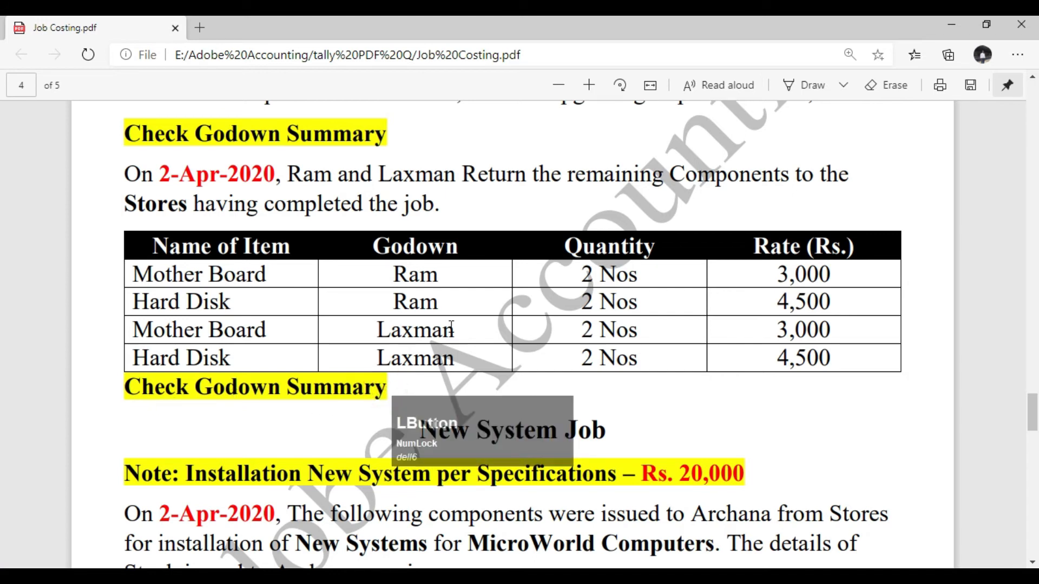
pyautogui.moveTo(350, 136); pyautogui.dragTo(429, 161)
pyautogui.hotkey('alt', 'Tab')
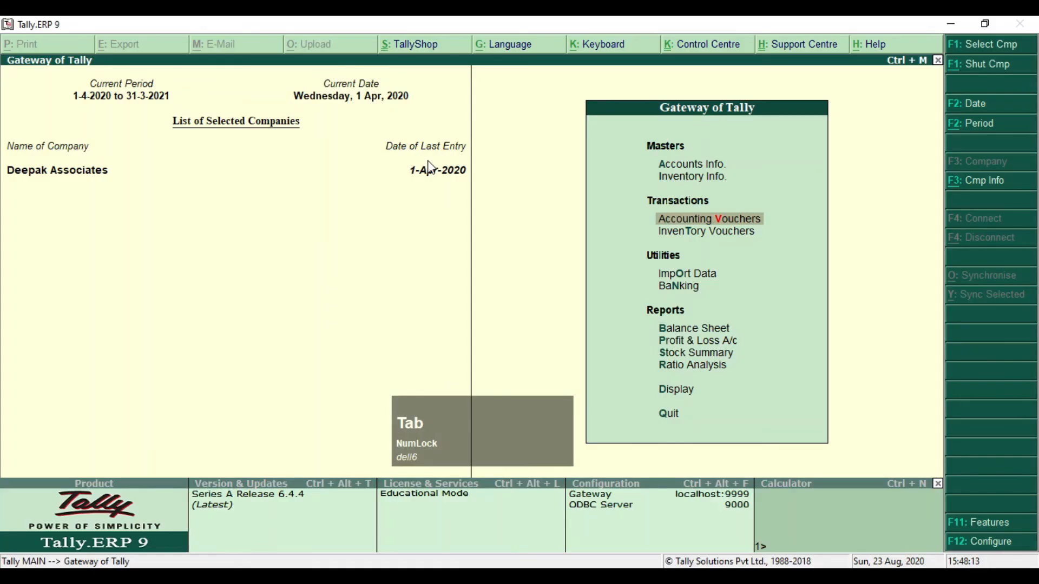
pyautogui.press('Down')
pyautogui.press('Down')
pyautogui.press('Down')
pyautogui.press('Down')
pyautogui.press('Down')
pyautogui.press('Down')
pyautogui.press('Down')
pyautogui.press('Down')
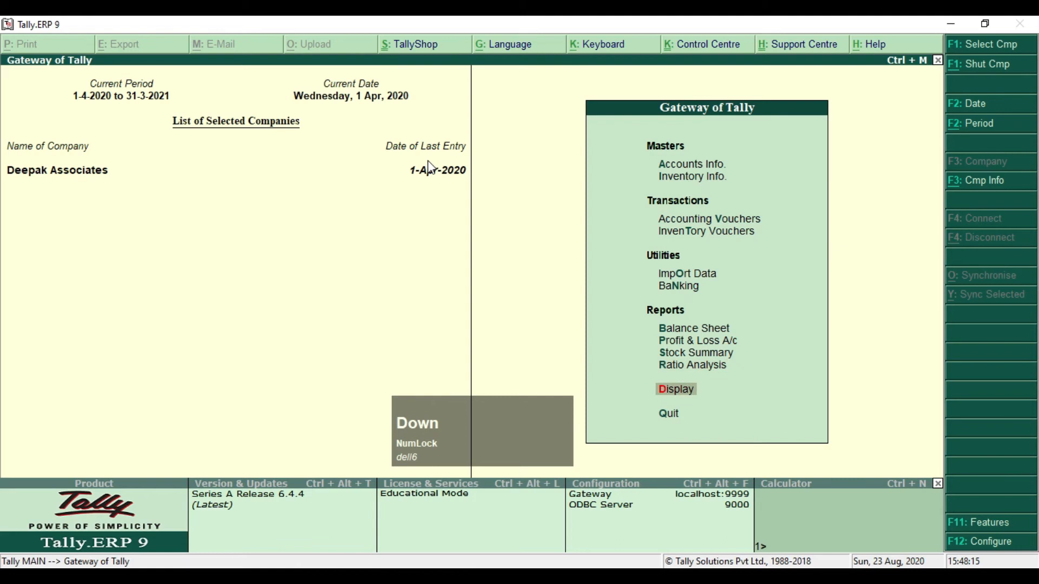
pyautogui.press('Return')
pyautogui.press('Down')
pyautogui.press('Down')
pyautogui.press('Down')
pyautogui.press('Down')
pyautogui.press('Down')
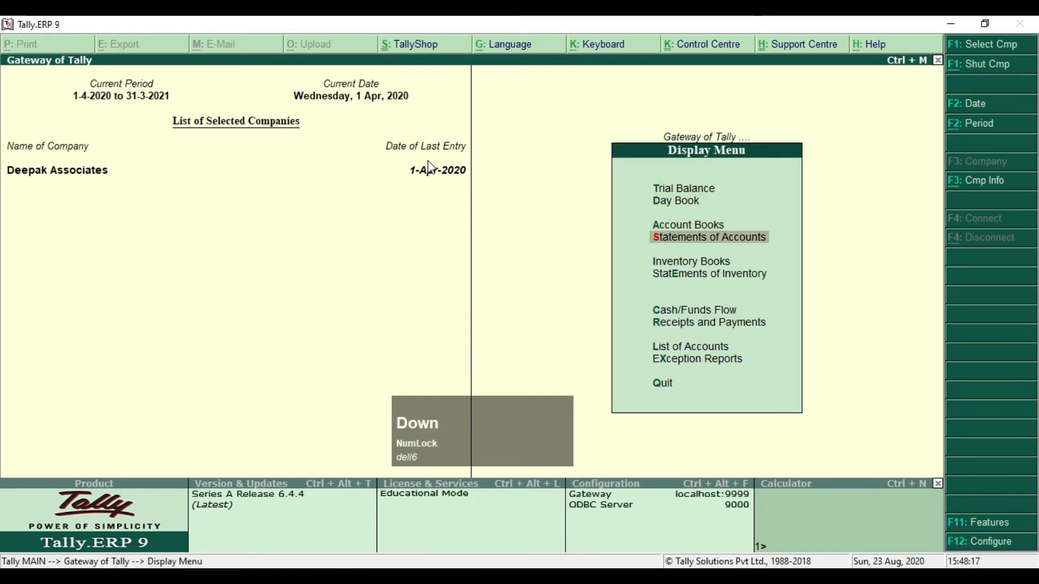
pyautogui.press('Return')
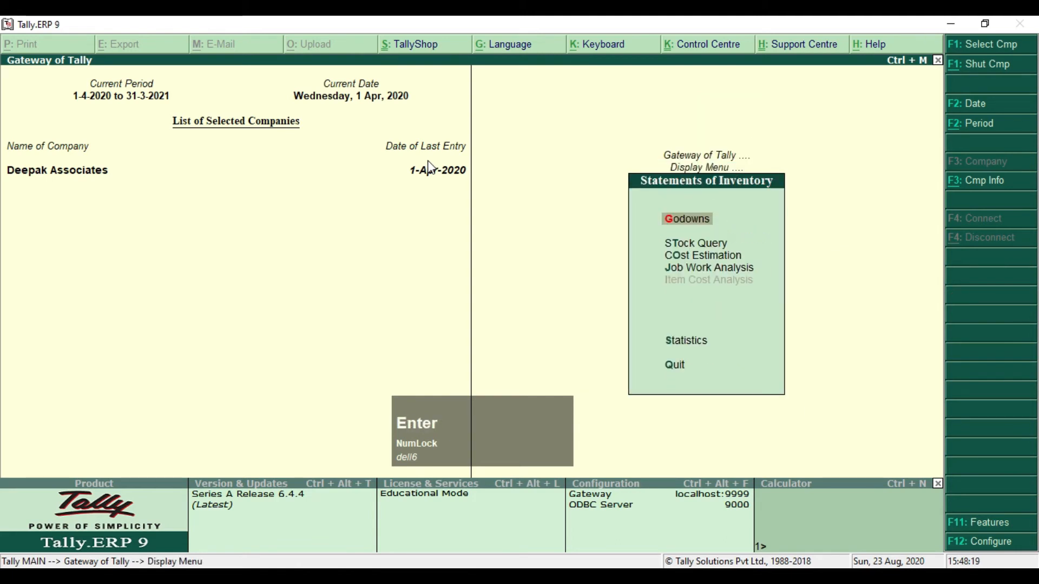
# View the Godown Summary for the Laxman godown and return to the godown list.
pyautogui.press('Return')
pyautogui.press('Down')
pyautogui.press('Down')
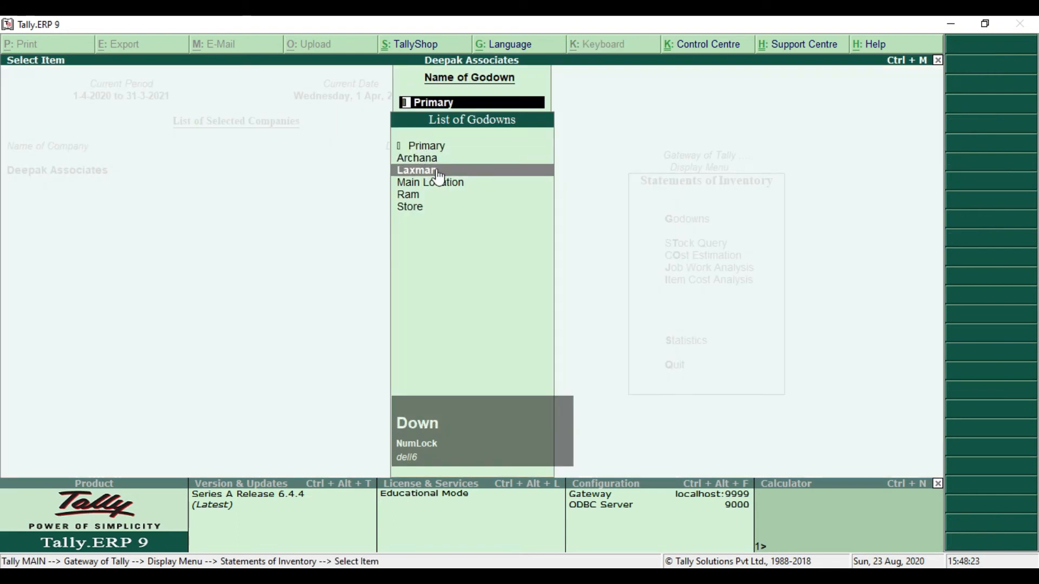
pyautogui.press('Return')
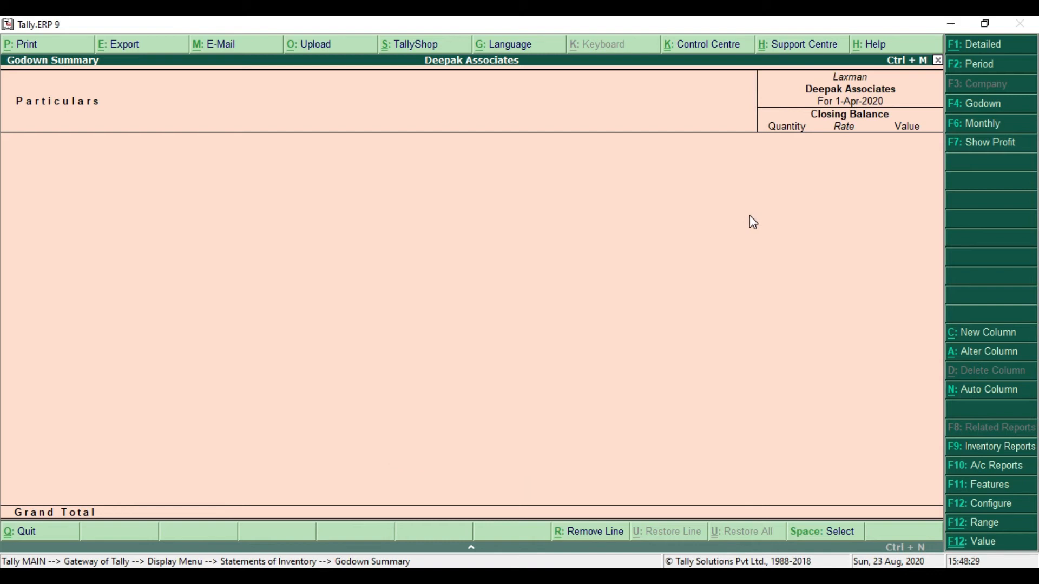
pyautogui.press('Escape')
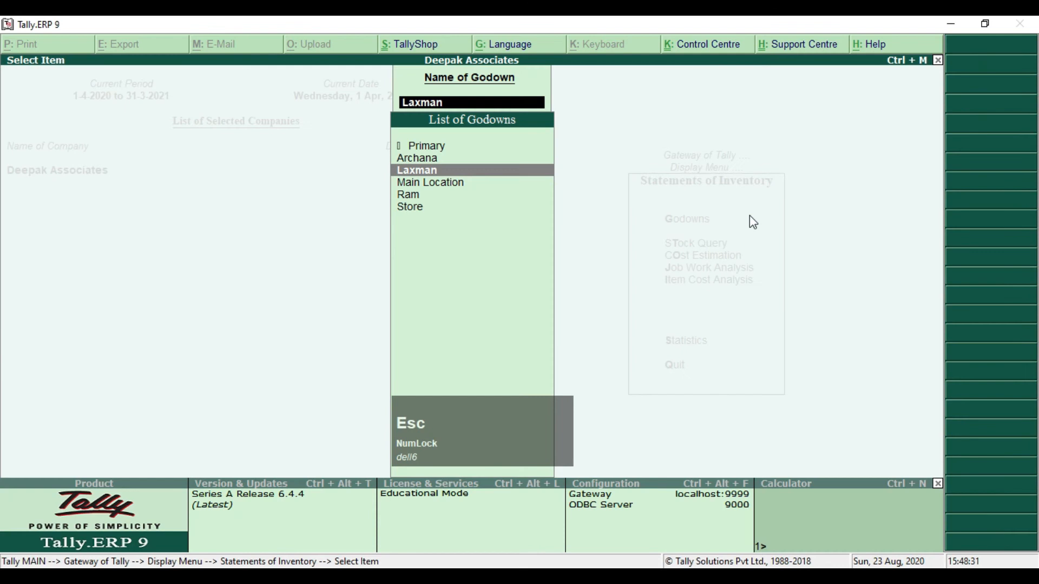
# View the Godown Summary for the Ram godown and return to the godown list.
pyautogui.press('Down')
pyautogui.press('Down')
pyautogui.press('Return')
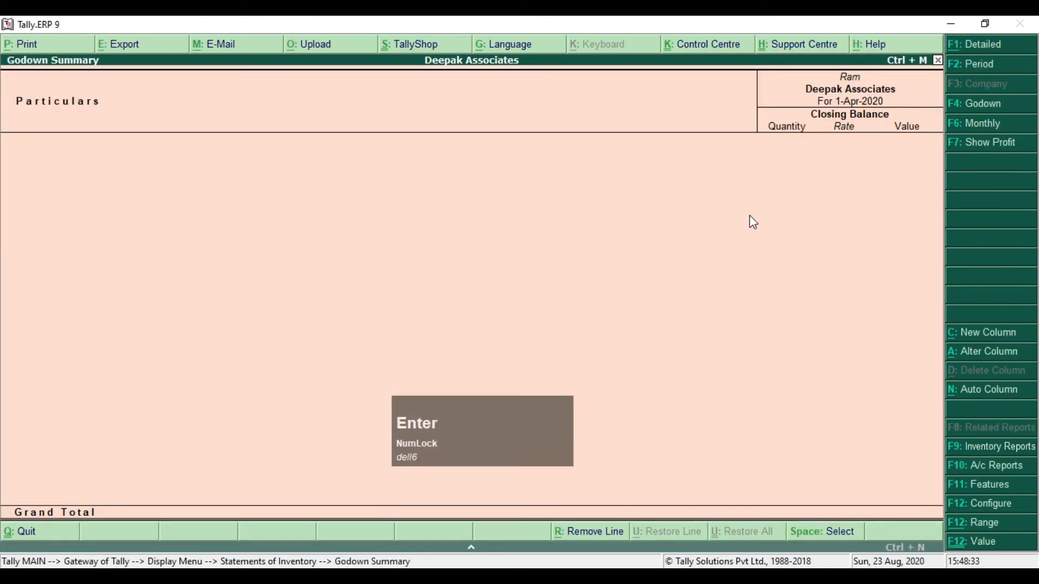
pyautogui.press('Escape')
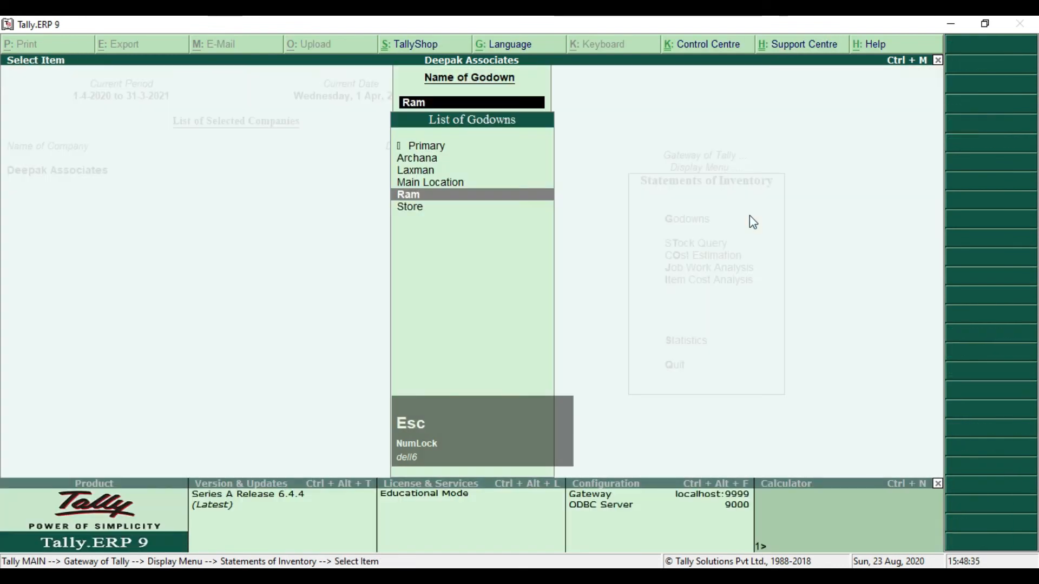
# Open the Godown Summary for the Store godown and mark the Hard Disk and Mother Board rows.
pyautogui.press('Down')
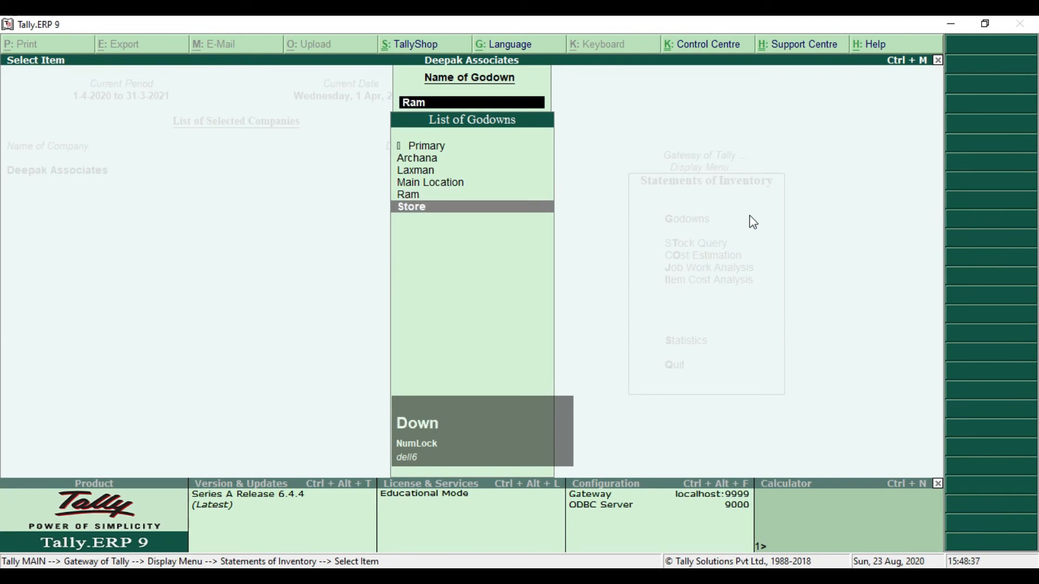
pyautogui.press('Return')
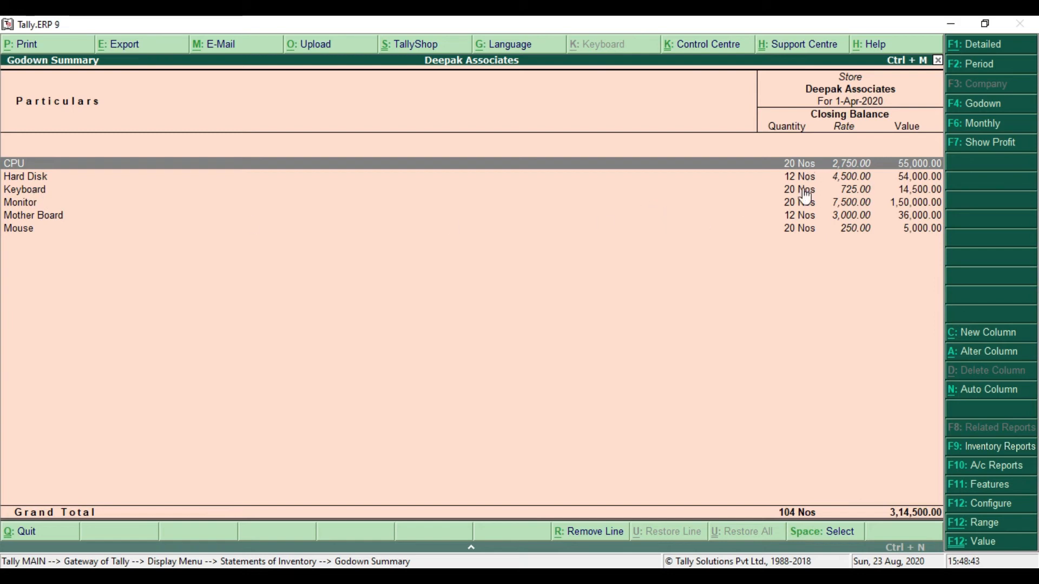
pyautogui.press('Down')
pyautogui.press('space')
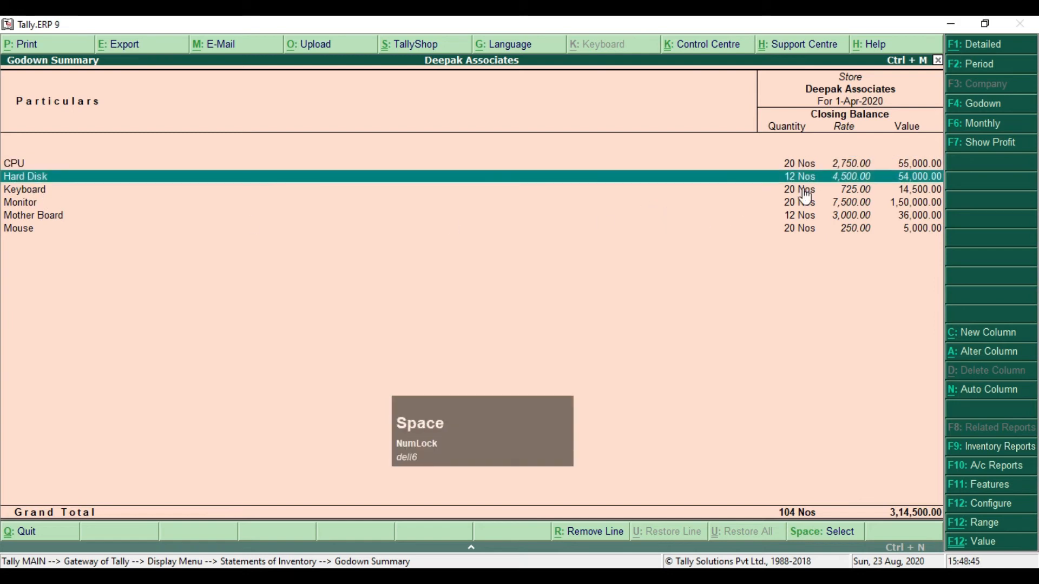
pyautogui.press('Down')
pyautogui.press('Down')
pyautogui.press('Down')
pyautogui.press('space')
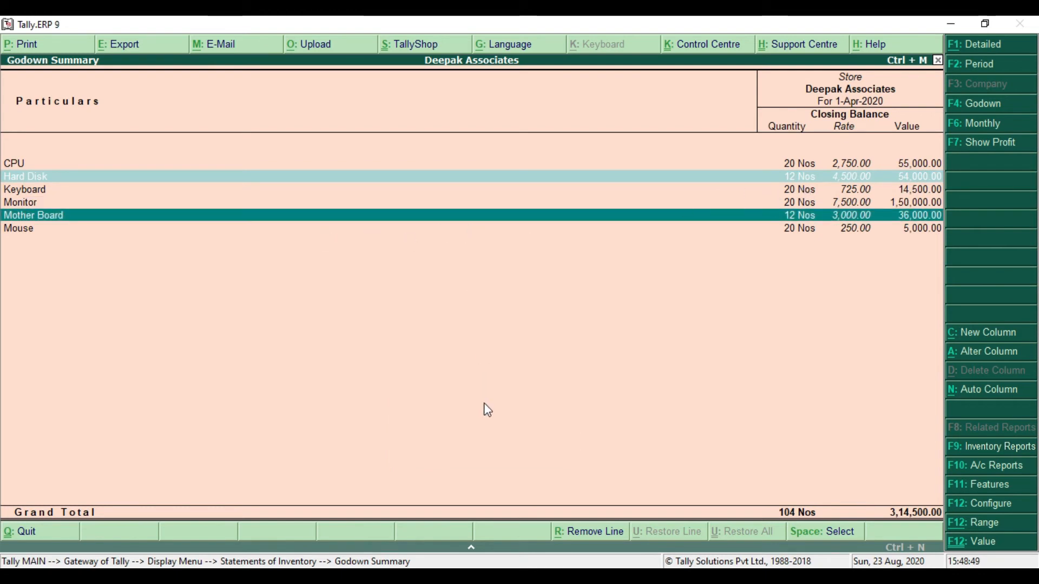
# Switch to the exercise PDF and examine the Mother Board and Hard Disk consumption table for the system upgrade.
pyautogui.click(466, 577)
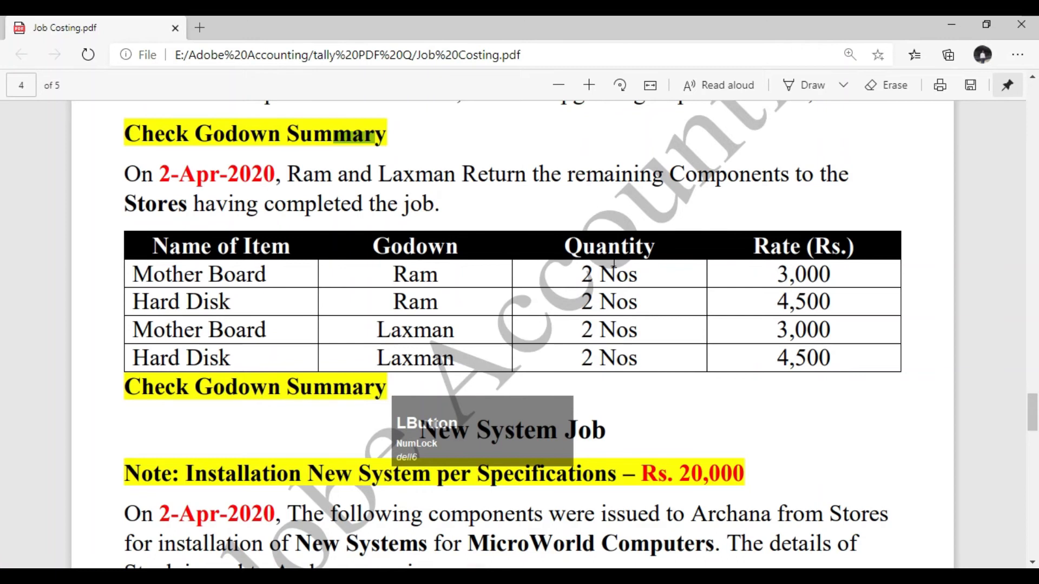
pyautogui.scroll(7, 619, 267)
pyautogui.scroll(4, 619, 267)
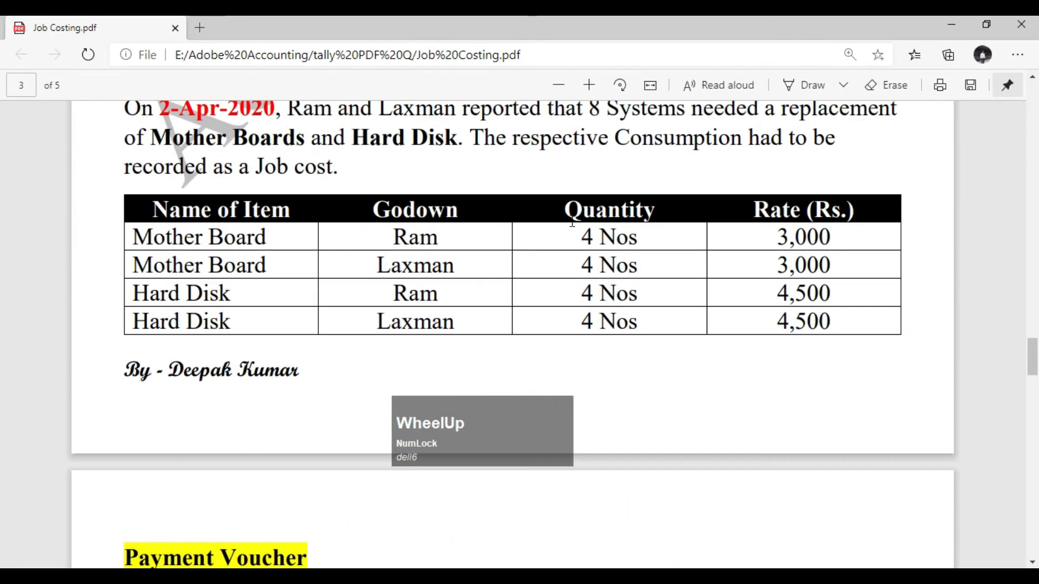
pyautogui.scroll(2, 572, 223)
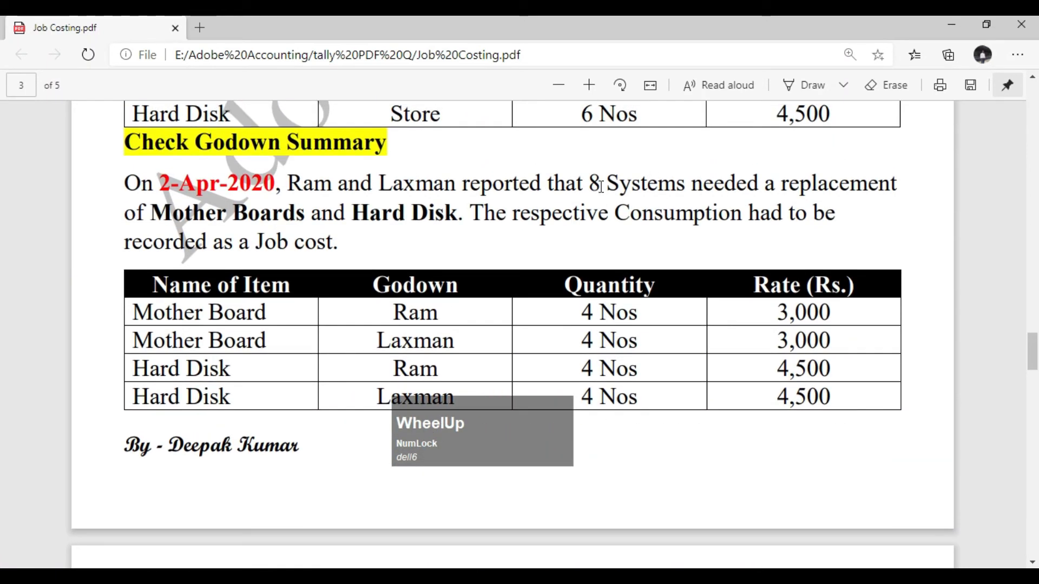
pyautogui.moveTo(590, 184); pyautogui.dragTo(811, 187)
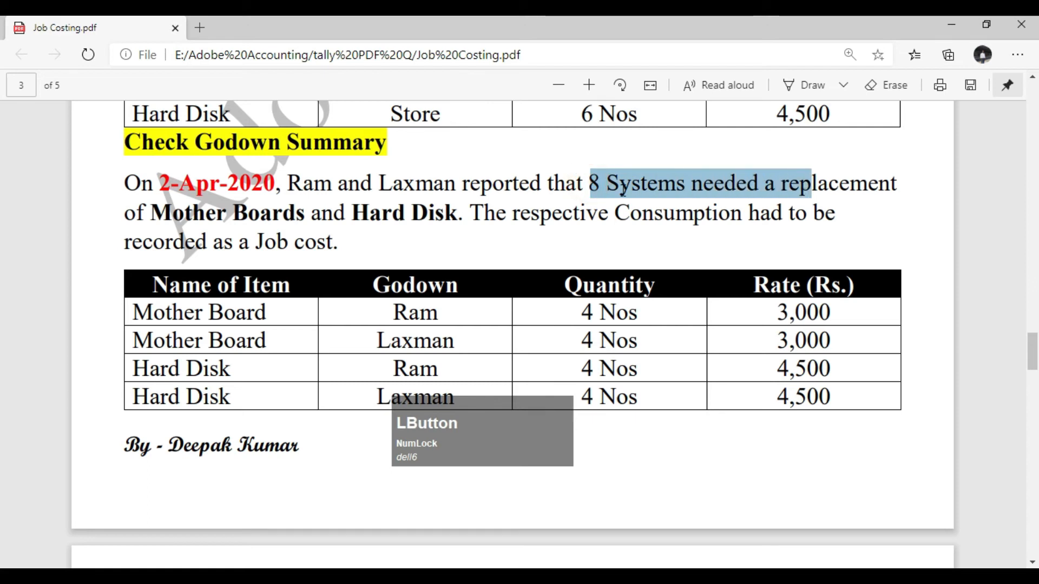
pyautogui.click(590, 183)
pyautogui.moveTo(576, 313); pyautogui.dragTo(617, 340)
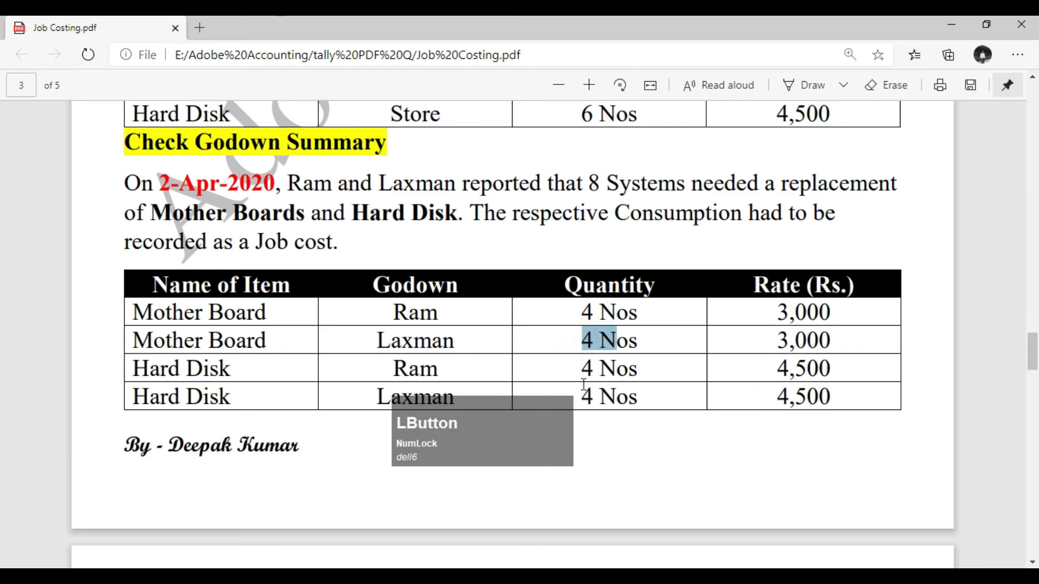
pyautogui.moveTo(579, 368); pyautogui.dragTo(626, 396)
pyautogui.click(603, 361)
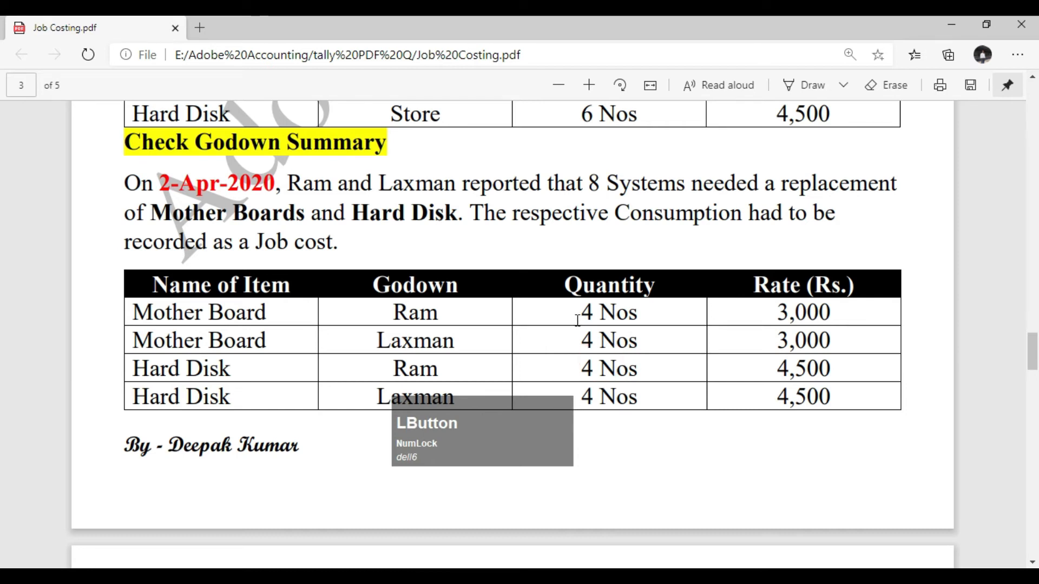
# Switch back to Tally.ERP 9 and close the Store godown summary and display menus, returning to the Gateway of Tally.
pyautogui.hotkey('alt', 'Tab')
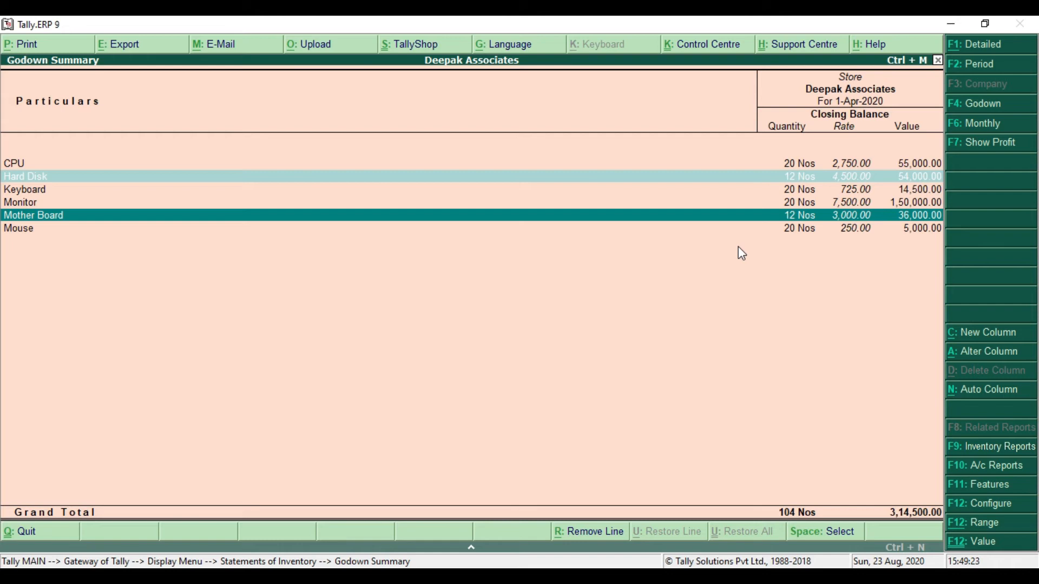
pyautogui.press('Escape')
pyautogui.press('Escape')
pyautogui.press('Escape')
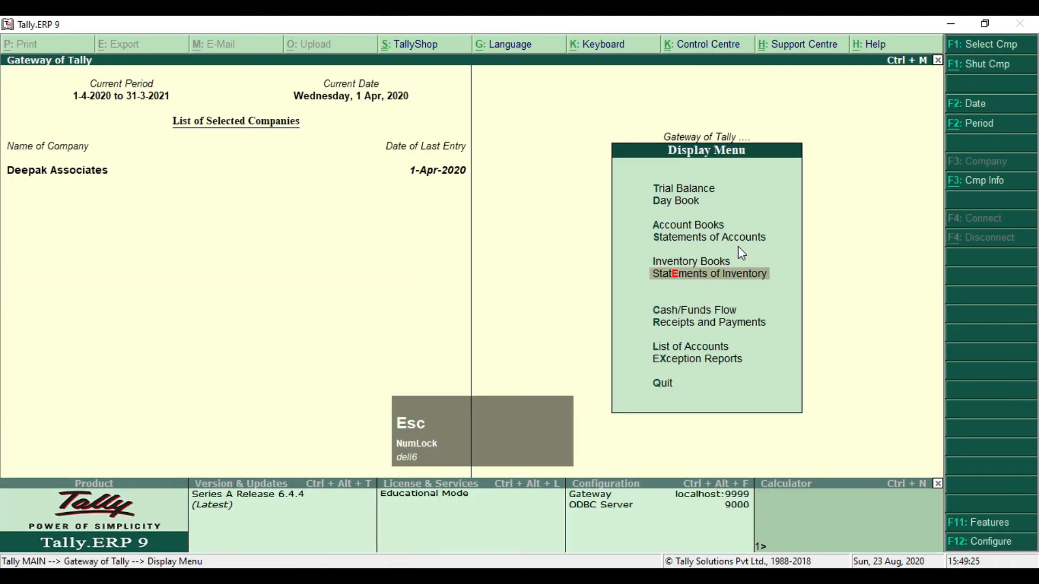
pyautogui.press('Escape')
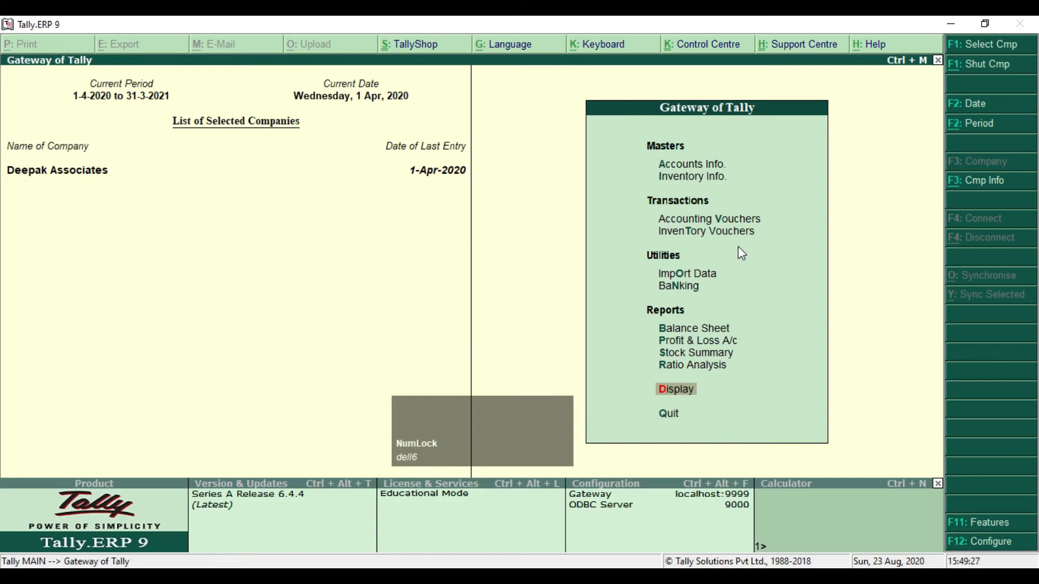
# Switch to the exercise PDF and review the paragraph and table on Ram and Laxman returning the remaining components.
pyautogui.hotkey('alt', 'Tab')
pyautogui.scroll(-1, 510, 322)
pyautogui.scroll(-4, 464, 299)
pyautogui.scroll(2, 464, 299)
pyautogui.scroll(-10, 464, 299)
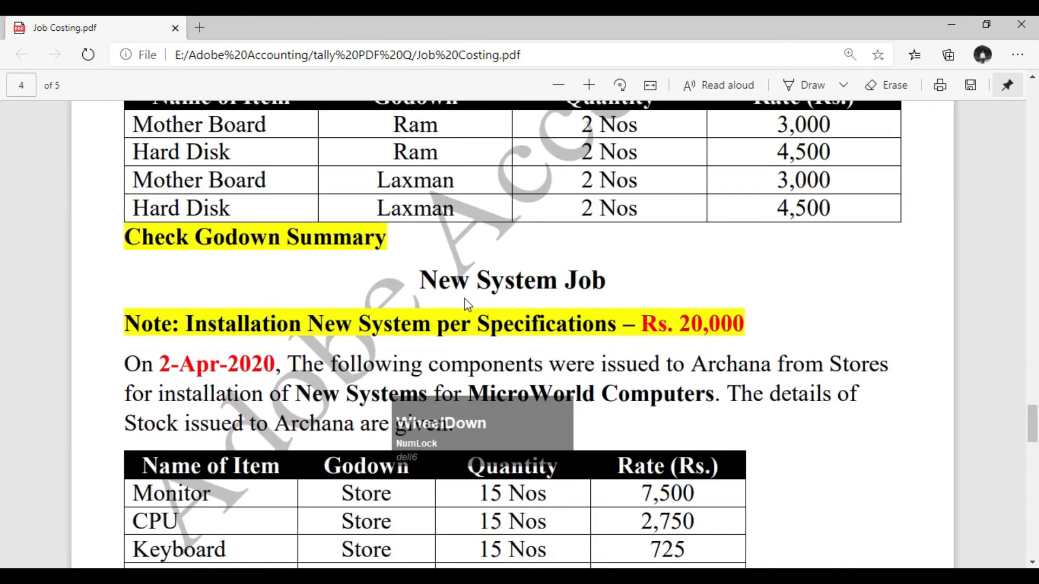
pyautogui.scroll(3, 465, 299)
pyautogui.moveTo(288, 179); pyautogui.dragTo(492, 179)
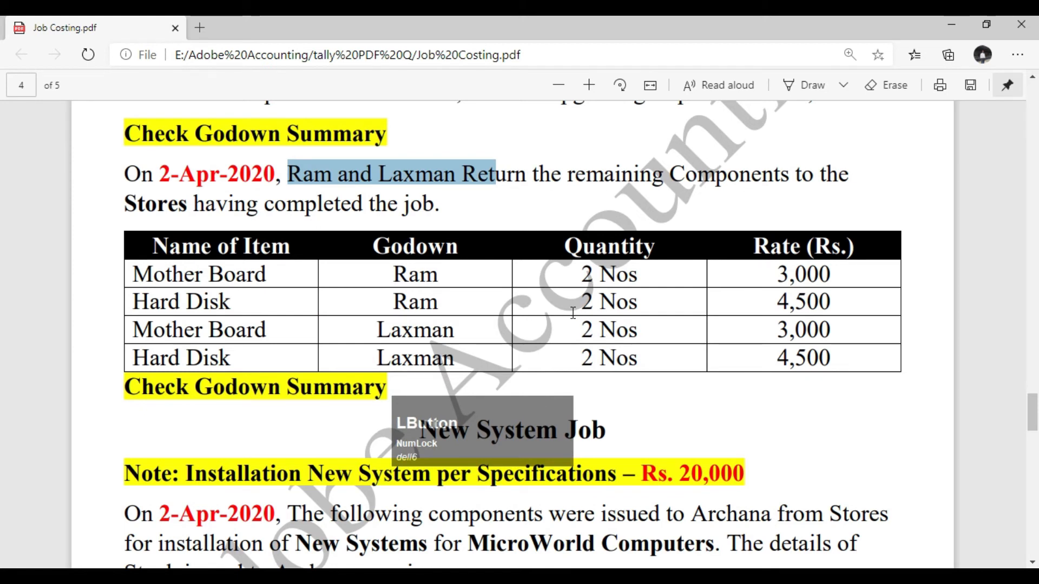
pyautogui.doubleClick(579, 335)
pyautogui.scroll(-2, 580, 337)
pyautogui.scroll(-2, 581, 337)
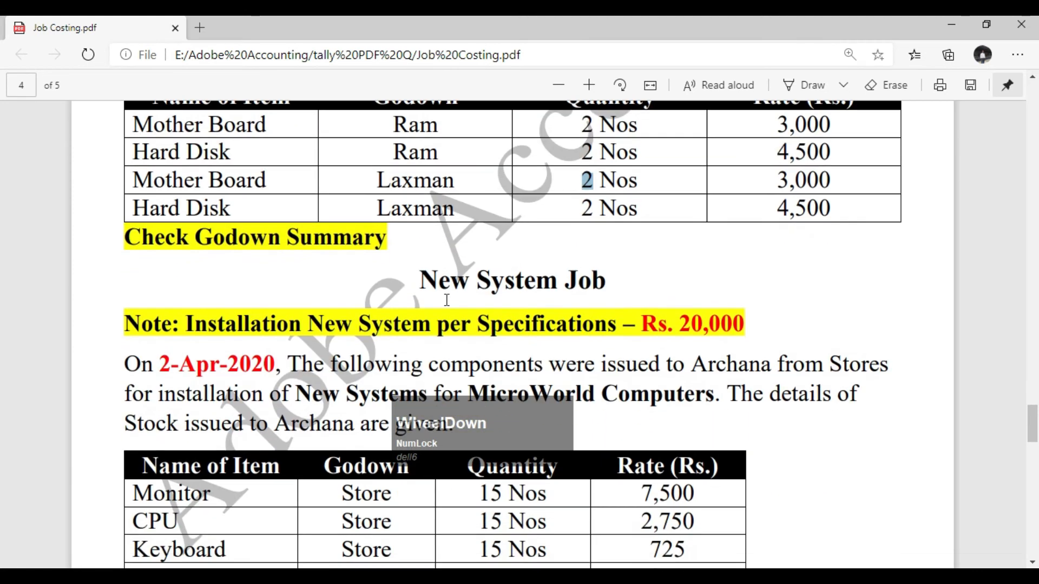
# Read the New System Job heading and its installation charge note in the exercise PDF.
pyautogui.moveTo(420, 280); pyautogui.dragTo(622, 283)
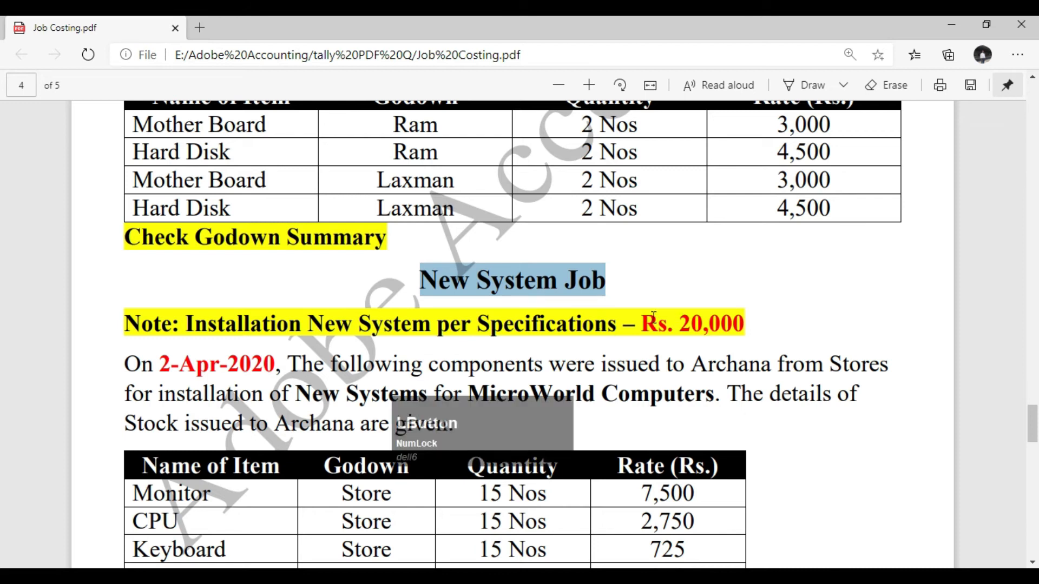
pyautogui.click(414, 293)
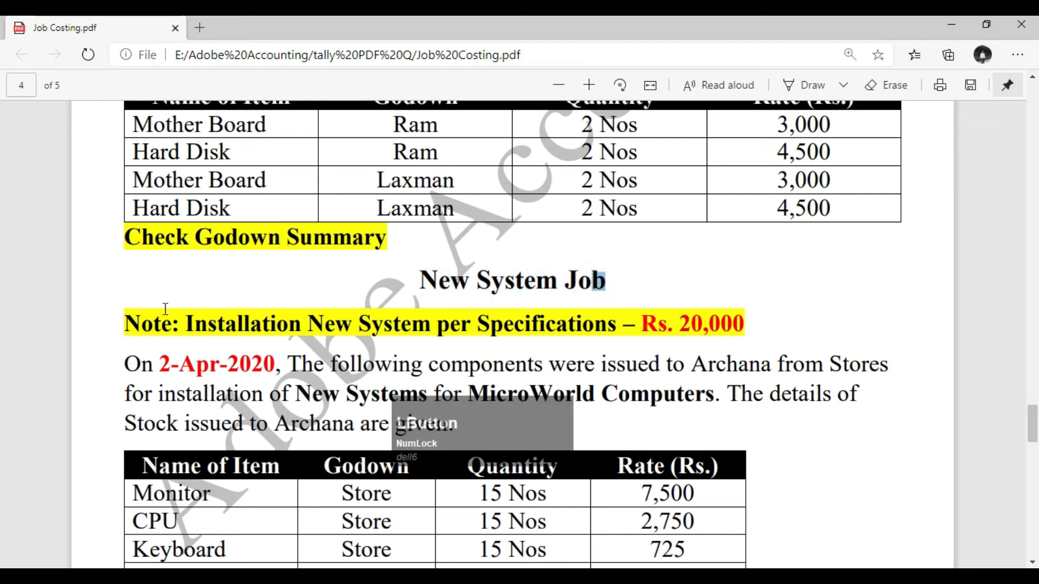
pyautogui.scroll(-2, 117, 322)
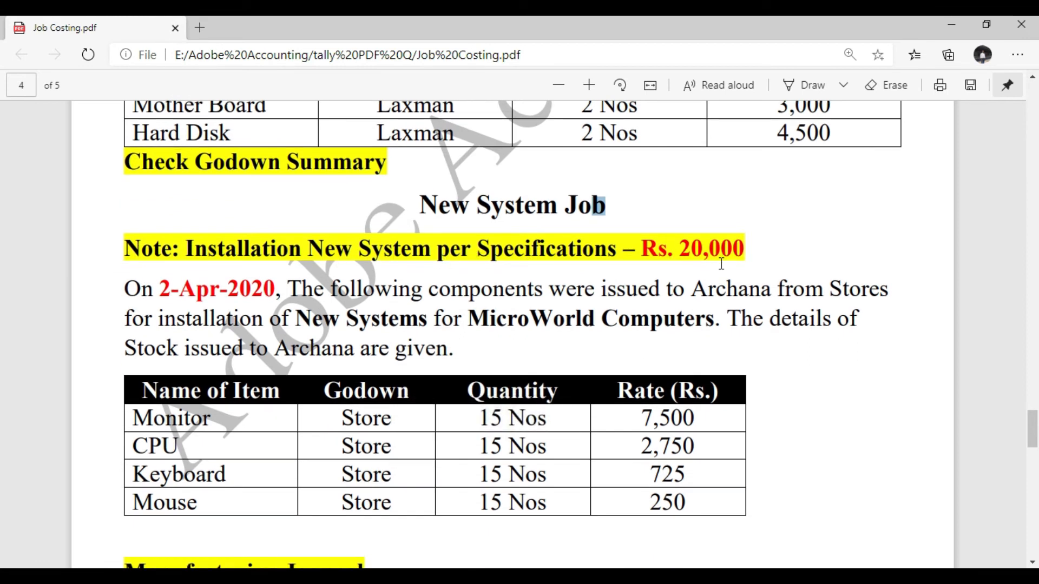
pyautogui.moveTo(674, 249); pyautogui.dragTo(736, 249)
pyautogui.moveTo(642, 249); pyautogui.dragTo(738, 249)
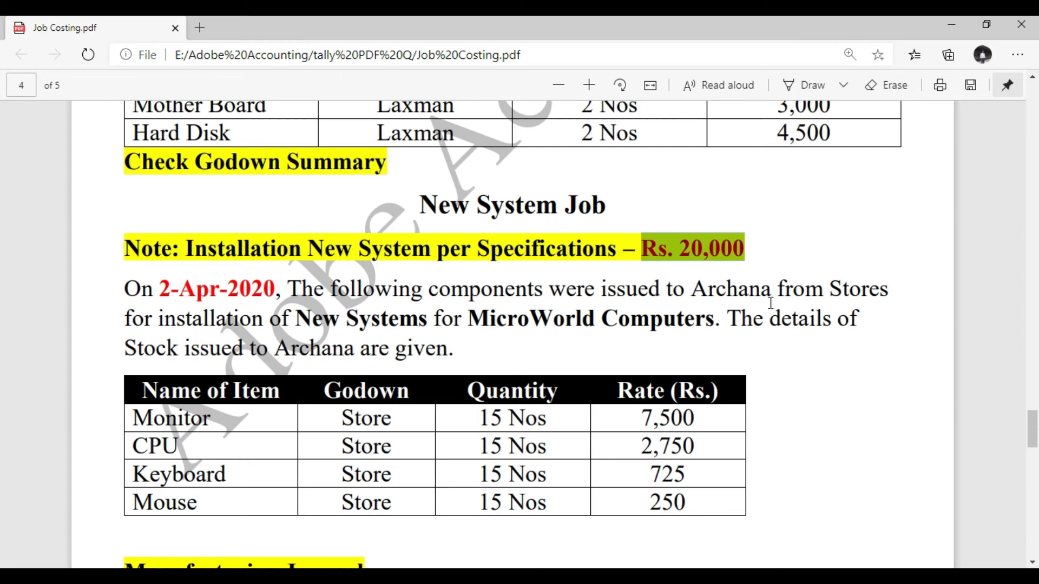
# Review the Upgrading and New System job assignments on the PDF's first page, then return to the New System Job instructions.
pyautogui.moveTo(1033, 431); pyautogui.dragTo(1033, 118)
pyautogui.moveTo(738, 263); pyautogui.dragTo(219, 290)
pyautogui.moveTo(400, 262); pyautogui.dragTo(683, 258)
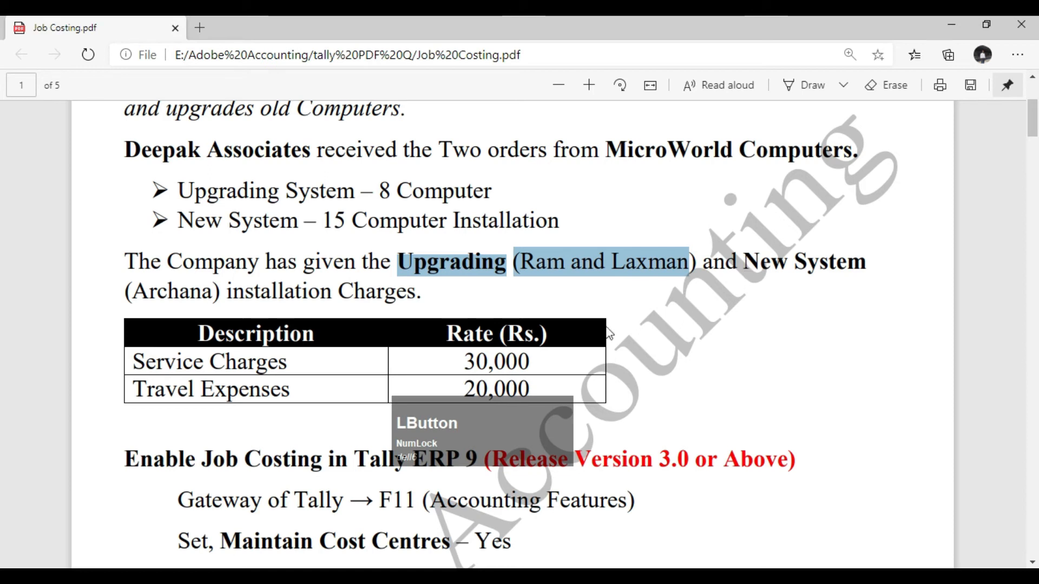
pyautogui.moveTo(123, 294); pyautogui.dragTo(218, 293)
pyautogui.moveTo(1032, 128); pyautogui.dragTo(1037, 436)
pyautogui.click(488, 176)
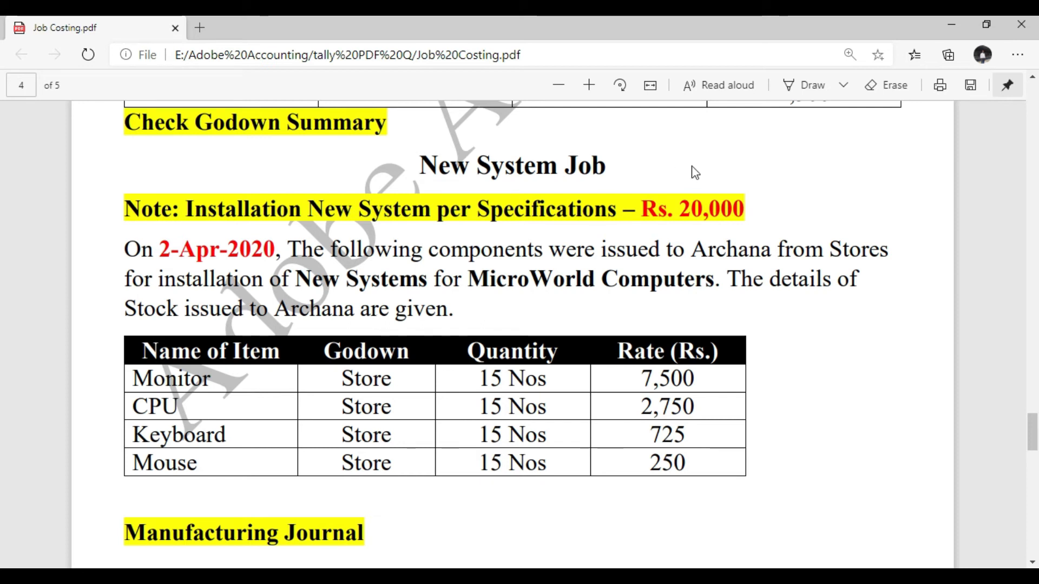
pyautogui.moveTo(832, 250); pyautogui.dragTo(842, 250)
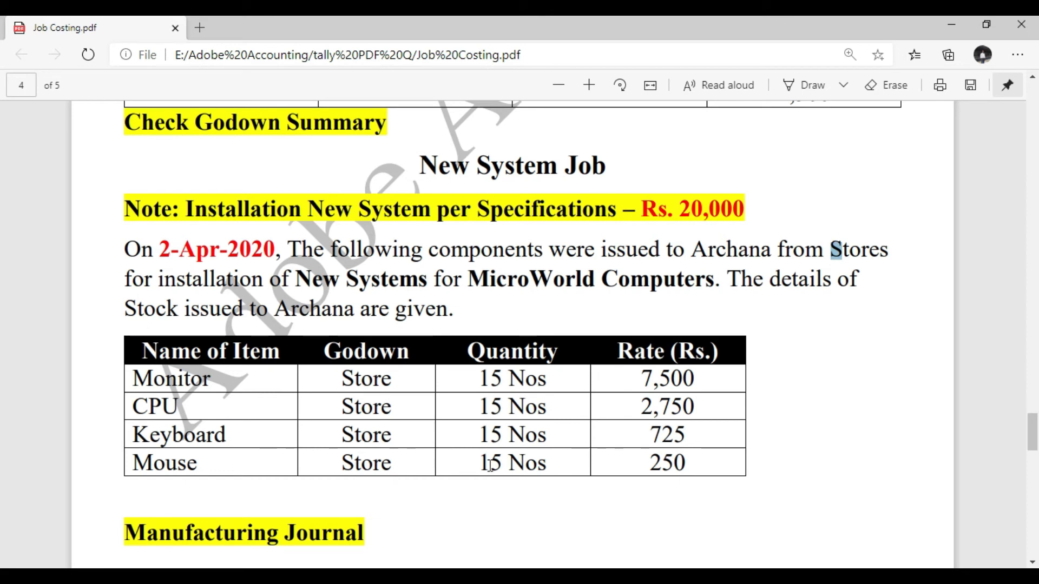
# Switch to Tally.ERP 9 and open Accounting Vouchers from the Gateway of Tally.
pyautogui.hotkey('alt', 'Tab')
pyautogui.press('Up')
pyautogui.press('Up')
pyautogui.press('Up')
pyautogui.press('Up')
pyautogui.press('Up')
pyautogui.press('Up')
pyautogui.press('Up')
pyautogui.press('Up')
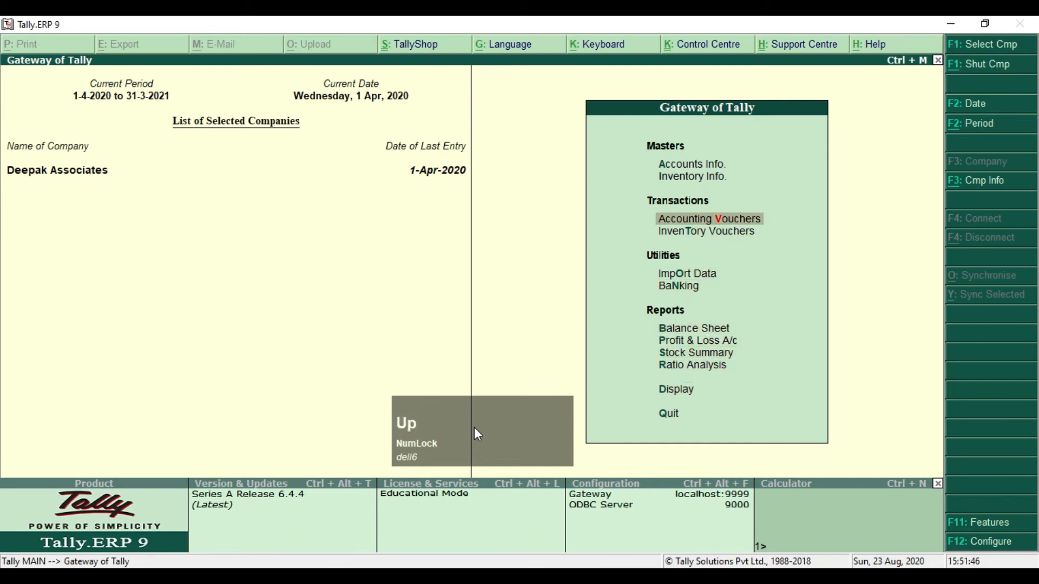
pyautogui.press('Return')
# Start a Transfer Journal with voucher class Transfer and set the destination godown to Archana.
pyautogui.press('Alt_R')
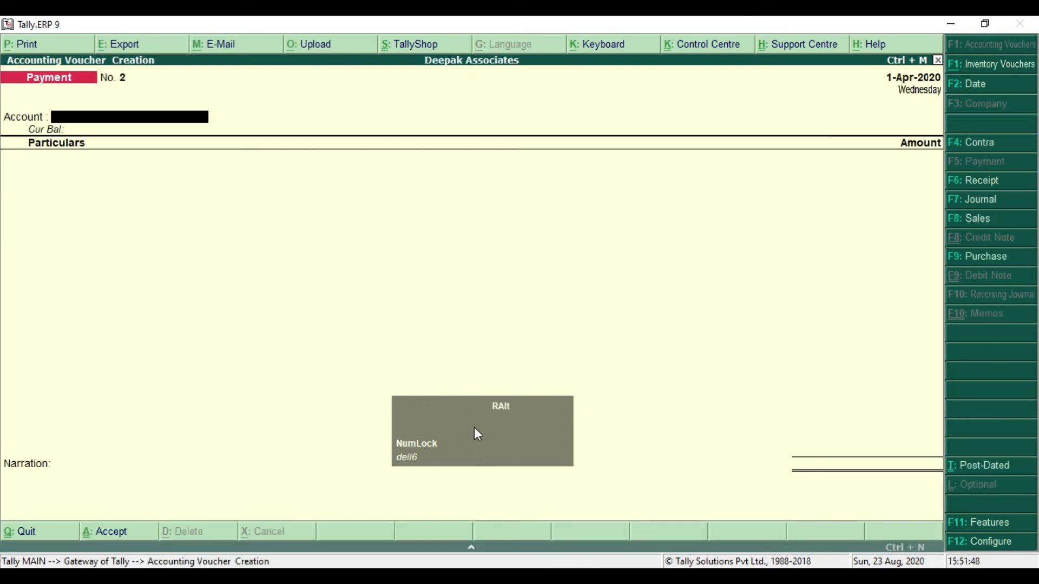
pyautogui.hotkey('alt', 'F7')
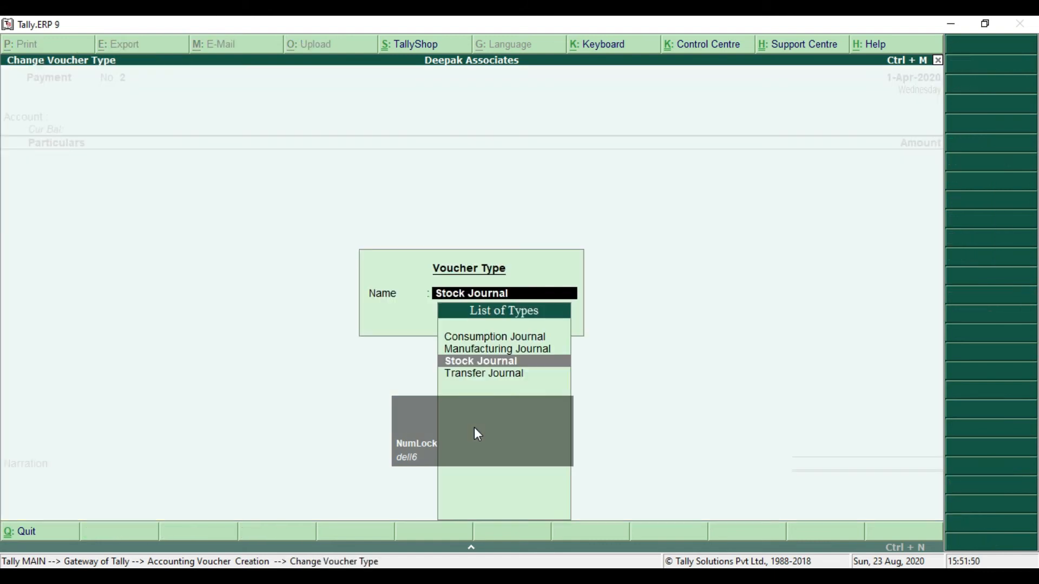
pyautogui.press('Down')
pyautogui.press('Return')
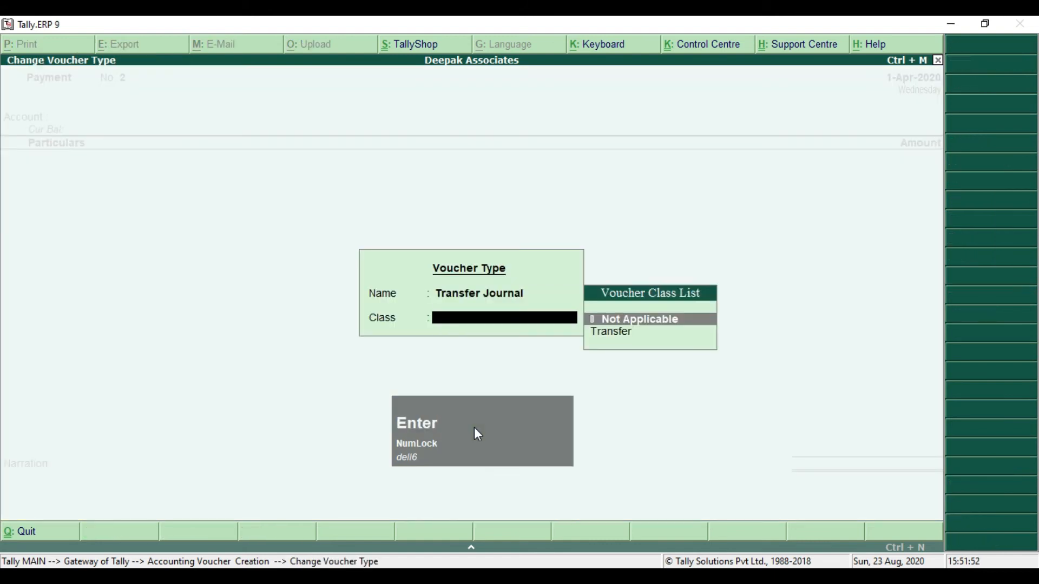
pyautogui.press('Down')
pyautogui.press('Return')
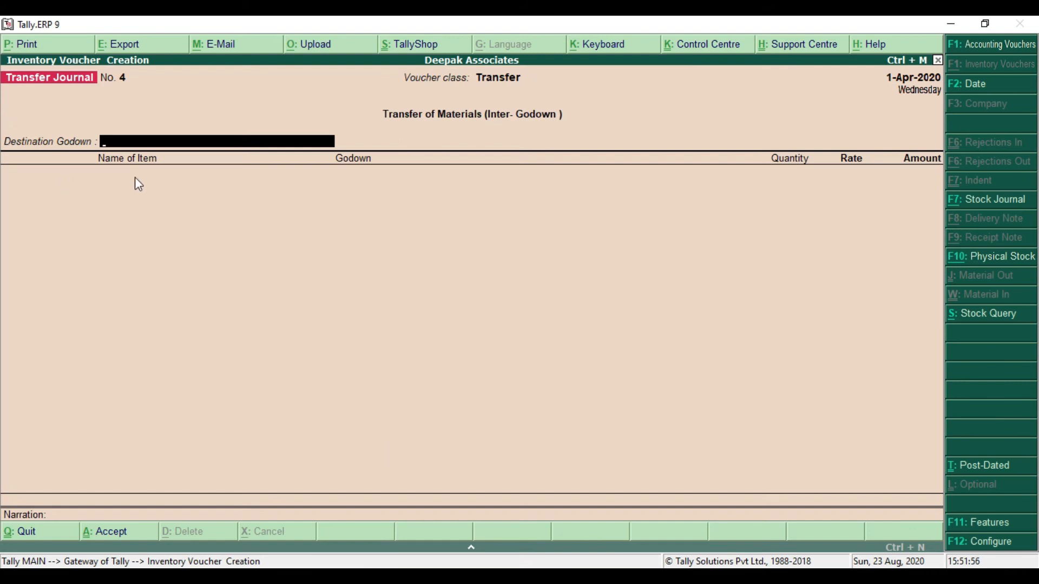
pyautogui.write('A')
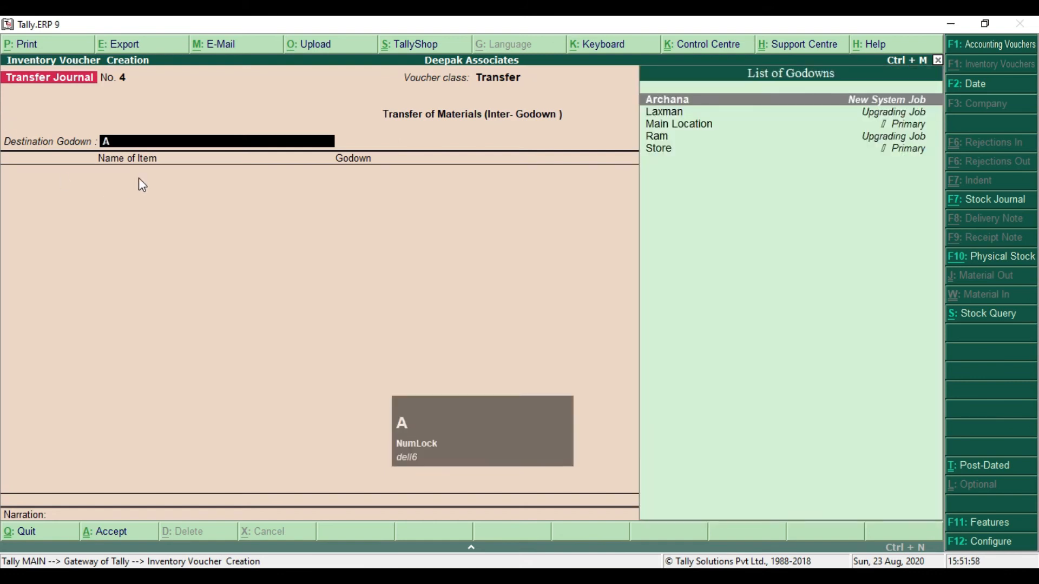
pyautogui.press('Return')
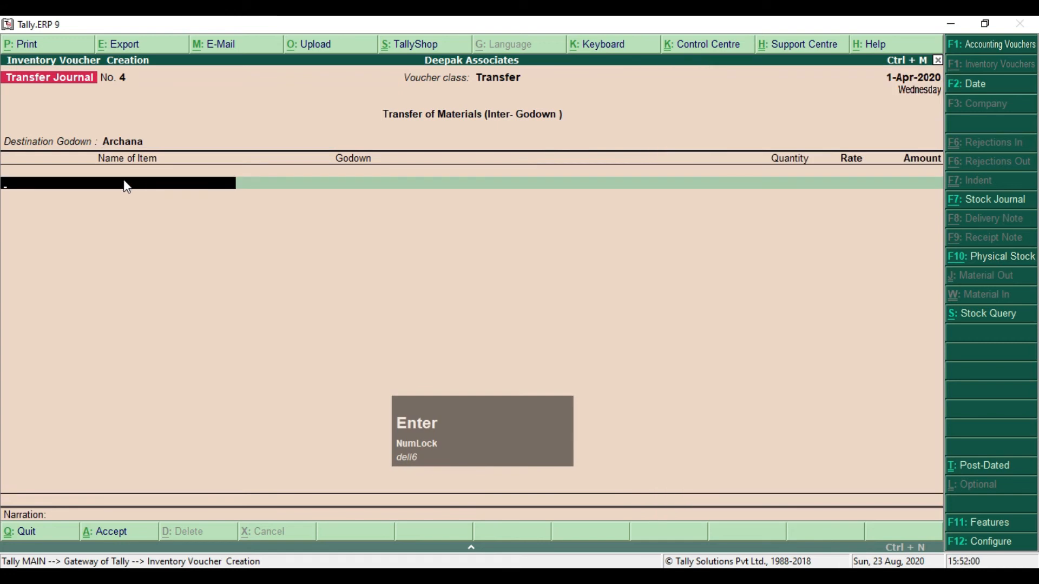
# Following the component list in the exercise PDF, add 15 Nos of Monitor from the Store godown at the default rate.
pyautogui.hotkey('alt', 'Tab')
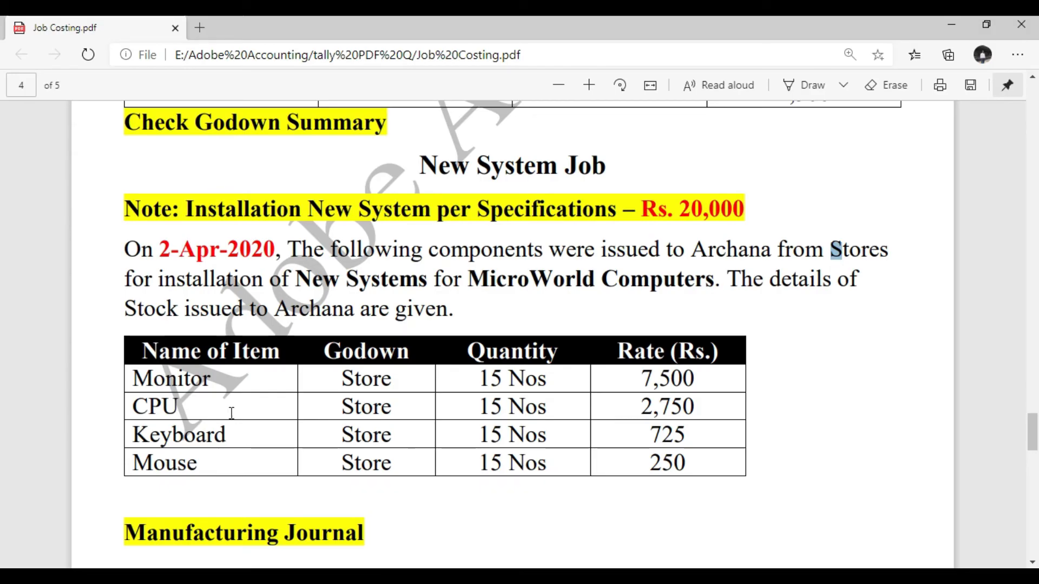
pyautogui.hotkey('alt', 'Tab')
pyautogui.write('M')
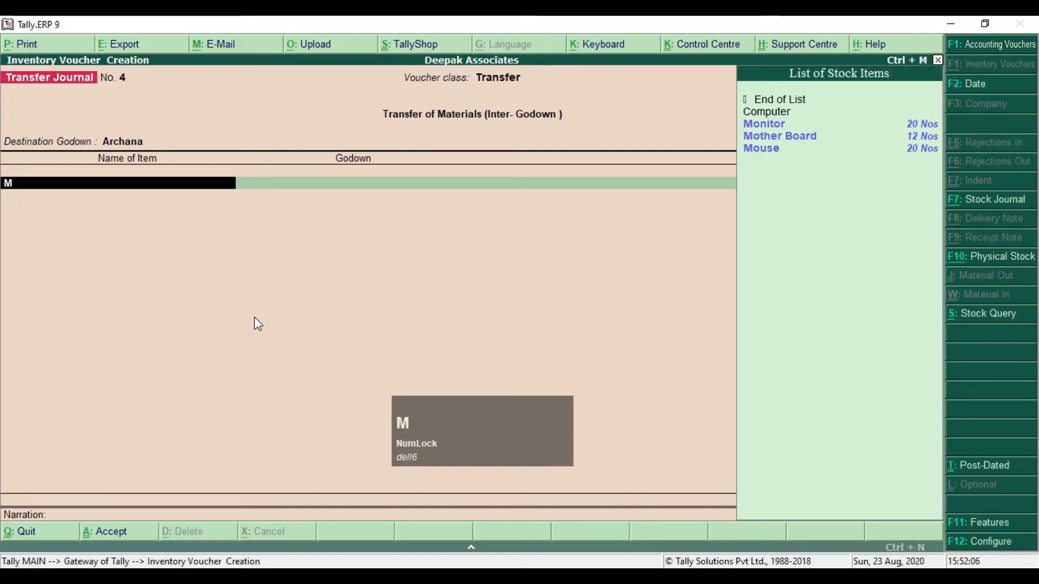
pyautogui.press('Down')
pyautogui.press('Return')
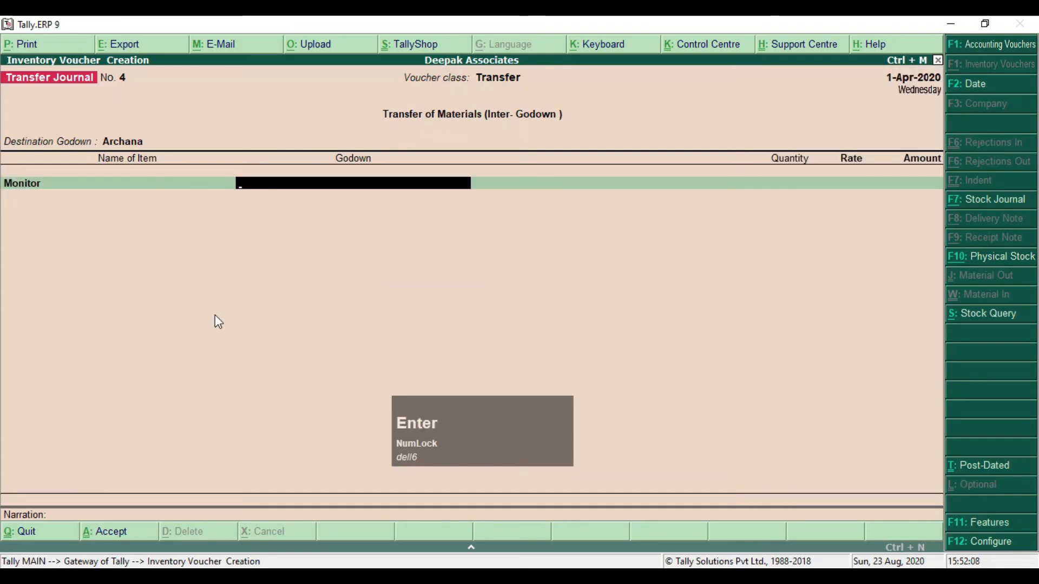
pyautogui.write('S')
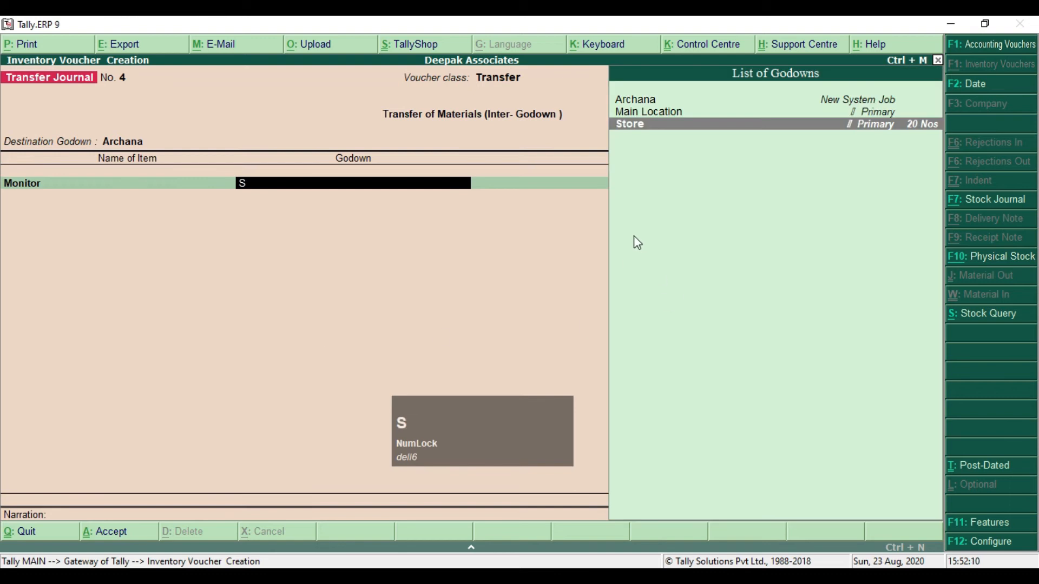
pyautogui.click(888, 129)
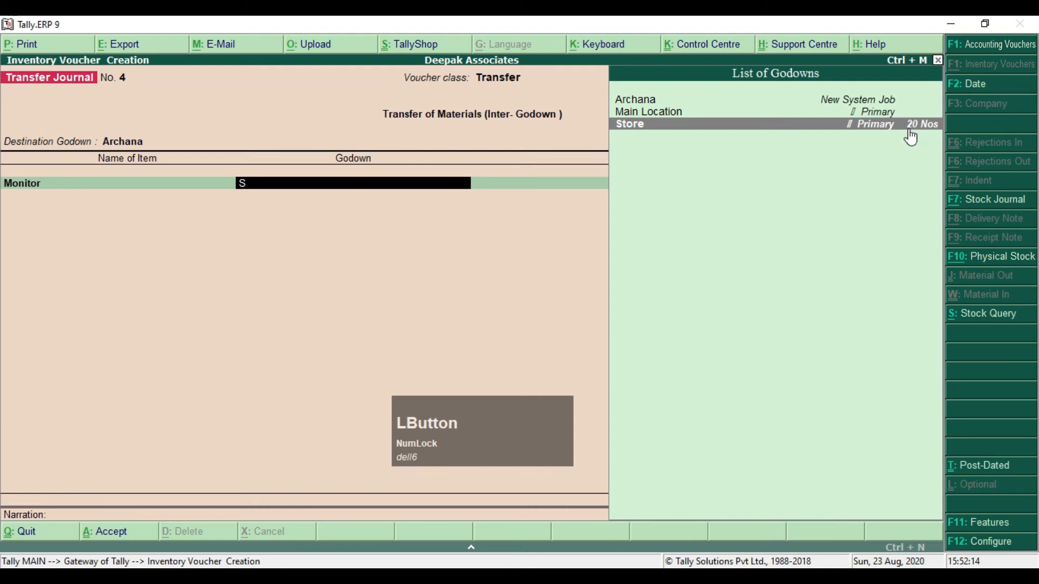
pyautogui.press('Return')
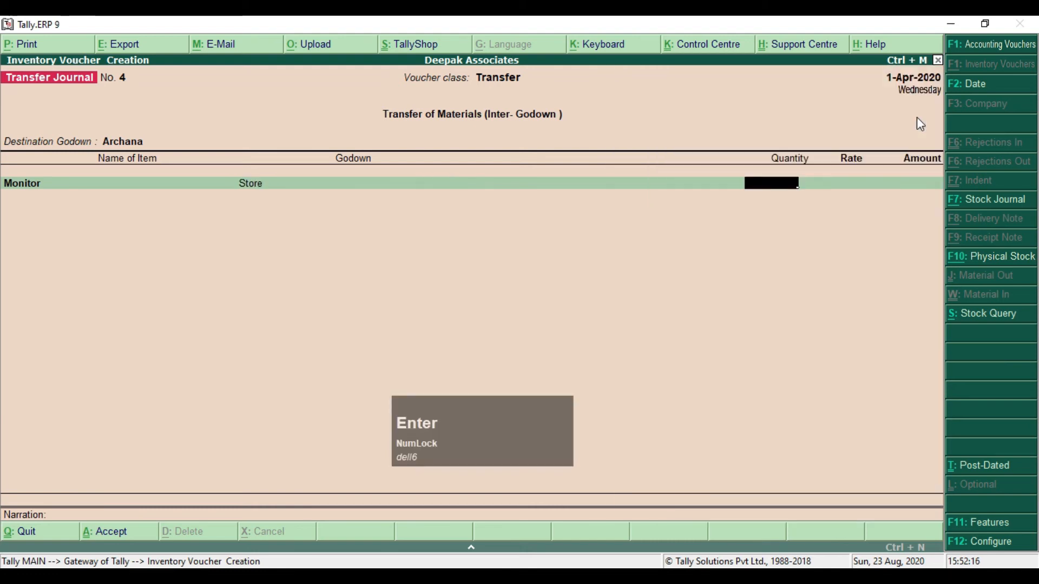
pyautogui.hotkey('alt', 'Tab')
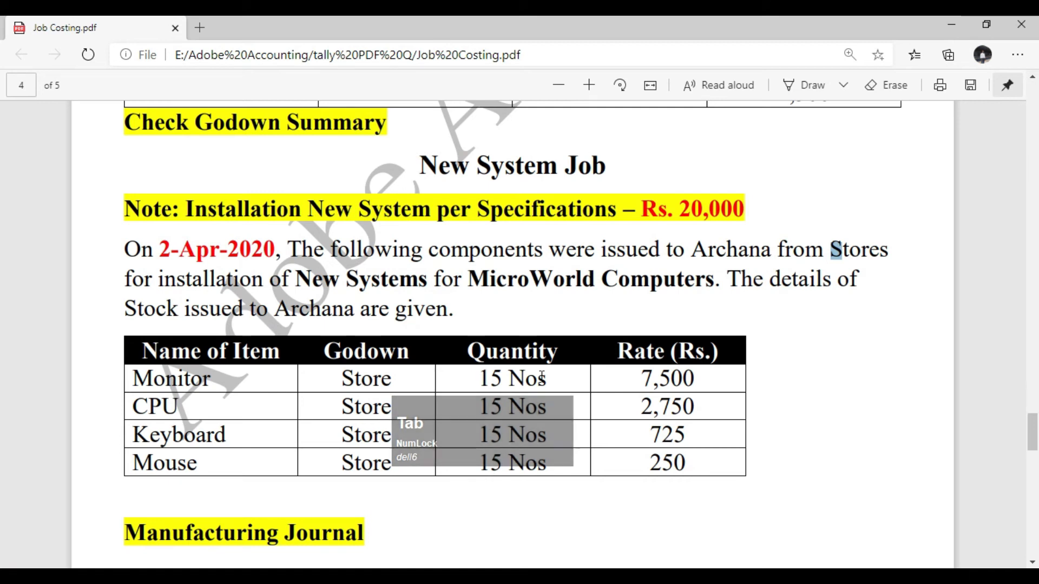
pyautogui.hotkey('alt', 'Tab')
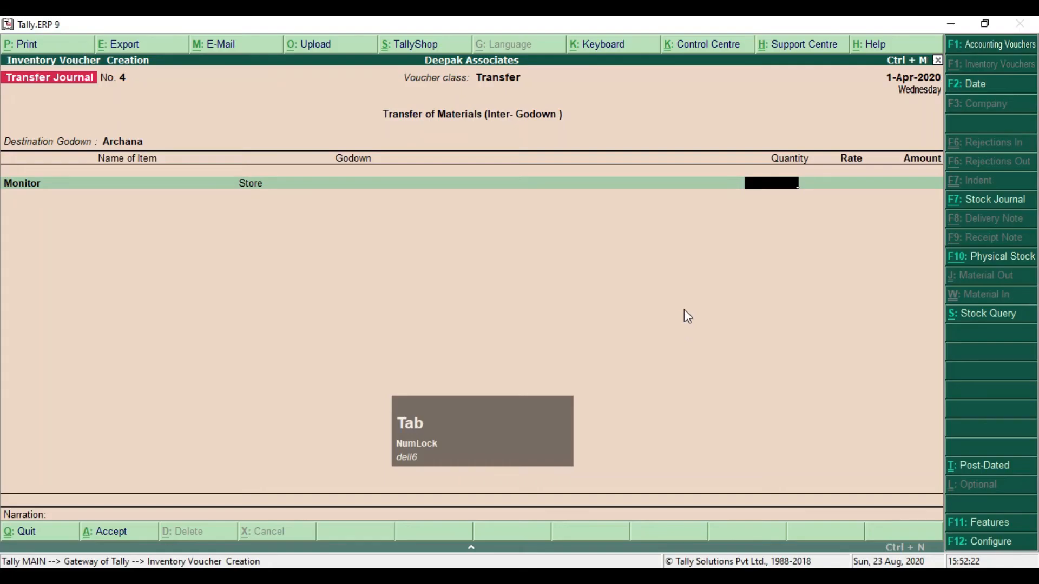
pyautogui.write('15')
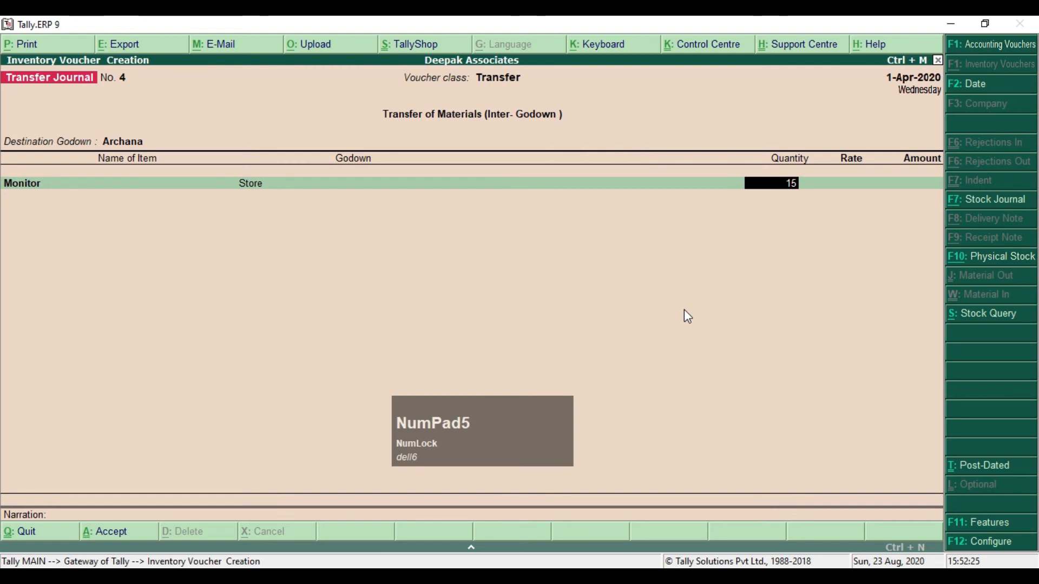
pyautogui.press('KP_Enter')
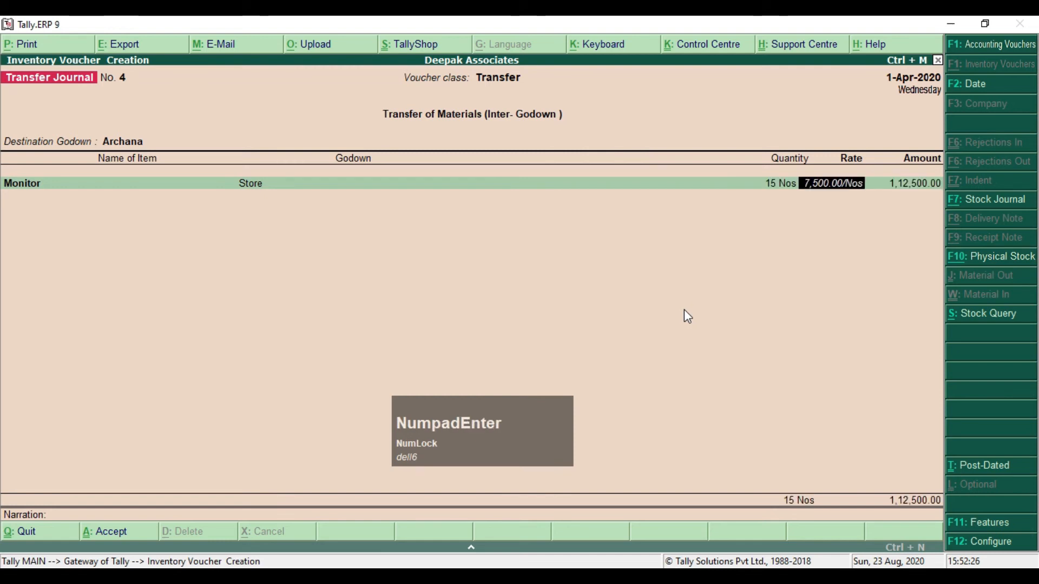
pyautogui.press('KP_Enter')
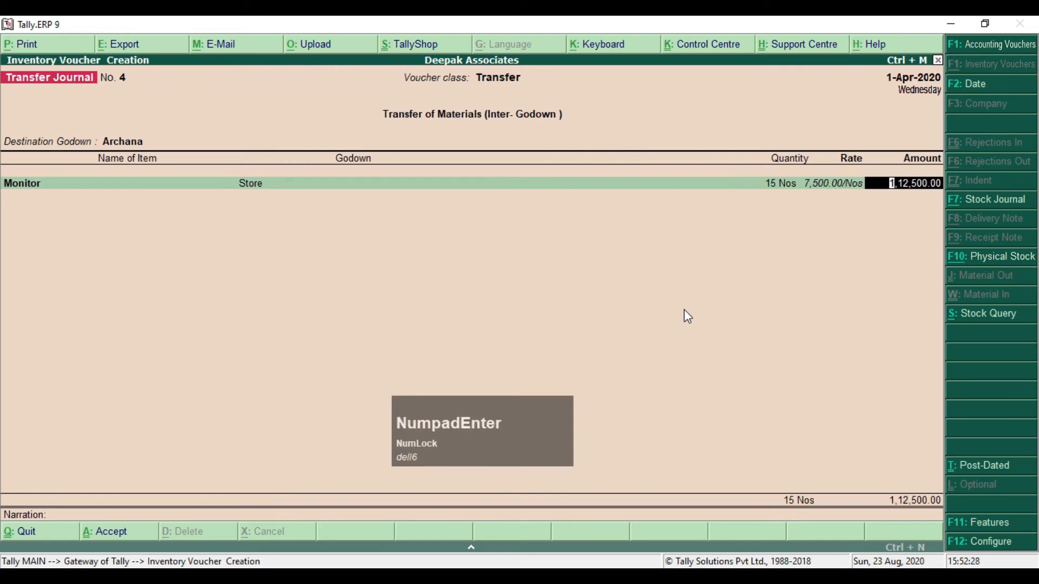
pyautogui.press('KP_Enter')
# Check the PDF's CPU row and add 15 Nos of CPU from Store to the transfer, keeping the default rate.
pyautogui.hotkey('alt', 'Tab')
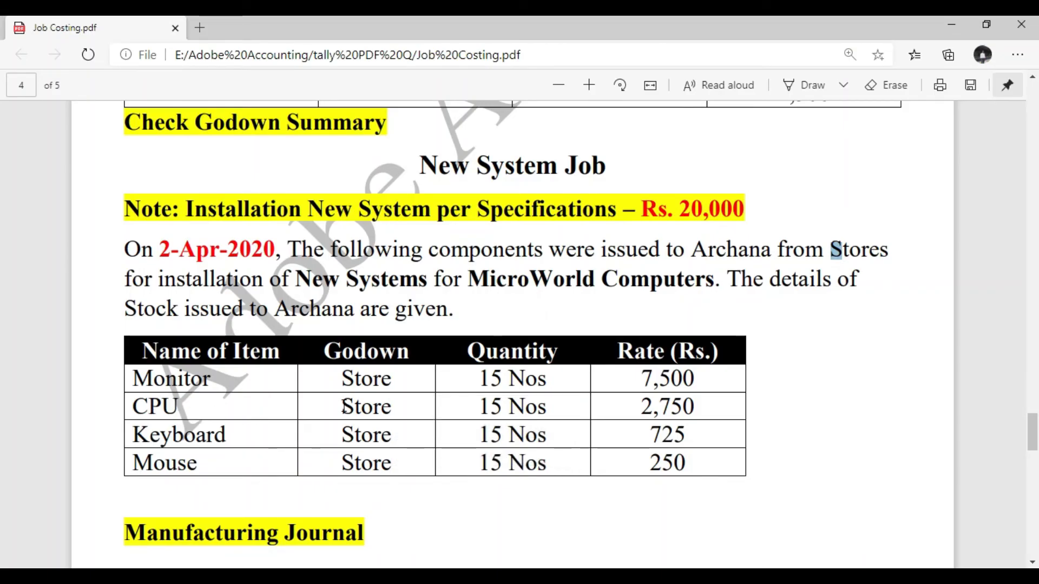
pyautogui.hotkey('alt', 'Tab')
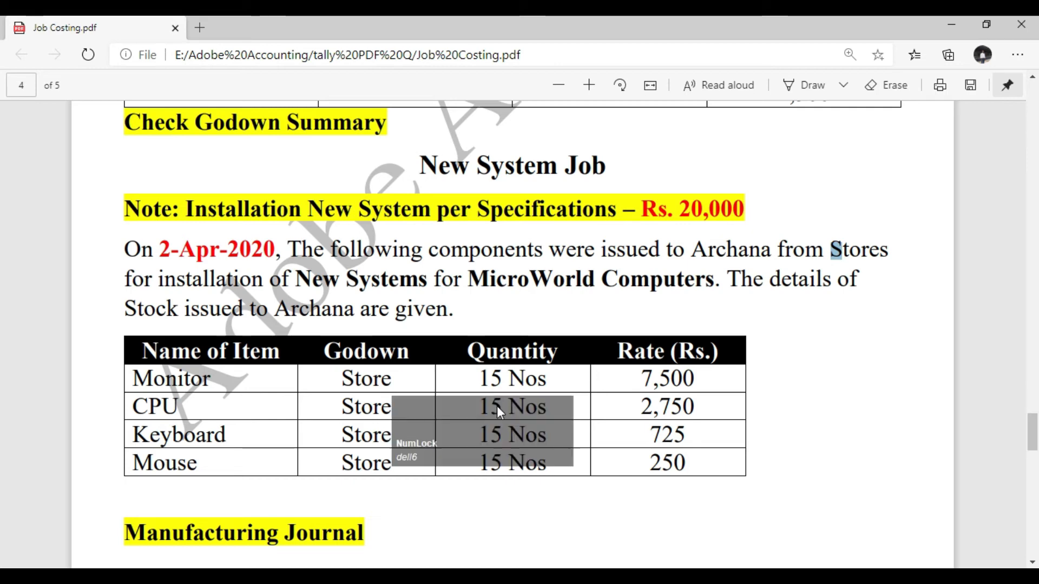
pyautogui.write('C')
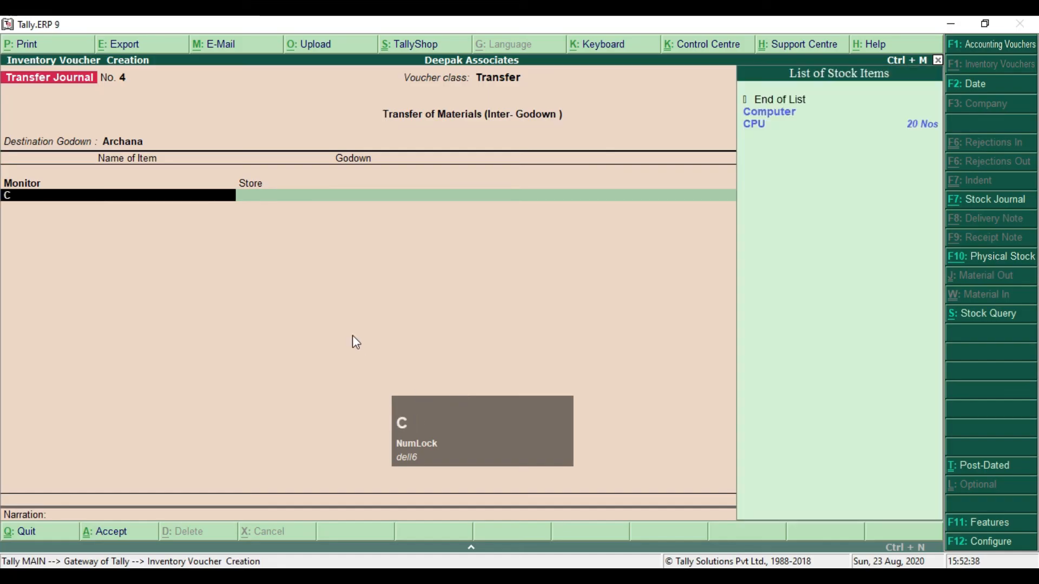
pyautogui.press('Down')
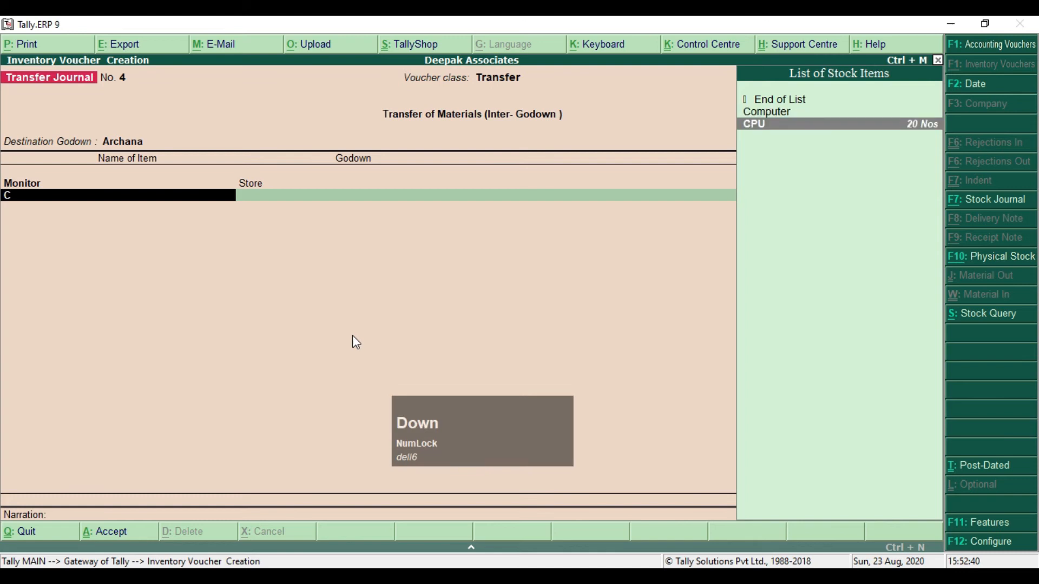
pyautogui.press('Return')
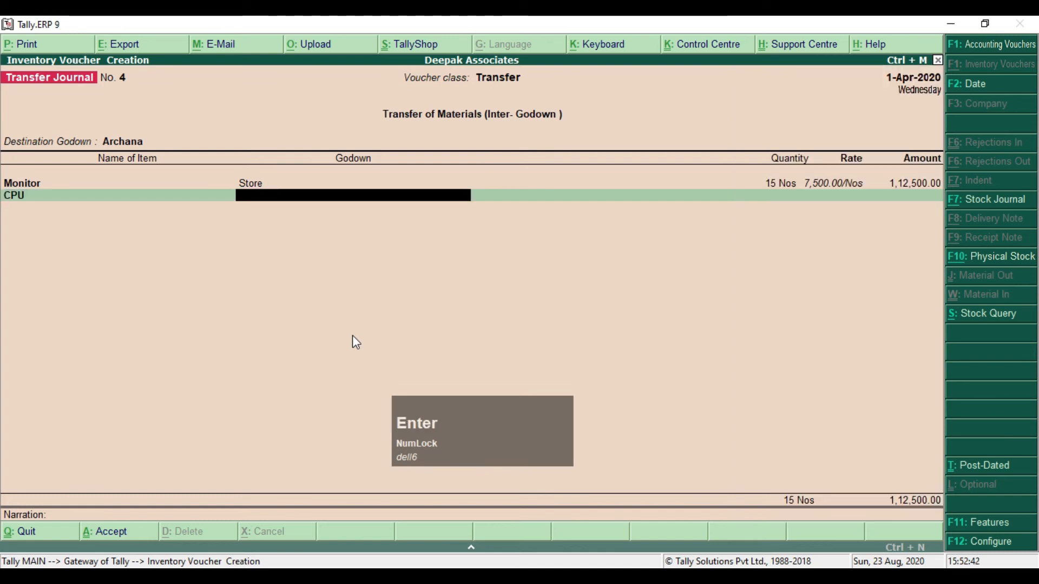
pyautogui.write('S')
pyautogui.press('Return')
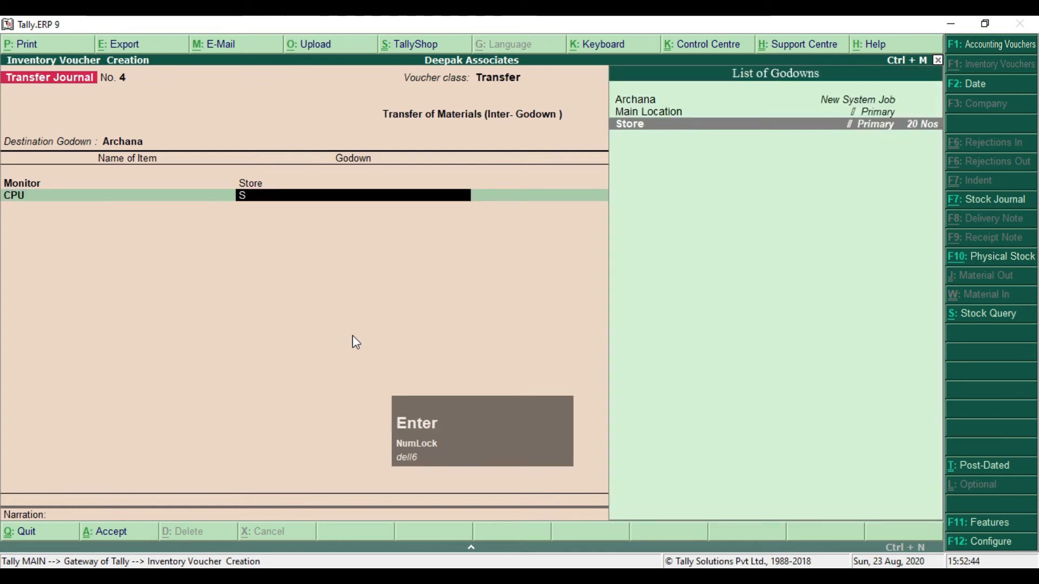
pyautogui.write('15')
pyautogui.press('Return')
pyautogui.press('Return')
pyautogui.press('Return')
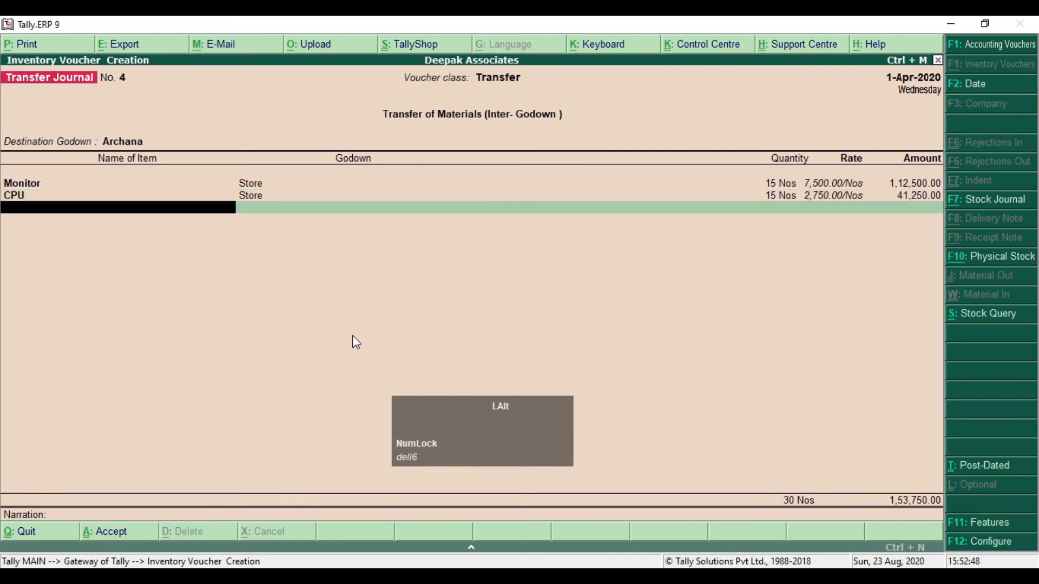
# Consult the PDF's remaining rows and add 15 Nos of Keyboard from Store at the default rate.
pyautogui.hotkey('alt', 'Tab')
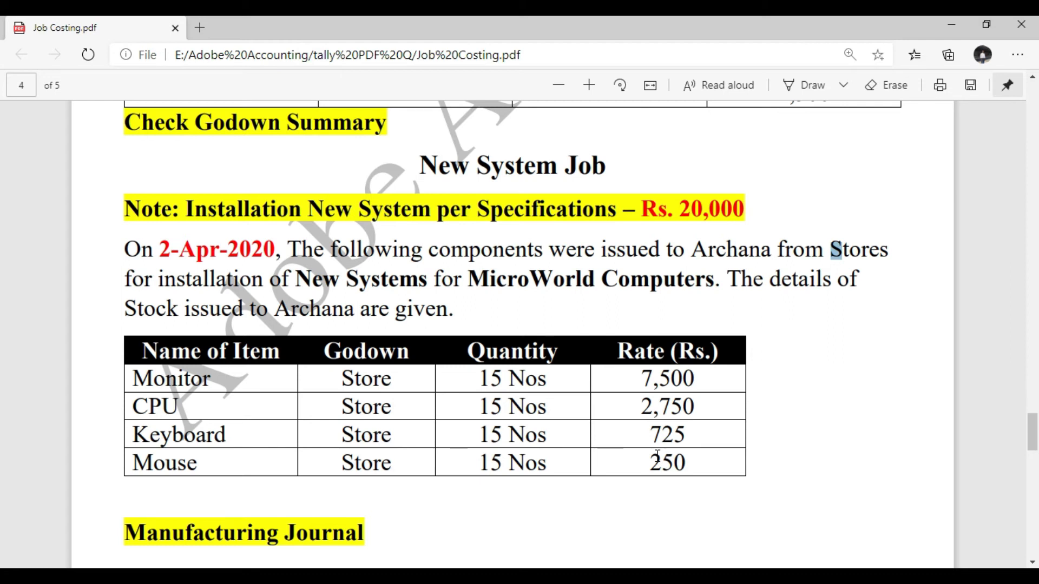
pyautogui.hotkey('alt', 'Tab')
pyautogui.write('K')
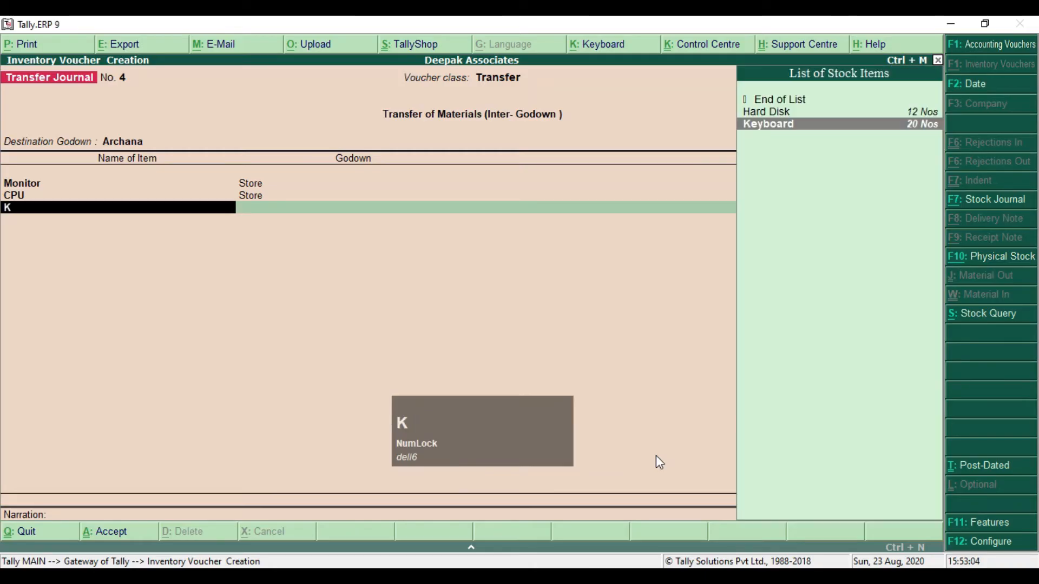
pyautogui.press('Return')
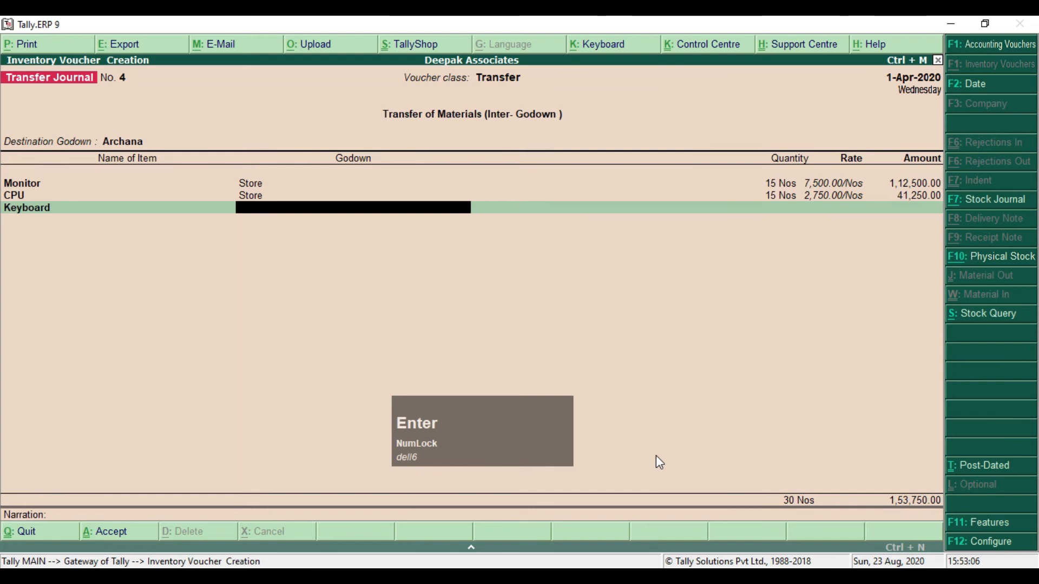
pyautogui.write('S')
pyautogui.press('Return')
pyautogui.write('15')
pyautogui.press('Return')
pyautogui.press('Return')
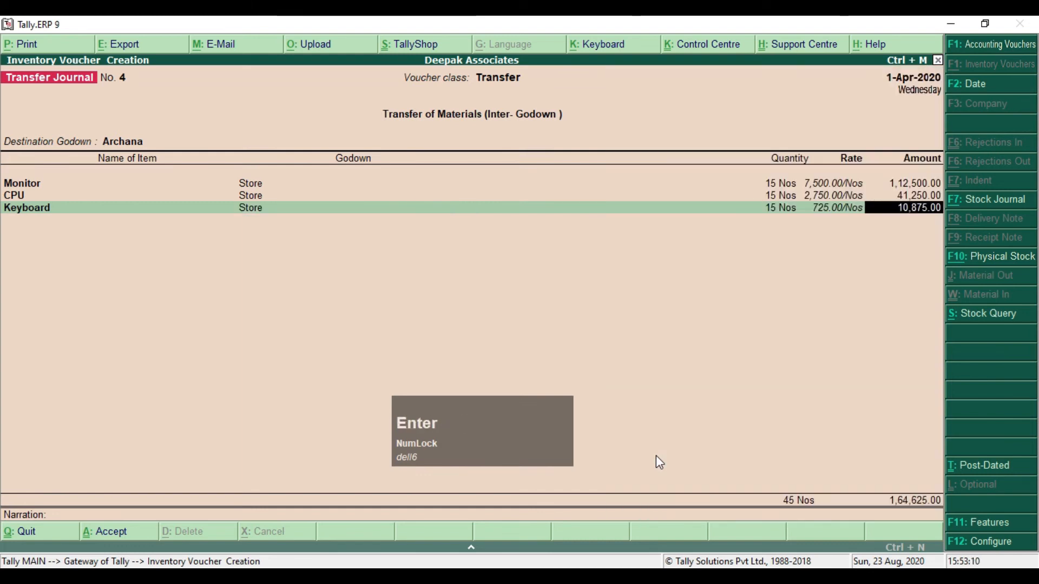
pyautogui.press('Return')
# Add 15 Nos of Mouse from the Store godown to the transfer journal at the default rate.
pyautogui.write('M')
pyautogui.press('Up')
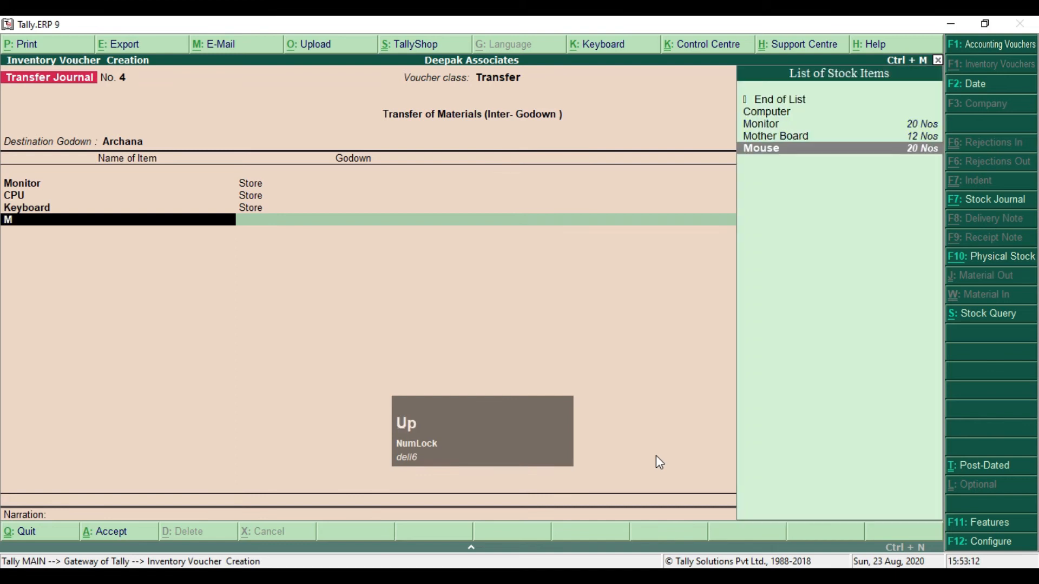
pyautogui.press('Return')
pyautogui.write('S')
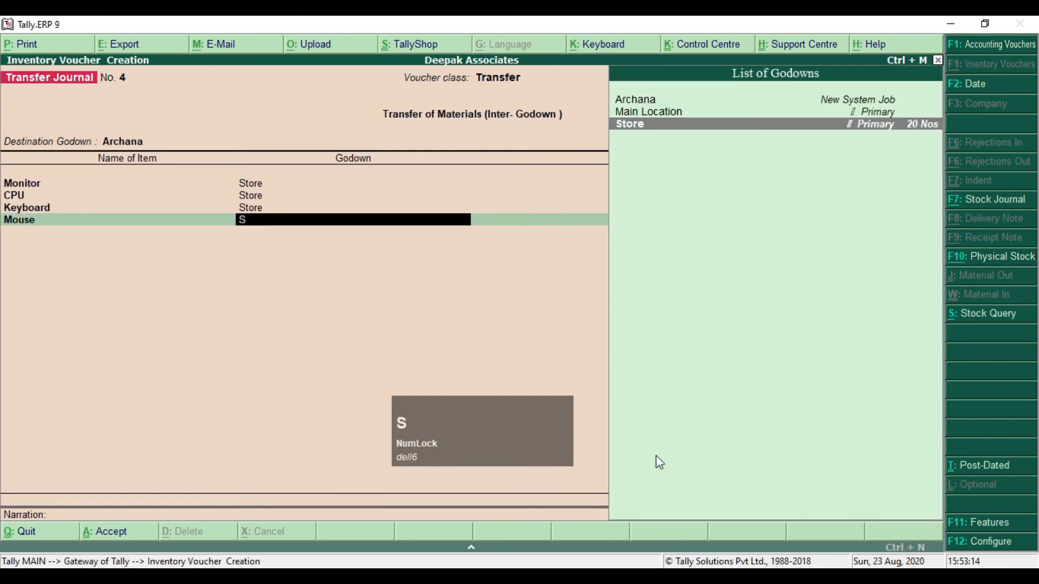
pyautogui.press('Return')
pyautogui.write('15')
pyautogui.press('Return')
pyautogui.press('Return')
pyautogui.press('Return')
# End the item list, save the transfer journal without a narration and return to the Gateway of Tally.
pyautogui.press('Return')
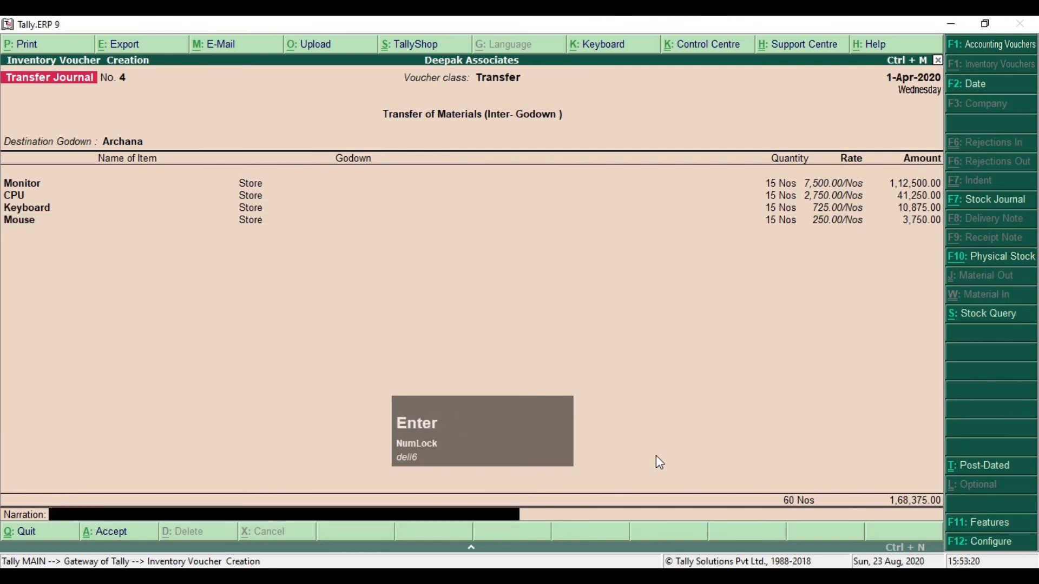
pyautogui.press('Return')
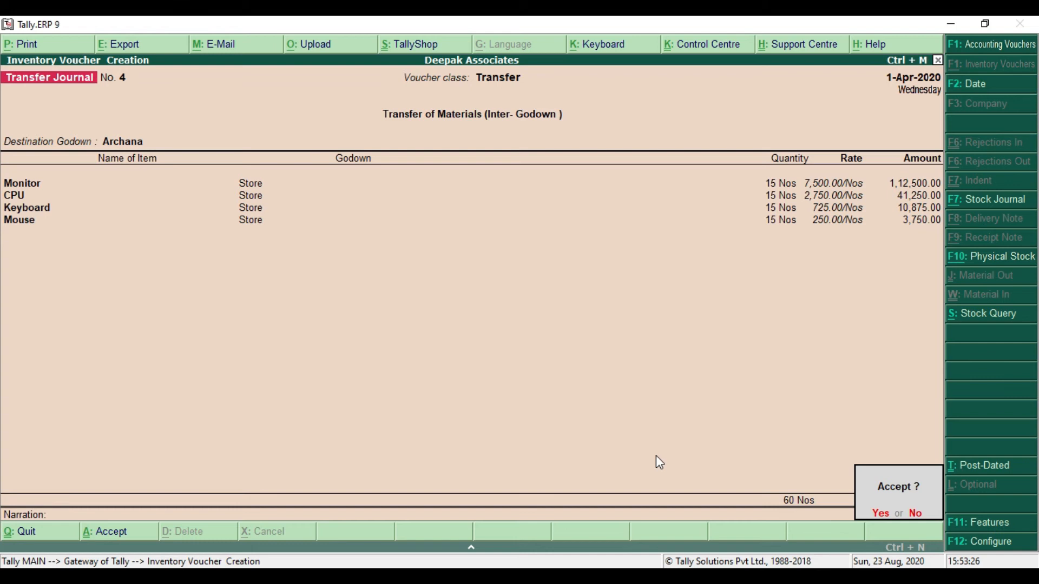
pyautogui.press('Return')
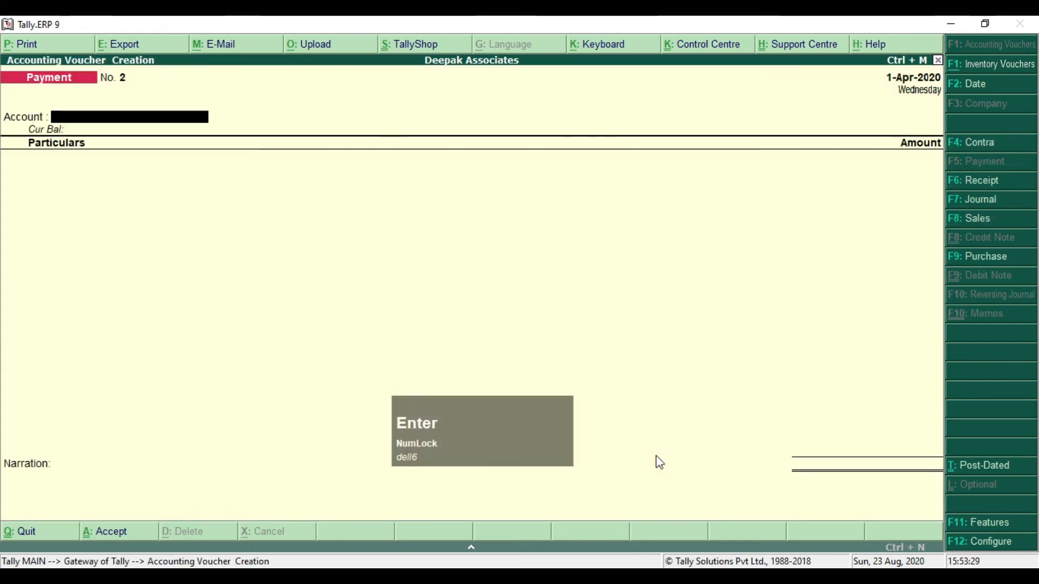
pyautogui.press('Escape')
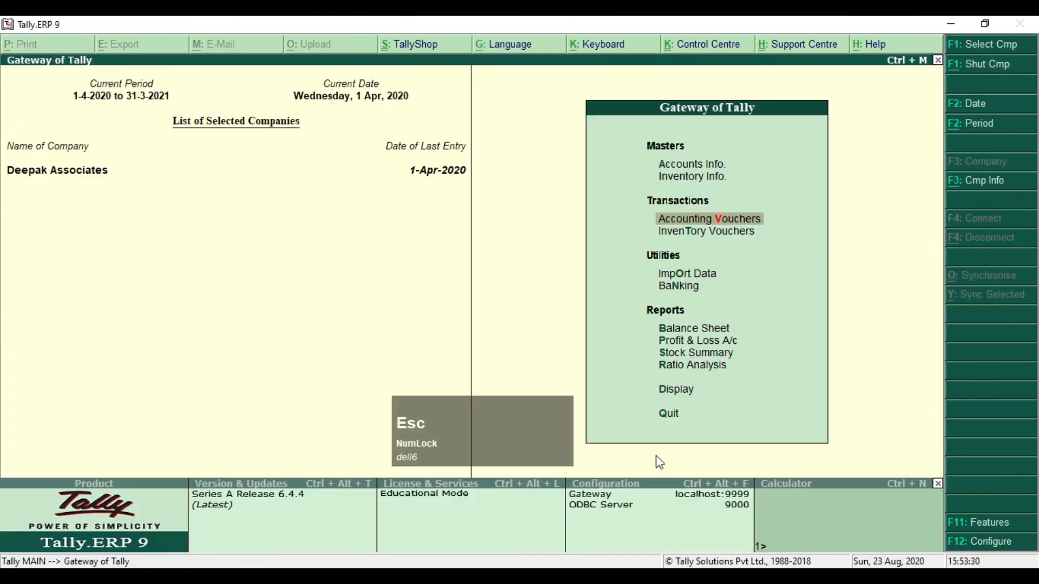
# Switch to the exercise PDF and read the Manufacturing Journal instructions on the computer systems produced, consumed items and additional costs.
pyautogui.hotkey('alt', 'Tab')
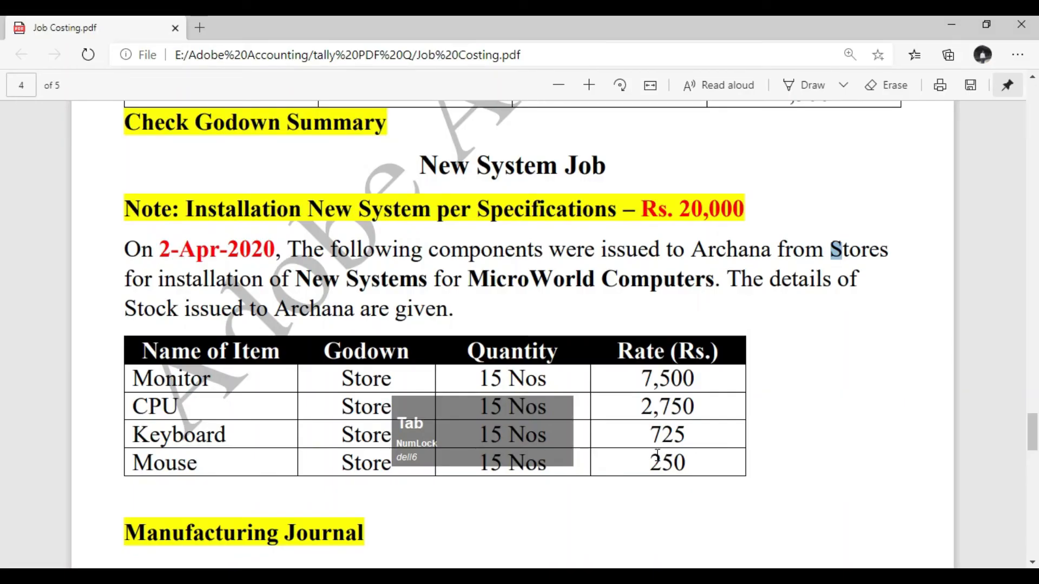
pyautogui.click(765, 255)
pyautogui.scroll(-5, 541, 273)
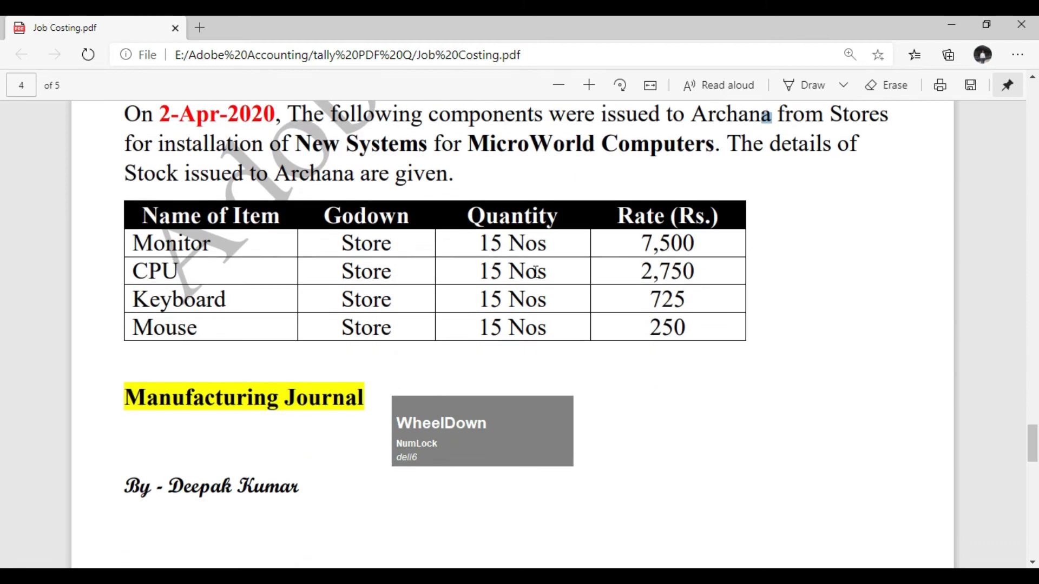
pyautogui.scroll(-1, 399, 277)
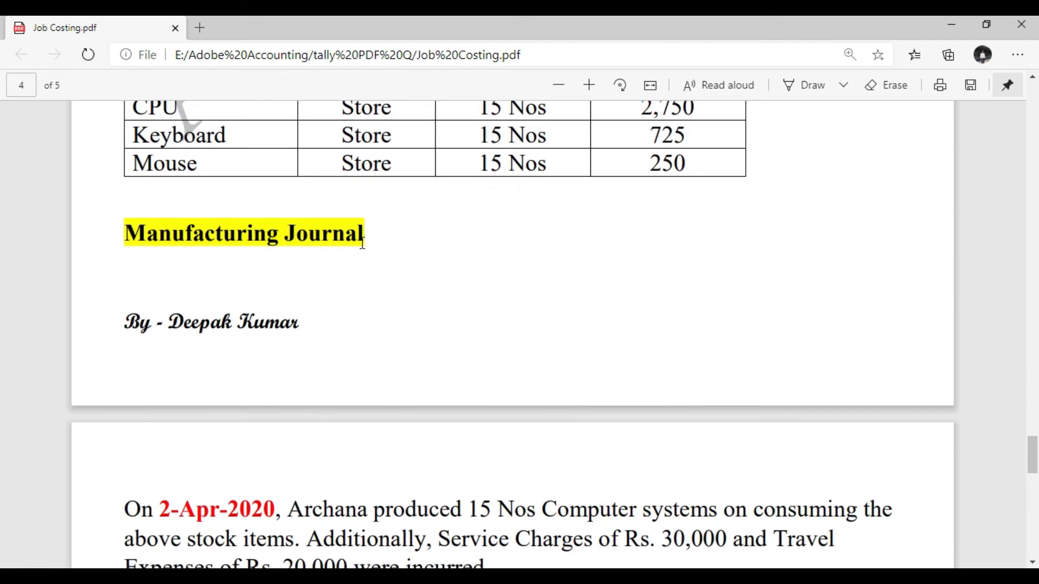
pyautogui.scroll(-3, 363, 243)
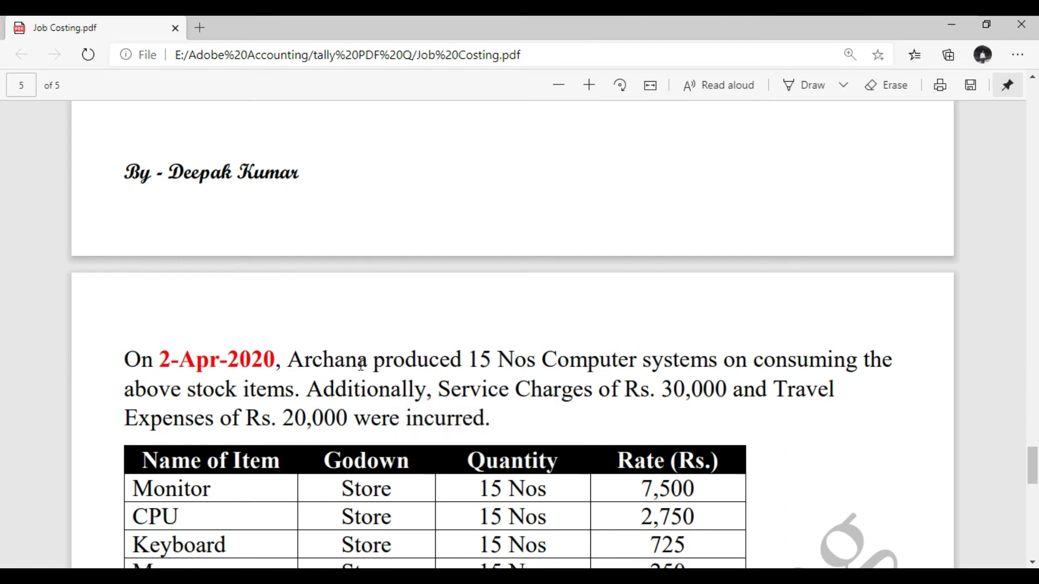
pyautogui.scroll(-1, 362, 366)
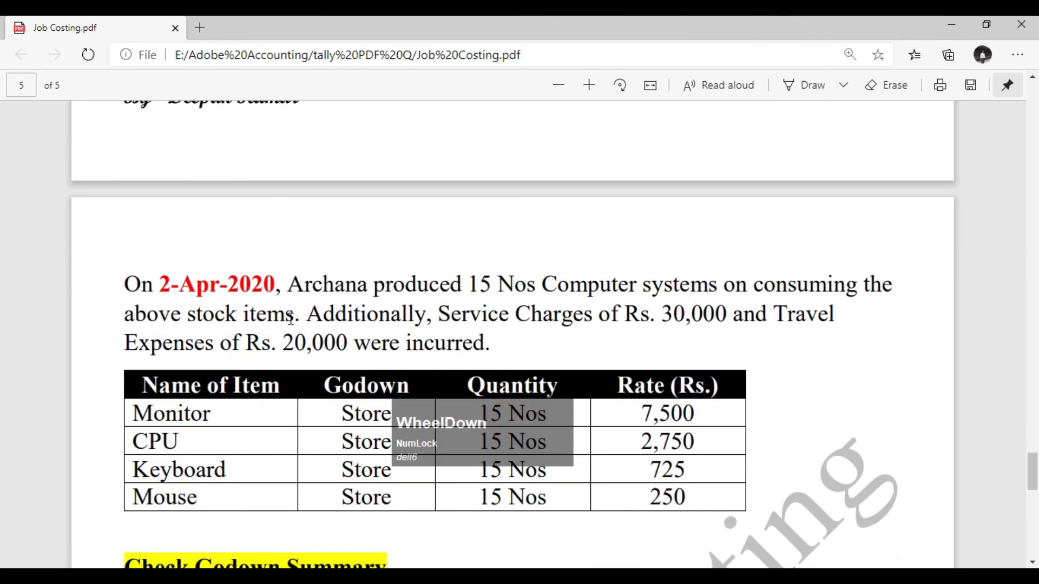
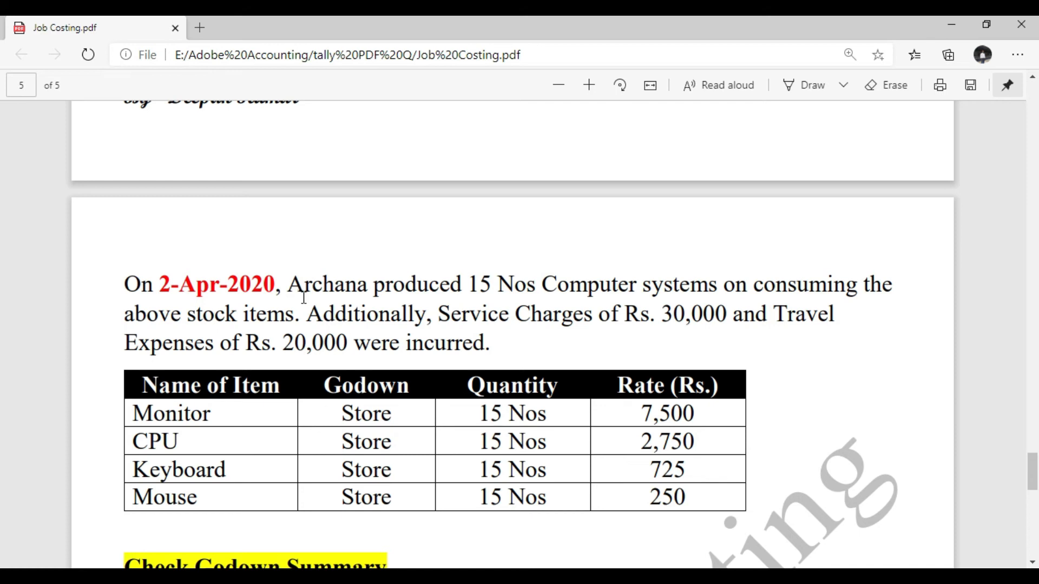
pyautogui.scroll(1, 328, 334)
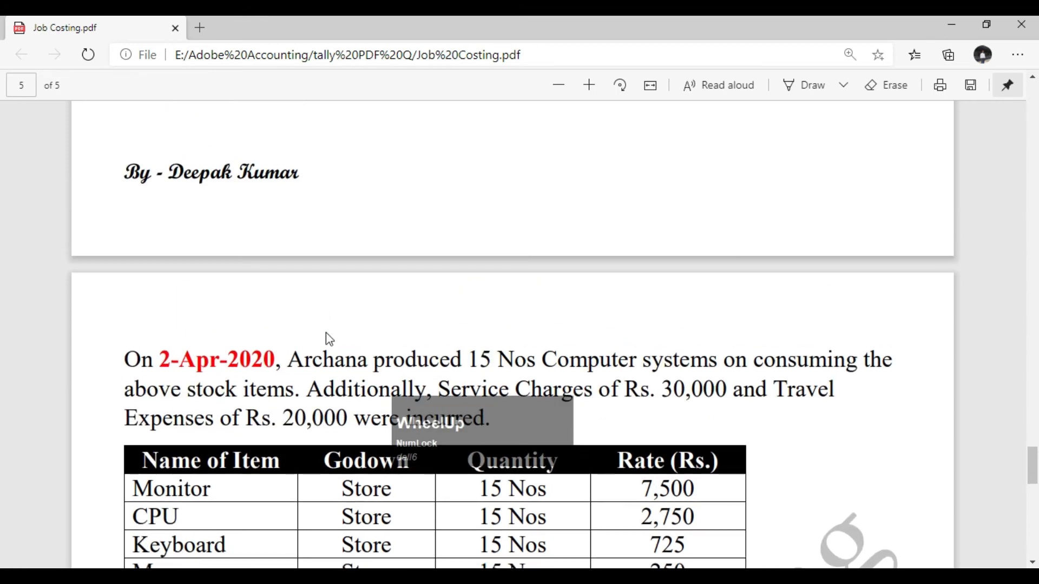
# Switch to Tally.ERP 9 and start a Manufacturing Journal voucher from voucher creation.
pyautogui.scroll(-1, 326, 333)
pyautogui.hotkey('alt', 'Tab')
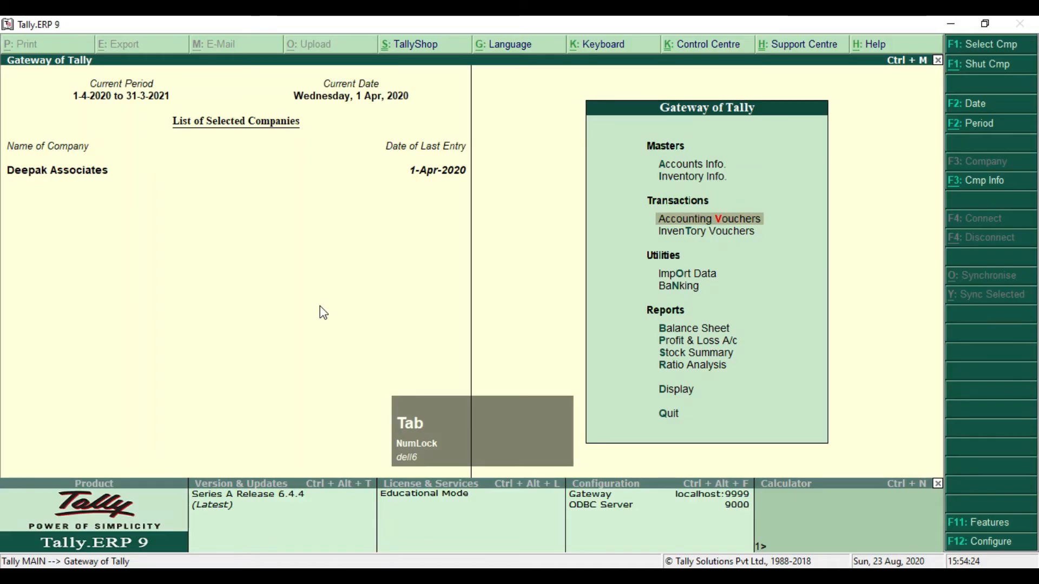
pyautogui.press('Return')
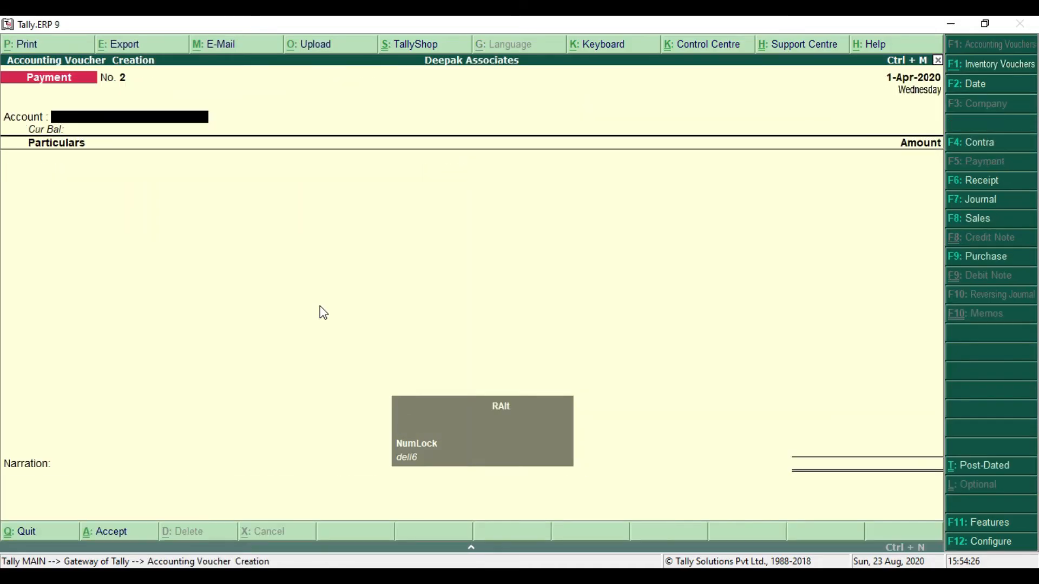
pyautogui.hotkey('alt', 'F7')
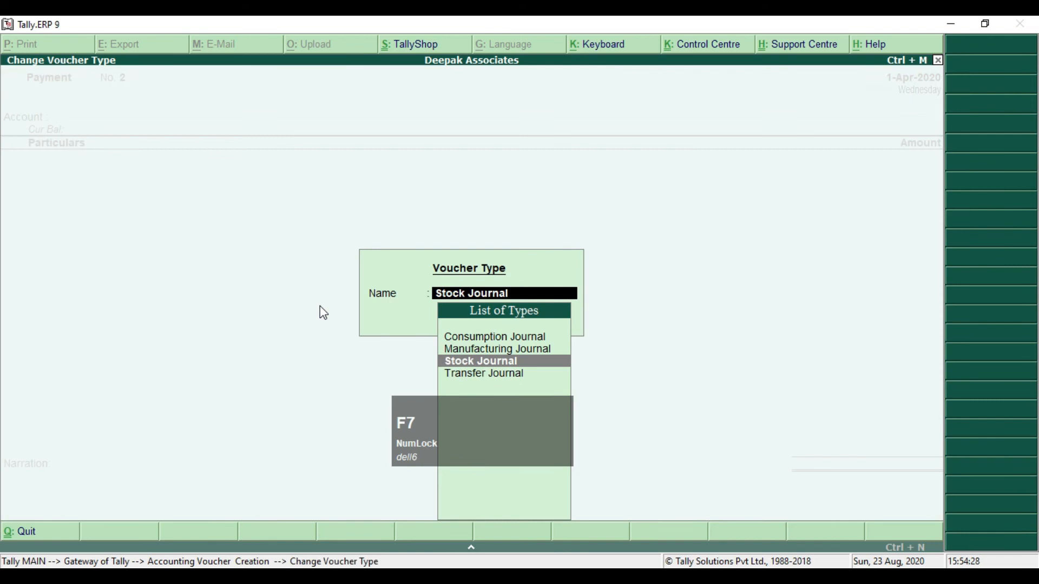
pyautogui.press('Up')
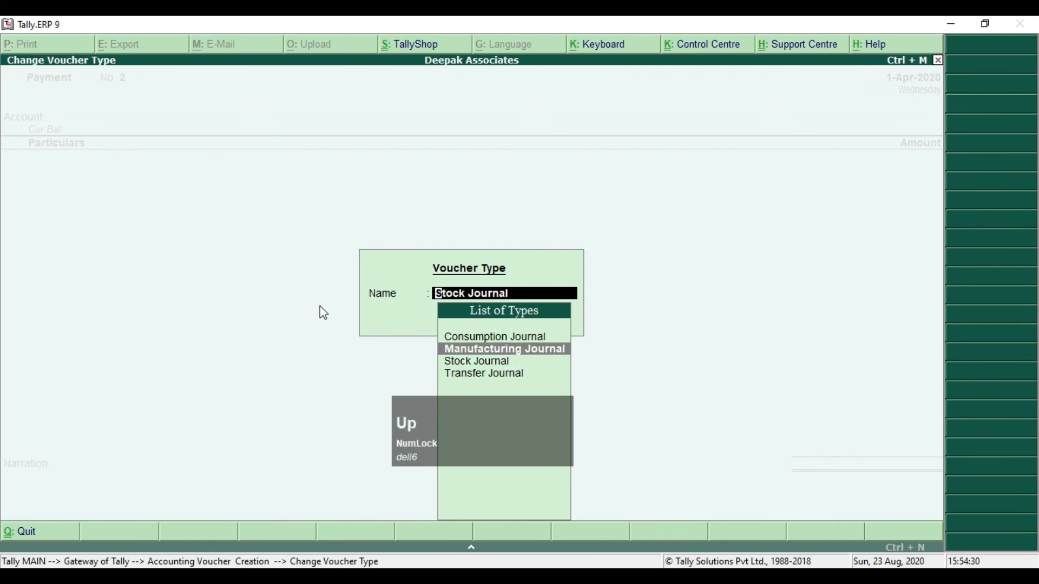
pyautogui.press('Return')
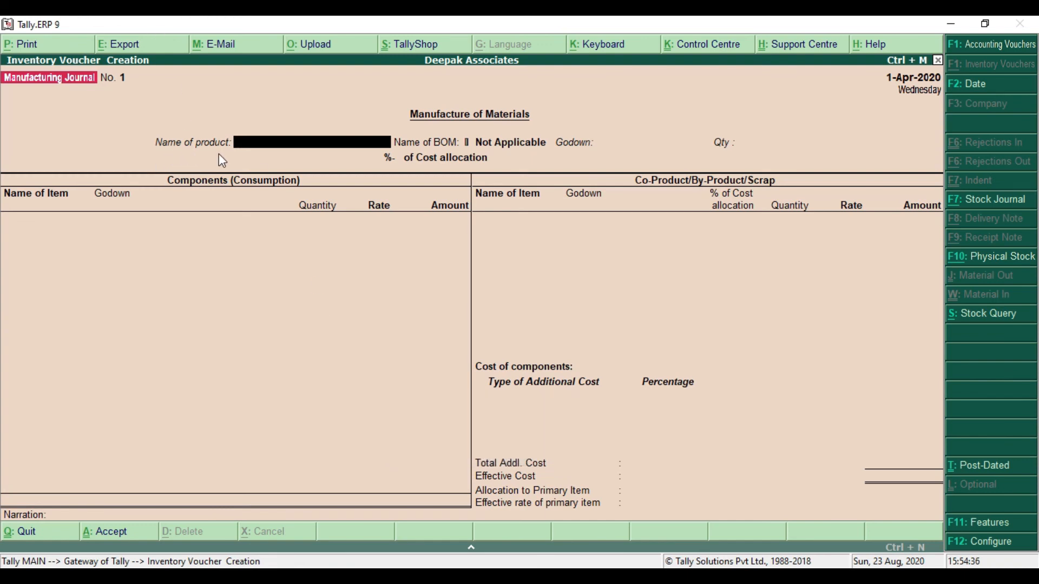
# Check the produced item in the exercise PDF and set the journal's product to Computer with BOM P4.
pyautogui.hotkey('alt', 'Tab')
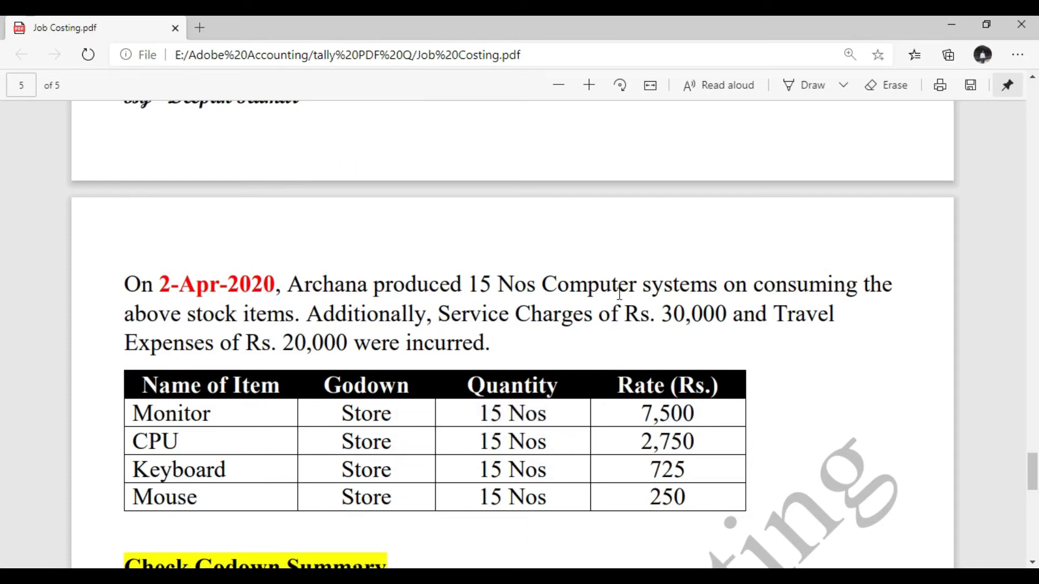
pyautogui.moveTo(463, 282); pyautogui.dragTo(633, 282)
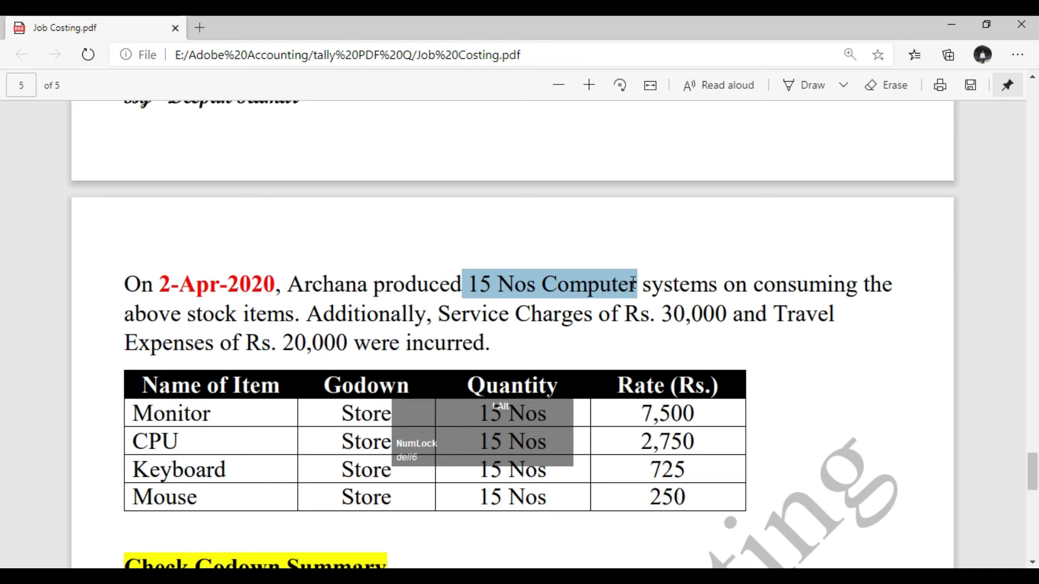
pyautogui.hotkey('alt', 'Tab')
pyautogui.write('C')
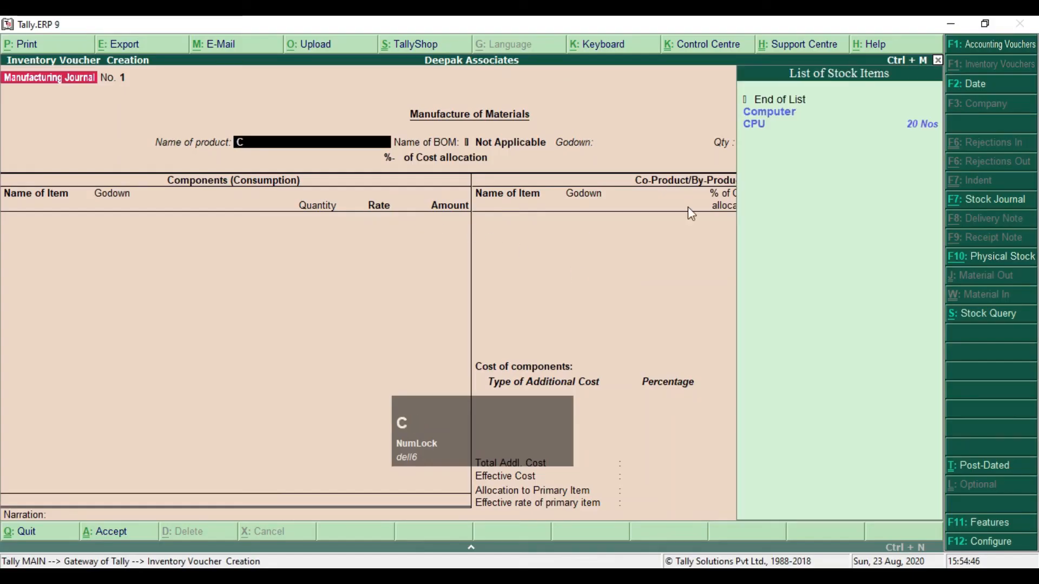
pyautogui.click(773, 116)
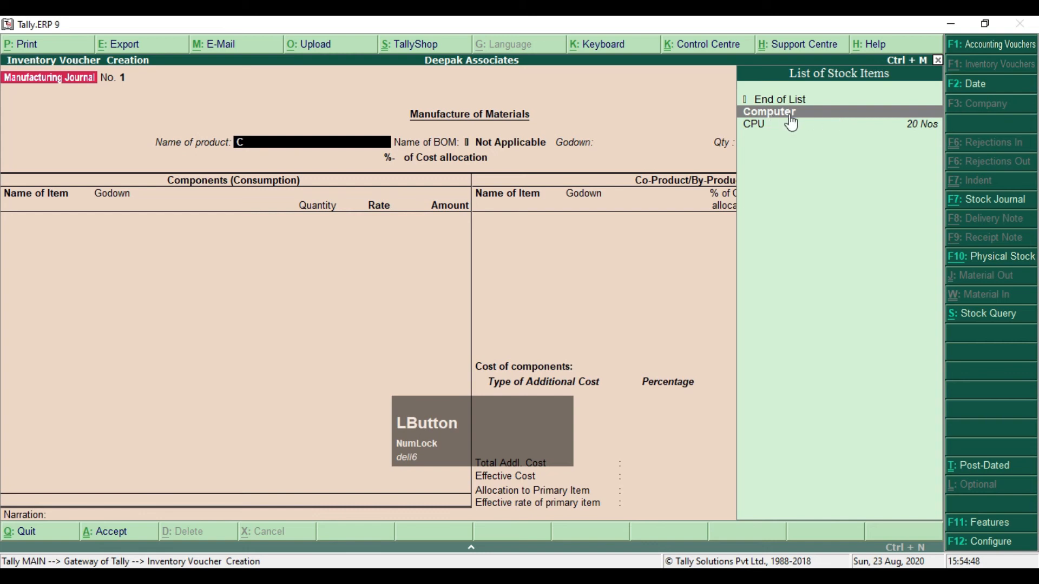
pyautogui.press('Return')
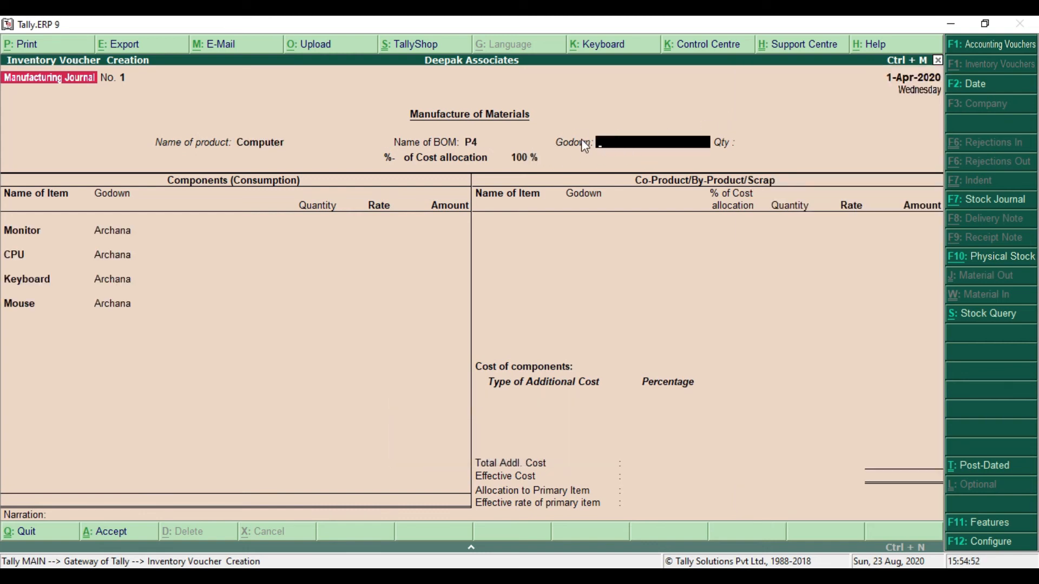
# Check the producing location in the exercise PDF and set the Computer product's godown to Archana.
pyautogui.hotkey('alt', 'Tab')
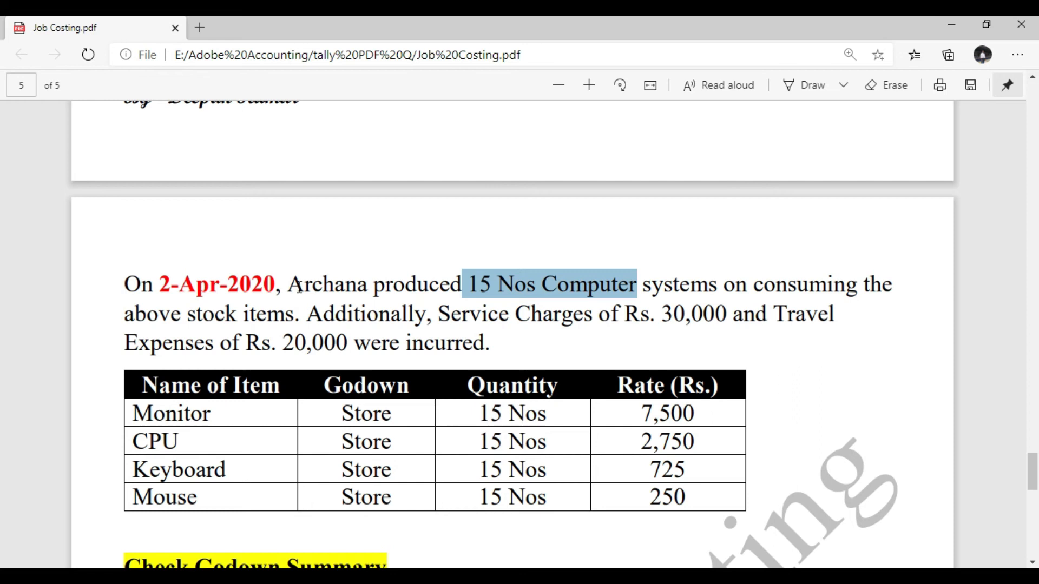
pyautogui.moveTo(299, 286); pyautogui.dragTo(362, 285)
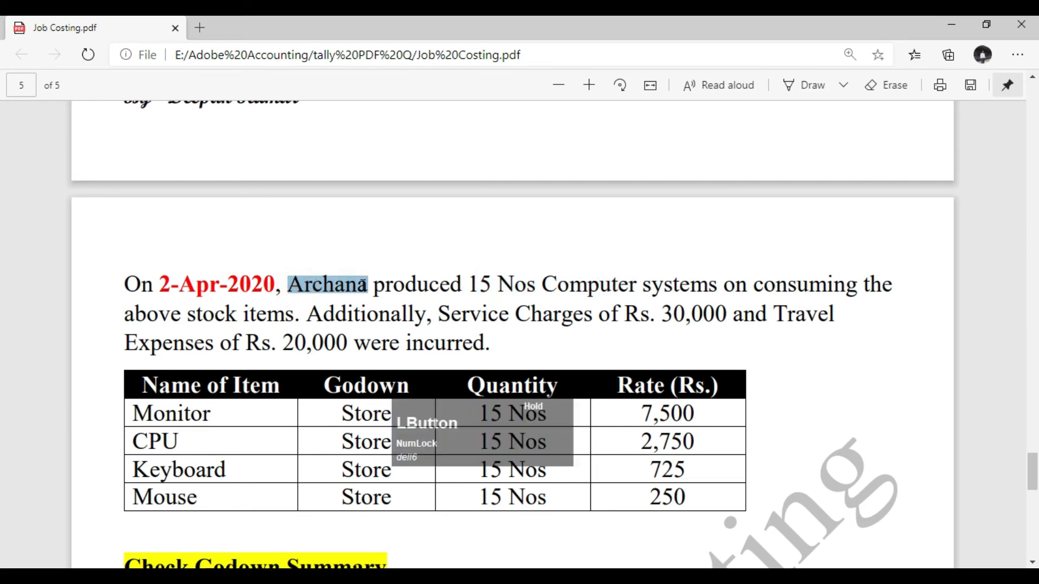
pyautogui.hotkey('alt', 'Tab')
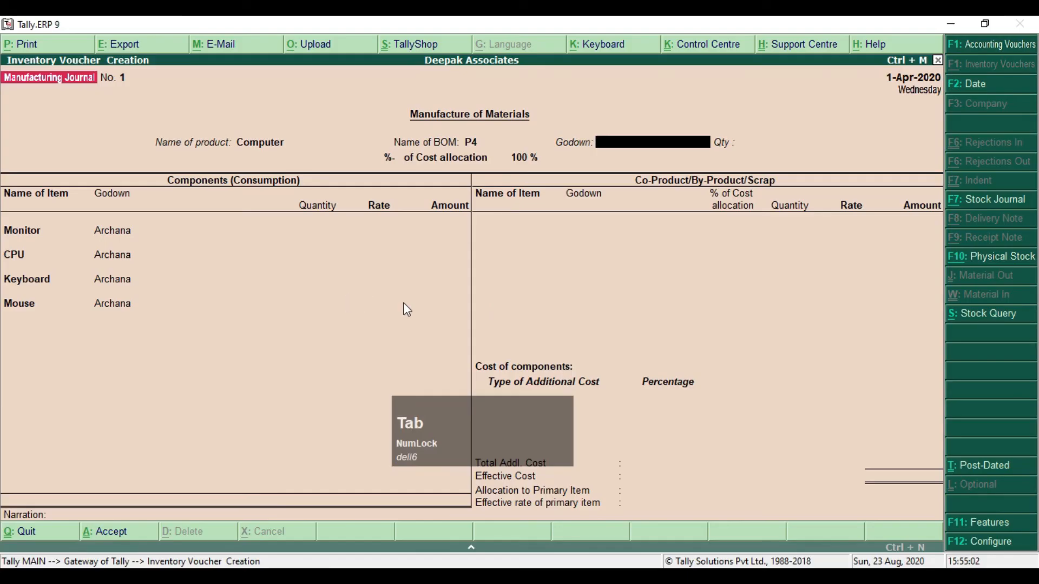
pyautogui.press('capslock')
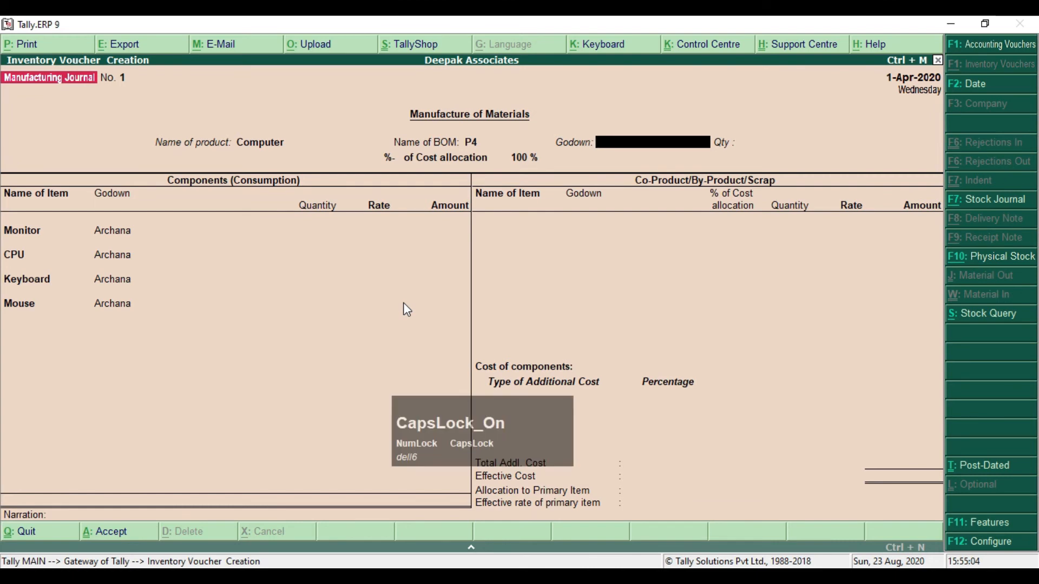
pyautogui.write('A')
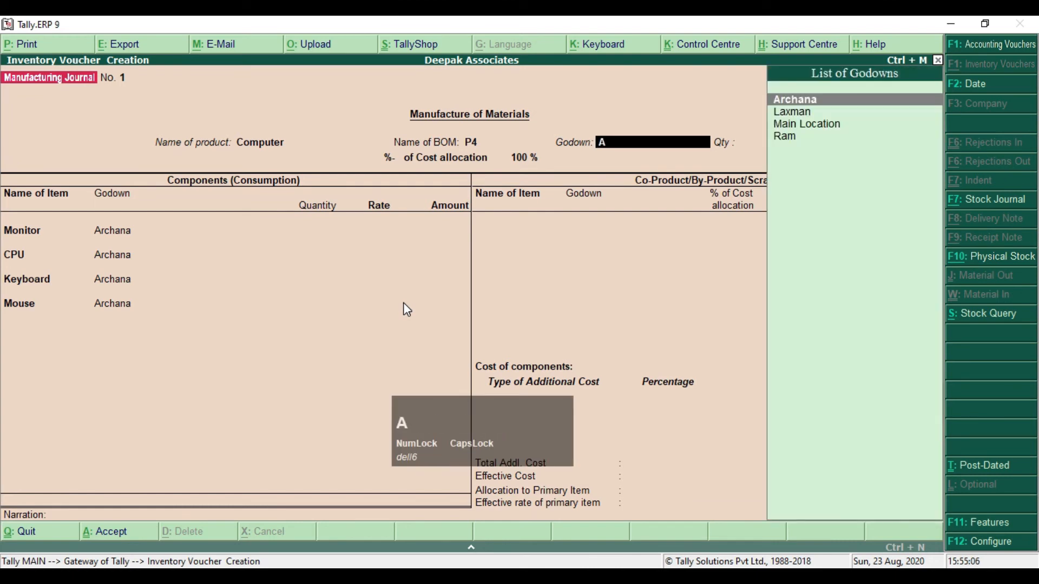
pyautogui.press('Return')
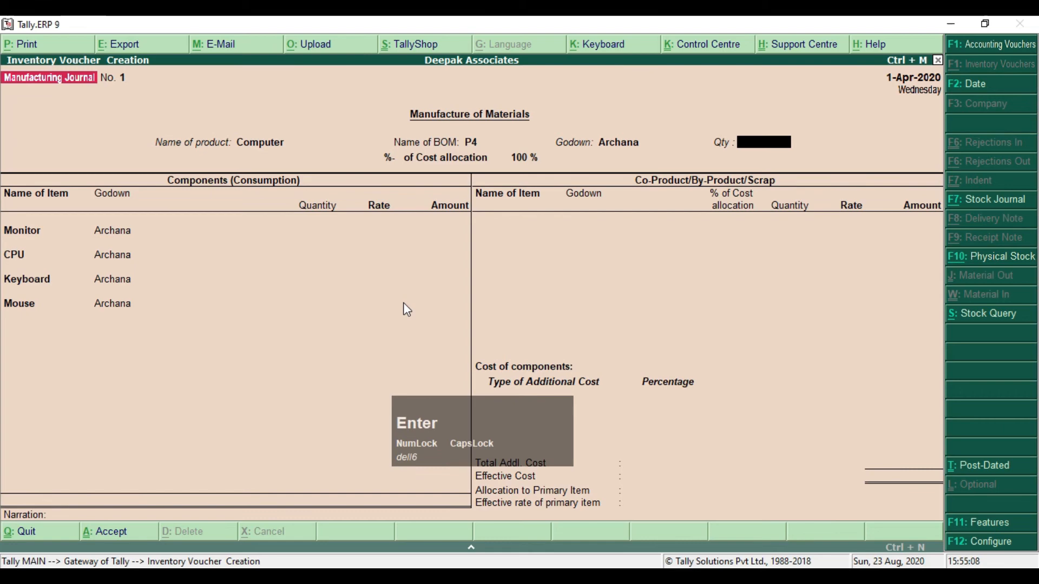
# Check the produced quantity in the exercise PDF and set the Computer quantity to 15 Nos.
pyautogui.hotkey('alt', 'Tab')
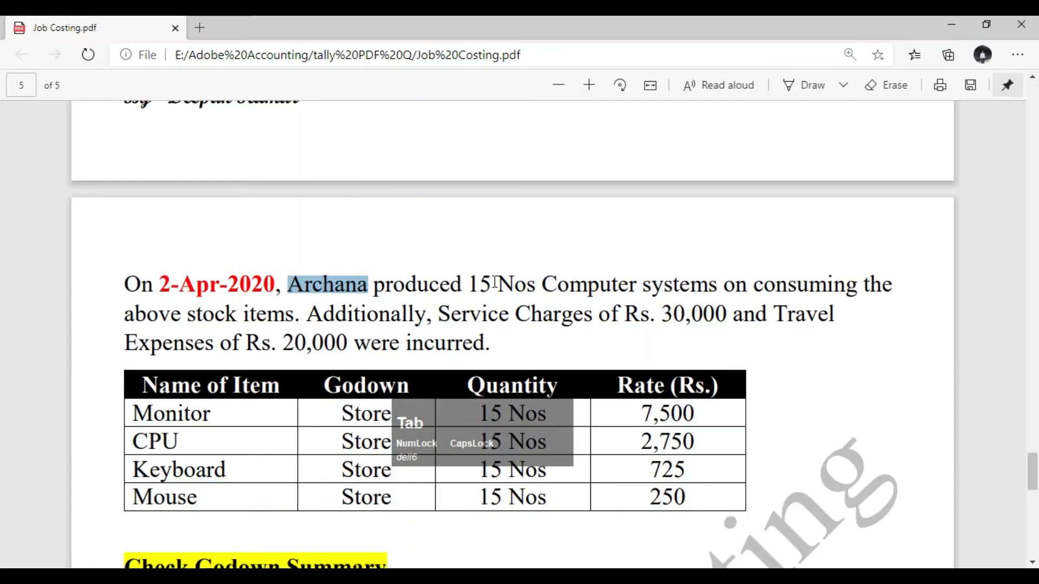
pyautogui.click(469, 283)
pyautogui.moveTo(469, 283); pyautogui.dragTo(535, 283)
pyautogui.hotkey('alt', 'Tab')
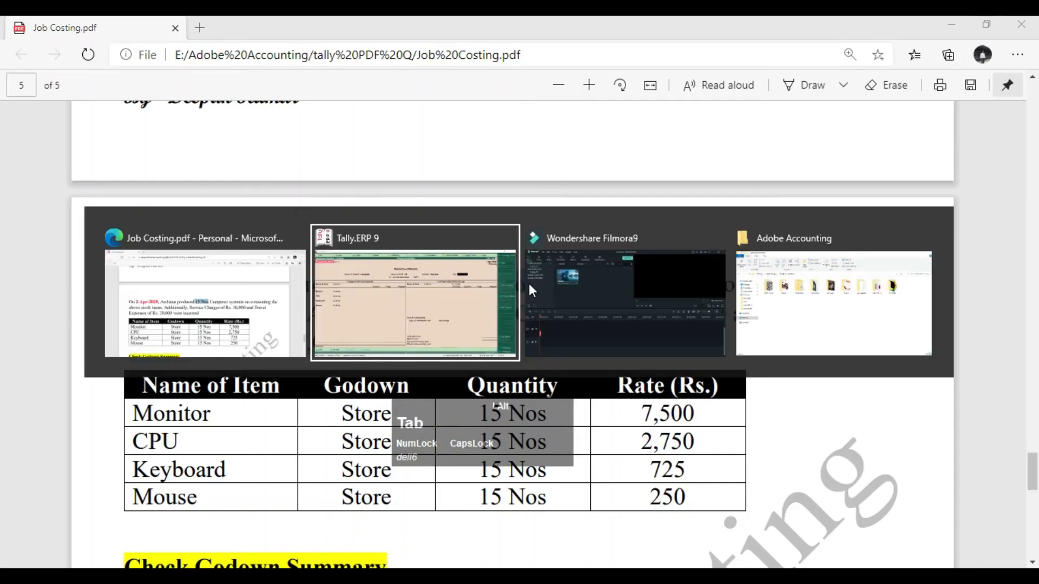
pyautogui.write('15')
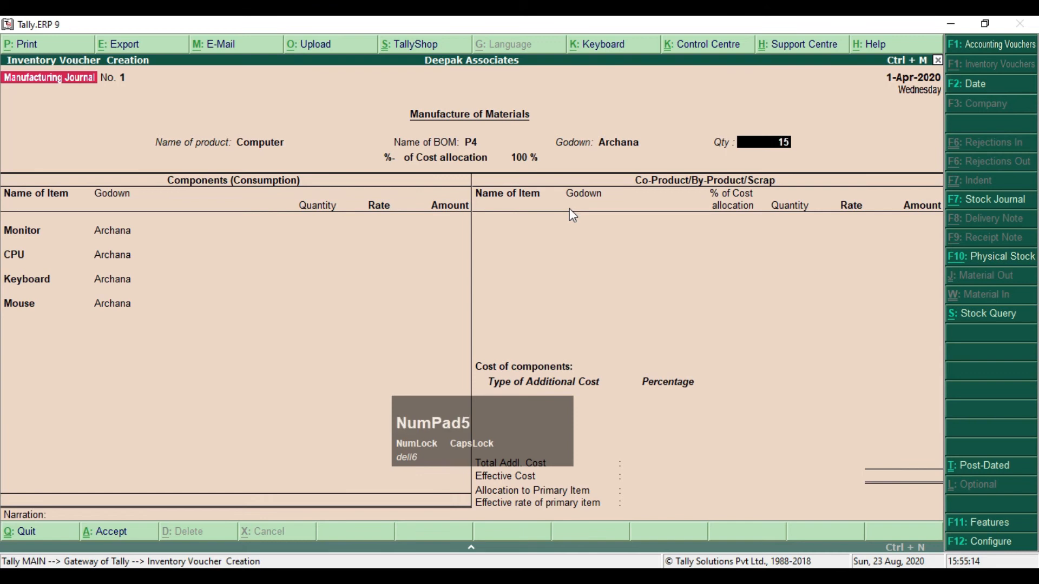
pyautogui.press('Return')
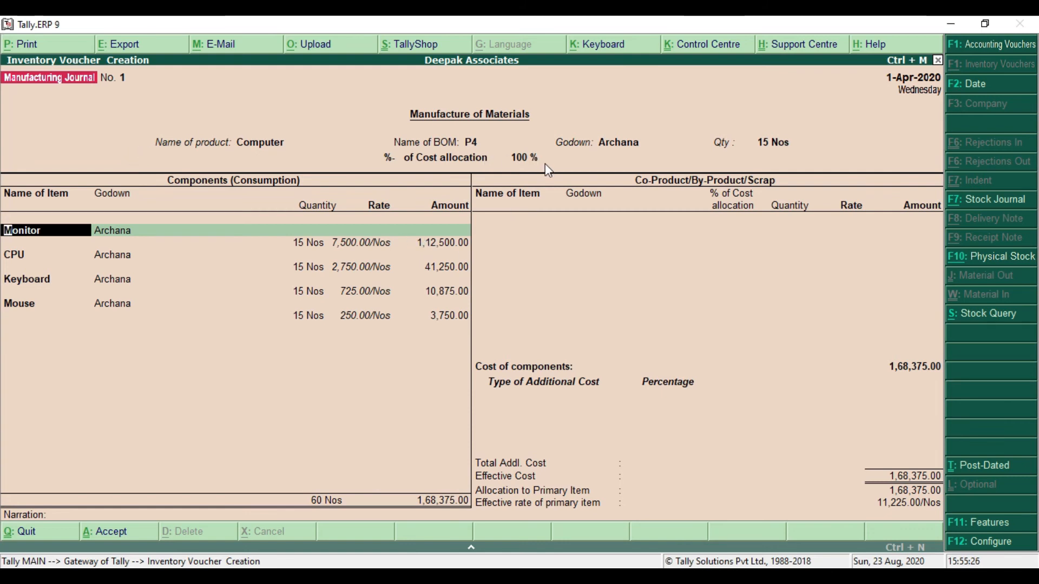
# Accept the default Monitor, CPU, Keyboard and Mouse component lines and end the co-product list without any entry.
pyautogui.press('Return')
pyautogui.press('Return')
pyautogui.press('Return')
pyautogui.press('Return')
pyautogui.press('Return')
pyautogui.press('Return')
pyautogui.press('Return')
pyautogui.press('Return')
pyautogui.press('Return')
pyautogui.press('Return')
pyautogui.press('Return')
pyautogui.press('Return')
pyautogui.press('Return')
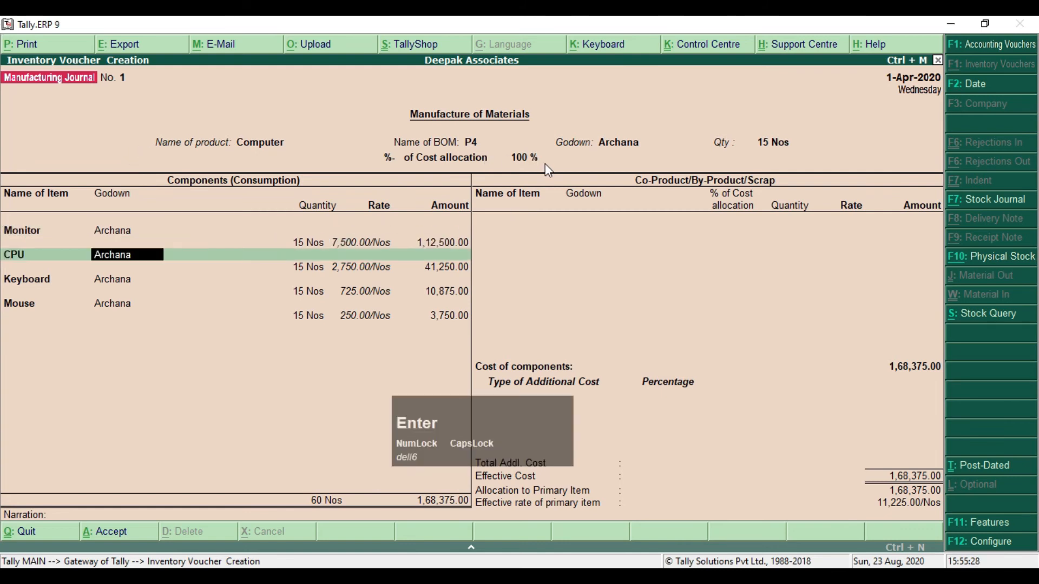
pyautogui.press('Return')
pyautogui.press('Return')
pyautogui.press('Return')
pyautogui.press('Return')
pyautogui.press('Return')
pyautogui.press('Return')
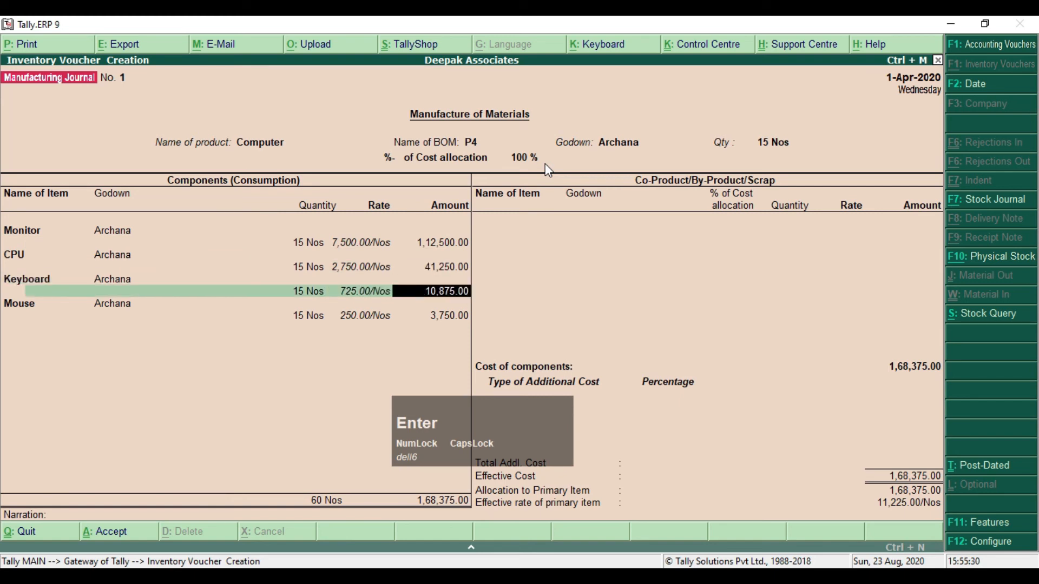
pyautogui.press('Return')
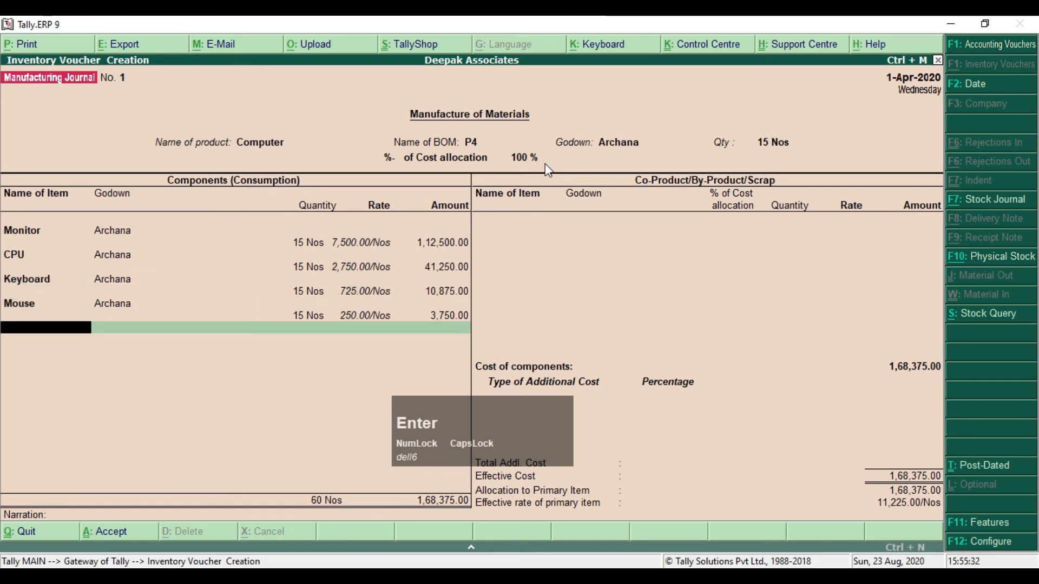
pyautogui.press('Return')
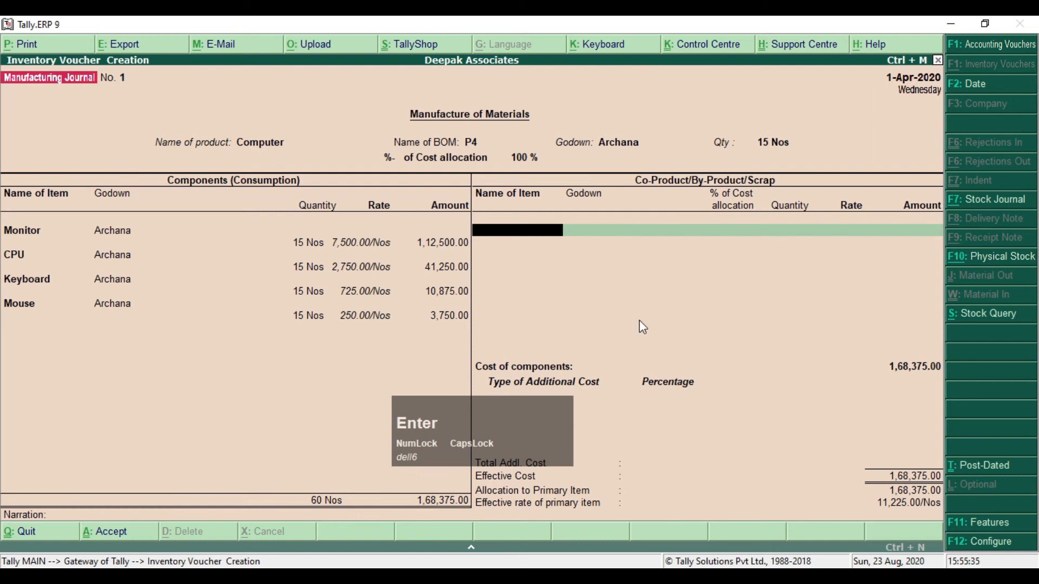
pyautogui.press('Return')
pyautogui.moveTo(528, 434); pyautogui.dragTo(405, 432)
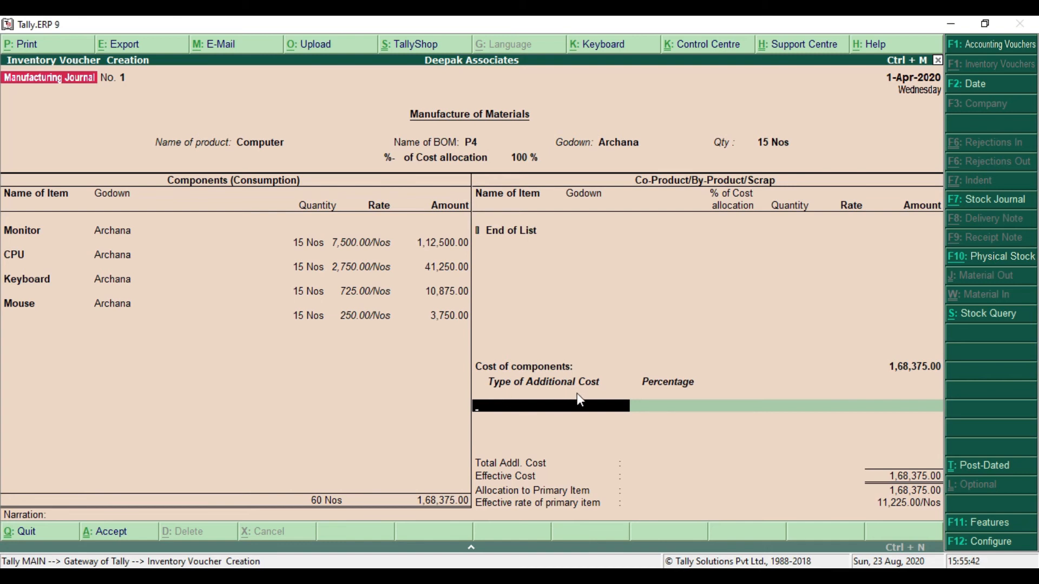
# Consult the PDF's additional costs and add Service Charge of 30,000 to the manufacturing journal without a percentage.
pyautogui.press('Tab')
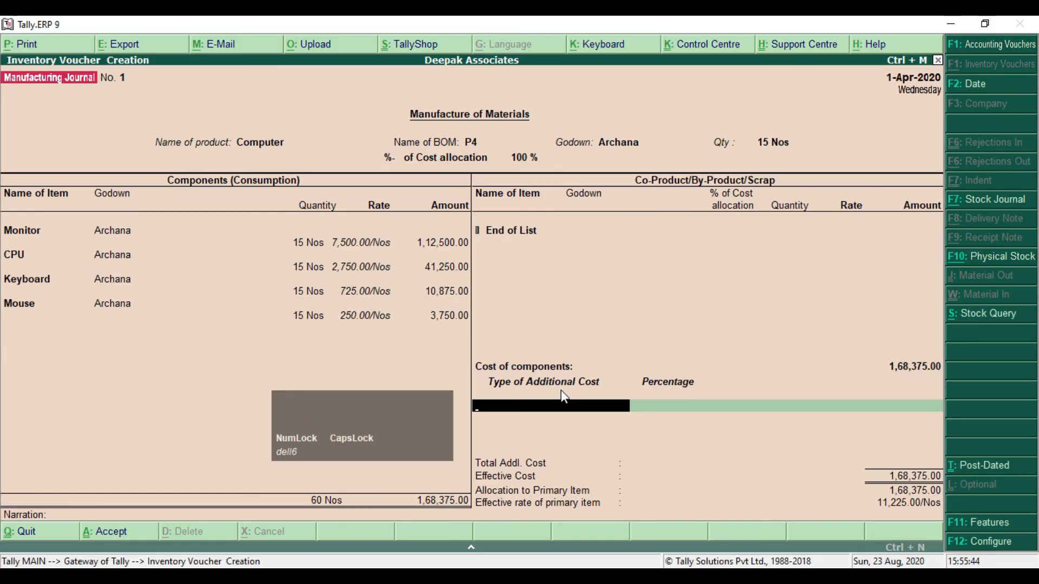
pyautogui.hotkey('alt', 'Tab')
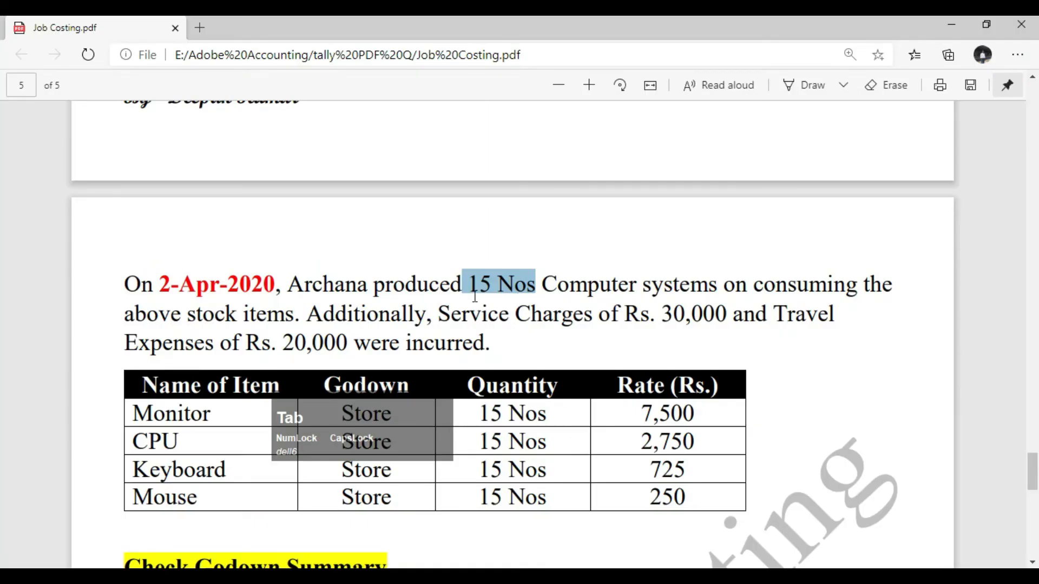
pyautogui.moveTo(433, 312); pyautogui.dragTo(346, 336)
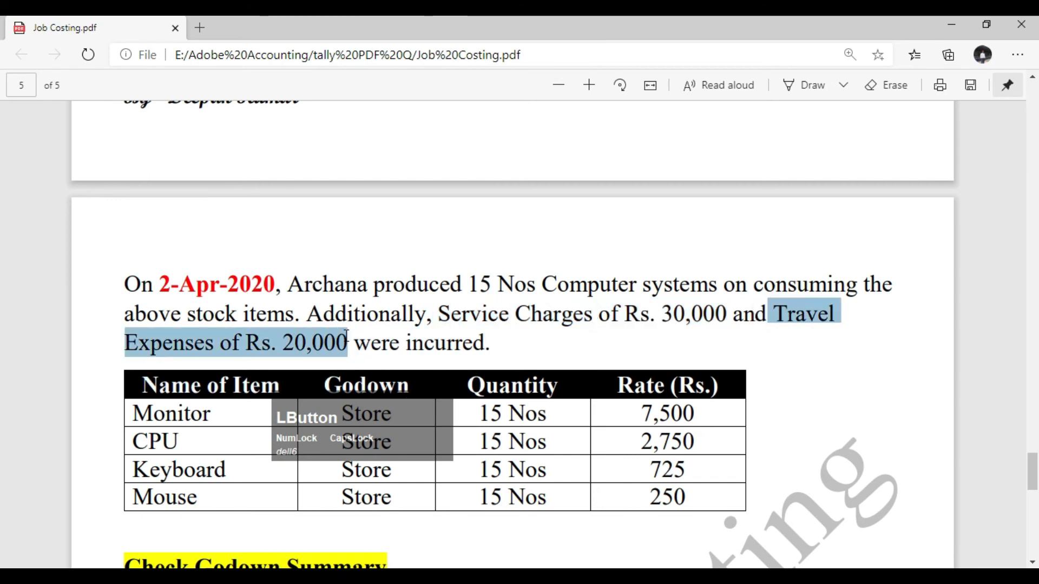
pyautogui.hotkey('alt', 'Tab')
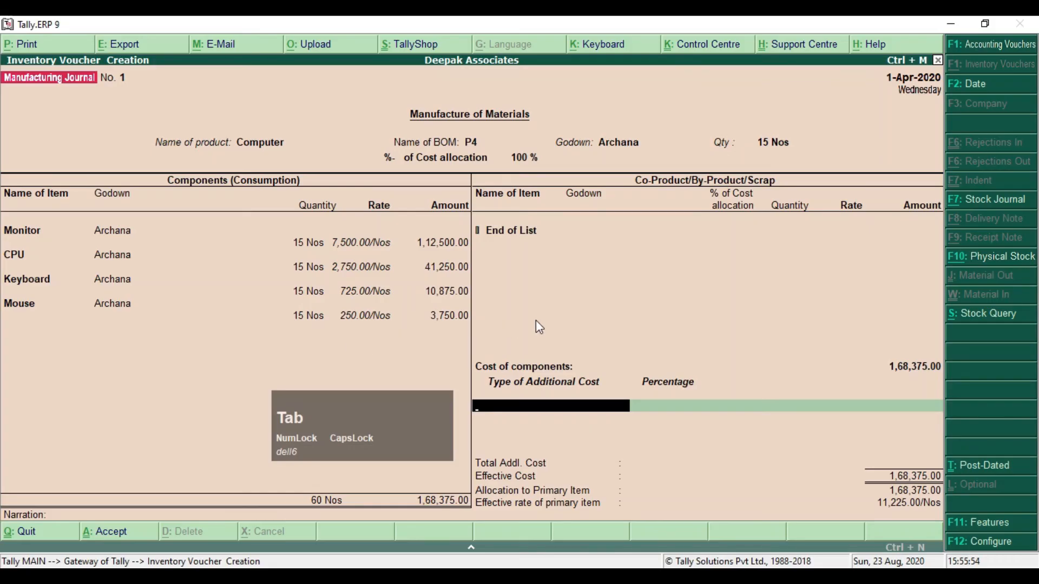
pyautogui.write('Service Charge')
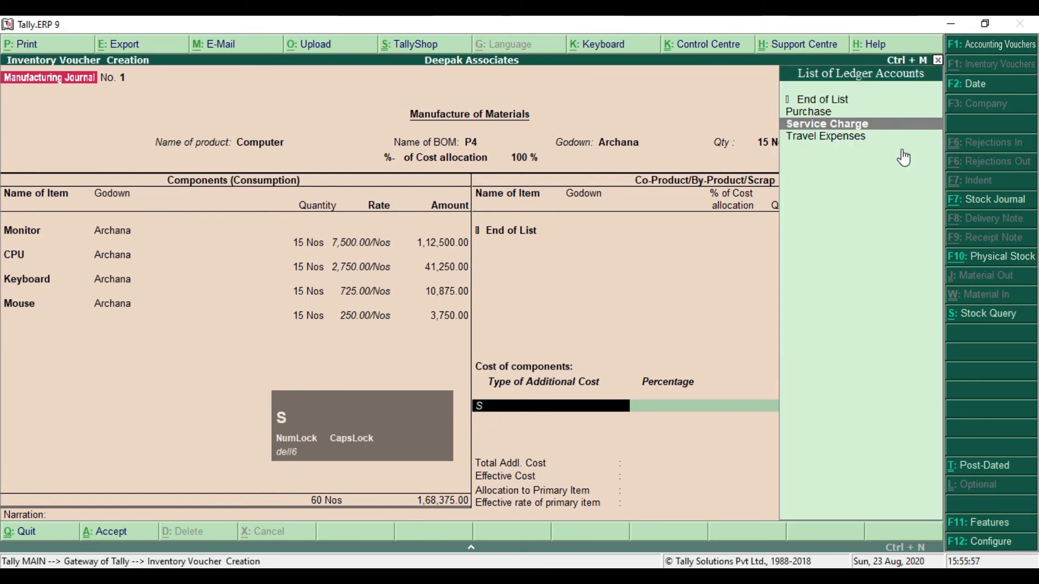
pyautogui.press('Return')
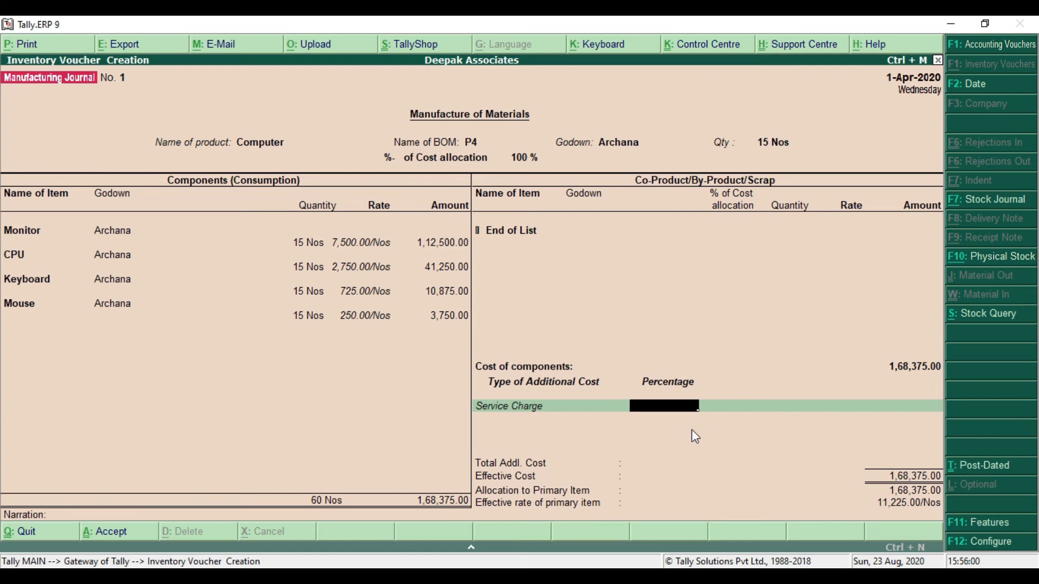
pyautogui.press('Return')
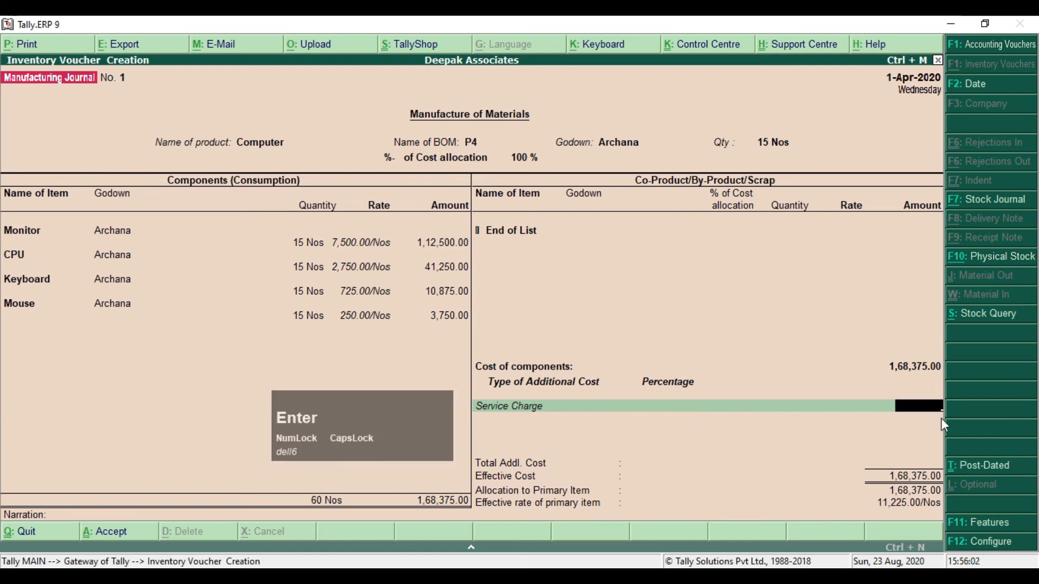
pyautogui.write('30000')
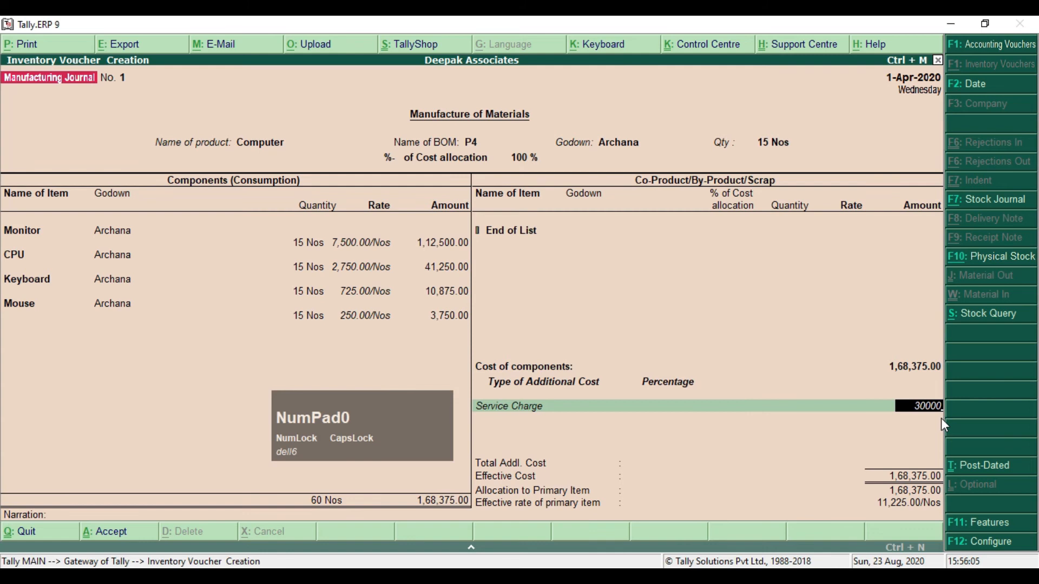
pyautogui.press('Return')
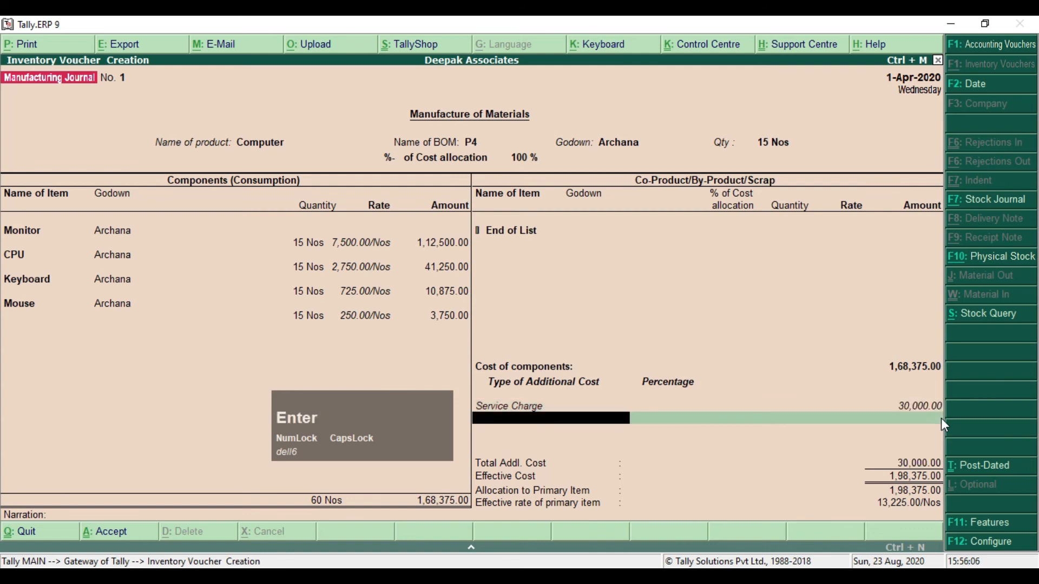
# Add Travel Expenses of 20,000 as a second additional cost of the manufacturing journal, without a percentage.
pyautogui.write('T')
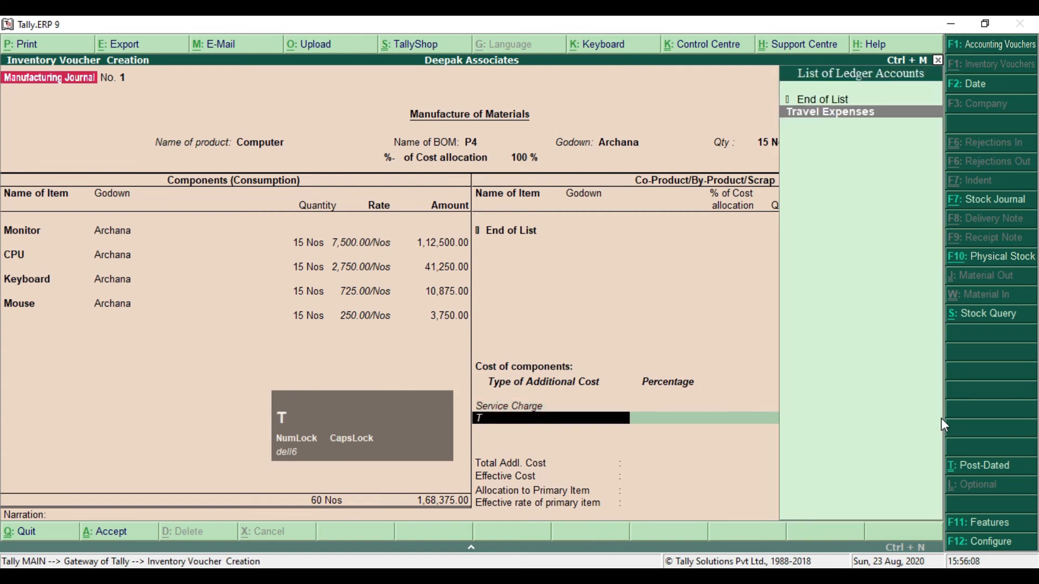
pyautogui.press('Return')
pyautogui.press('Return')
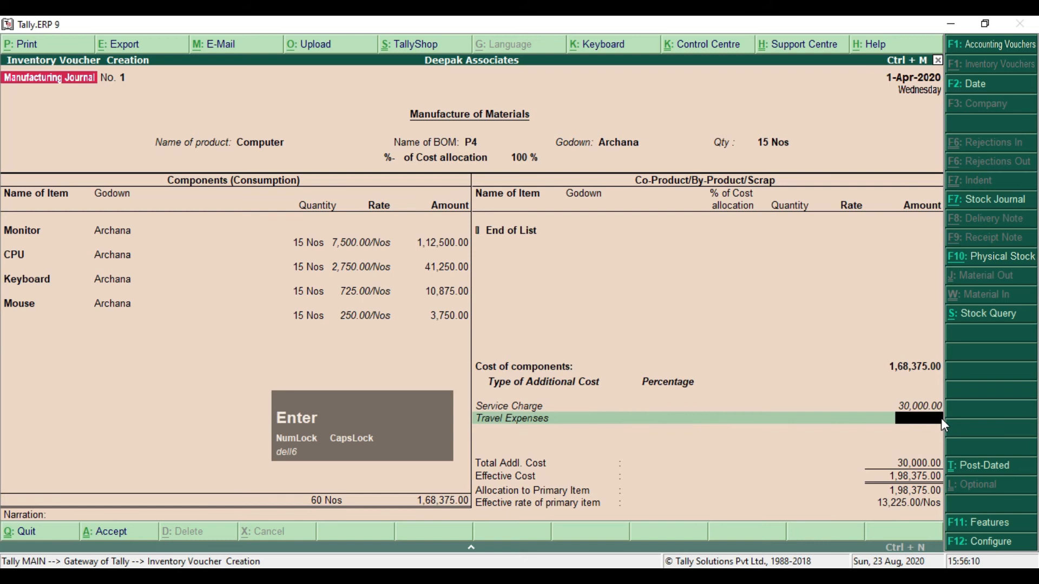
pyautogui.write('20000')
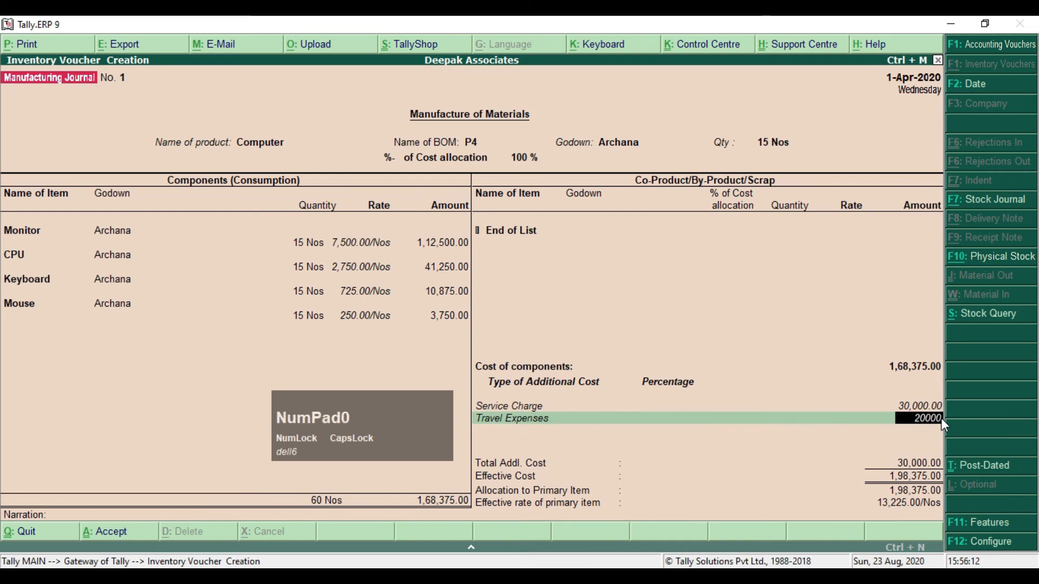
pyautogui.press('Return')
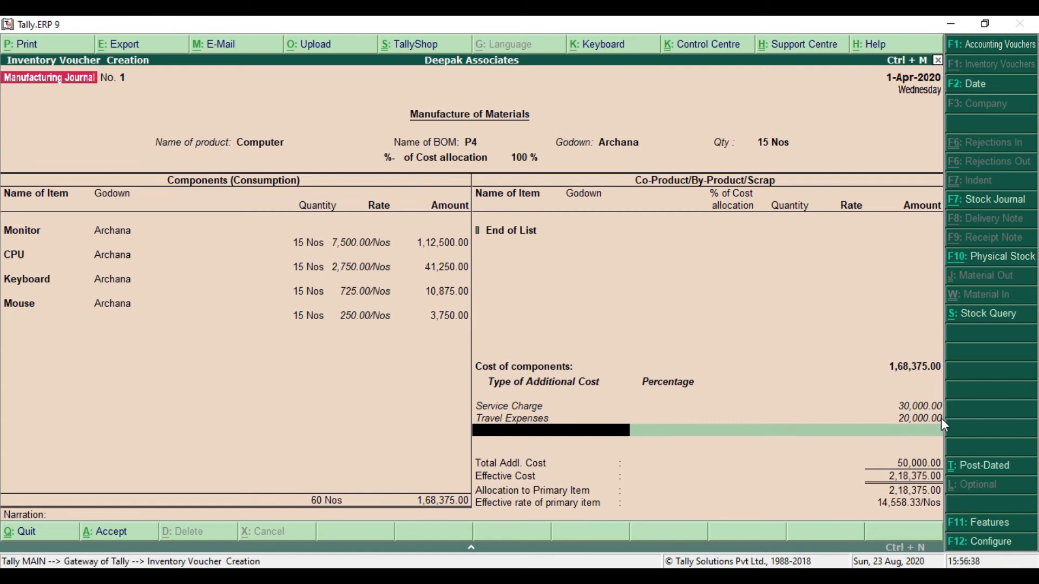
# End the additional cost list, leave the narration blank, and save the manufacturing journal before returning to the Gateway of Tally.
pyautogui.press('Return')
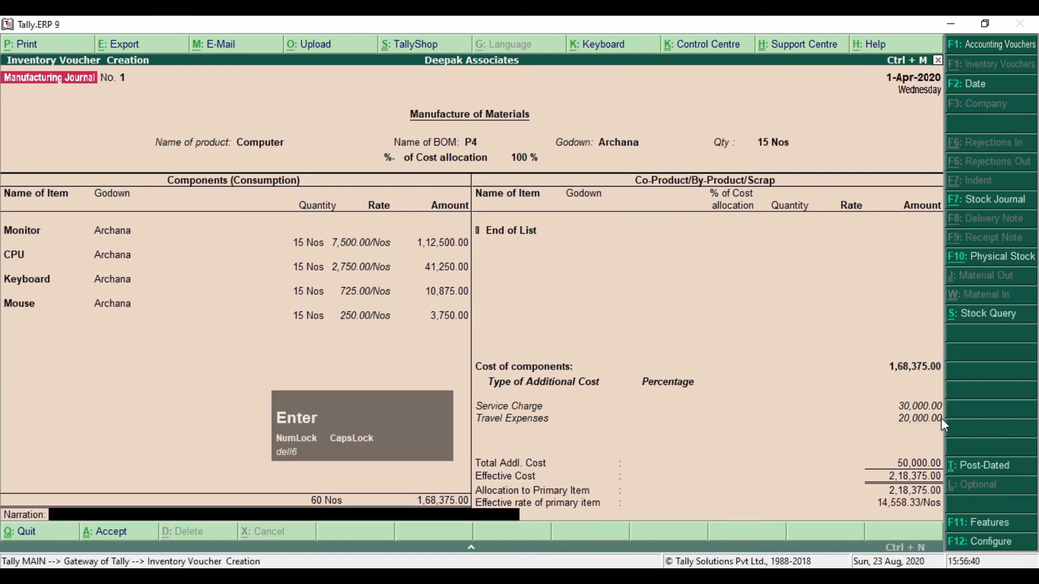
pyautogui.press('Return')
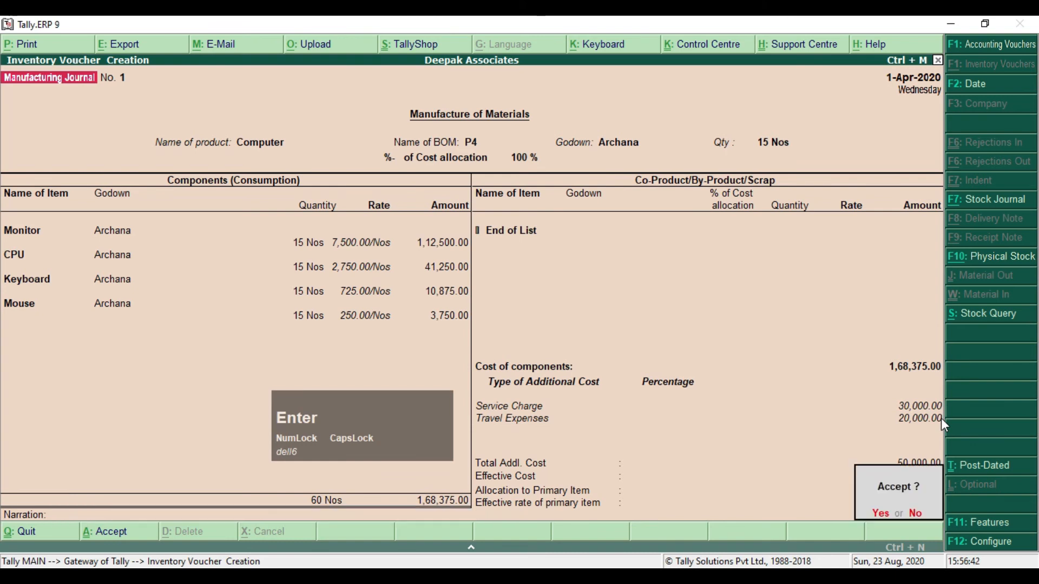
pyautogui.press('Return')
pyautogui.press('Escape')
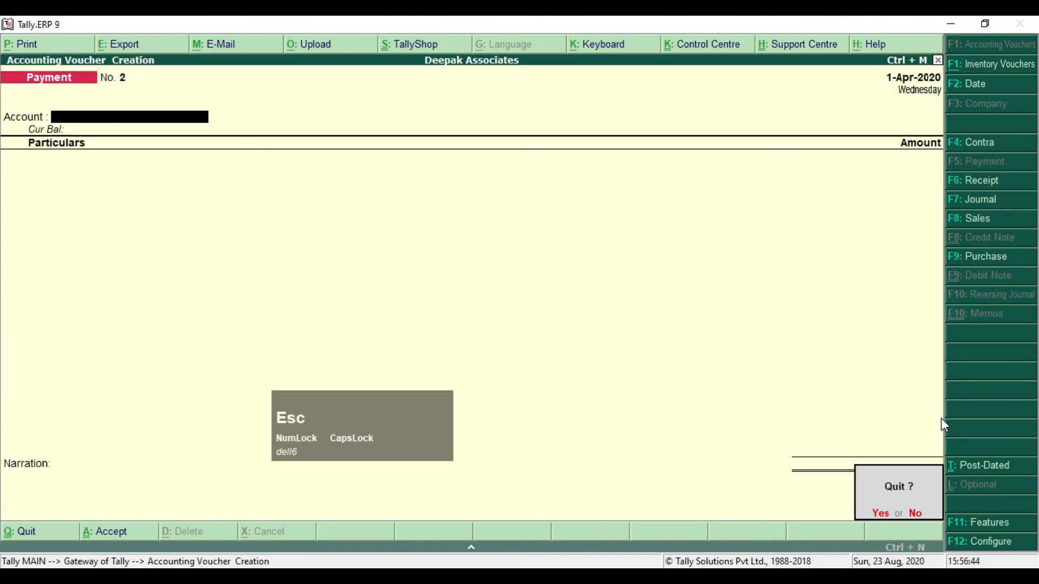
pyautogui.press('Escape')
# Switch to the exercise PDF and read the instructions that follow the production entry.
pyautogui.hotkey('alt', 'Tab')
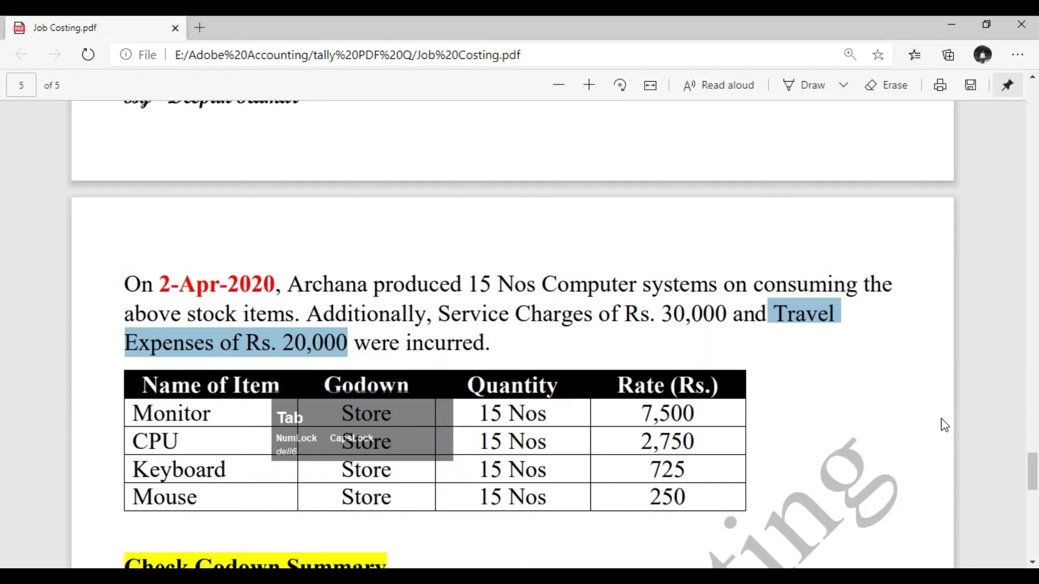
pyautogui.scroll(1, 853, 505)
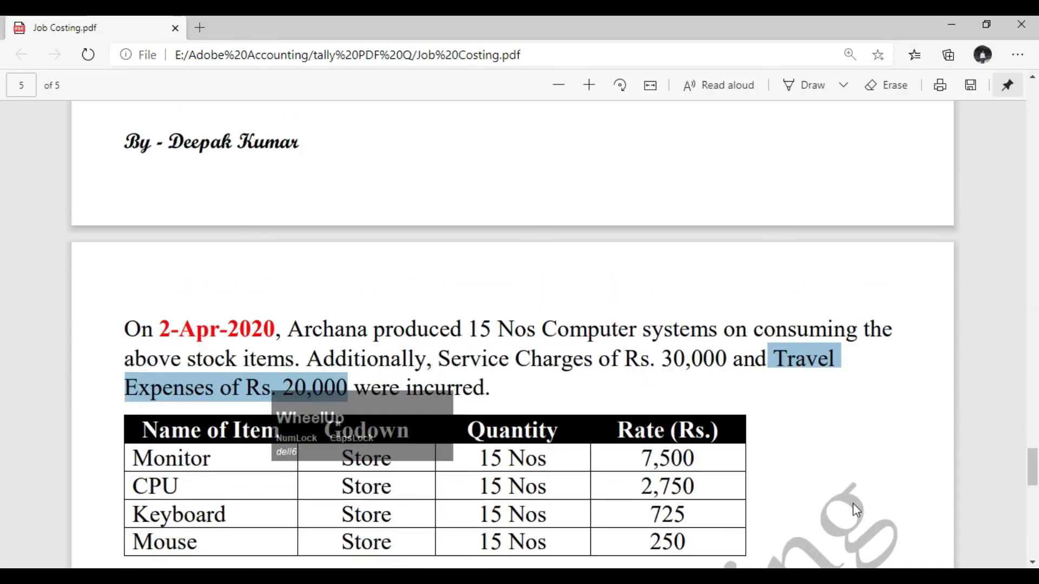
pyautogui.scroll(-3, 541, 330)
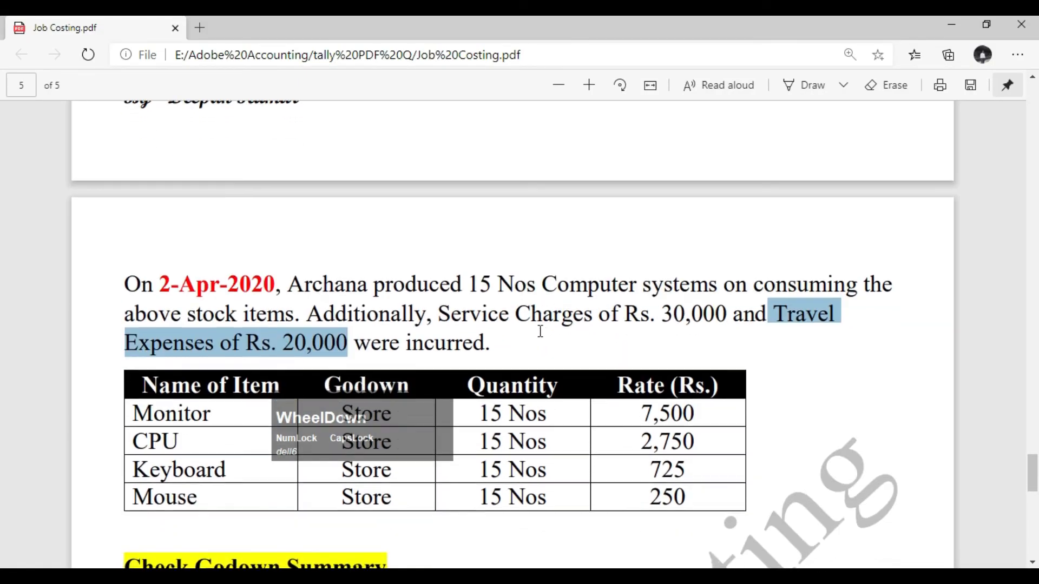
pyautogui.scroll(-1, 303, 338)
pyautogui.click(301, 338)
pyautogui.scroll(-1, 355, 336)
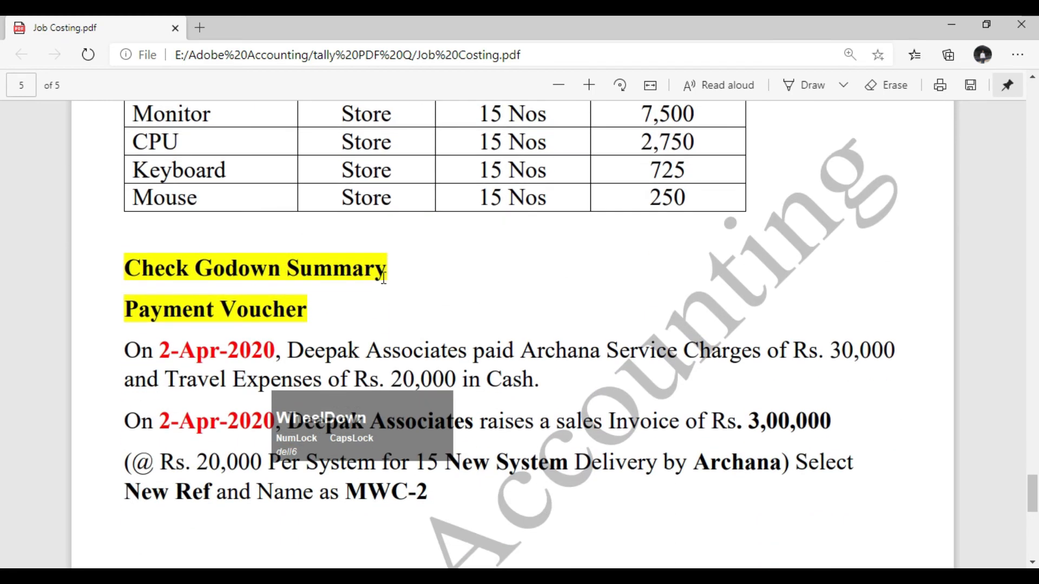
# Switch back to Tally.ERP 9 and open the godown selection for the Godowns inventory statement.
pyautogui.hotkey('alt', 'Tab')
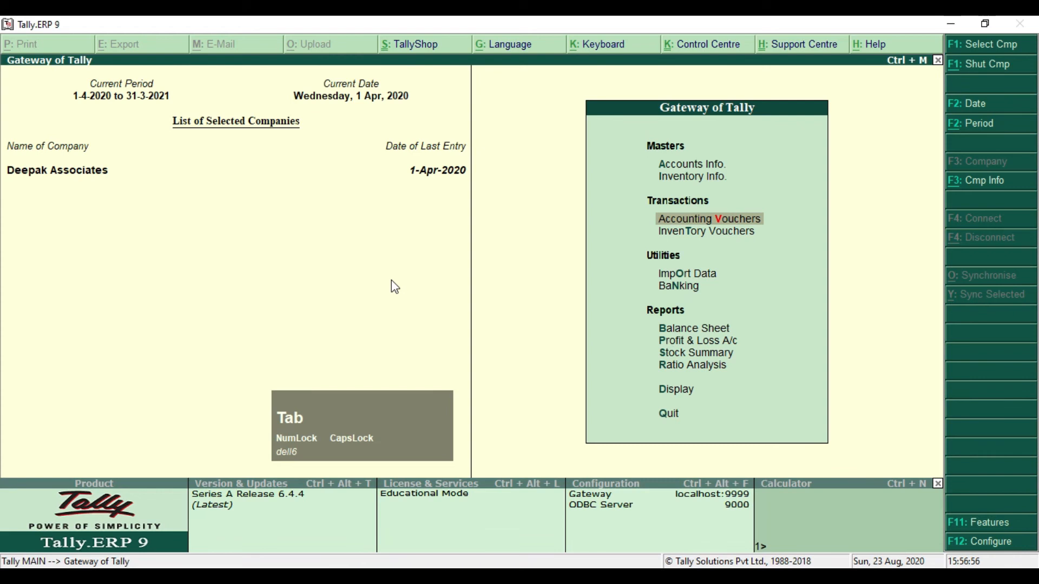
pyautogui.press('Down')
pyautogui.press('Down')
pyautogui.press('Down')
pyautogui.press('Down')
pyautogui.press('Down')
pyautogui.press('Down')
pyautogui.press('Down')
pyautogui.press('Down')
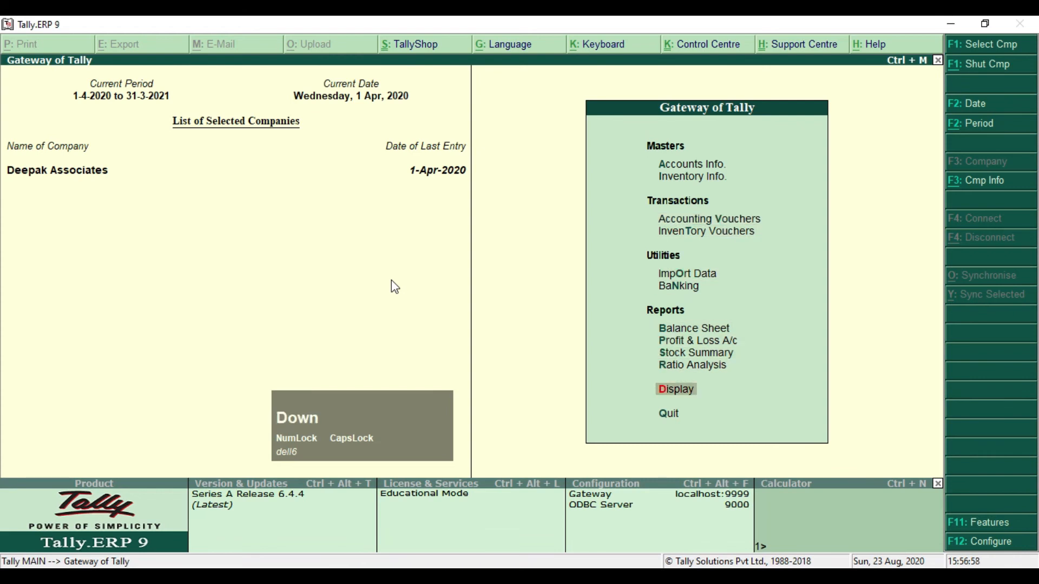
pyautogui.press('Return')
pyautogui.press('Down')
pyautogui.press('Down')
pyautogui.press('Down')
pyautogui.press('Down')
pyautogui.press('Down')
pyautogui.press('Down')
pyautogui.press('Down')
pyautogui.press('Up')
pyautogui.press('Up')
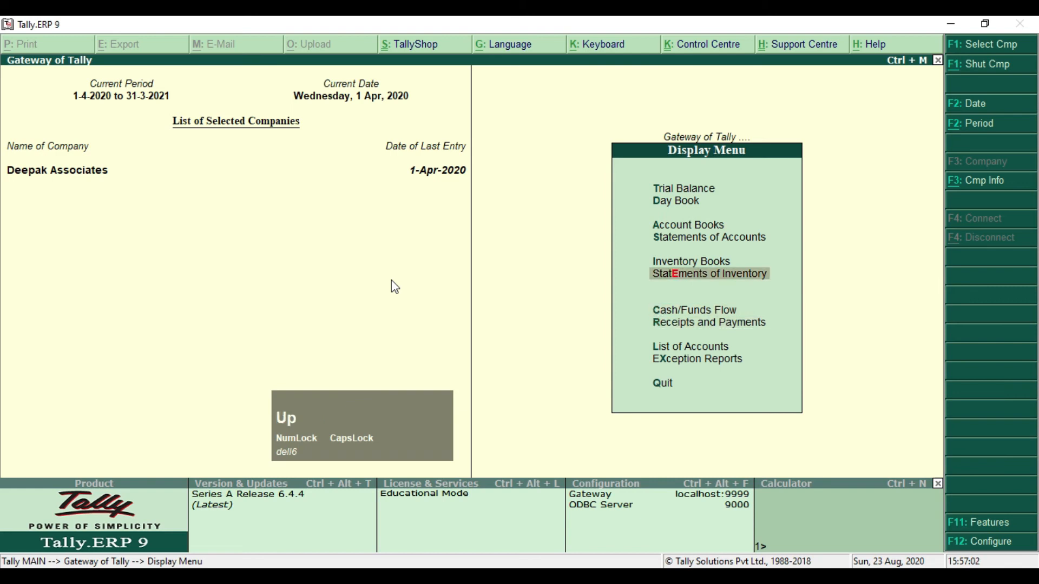
pyautogui.press('Return')
pyautogui.press('Down')
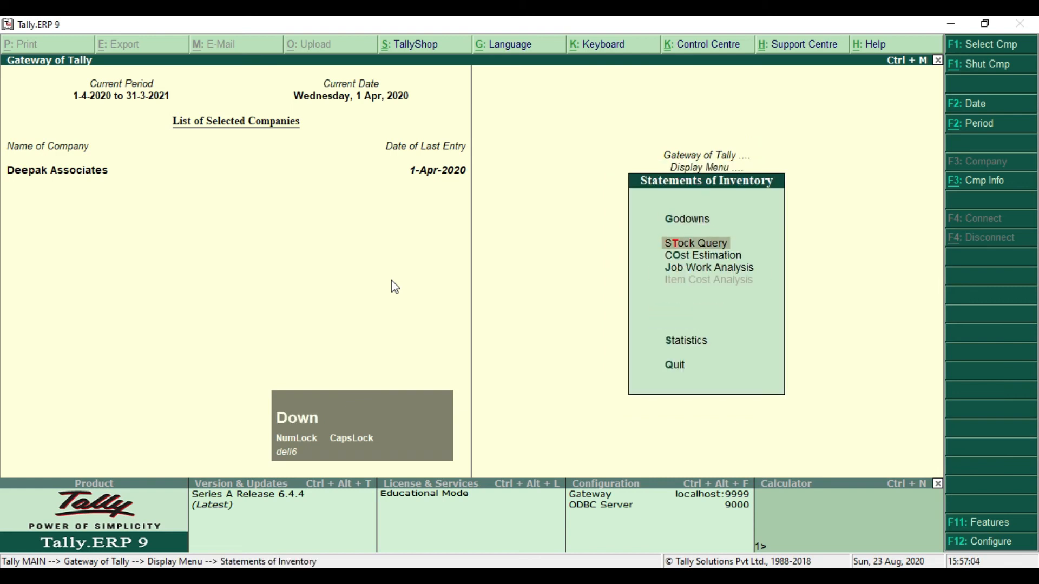
pyautogui.press('Up')
pyautogui.press('Return')
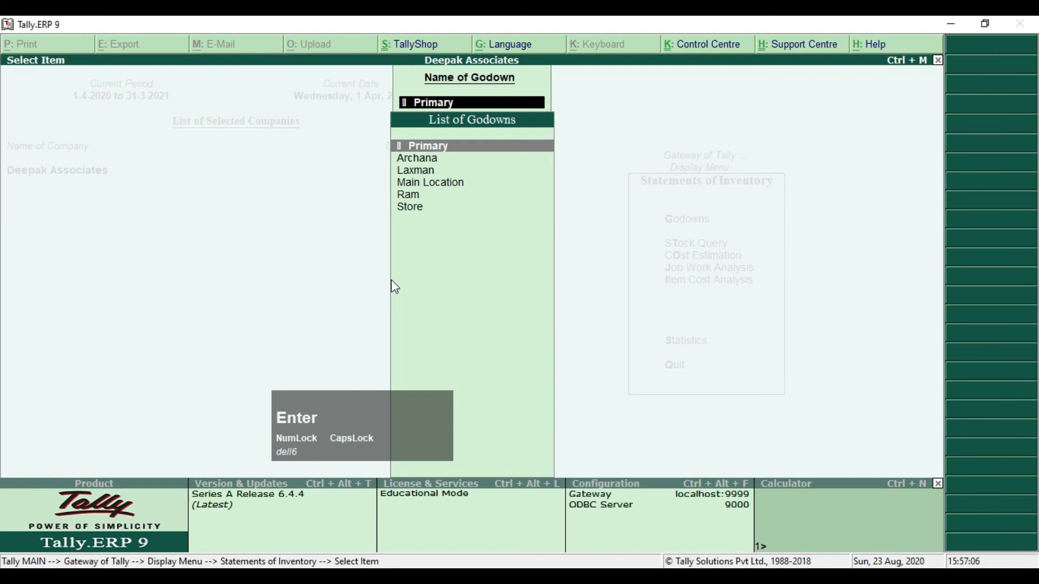
# Examine the Archana godown summary in detail, including the Computer item's monthly summary and its April vouchers.
pyautogui.press('Down')
pyautogui.press('Down')
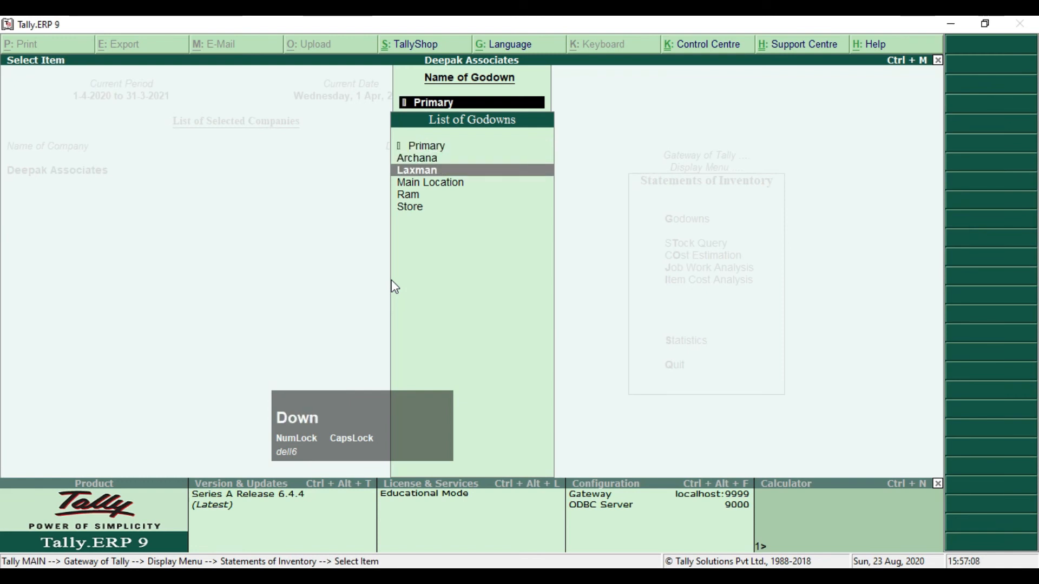
pyautogui.press('Up')
pyautogui.press('Return')
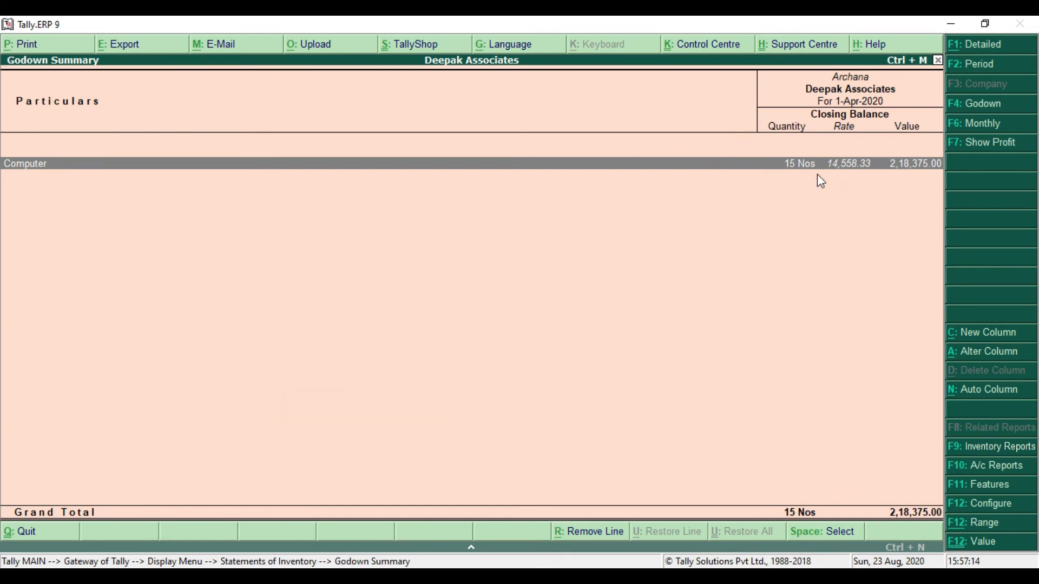
pyautogui.click(981, 44)
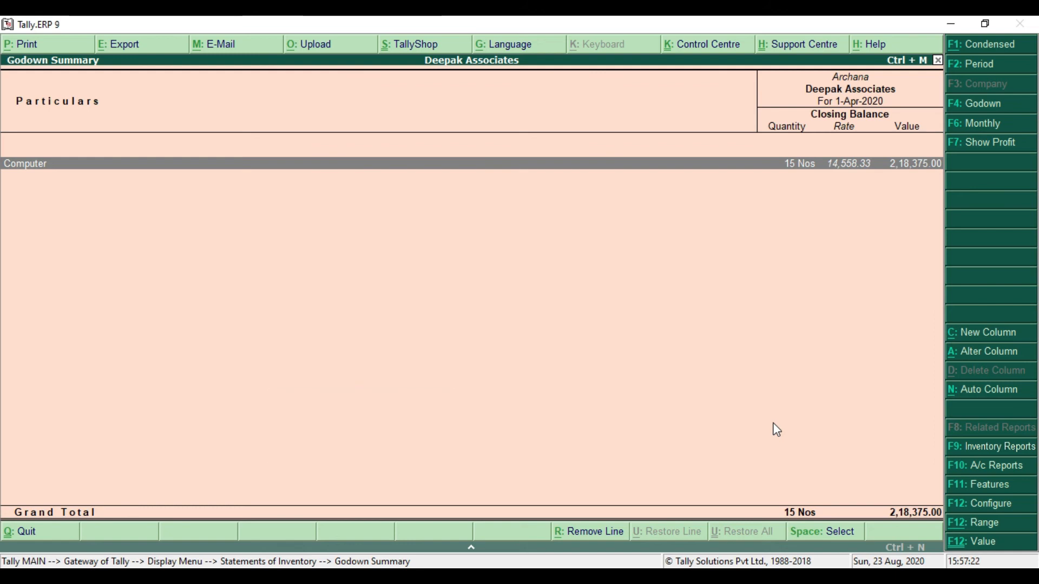
pyautogui.press('Return')
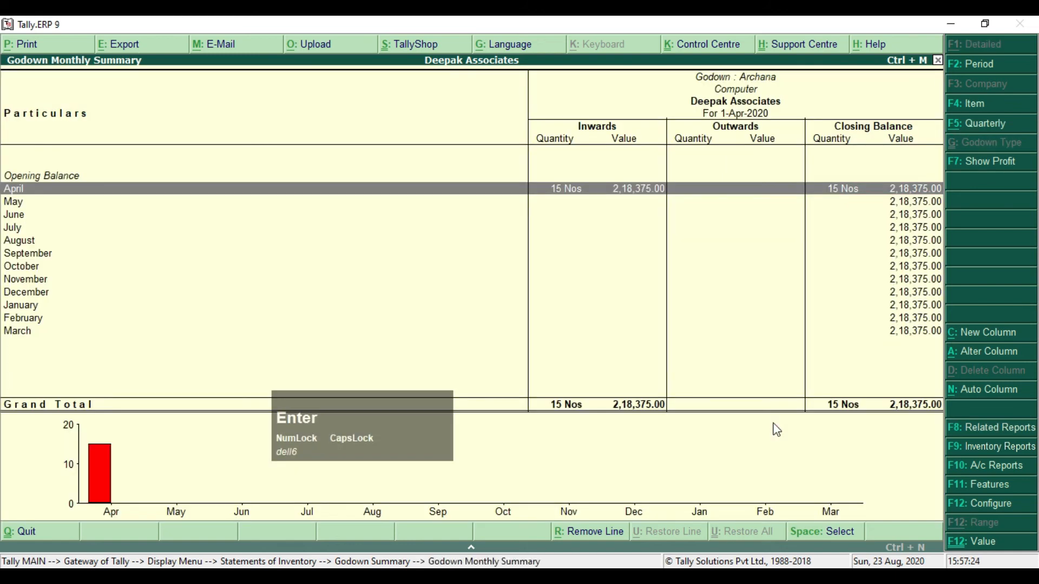
pyautogui.press('Return')
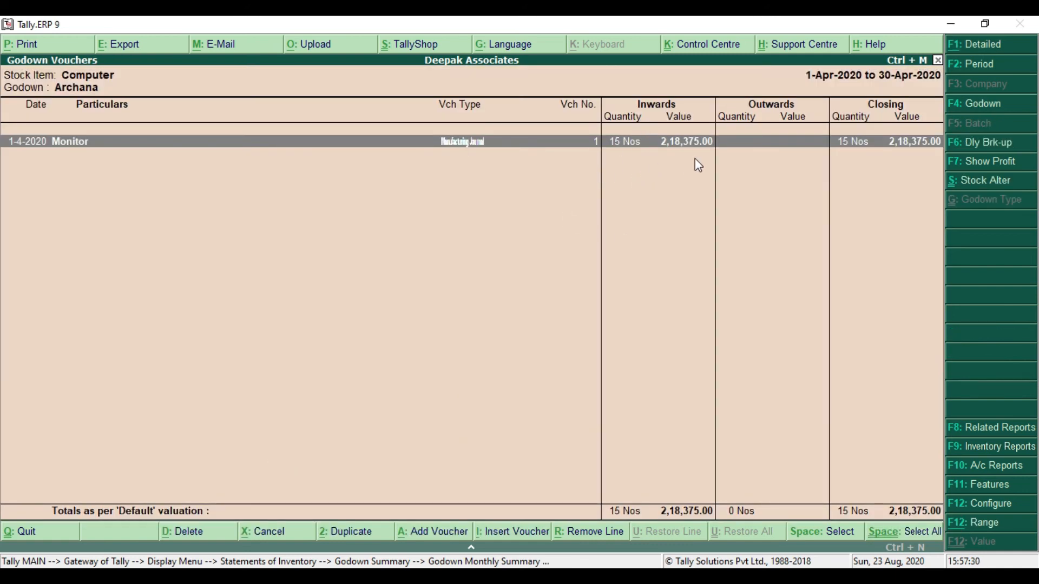
pyautogui.press('Escape')
pyautogui.press('Escape')
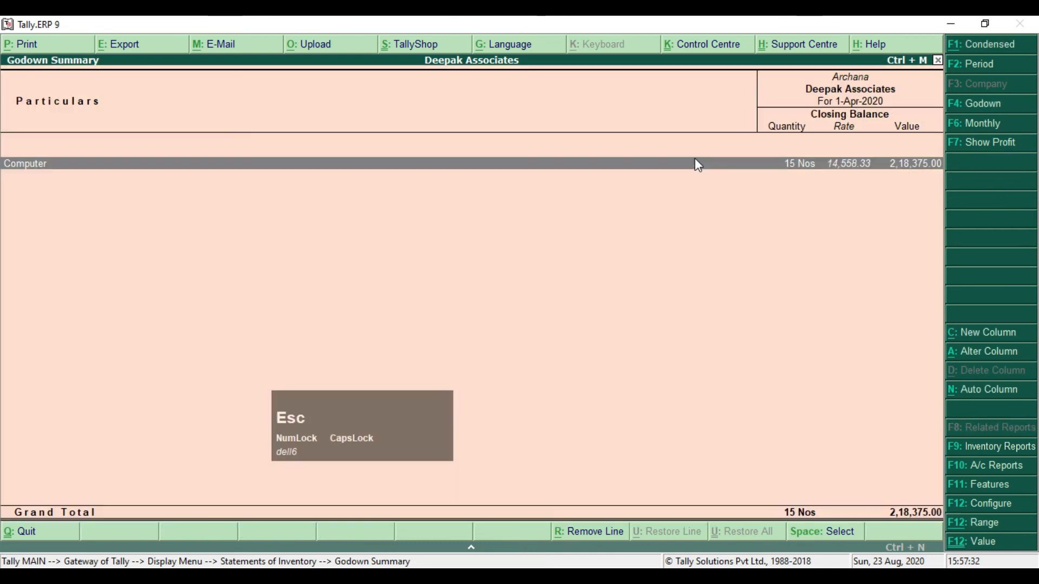
# Return to the godown selection and open the godown summary for Store.
pyautogui.press('Escape')
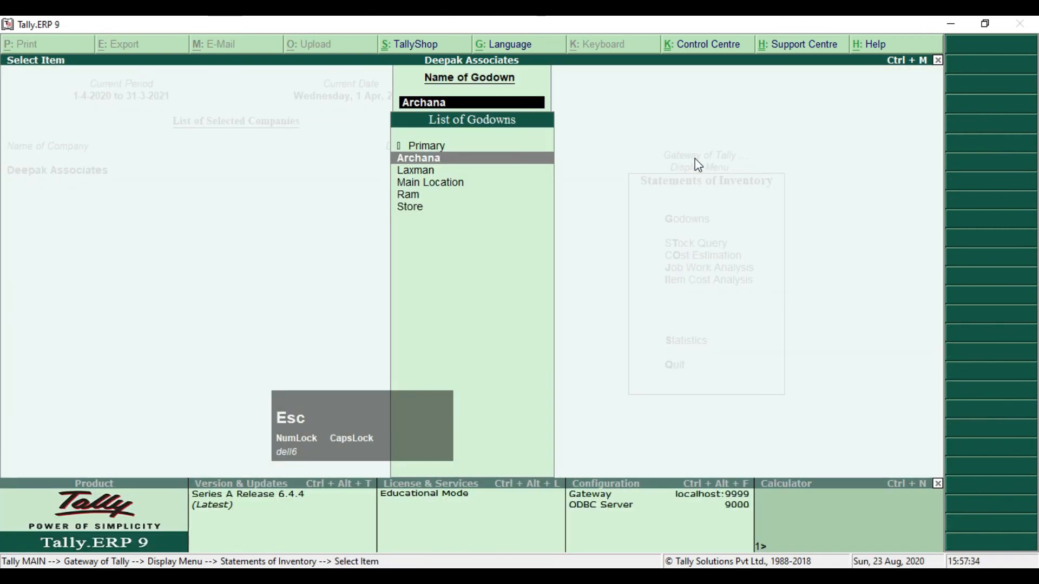
pyautogui.press('Down')
pyautogui.press('Down')
pyautogui.press('Down')
pyautogui.press('Down')
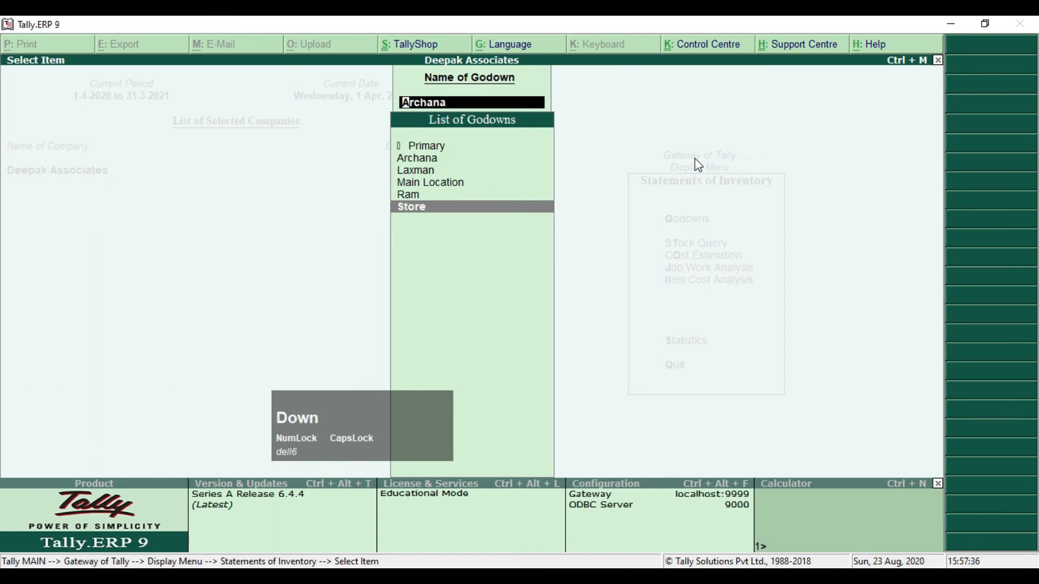
pyautogui.press('Return')
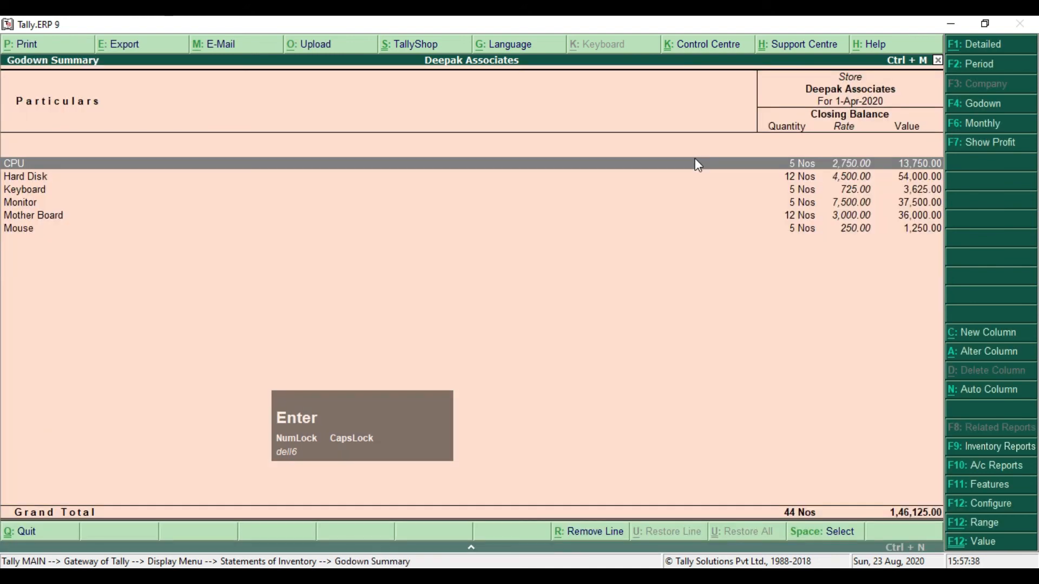
# Mark the CPU, Keyboard, Monitor and Mouse lines to review their remaining Store stock, and return to the Gateway of Tally.
pyautogui.press('space')
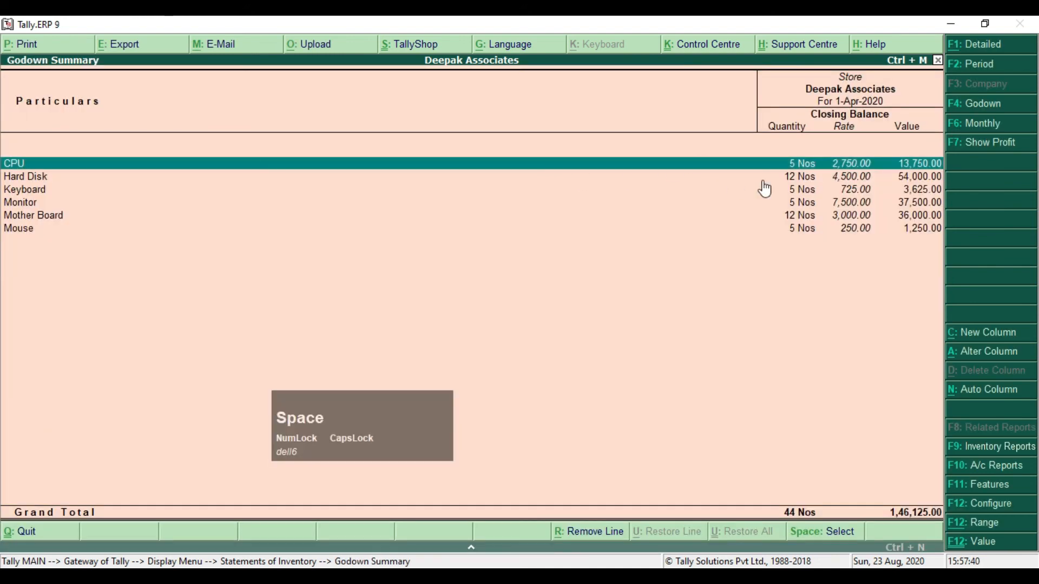
pyautogui.press('Down')
pyautogui.press('Down')
pyautogui.press('space')
pyautogui.press('Down')
pyautogui.press('space')
pyautogui.press('Down')
pyautogui.press('Down')
pyautogui.press('space')
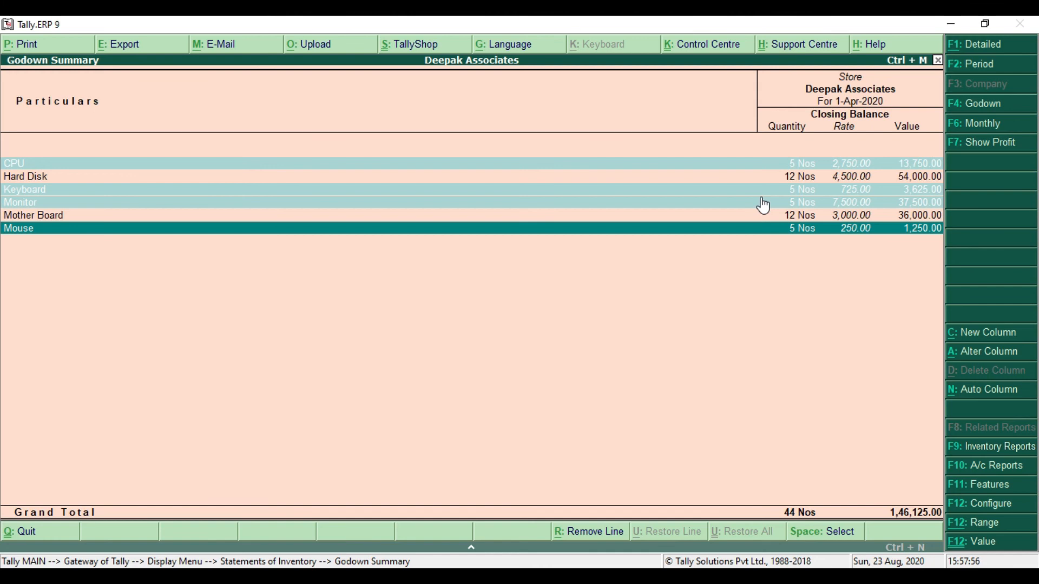
pyautogui.press('Escape')
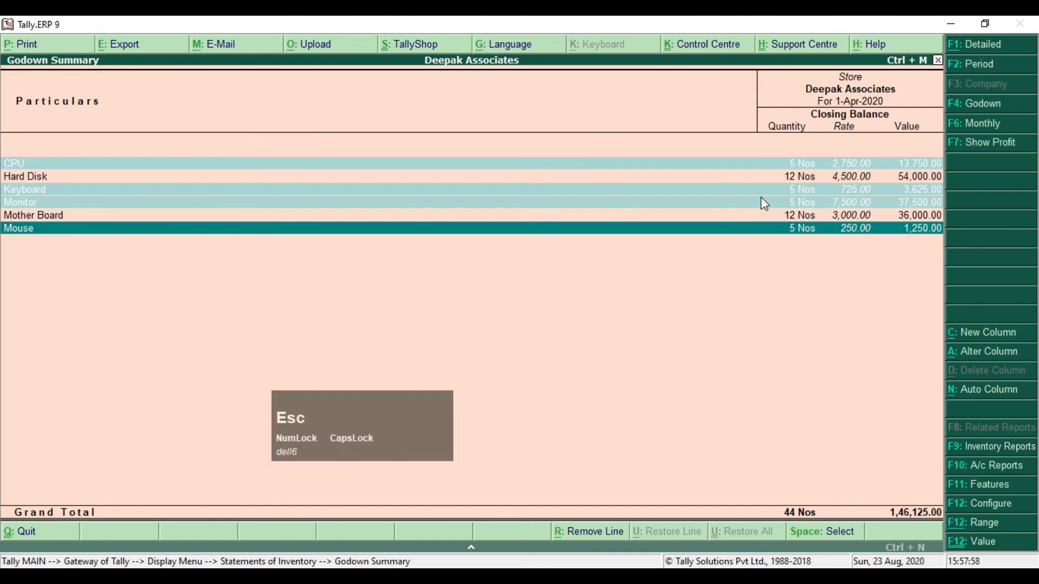
pyautogui.press('Escape')
pyautogui.press('Escape')
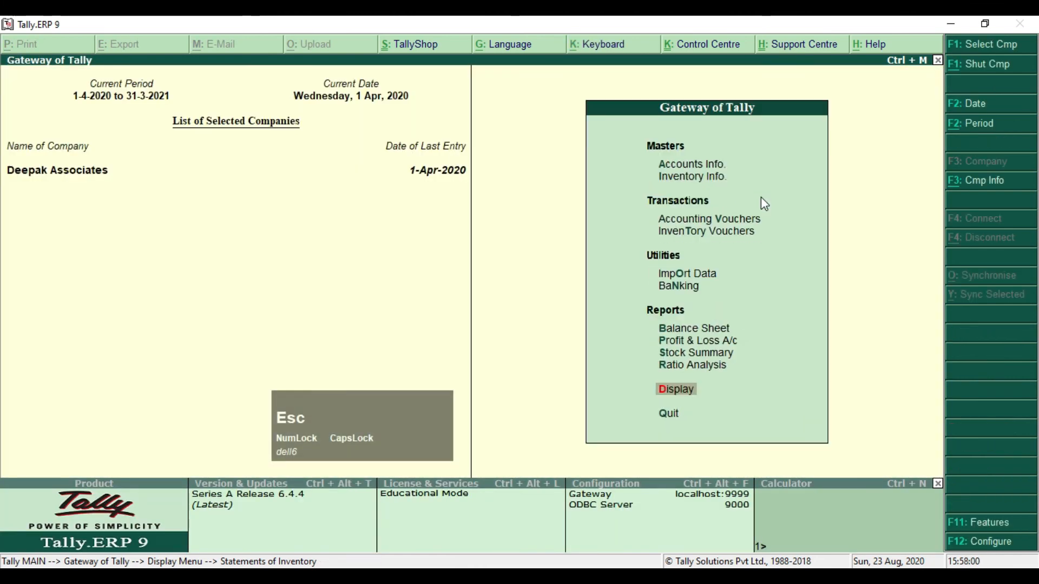
# Check the cash payment details in the exercise PDF and open a new Payment voucher in Tally.ERP 9.
pyautogui.hotkey('alt', 'Tab')
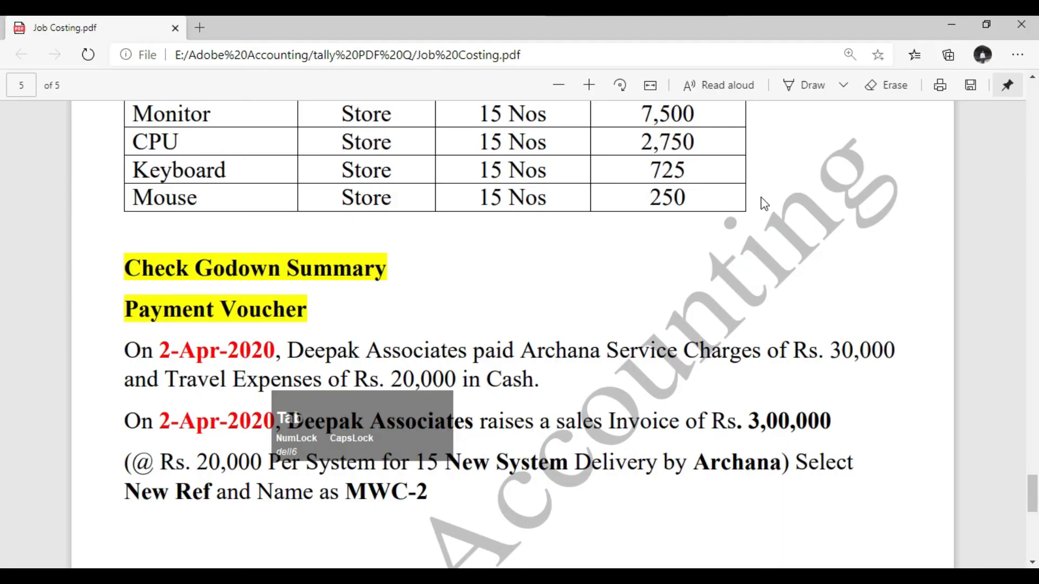
pyautogui.scroll(-3, 262, 316)
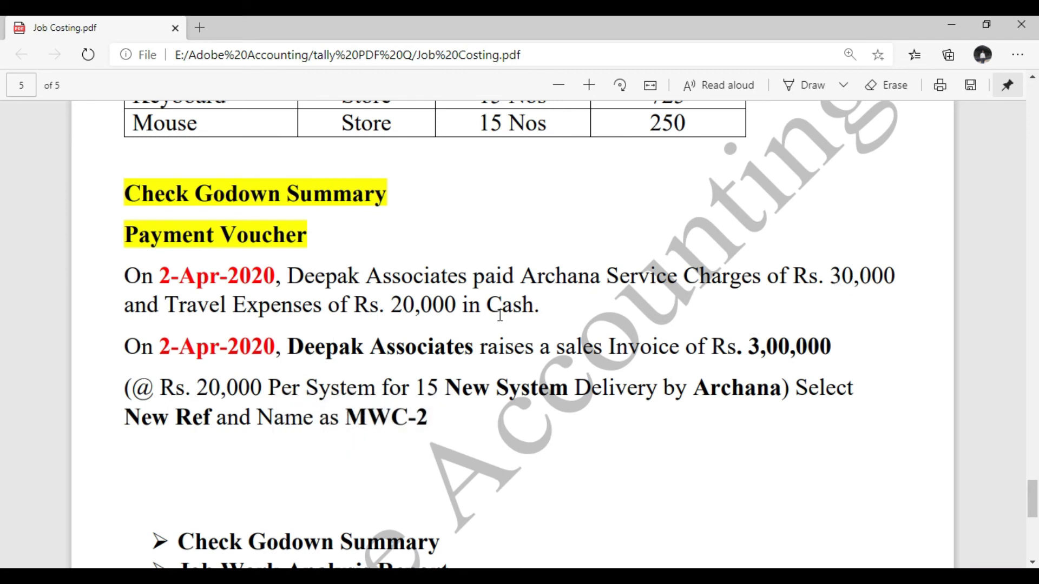
pyautogui.doubleClick(836, 283)
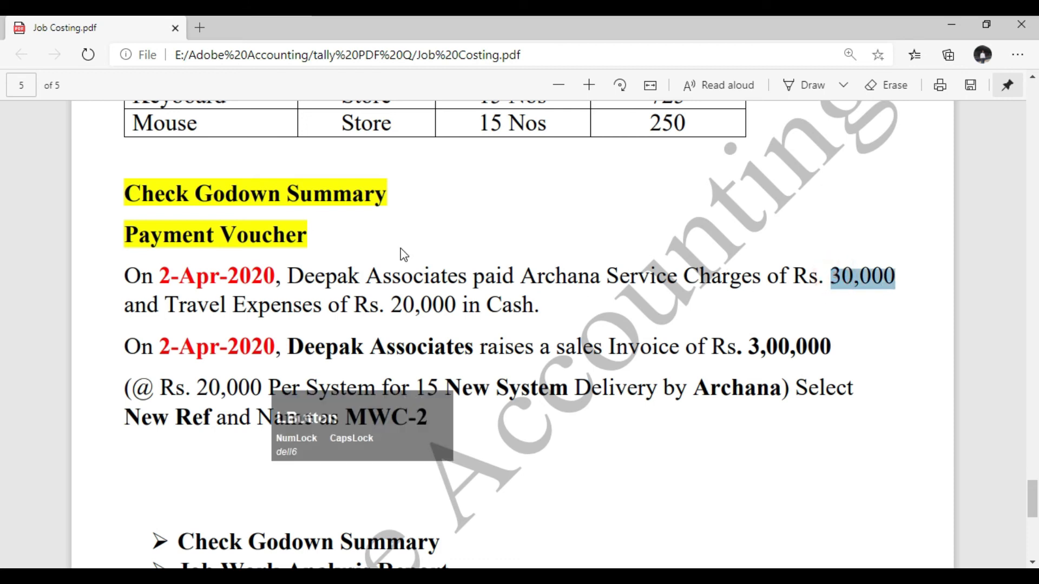
pyautogui.hotkey('alt', 'Tab')
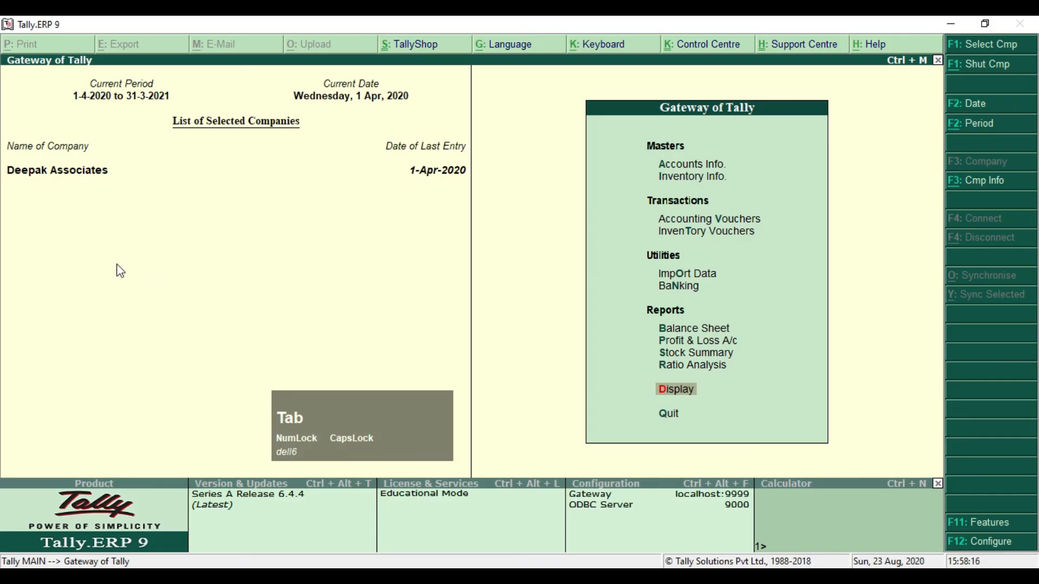
pyautogui.press('Up')
pyautogui.press('Up')
pyautogui.press('Up')
pyautogui.press('Up')
pyautogui.press('Up')
pyautogui.press('Up')
pyautogui.press('Up')
pyautogui.press('Up')
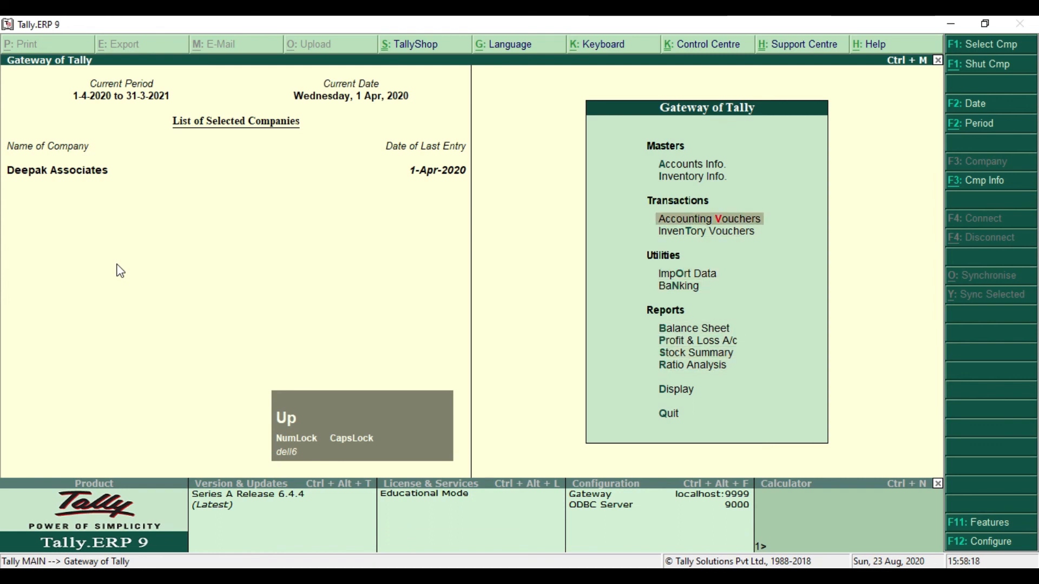
pyautogui.press('Return')
pyautogui.press('F5')
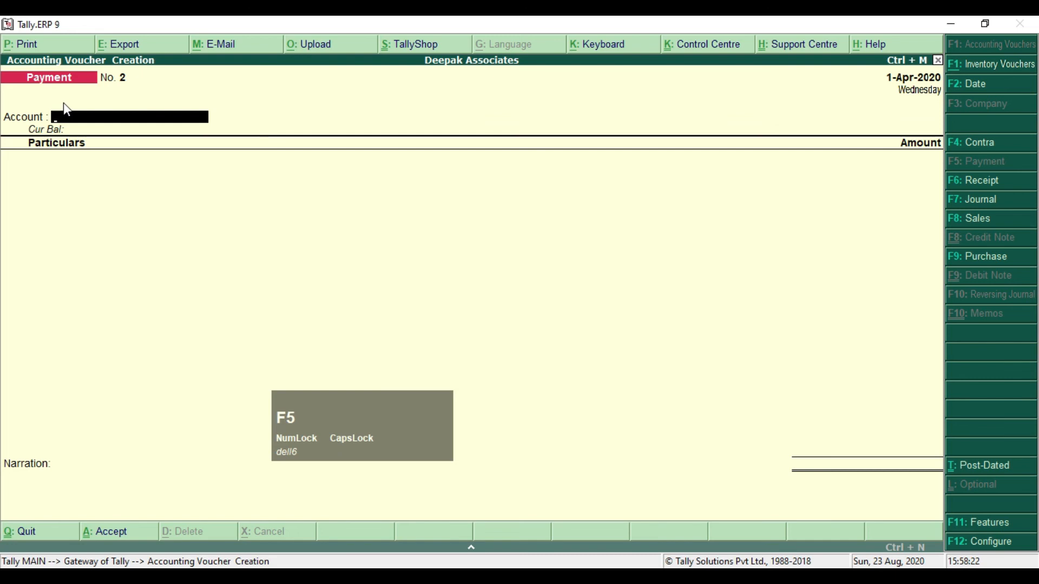
# Choose Cash as the payment account and add a Service Charge entry of 30,000 to the voucher.
pyautogui.write('c')
pyautogui.press('Return')
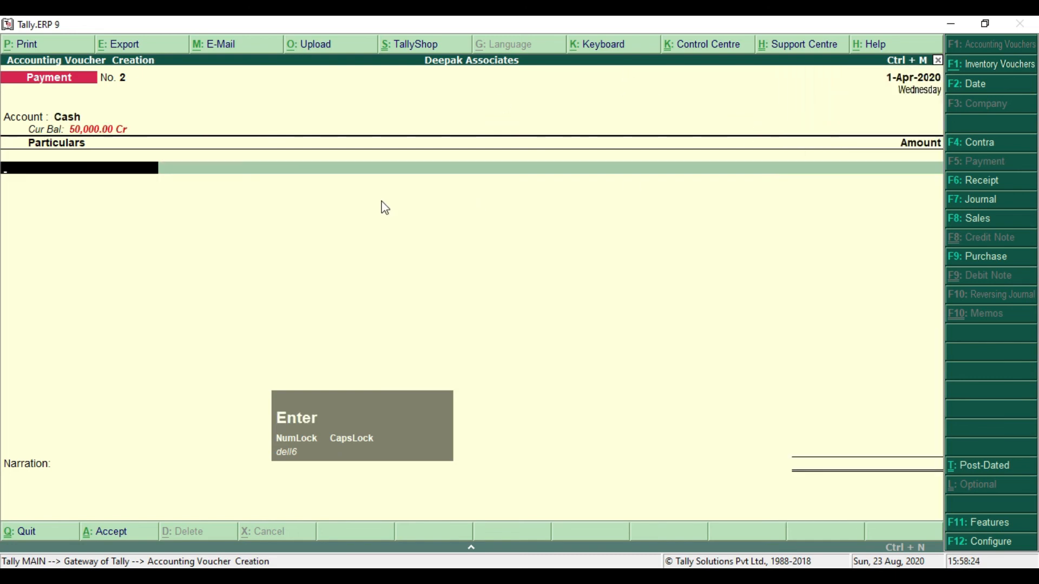
pyautogui.write('s')
pyautogui.press('Down')
pyautogui.press('Down')
pyautogui.press('Return')
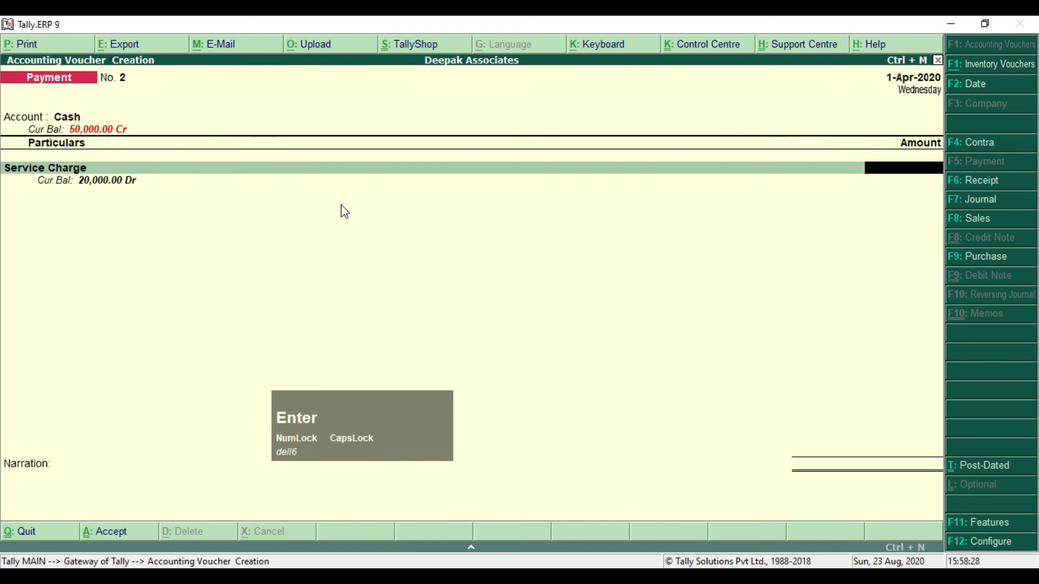
pyautogui.write('30')
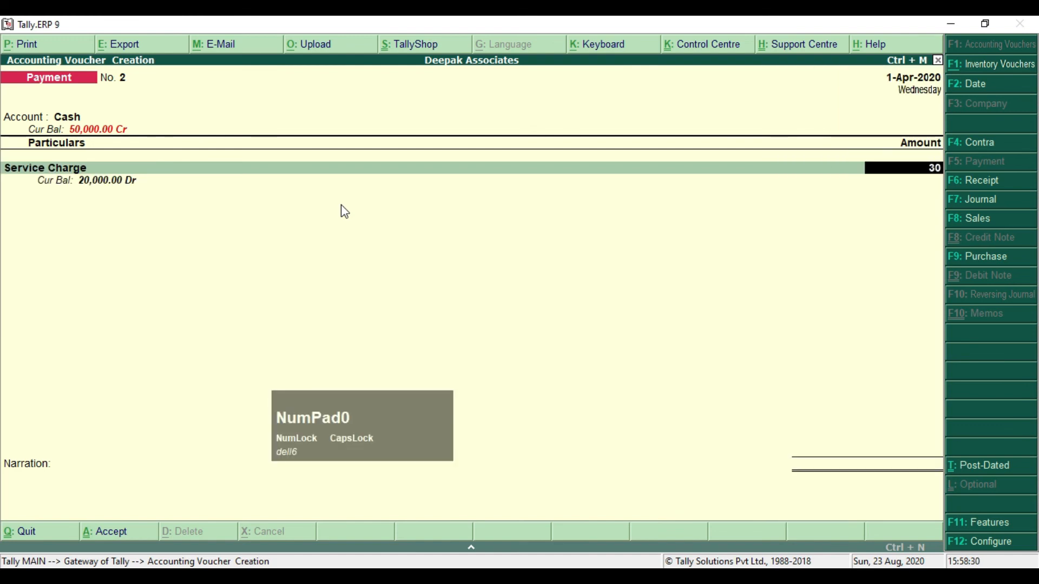
pyautogui.write(',00000')
pyautogui.press('Return')
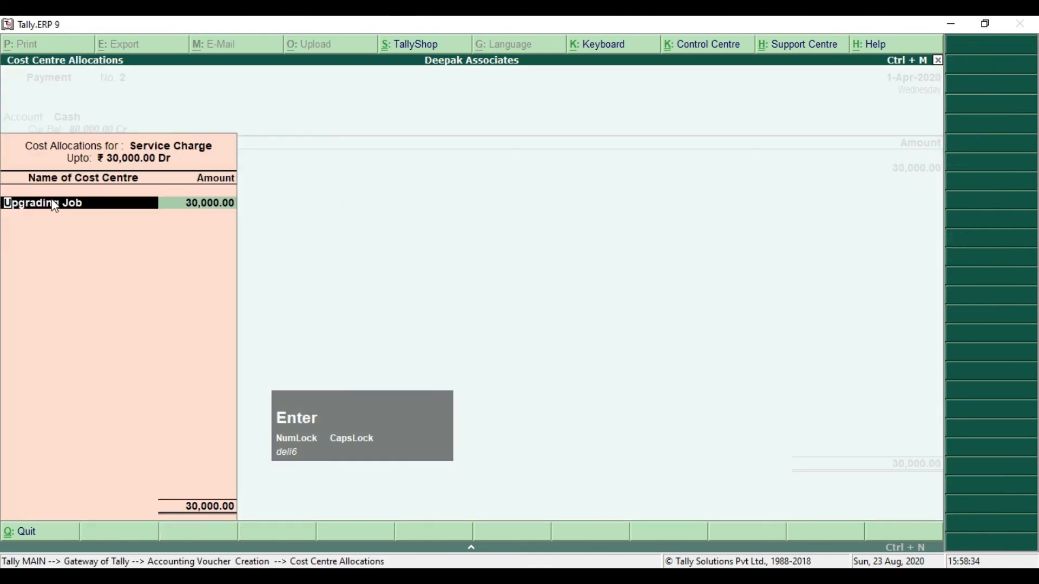
# Allocate the full Service Charge amount to the New System Job cost centre.
pyautogui.press('space')
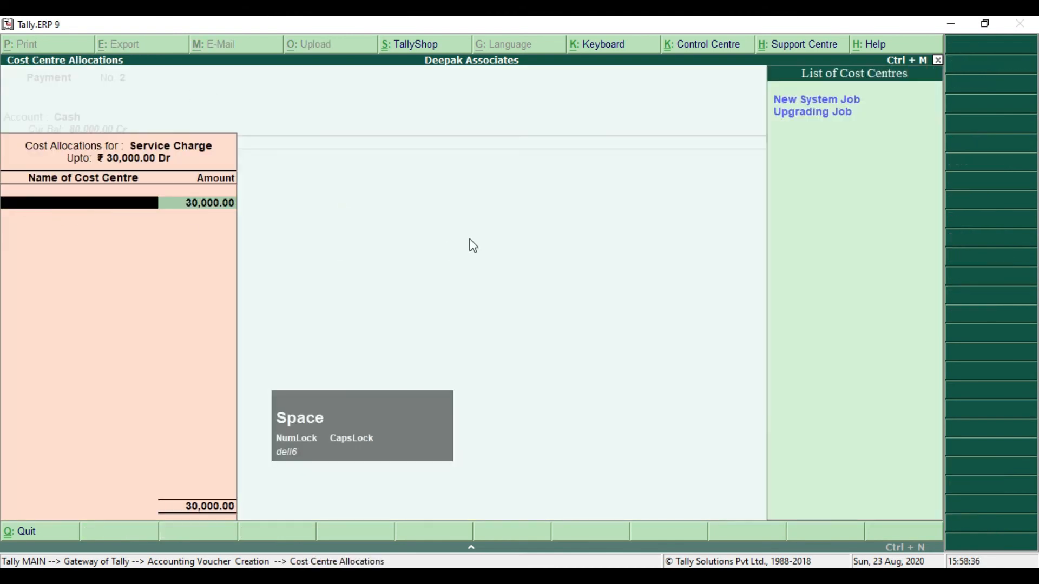
pyautogui.press('Down')
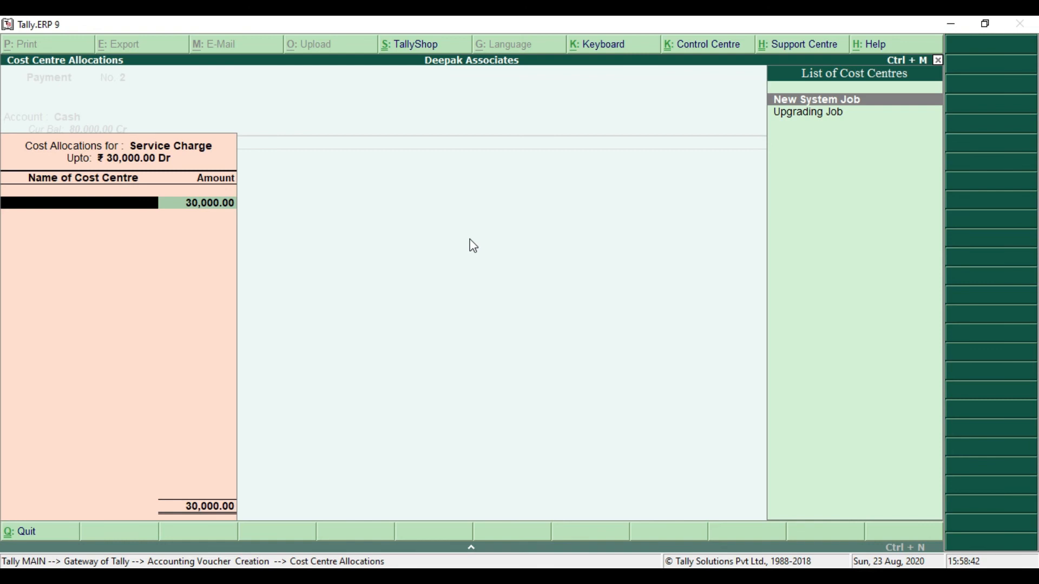
pyautogui.press('Return')
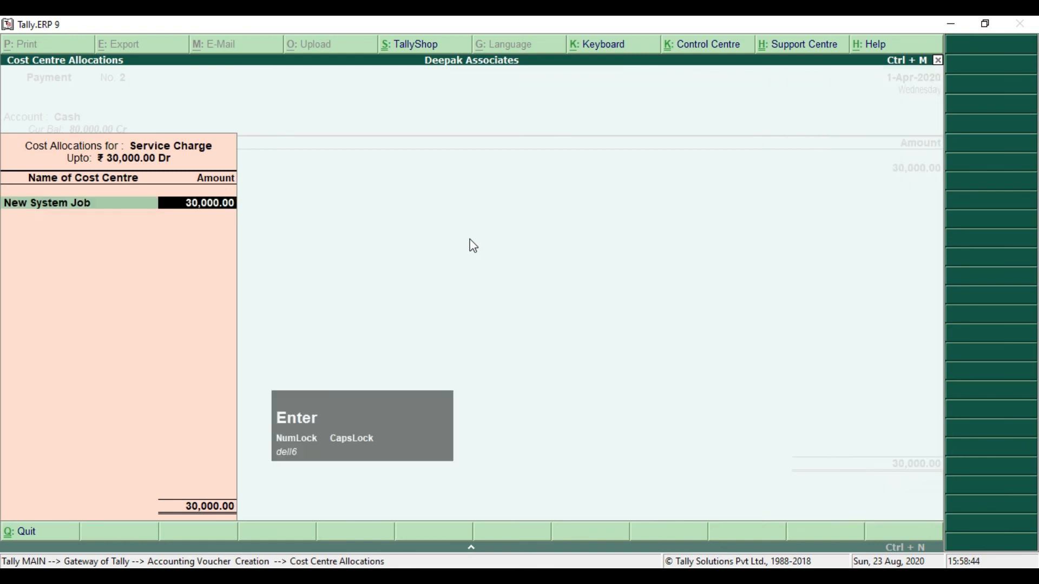
pyautogui.press('Return')
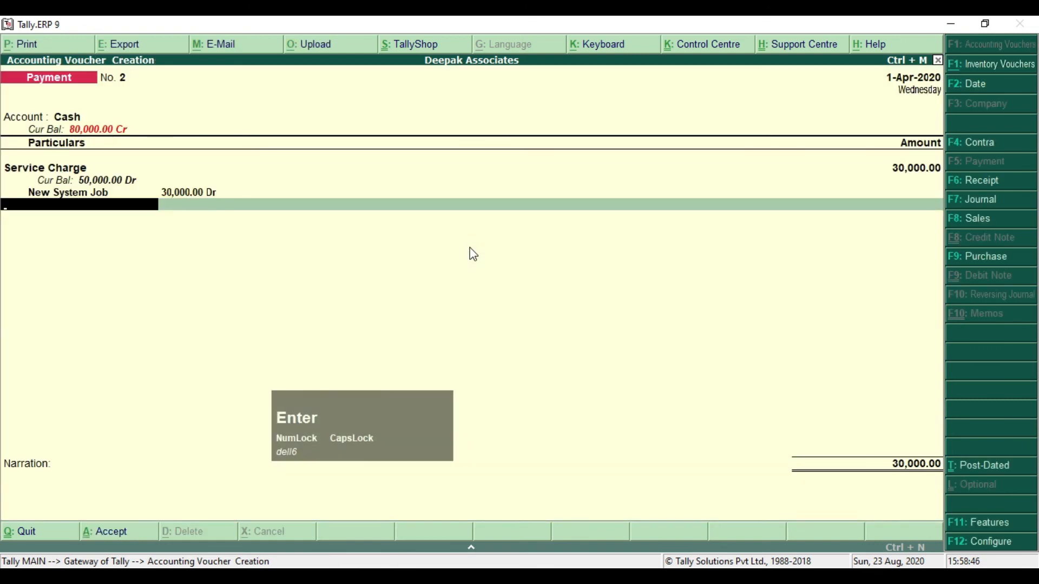
# Add a Travel Expenses entry of 20,000 and allocate it entirely to the New System Job cost centre.
pyautogui.write('T')
pyautogui.press('Return')
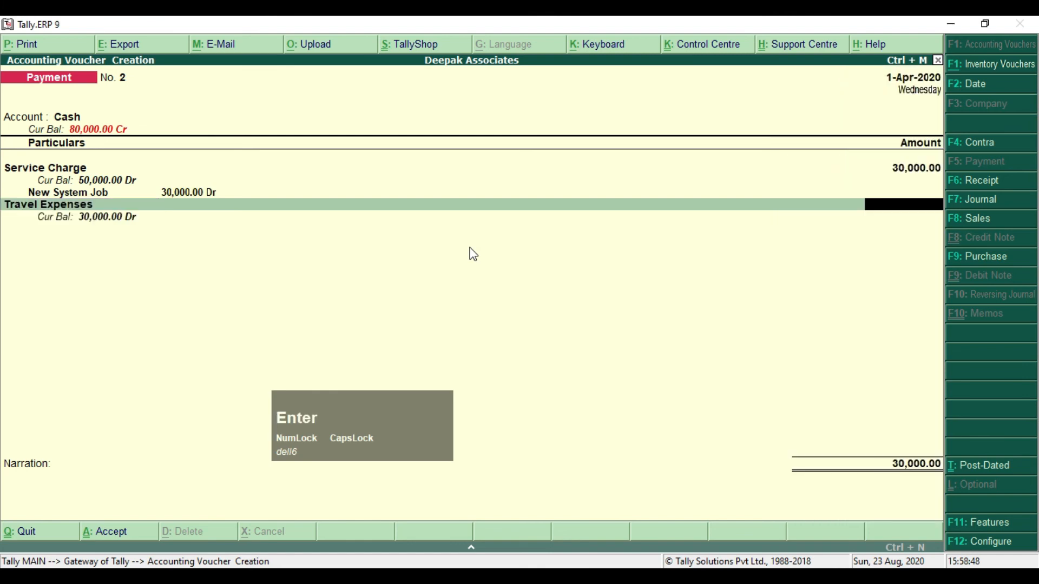
pyautogui.write('20,000')
pyautogui.press('Return')
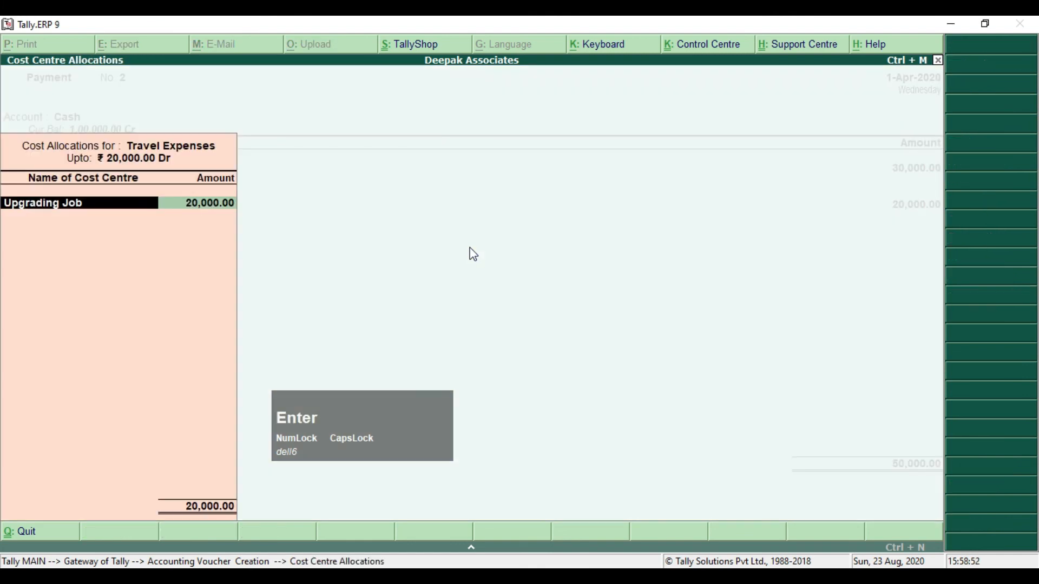
pyautogui.write('N')
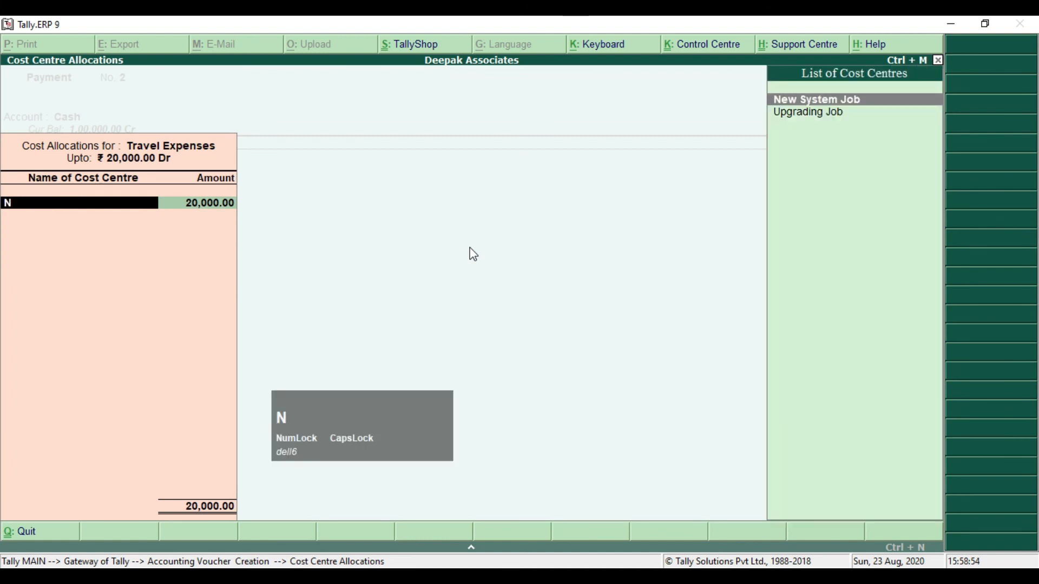
pyautogui.press('Return')
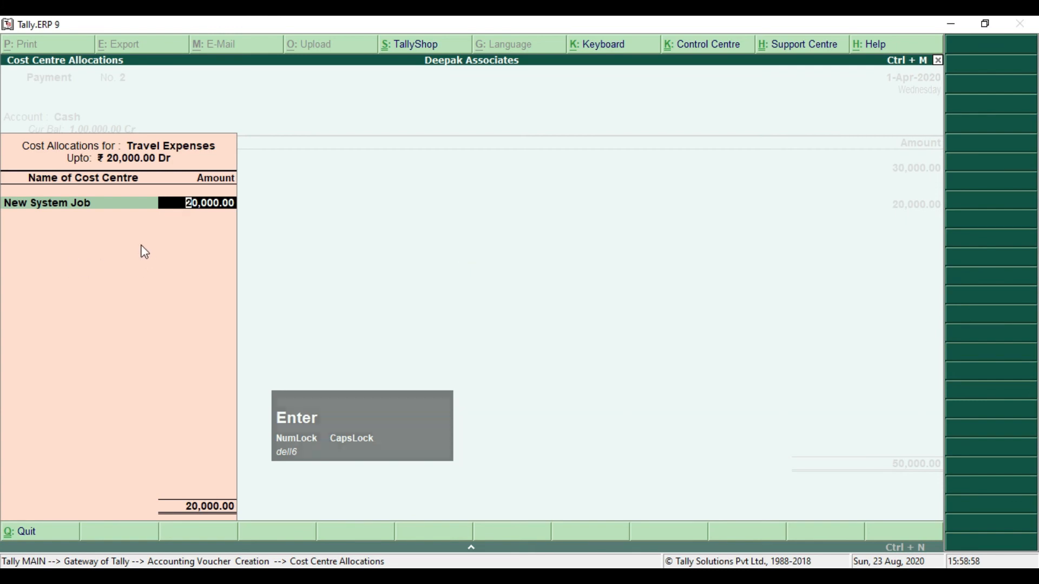
pyautogui.press('Return')
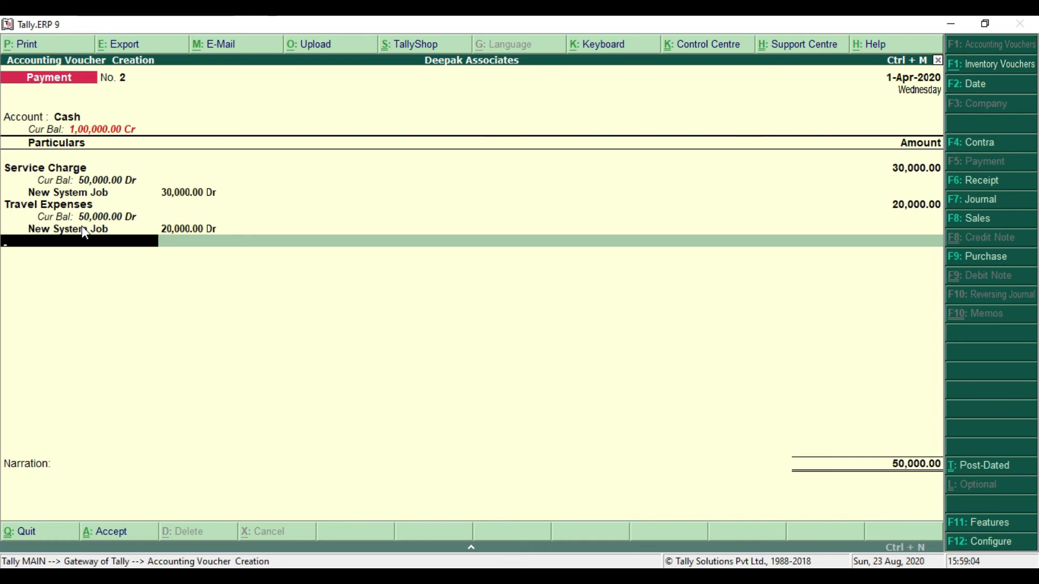
# Save the payment voucher without a narration and return to the Gateway of Tally.
pyautogui.press('Return')
pyautogui.press('Return')
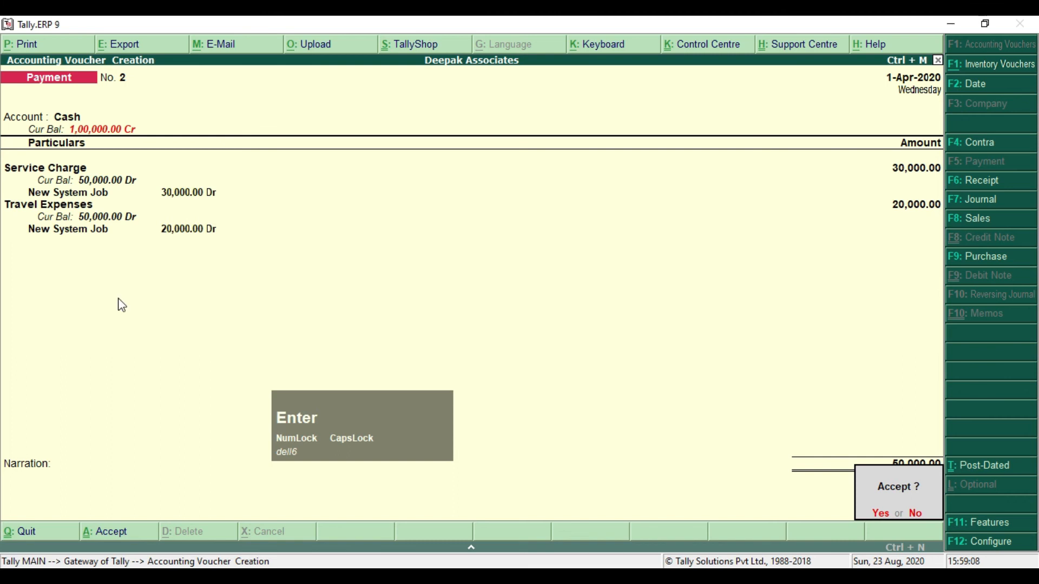
pyautogui.press('Return')
pyautogui.press('Escape')
pyautogui.press('Escape')
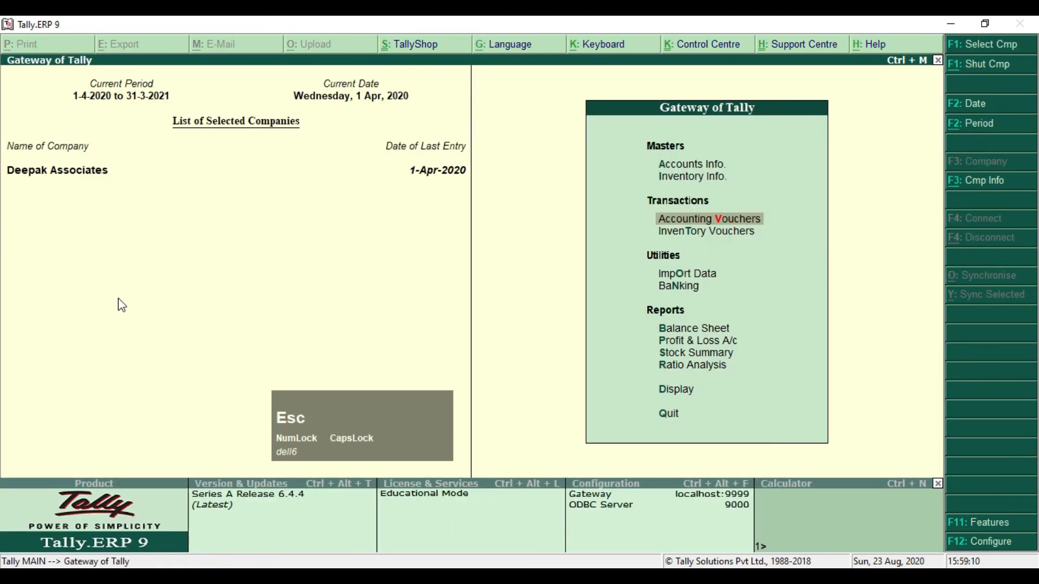
# Switch to the exercise PDF and compare the production costs with the Payment Voucher text, marking the service charge and travel expense amounts.
pyautogui.hotkey('alt', 'Tab')
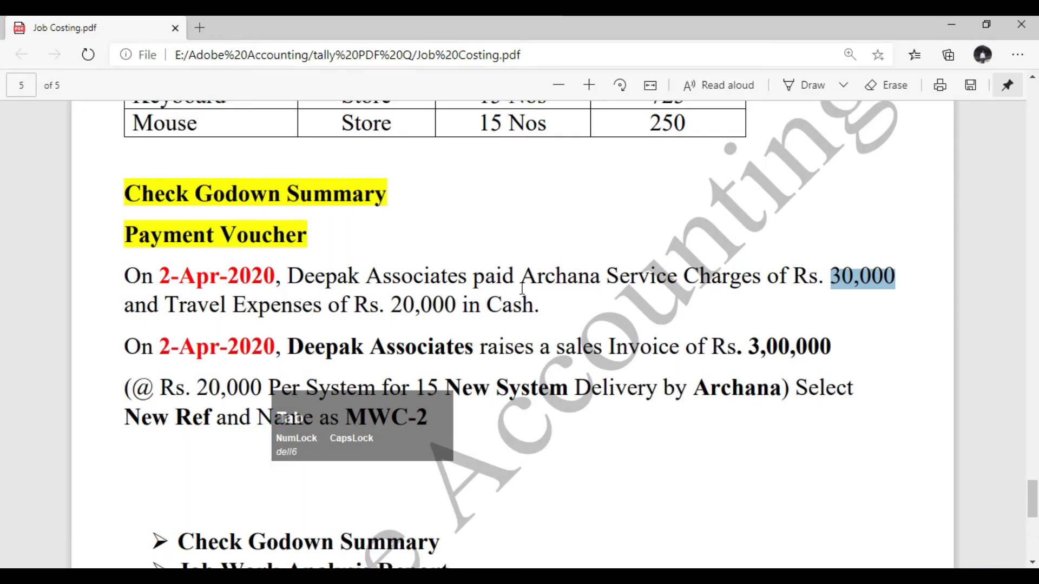
pyautogui.scroll(-3, 550, 311)
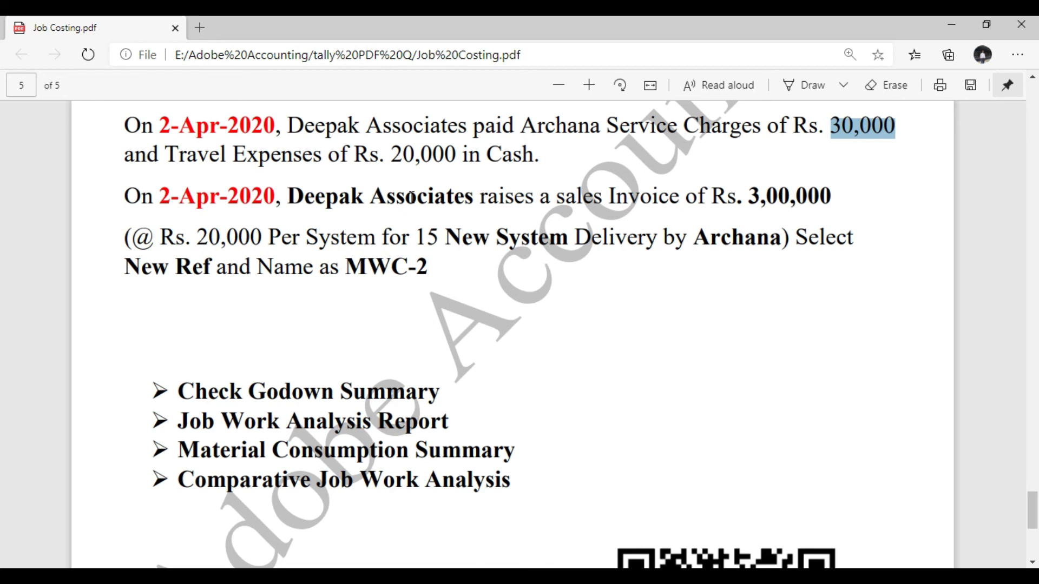
pyautogui.scroll(1, 643, 181)
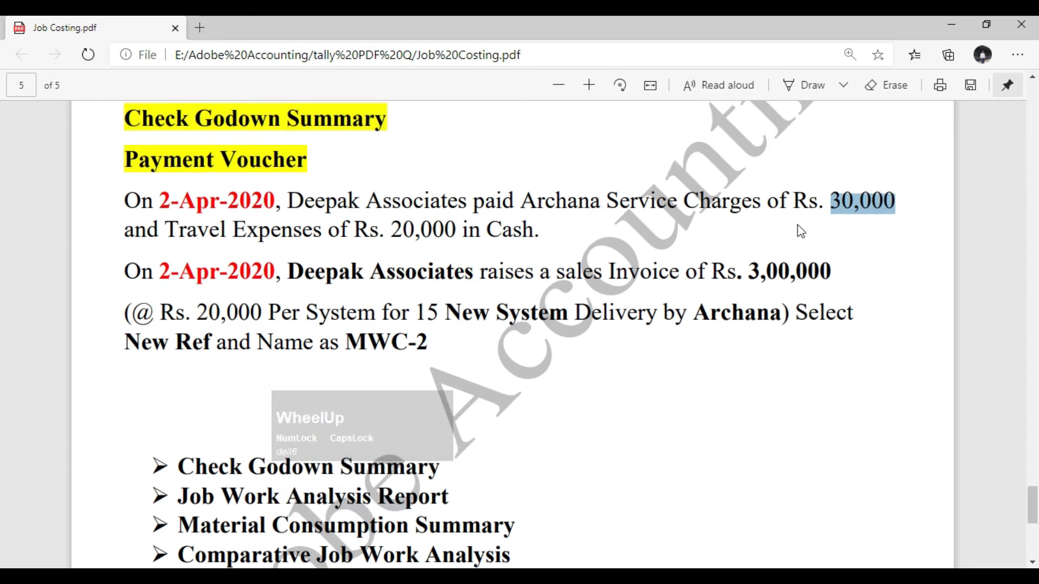
pyautogui.scroll(5, 707, 210)
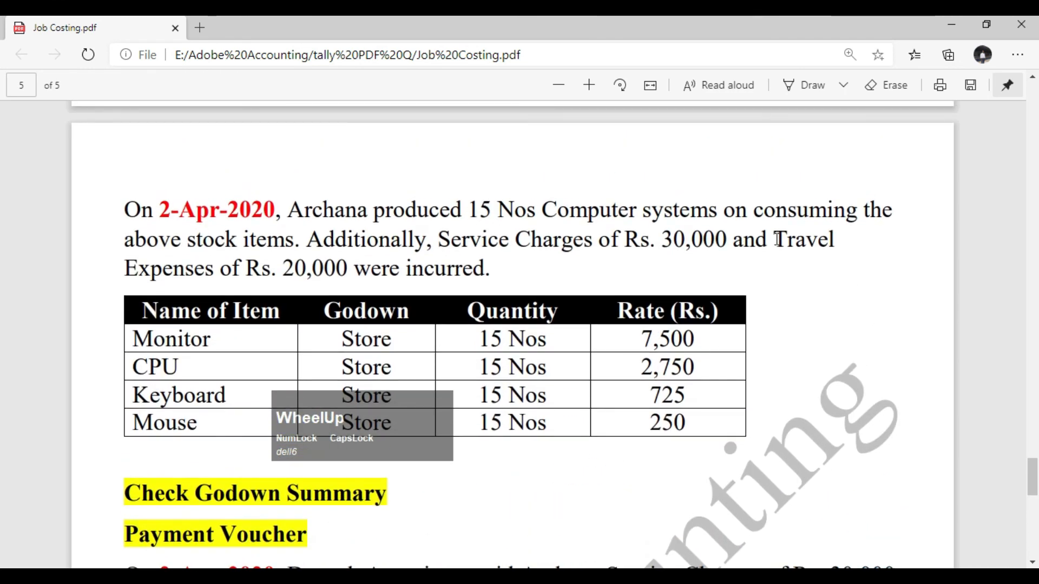
pyautogui.scroll(-2, 784, 241)
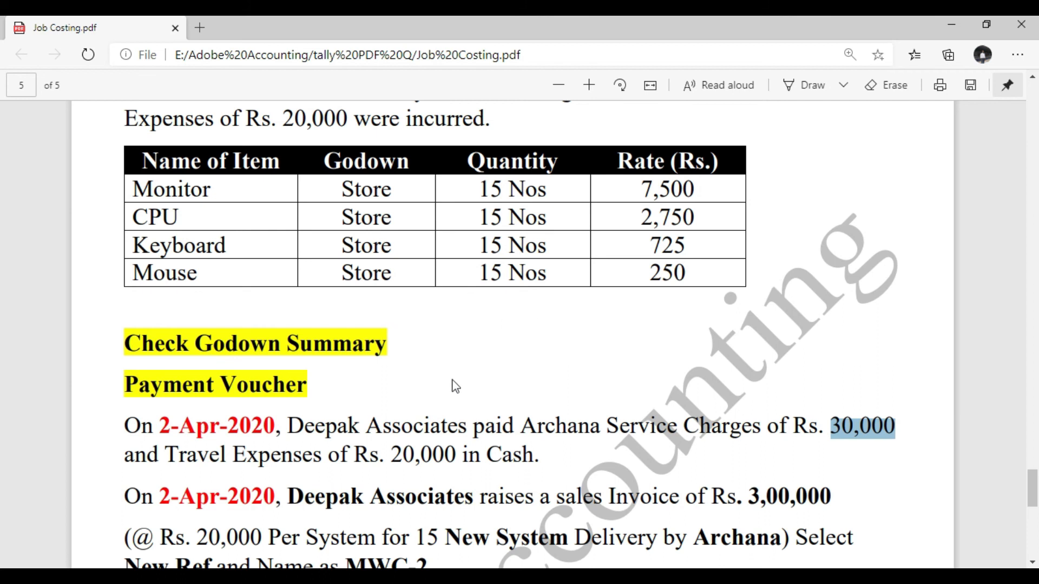
pyautogui.click(302, 429)
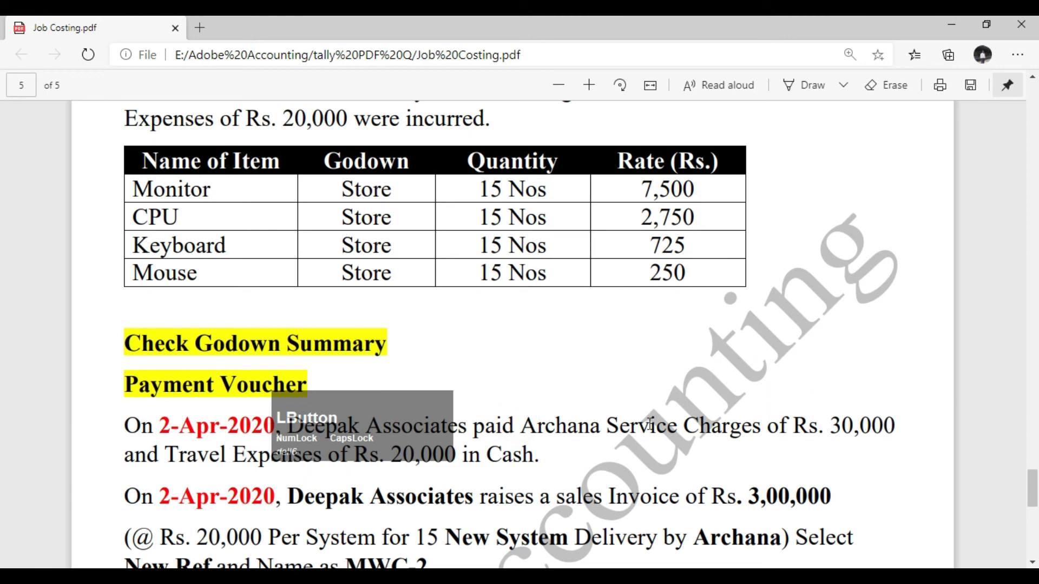
pyautogui.scroll(3, 636, 303)
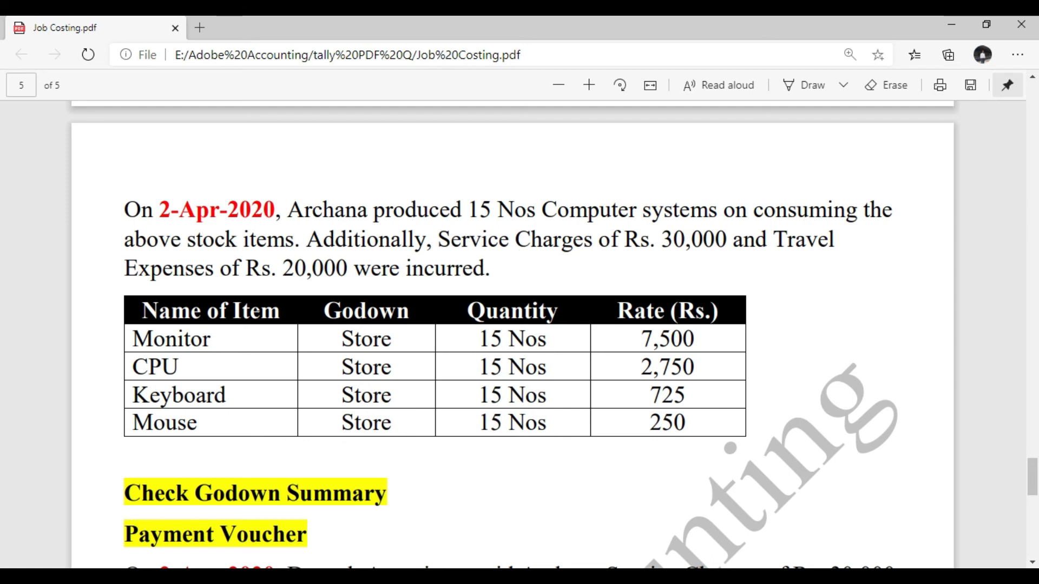
pyautogui.scroll(-5, 616, 339)
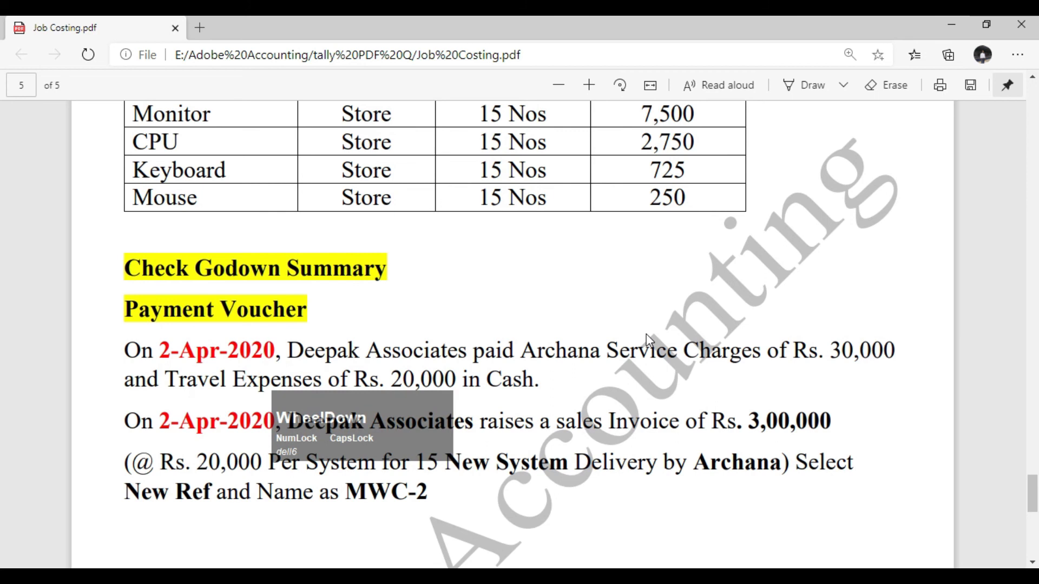
pyautogui.scroll(-2, 447, 343)
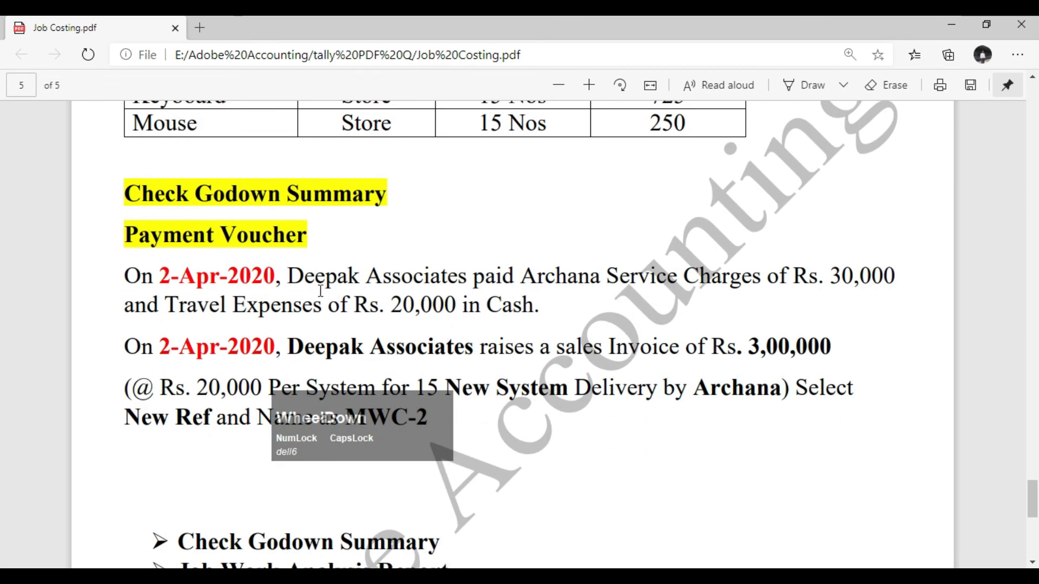
pyautogui.click(836, 277)
pyautogui.moveTo(833, 278); pyautogui.dragTo(902, 277)
pyautogui.moveTo(390, 306); pyautogui.dragTo(462, 306)
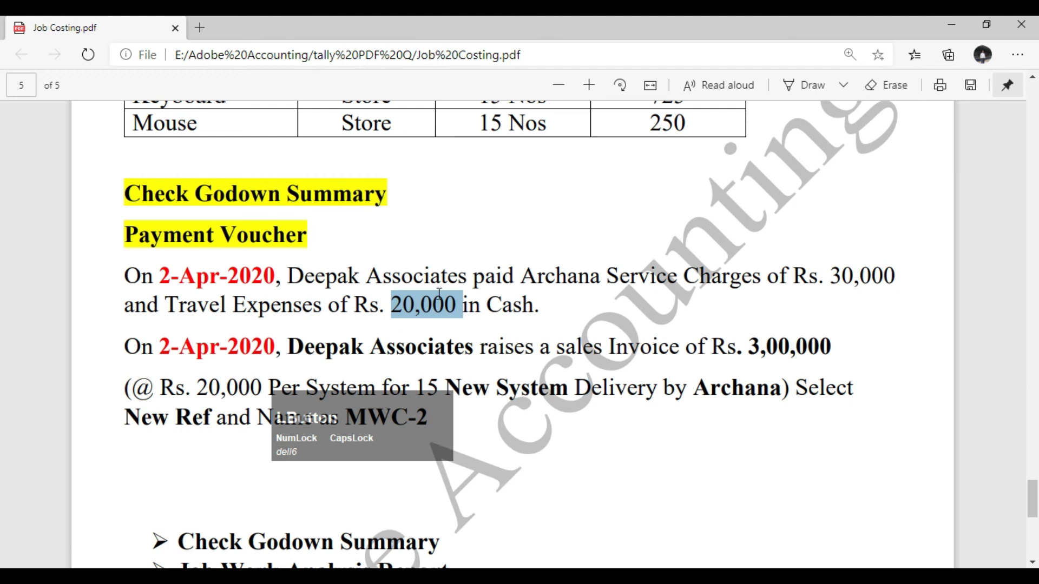
# Read the sales invoice instruction below the payment details, marking the invoice total and the rate per system.
pyautogui.scroll(-3, 439, 293)
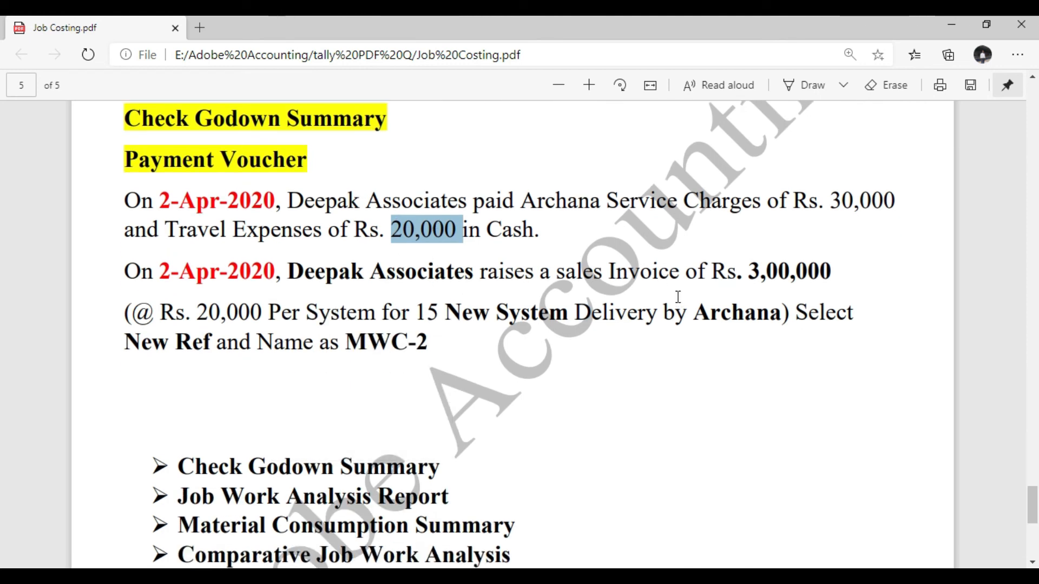
pyautogui.moveTo(746, 273); pyautogui.dragTo(819, 273)
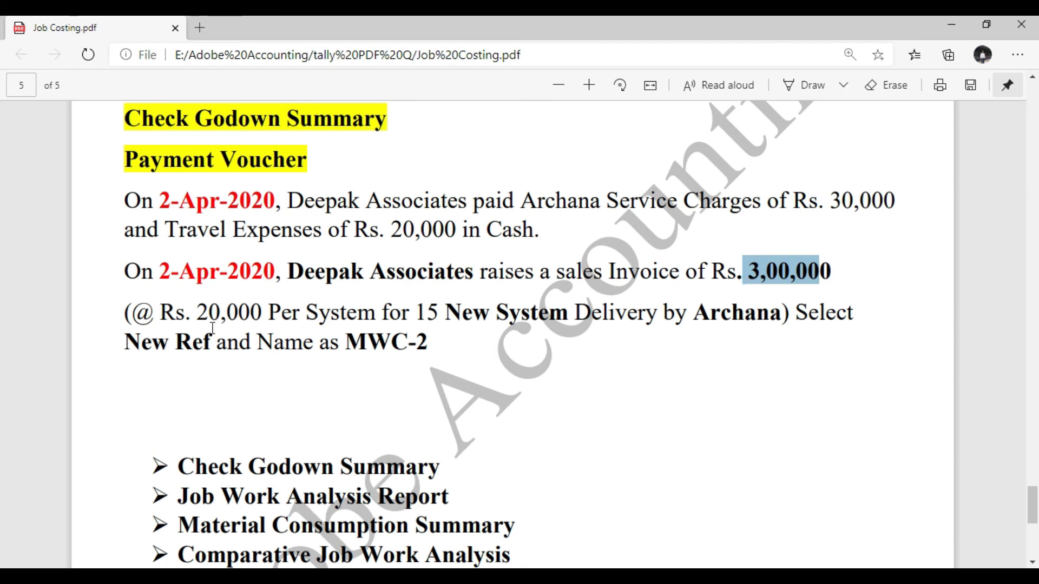
pyautogui.moveTo(192, 314); pyautogui.dragTo(262, 314)
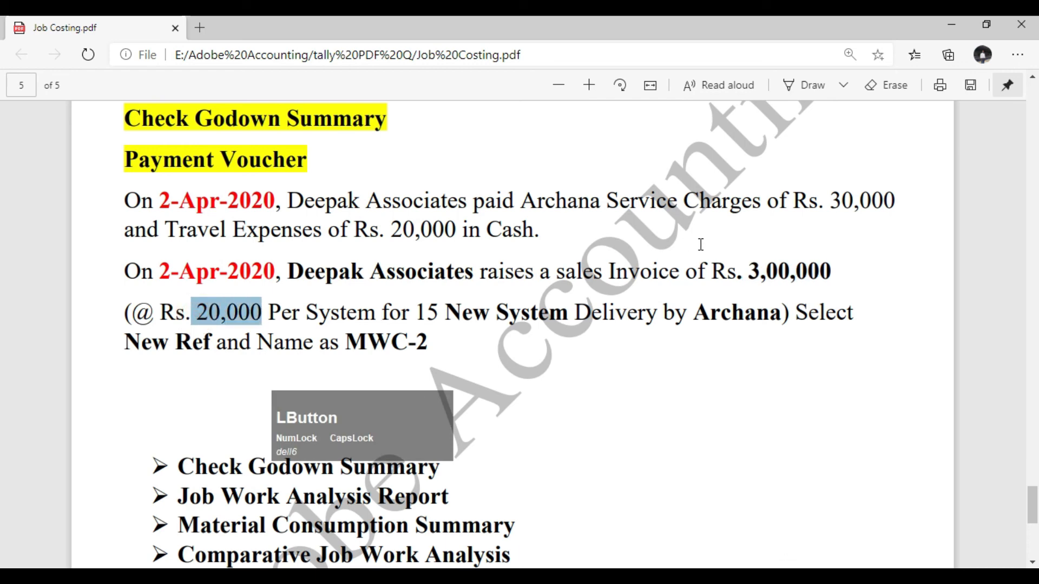
# Find the New System Job section in the PDF and mark its heading, installation note and price per system.
pyautogui.scroll(15, 700, 245)
pyautogui.scroll(15, 572, 268)
pyautogui.scroll(15, 572, 268)
pyautogui.scroll(5, 571, 267)
pyautogui.scroll(-15, 572, 268)
pyautogui.scroll(-9, 571, 267)
pyautogui.scroll(1, 571, 268)
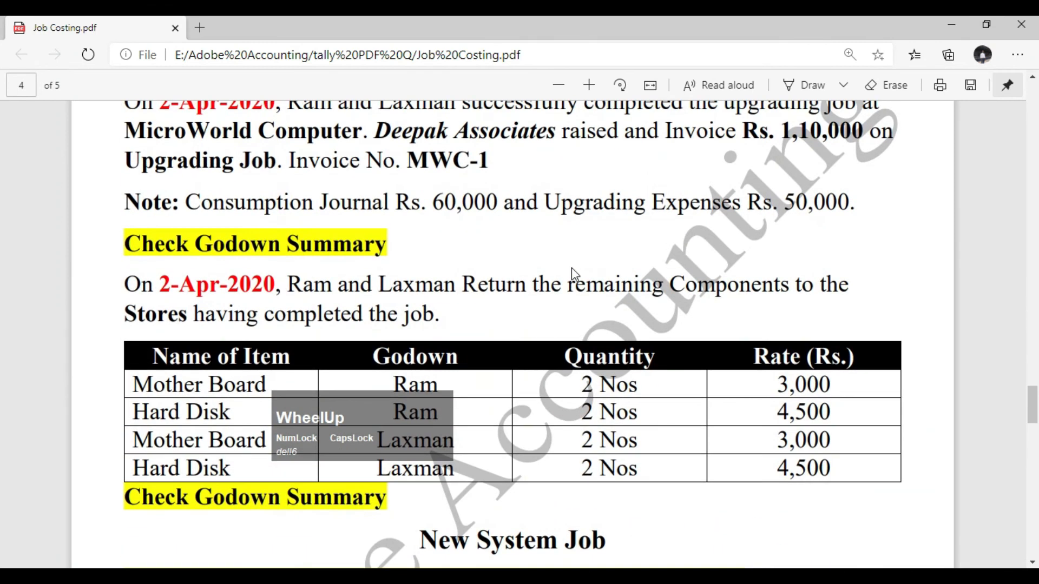
pyautogui.scroll(-5, 572, 267)
pyautogui.moveTo(418, 246); pyautogui.dragTo(614, 250)
pyautogui.moveTo(125, 283); pyautogui.dragTo(343, 297)
pyautogui.moveTo(465, 295); pyautogui.dragTo(563, 292)
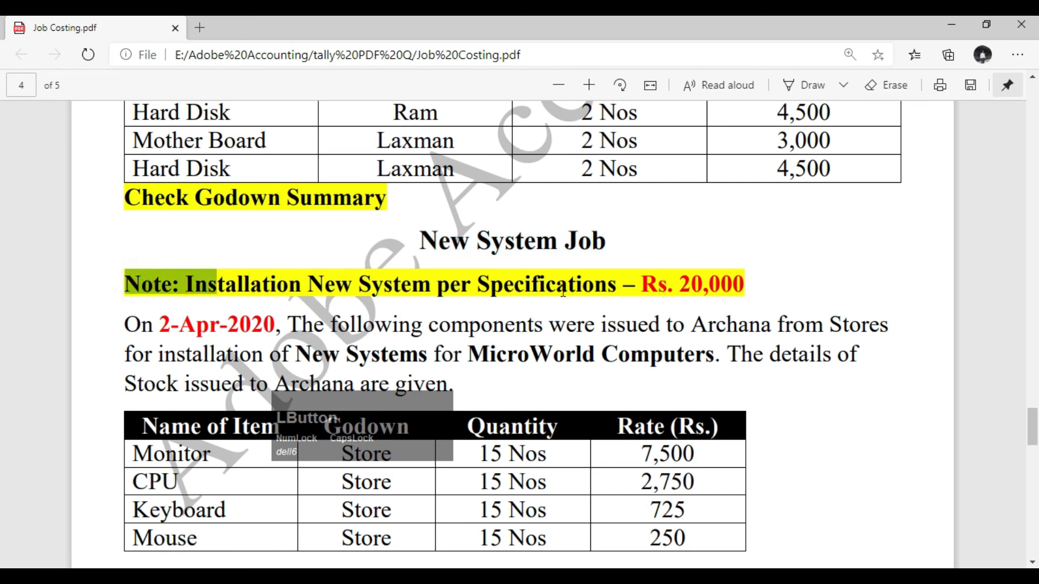
pyautogui.doubleClick(683, 288)
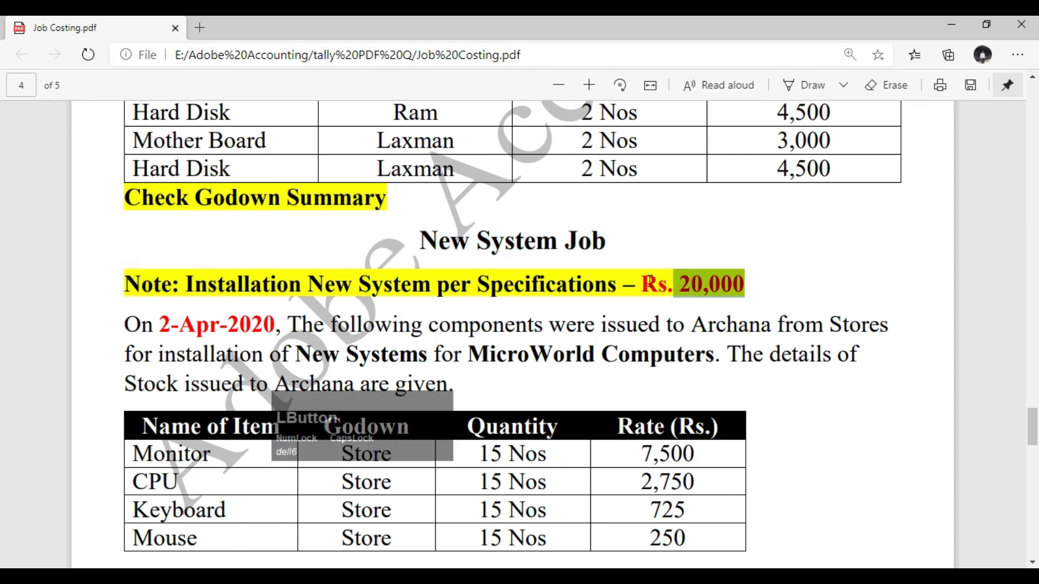
pyautogui.moveTo(642, 283); pyautogui.dragTo(770, 278)
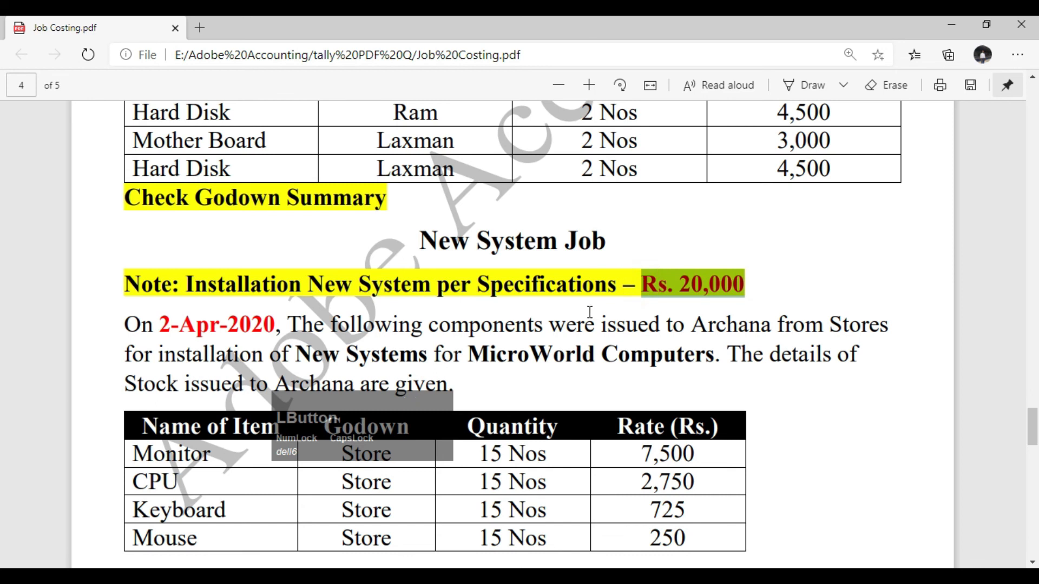
# Recheck the sales invoice details and the MWC-2 reference on the last PDF page, and switch back to Tally.ERP 9.
pyautogui.scroll(-15, 590, 312)
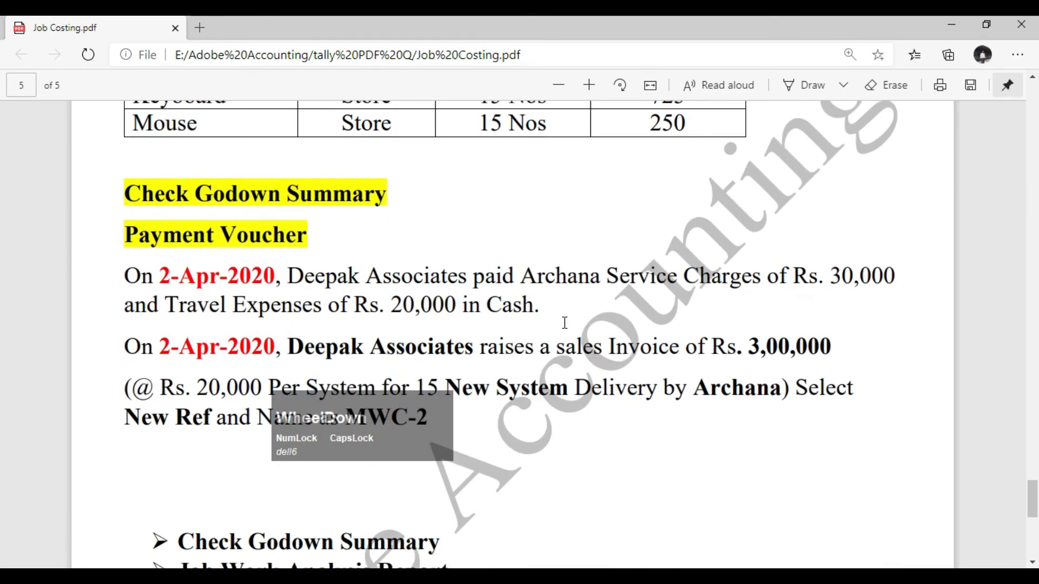
pyautogui.scroll(-3, 564, 323)
pyautogui.scroll(5, 346, 313)
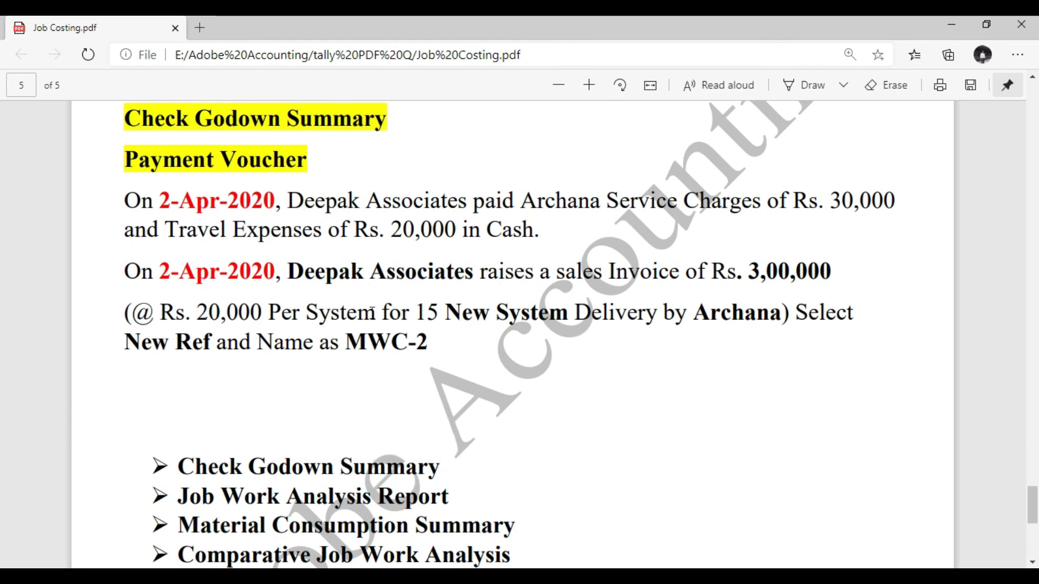
pyautogui.hotkey('alt', 'Tab')
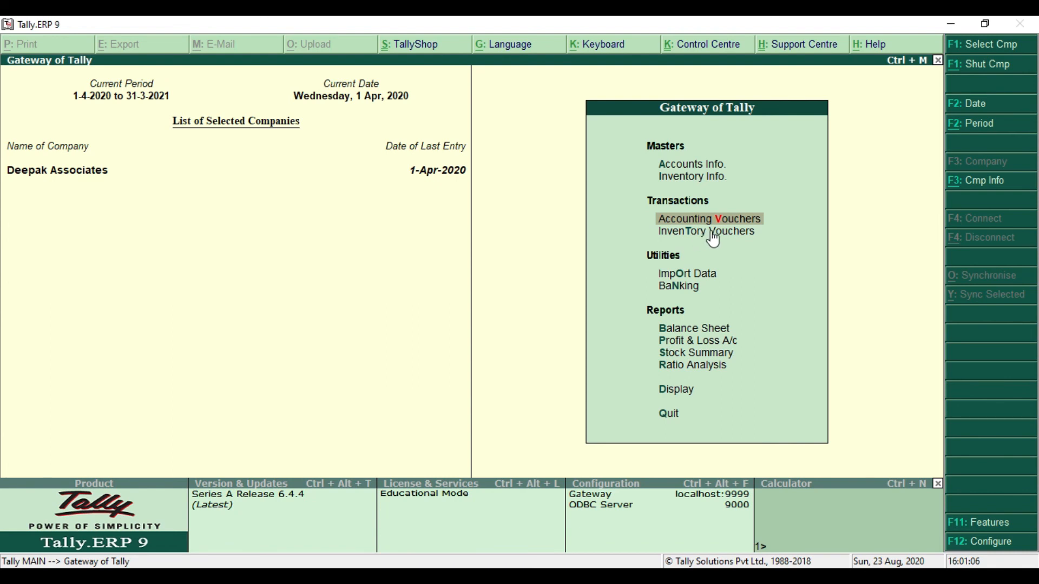
# Start a new sales voucher and switch it to item invoice mode.
pyautogui.press('Return')
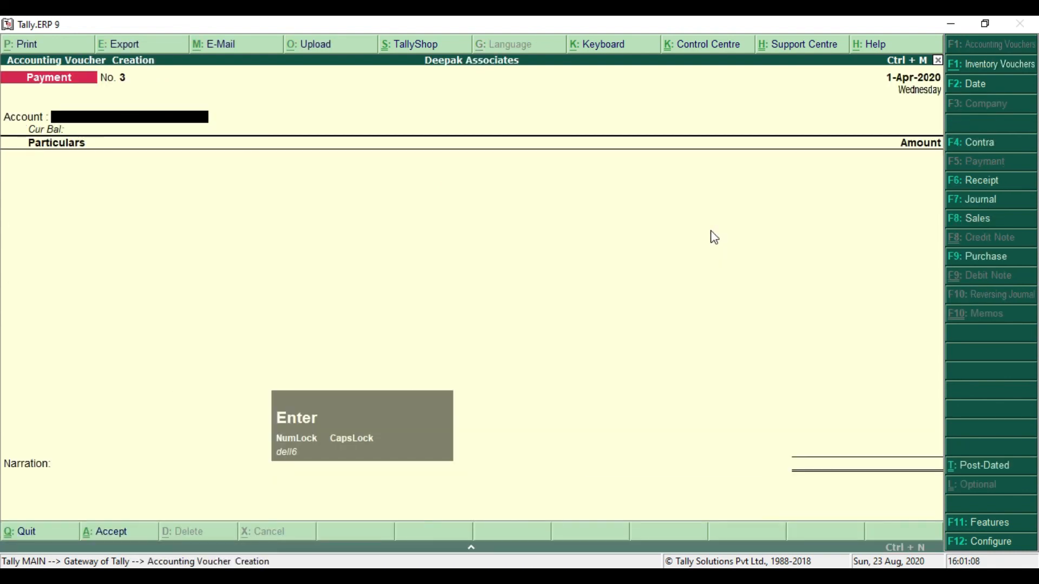
pyautogui.press('F8')
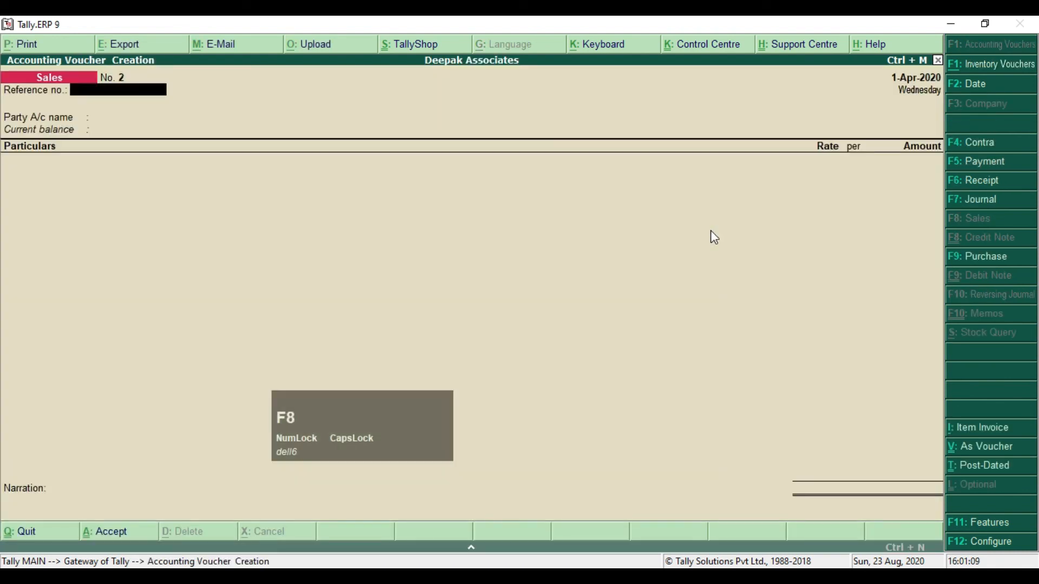
pyautogui.click(18, 145)
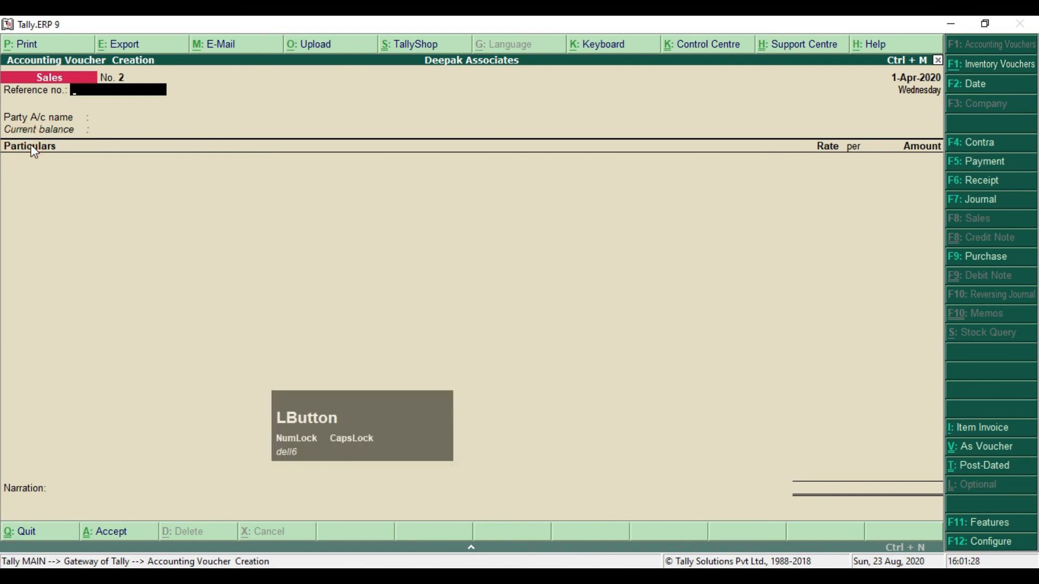
pyautogui.press('Alt_R')
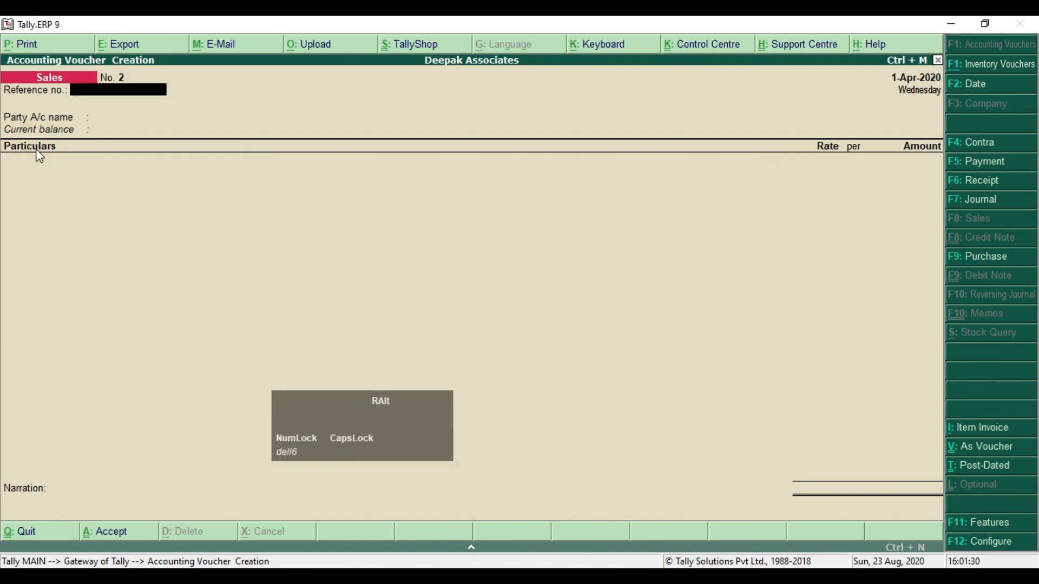
pyautogui.hotkey('alt', 'i')
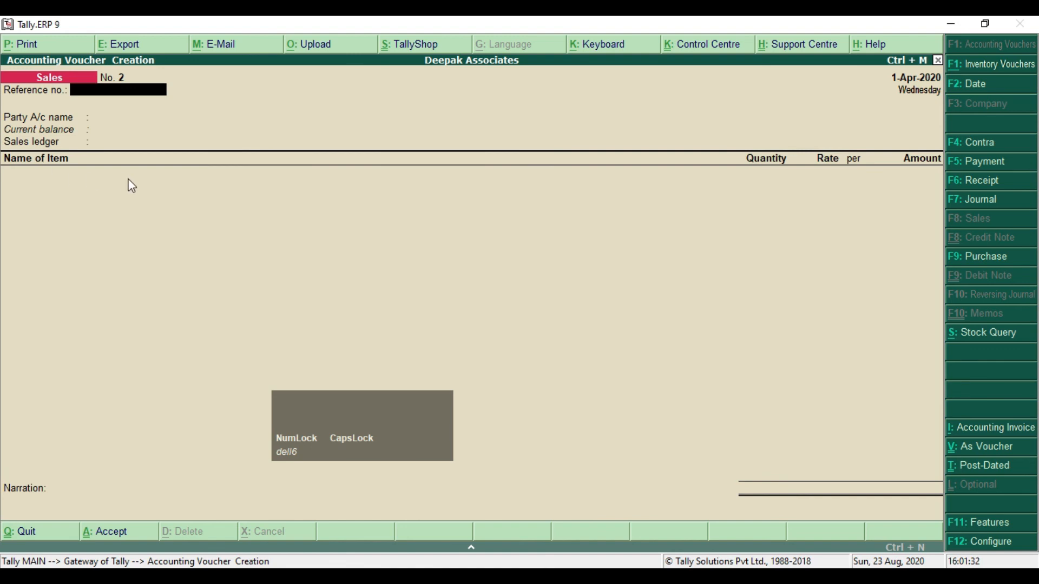
# Leave the reference number blank, set the party account to MicroWorld Computer, and accept its despatch, order and buyer details unchanged.
pyautogui.press('Return')
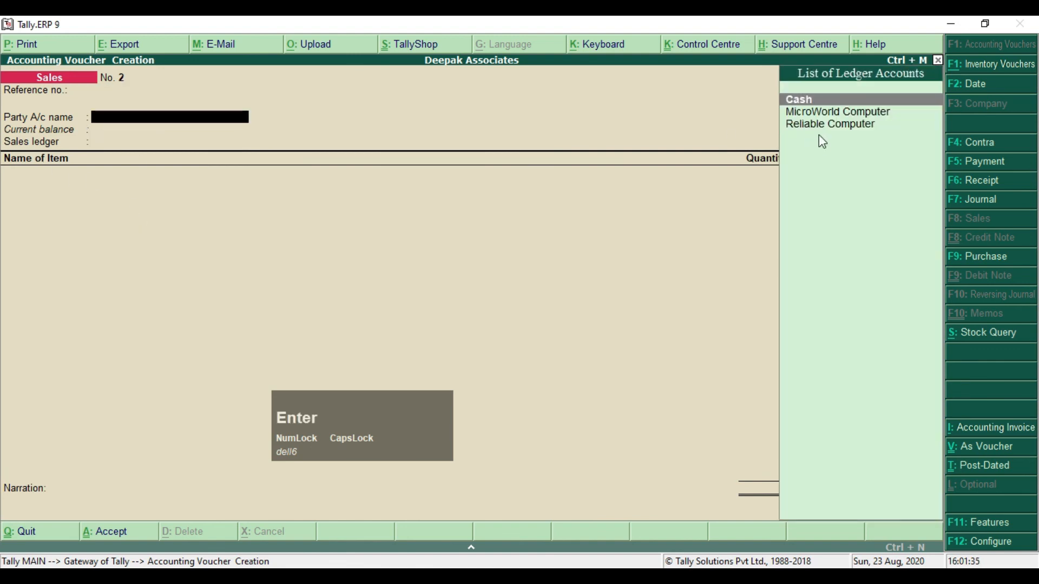
pyautogui.click(819, 113)
pyautogui.press('Return')
pyautogui.press('Return')
pyautogui.press('Return')
pyautogui.press('Return')
pyautogui.press('Return')
pyautogui.press('Return')
pyautogui.press('Return')
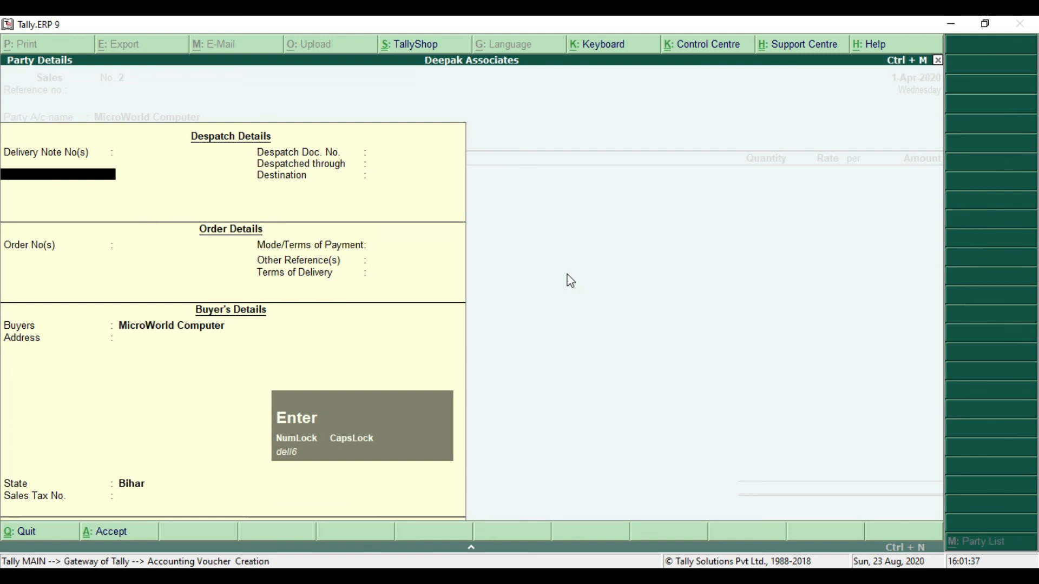
pyautogui.press('Return')
pyautogui.press('Return')
pyautogui.press('Return')
pyautogui.press('Return')
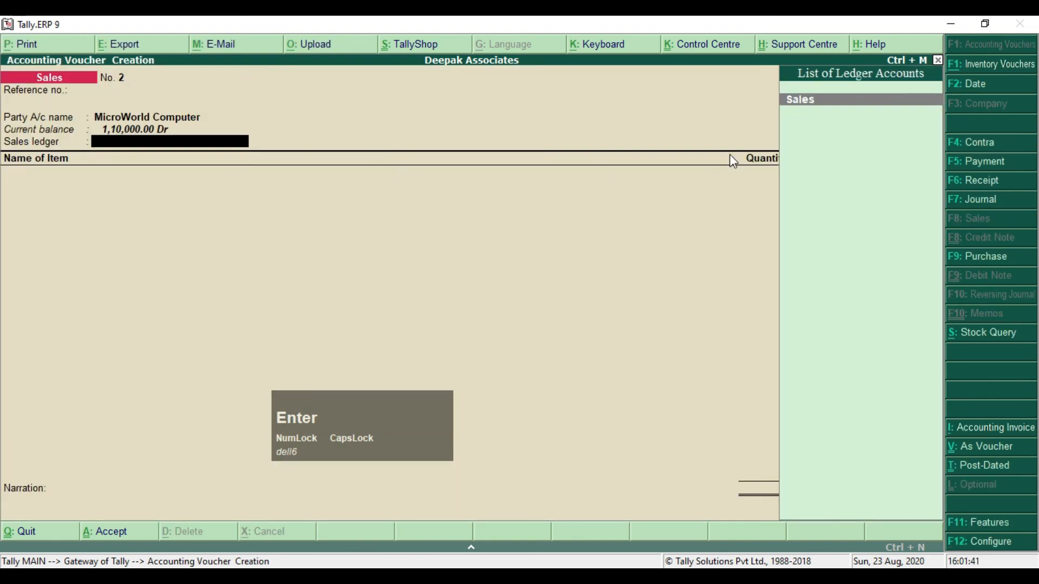
# Set the sales ledger to Sales and add Computer as the stock item.
pyautogui.press('Return')
pyautogui.write('C')
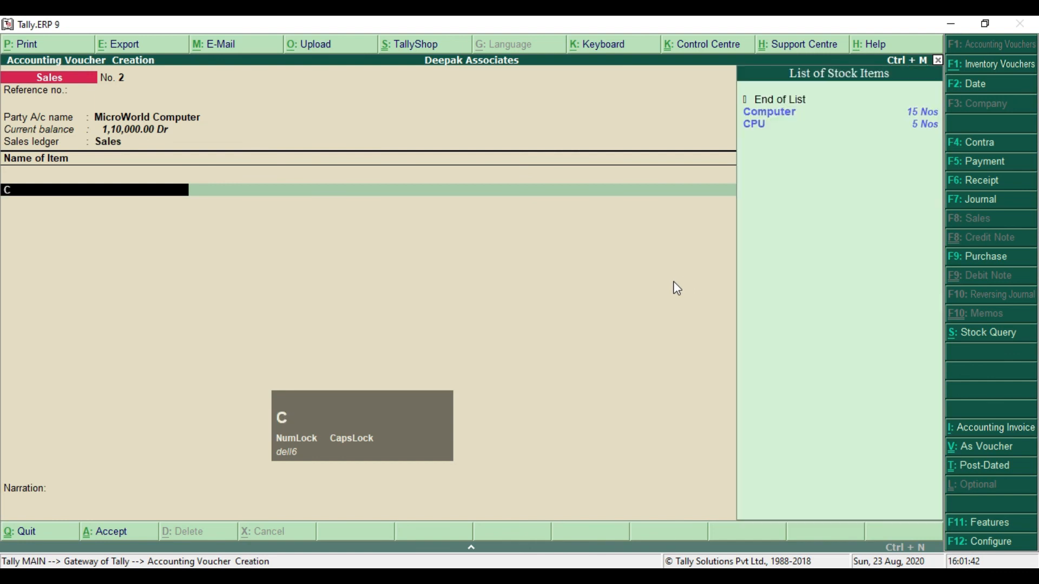
pyautogui.press('Down')
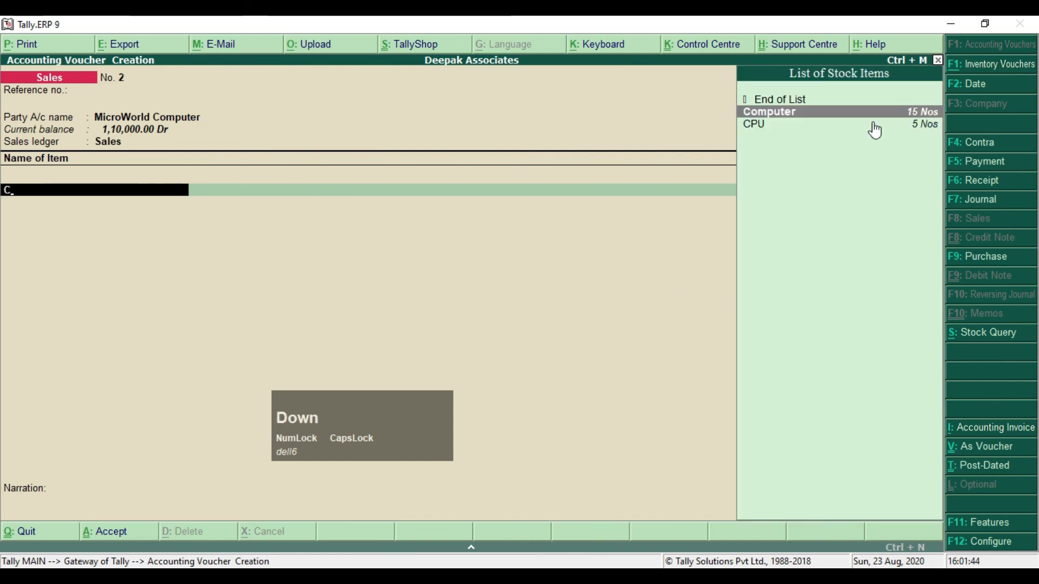
pyautogui.press('Return')
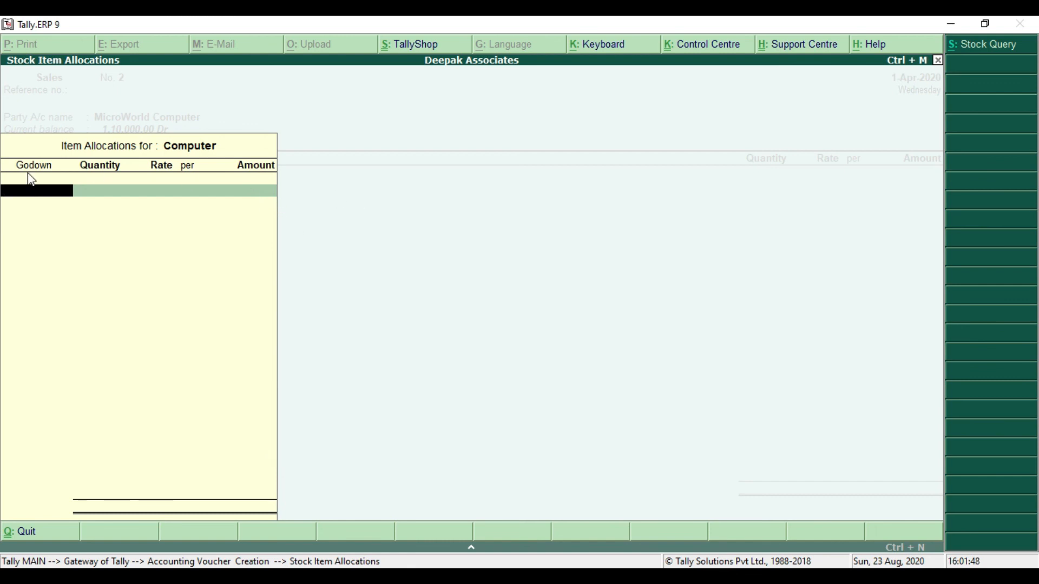
# Check the delivery source in the exercise PDF, and allocate the Computer item from the godown assigned to New System Job.
pyautogui.hotkey('alt', 'Tab')
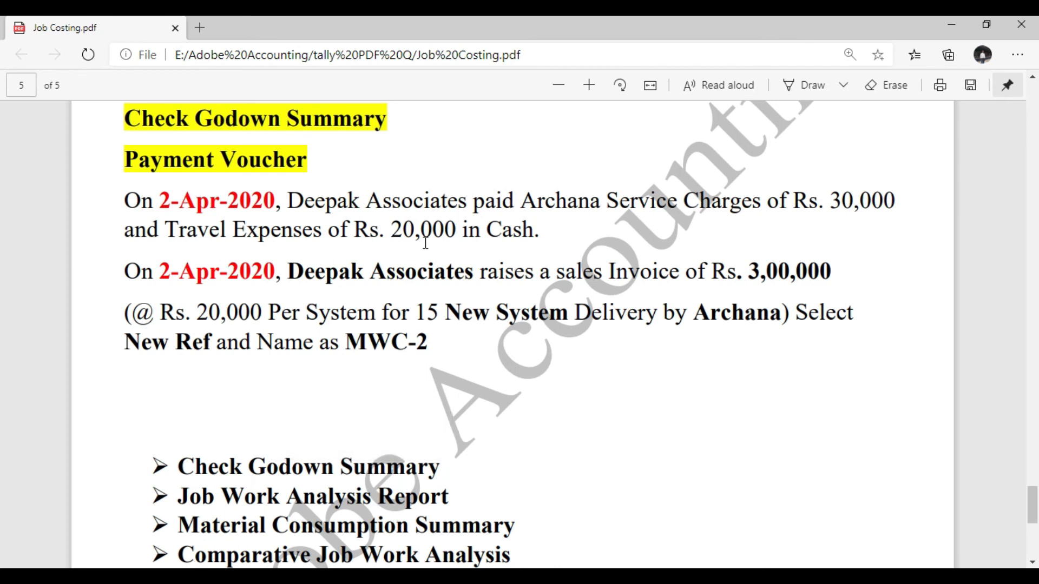
pyautogui.hotkey('alt', 'Tab')
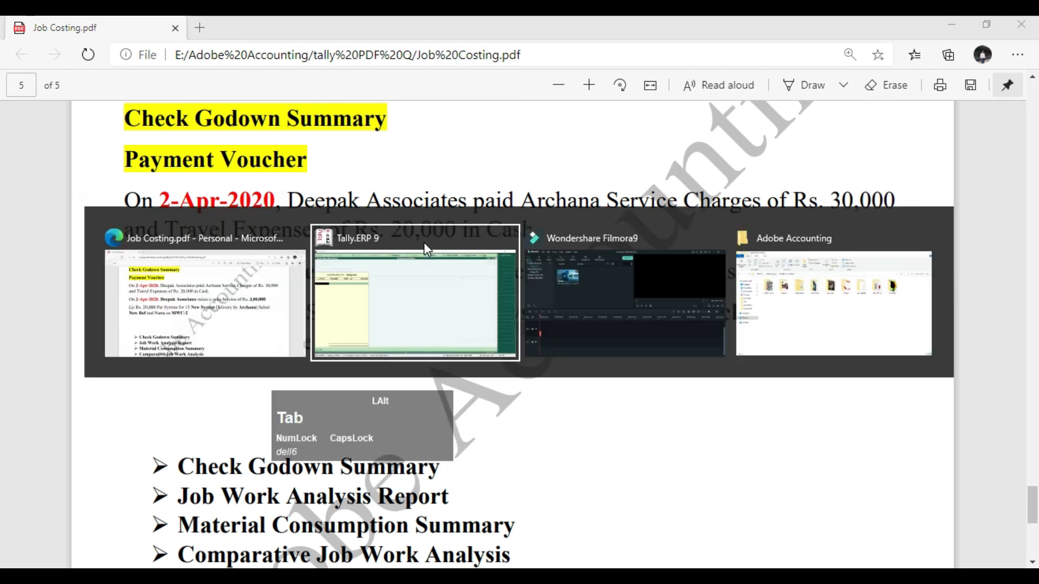
pyautogui.write('S')
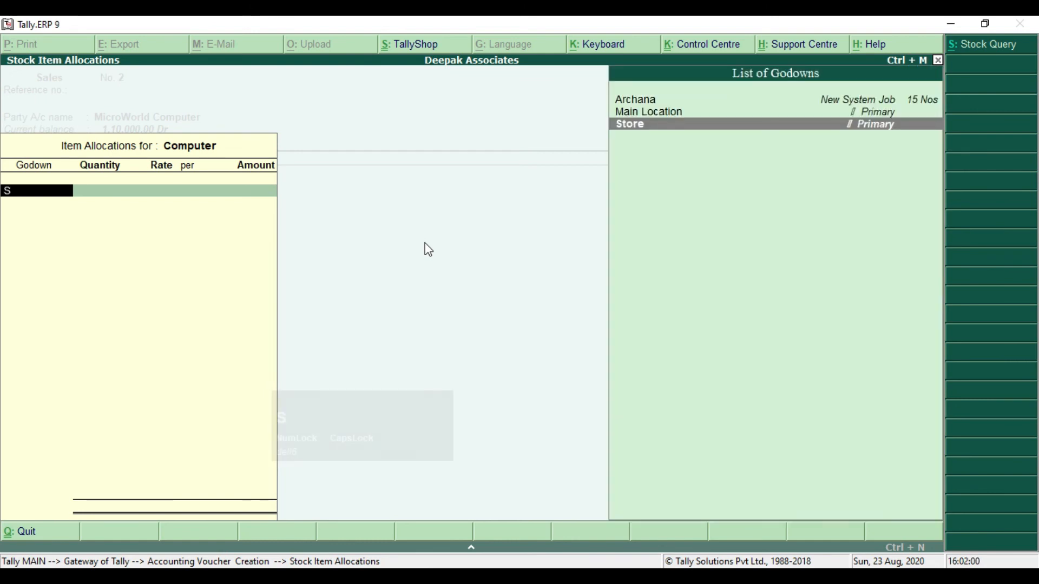
pyautogui.press('Up')
pyautogui.press('Up')
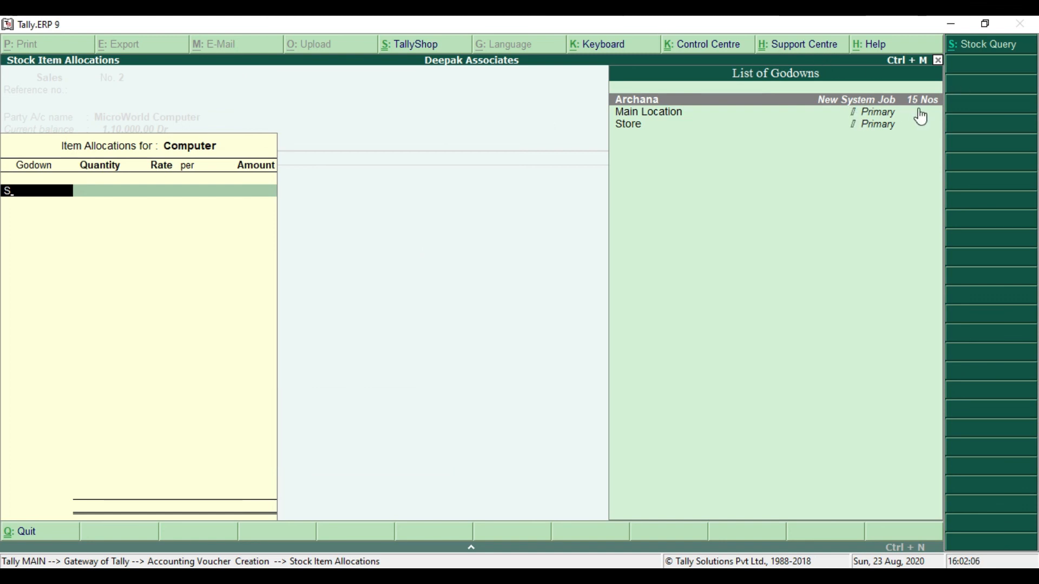
pyautogui.click(903, 103)
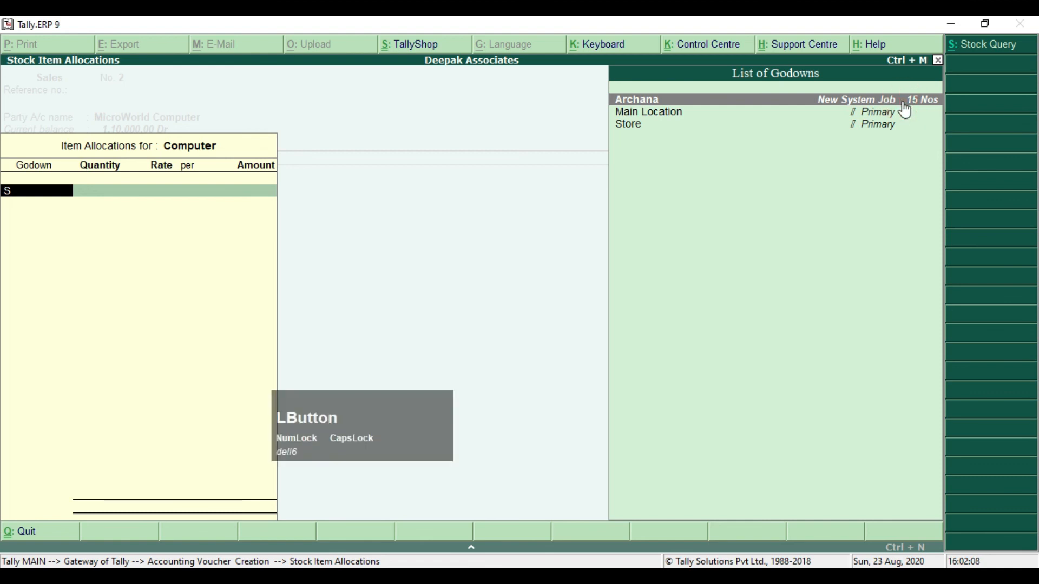
pyautogui.hotkey('ctrl', '2')
pyautogui.moveTo(807, 88); pyautogui.dragTo(942, 110)
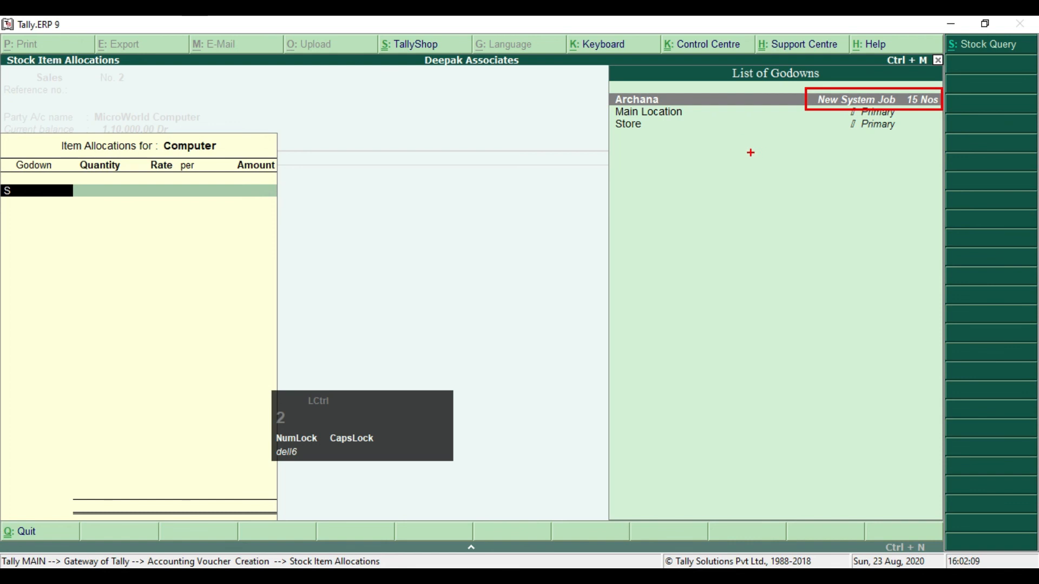
pyautogui.press('Escape')
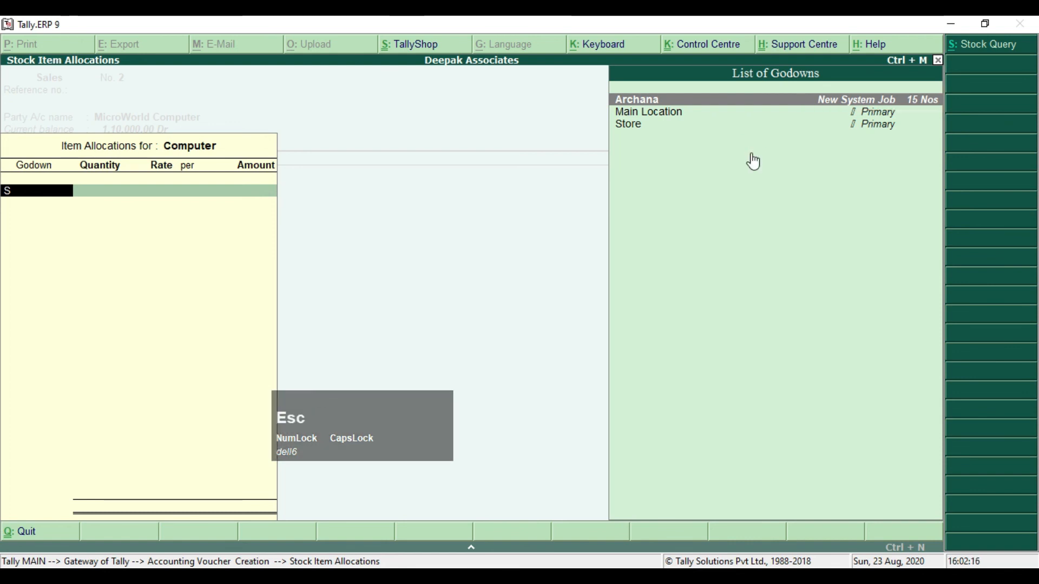
pyautogui.press('Return')
# Set the Computer quantity to 15 Nos and the rate to 20,000 per Nos, and finish the item entry.
pyautogui.write('15')
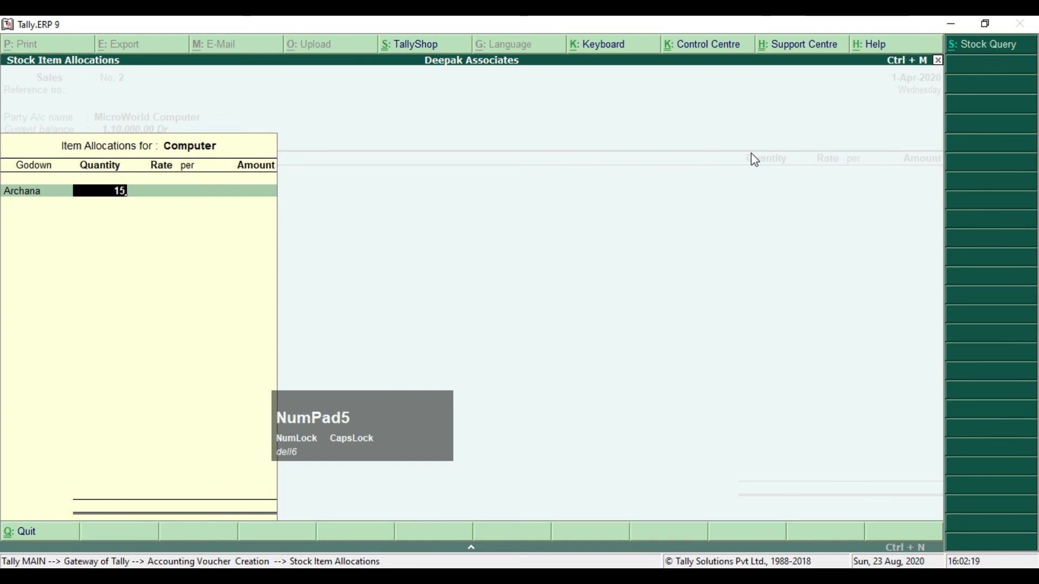
pyautogui.press('Return')
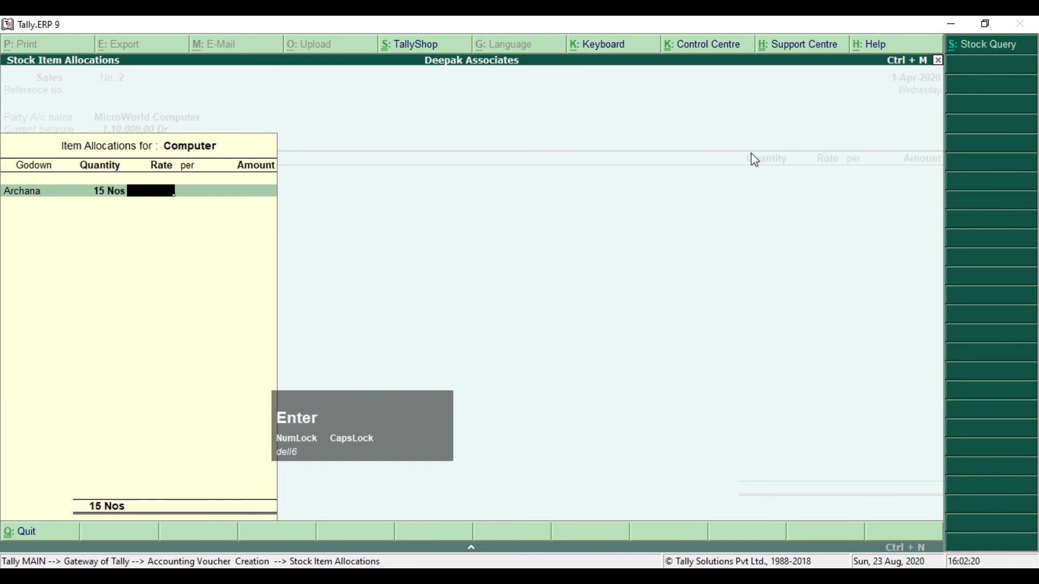
pyautogui.write('20,00')
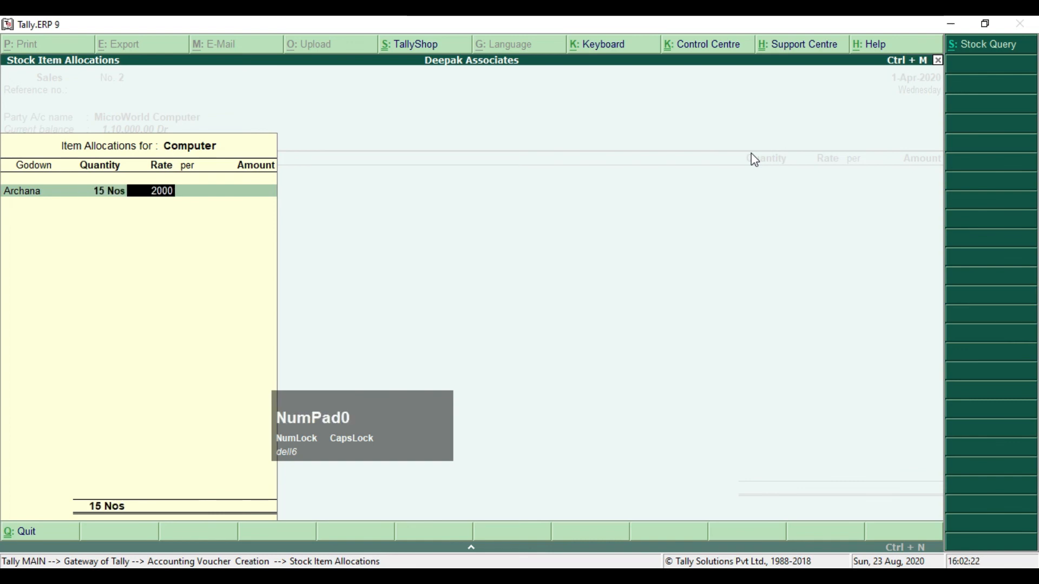
pyautogui.write('0')
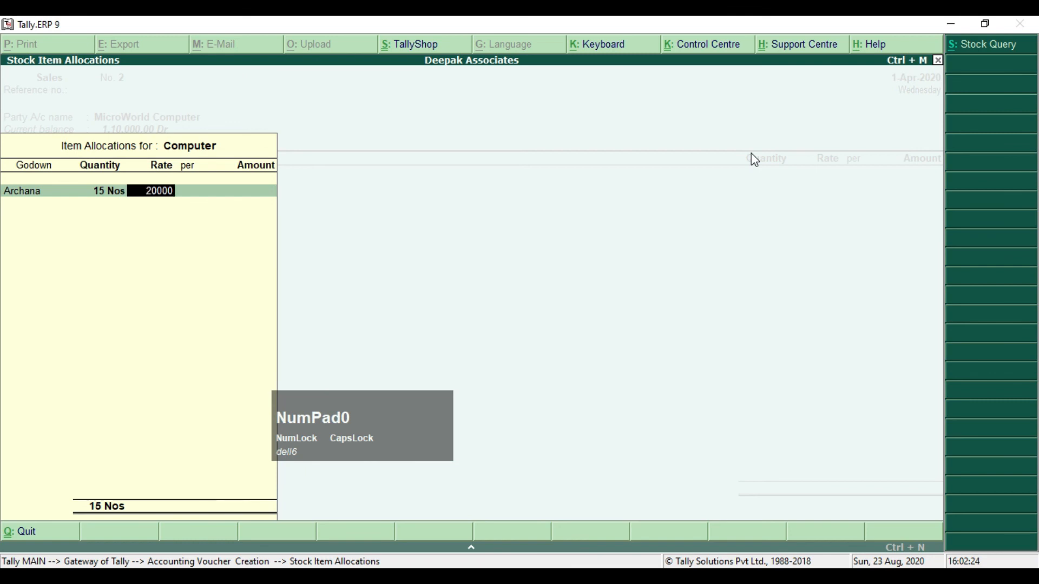
pyautogui.press('Return')
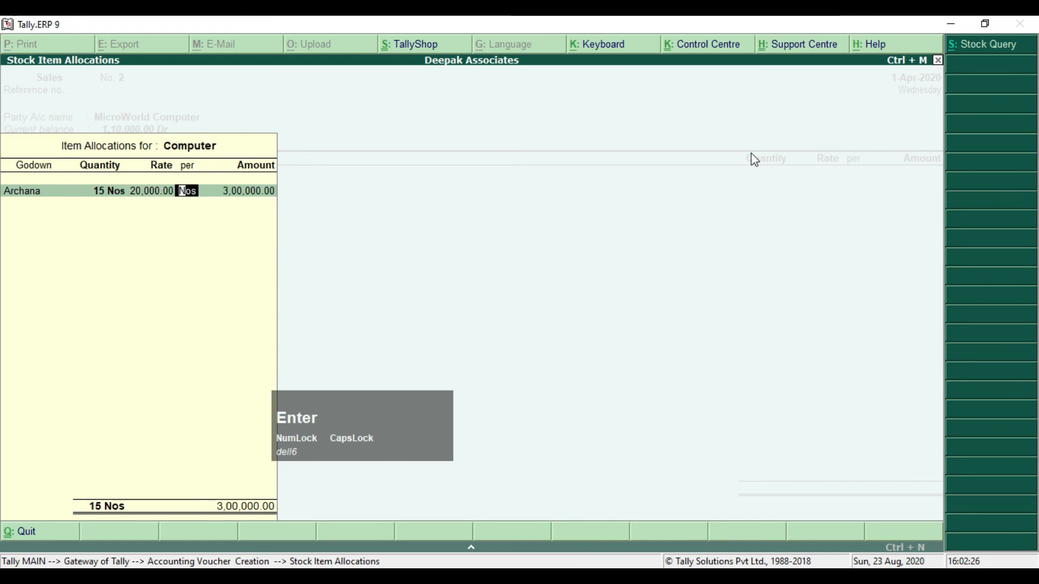
pyautogui.press('Return')
pyautogui.press('Return')
pyautogui.press('Return')
pyautogui.press('Return')
pyautogui.press('Return')
pyautogui.press('Return')
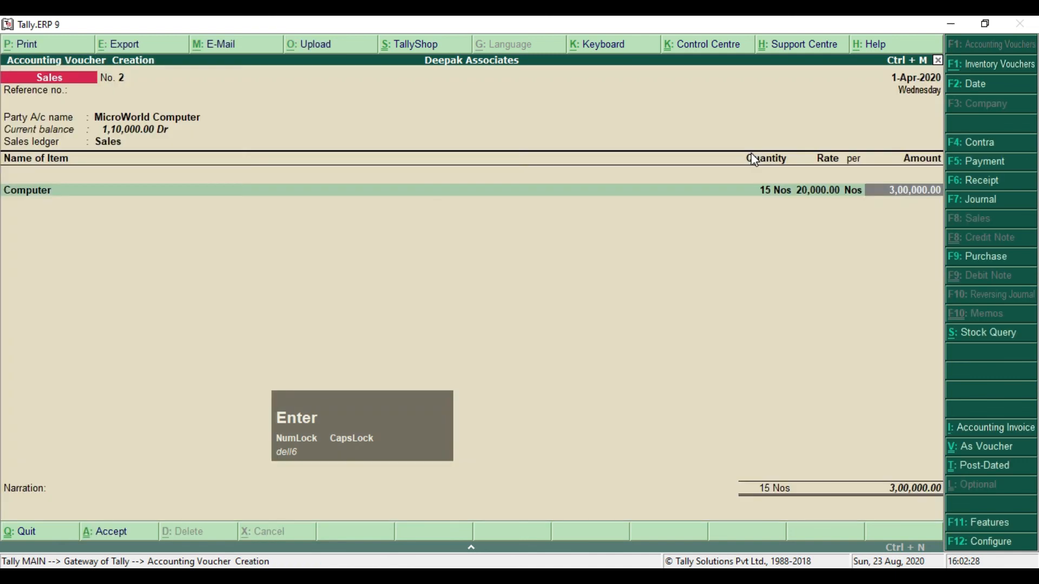
pyautogui.press('Return')
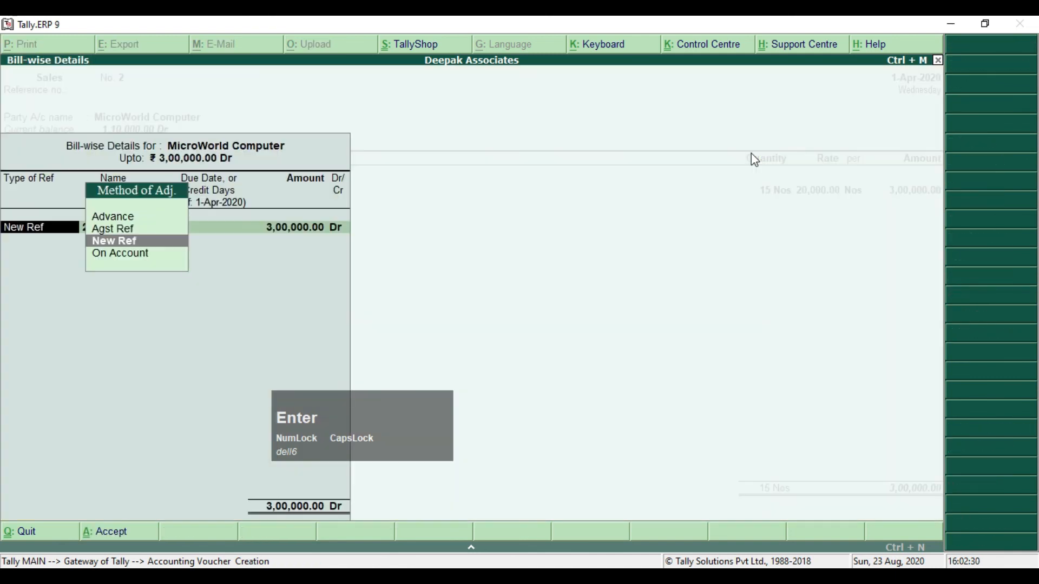
# Switch to the exercise PDF to check the invoice's bill reference type and name, and return to Tally.ERP 9.
pyautogui.hotkey('alt', 'Tab')
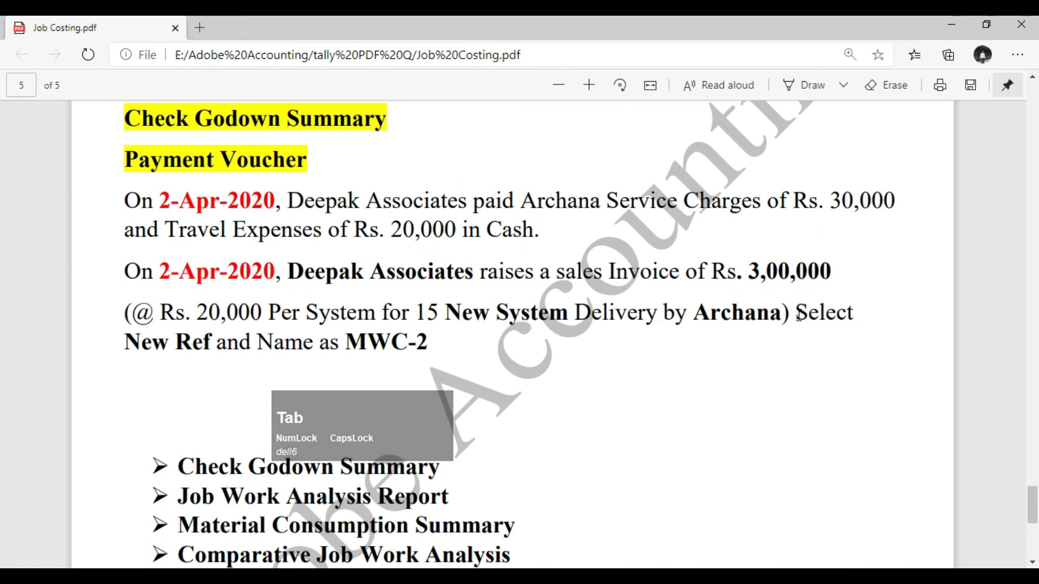
pyautogui.moveTo(798, 316); pyautogui.dragTo(868, 319)
pyautogui.moveTo(125, 342); pyautogui.dragTo(212, 342)
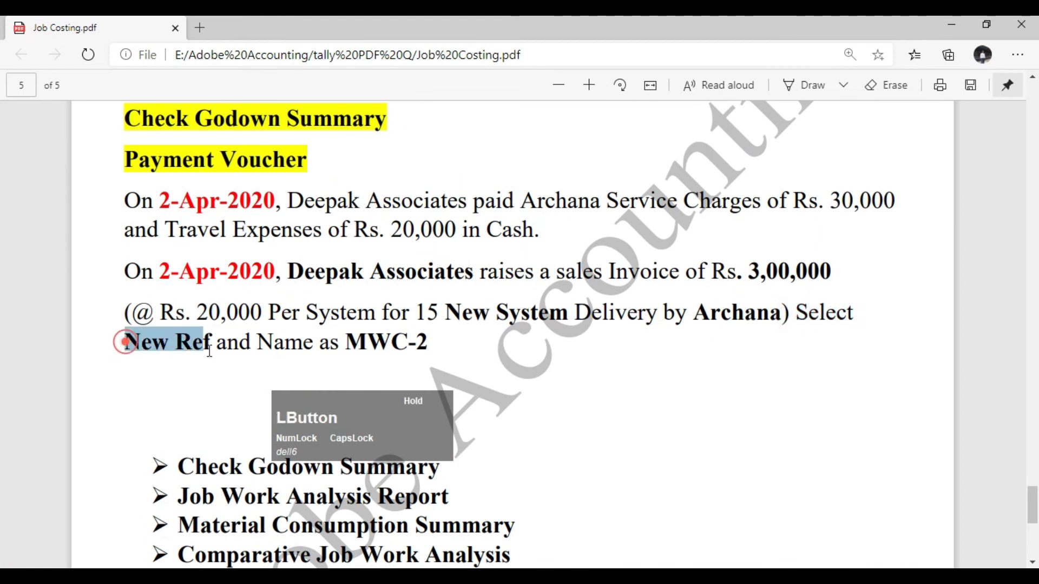
pyautogui.moveTo(342, 344); pyautogui.dragTo(431, 344)
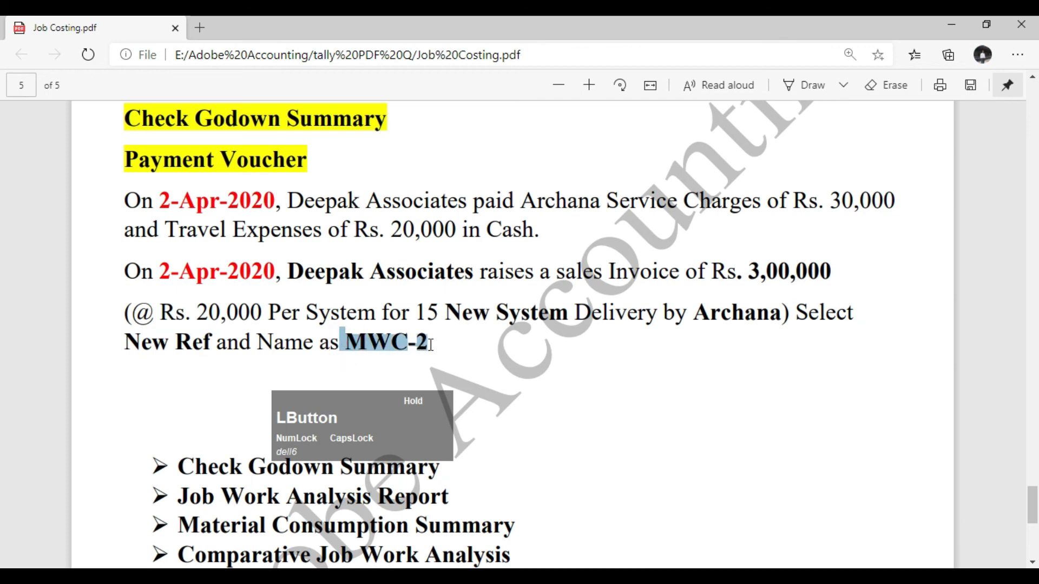
pyautogui.hotkey('alt', 'Tab')
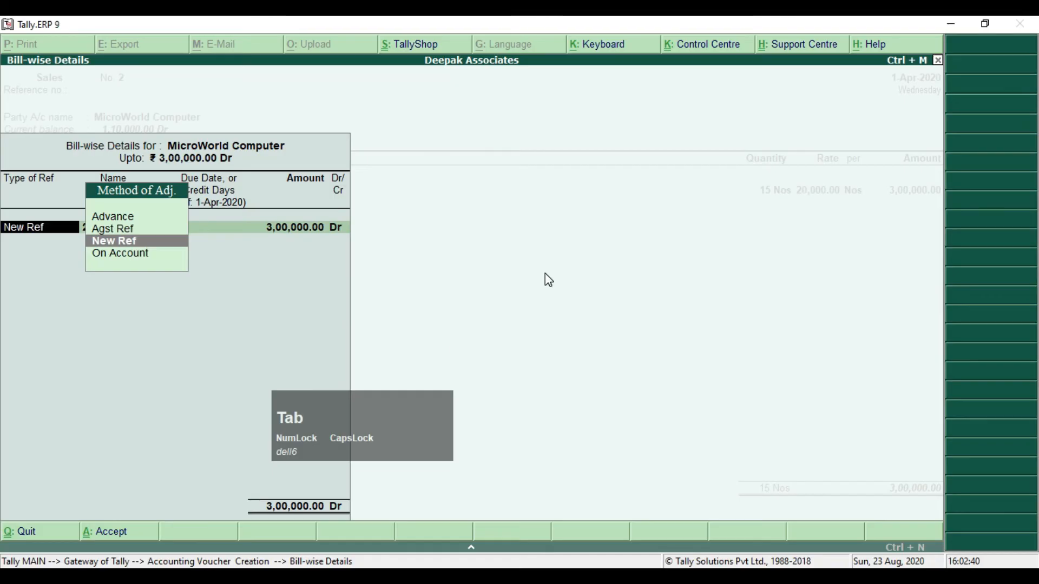
# Enter the MicroWorld Computer bill as a New Ref named Mwc-2 for the full invoice amount.
pyautogui.press('Return')
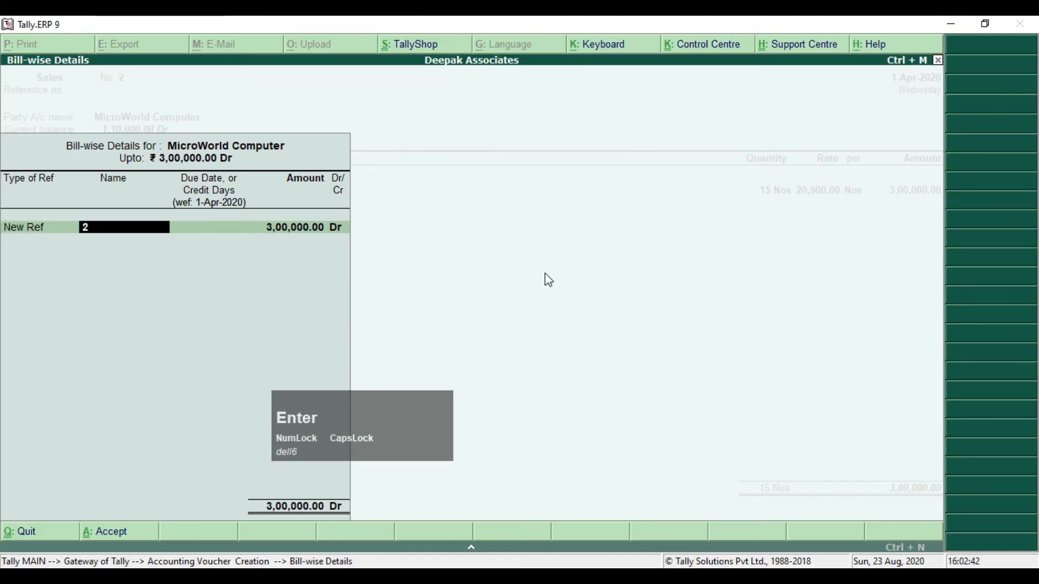
pyautogui.write('M')
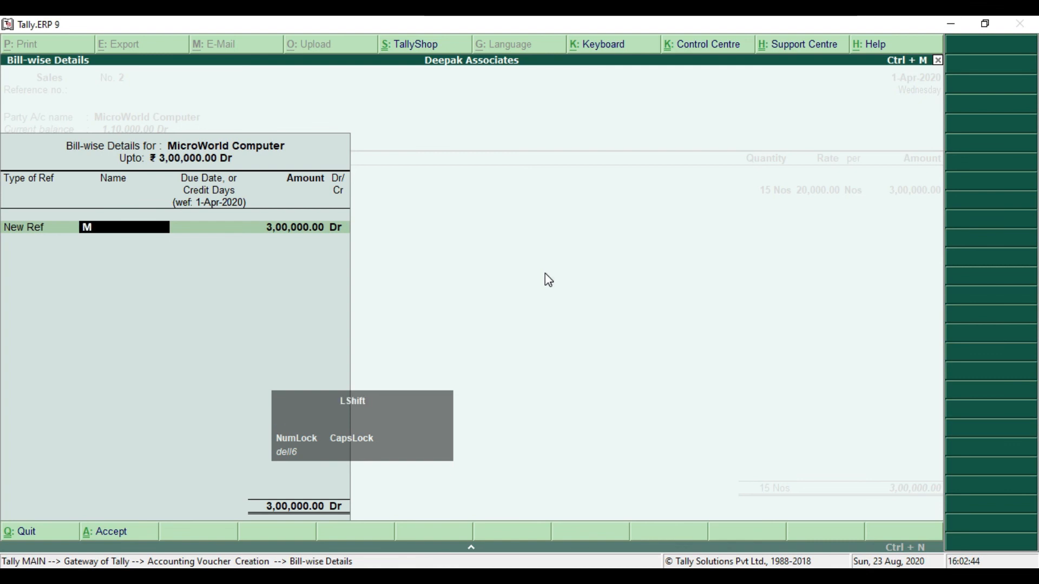
pyautogui.write('wc-2')
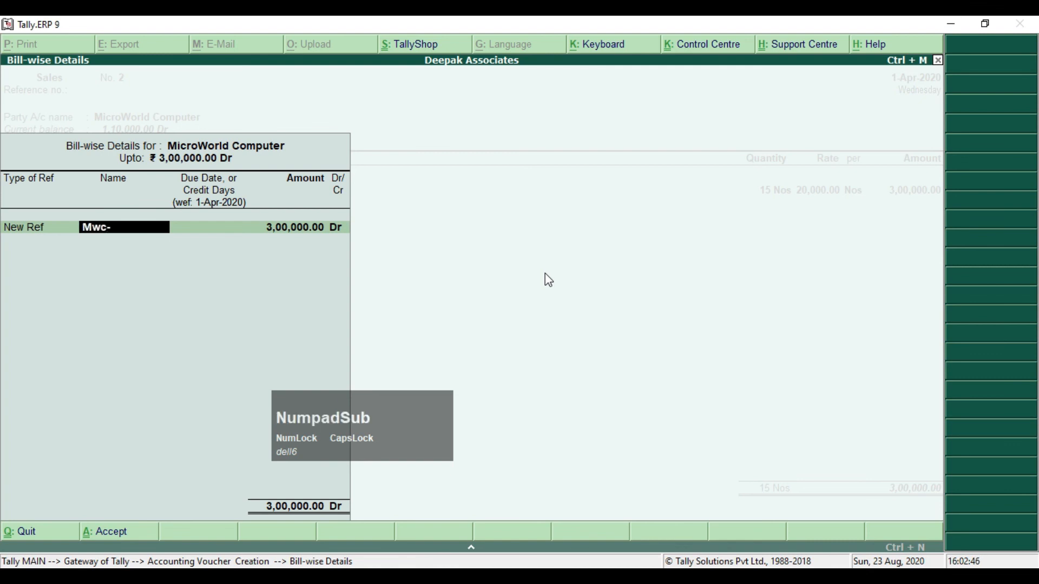
pyautogui.press('Return')
pyautogui.press('Return')
pyautogui.press('Return')
pyautogui.press('Return')
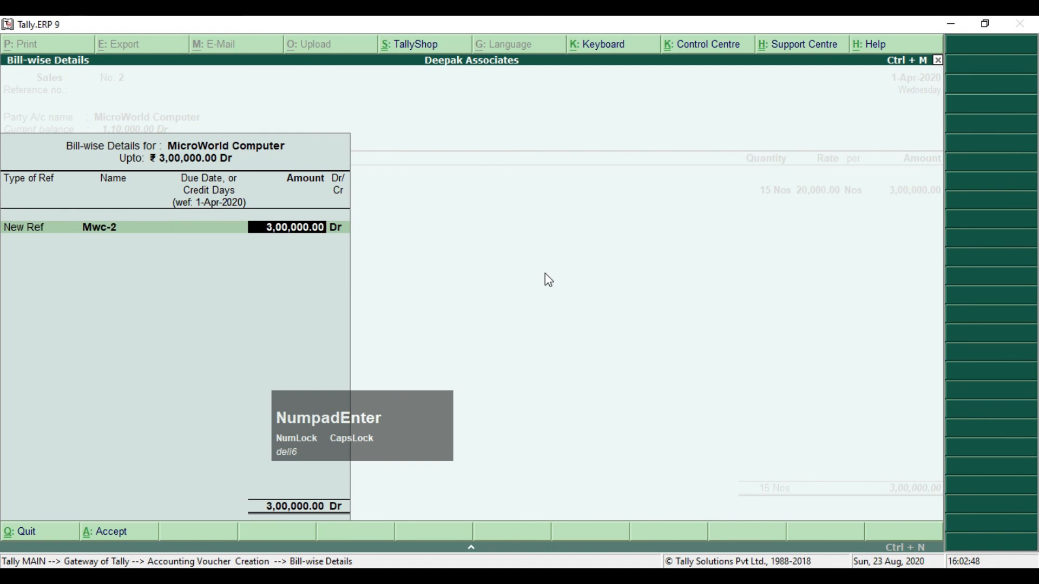
# Save the sales invoice without a narration and return to the Gateway of Tally.
pyautogui.press('Return')
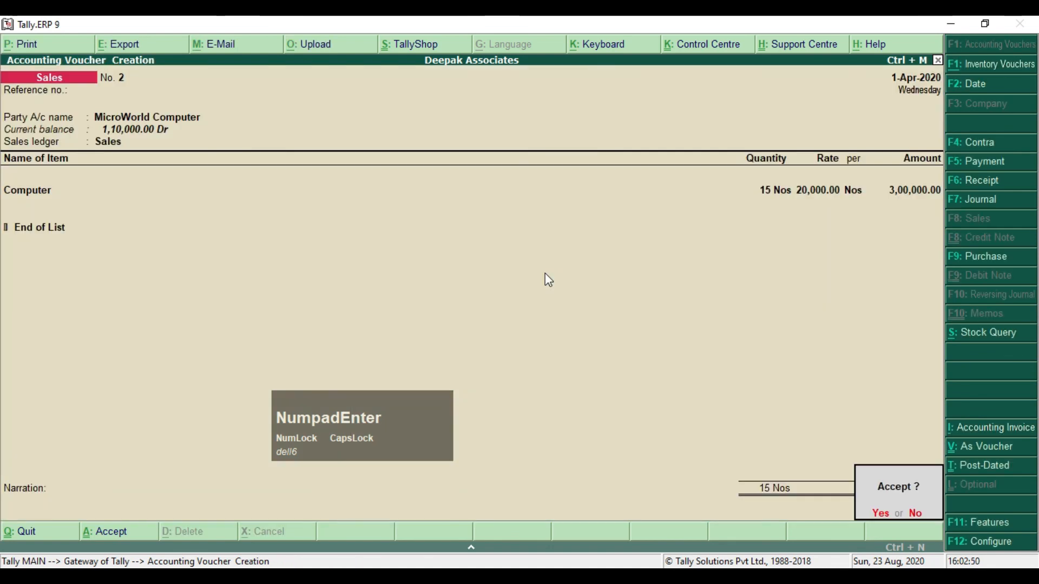
pyautogui.press('Return')
pyautogui.press('Escape')
pyautogui.press('Escape')
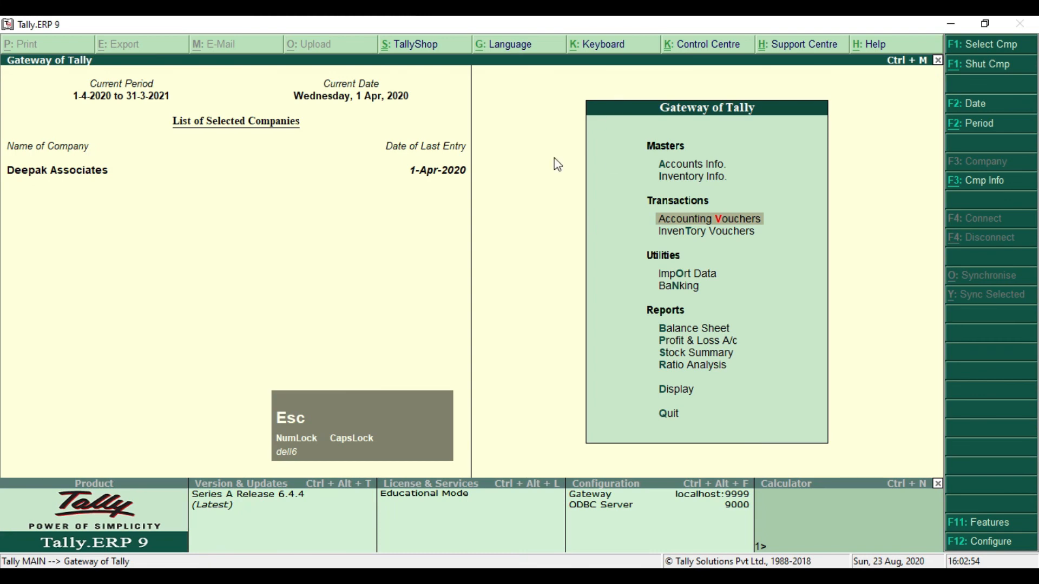
# Switch to the exercise PDF to read the list of reports to check, starting with the Godown Summary, and return to Tally.ERP 9.
pyautogui.hotkey('alt', 'Tab')
pyautogui.scroll(-1, 369, 269)
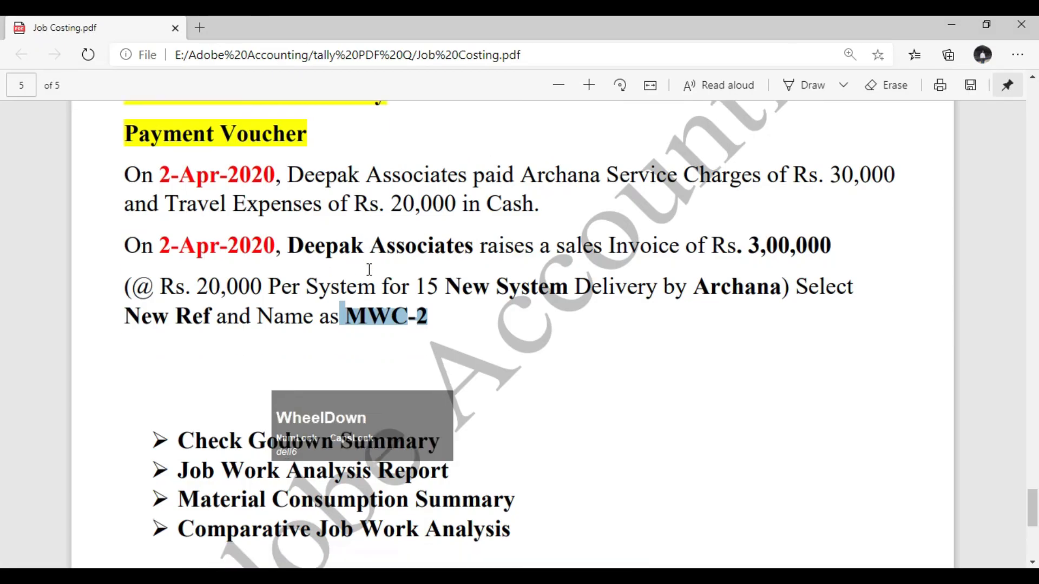
pyautogui.scroll(-2, 369, 269)
pyautogui.click(436, 186)
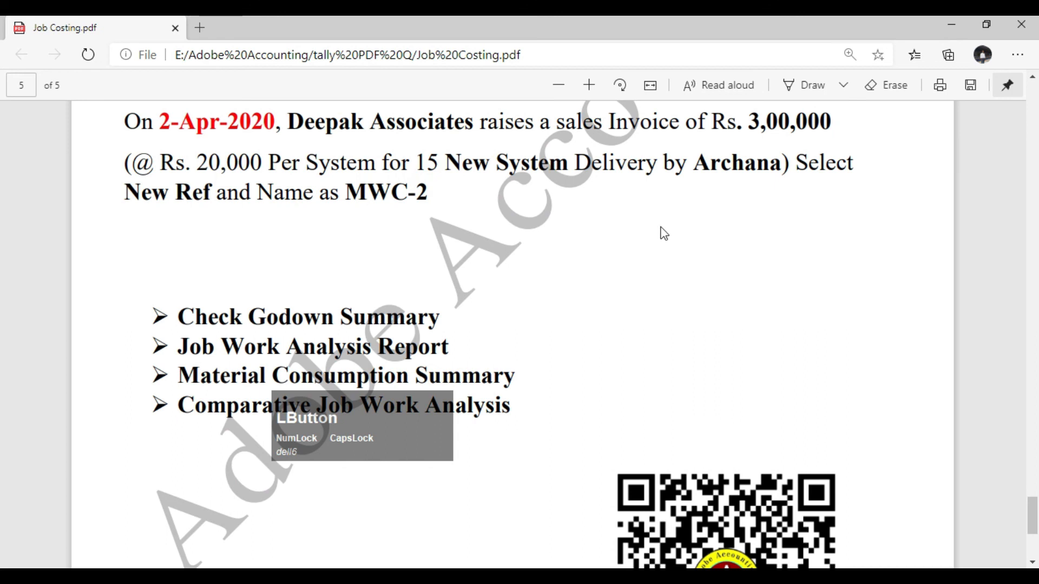
pyautogui.scroll(-1, 664, 233)
pyautogui.moveTo(178, 241); pyautogui.dragTo(442, 245)
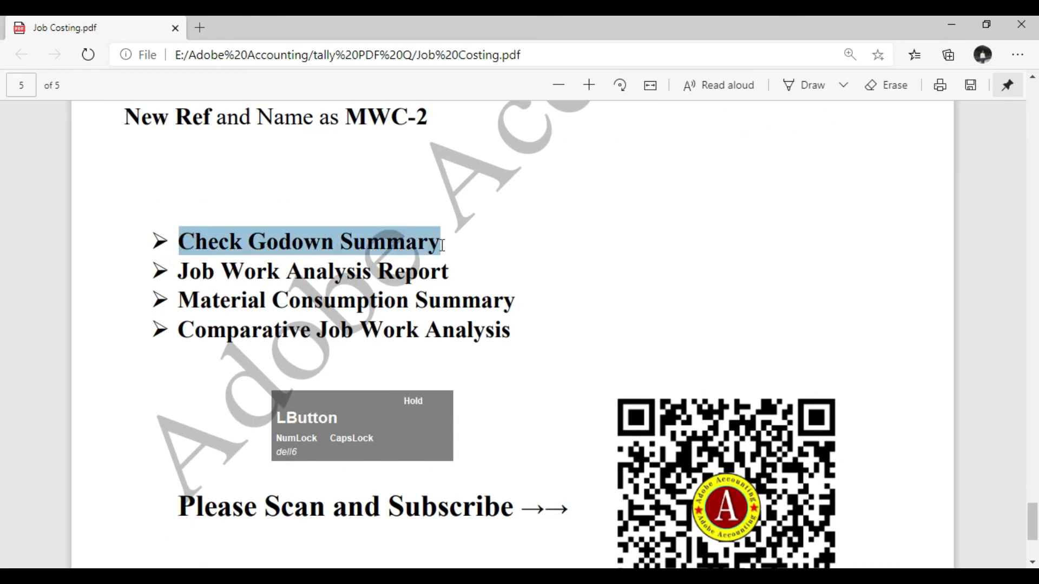
pyautogui.moveTo(178, 270); pyautogui.dragTo(450, 276)
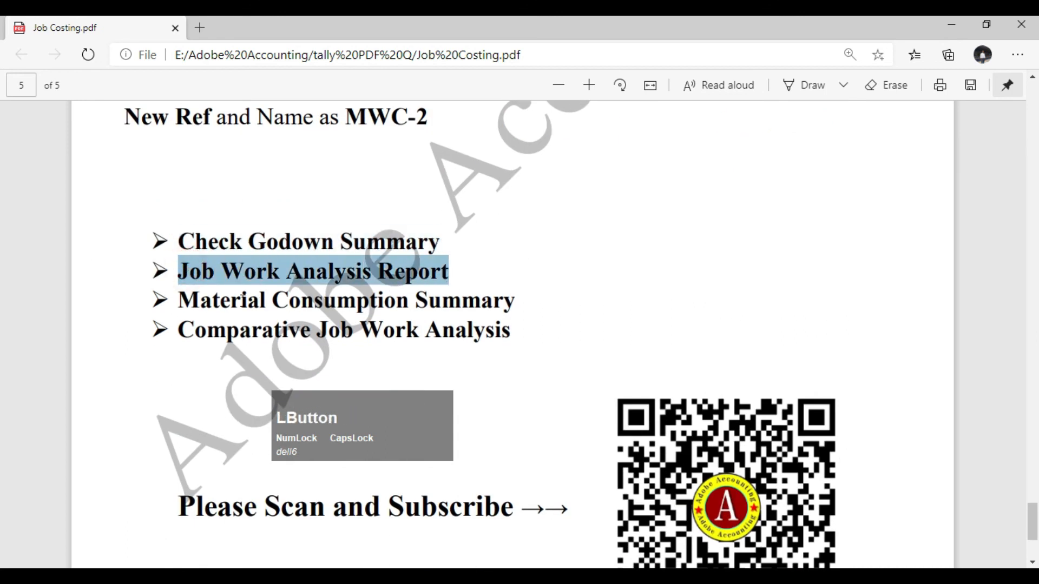
pyautogui.moveTo(206, 299); pyautogui.dragTo(519, 303)
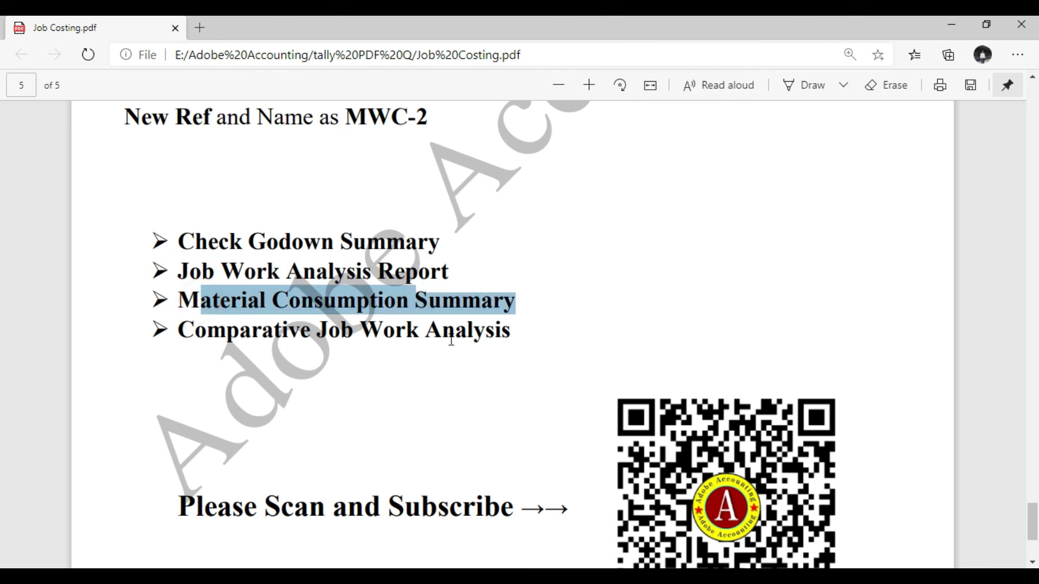
pyautogui.click(452, 272)
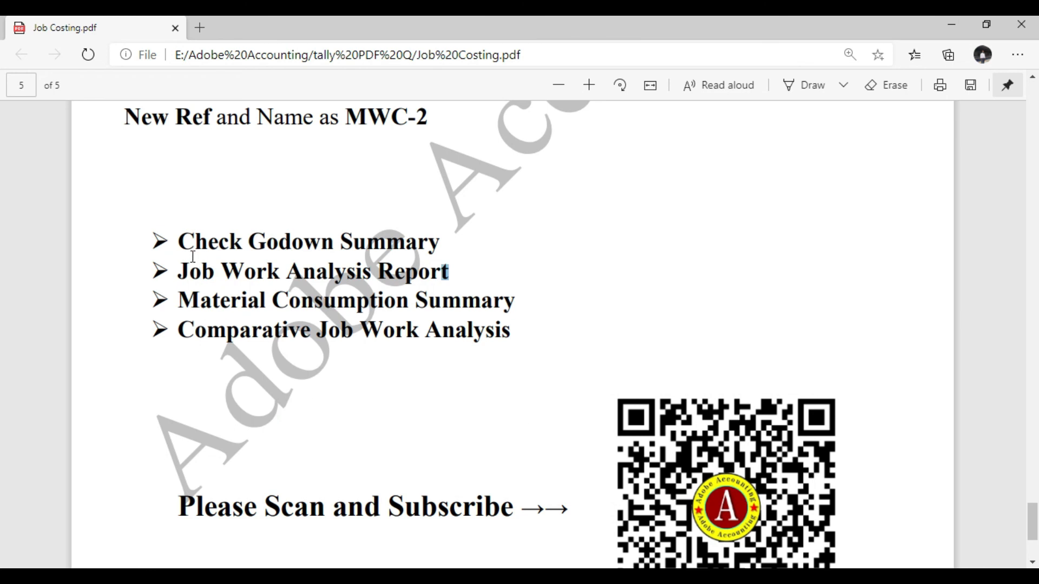
pyautogui.moveTo(178, 241); pyautogui.dragTo(406, 241)
pyautogui.hotkey('alt', 'Tab')
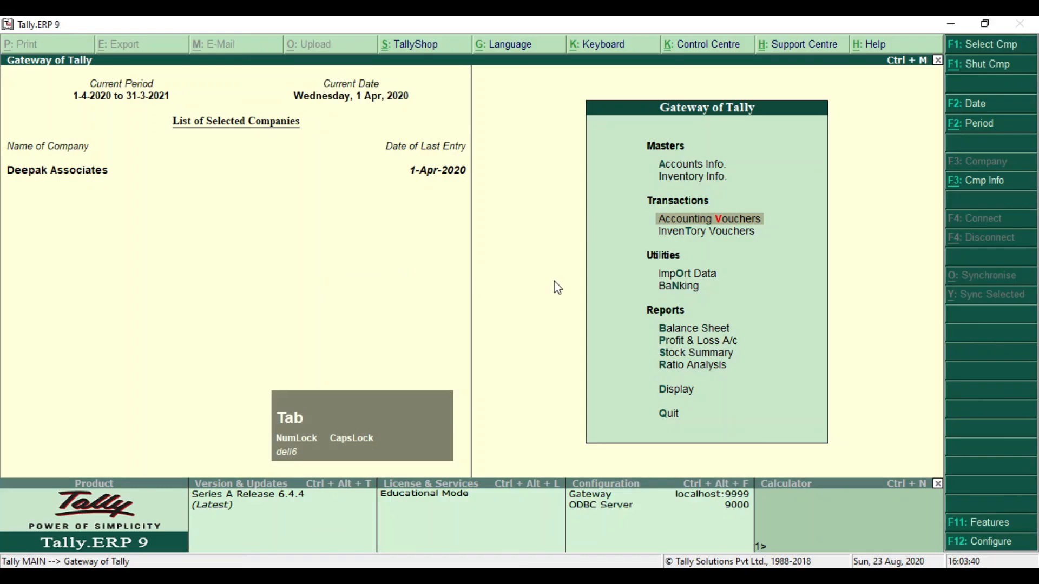
# Display the Statements of Inventory reports from the Gateway of Tally.
pyautogui.press('Down')
pyautogui.press('Down')
pyautogui.press('Down')
pyautogui.press('Down')
pyautogui.press('Down')
pyautogui.press('Down')
pyautogui.press('Down')
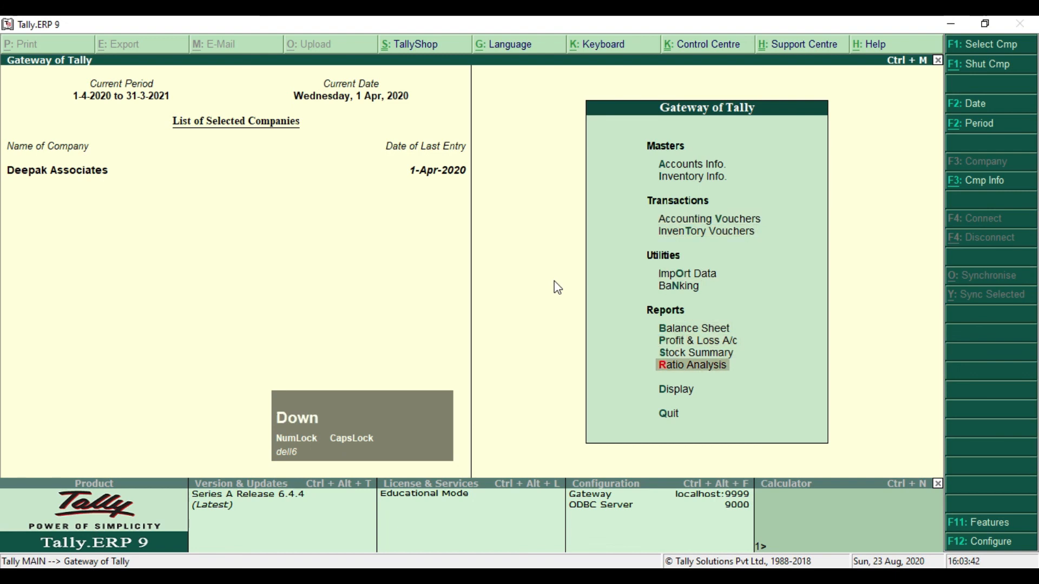
pyautogui.press('Down')
pyautogui.press('Return')
pyautogui.press('Down')
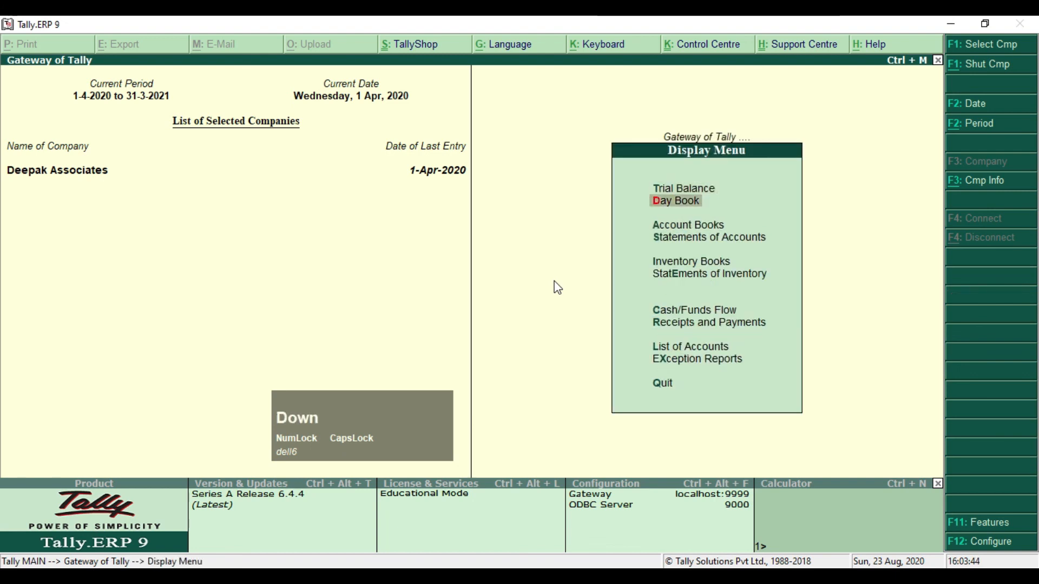
pyautogui.press('Down')
pyautogui.press('Down')
pyautogui.press('Down')
pyautogui.press('Down')
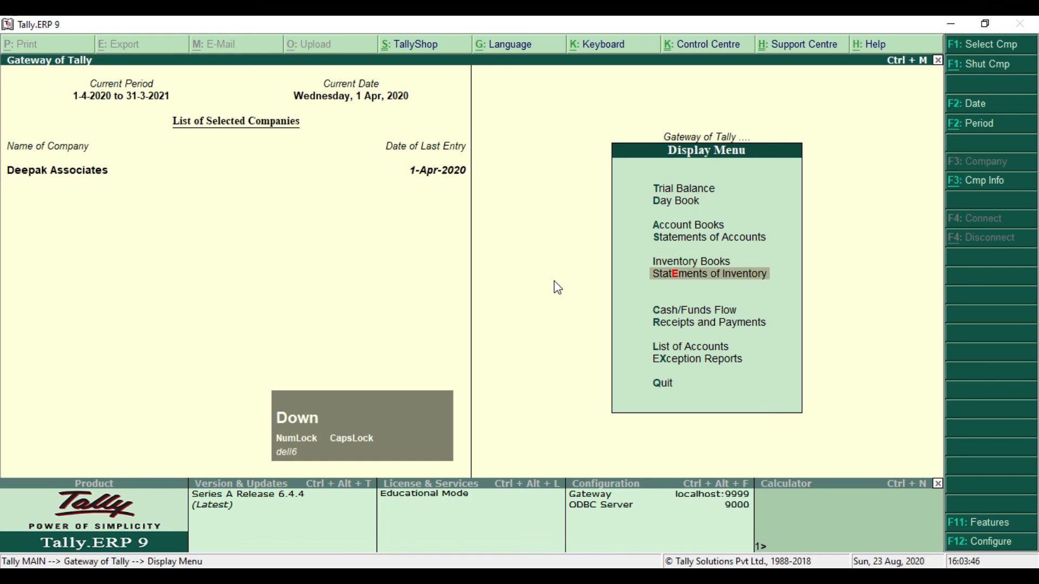
pyautogui.press('Return')
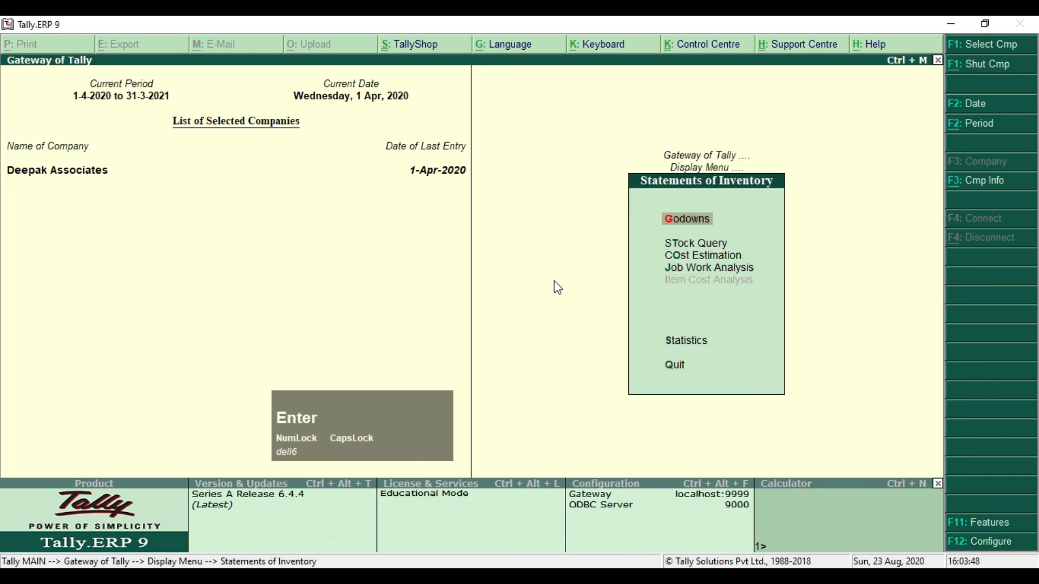
# View the Godown Summary of the New System delivery person's godown, and return to the list of godowns.
pyautogui.press('Return')
pyautogui.press('Down')
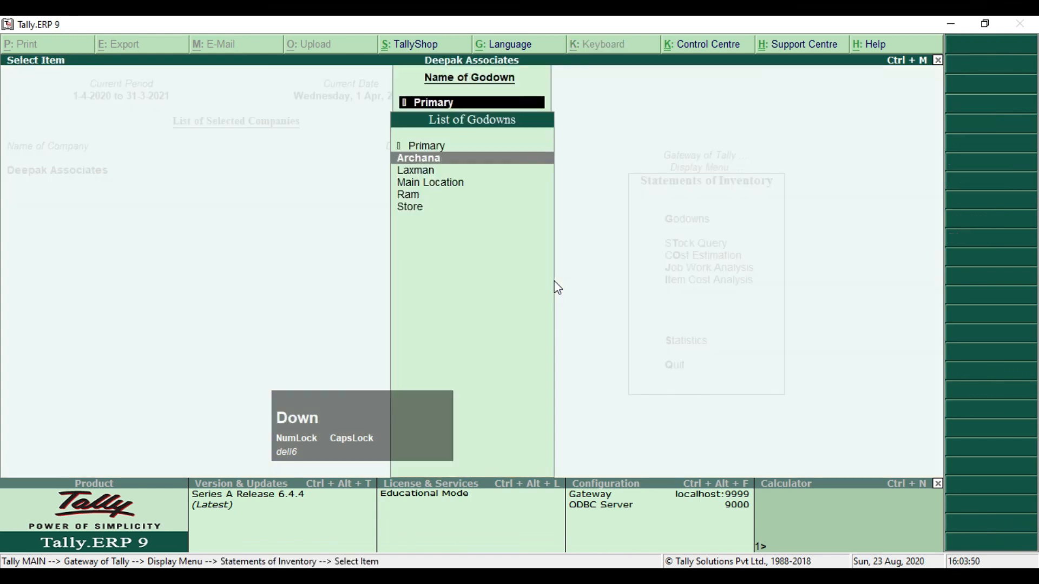
pyautogui.press('Return')
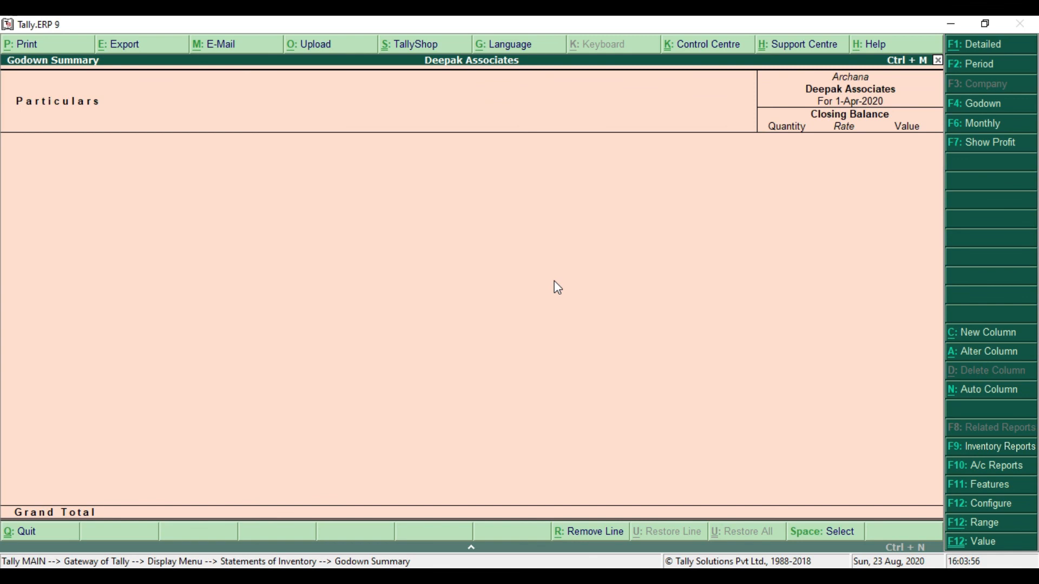
pyautogui.press('Escape')
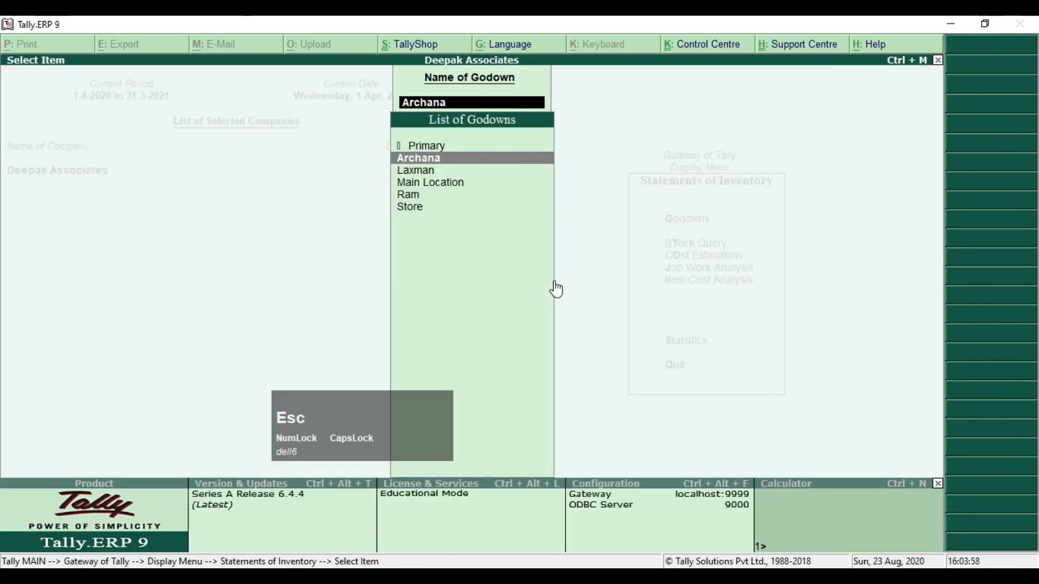
# Open the Godown Summary for the Store godown.
pyautogui.press('Down')
pyautogui.press('Down')
pyautogui.press('Down')
pyautogui.press('Down')
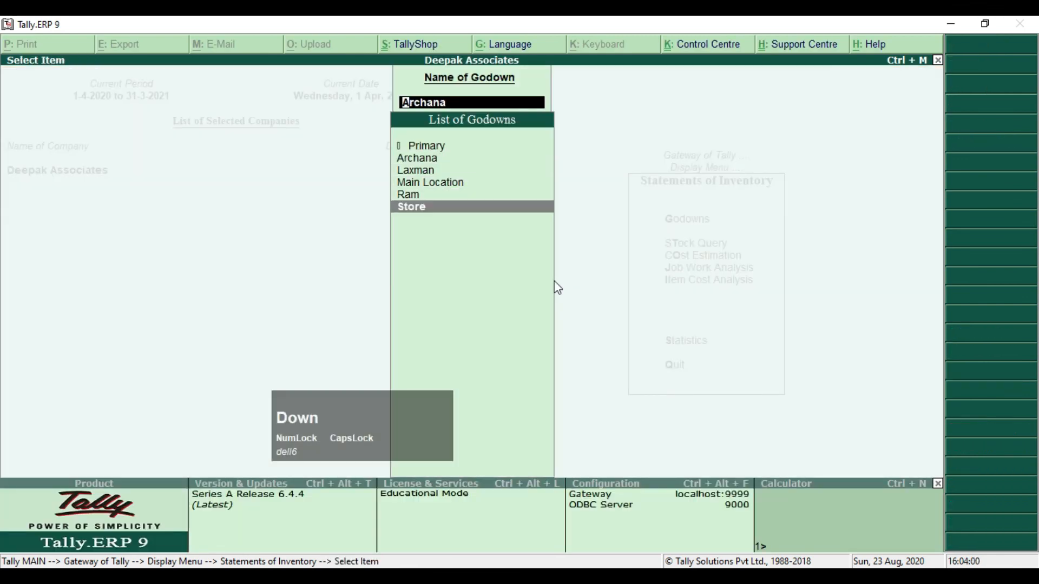
pyautogui.press('Return')
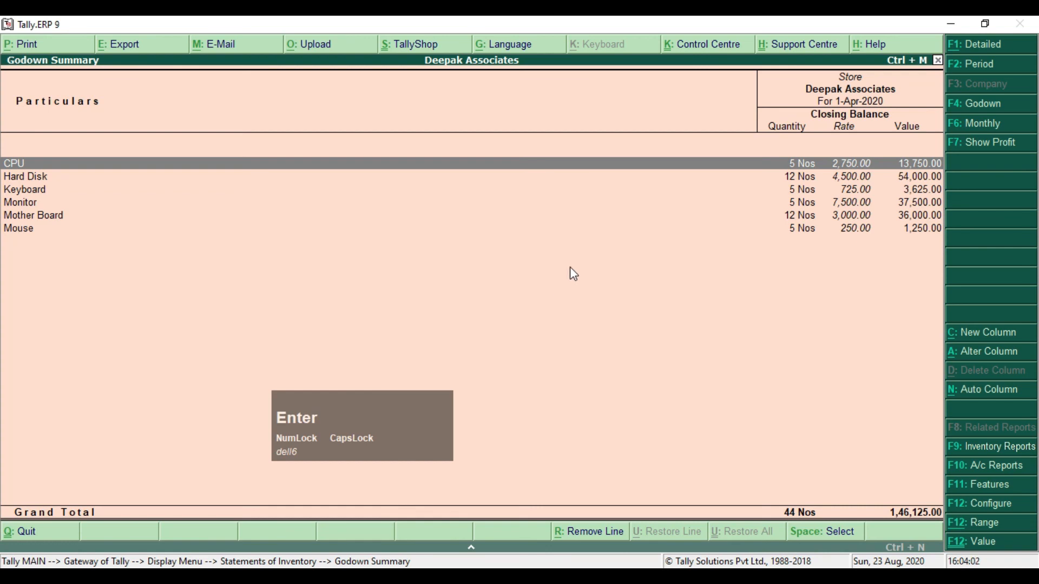
# Mark the CPU, Keyboard, Monitor and Mouse lines in the Store summary to review their closing stock.
pyautogui.press('space')
pyautogui.press('space')
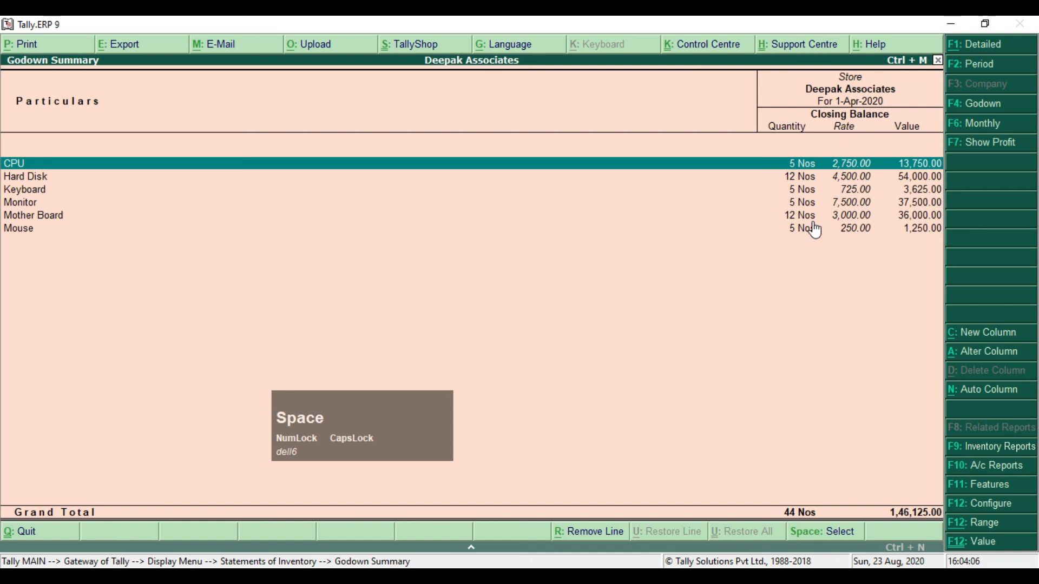
pyautogui.press('Down')
pyautogui.press('Down')
pyautogui.press('space')
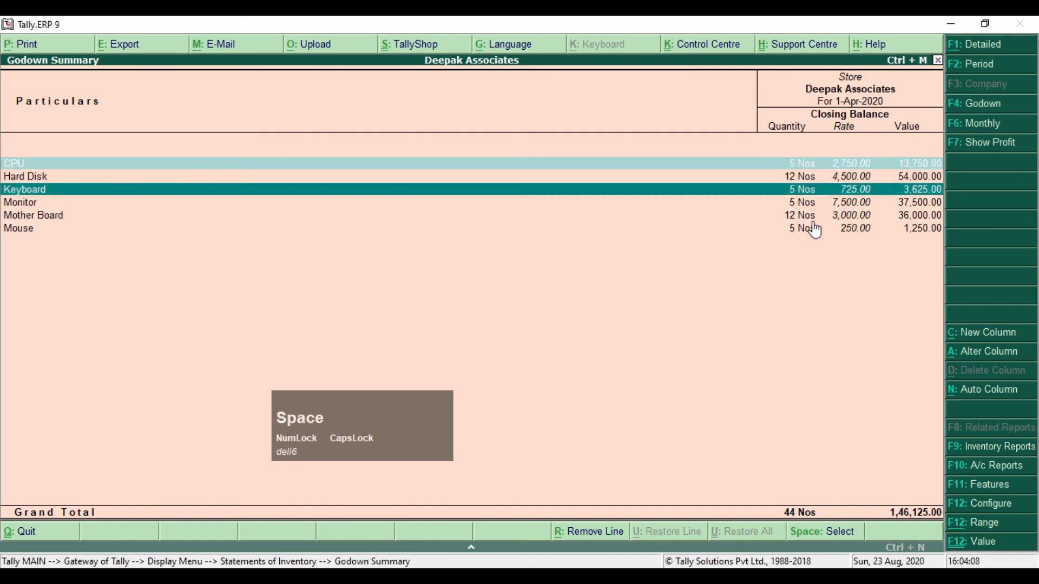
pyautogui.press('Down')
pyautogui.press('space')
pyautogui.press('Down')
pyautogui.press('Down')
pyautogui.press('space')
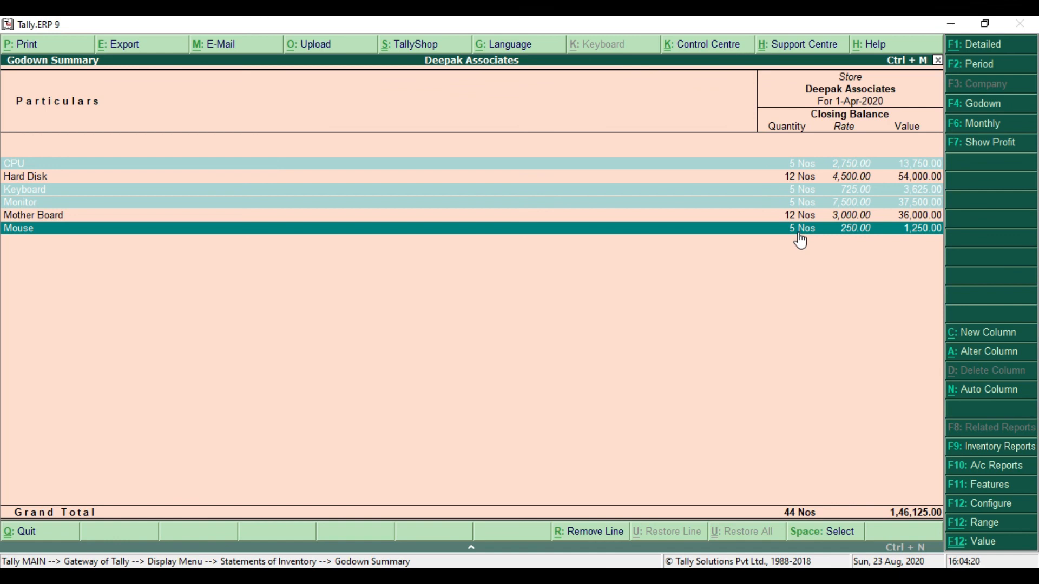
# Mark only the Hard Disk and Mother Board lines to review their closing stock, and close the Store summary.
pyautogui.press('Up')
pyautogui.press('space')
pyautogui.press('Up')
pyautogui.press('space')
pyautogui.press('Up')
pyautogui.press('space')
pyautogui.press('Up')
pyautogui.press('Up')
pyautogui.press('space')
pyautogui.press('Down')
pyautogui.press('space')
pyautogui.press('Down')
pyautogui.press('Down')
pyautogui.press('Down')
pyautogui.press('space')
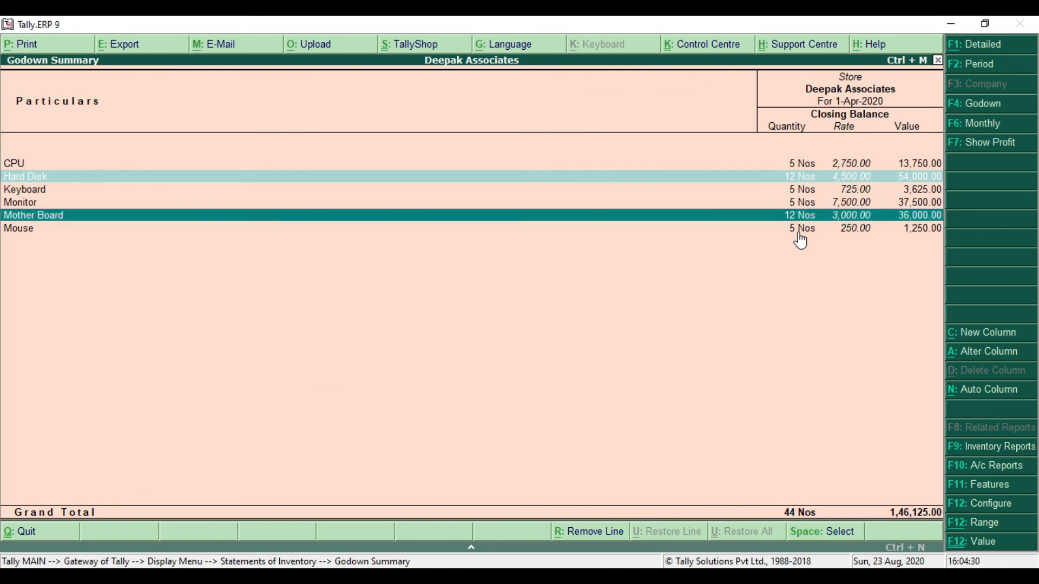
pyautogui.press('Up')
pyautogui.press('Up')
pyautogui.press('Up')
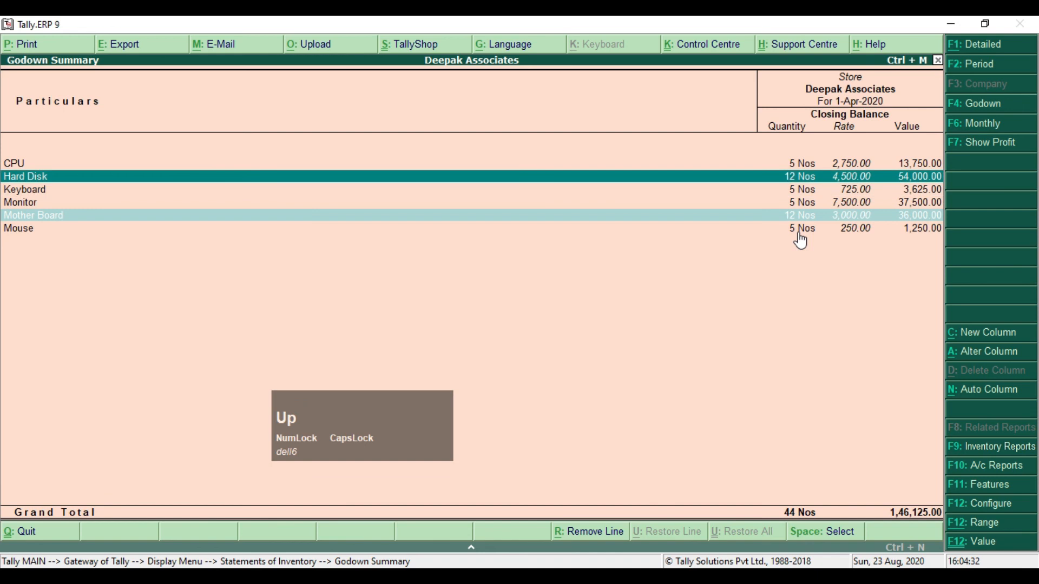
pyautogui.press('Escape')
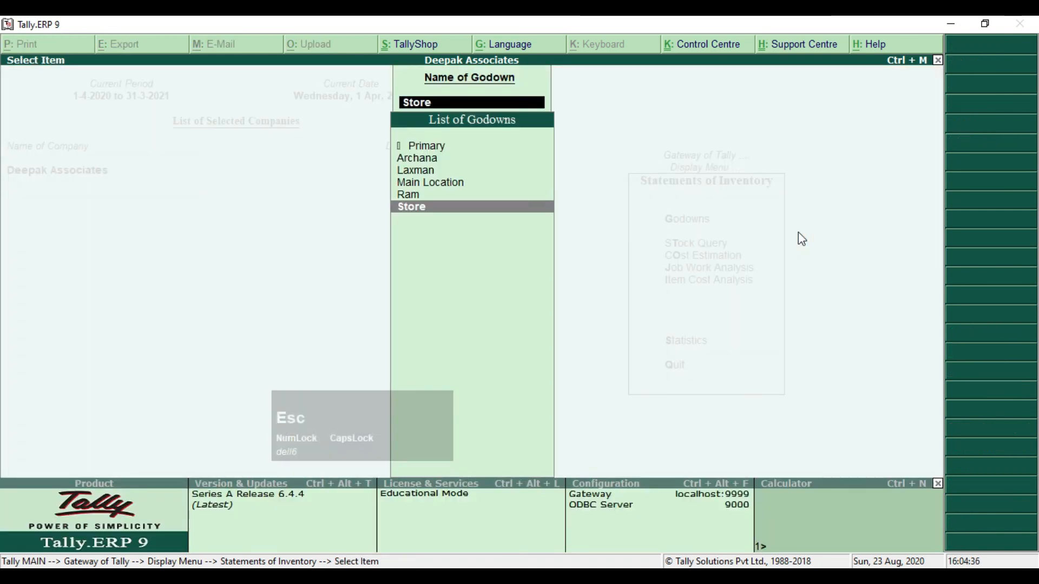
# Switch to the exercise PDF to check which reports follow the Godown Summary, and return to Tally.ERP 9.
pyautogui.hotkey('alt', 'Tab')
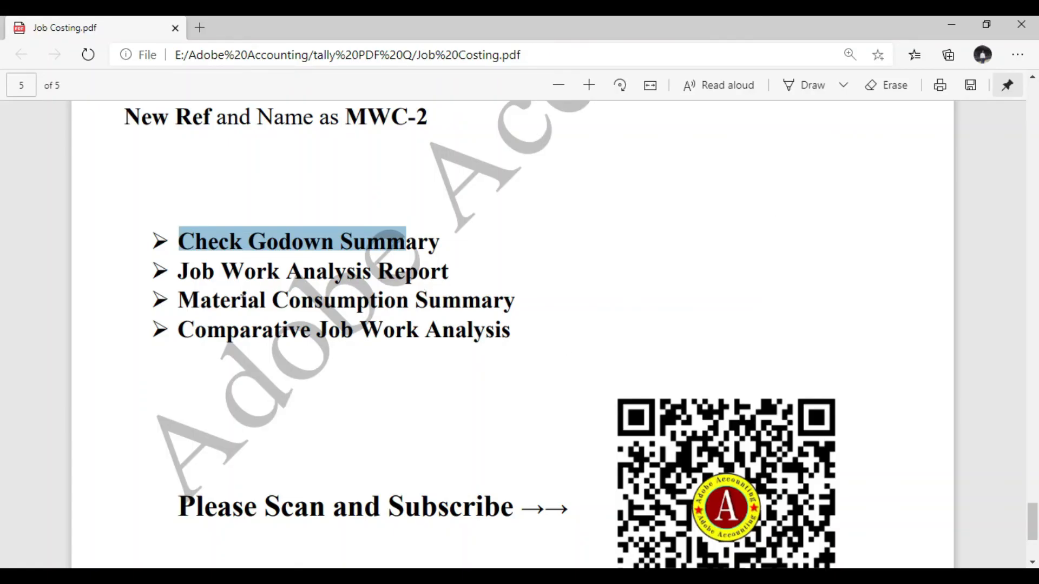
pyautogui.click(178, 275)
pyautogui.moveTo(223, 282); pyautogui.dragTo(411, 303)
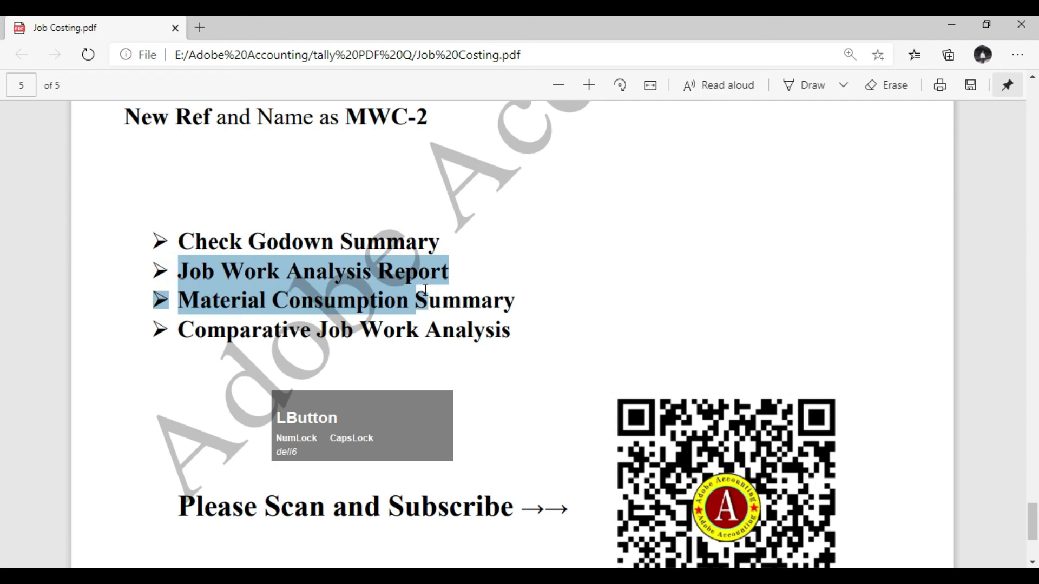
pyautogui.hotkey('alt', 'Tab')
# Open the Job Work Analysis report for the Upgrading Job and go to its Consumption line.
pyautogui.press('Escape')
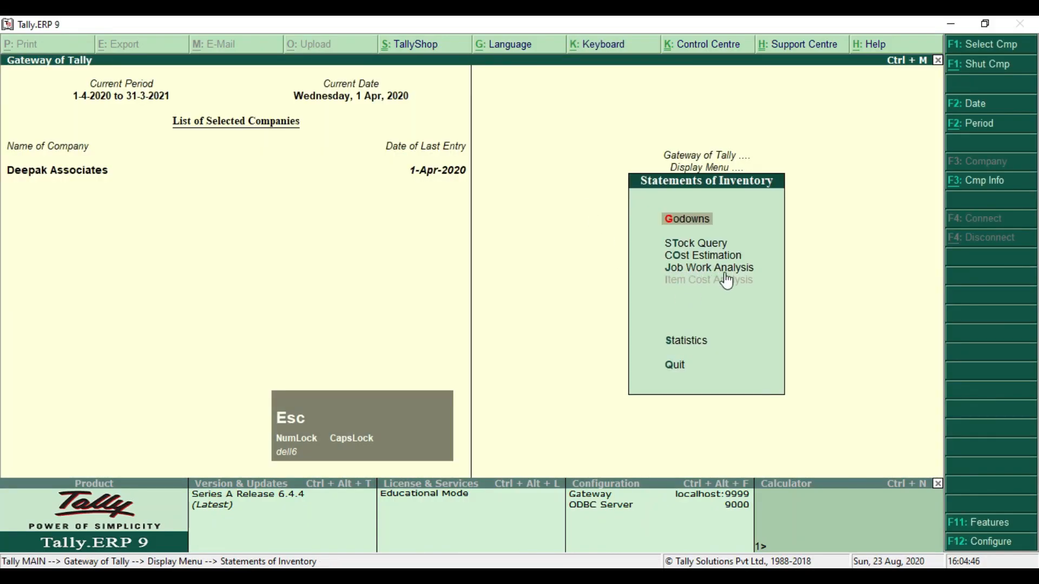
pyautogui.press('Down')
pyautogui.press('Down')
pyautogui.press('Down')
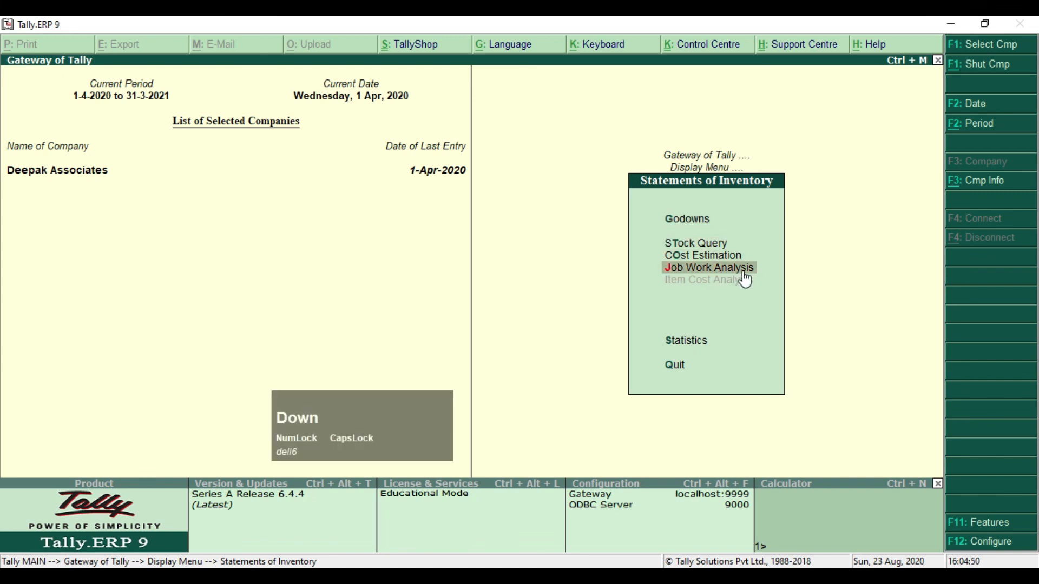
pyautogui.press('Return')
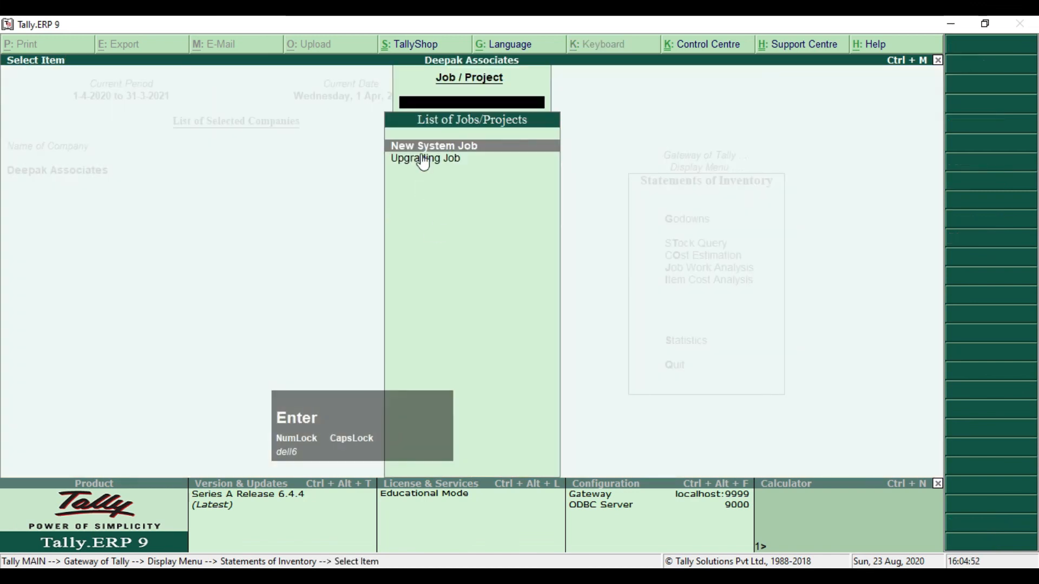
pyautogui.press('Down')
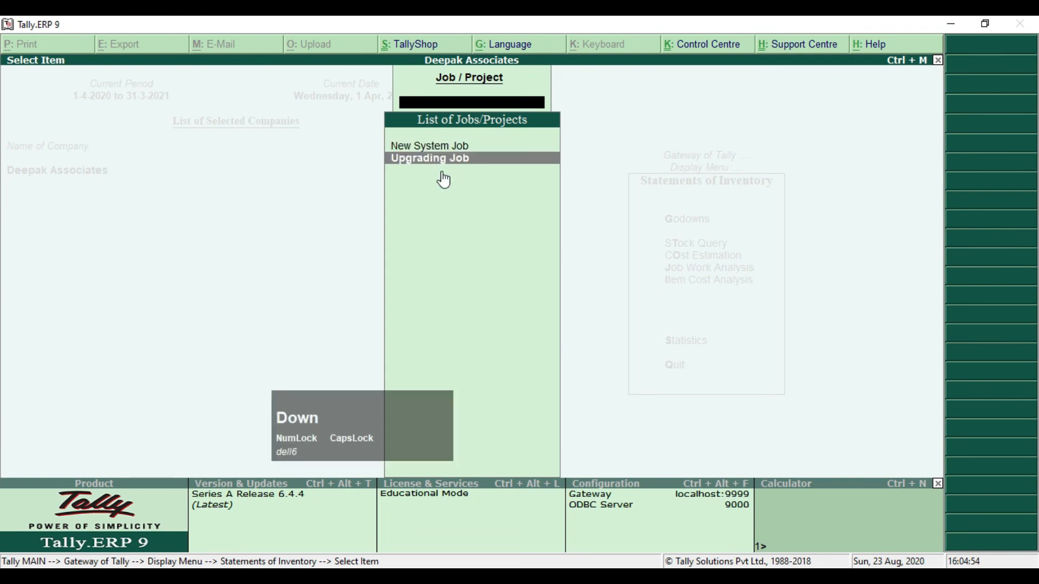
pyautogui.press('Return')
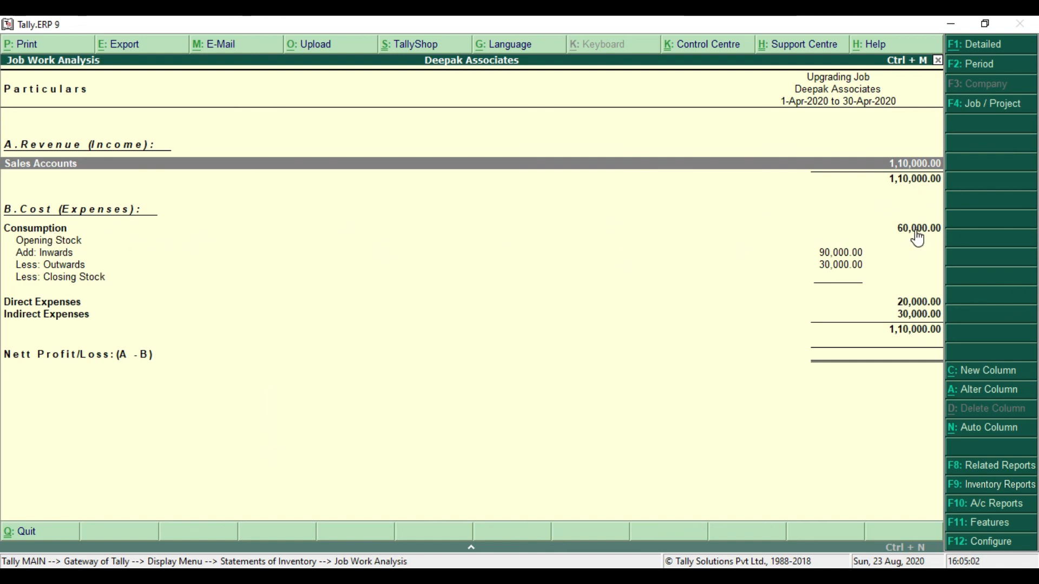
pyautogui.press('Down')
pyautogui.press('Down')
pyautogui.press('Up')
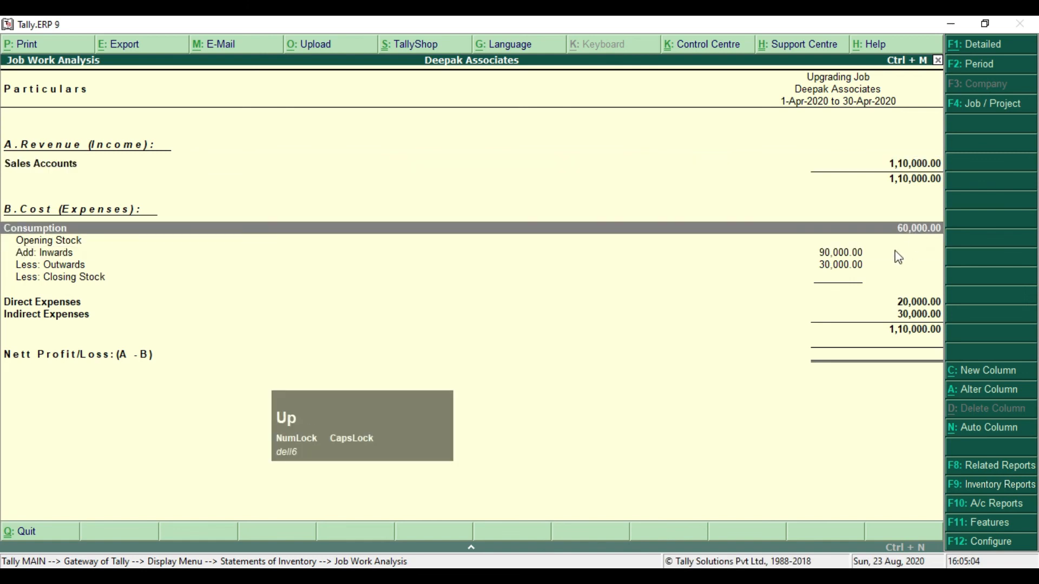
# Check the Material Consumption Summary item in the exercise PDF, and return to the Upgrading Job's Consumption line in Tally.ERP 9.
pyautogui.hotkey('alt', 'Tab')
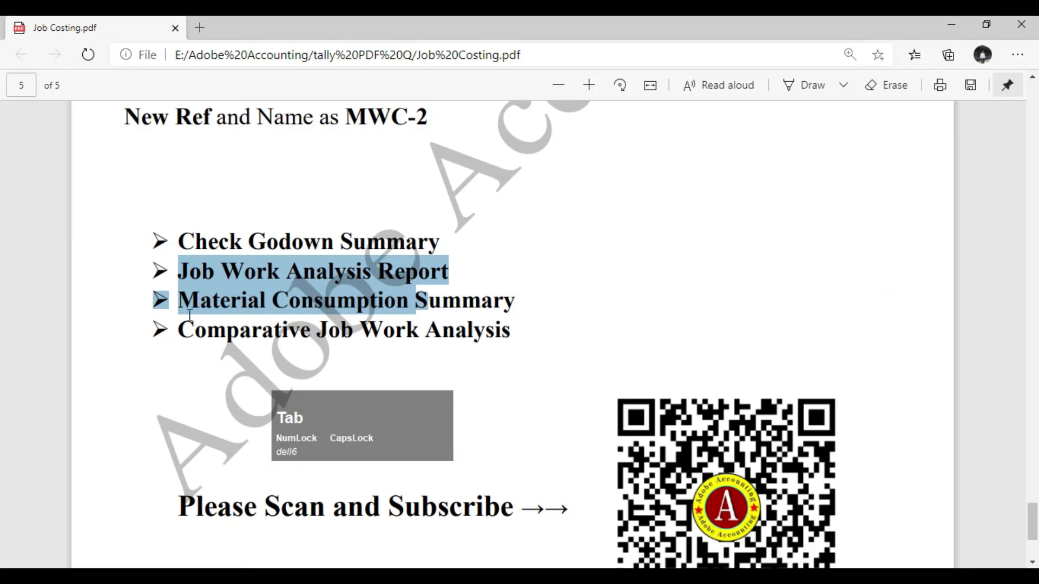
pyautogui.click(286, 293)
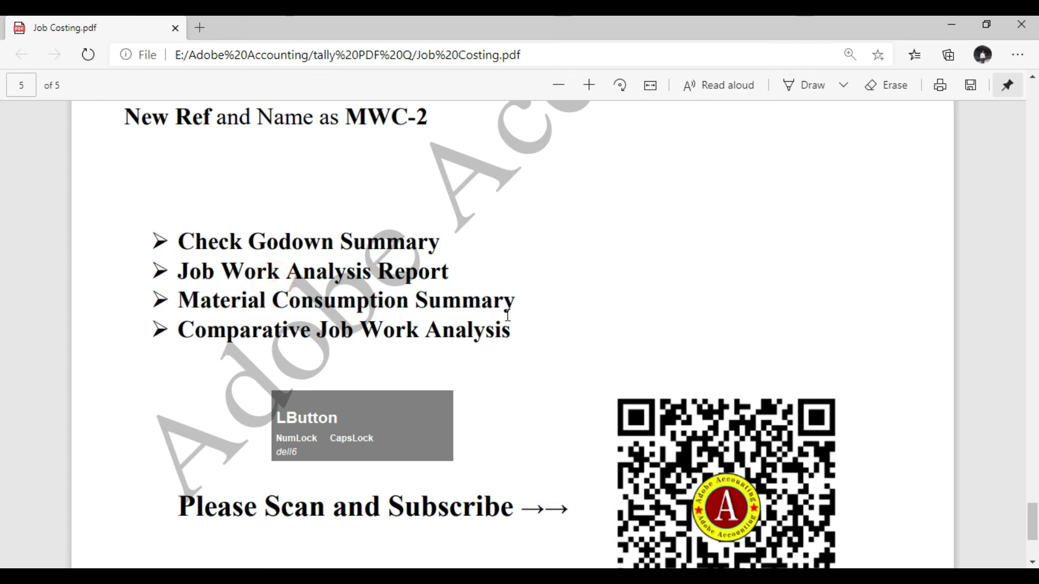
pyautogui.moveTo(181, 271); pyautogui.dragTo(529, 301)
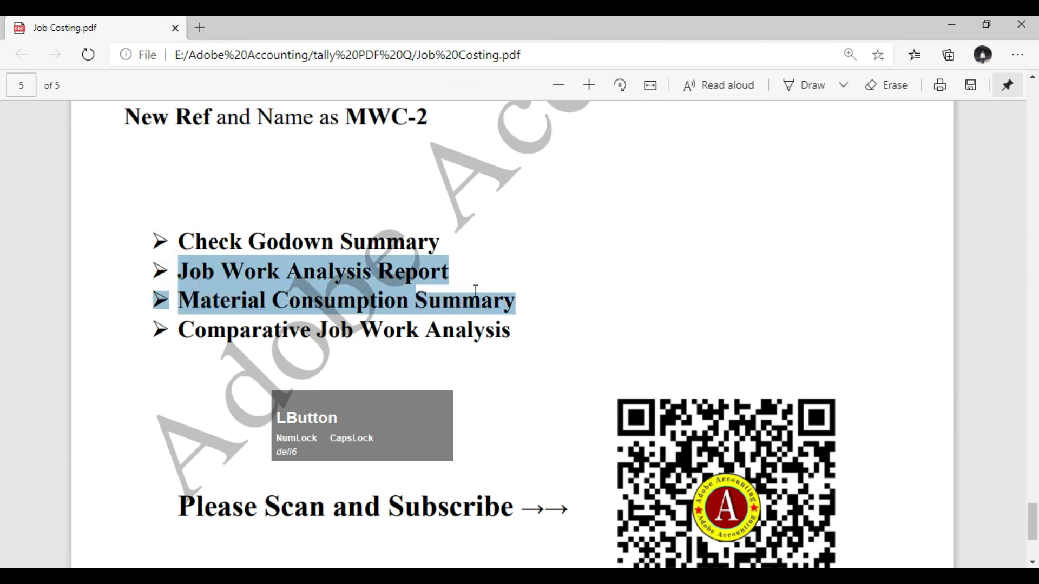
pyautogui.hotkey('alt', 'Tab')
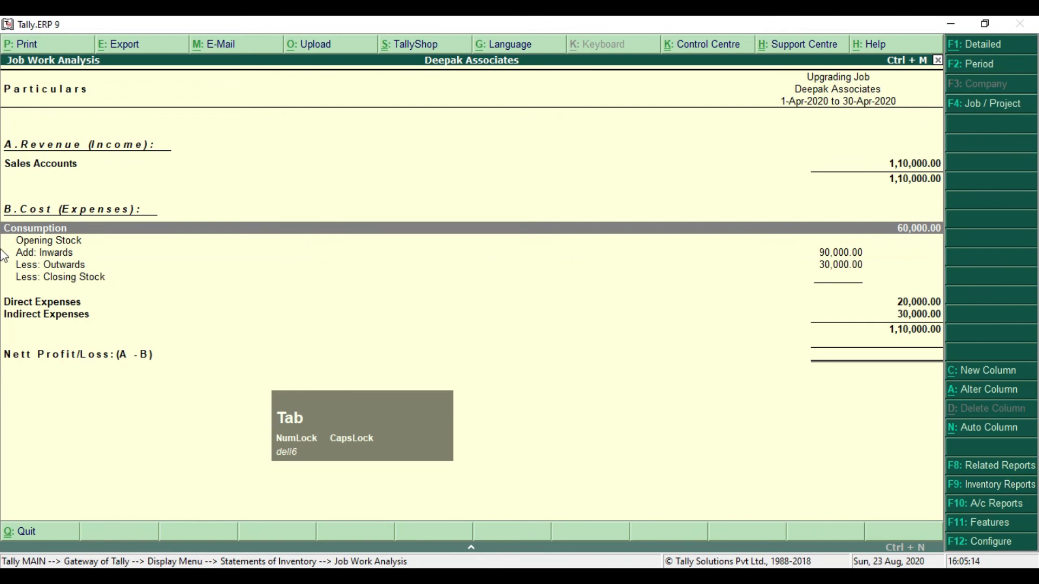
pyautogui.click(34, 230)
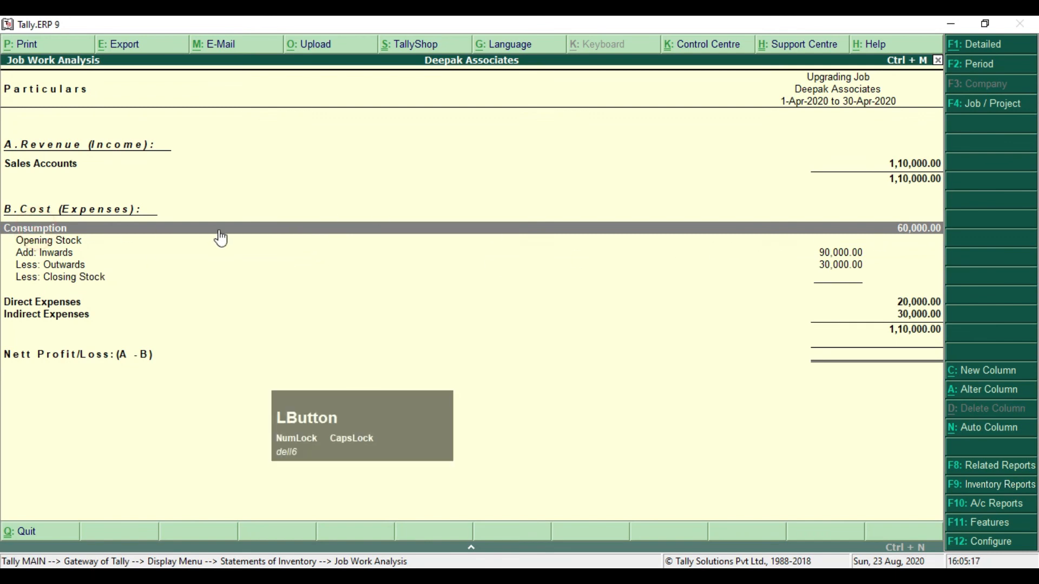
# Open the Upgrading Job's Material Consumption Summary, review each godown's stock items, and return to the Job Work Analysis.
pyautogui.press('Return')
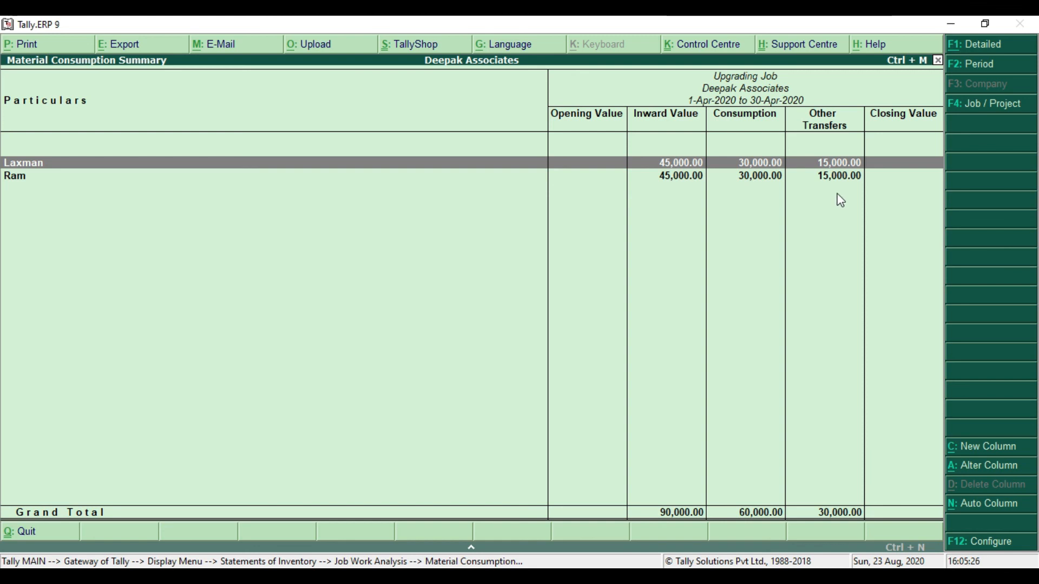
pyautogui.press('Return')
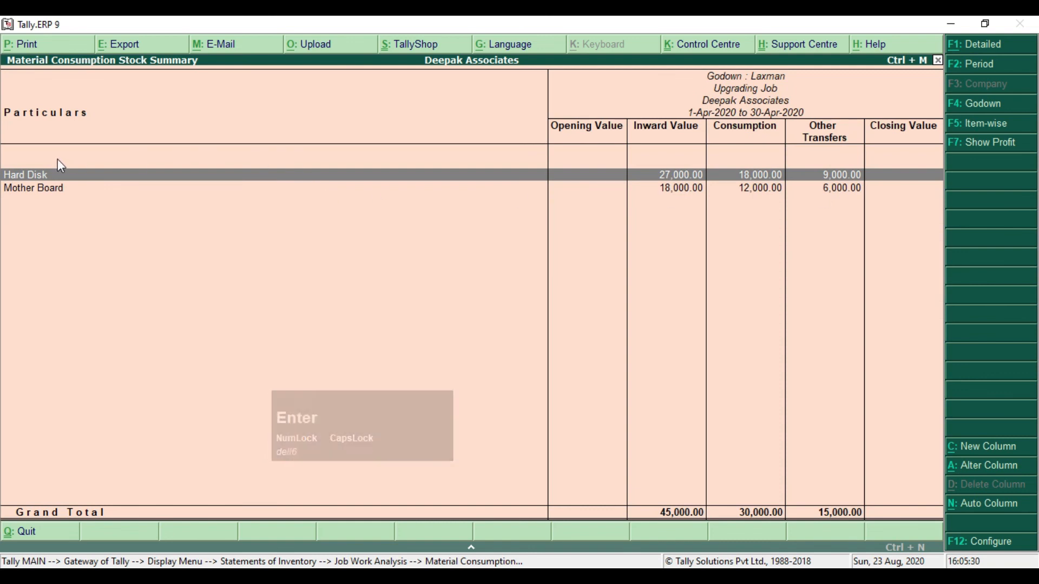
pyautogui.press('Escape')
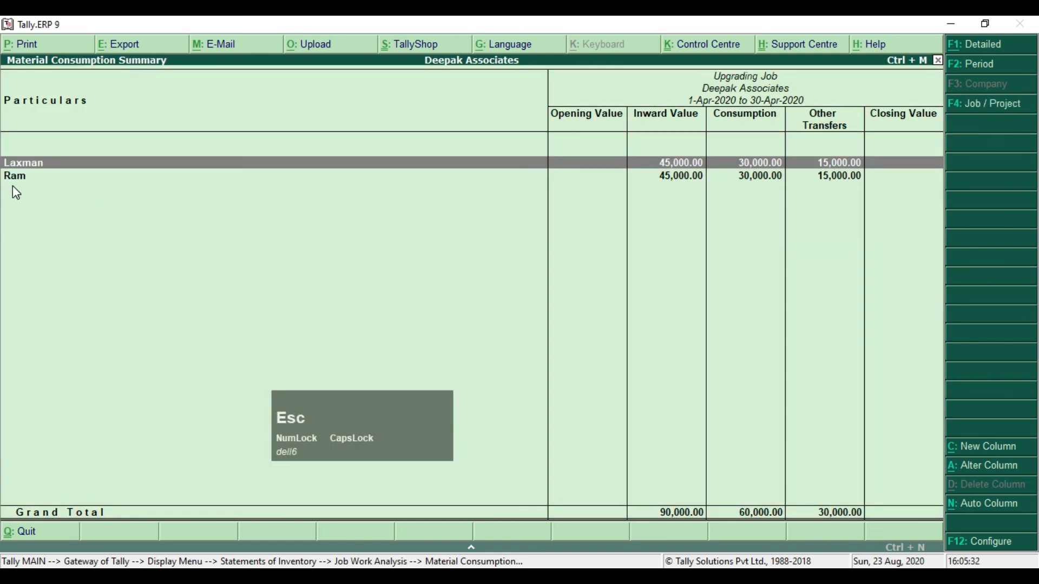
pyautogui.press('Down')
pyautogui.press('Return')
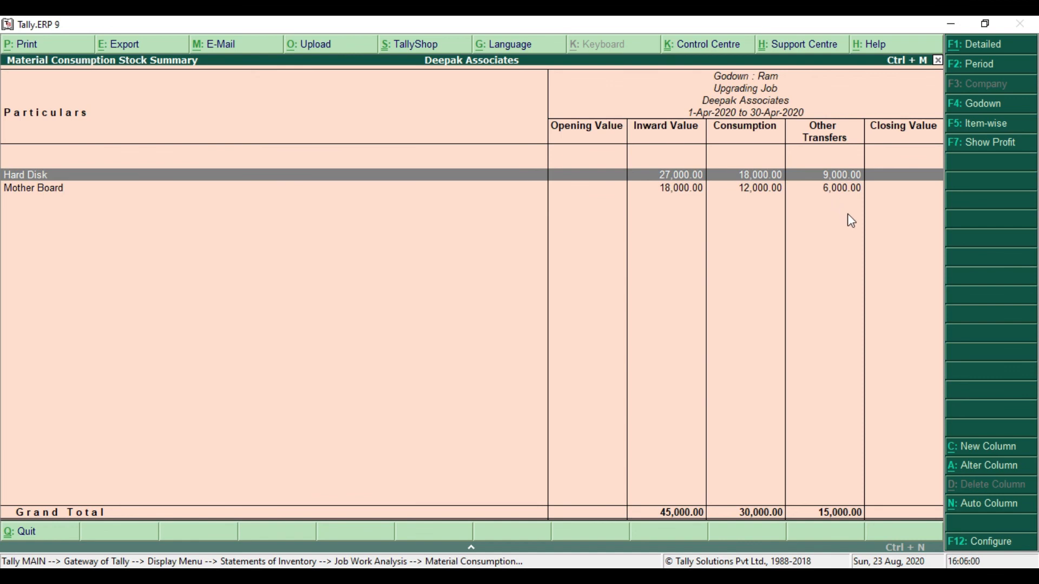
pyautogui.press('Escape')
pyautogui.press('Escape')
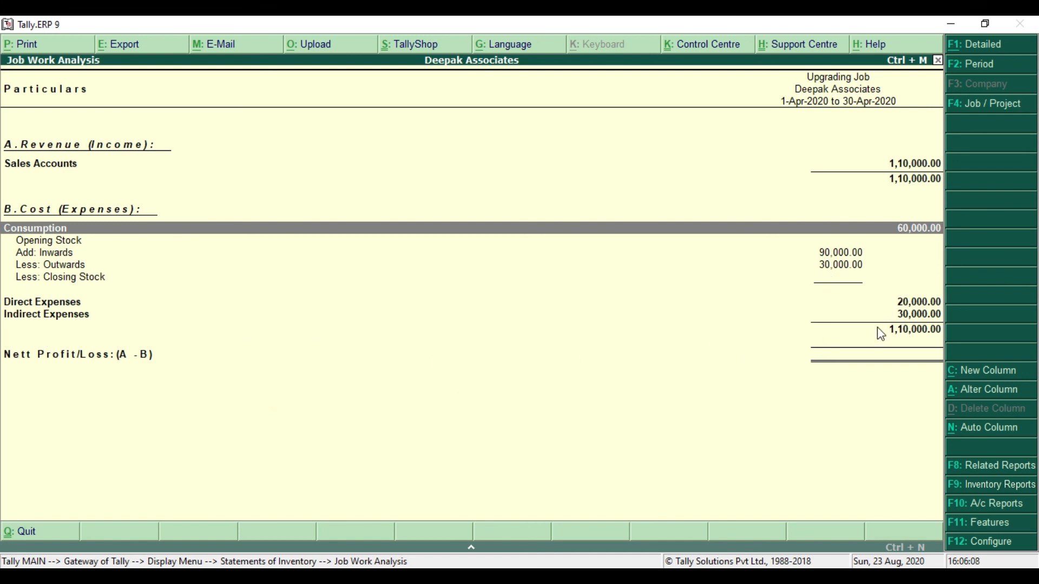
# Change the Job Work Analysis to the New System Job and open its Material Consumption Summary.
pyautogui.press('Escape')
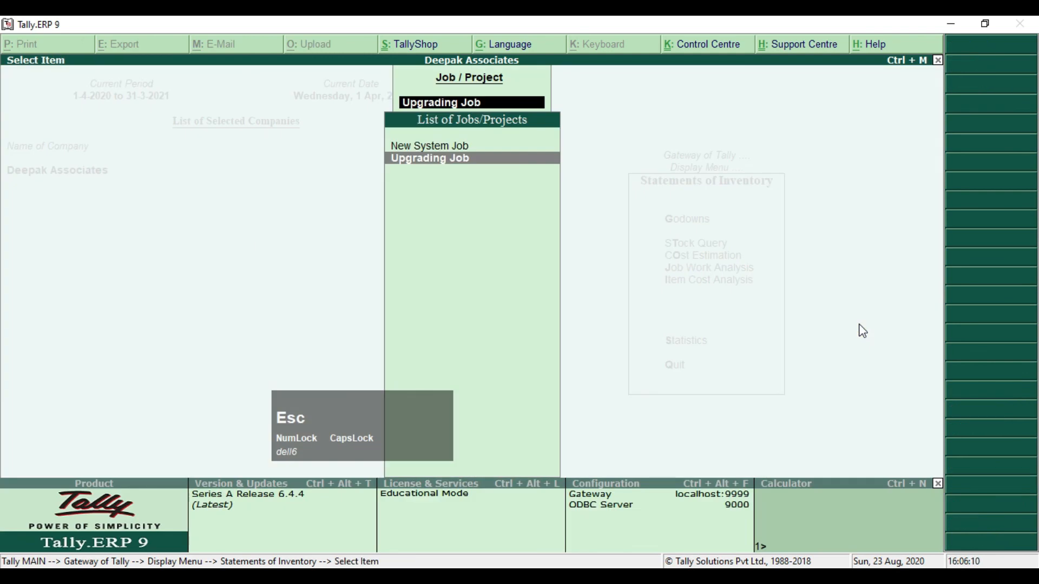
pyautogui.press('Up')
pyautogui.press('Return')
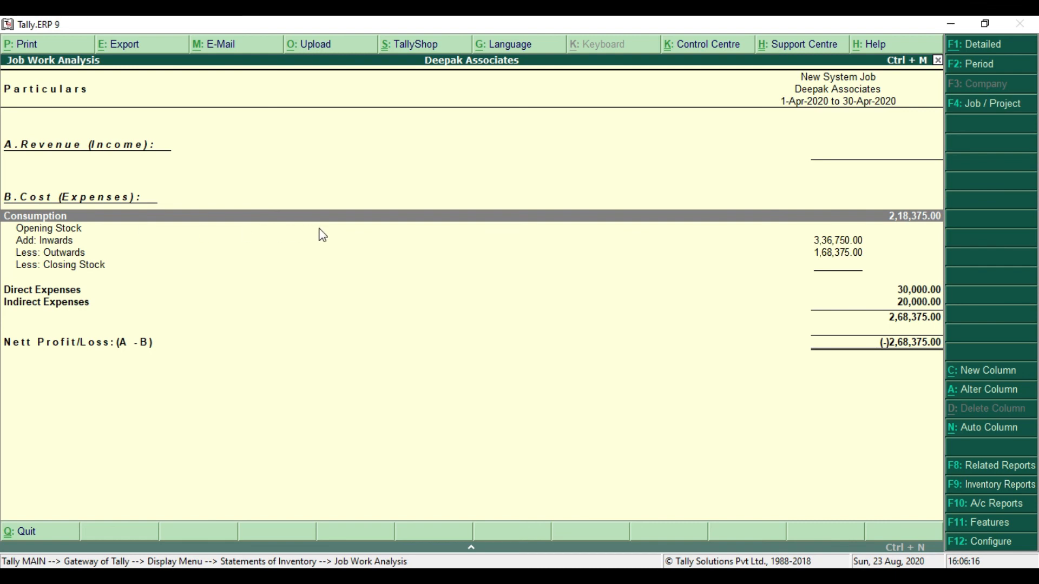
pyautogui.press('Return')
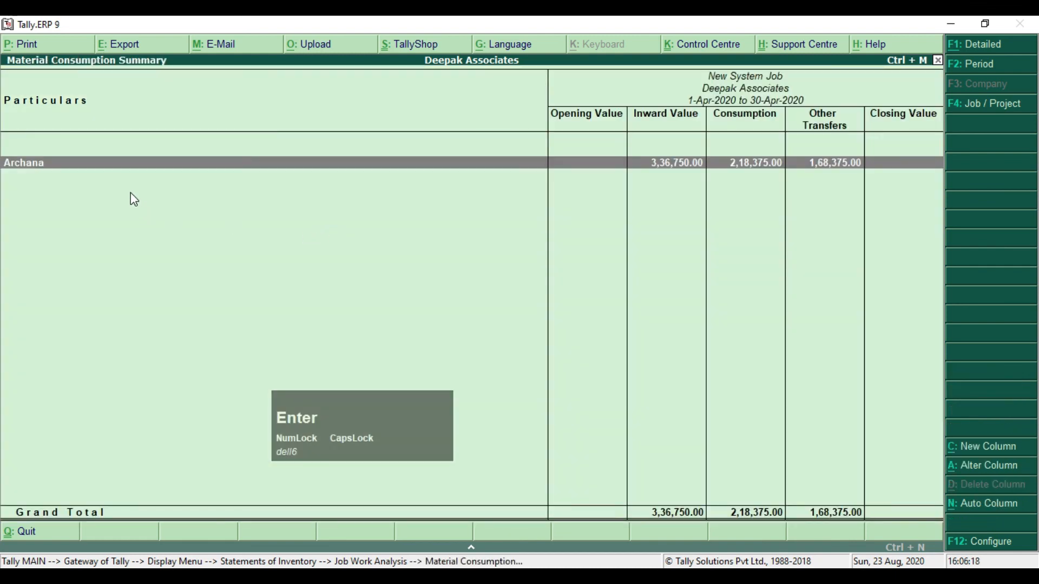
# Check the Material Consumption Summary item in the exercise PDF, return to Tally.ERP 9 and reopen the summary from the New System Job's Consumption line.
pyautogui.hotkey('alt', 'Tab')
pyautogui.moveTo(178, 301); pyautogui.dragTo(537, 311)
pyautogui.hotkey('alt', 'Tab')
pyautogui.press('Escape')
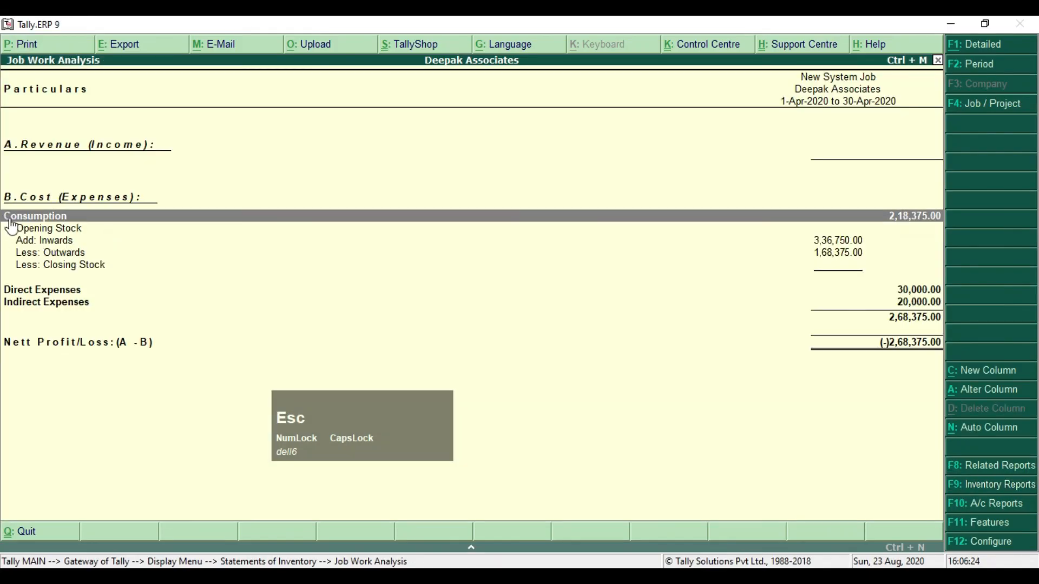
pyautogui.click(34, 219)
pyautogui.press('Return')
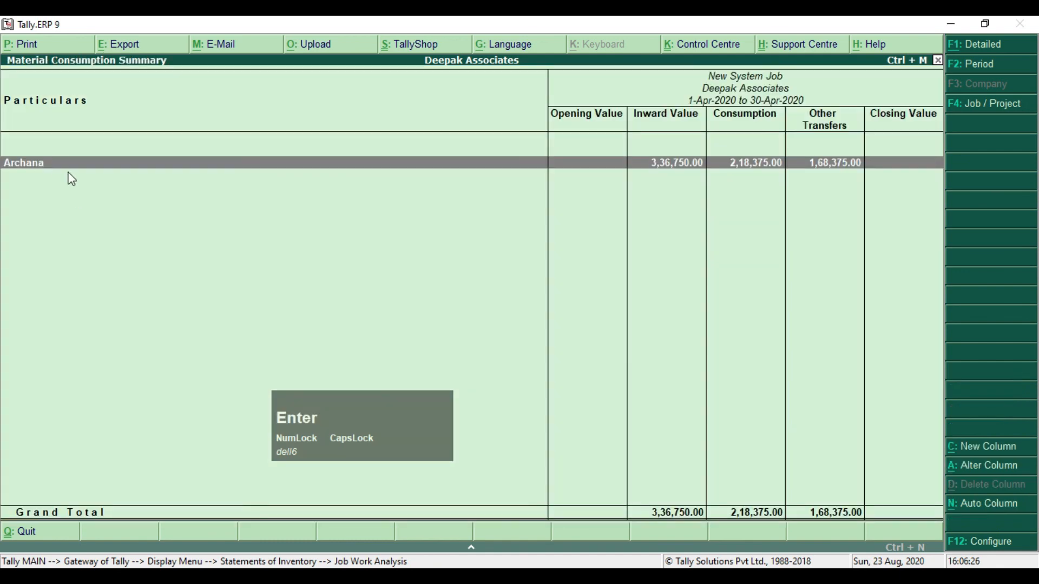
# Examine the Computer, CPU, Keyboard, Monitor and Mouse lines in the New System Job godown's consumption stock summary, and return to the Job Work Analysis.
pyautogui.press('Return')
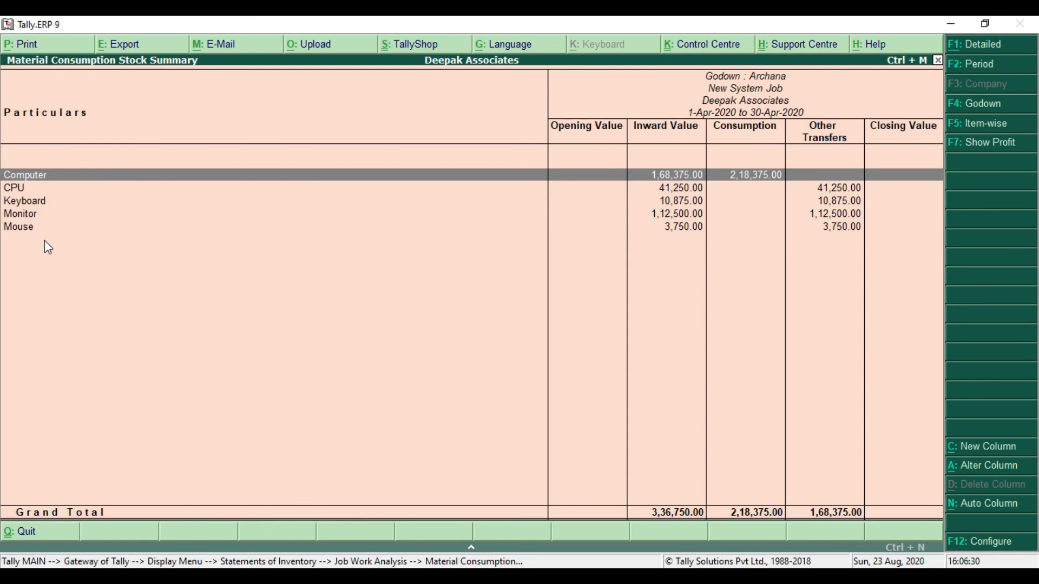
pyautogui.press('Down')
pyautogui.press('Down')
pyautogui.press('Down')
pyautogui.press('Down')
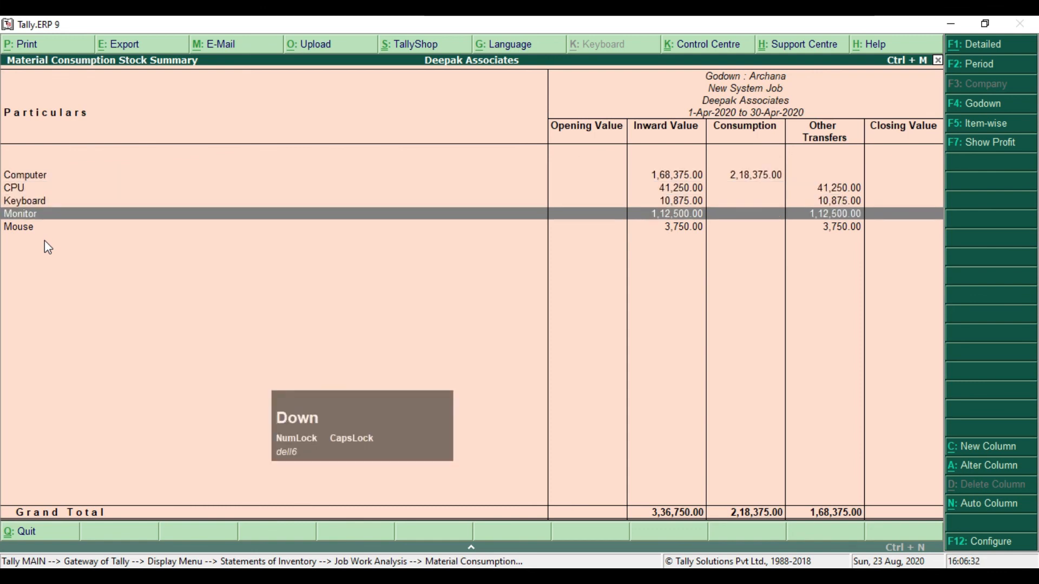
pyautogui.press('Up')
pyautogui.press('Up')
pyautogui.press('Up')
pyautogui.press('Up')
pyautogui.press('Down')
pyautogui.press('Down')
pyautogui.press('Down')
pyautogui.press('Down')
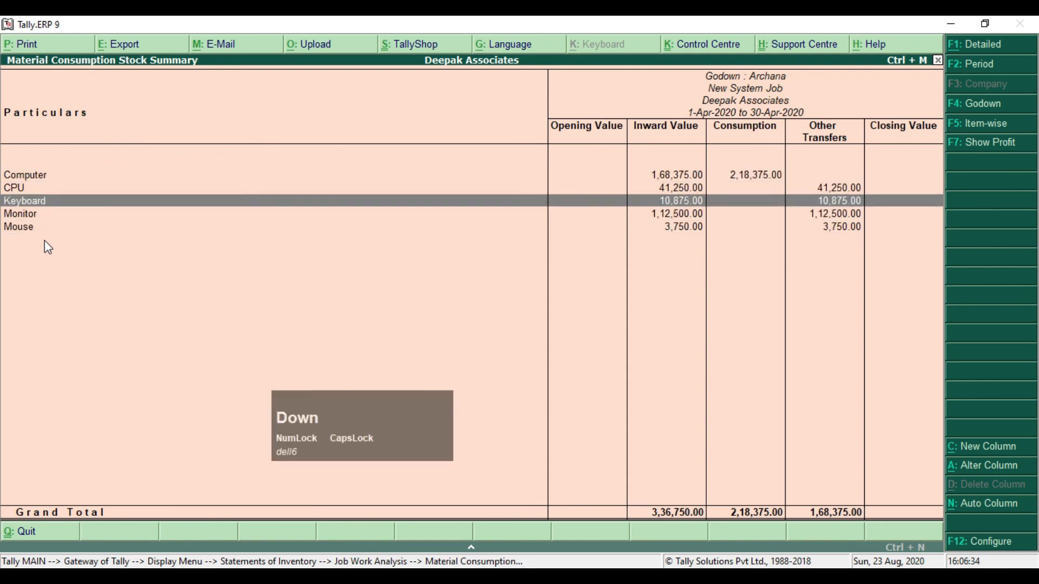
pyautogui.press('Up')
pyautogui.press('Up')
pyautogui.press('Up')
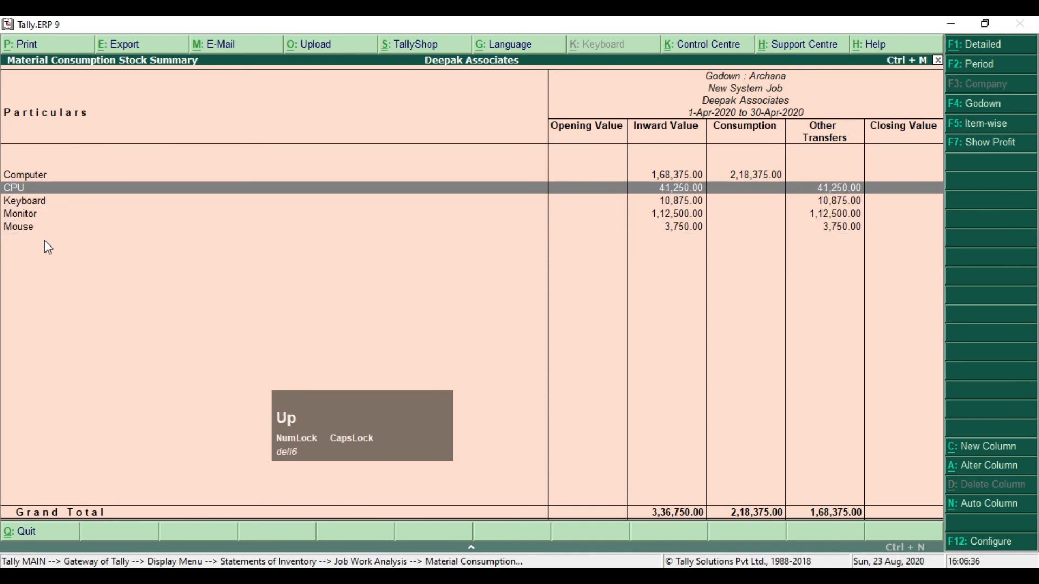
pyautogui.press('Escape')
pyautogui.press('Escape')
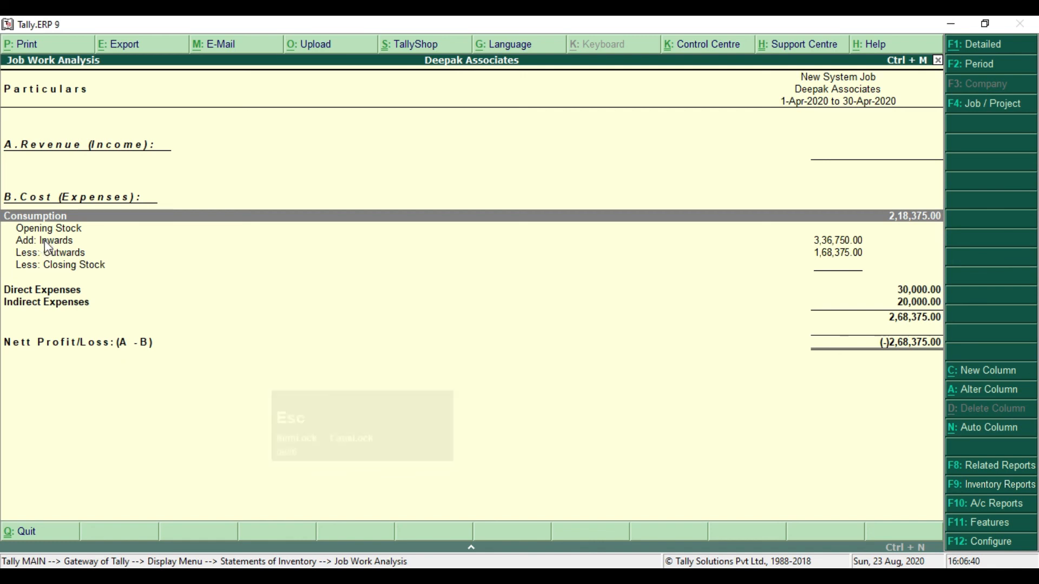
# Go through the New System Job's lines down to Indirect Expenses, and leave the report for the Gateway of Tally.
pyautogui.press('Down')
pyautogui.press('Down')
pyautogui.press('Down')
pyautogui.press('Down')
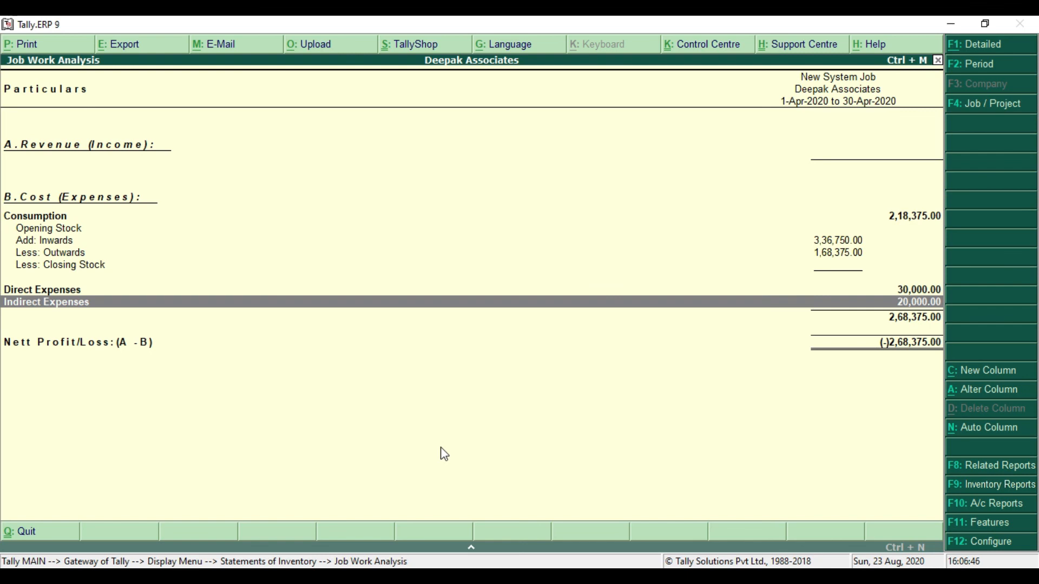
pyautogui.press('Escape')
pyautogui.press('Escape')
pyautogui.press('Escape')
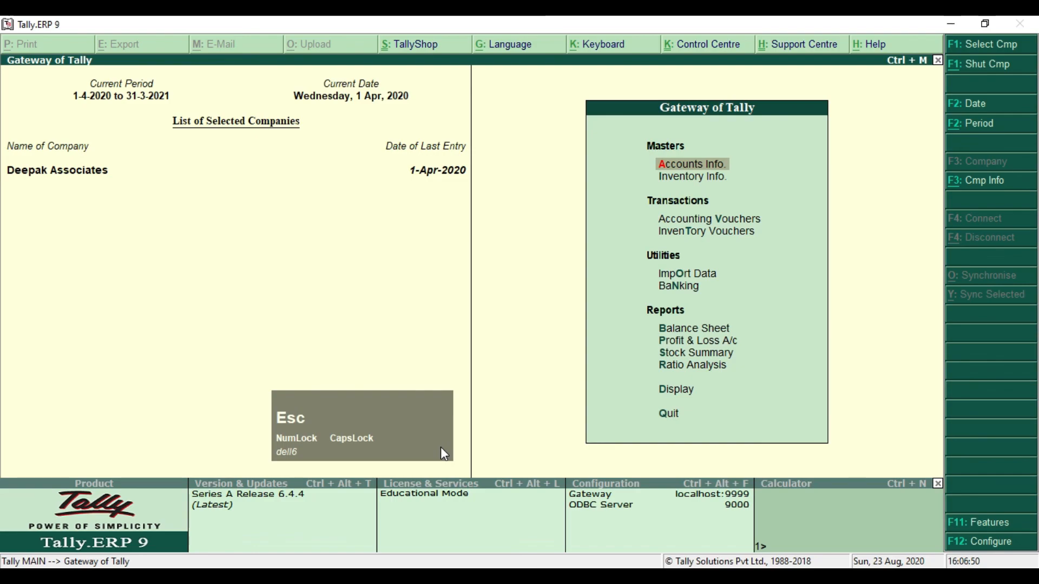
# Switch to the exercise PDF to check the Comparative Job Work Analysis item, and return to Tally.ERP 9.
pyautogui.hotkey('alt', 'Tab')
pyautogui.moveTo(180, 332); pyautogui.dragTo(514, 340)
pyautogui.hotkey('alt', 'Tab')
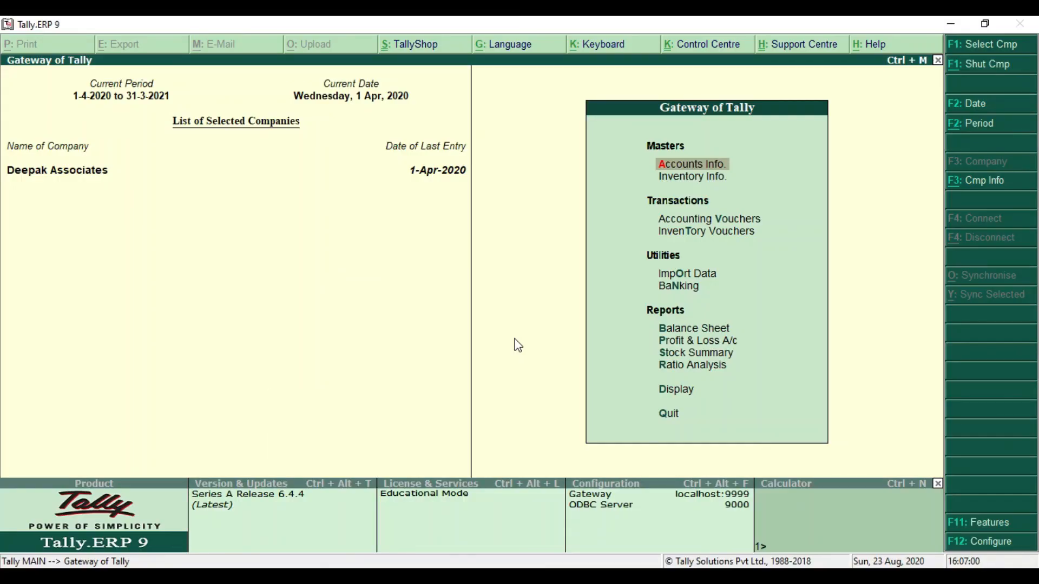
# Open the Job Work Analysis from the Statements of Accounts for the New System Job.
pyautogui.press('Down')
pyautogui.press('Down')
pyautogui.press('Down')
pyautogui.press('Down')
pyautogui.press('Down')
pyautogui.press('Down')
pyautogui.press('Down')
pyautogui.press('Down')
pyautogui.press('Down')
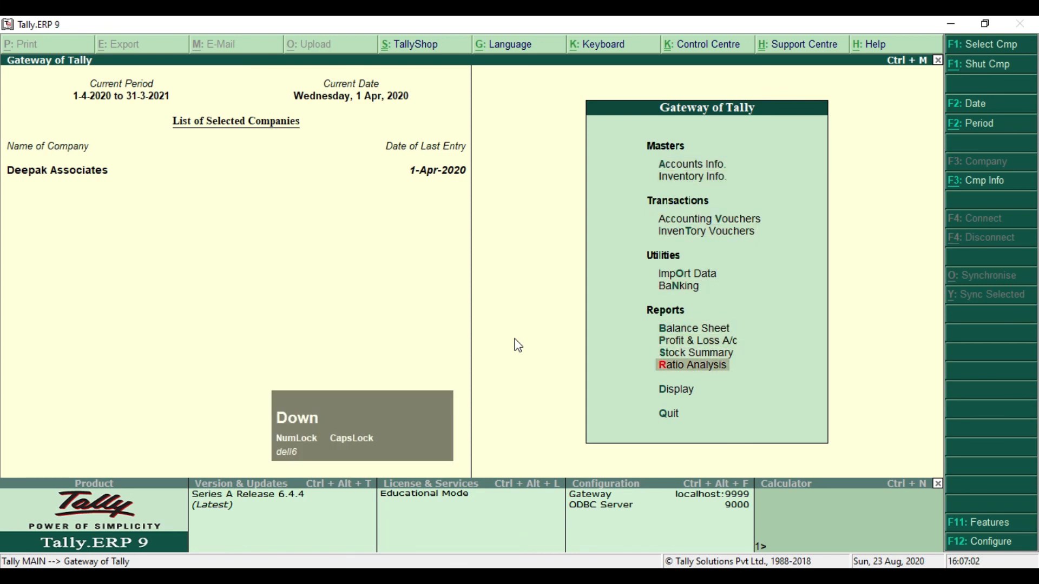
pyautogui.press('Down')
pyautogui.press('Return')
pyautogui.press('Down')
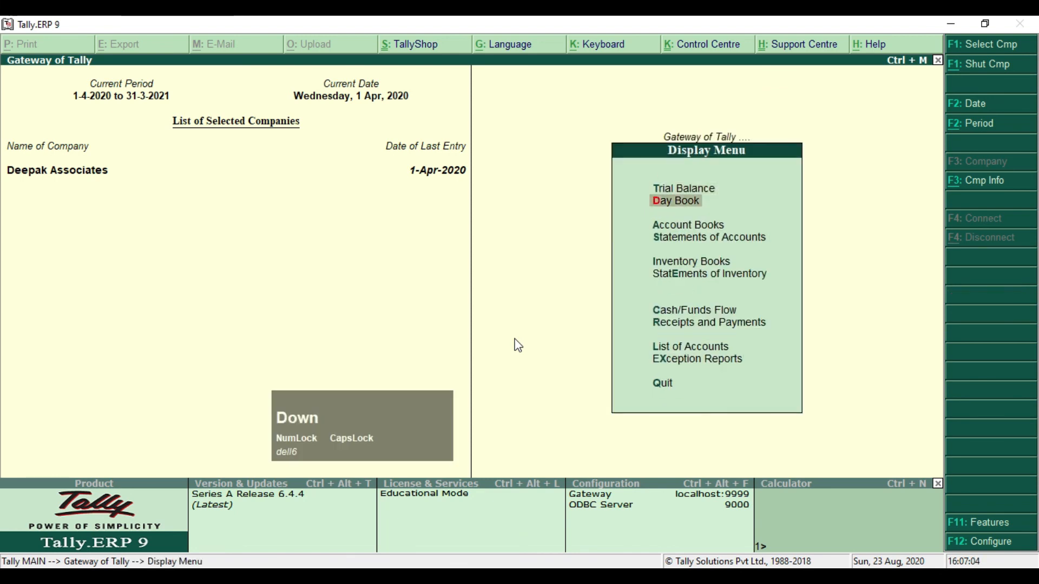
pyautogui.press('Down')
pyautogui.press('Down')
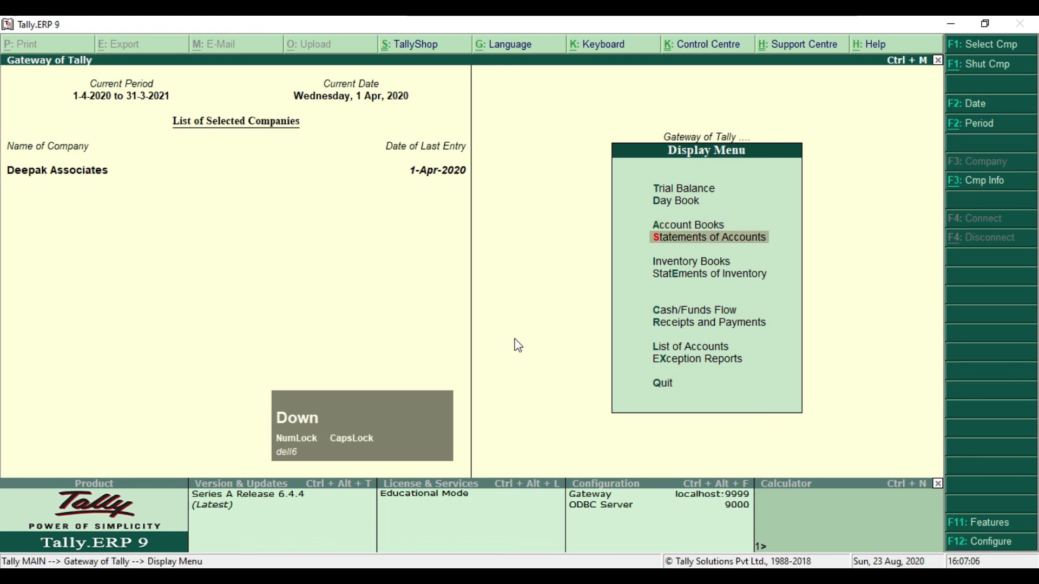
pyautogui.press('Return')
pyautogui.press('Down')
pyautogui.press('Down')
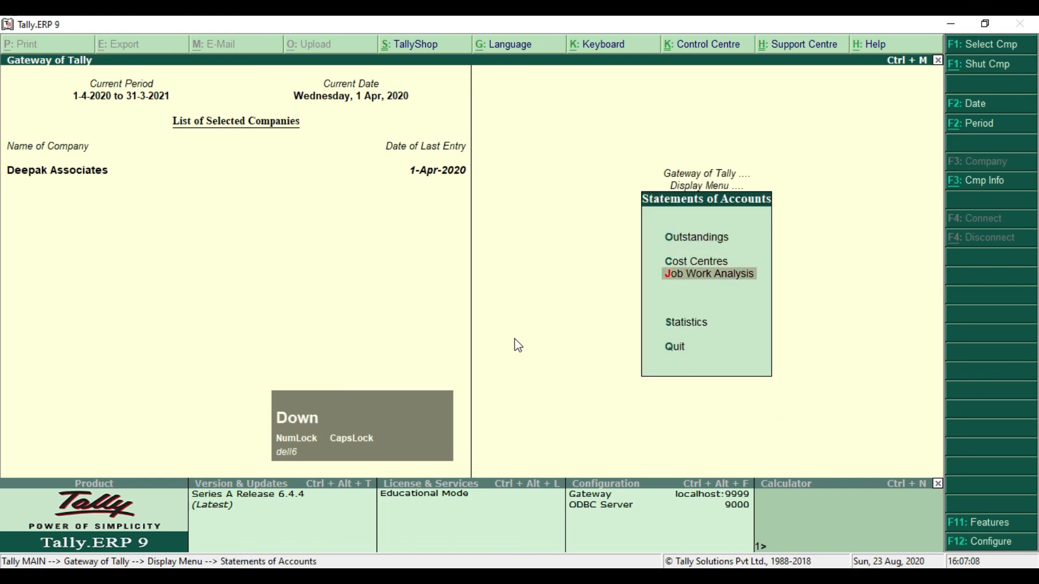
pyautogui.press('Return')
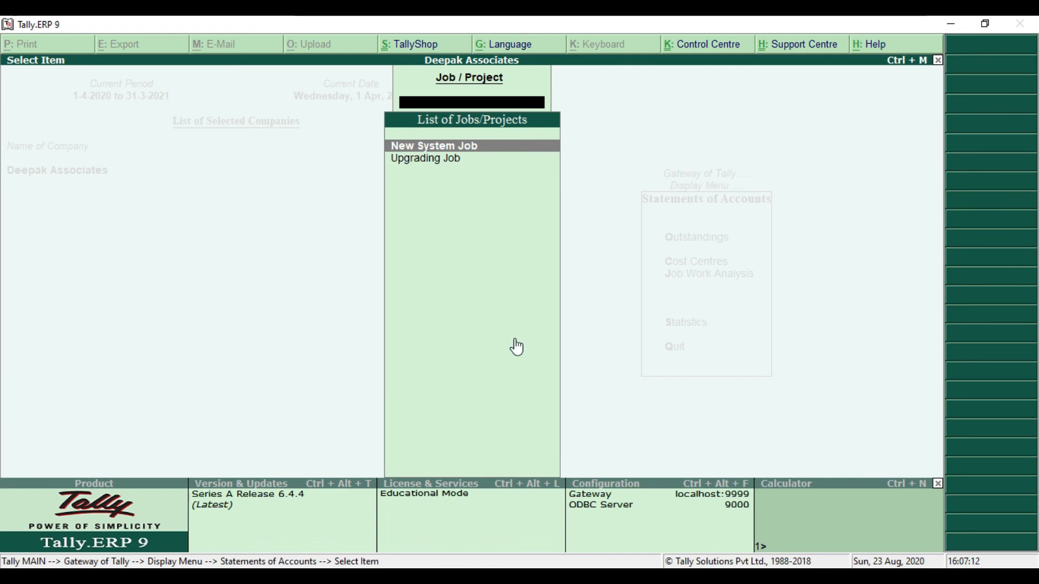
pyautogui.press('Return')
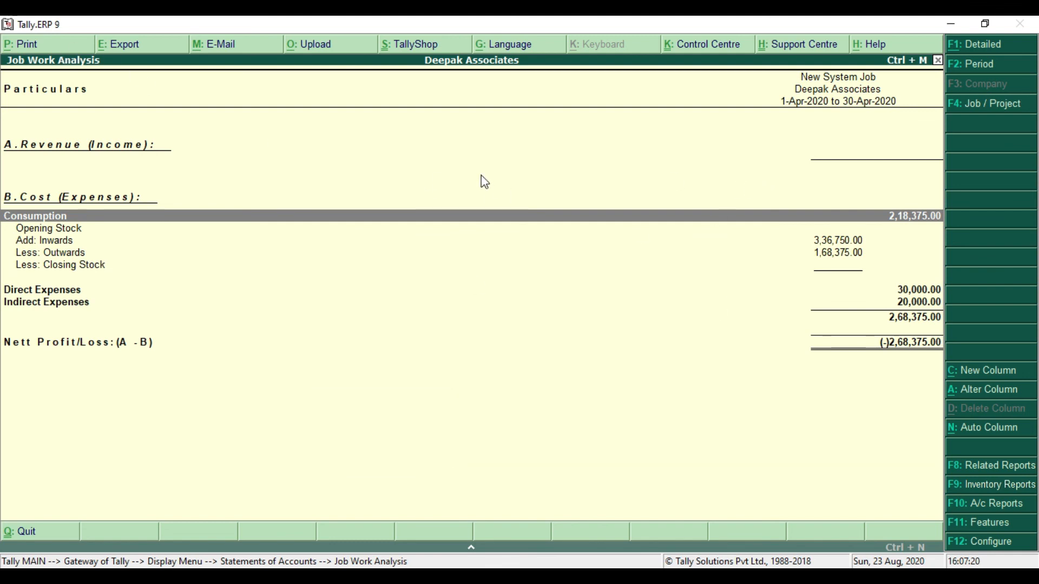
# Recheck the report name in the exercise PDF, and add an Upgrading Job column from 1-4-2020 to 2-4-2020 to the Job Work Analysis in Tally.ERP 9.
pyautogui.hotkey('alt', 'Tab')
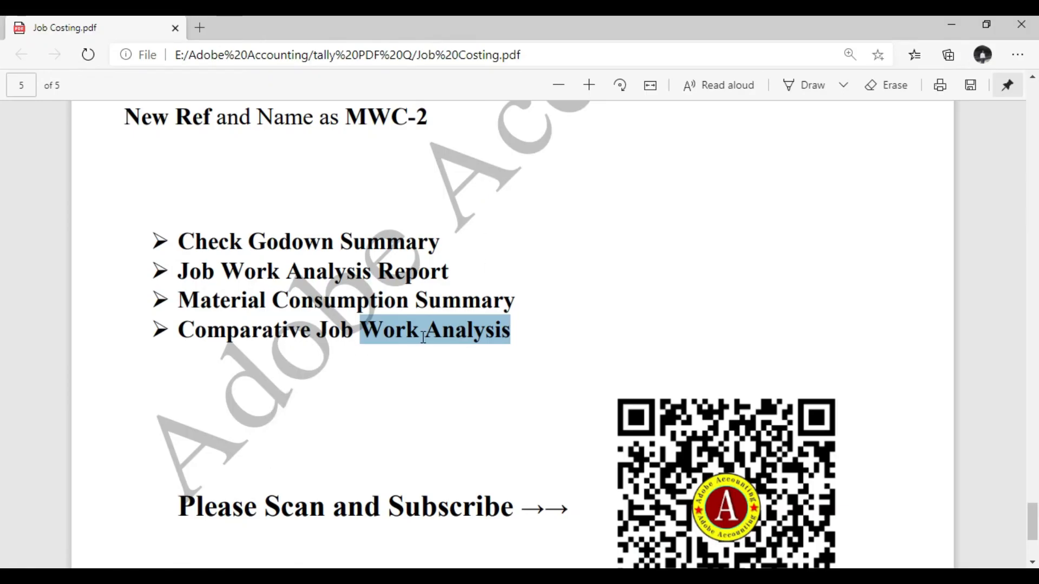
pyautogui.hotkey('alt', 'Tab')
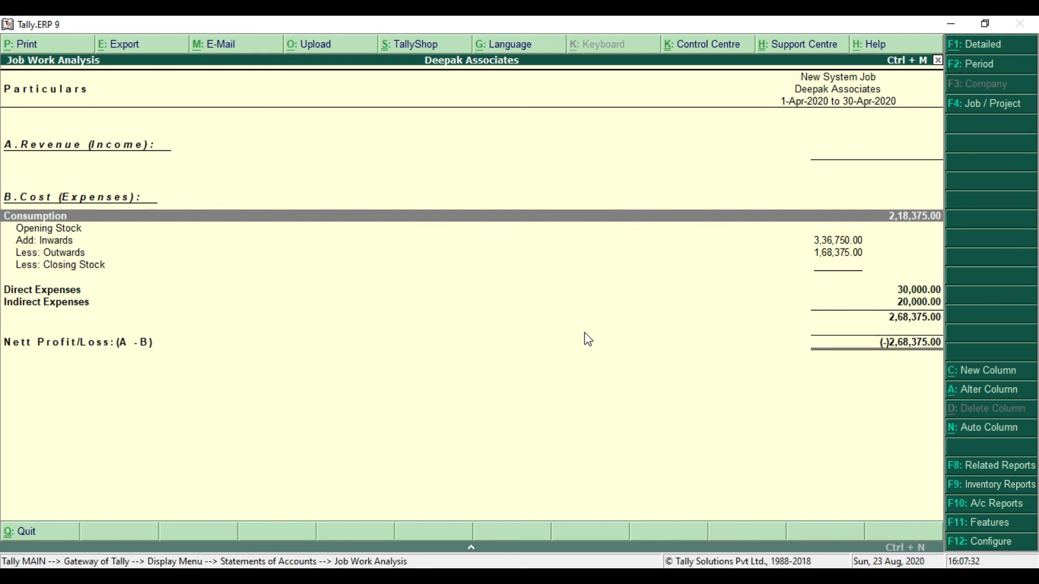
pyautogui.press('alt')
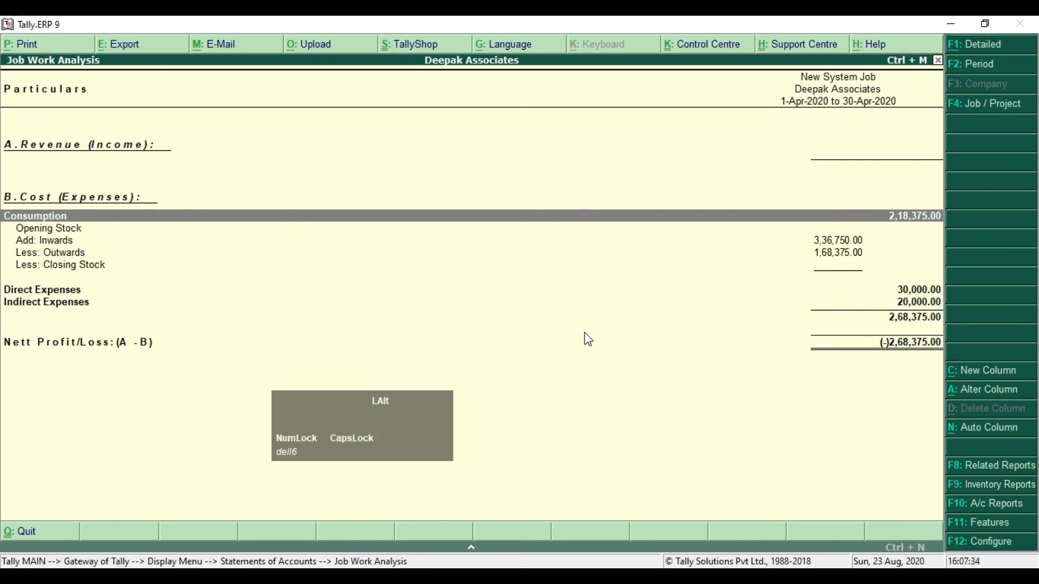
pyautogui.hotkey('alt', 'c')
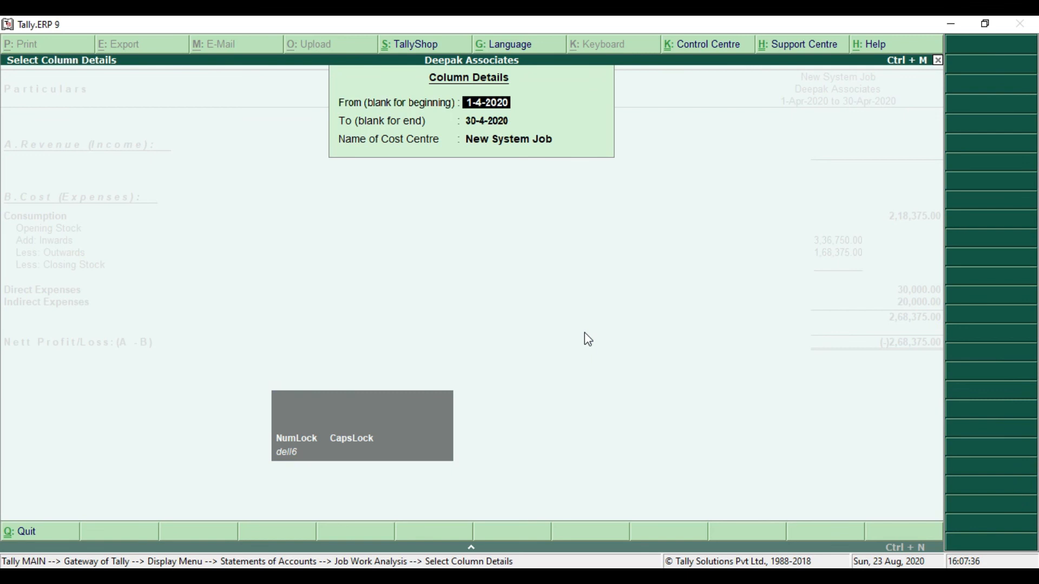
pyautogui.press('Return')
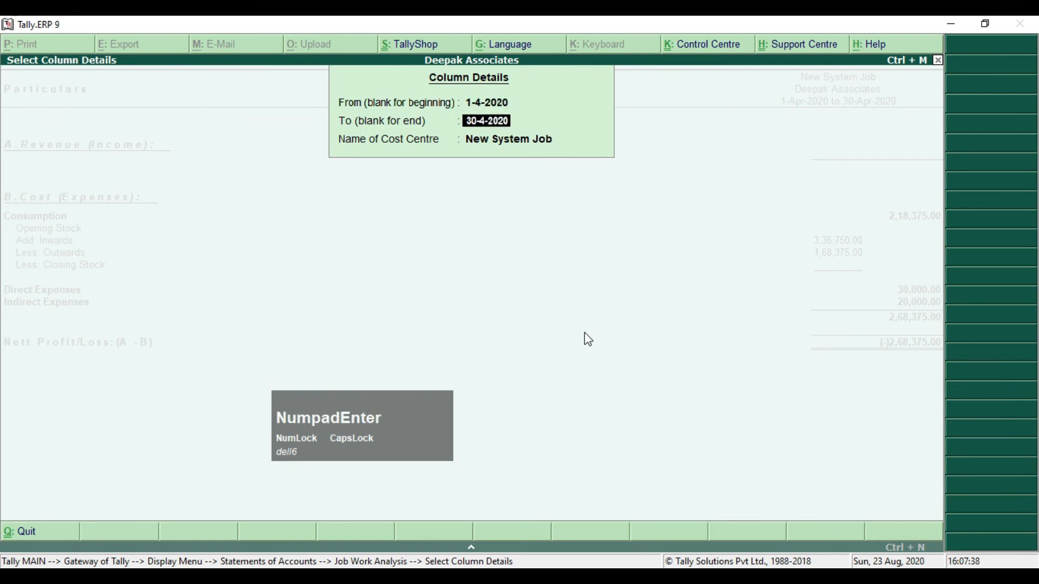
pyautogui.write('2.4')
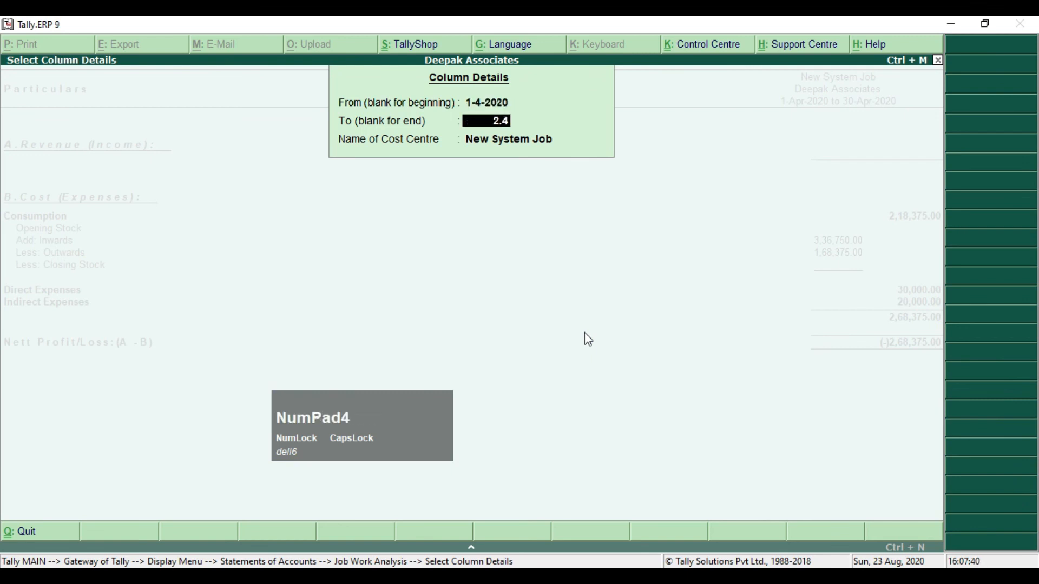
pyautogui.press('Return')
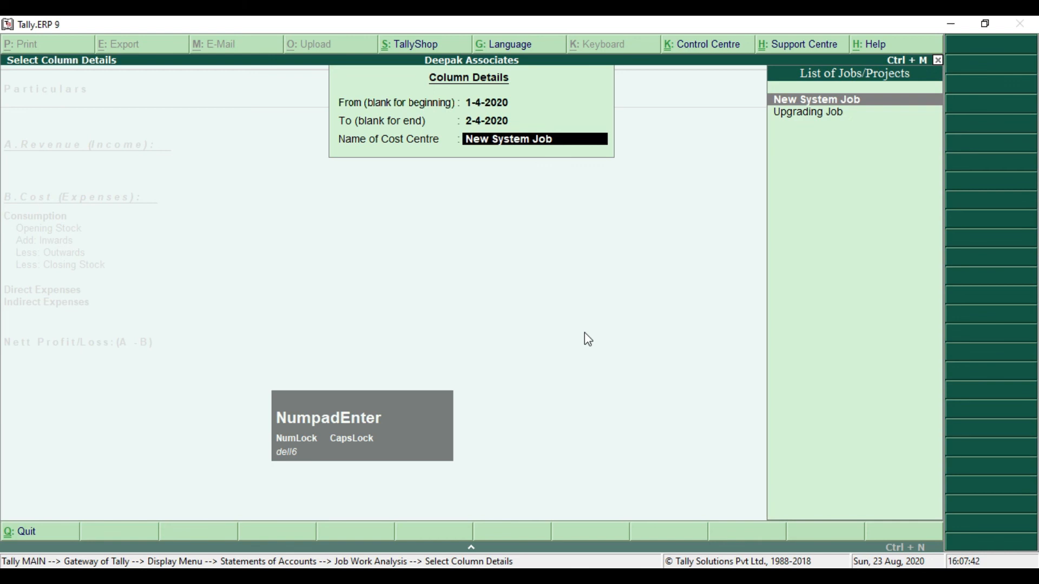
pyautogui.press('Down')
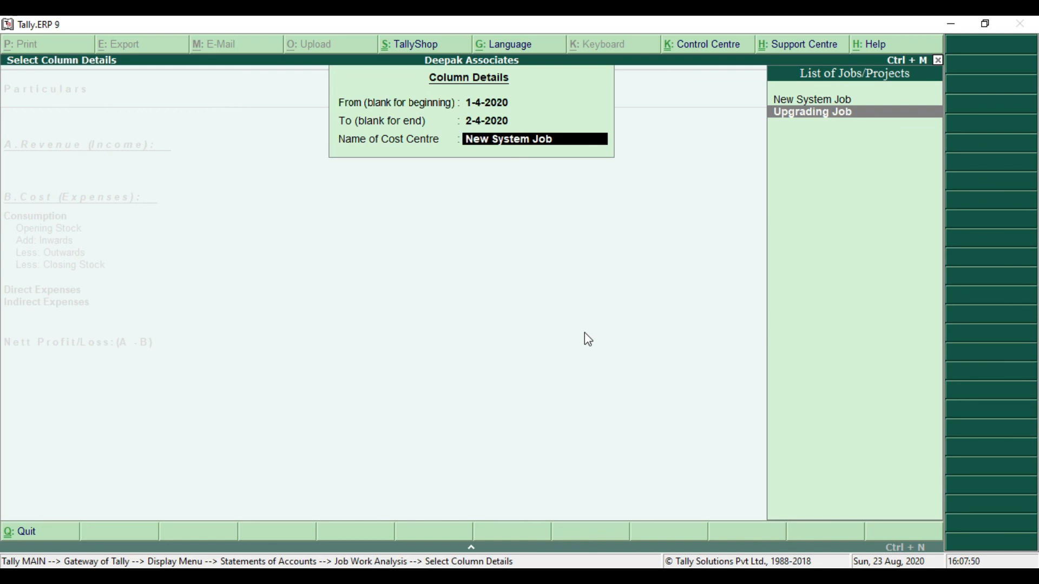
pyautogui.press('KP_Enter')
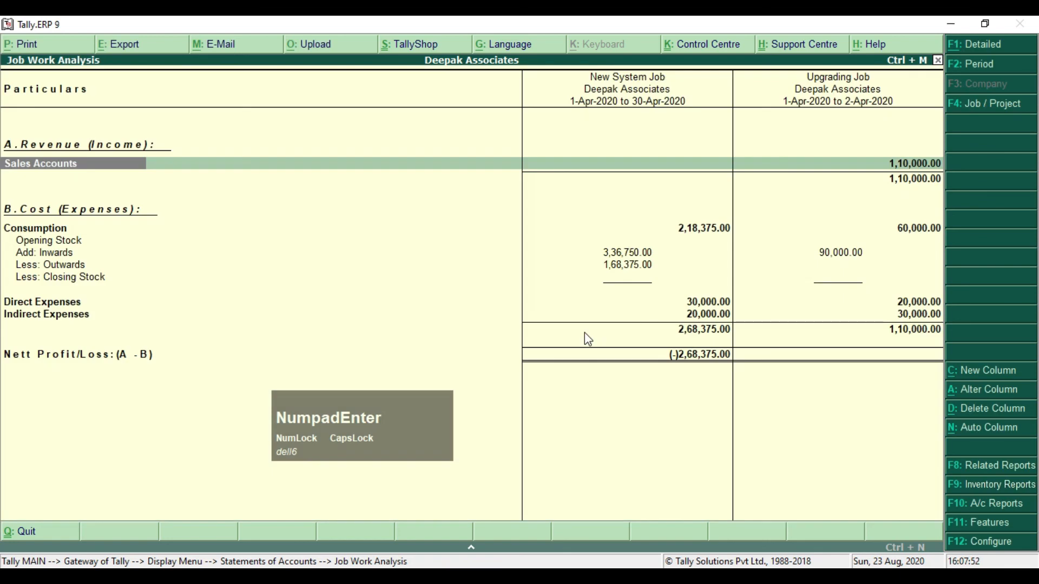
# Mark the New System Job and Upgrading Job column headings with red rectangles for comparison.
pyautogui.press('2')
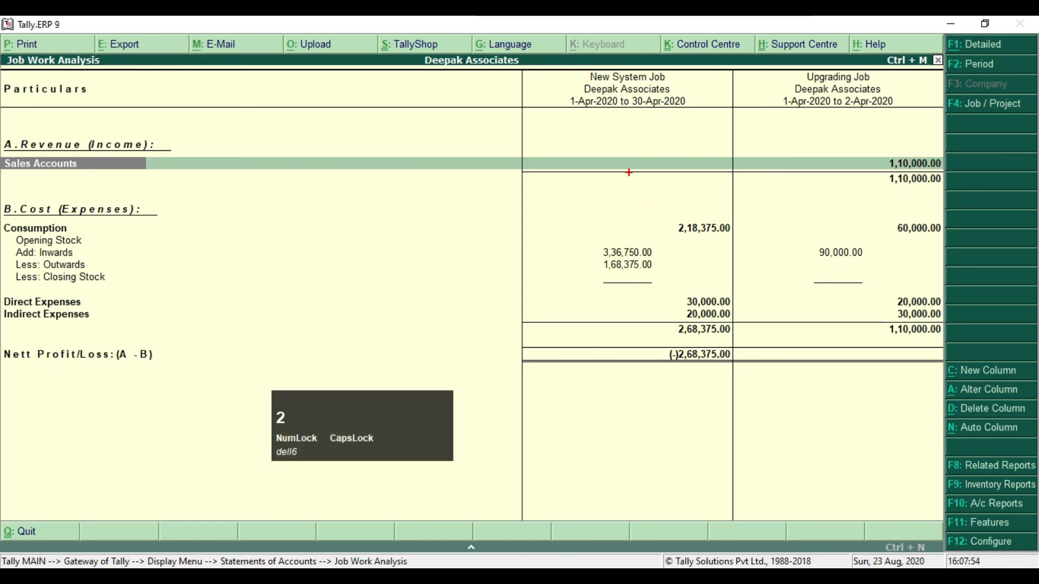
pyautogui.moveTo(571, 65); pyautogui.dragTo(698, 109)
pyautogui.moveTo(773, 66); pyautogui.dragTo(904, 110)
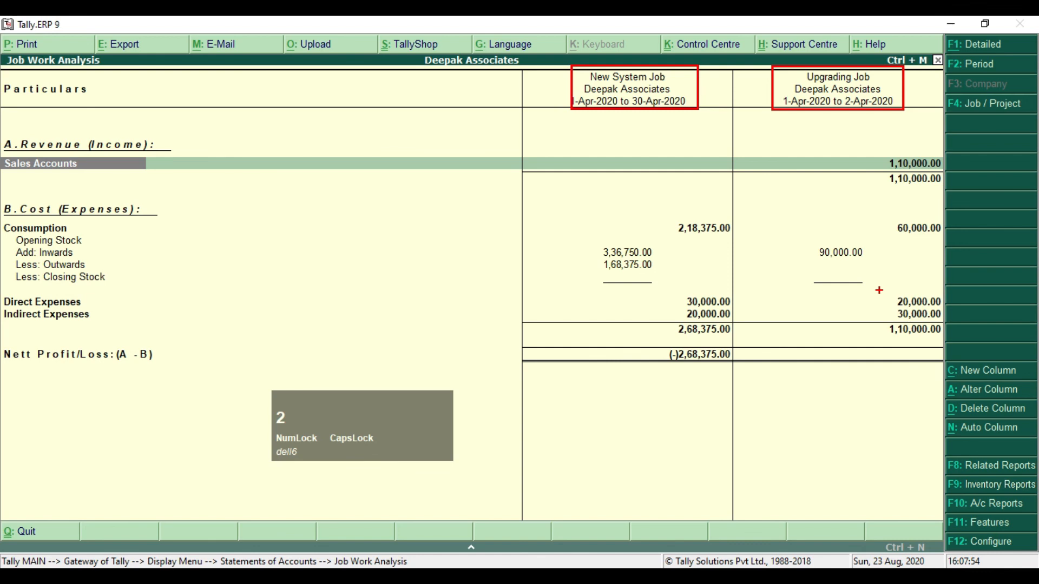
# Close the comparative Job Work Analysis and return to the Gateway of Tally without quitting.
pyautogui.press('Escape')
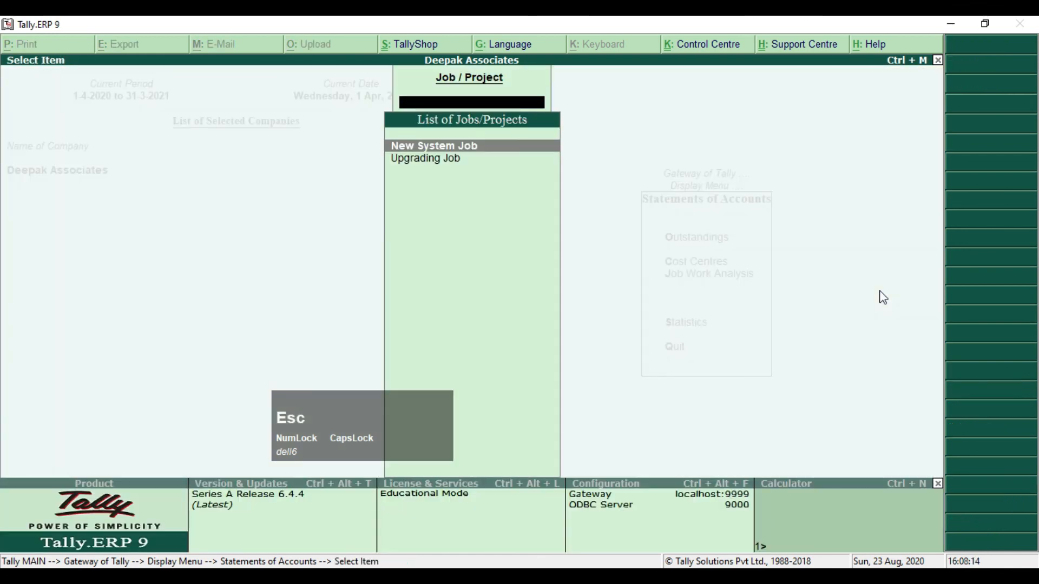
pyautogui.press('Escape')
pyautogui.press('Escape')
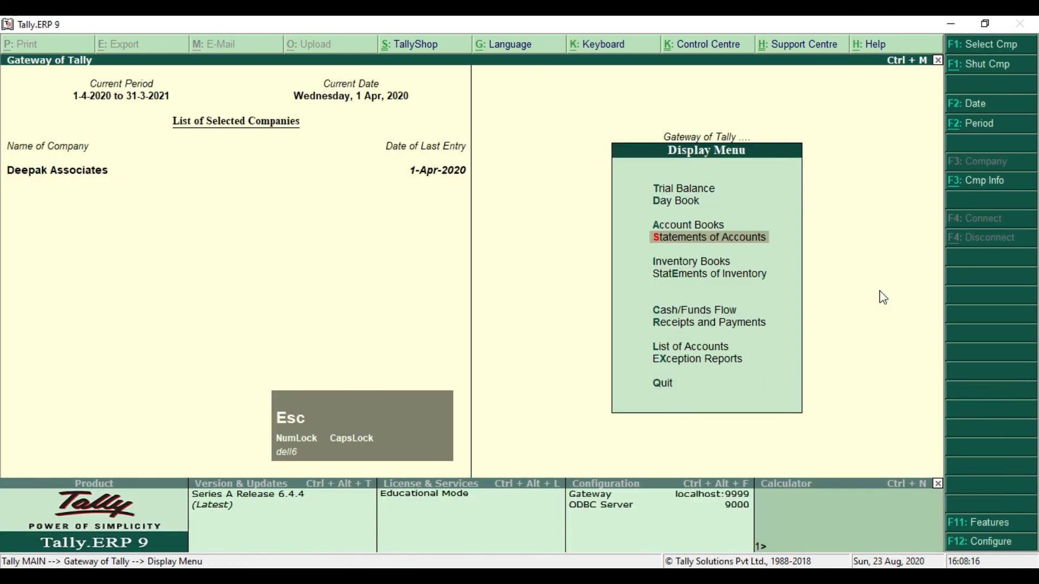
pyautogui.press('Escape')
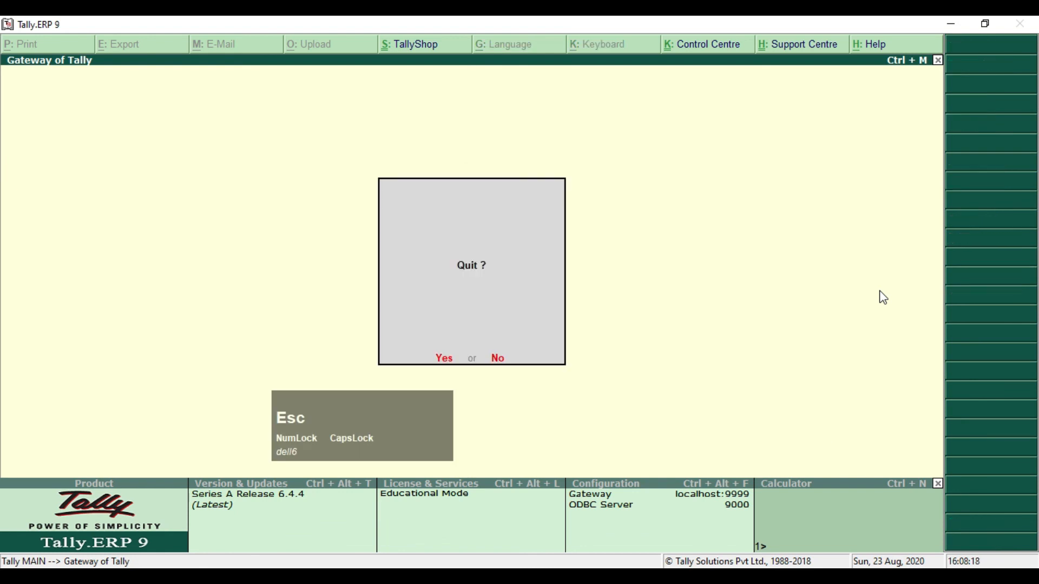
pyautogui.press('Escape')
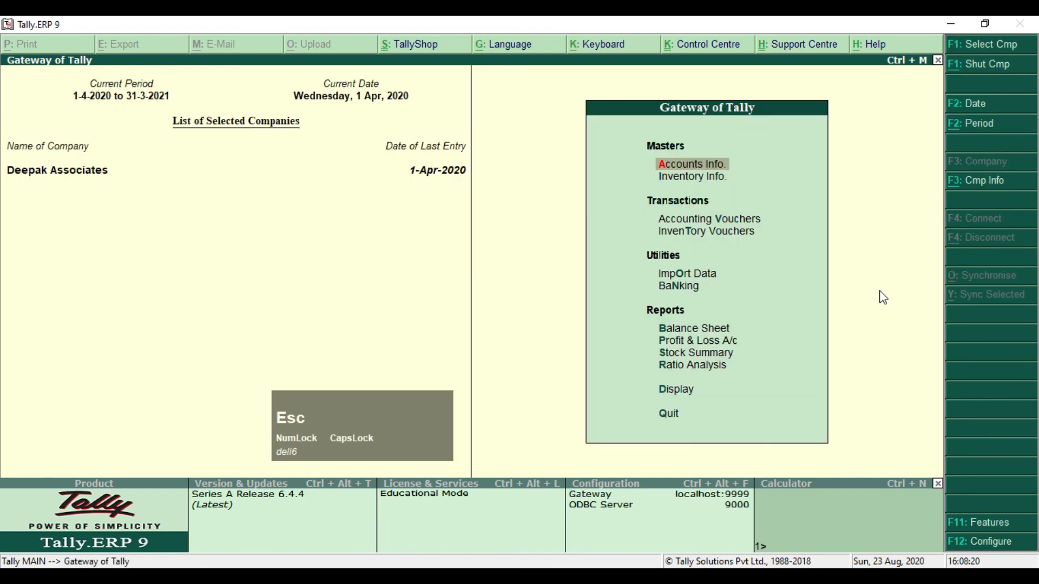